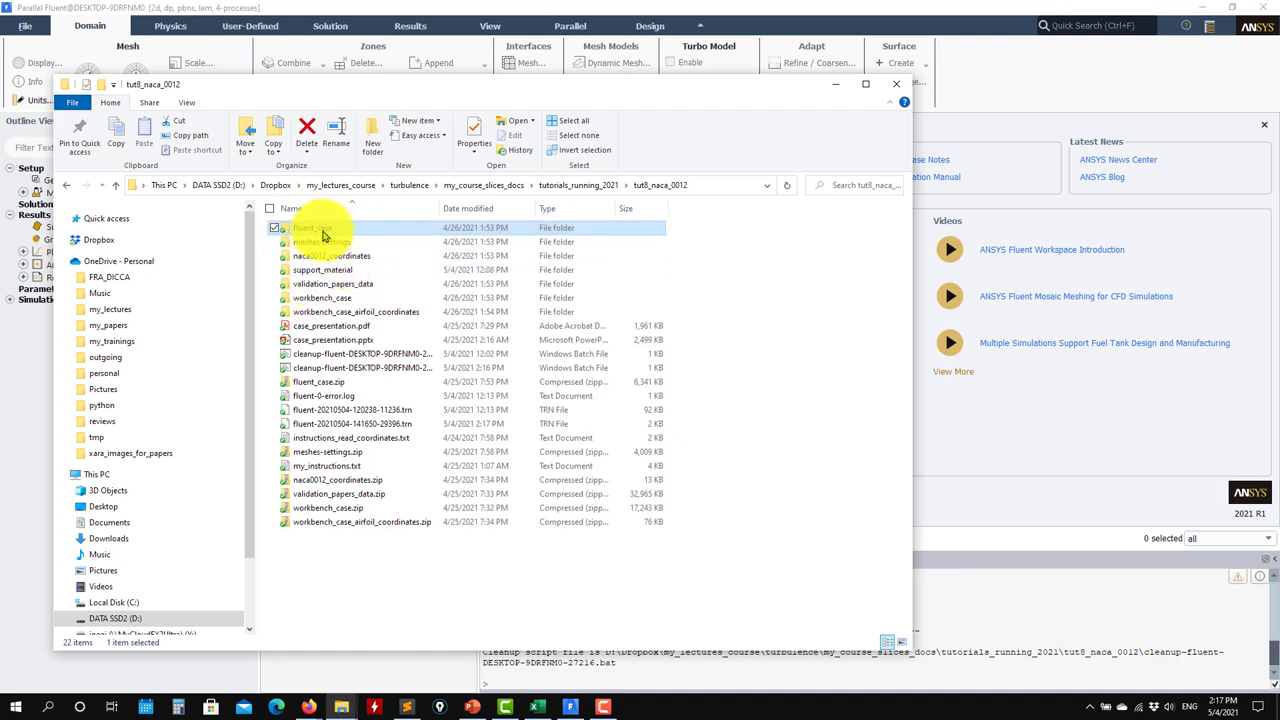
Browse the fluent_case folder to Rectangular_domain, look through its support_data subfolder, and return to Rectangular_domain
double_click(320, 230)
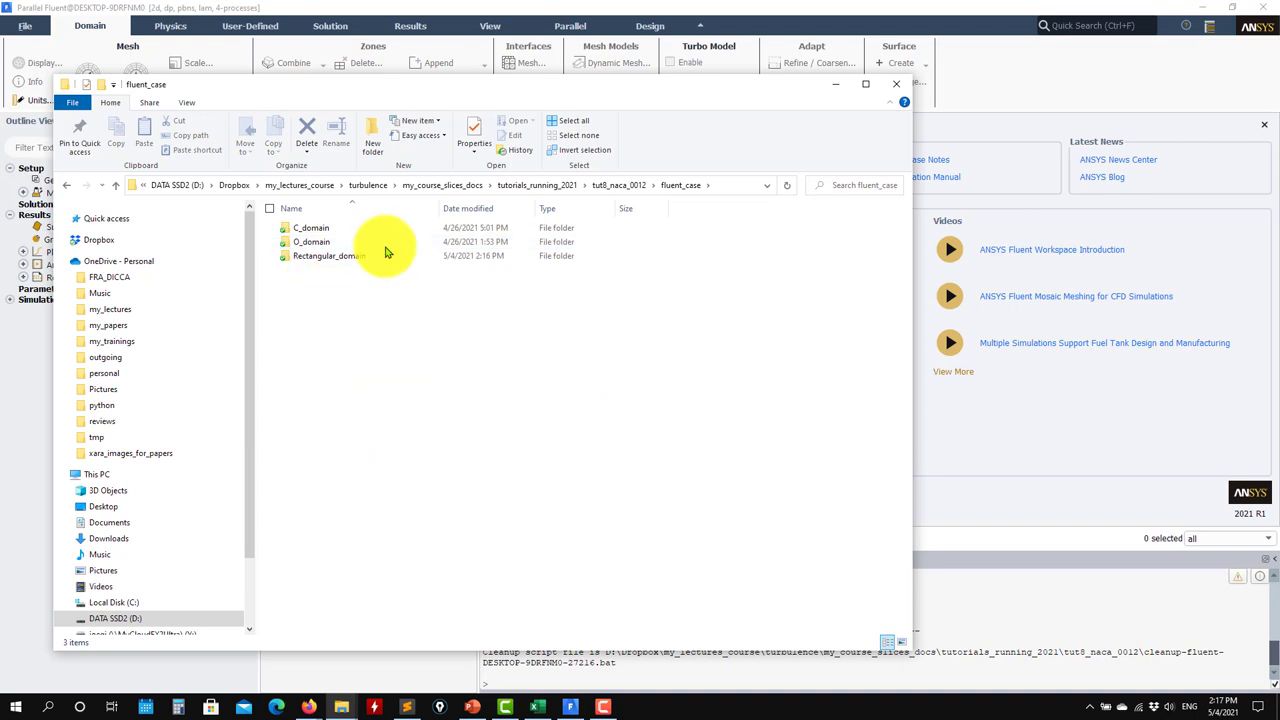
double_click(316, 259)
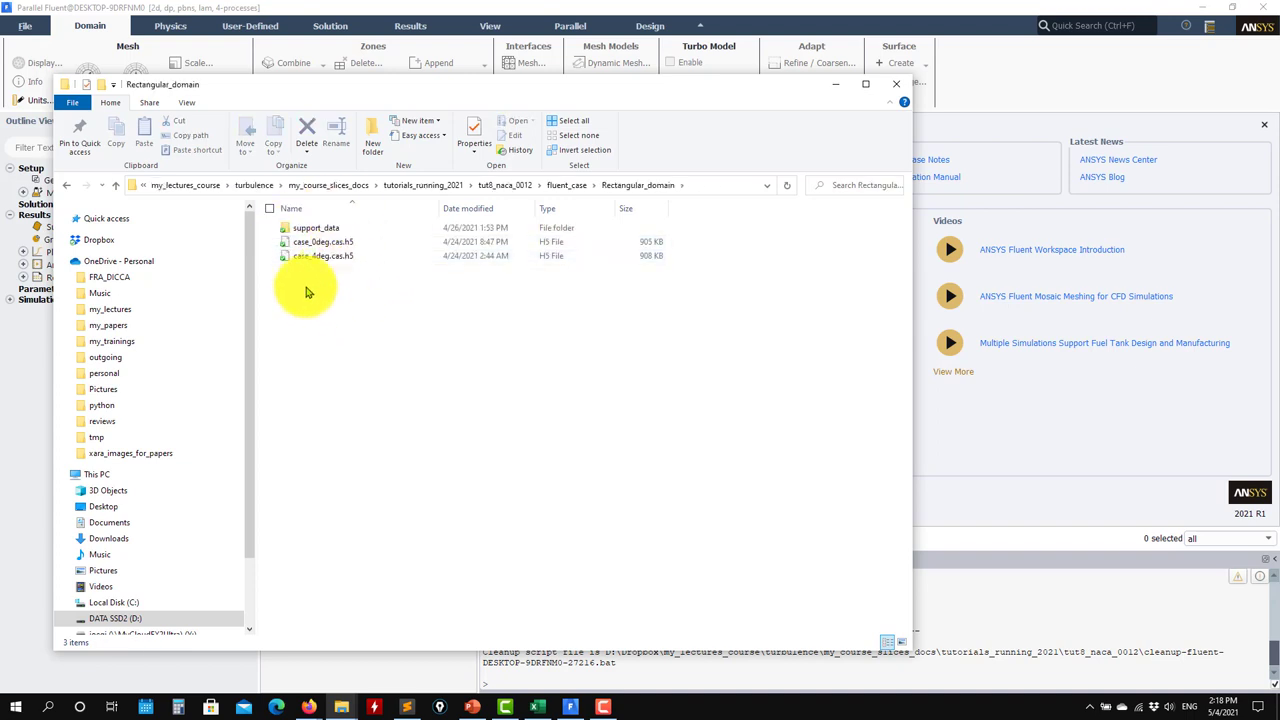
left_click(320, 231)
double_click(320, 231)
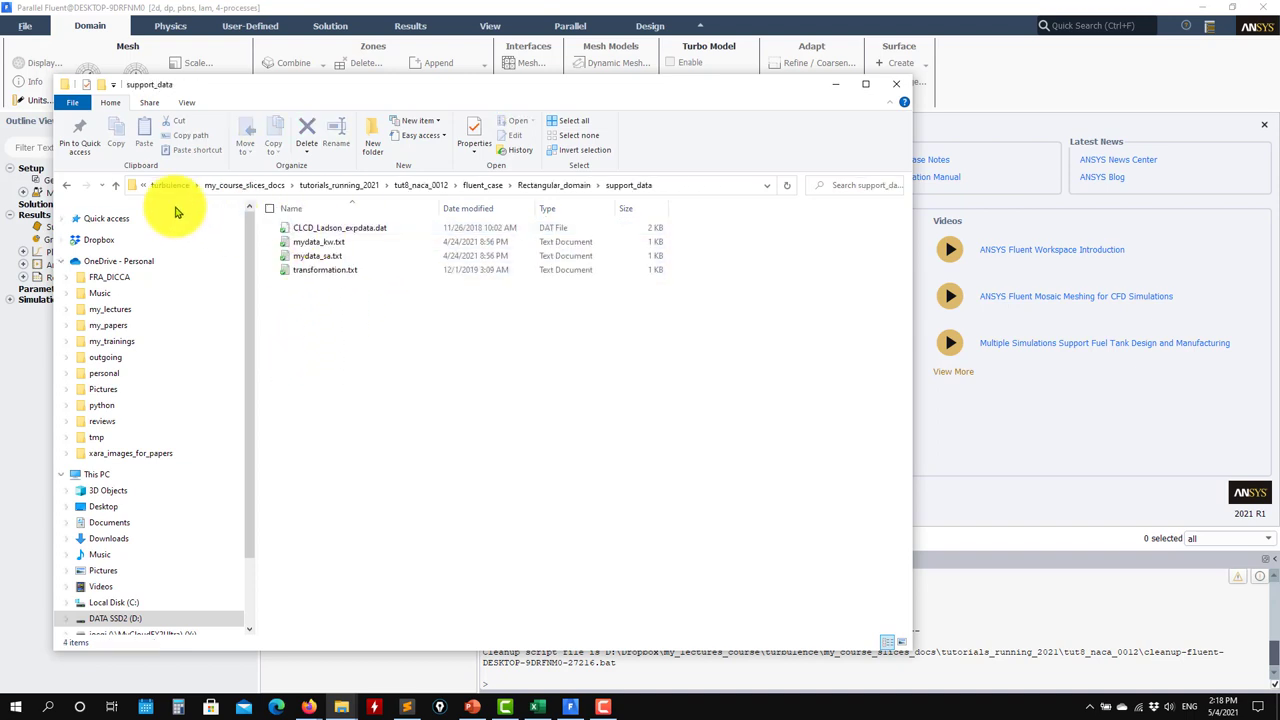
left_click(116, 186)
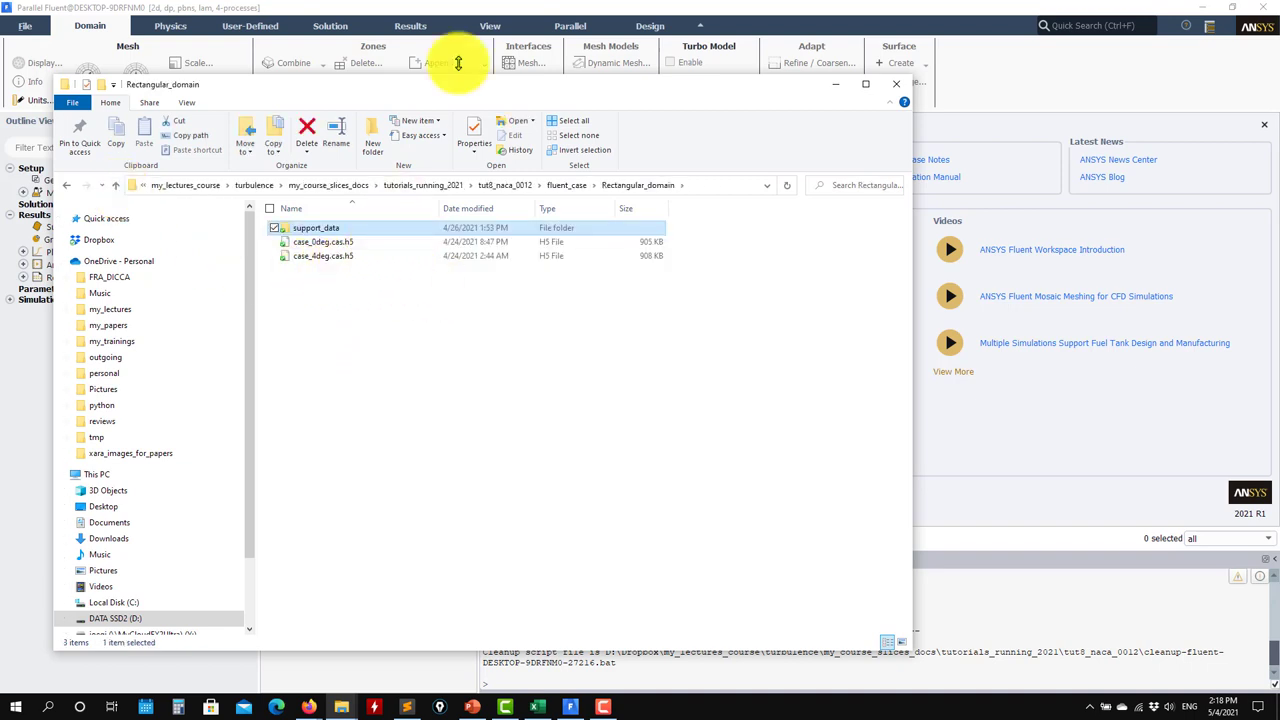
Switch to Fluent and read the case file case_4deg.cas.h5 from the Rectangular_domain folder
left_click(425, 14)
left_click(22, 25)
mouse_move(22, 45)
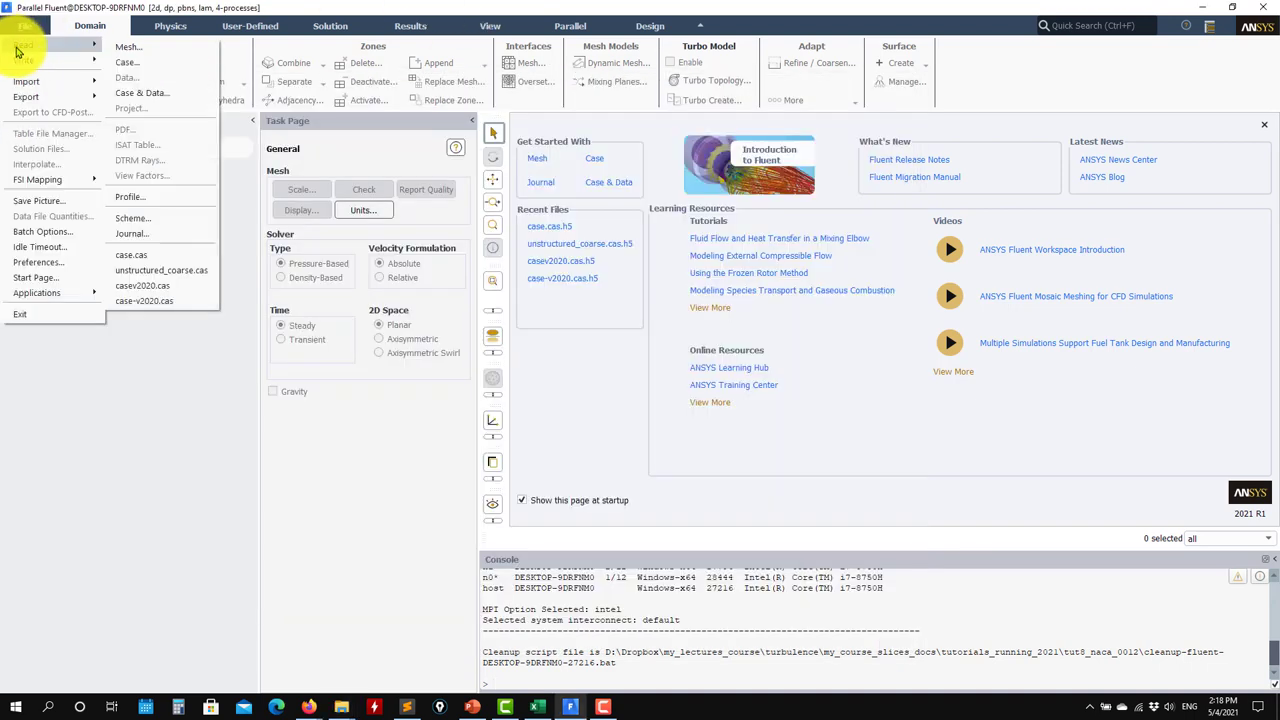
left_click(137, 62)
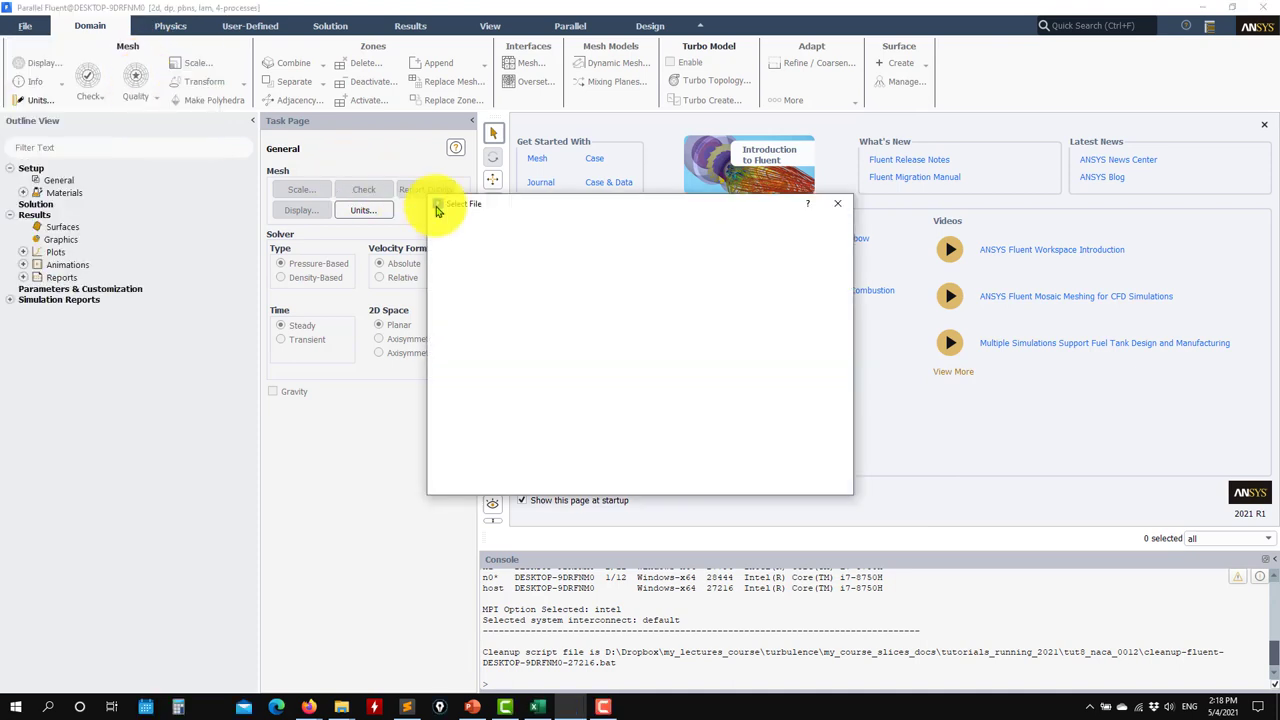
double_click(562, 263)
double_click(563, 268)
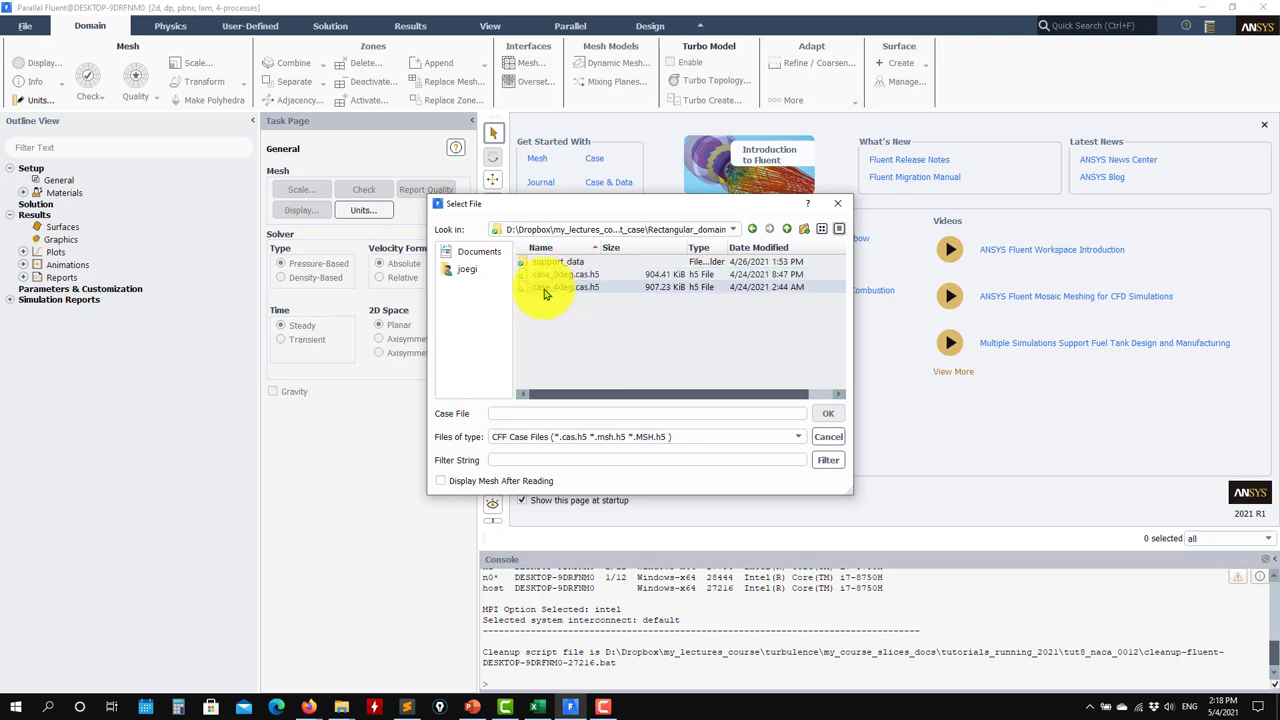
double_click(545, 290)
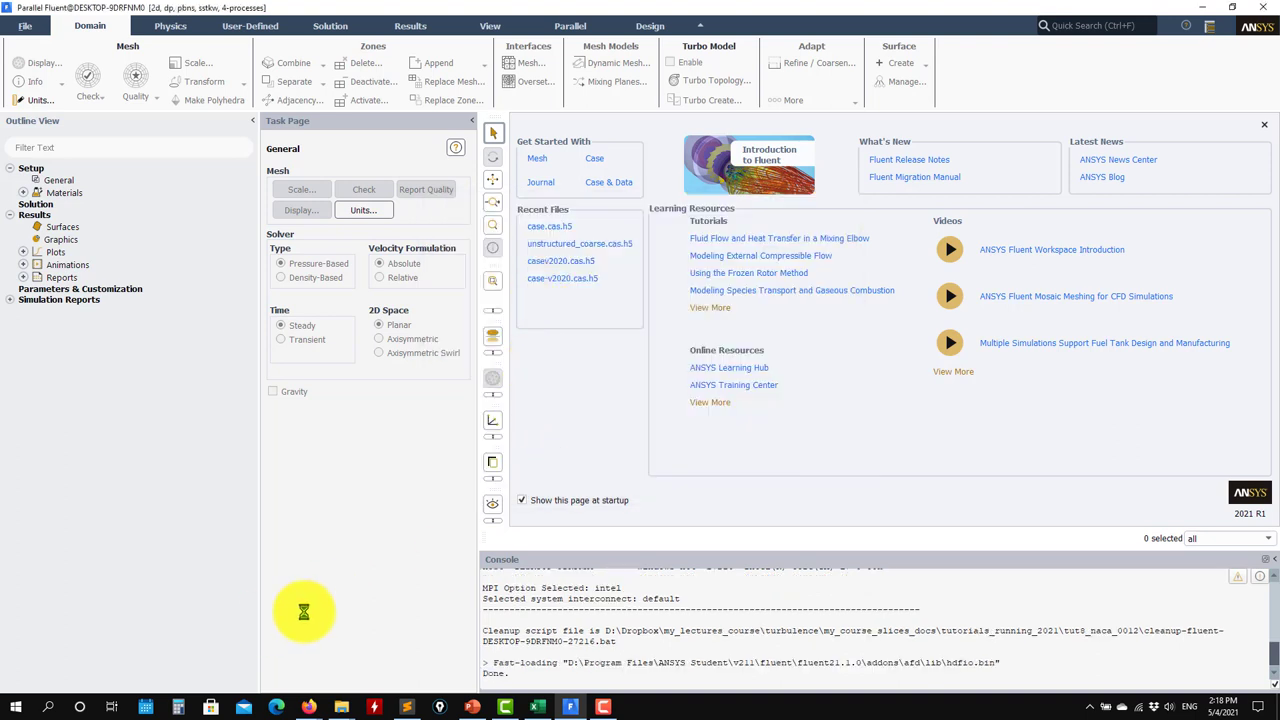
Switch to the PowerPoint presentation, review the problem definition slides on mesh and reference axes, and return to Fluent
left_click(468, 705)
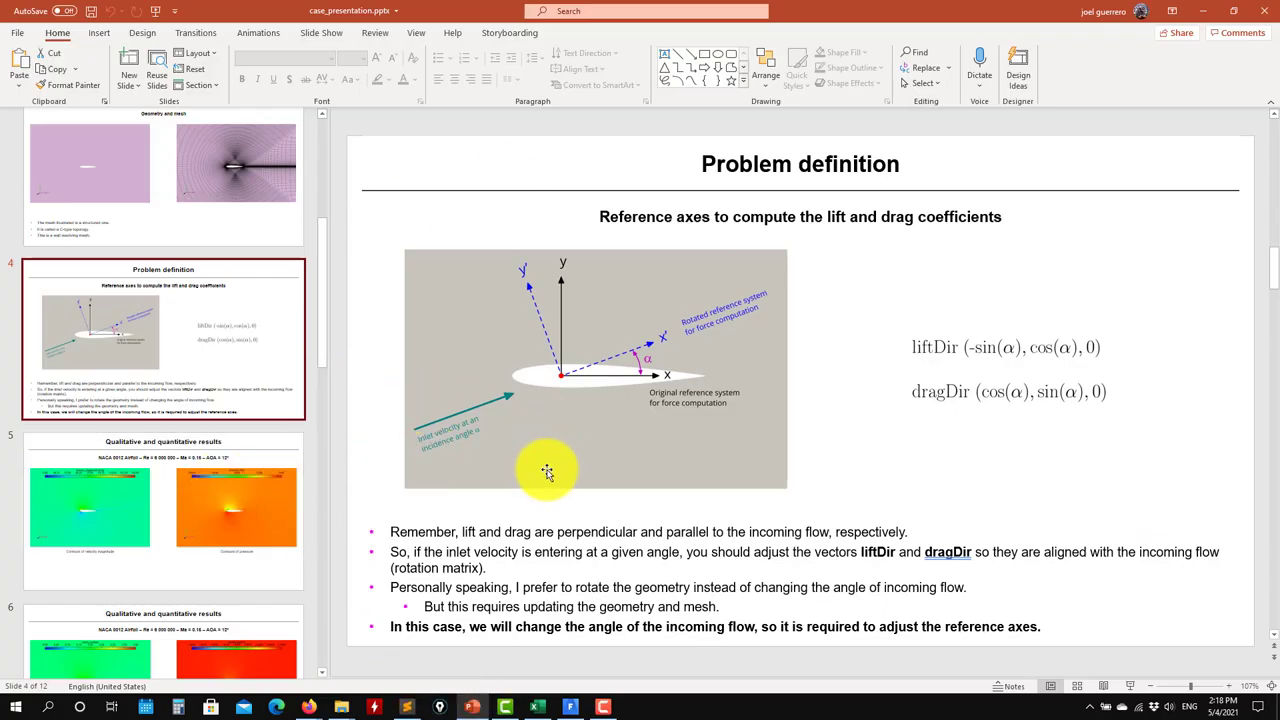
scroll(549, 473, "up", 1)
scroll(549, 473, "up", 3)
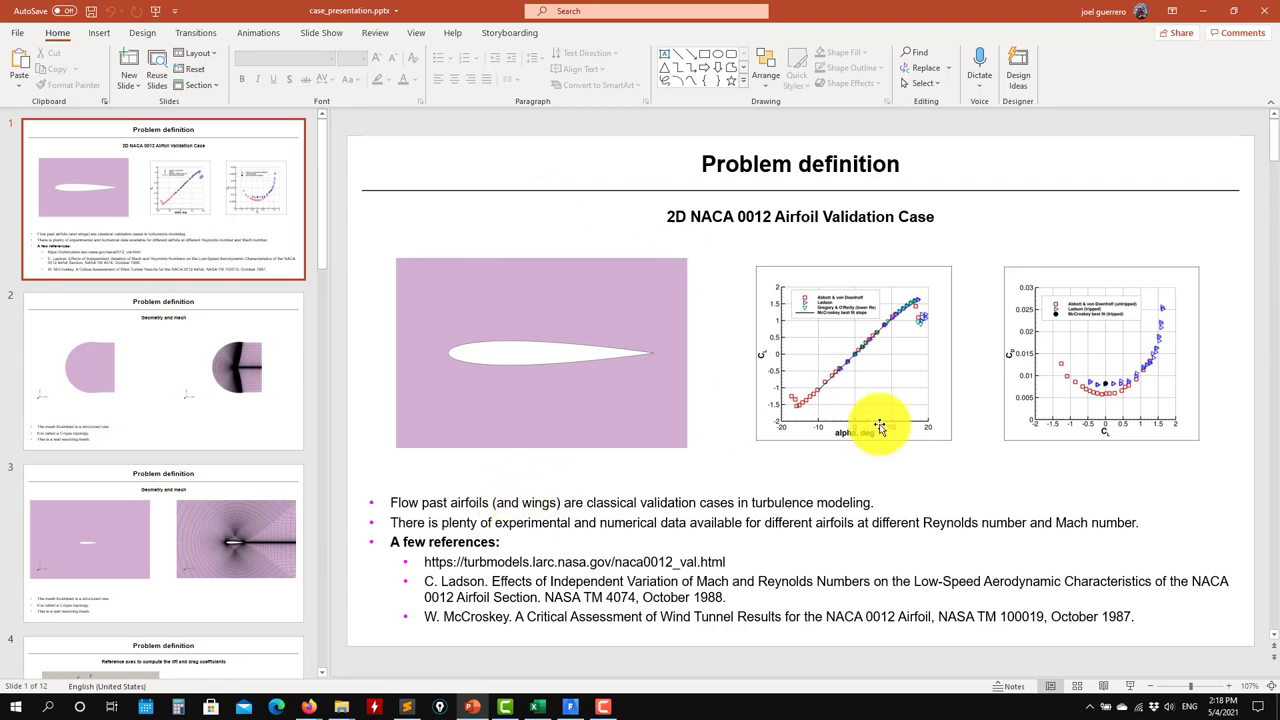
scroll(594, 429, "down", 3)
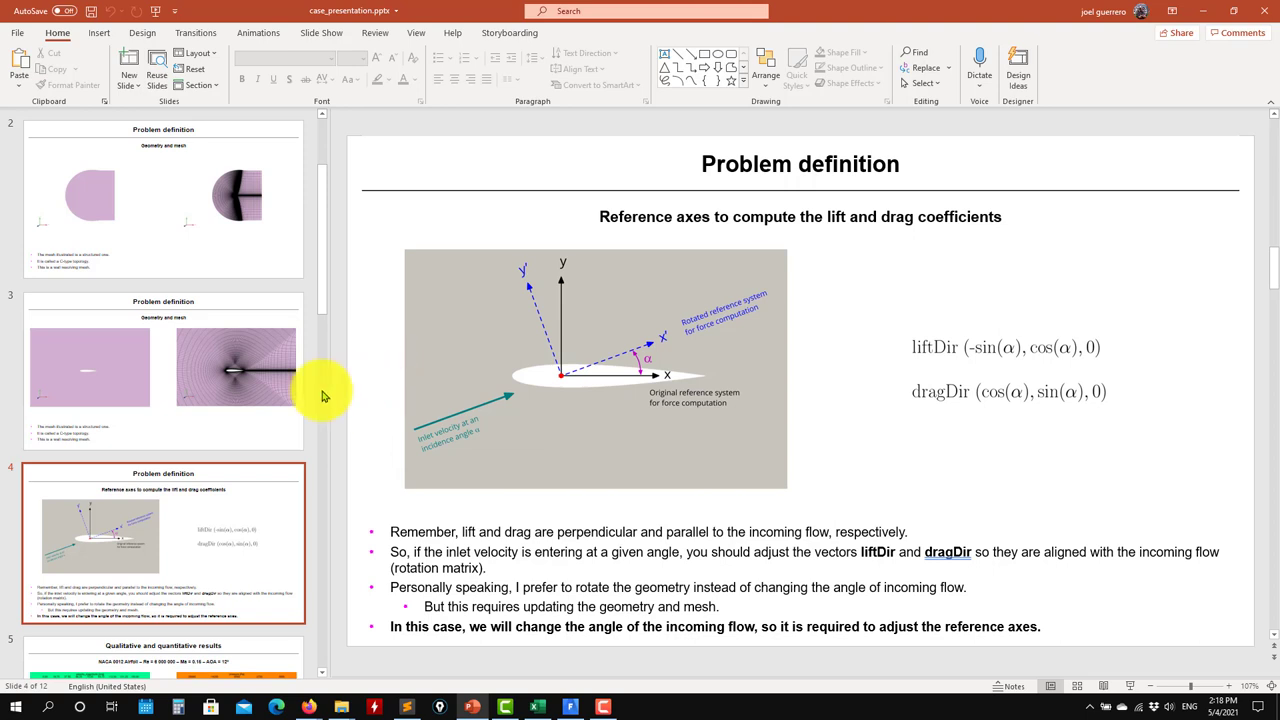
scroll(86, 375, "up", 1)
left_click(222, 466)
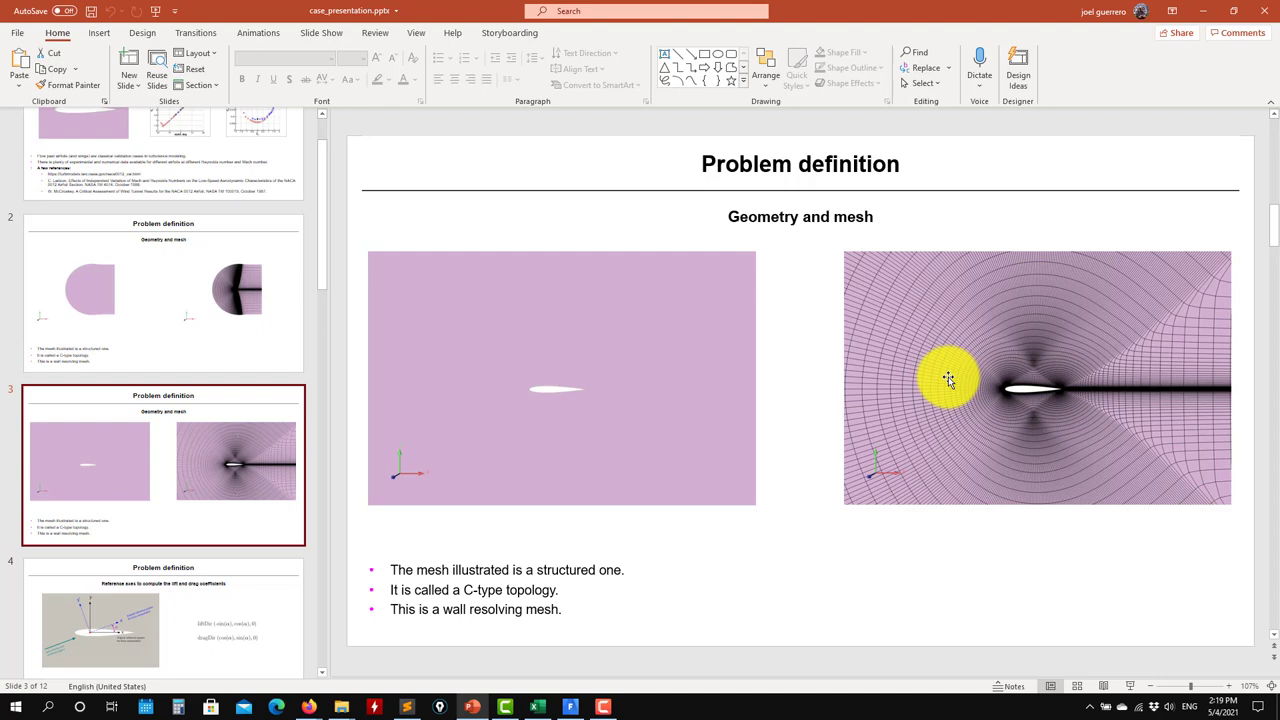
left_click(220, 612)
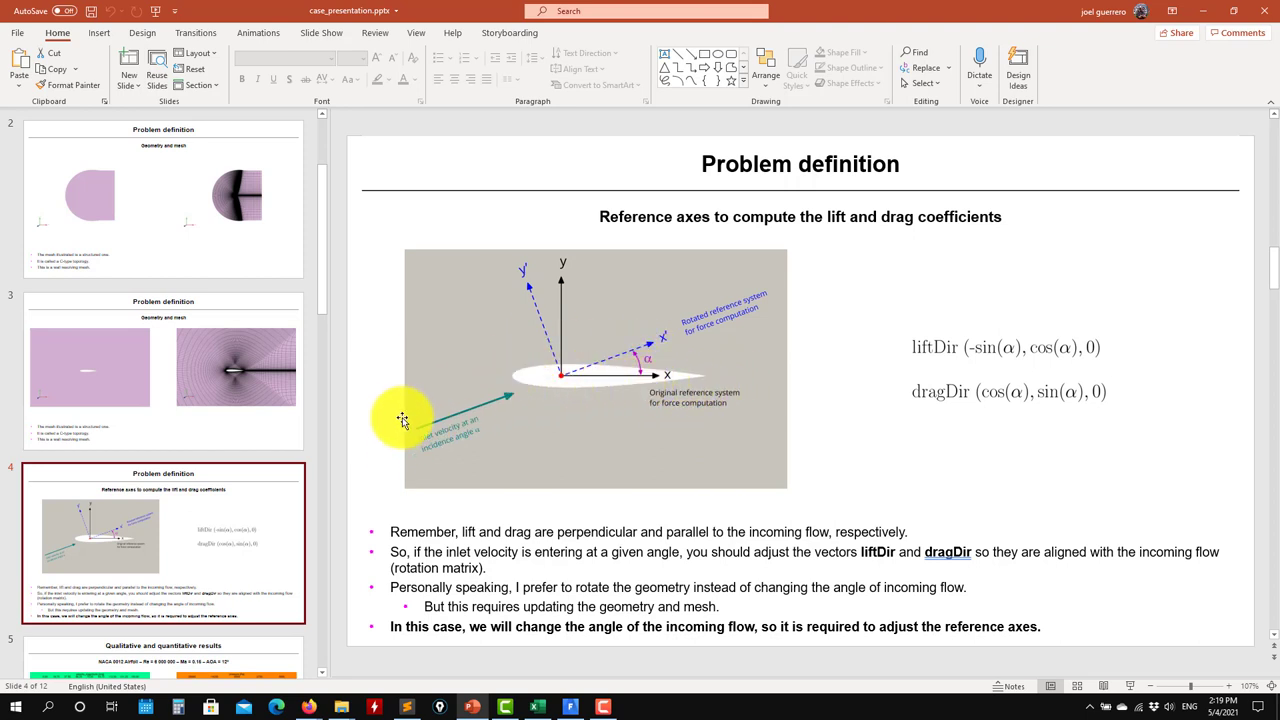
left_click(1203, 12)
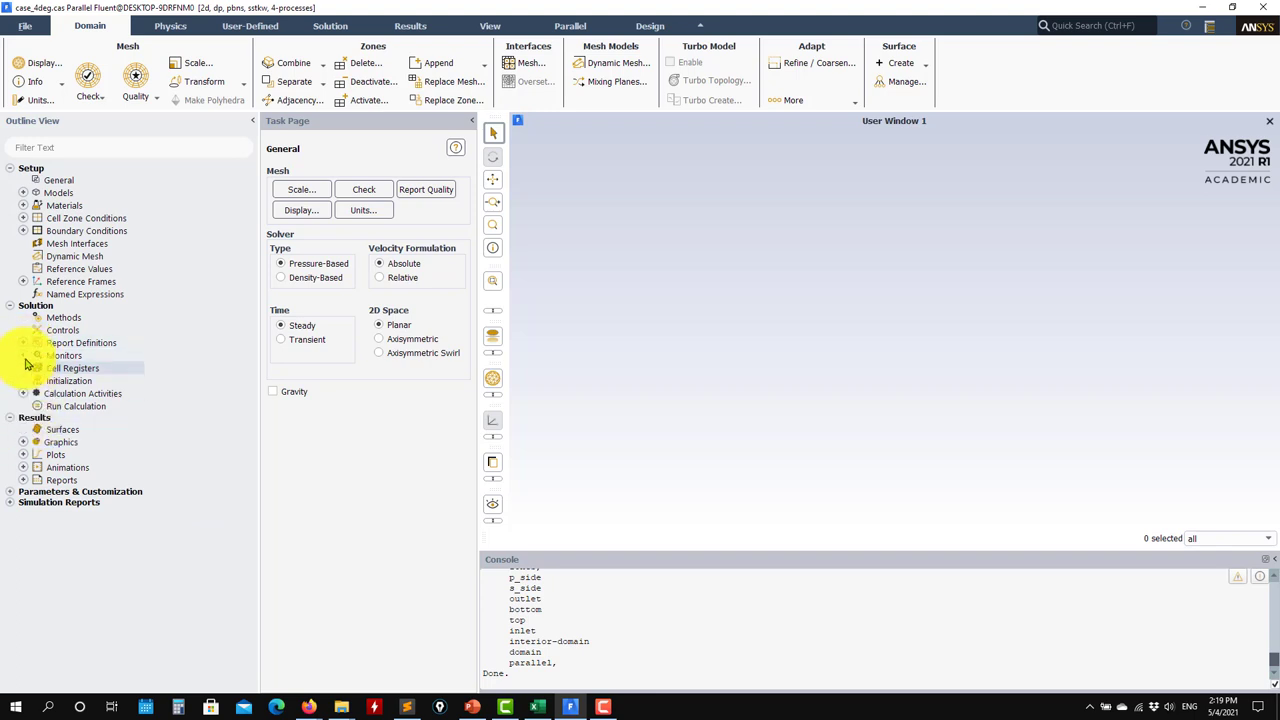
Display the mesh as mesh-1 with the preselected surfaces, inspect the cells around the airfoil, and close the mesh display settings
left_click(23, 443)
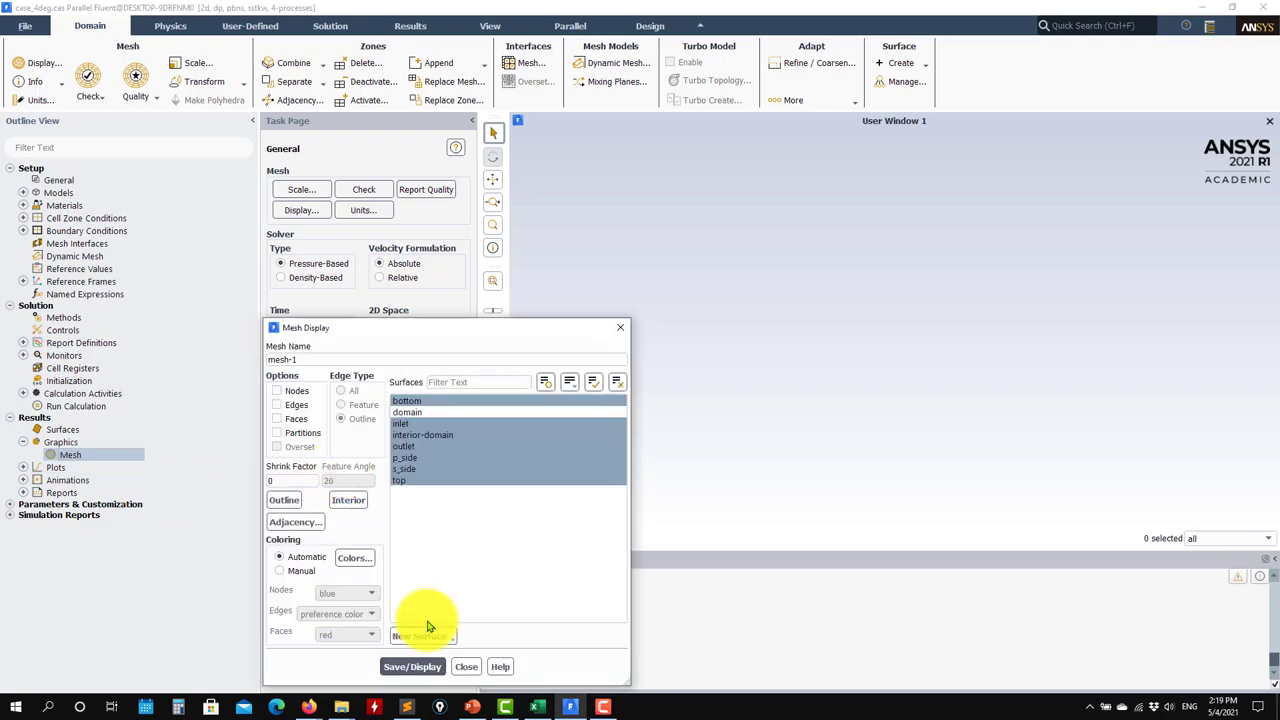
left_click(412, 666)
scroll(835, 330, "up", 5)
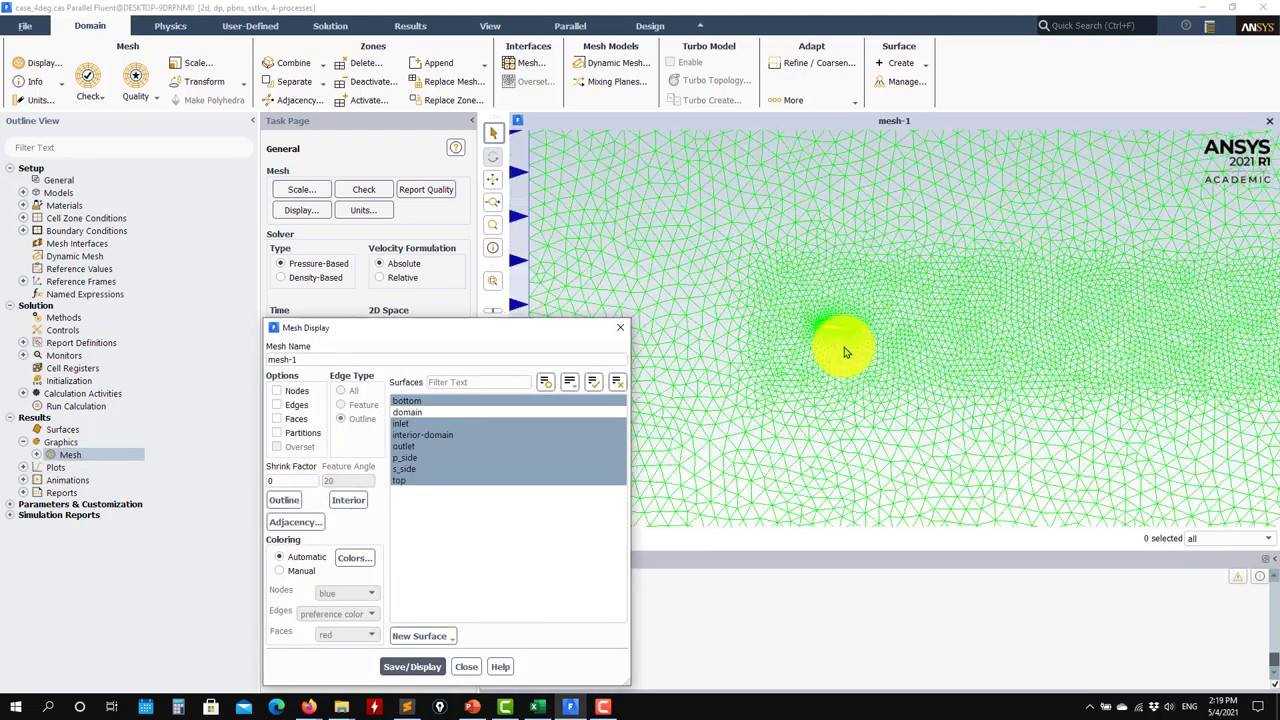
scroll(1023, 371, "down", 5)
scroll(1040, 385, "up", 2)
scroll(780, 314, "down", 2)
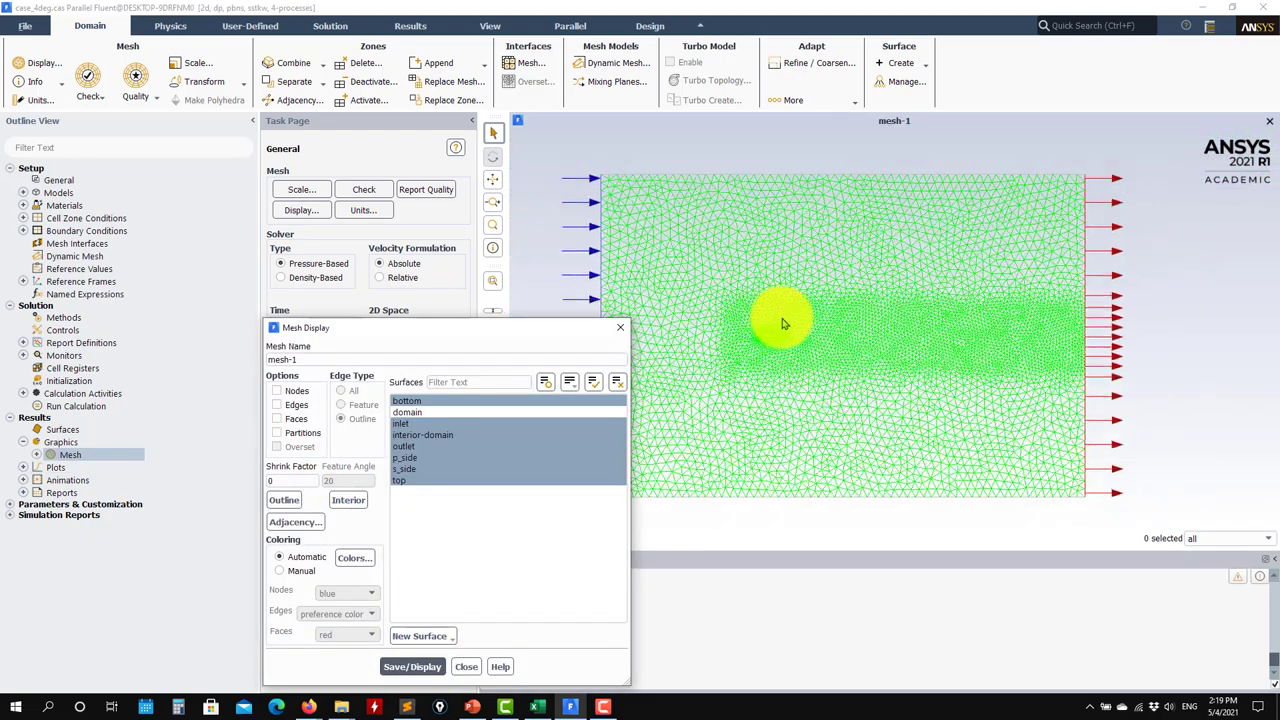
scroll(813, 361, "up", 4)
scroll(813, 361, "down", 5)
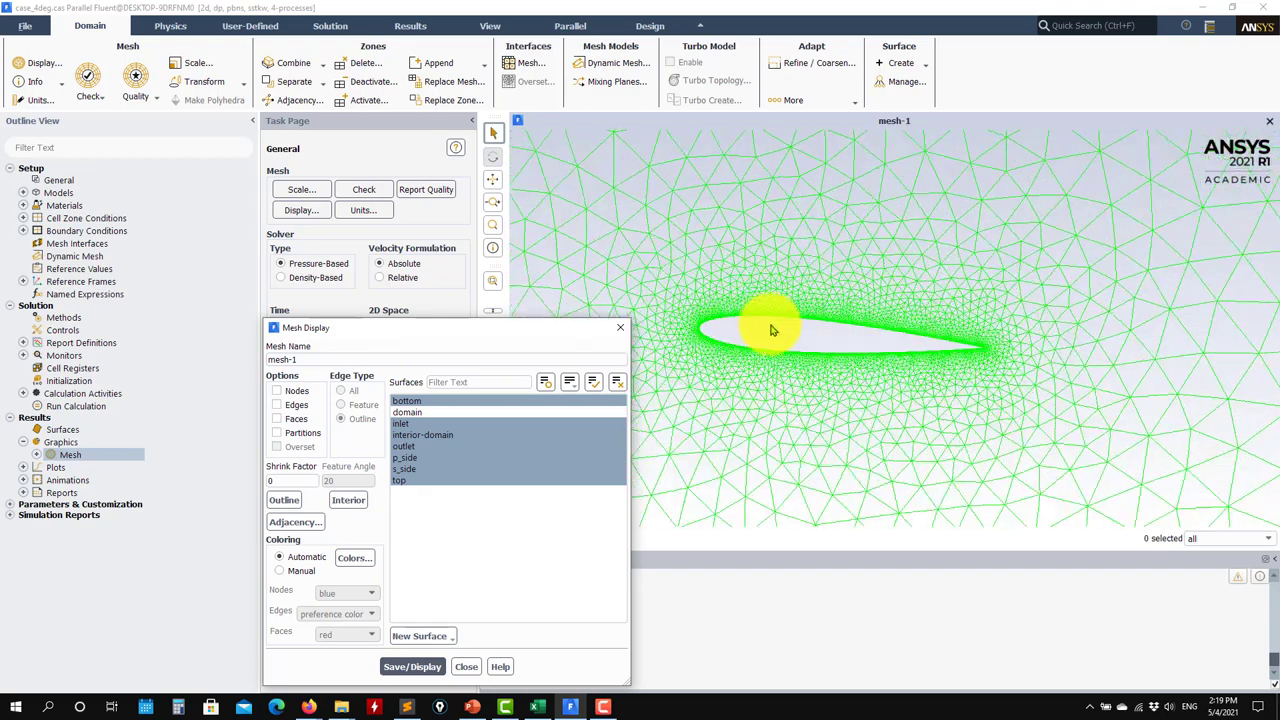
left_click_drag(541, 334, 378, 280)
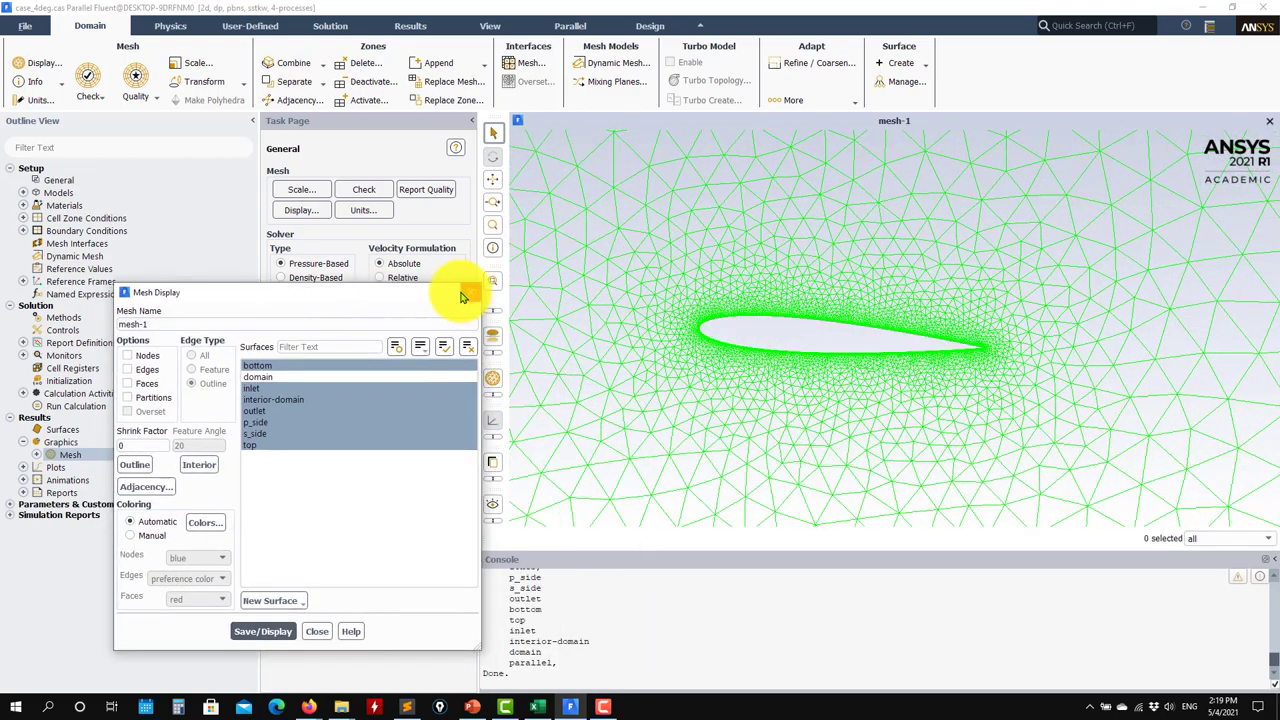
left_click(463, 279)
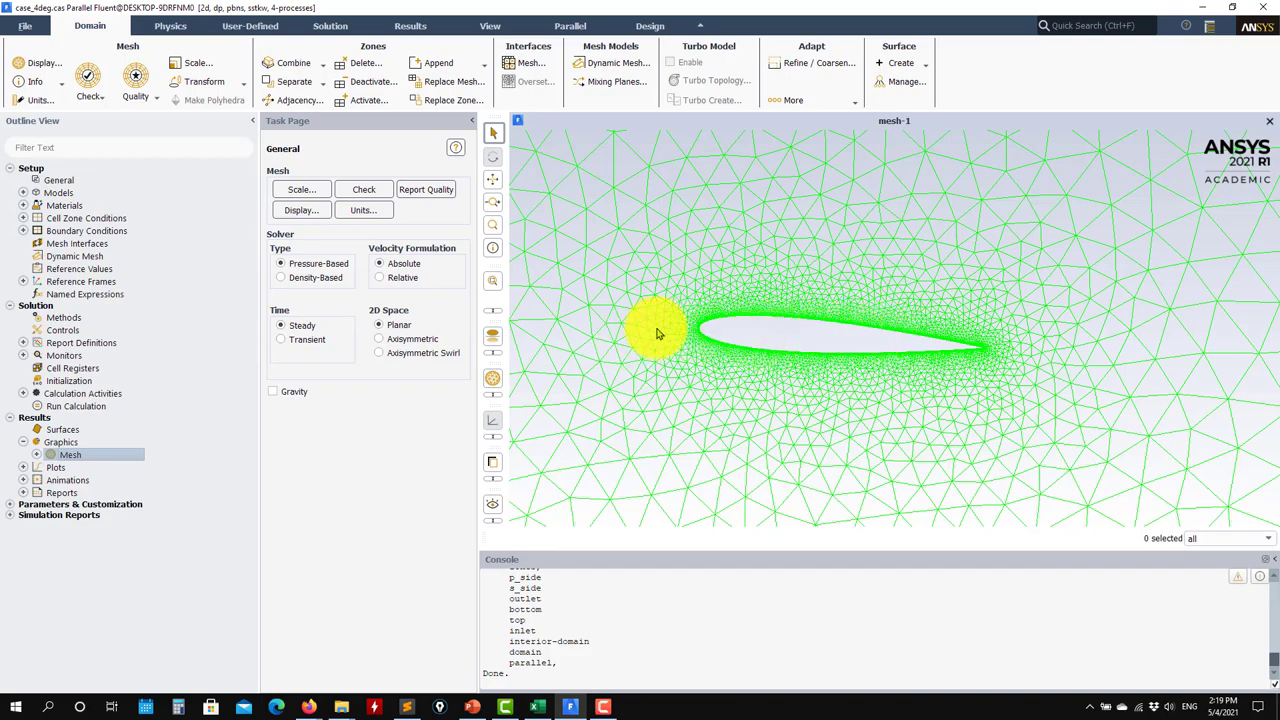
scroll(710, 343, "down", 5)
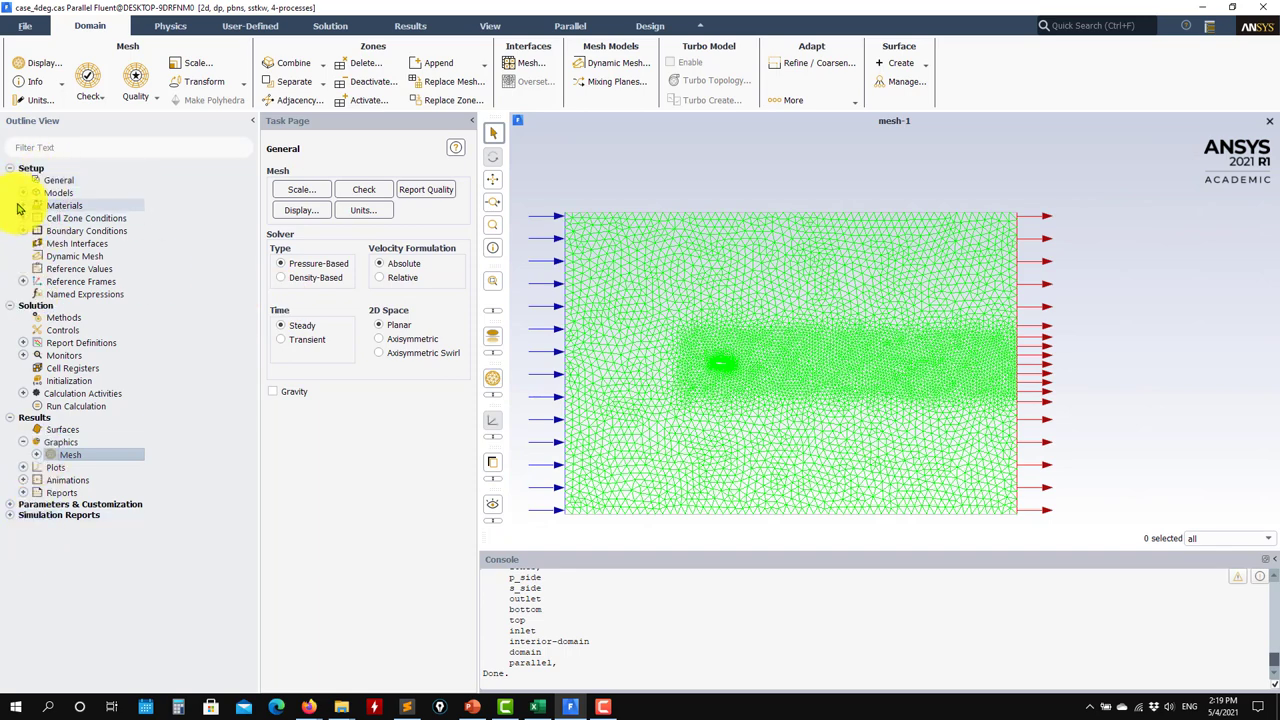
Review the viscous model's turbulence settings, including the k-omega variant and its options, and accept them
left_click(23, 194)
left_click(100, 231)
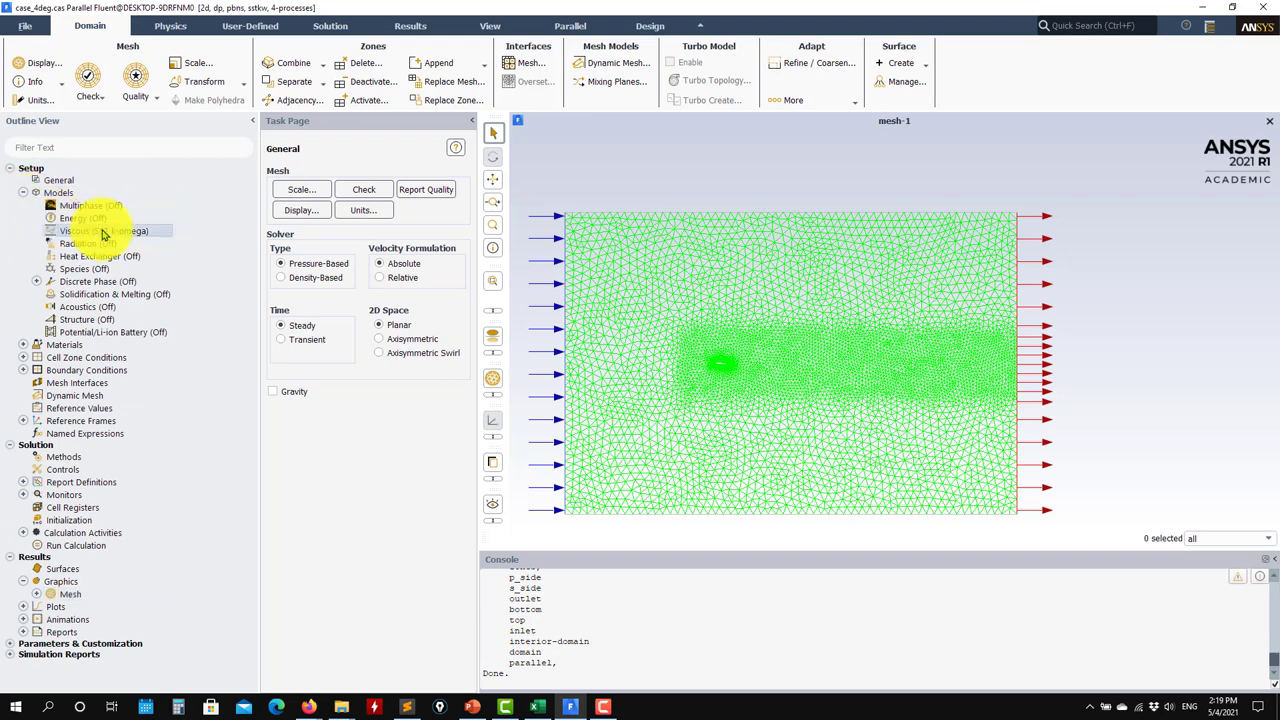
double_click(100, 231)
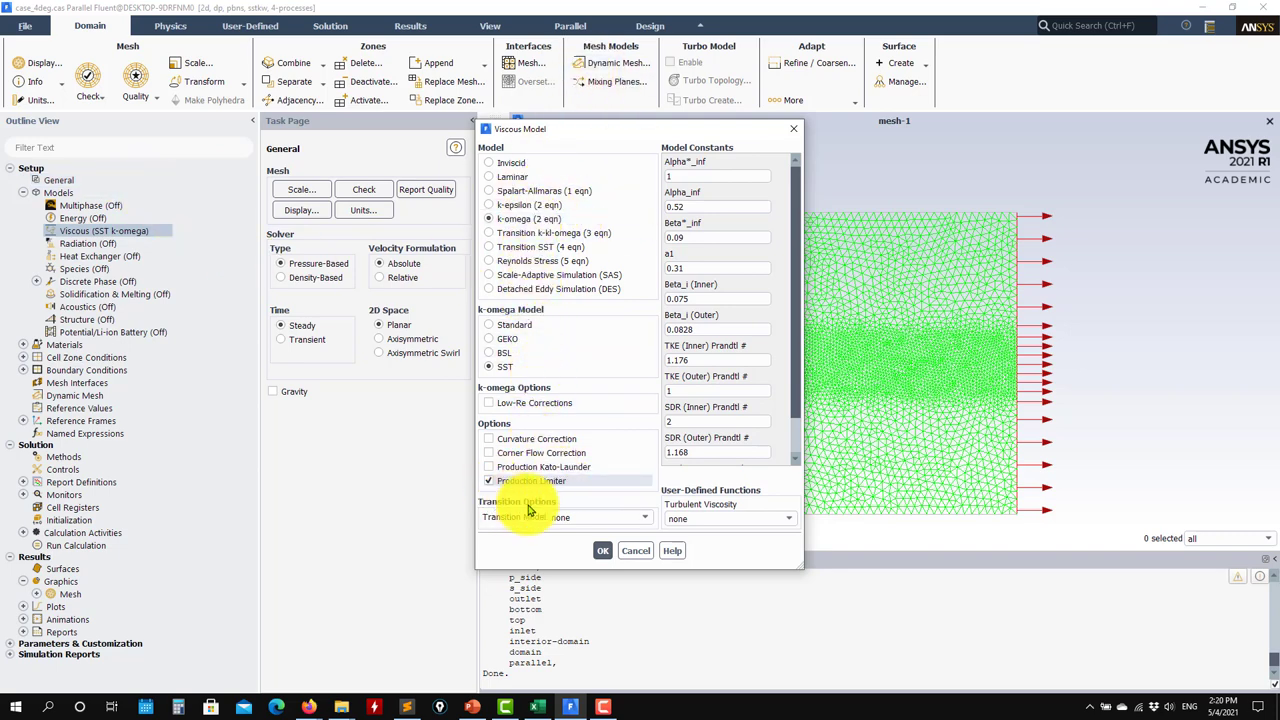
left_click(603, 550)
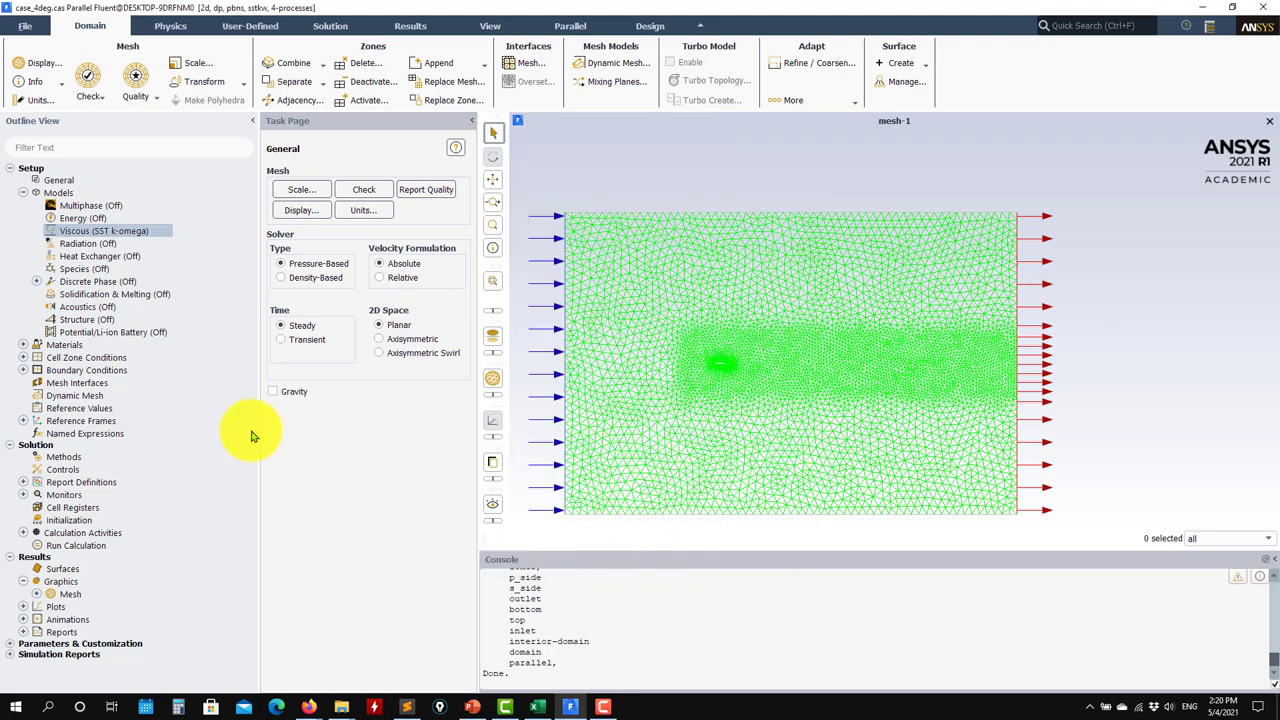
Check the density and viscosity settings of the fluid material air, and collapse the models and materials branches
left_click(26, 345)
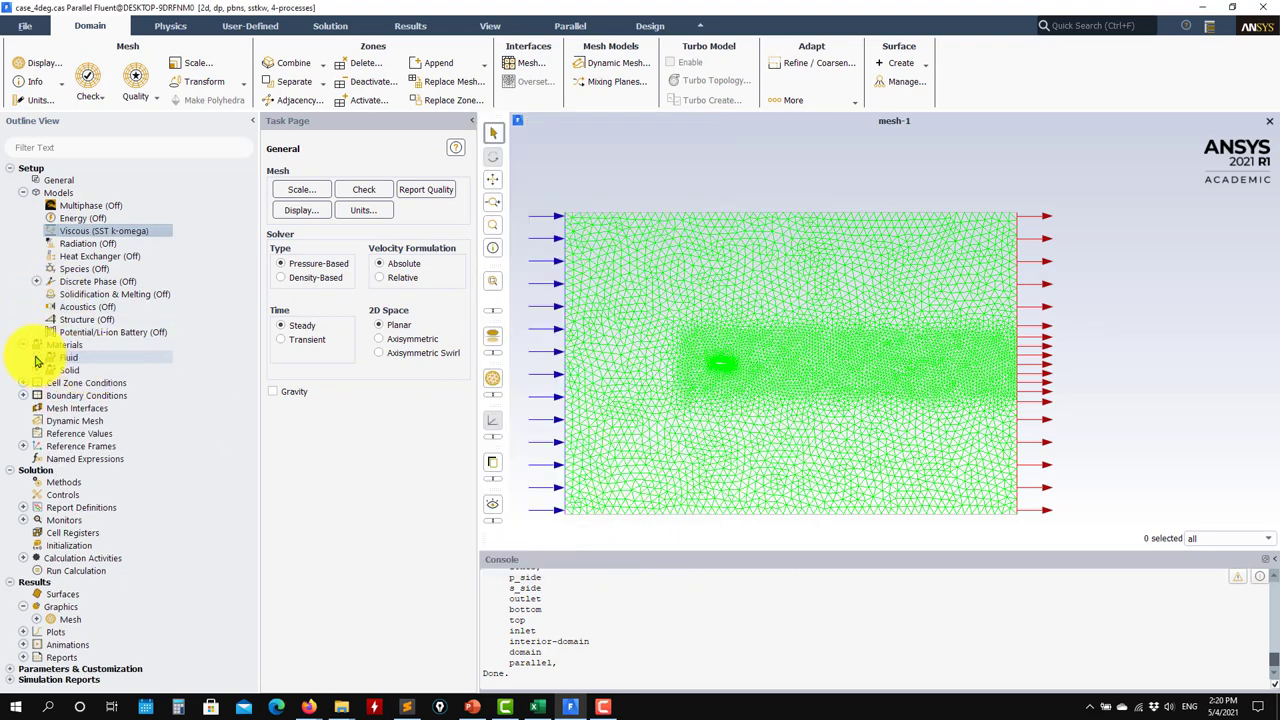
left_click(36, 358)
double_click(77, 372)
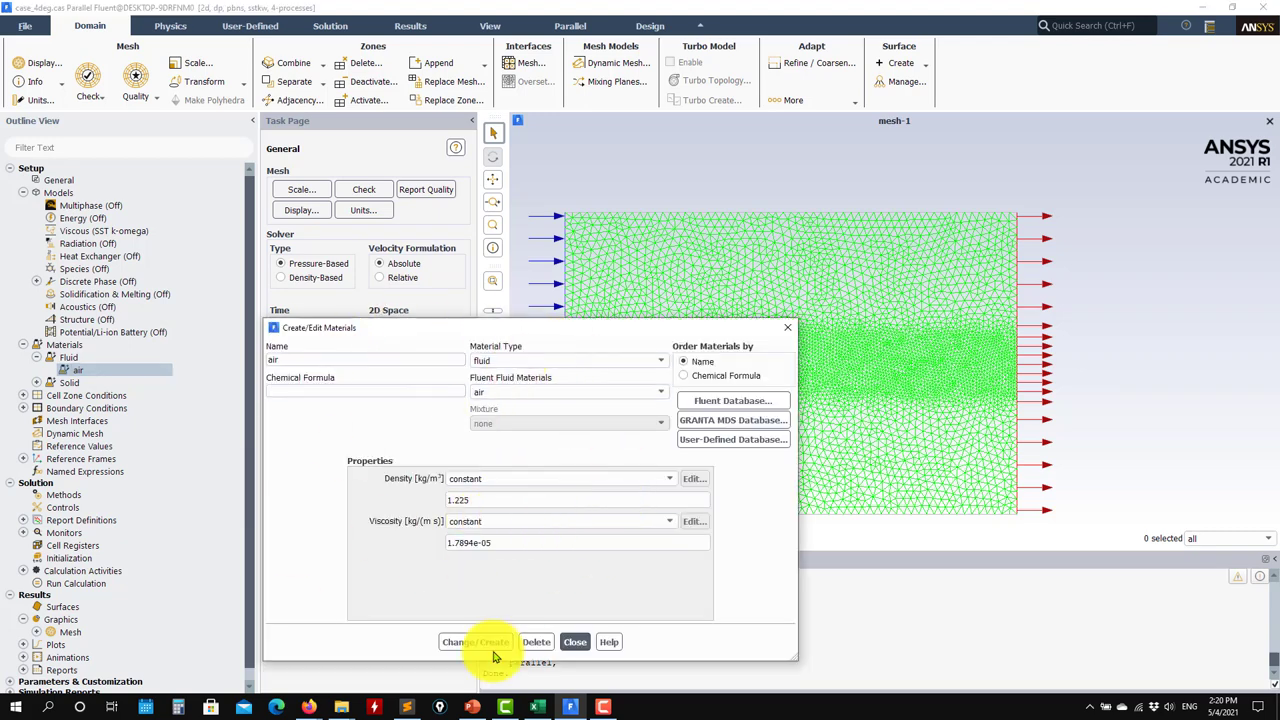
left_click(573, 642)
left_click(23, 193)
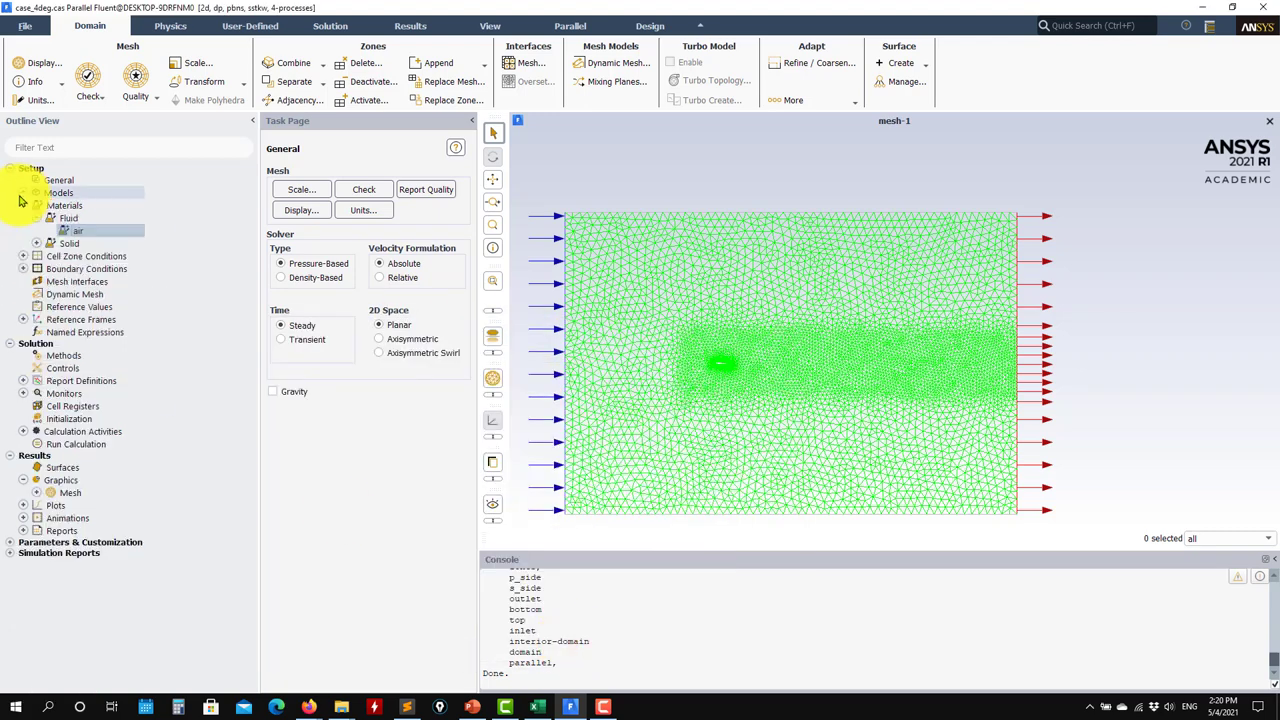
left_click(23, 206)
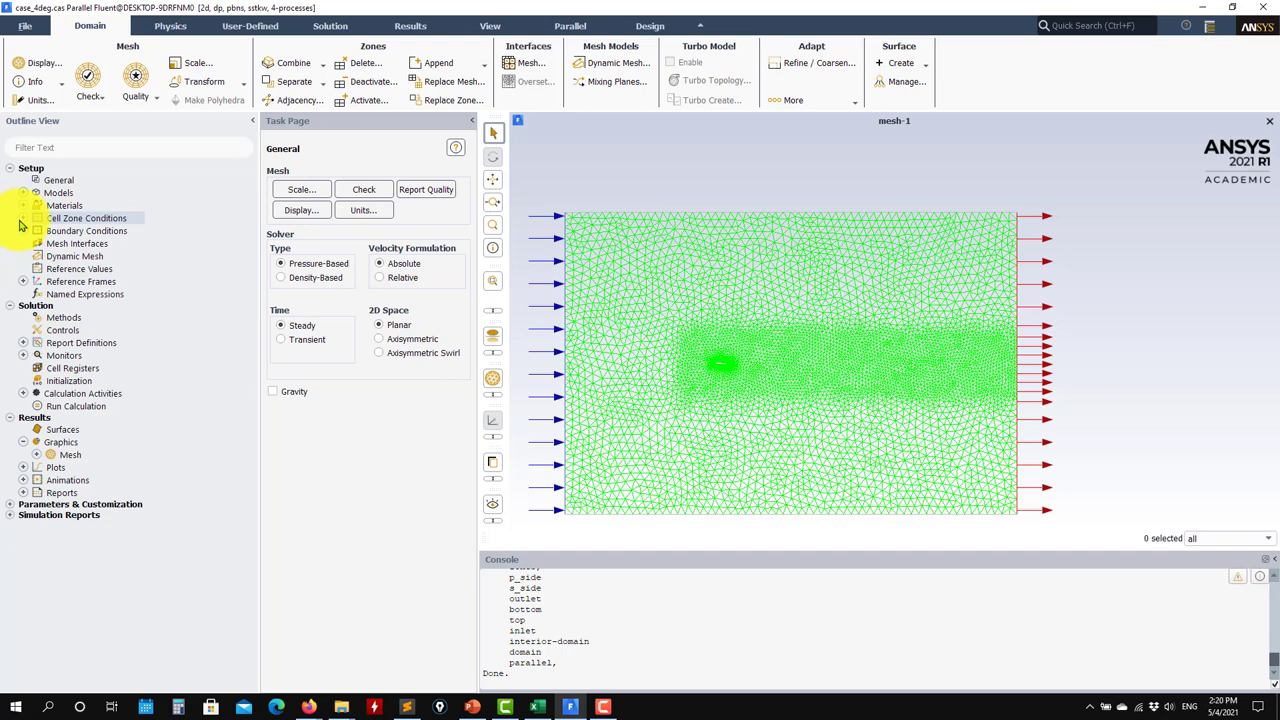
Check the material assigned to the fluid cell zone domain and close its settings
left_click(23, 219)
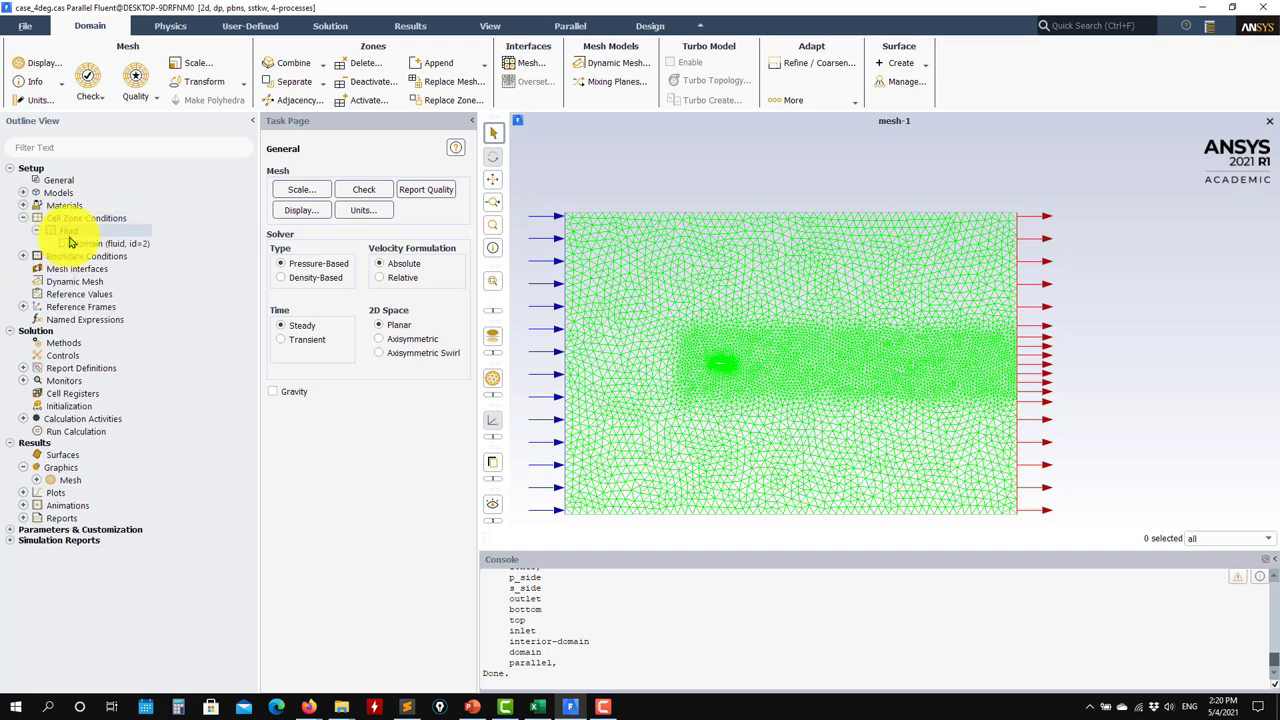
left_click(80, 245)
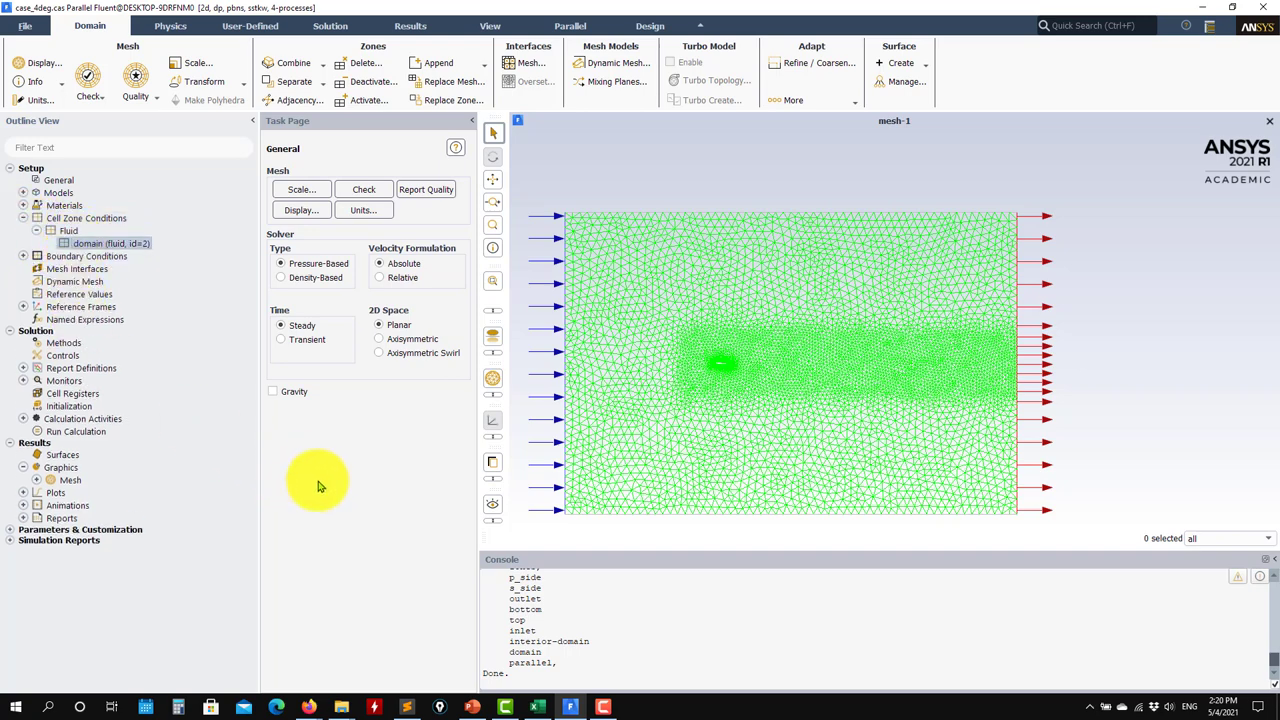
double_click(120, 243)
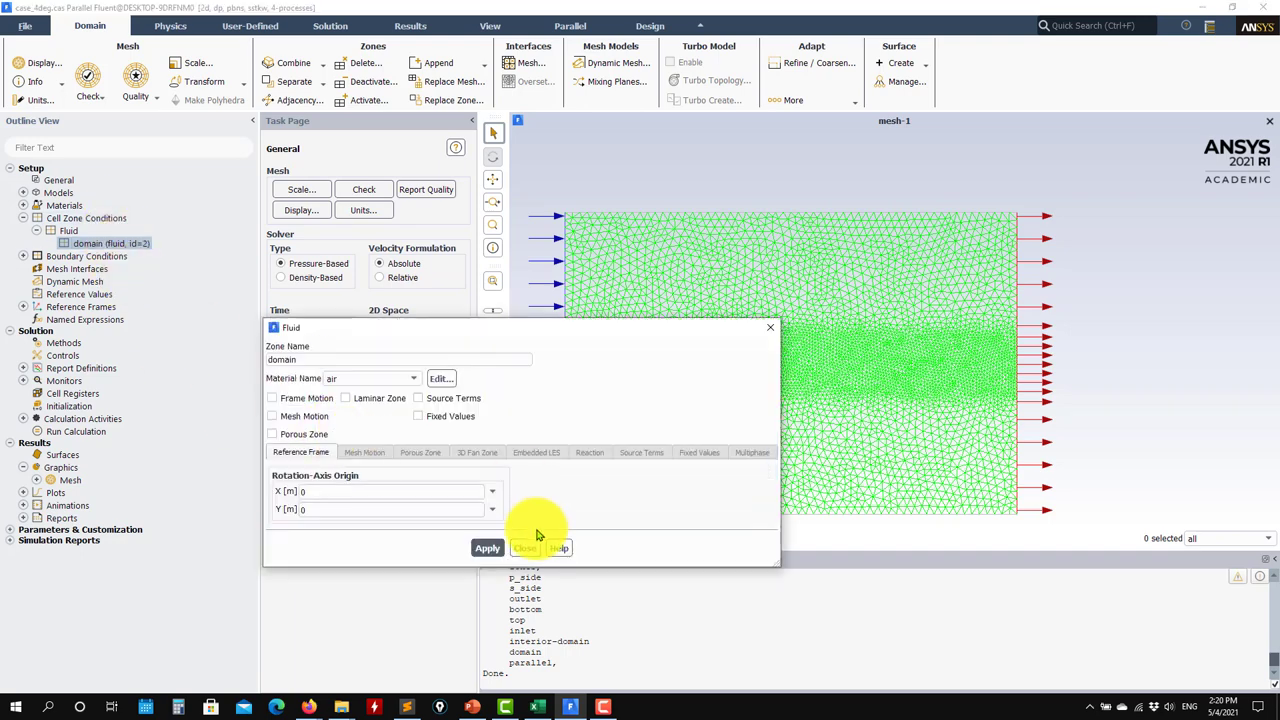
left_click(414, 383)
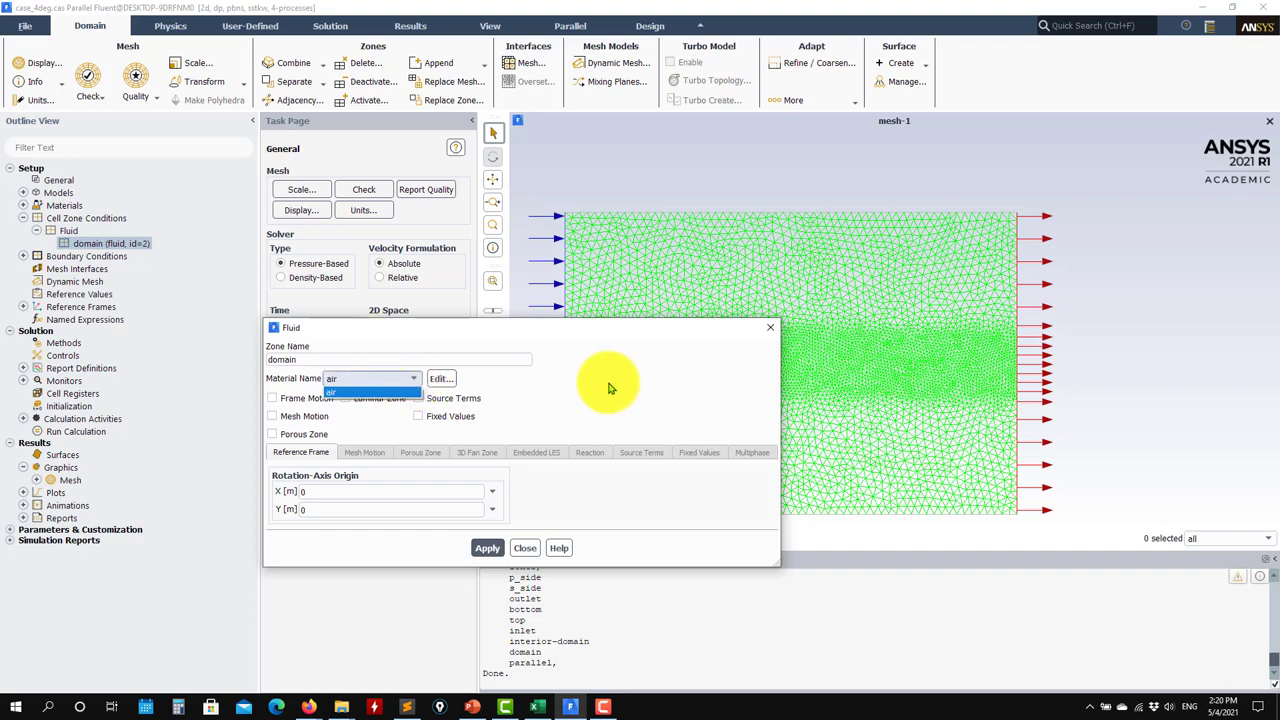
left_click(608, 382)
left_click(525, 548)
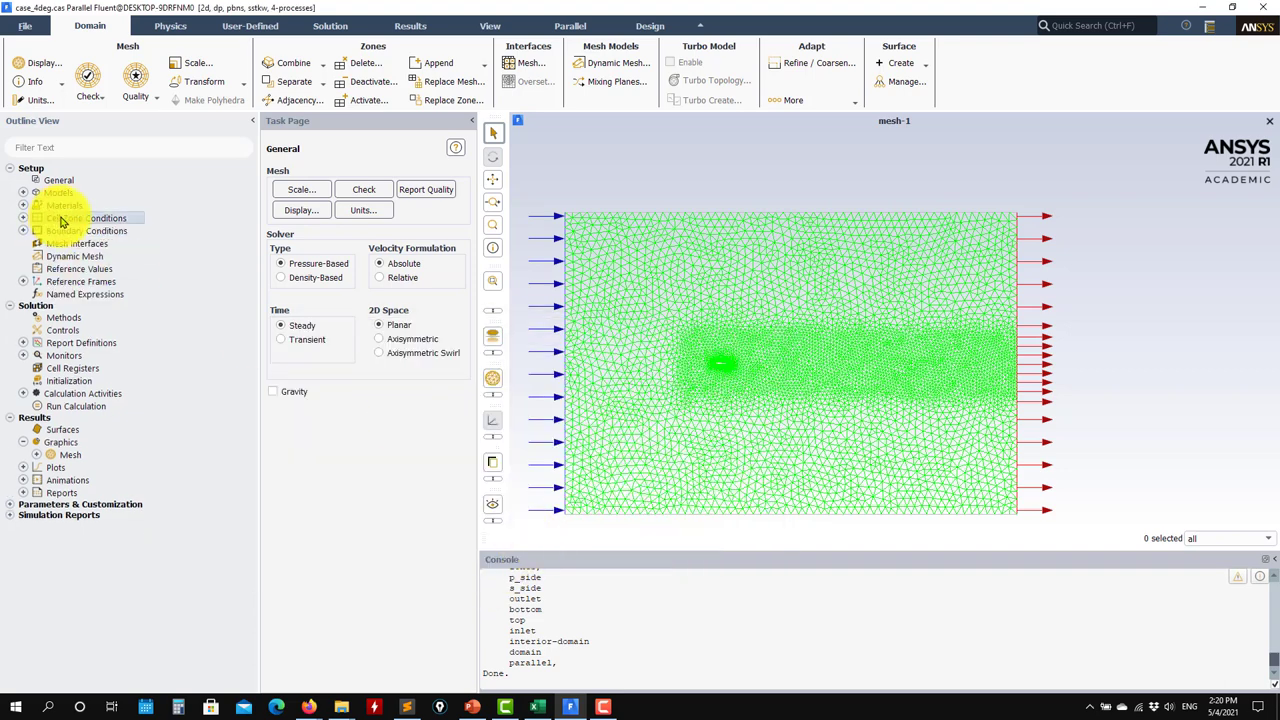
Check the operating pressure and reference pressure location in the cell zones' operating conditions and accept them
left_click(72, 218)
left_click(391, 598)
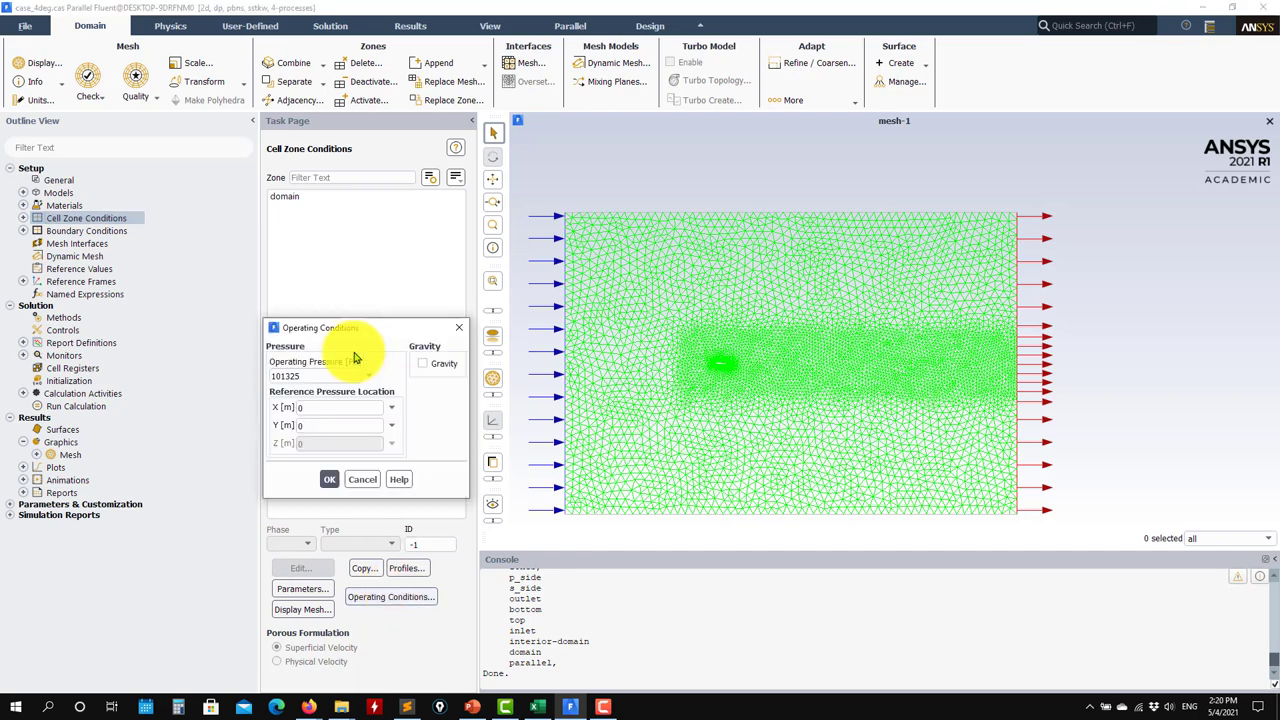
left_click(329, 479)
Examine the boundary condition zones, including the inlet, and the mesh around the airfoil, and collapse the boundary conditions branch
left_click(117, 236)
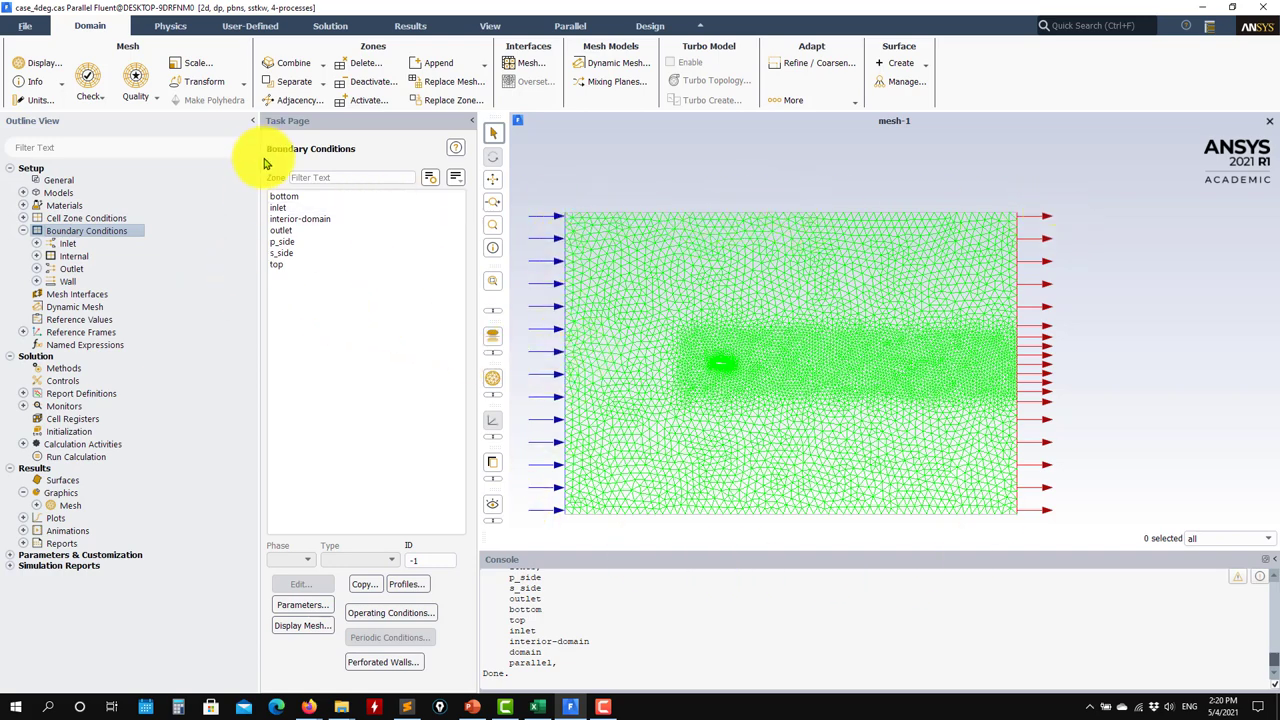
left_click(38, 245)
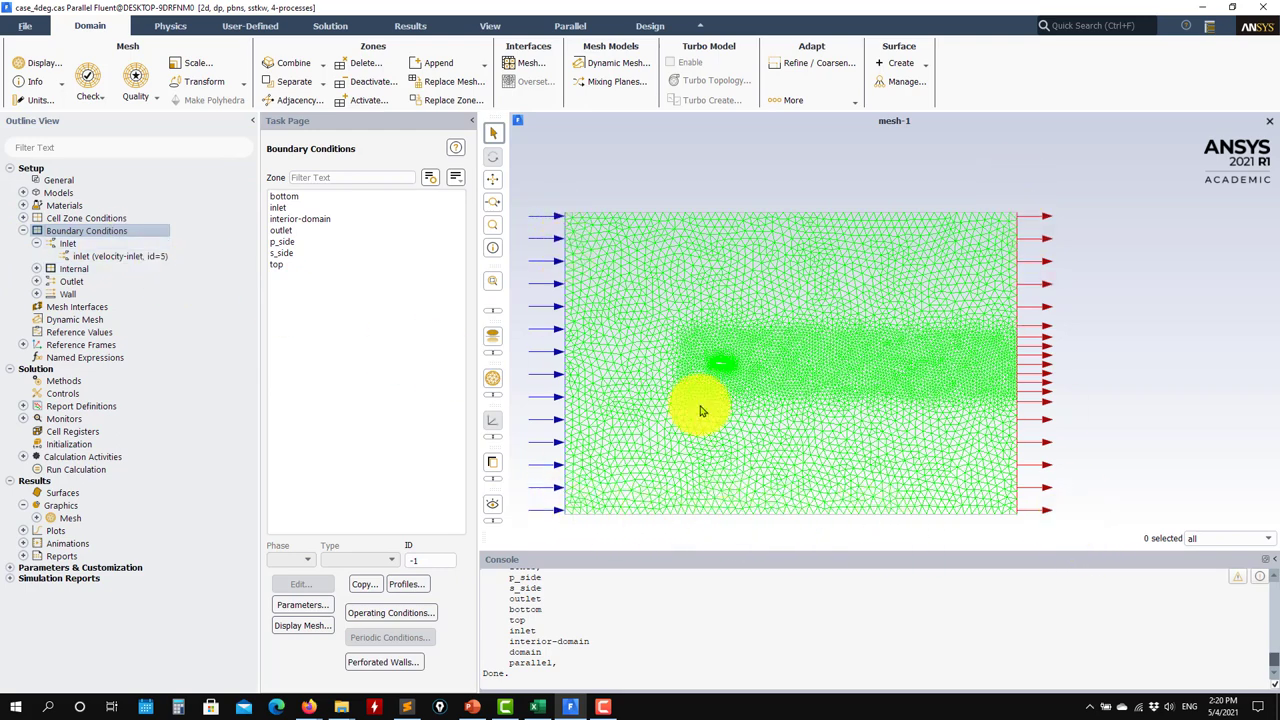
scroll(705, 368, "up", 10)
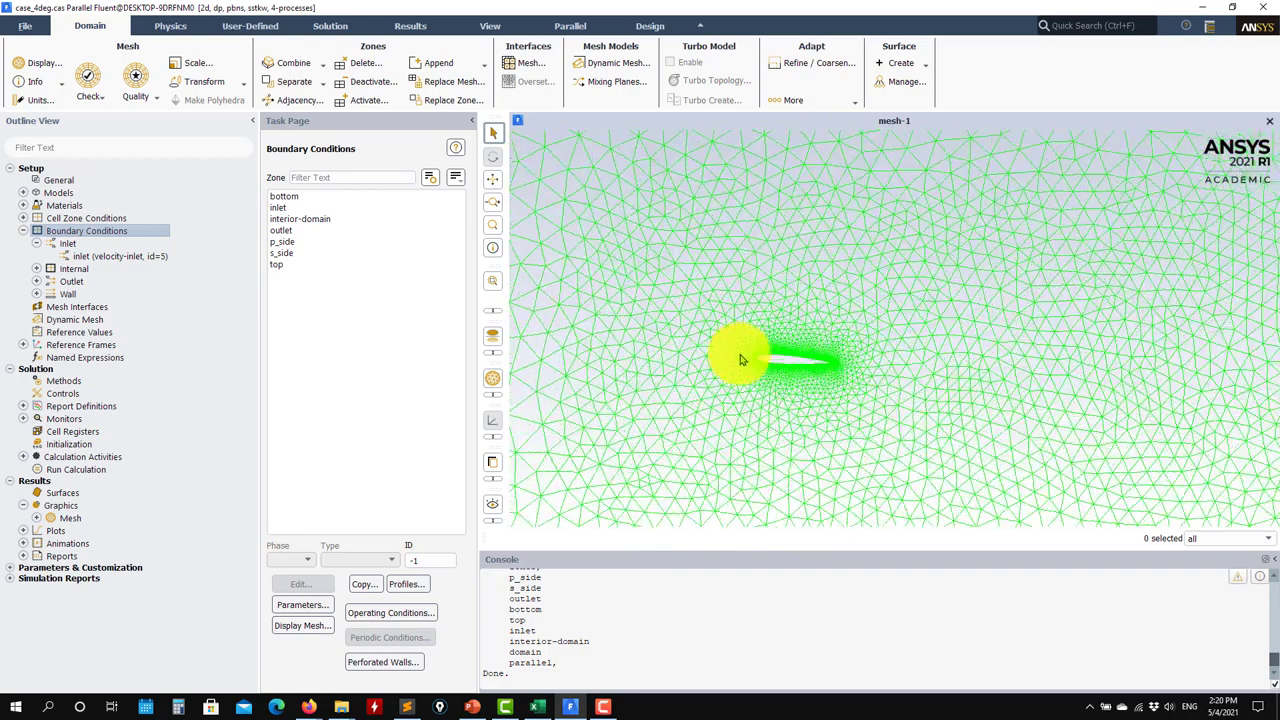
scroll(735, 360, "down", 5)
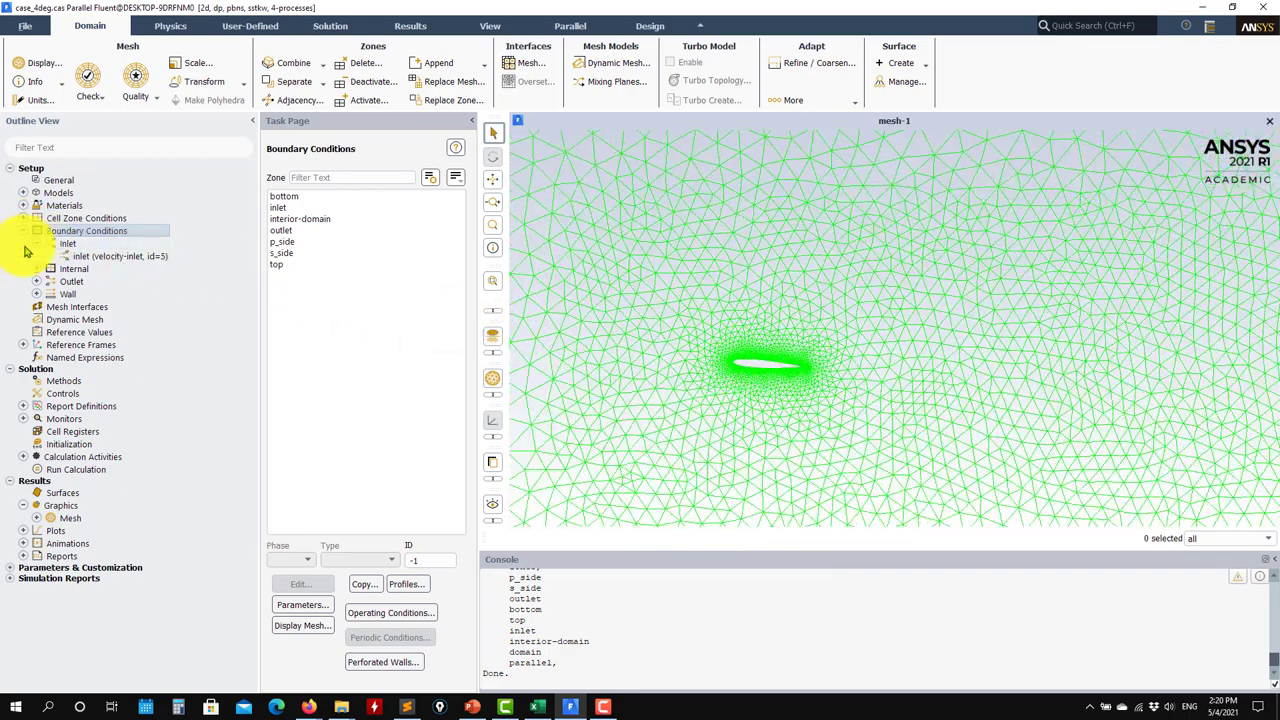
left_click(23, 231)
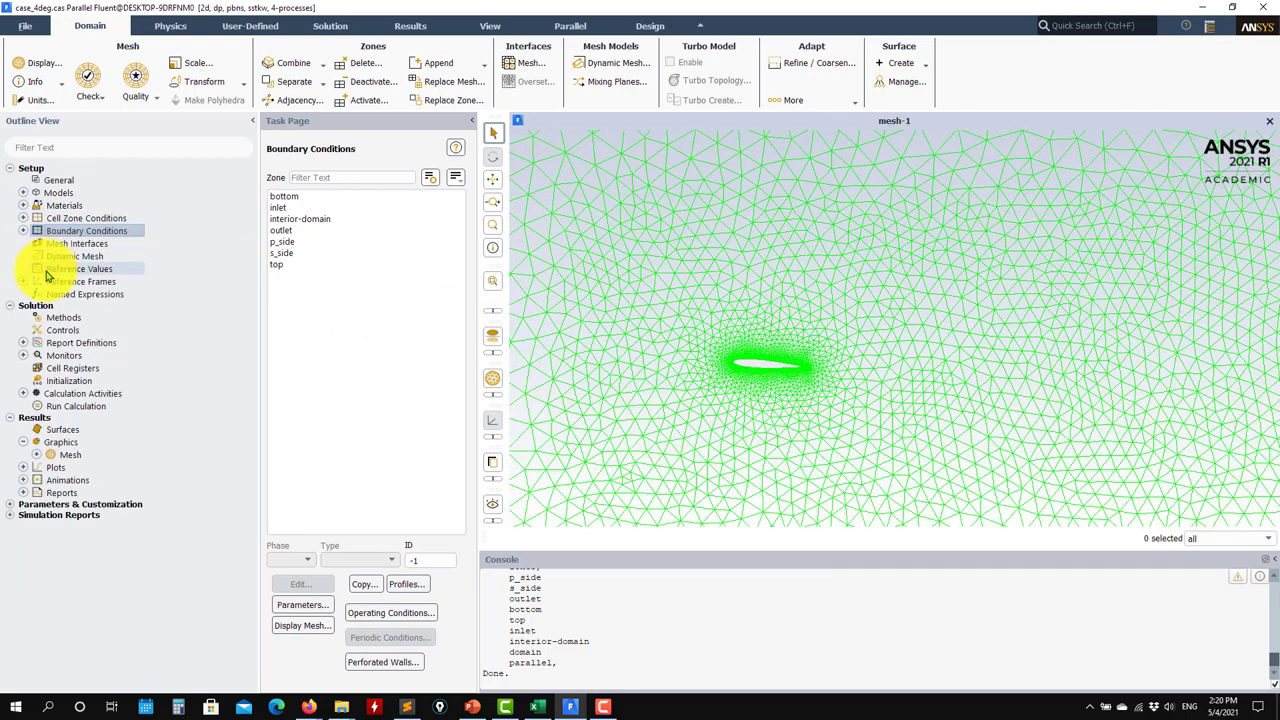
Review the case's reference values and the solution methods used for pressure-velocity coupling and spatial discretization
left_click(55, 270)
scroll(709, 371, "down", 5)
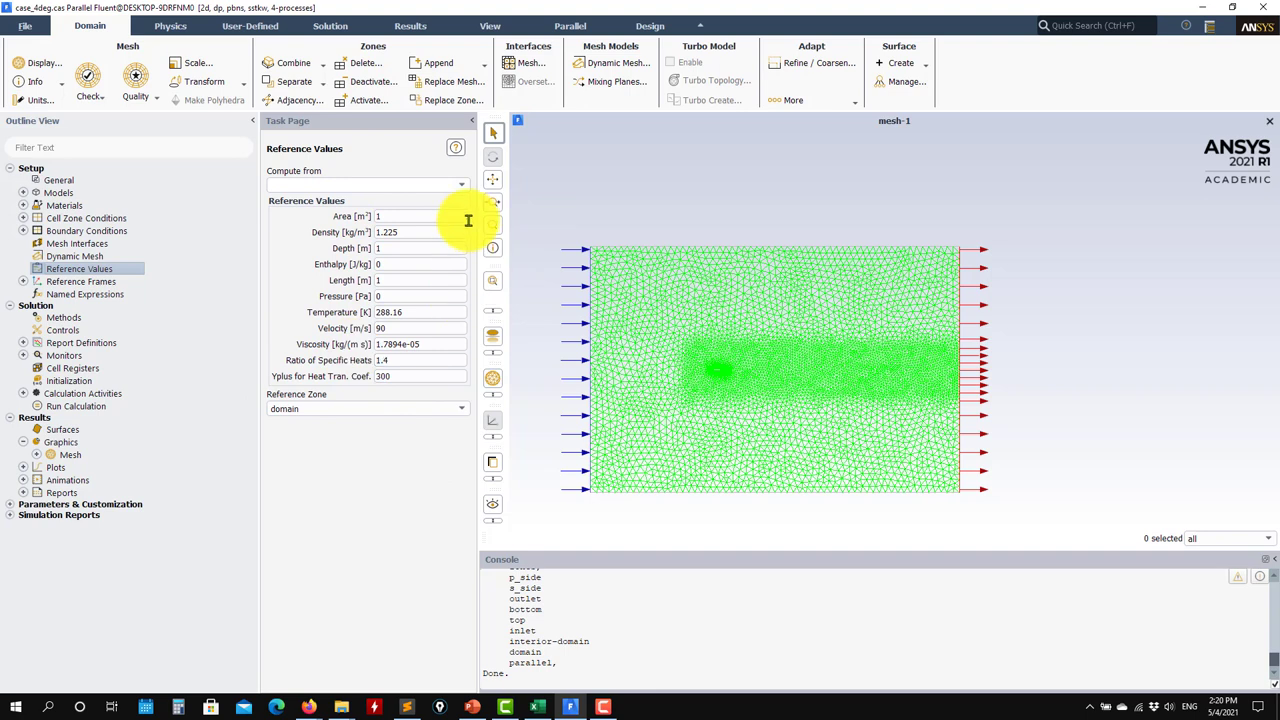
left_click(64, 320)
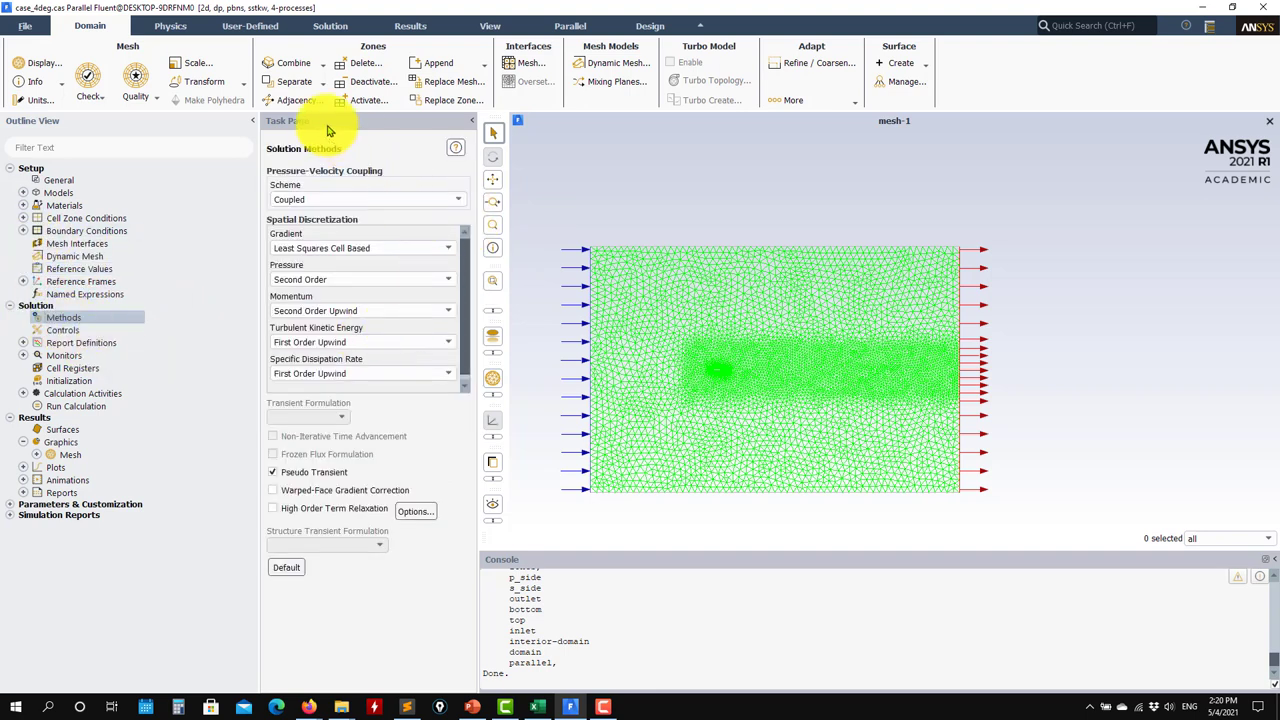
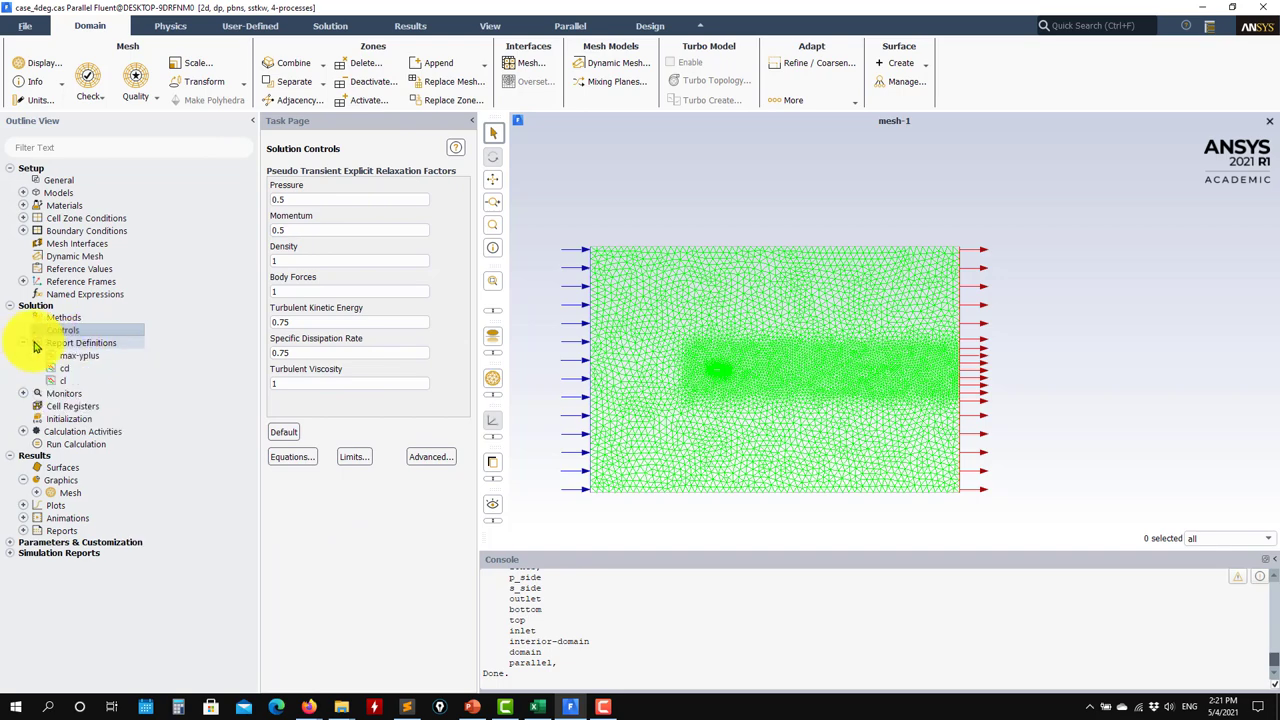
Check the force vectors and selected zones of the cd drag and cl lift report definitions, and cancel without changes
double_click(27, 345)
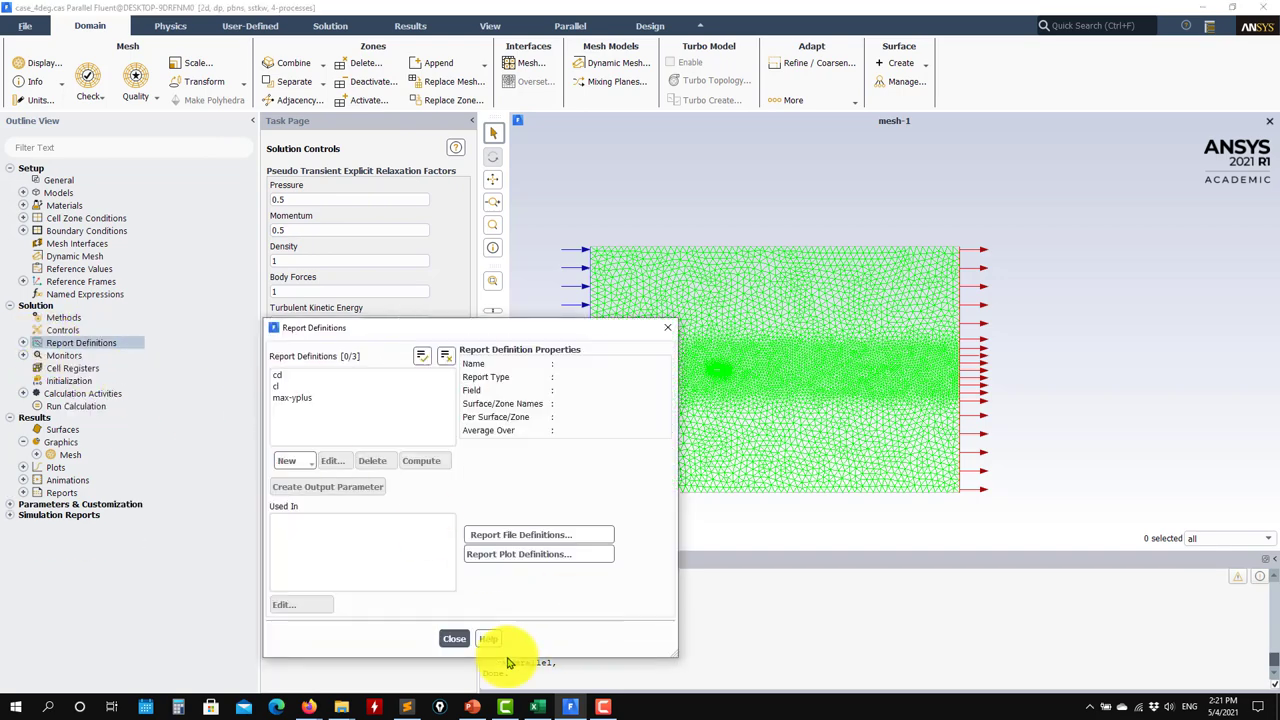
left_click(454, 638)
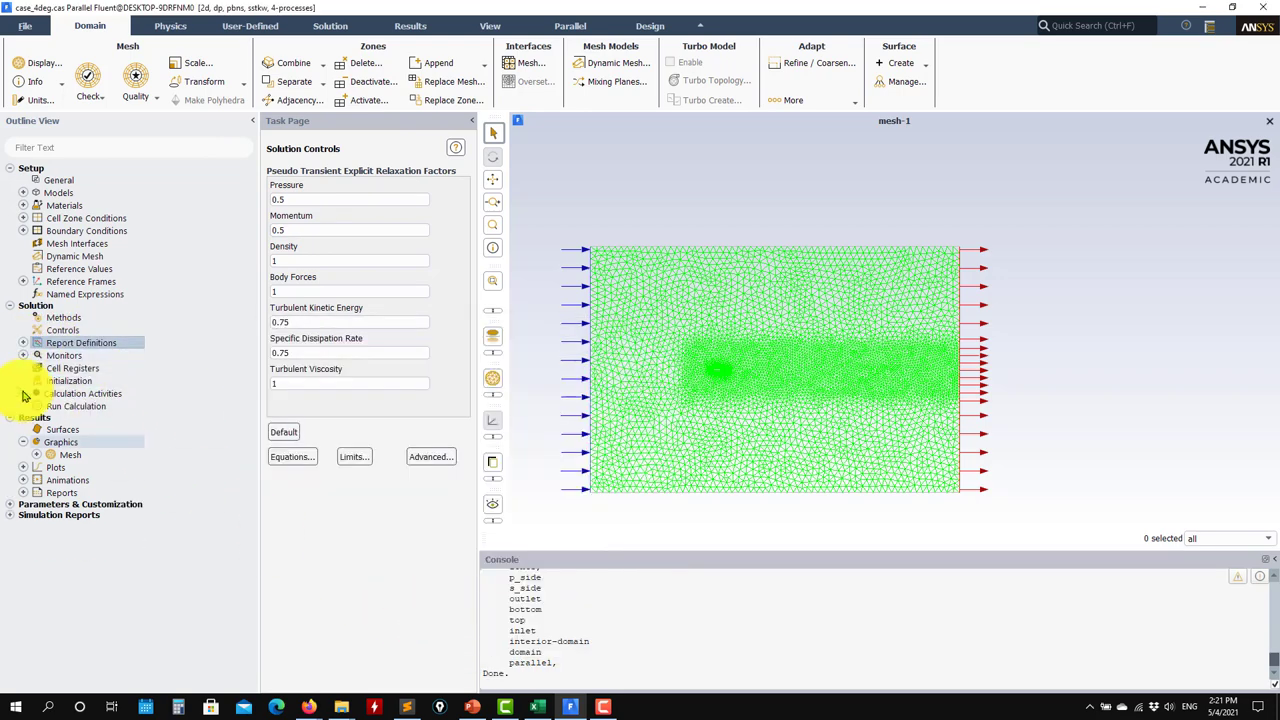
left_click(24, 343)
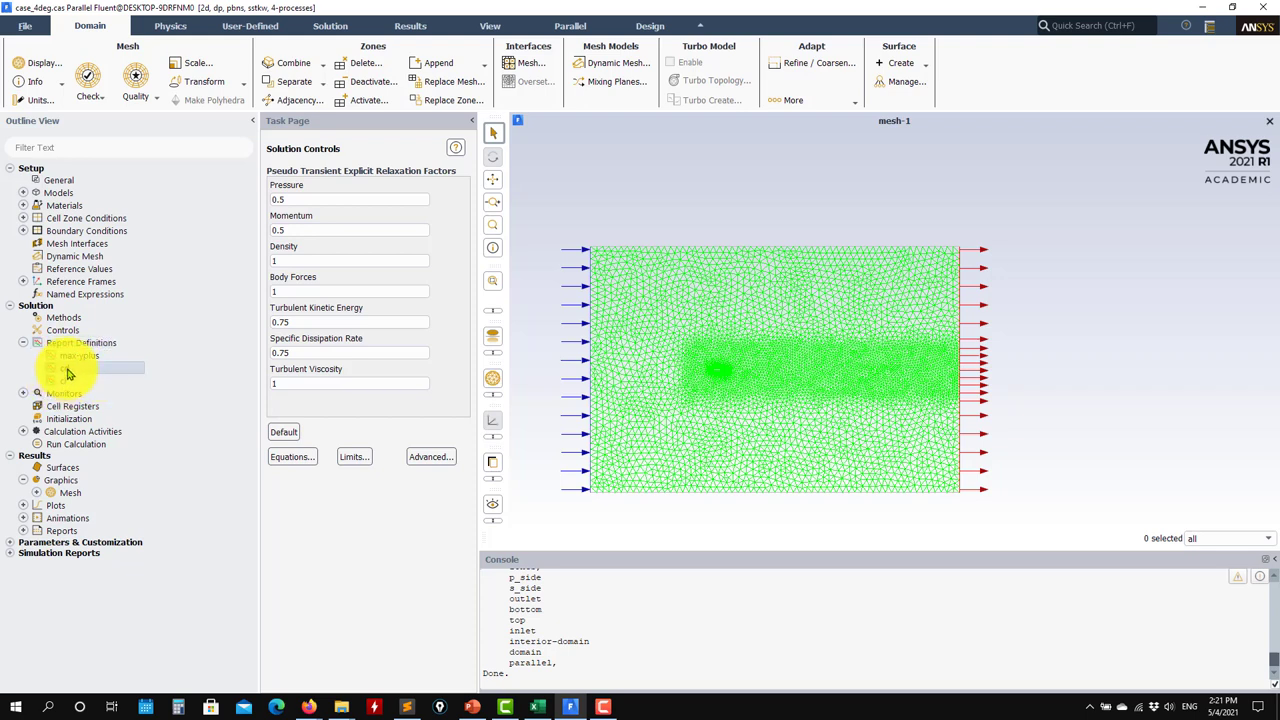
double_click(66, 369)
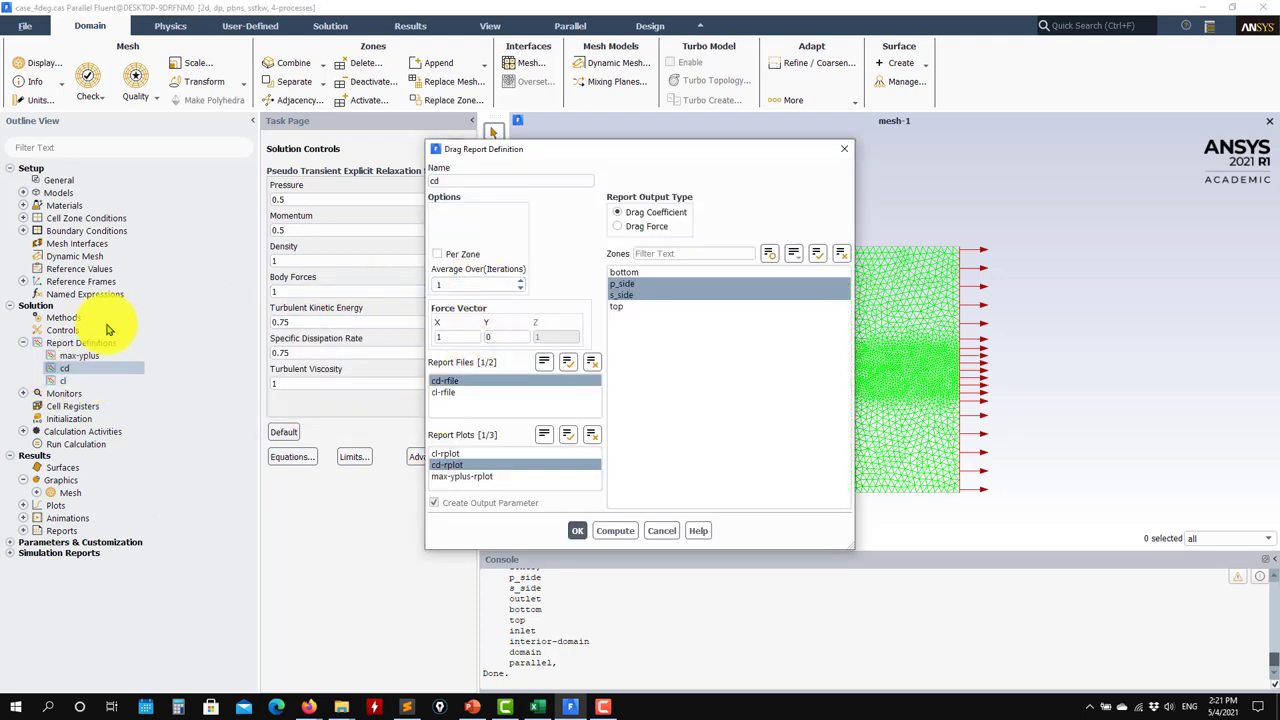
left_click_drag(730, 150, 405, 133)
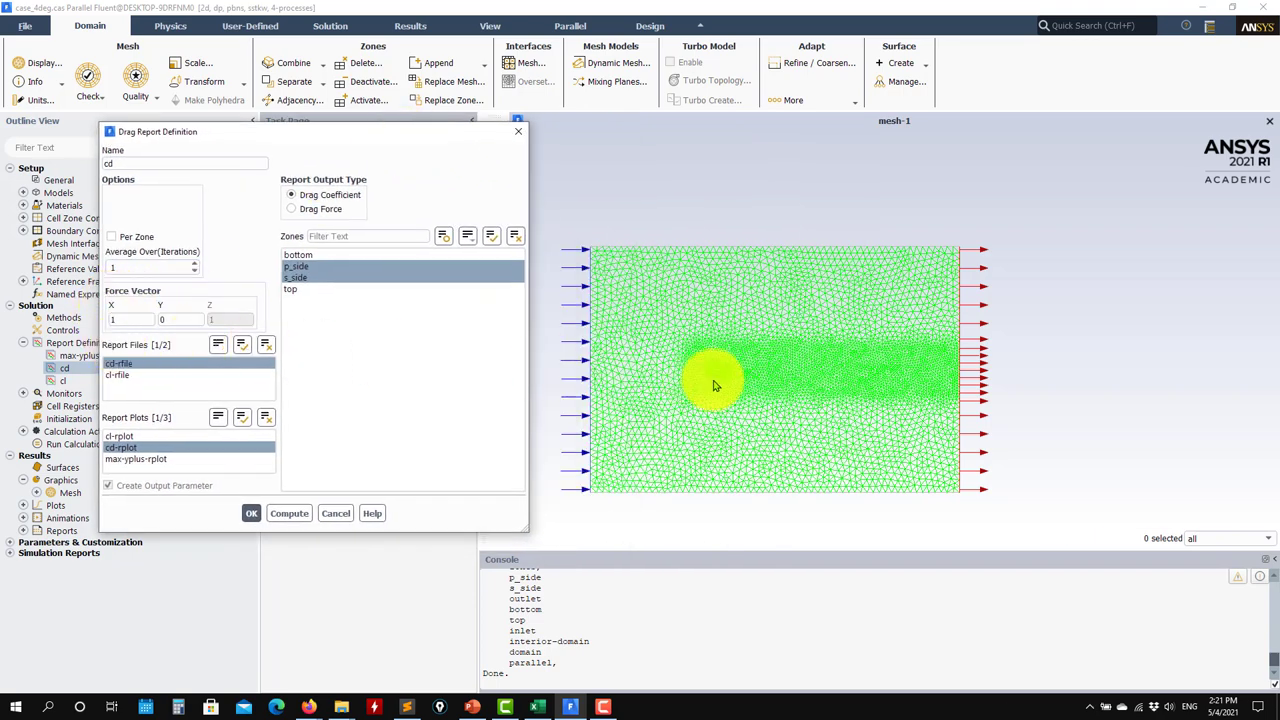
scroll(709, 377, "up", 5)
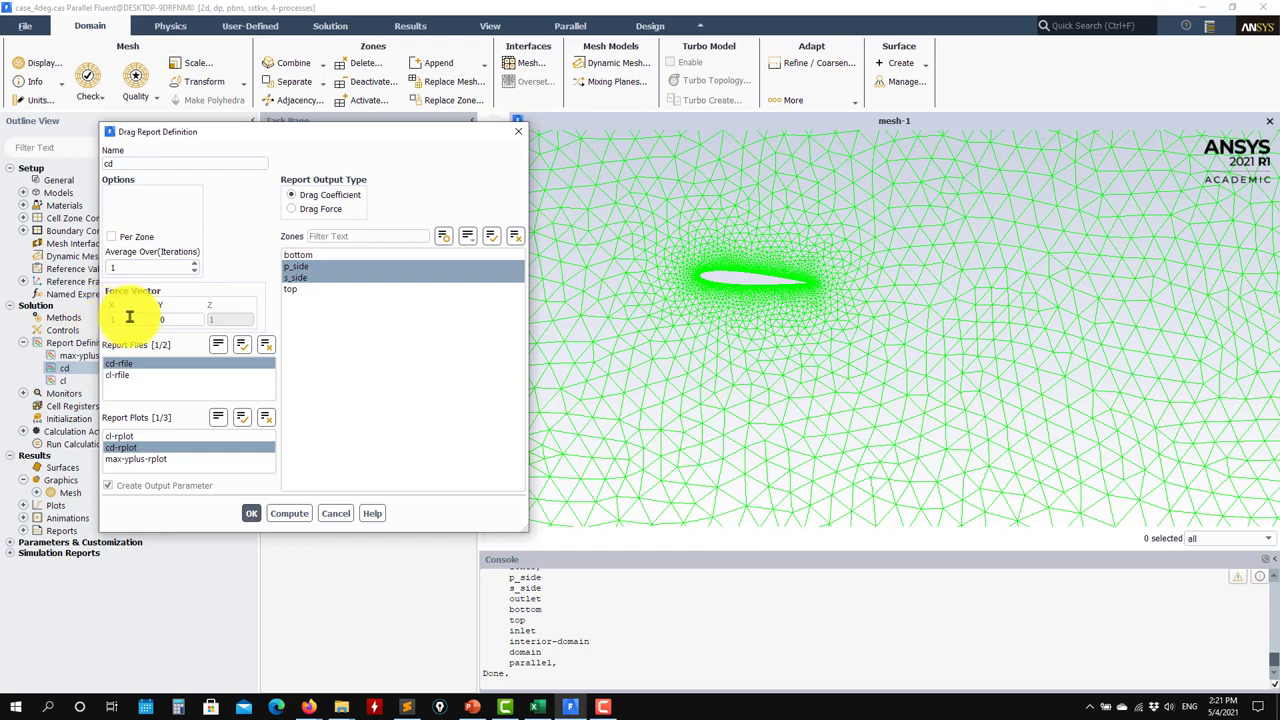
left_click(72, 391)
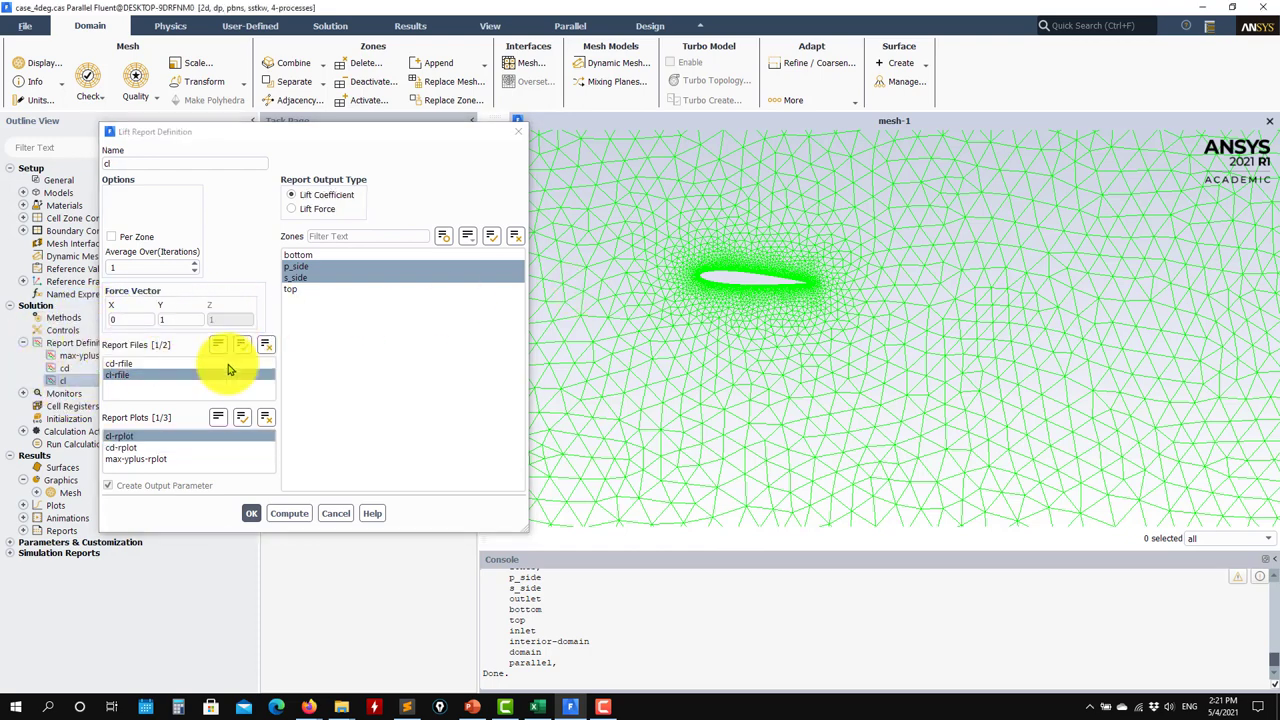
left_click(339, 513)
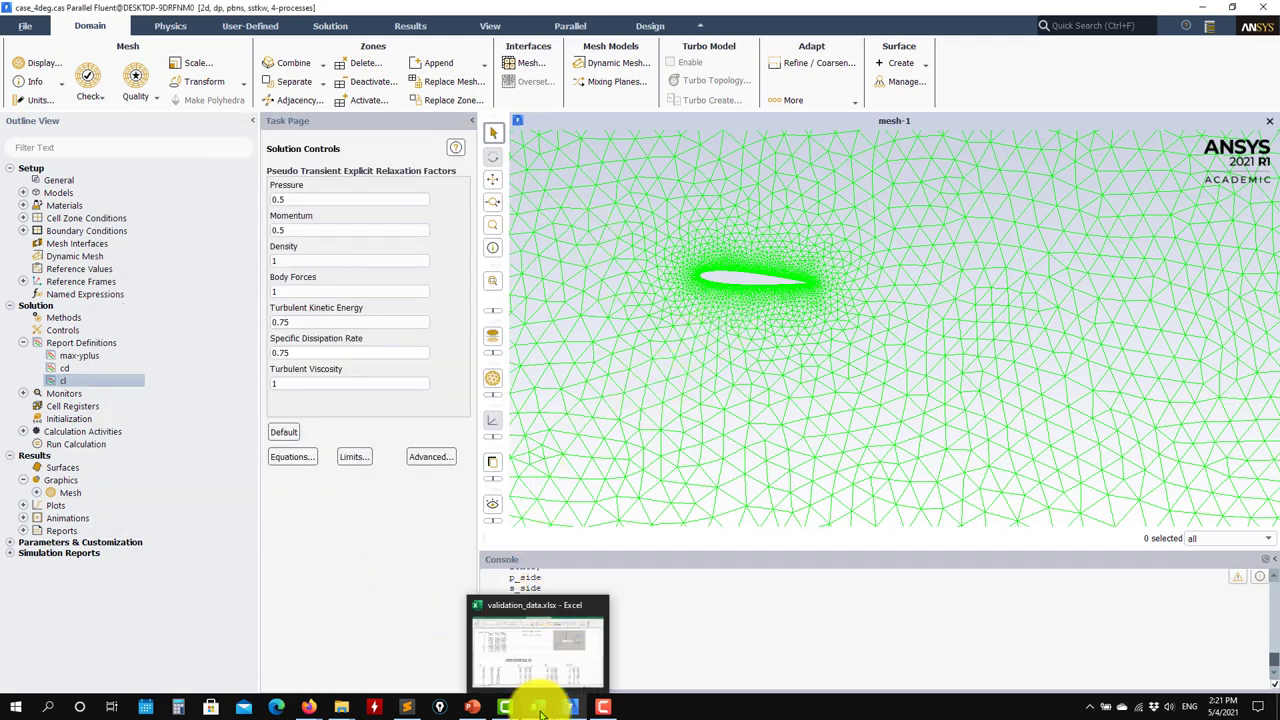
Consult the PowerPoint slide on lift and drag reference axes, return to Fluent and recheck the cl force vector without changing it
left_click(471, 707)
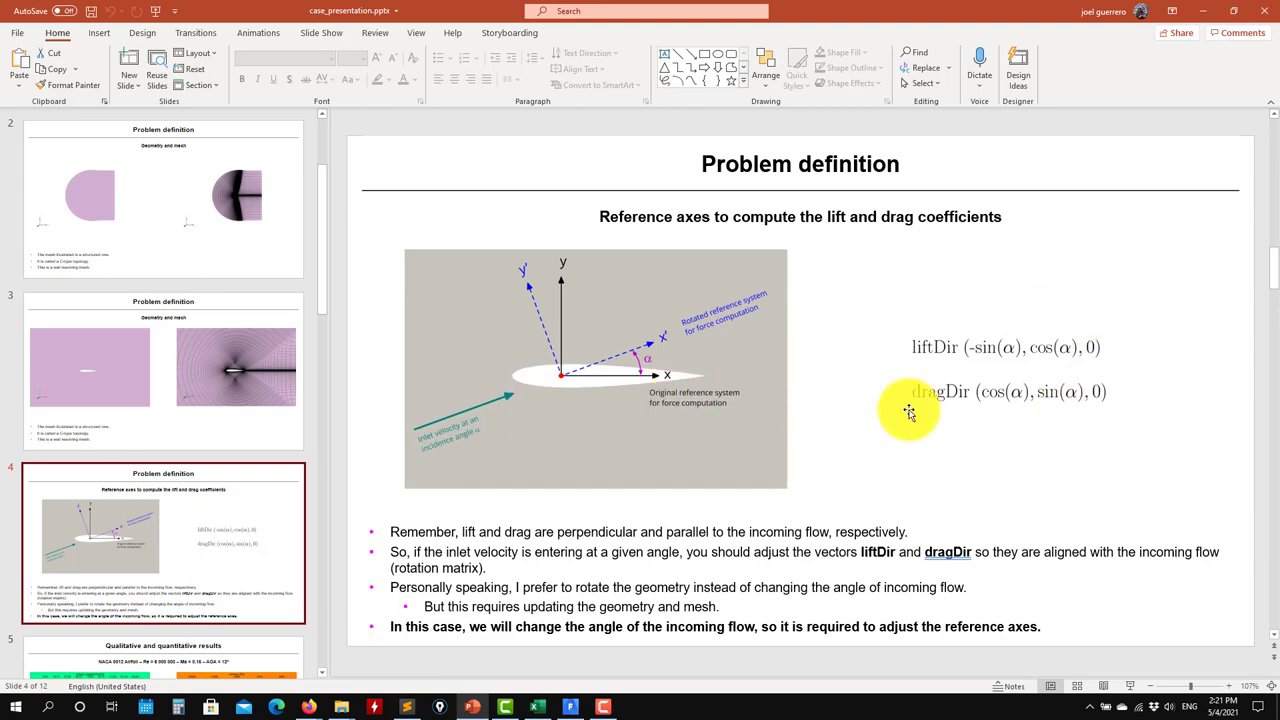
left_click(1205, 11)
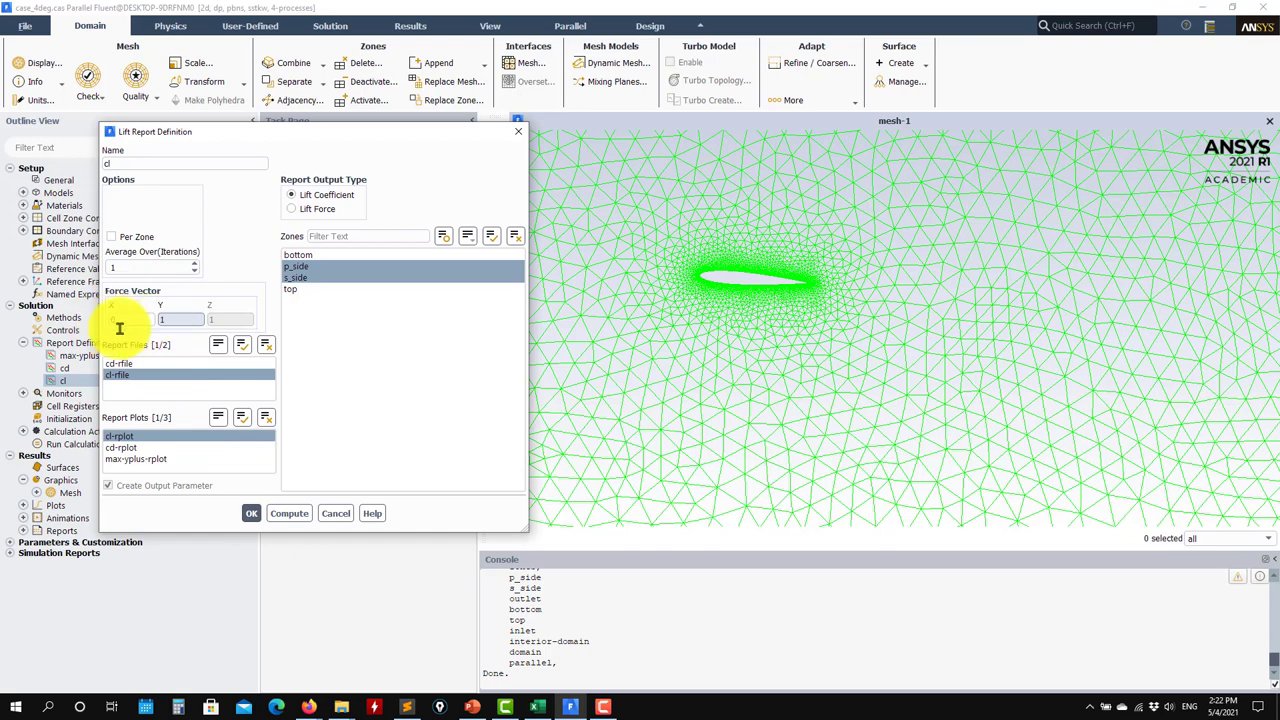
left_click(289, 519)
left_click(337, 514)
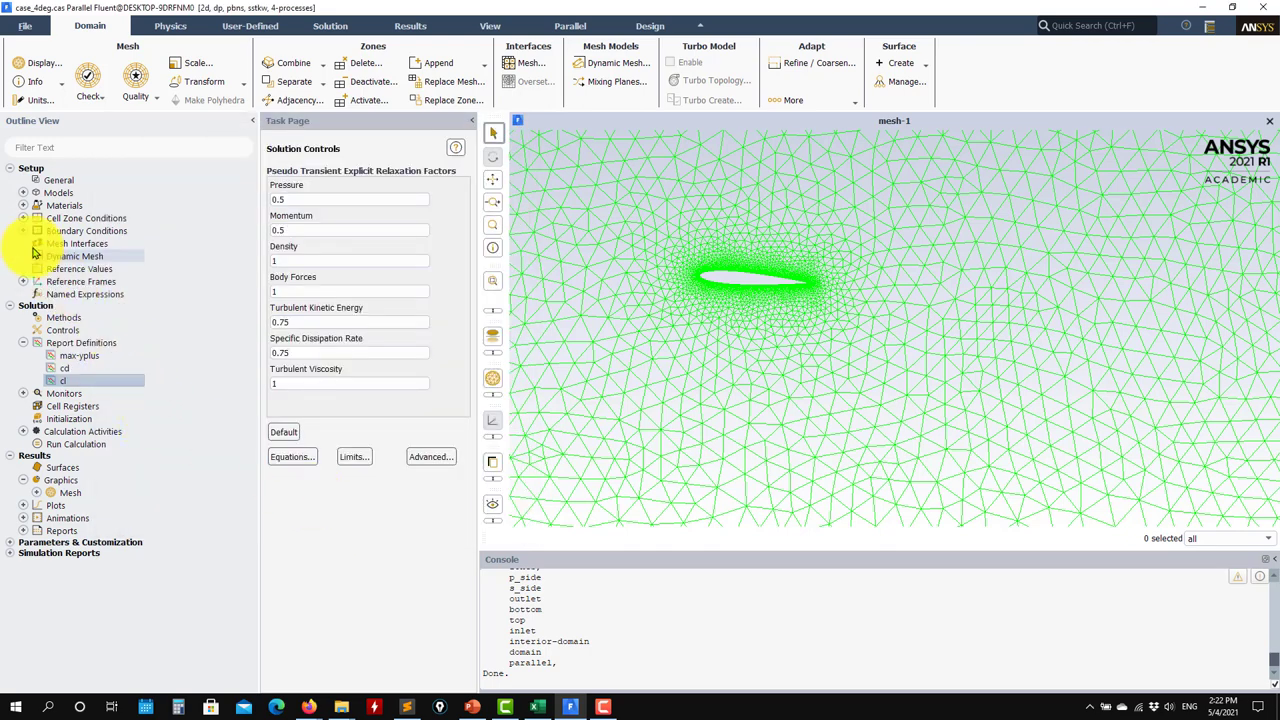
Set the inlet's velocity specification method to Magnitude and Direction, apply it and close the inlet settings
left_click(24, 231)
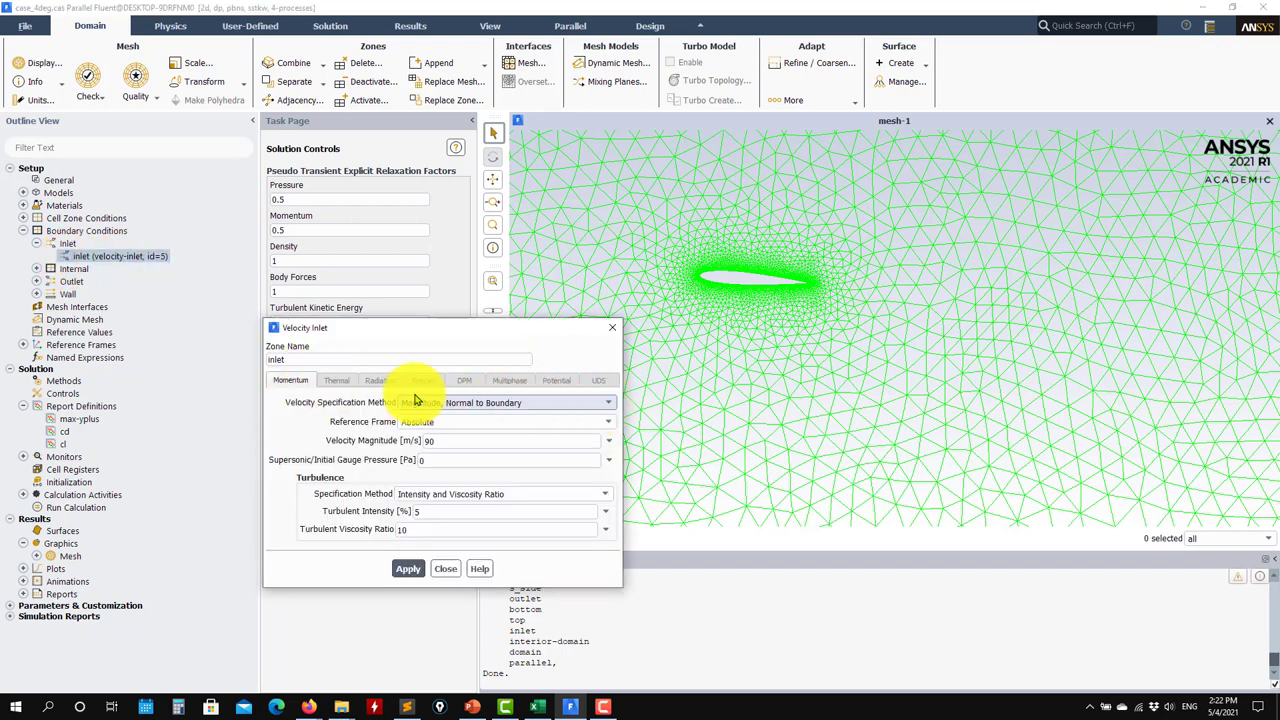
left_click(560, 403)
left_click(450, 416)
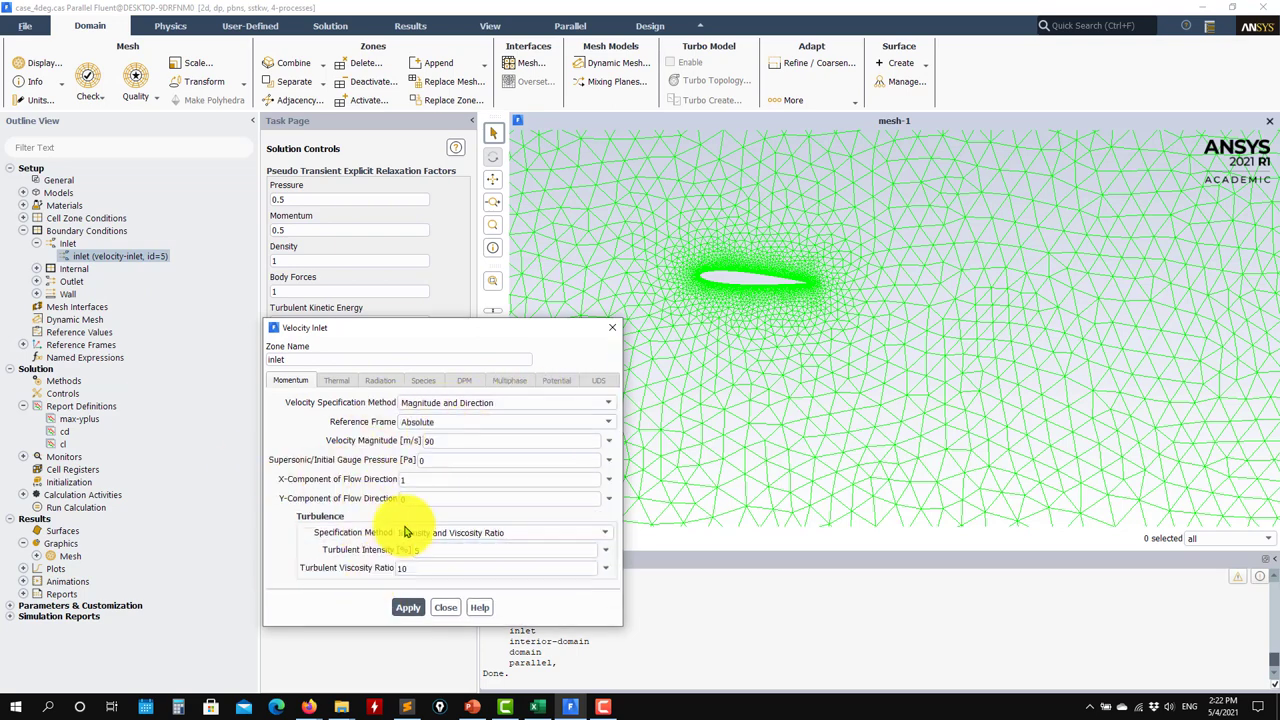
left_click(407, 607)
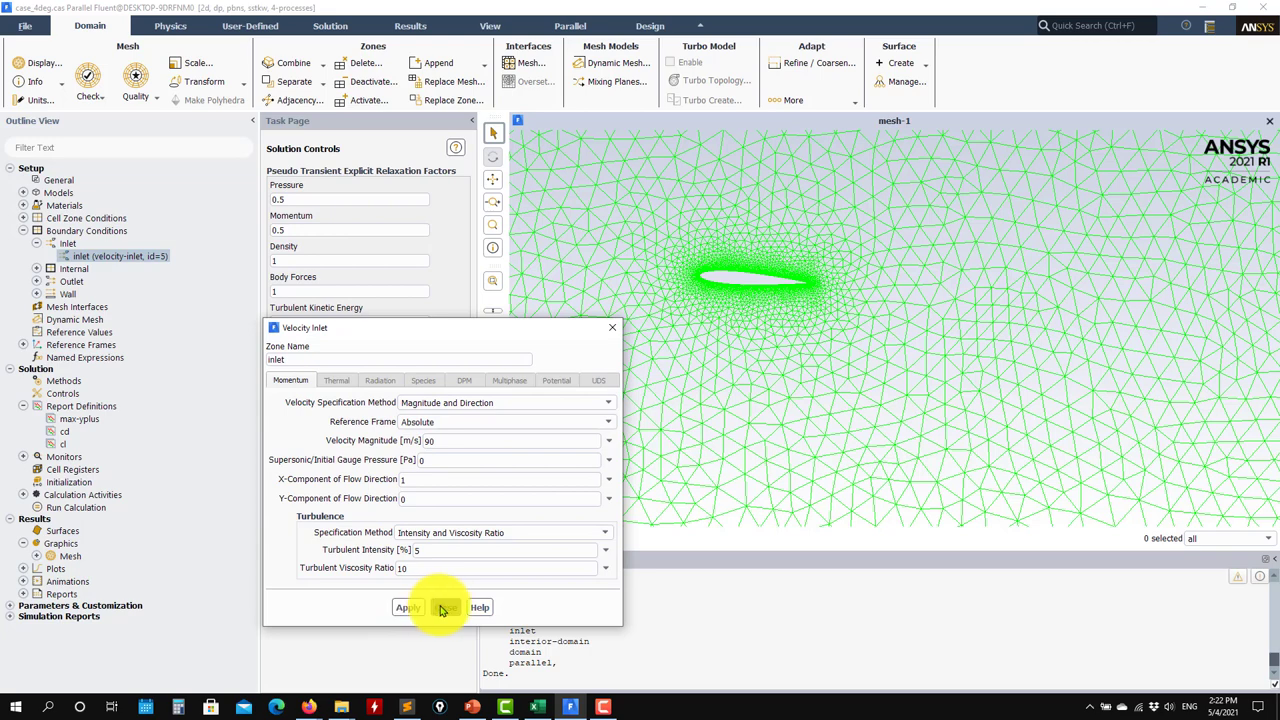
left_click(441, 610)
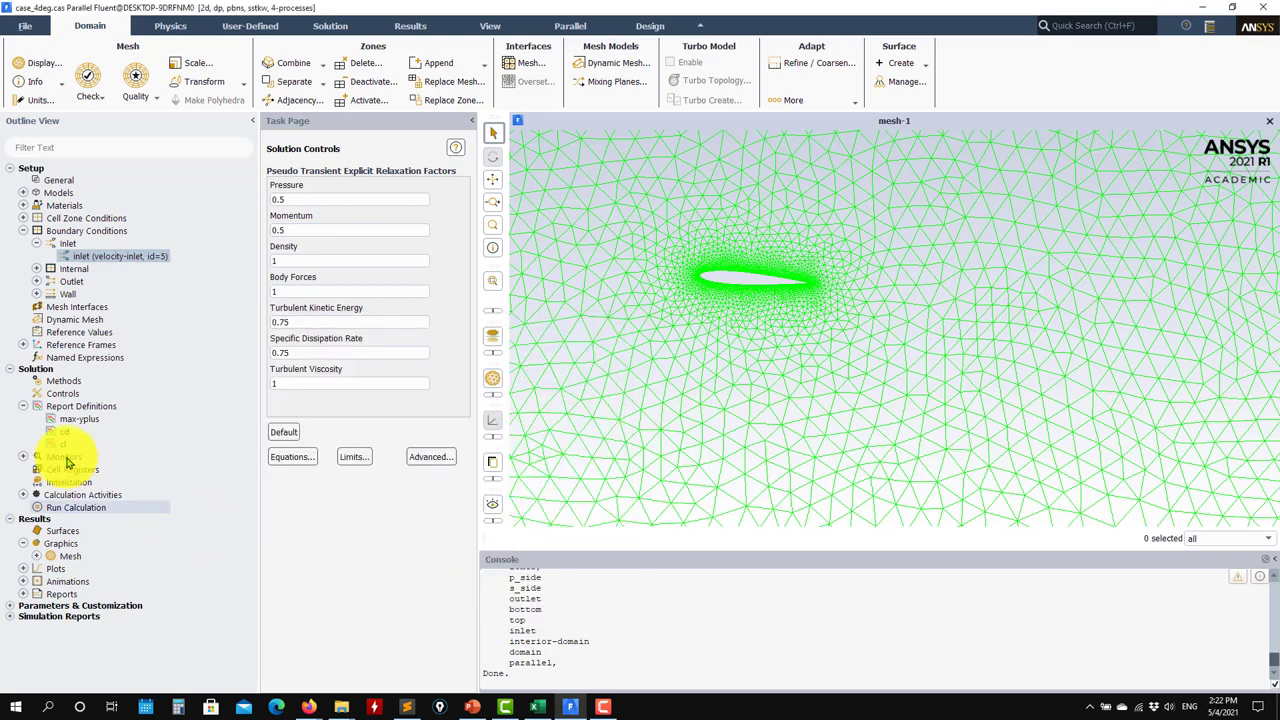
Initialize the solution with Standard Initialization and run the calculation with 300 iterations
left_click(23, 406)
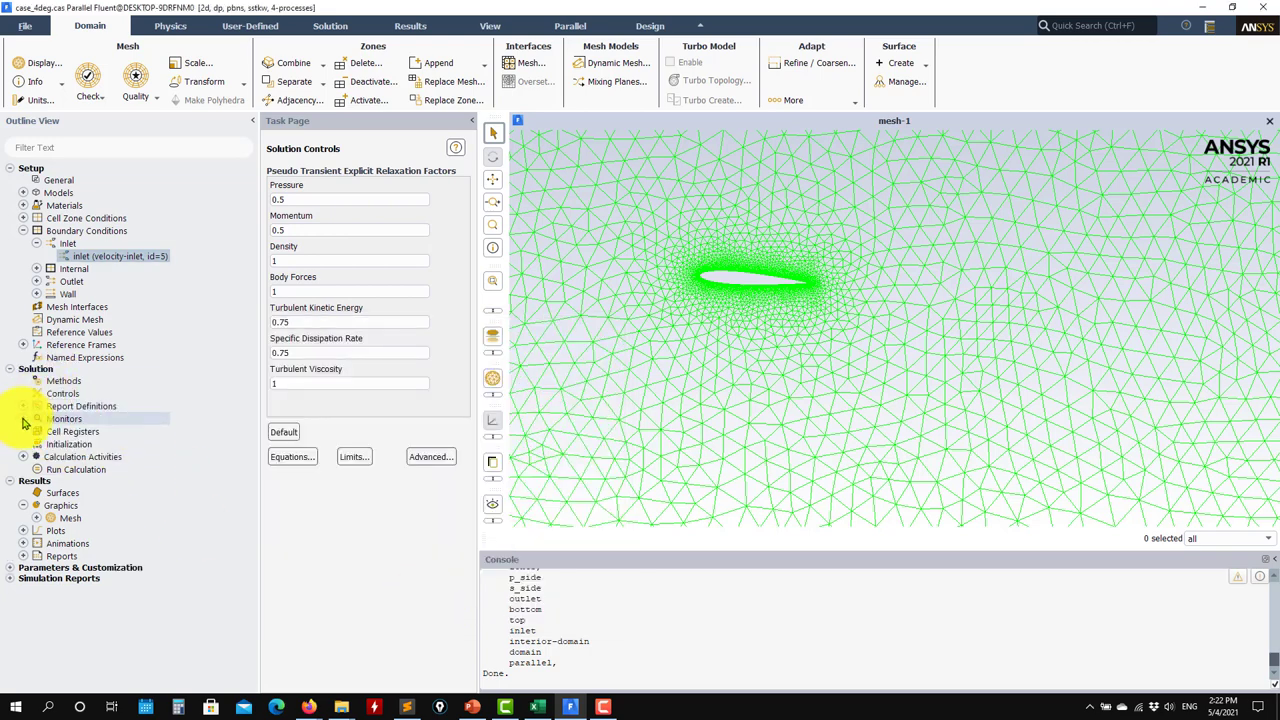
left_click(58, 446)
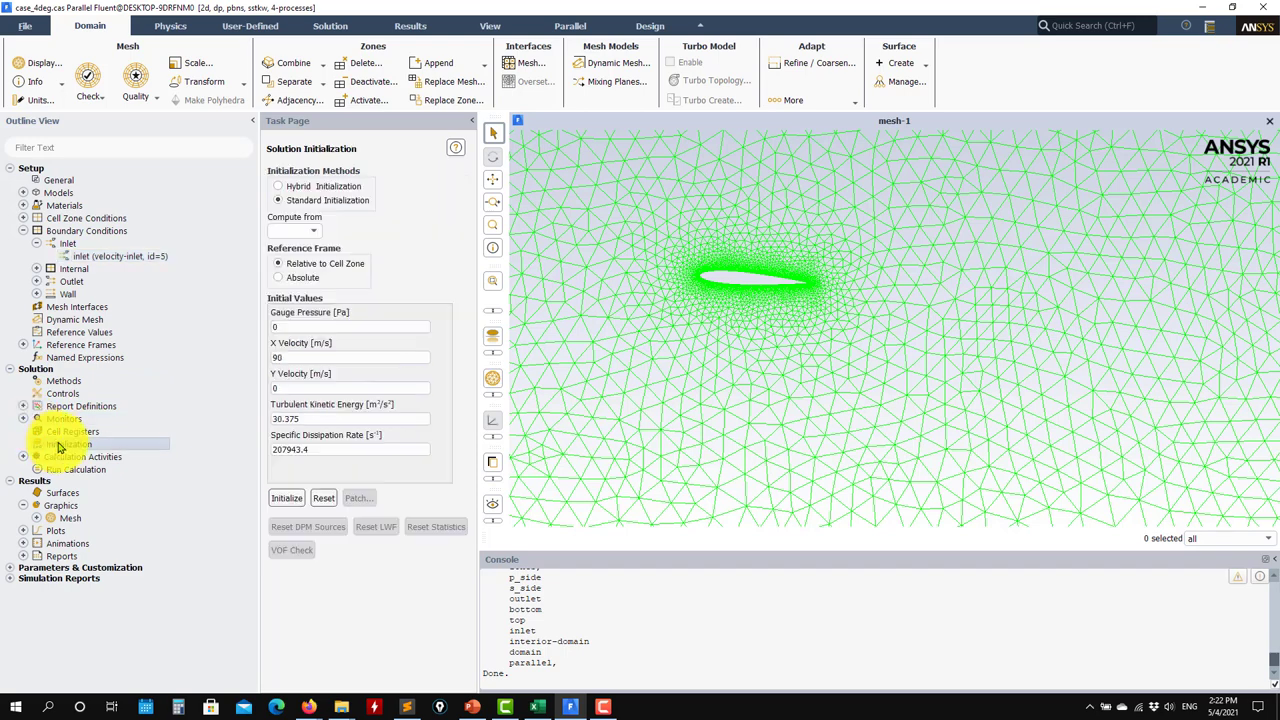
left_click(284, 504)
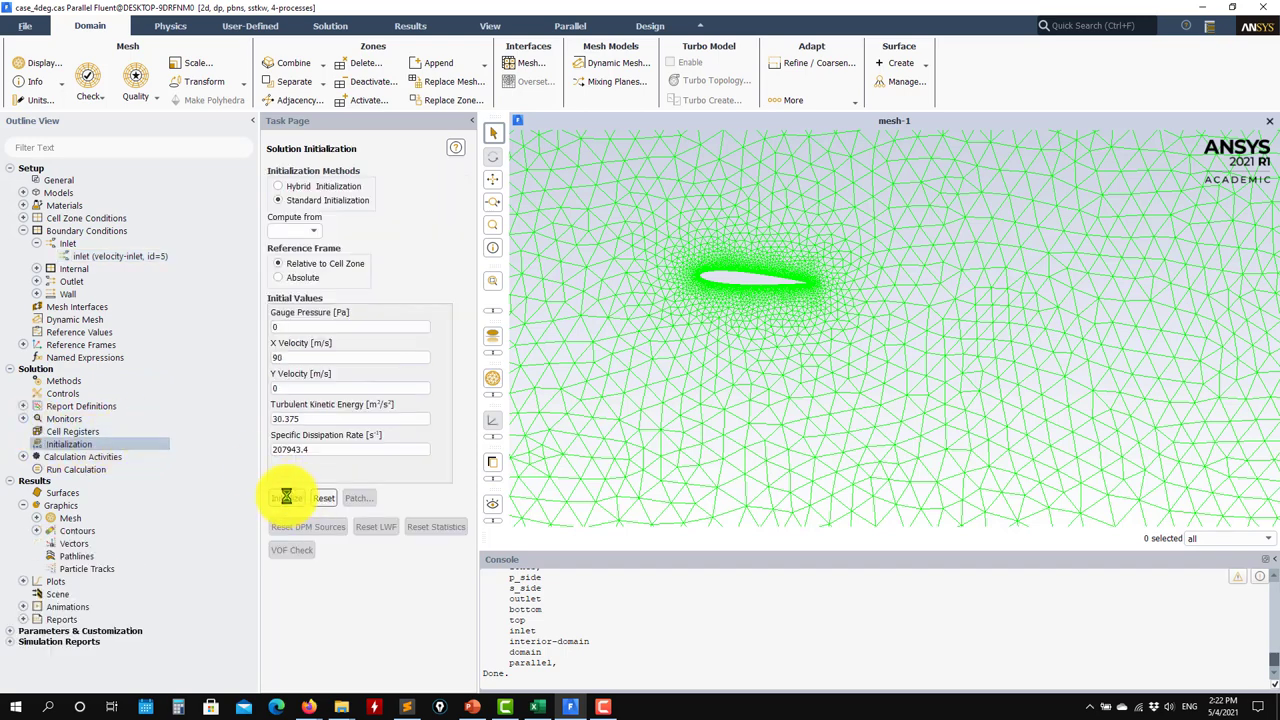
left_click(75, 472)
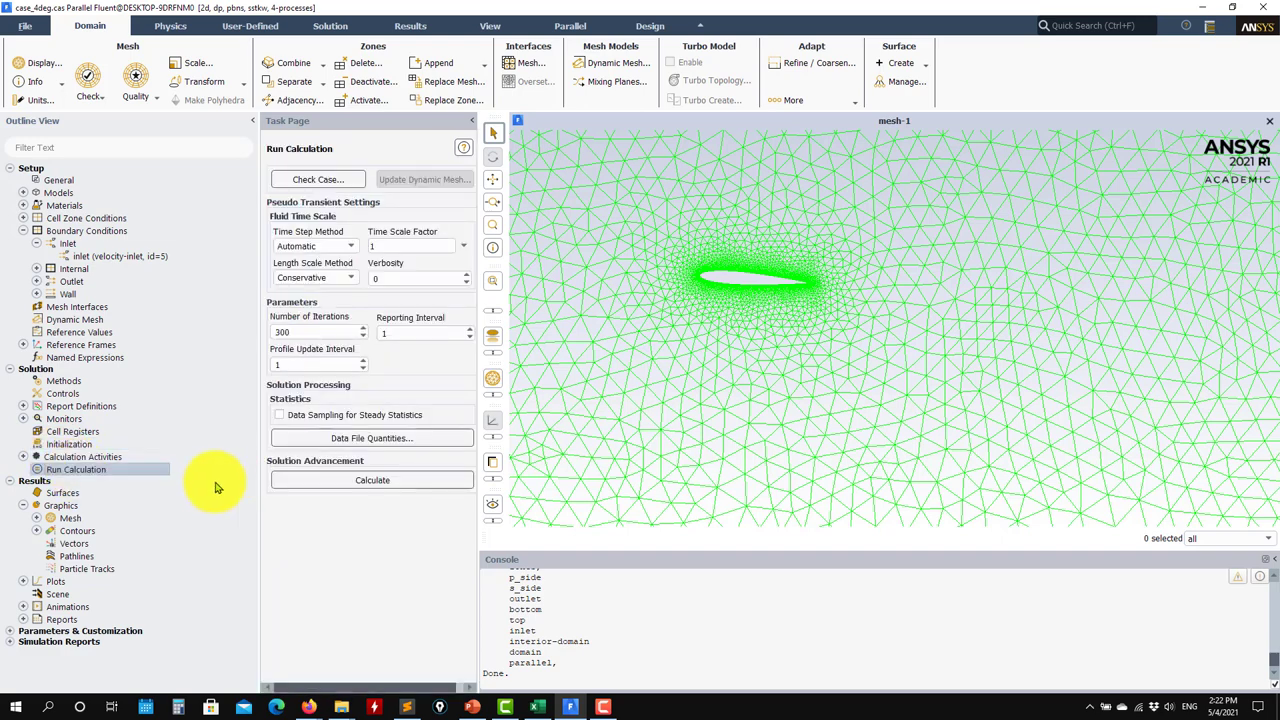
left_click(372, 480)
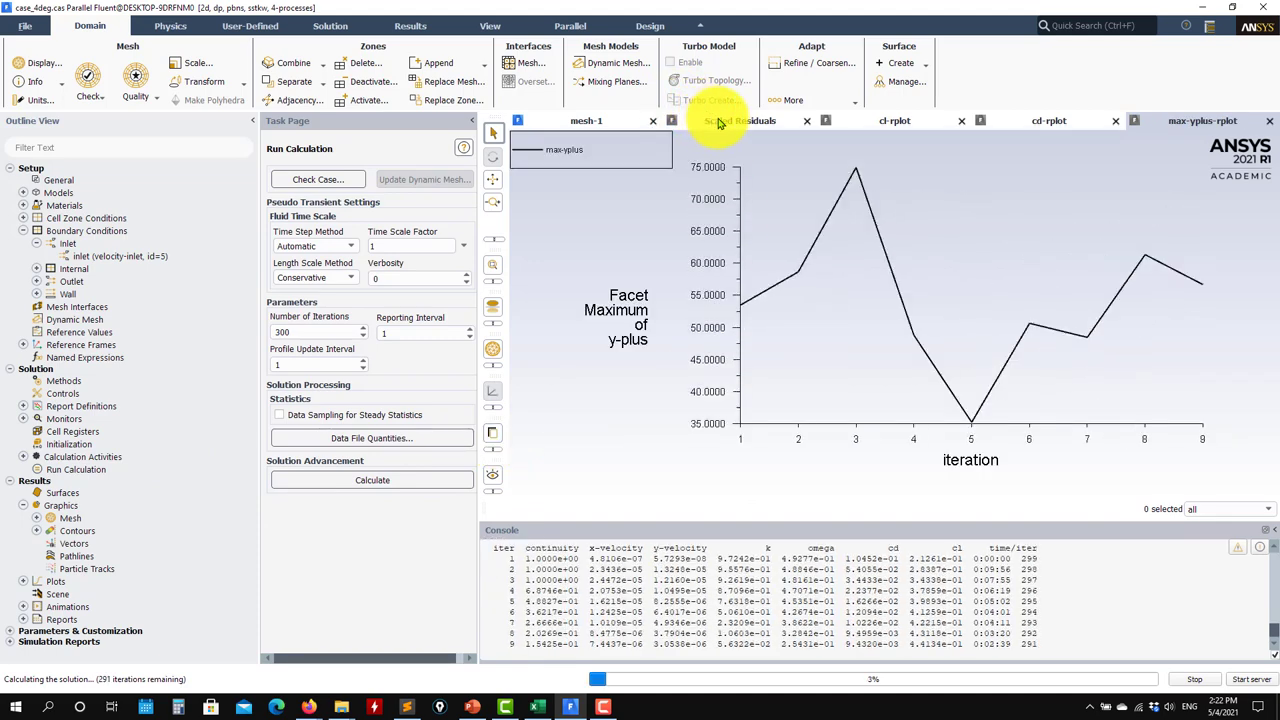
Monitor the scaled residuals and the lift, drag and maximum y-plus plots while the calculation runs
left_click(722, 121)
left_click(862, 122)
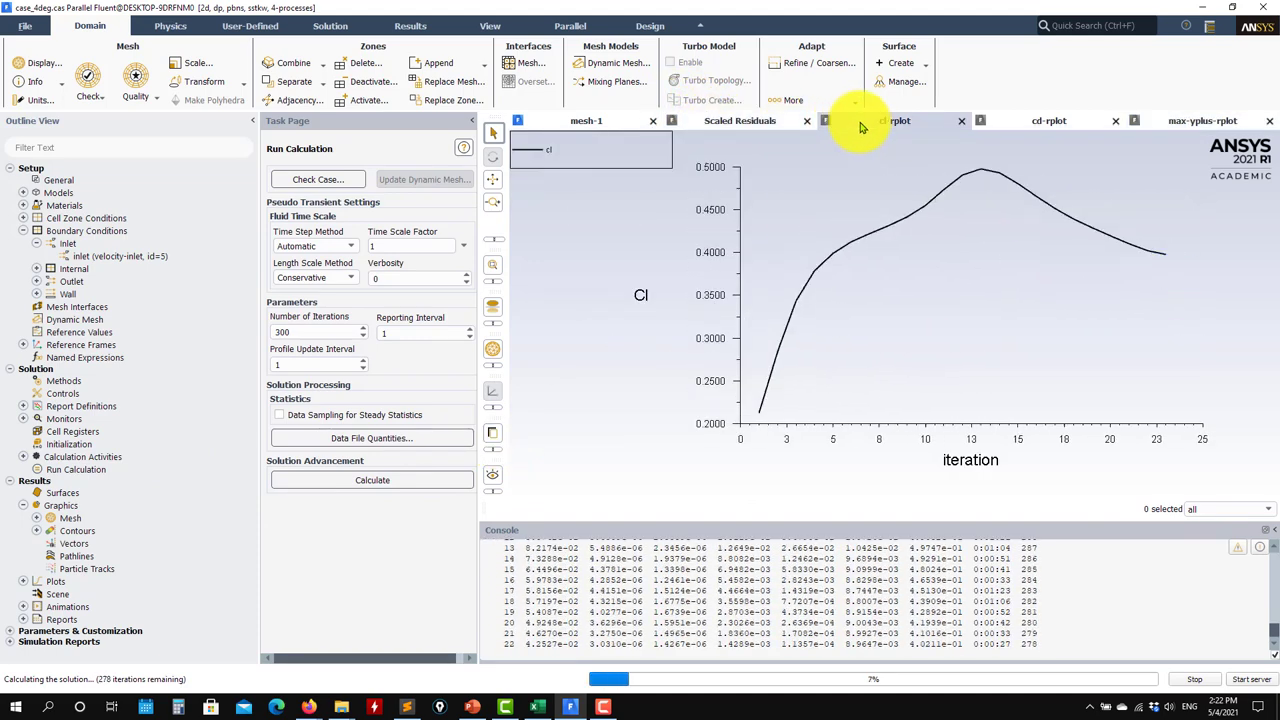
left_click(1050, 121)
left_click(1222, 121)
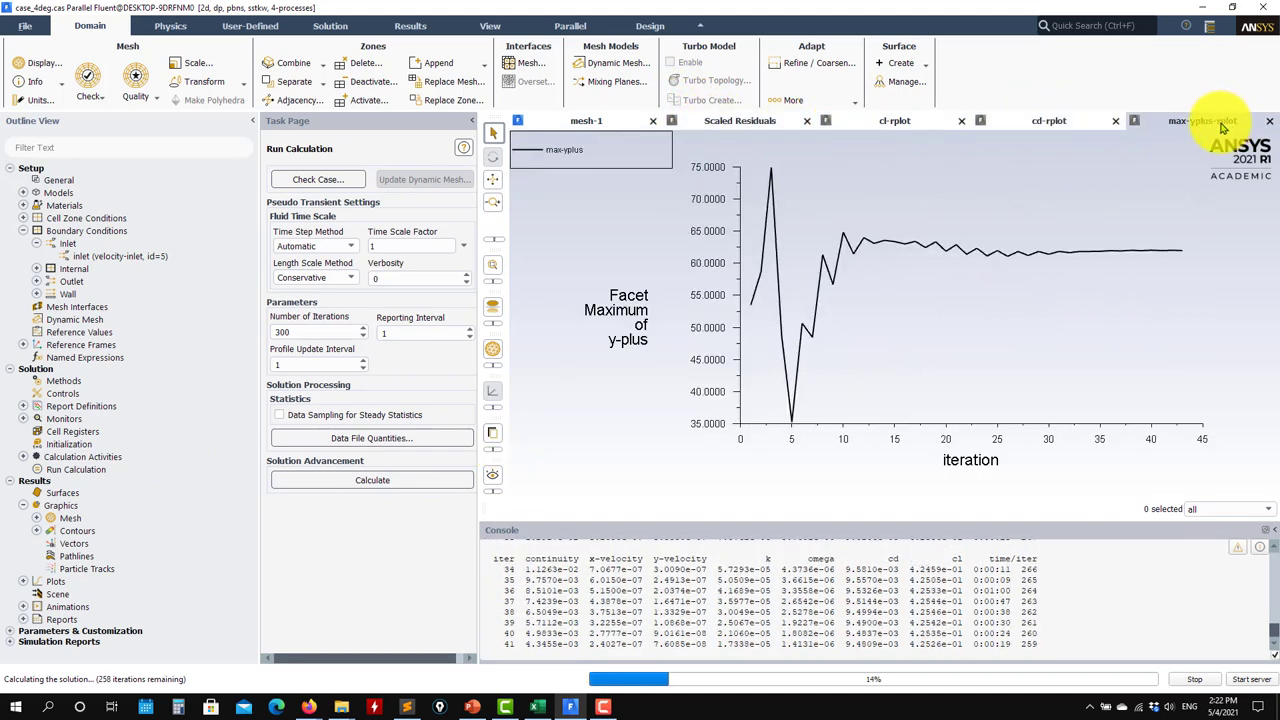
left_click(1045, 121)
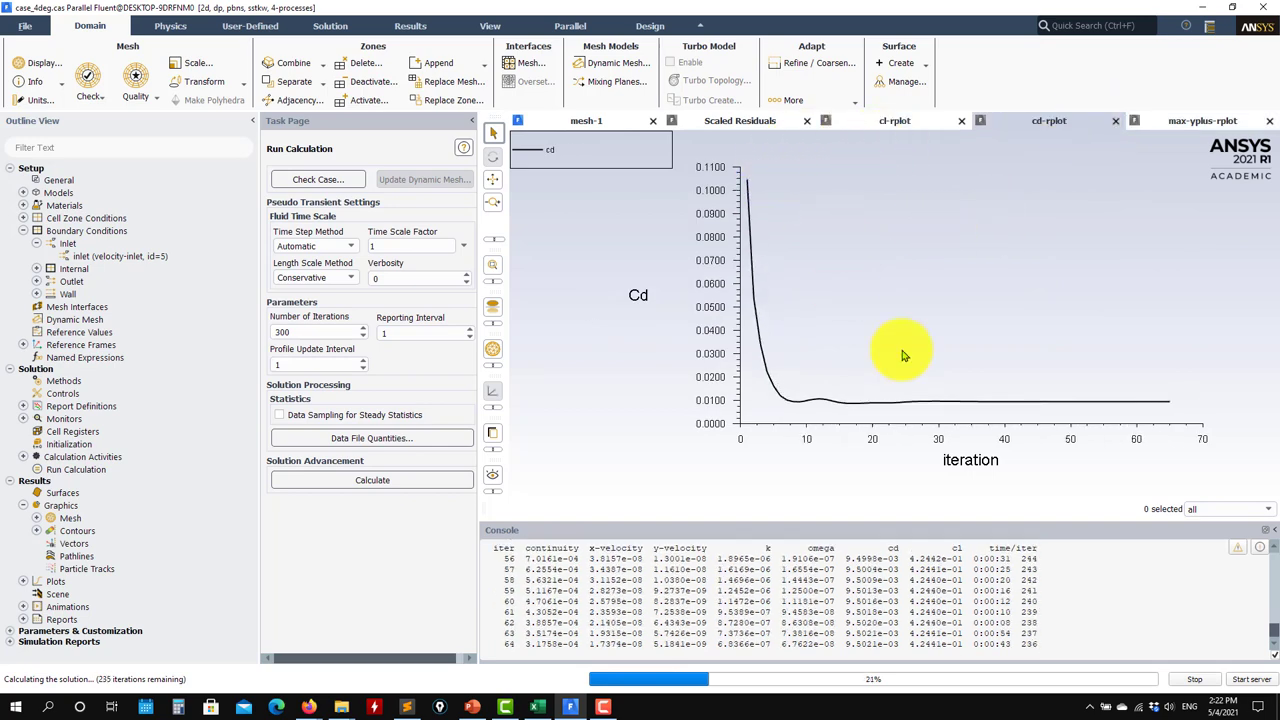
left_click(888, 122)
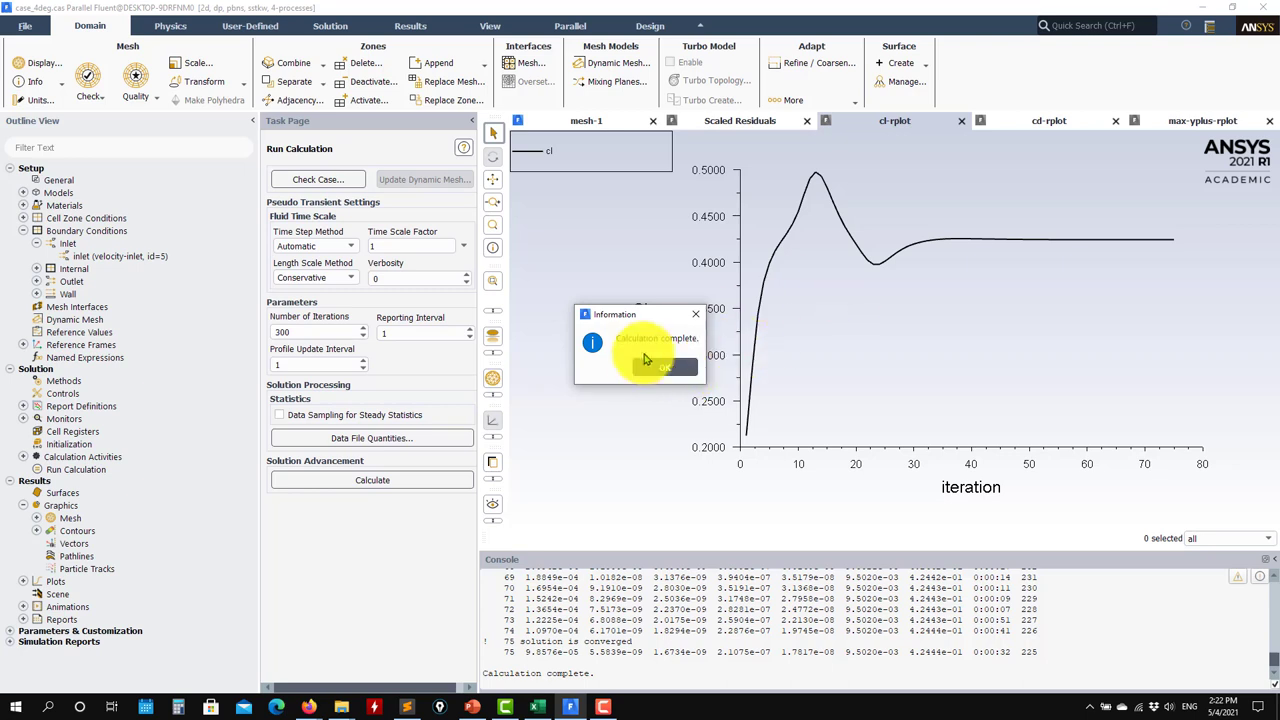
Acknowledge the end of the calculation and examine the final drag coefficient and maximum y-plus histories
left_click(659, 368)
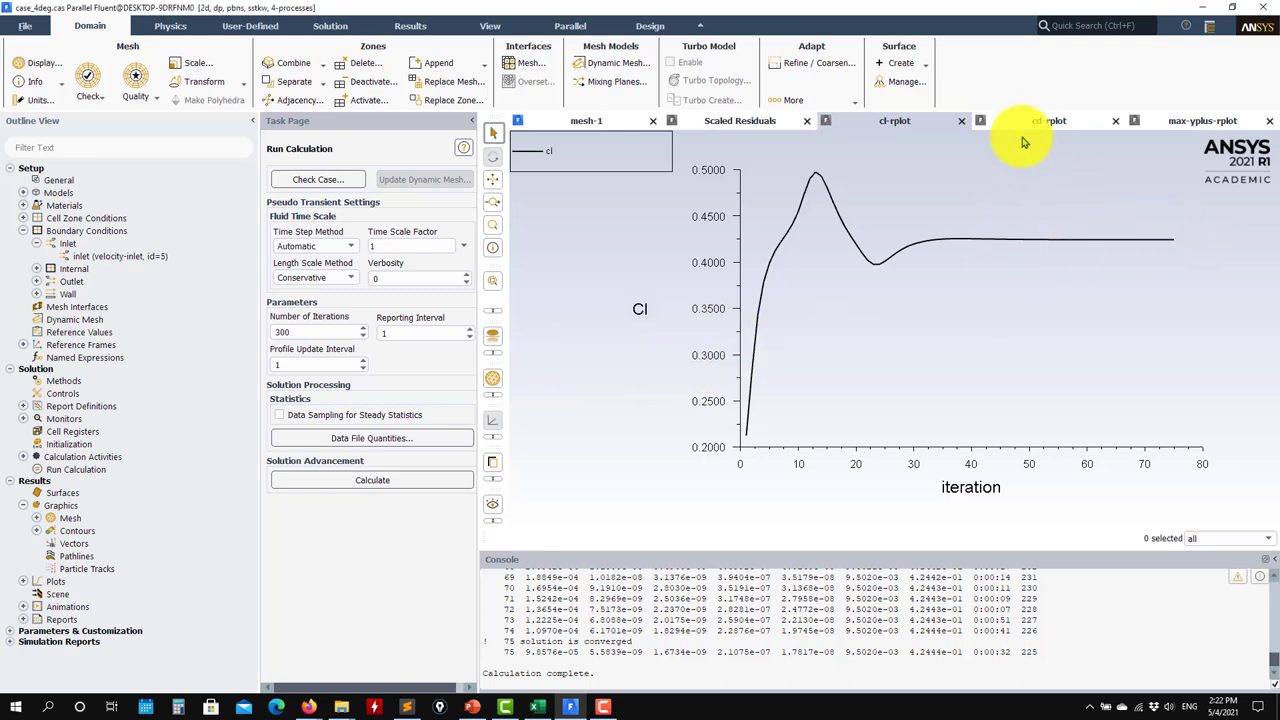
left_click(1048, 121)
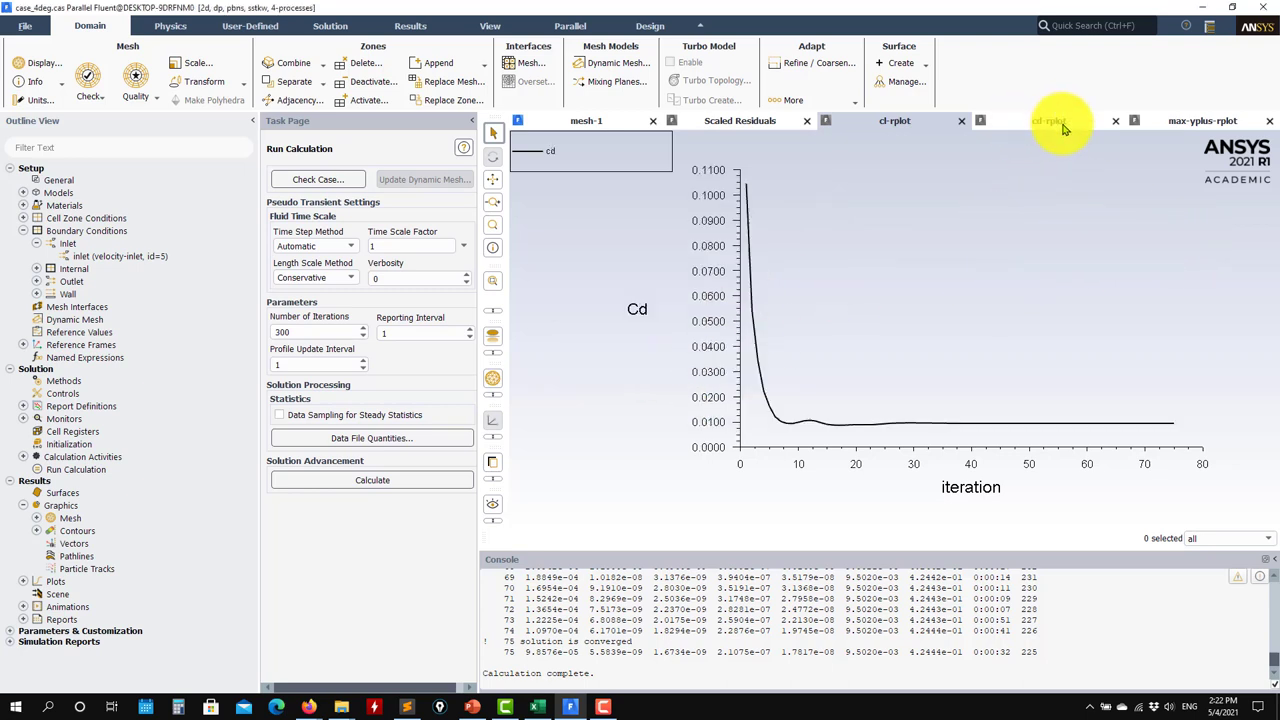
left_click(1177, 125)
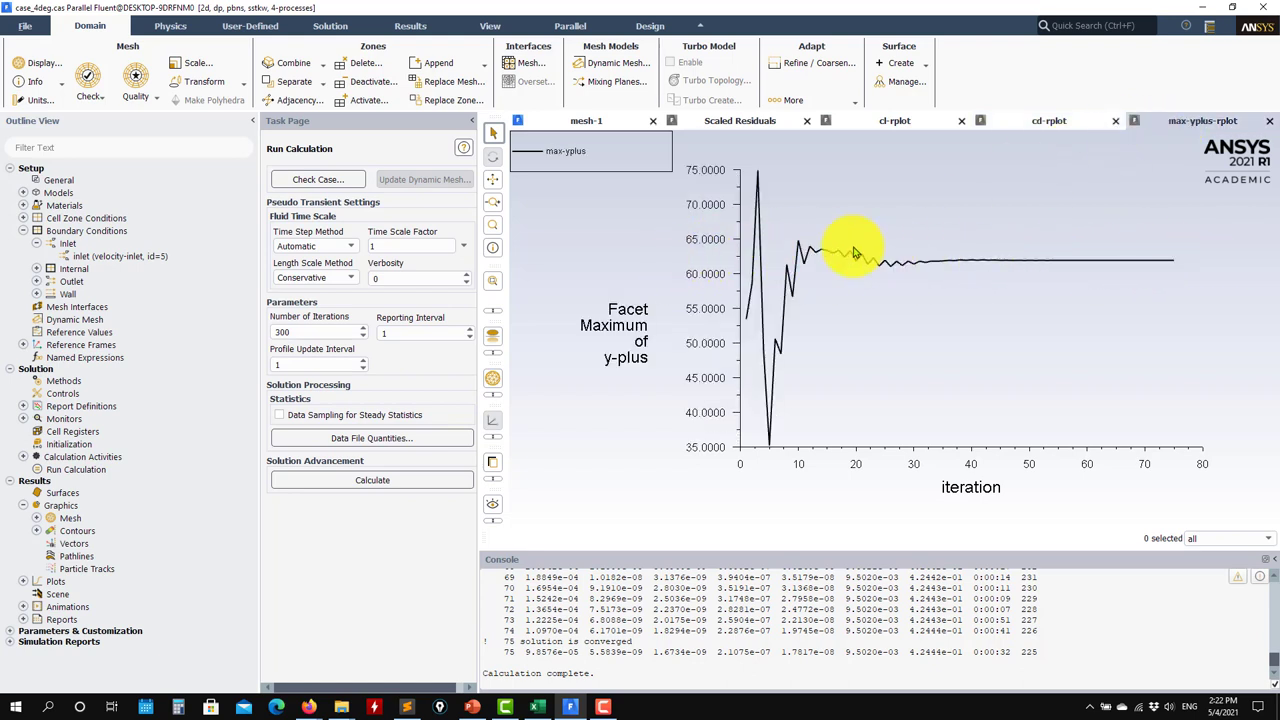
Display the saved contour-1 static pressure plot and the contour-2 velocity magnitude plot on the domain surface
left_click(594, 122)
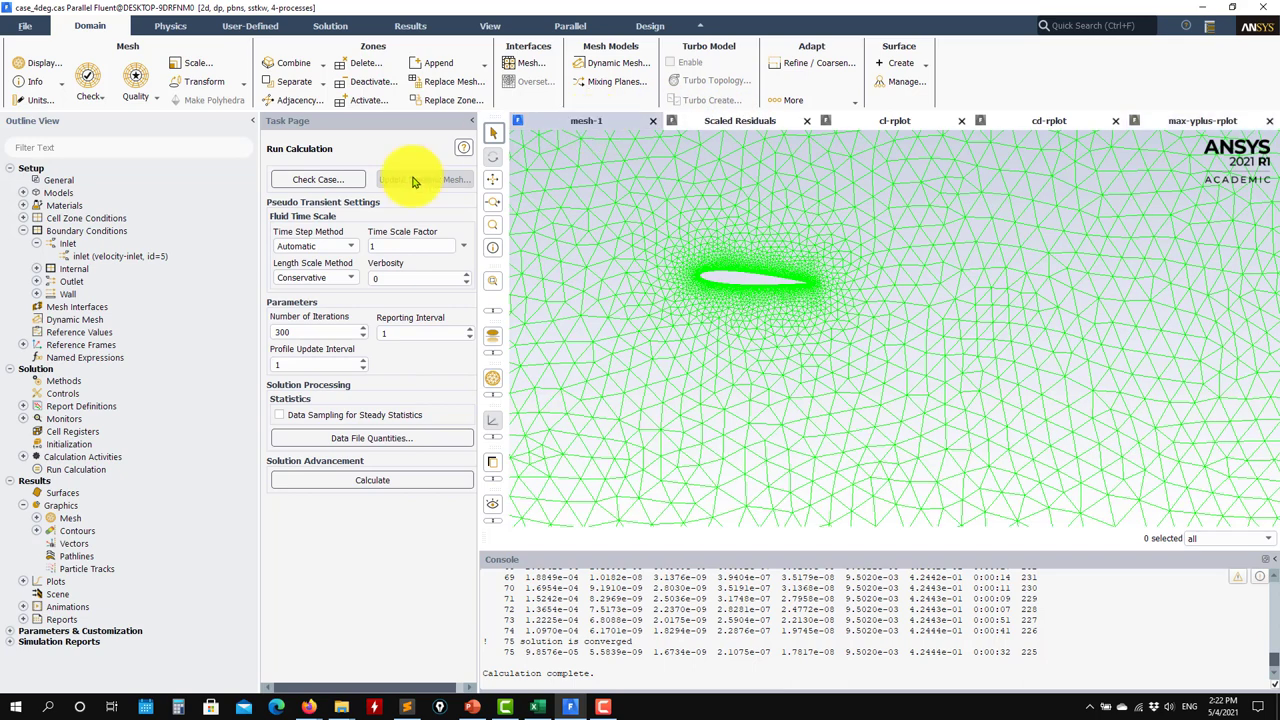
left_click(37, 532)
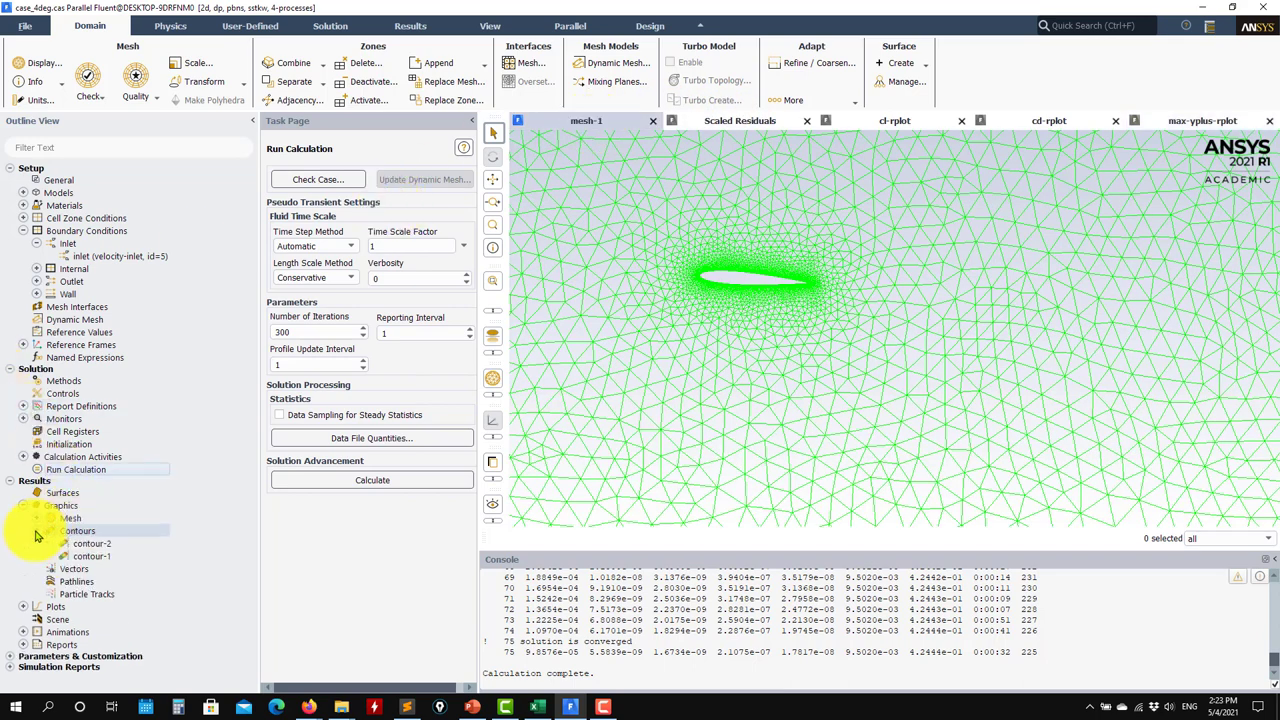
double_click(84, 558)
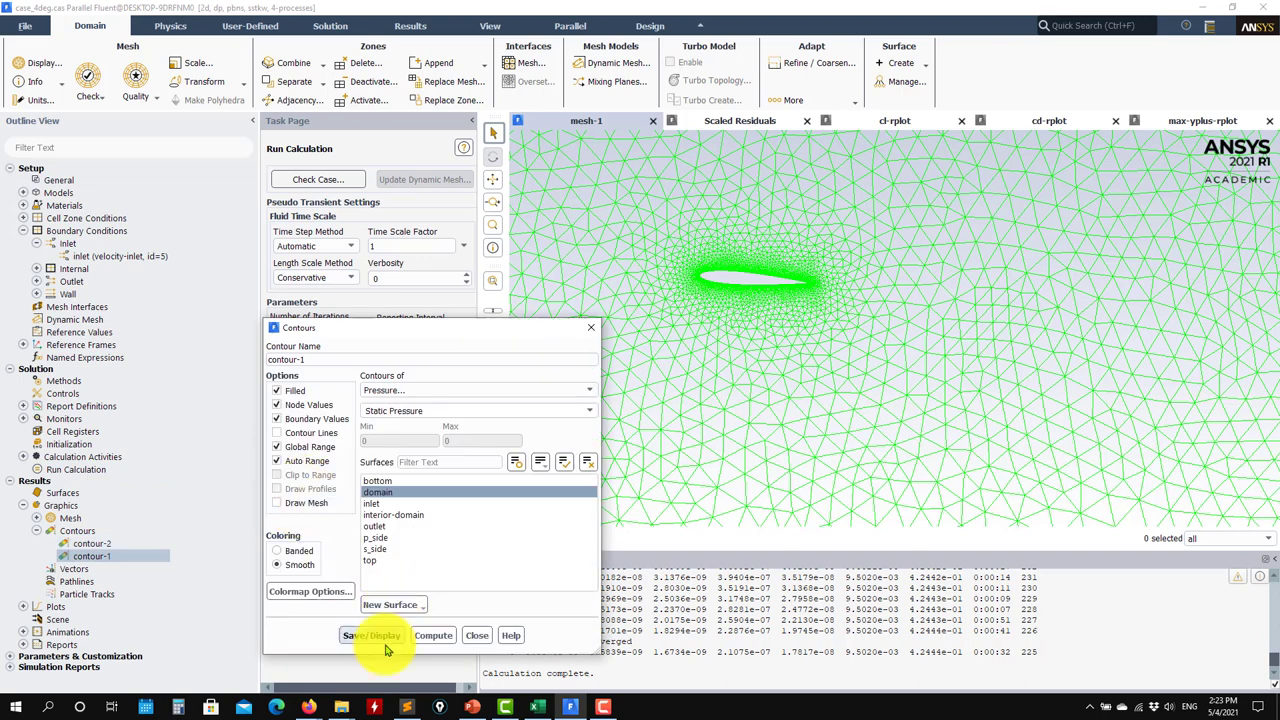
left_click(385, 638)
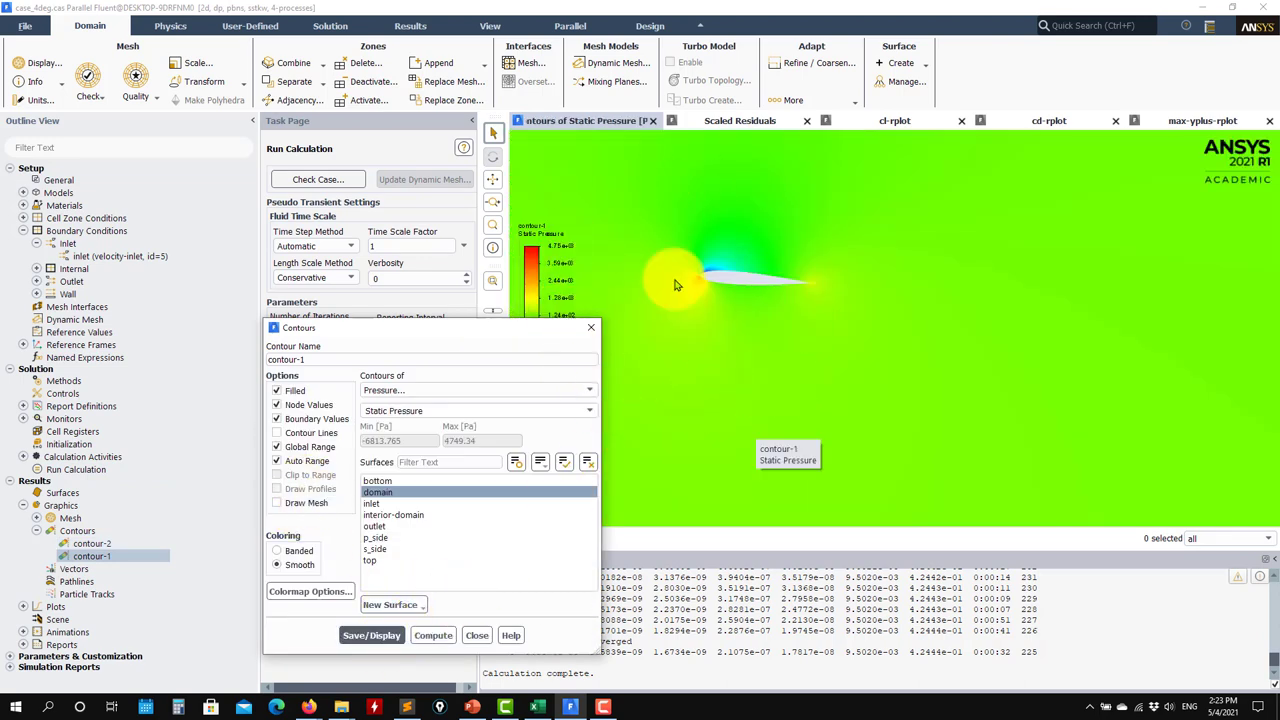
double_click(104, 544)
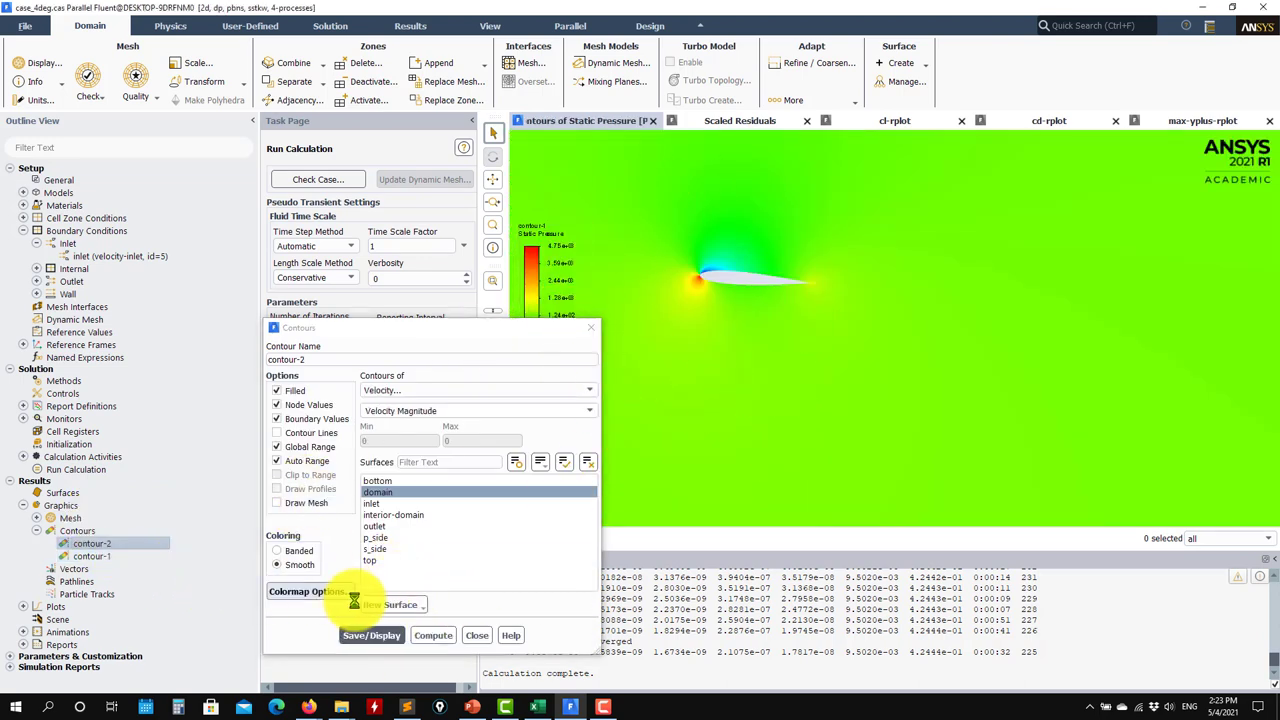
left_click(372, 634)
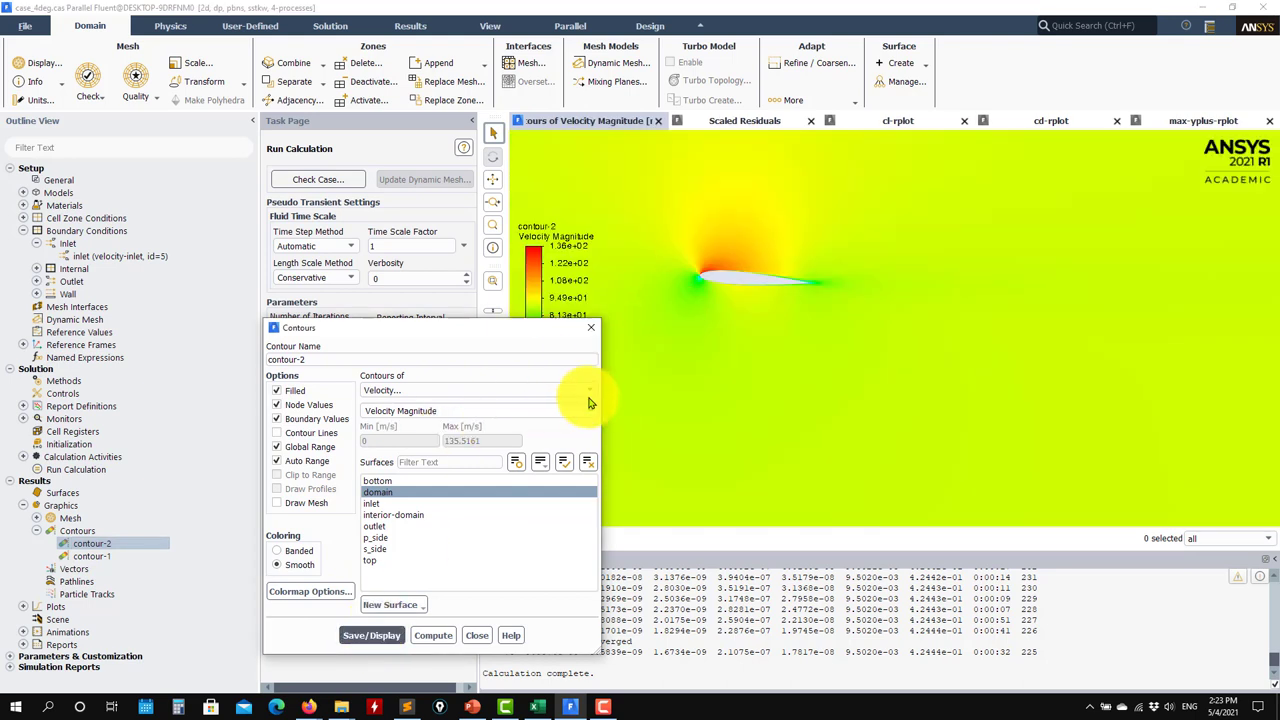
Switch contour-2 to Turbulent Kinetic Energy (k), disable Auto Range, set the maximum to 5 and display the contours
left_click(589, 390)
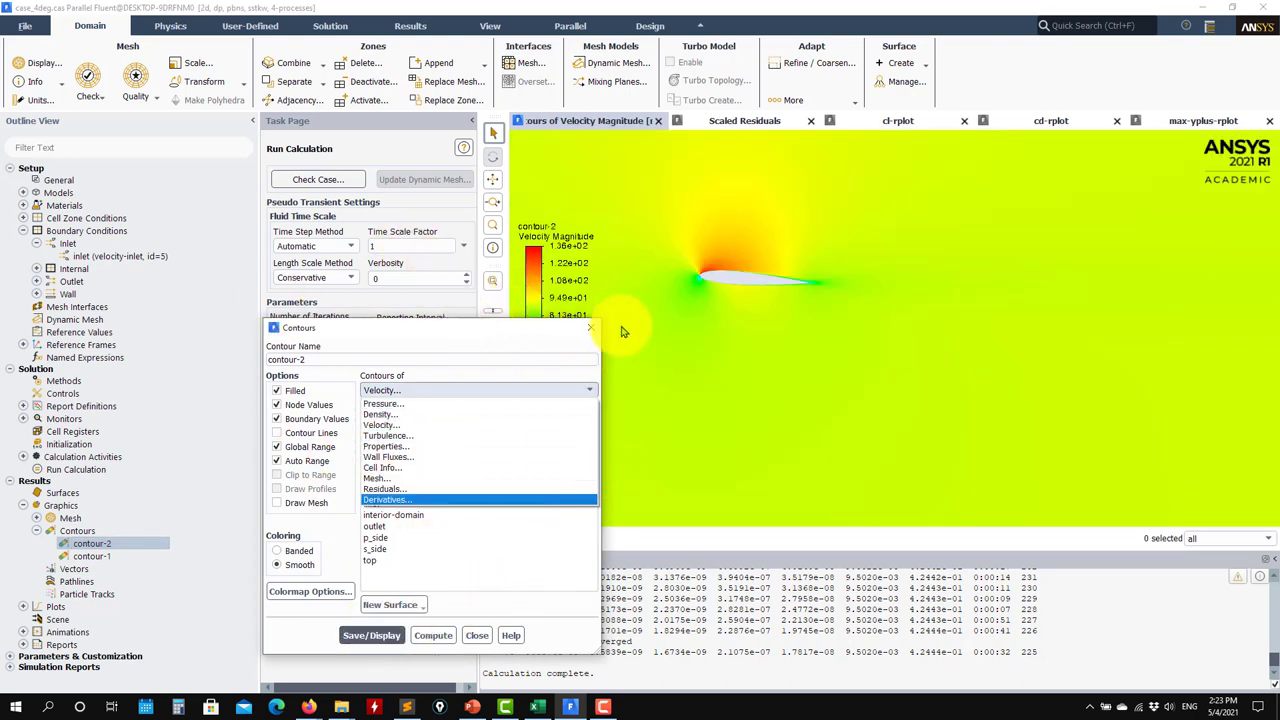
left_click(412, 435)
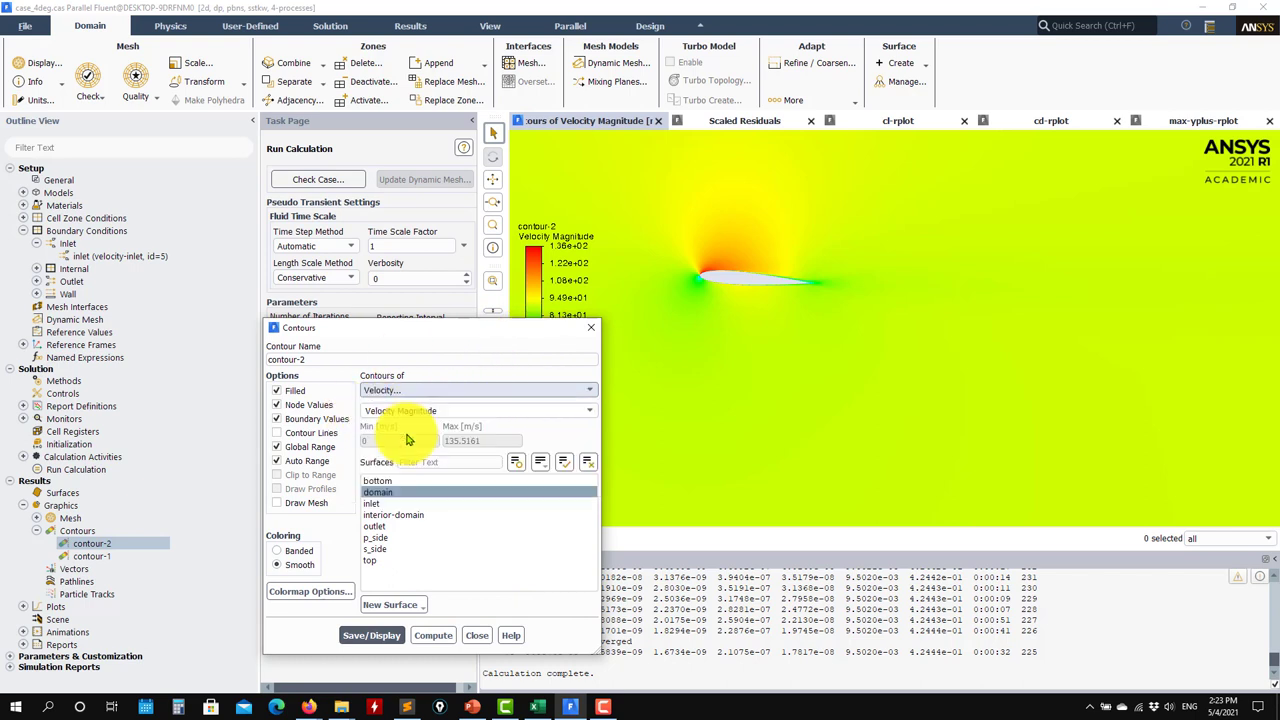
left_click(385, 635)
left_click(277, 460)
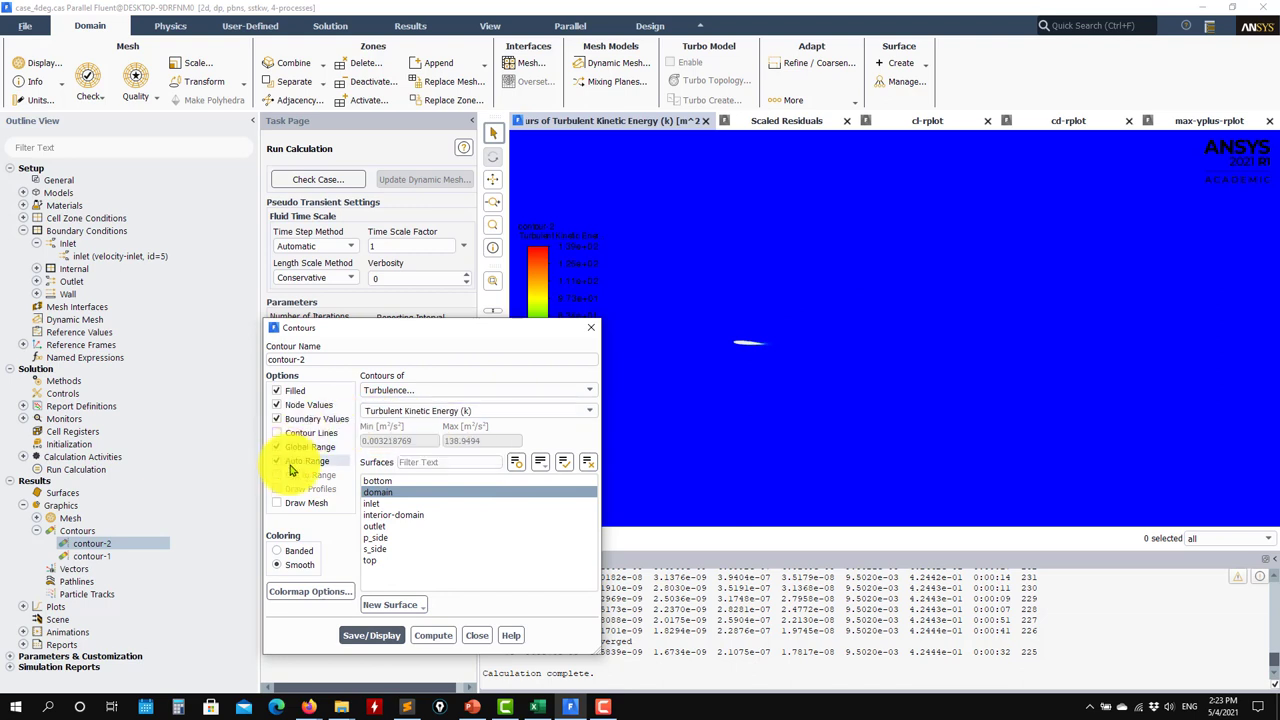
double_click(479, 446)
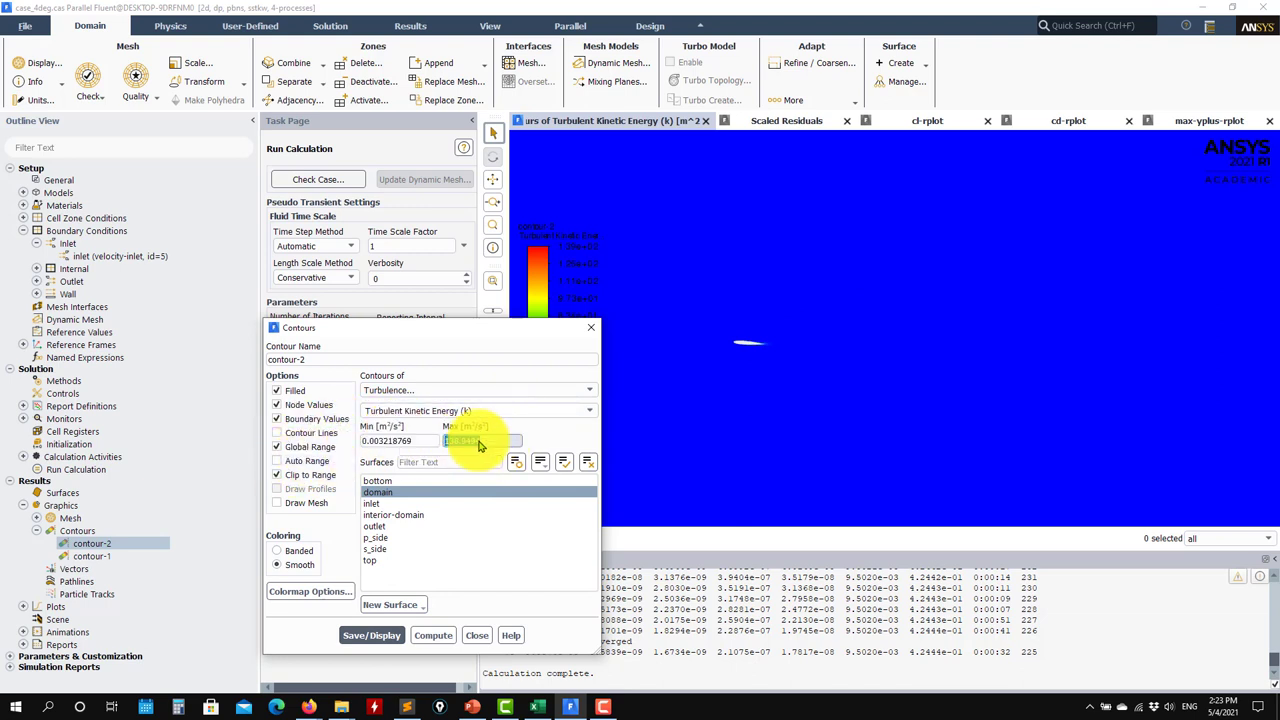
left_click(372, 632)
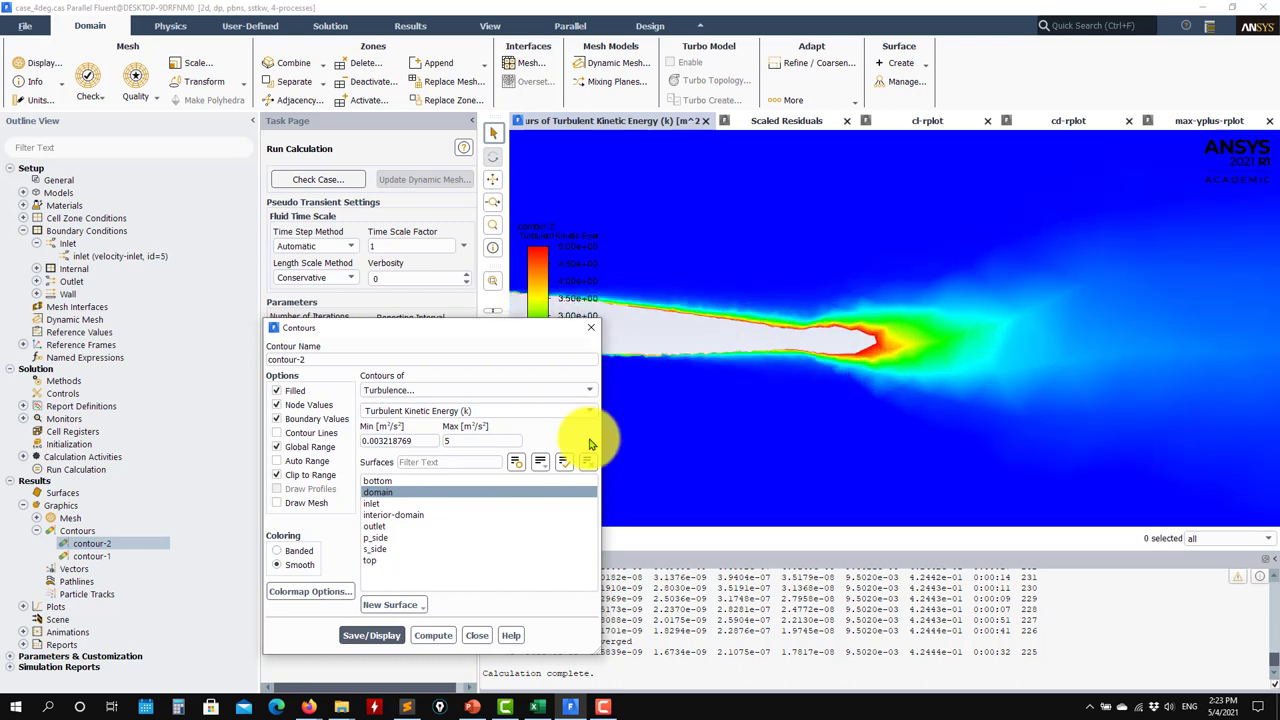
Disable Clip to Range for the turbulent kinetic energy contours, redisplay them and examine the airfoil surface, trailing edge and wake
left_click(277, 474)
left_click(380, 630)
left_click_drag(663, 536, 688, 312)
scroll(1014, 371, "down", 6)
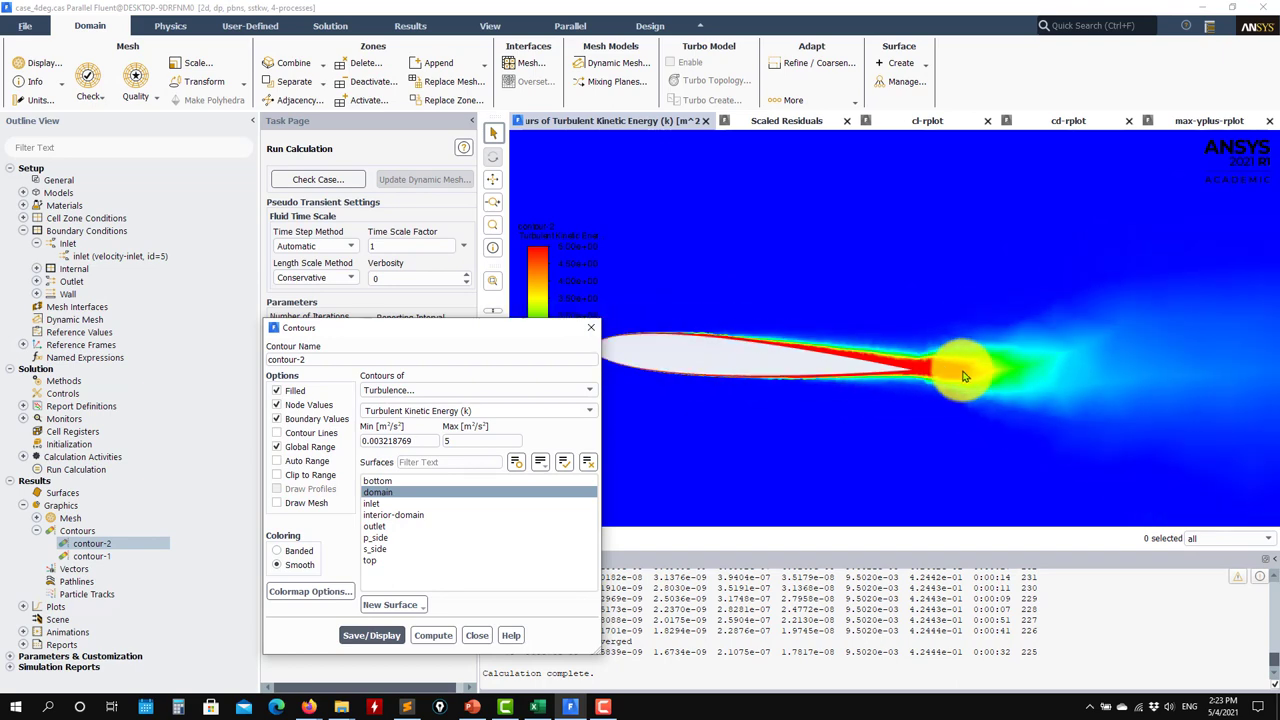
scroll(848, 349, "up", 8)
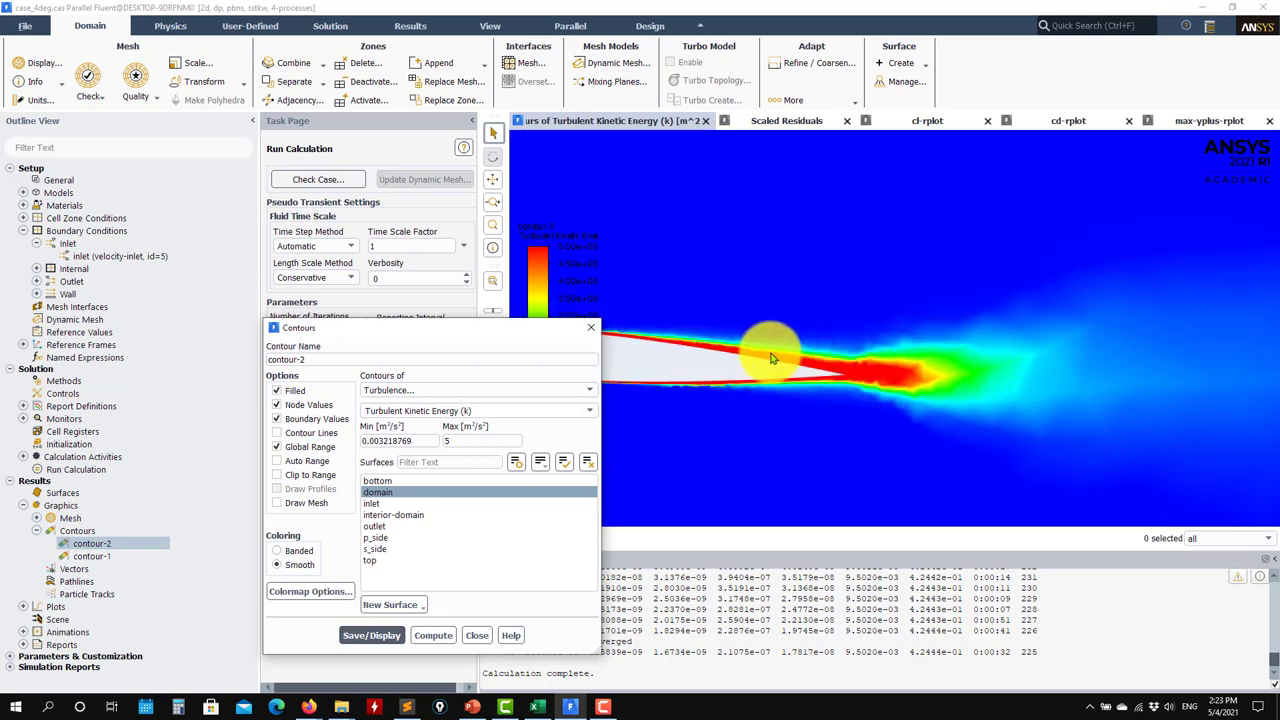
scroll(775, 390, "down", 3)
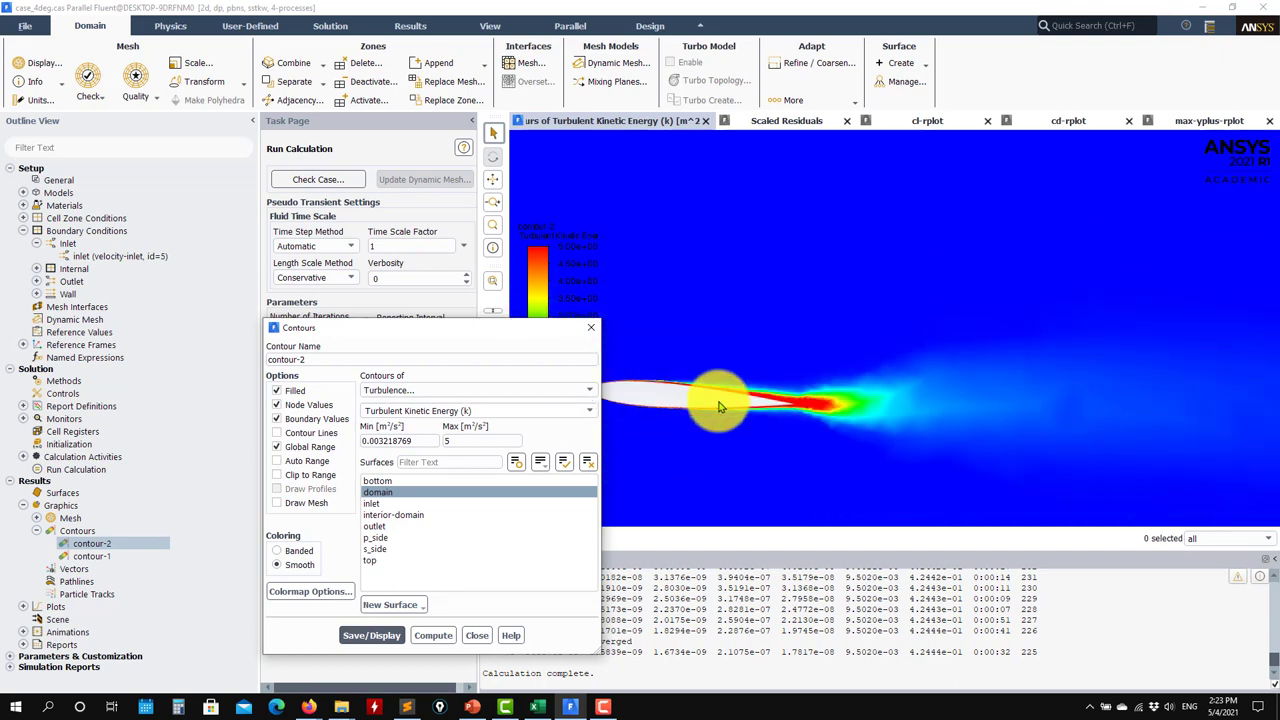
scroll(797, 402, "up", 10)
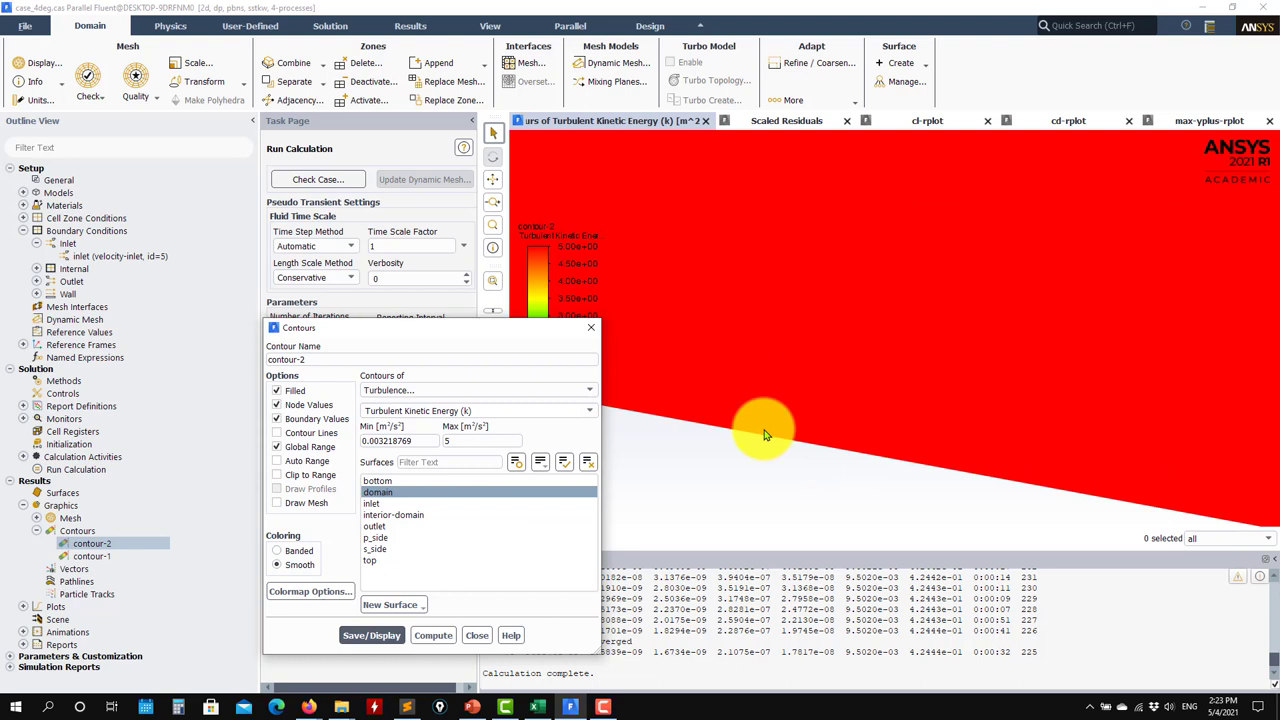
mouse_move(749, 434)
left_mouse_down()
mouse_move(757, 451)
mouse_move(726, 415)
mouse_move(767, 428)
left_mouse_up()
scroll(767, 428, "down", 8)
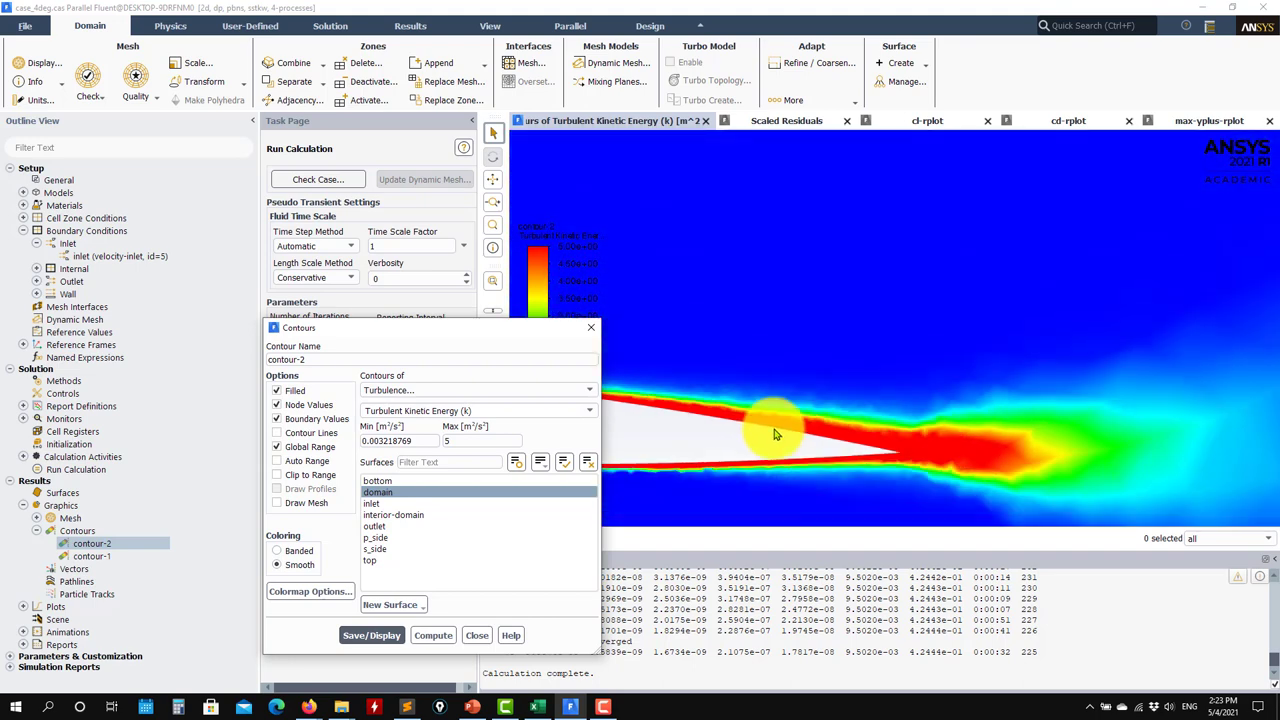
Switch contour-2 to Turbulent Viscosity, enable Auto Range and display the contours
left_click(585, 410)
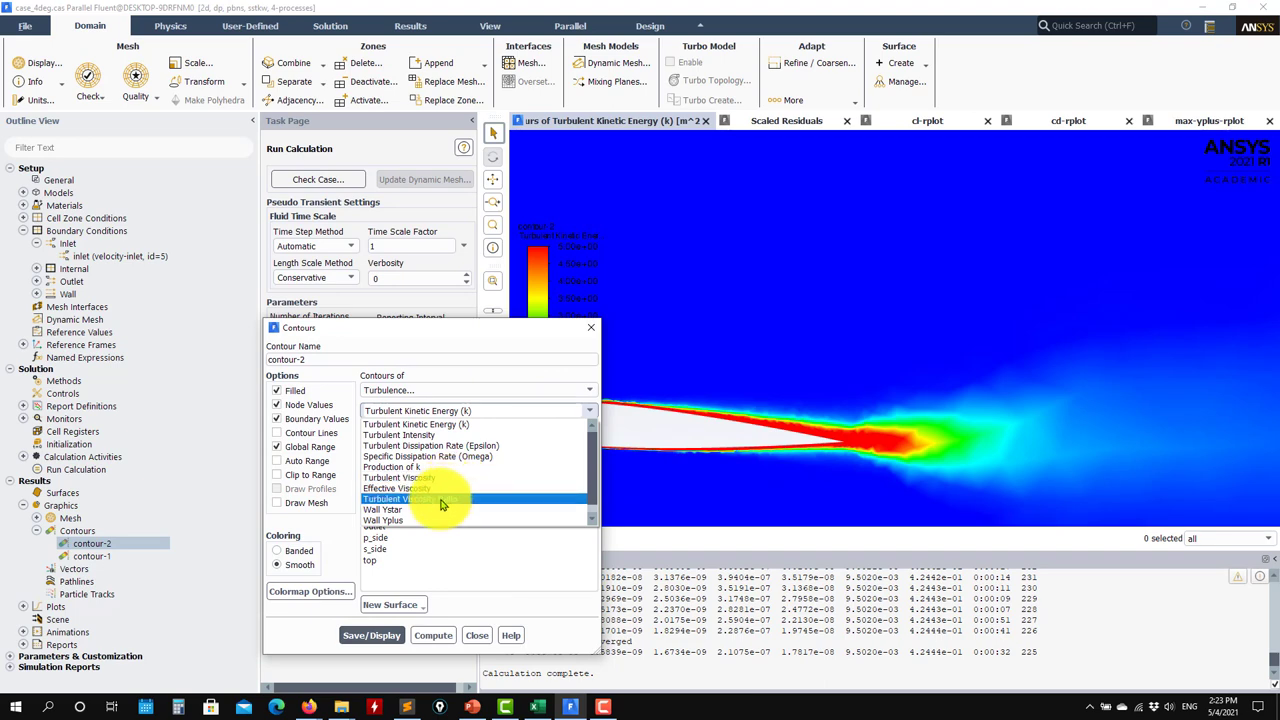
left_click(420, 478)
left_click(375, 621)
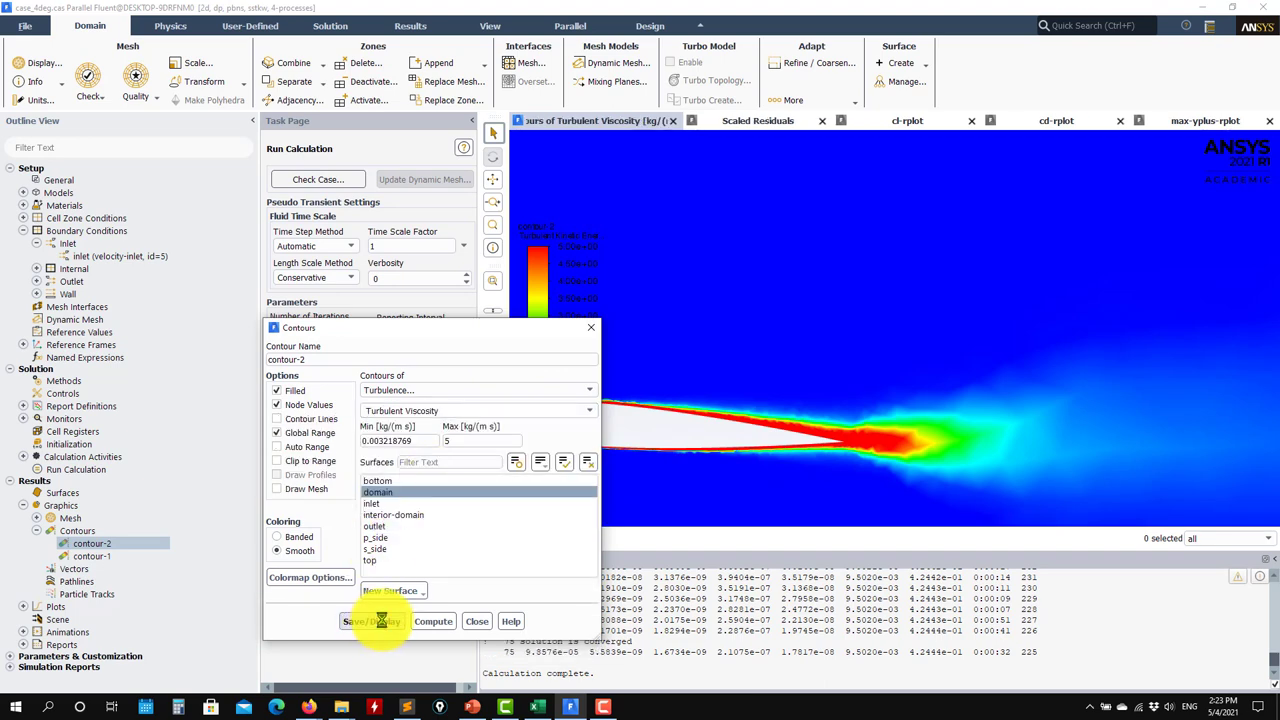
scroll(743, 490, "down", 3)
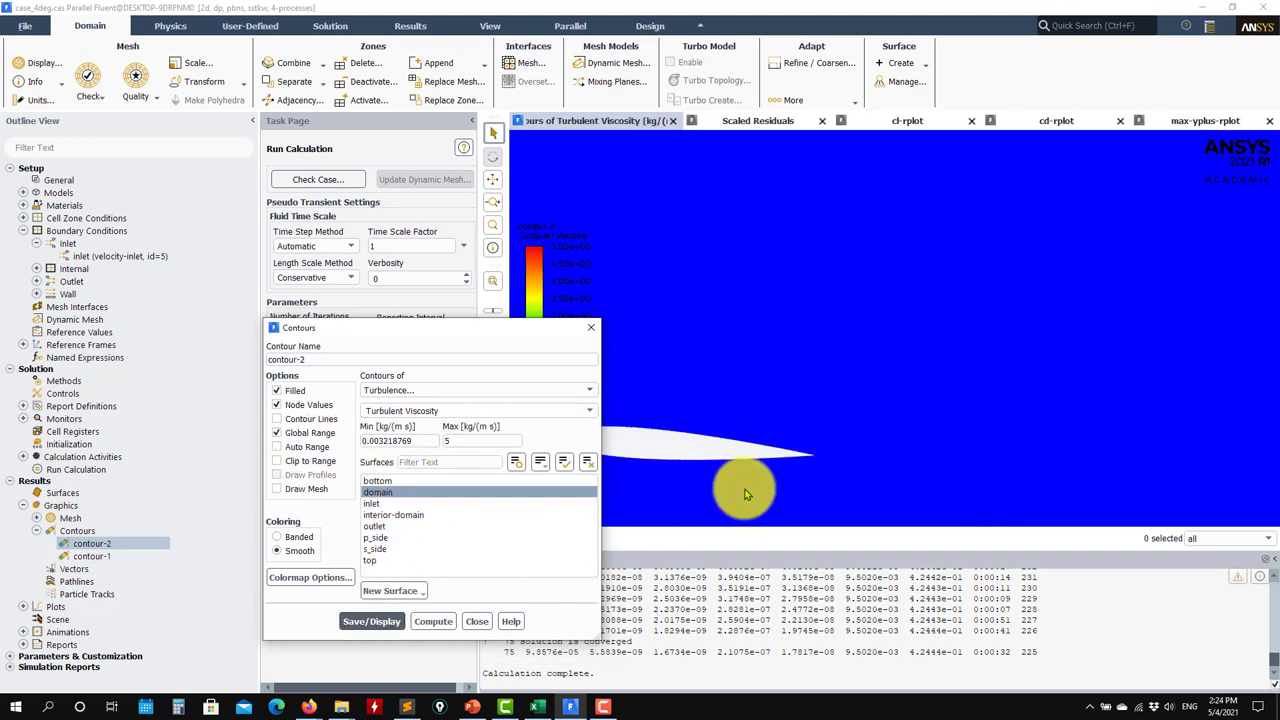
left_click(292, 449)
left_click(362, 621)
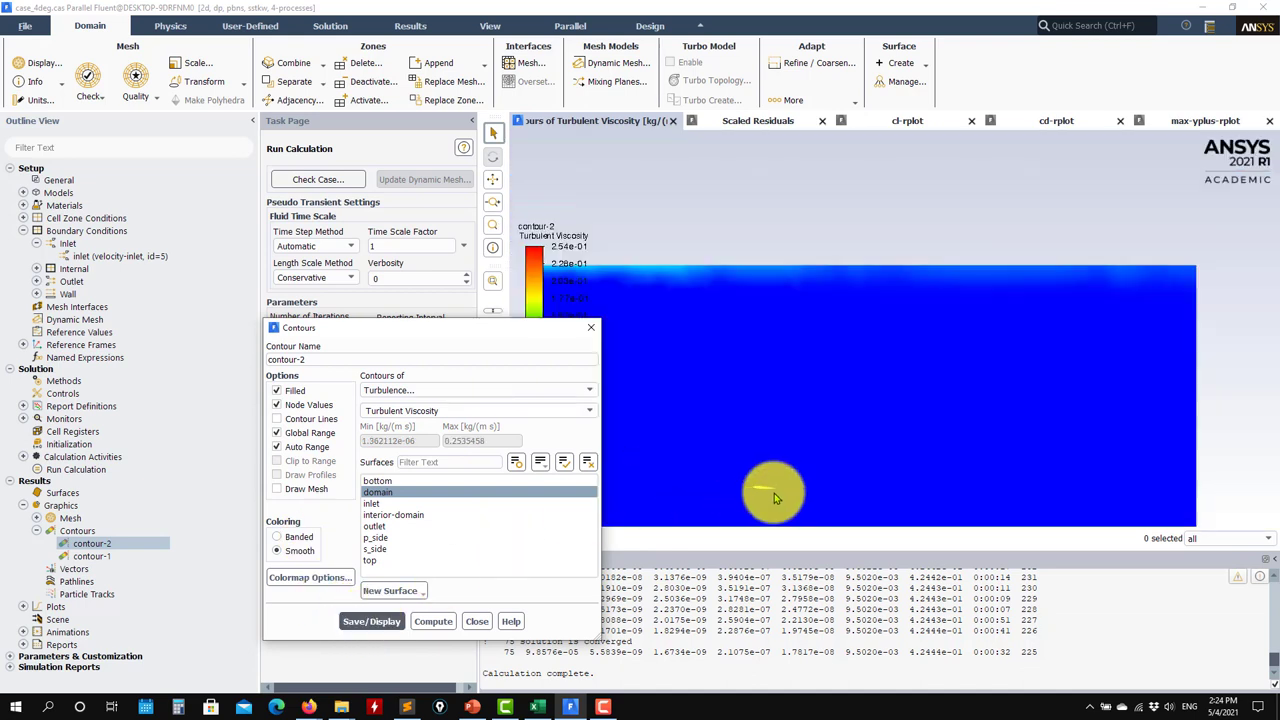
Disable Auto Range, set the maximum turbulent viscosity to 0.002535458, redisplay the contours and examine the wake and outer boundaries
scroll(757, 500, "down", 2)
left_click_drag(757, 477, 800, 378)
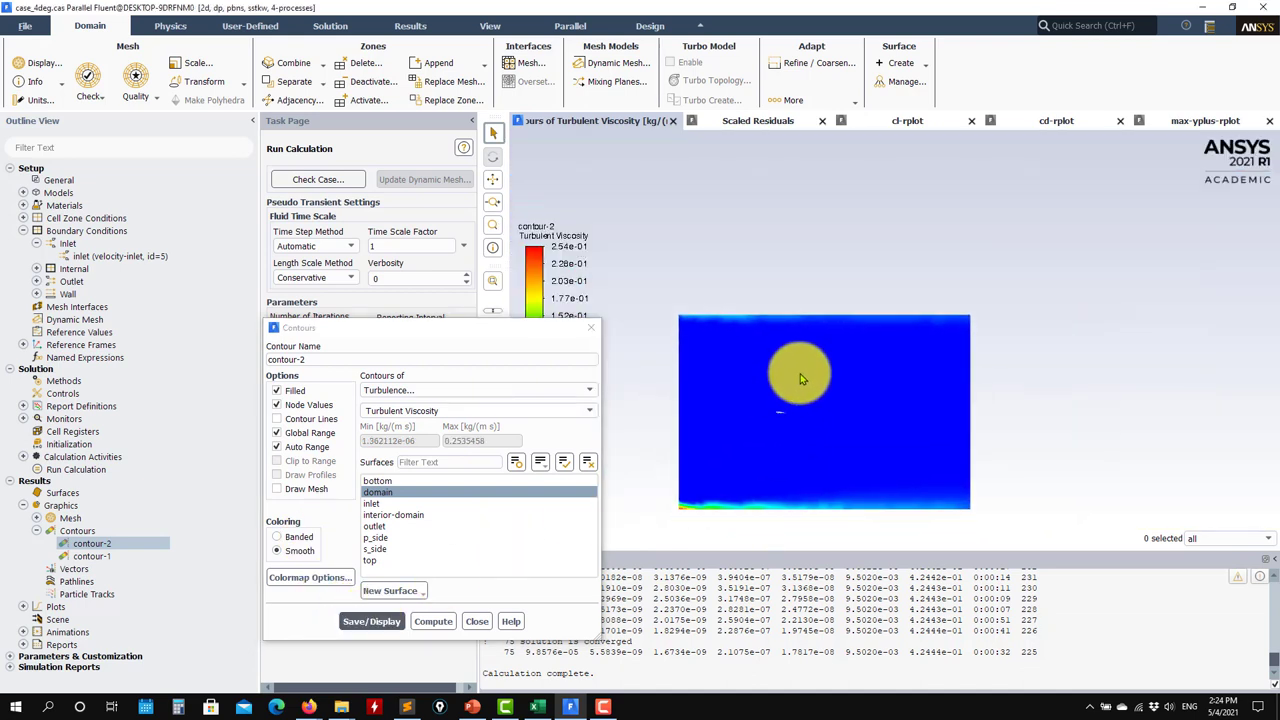
scroll(800, 378, "up", 6)
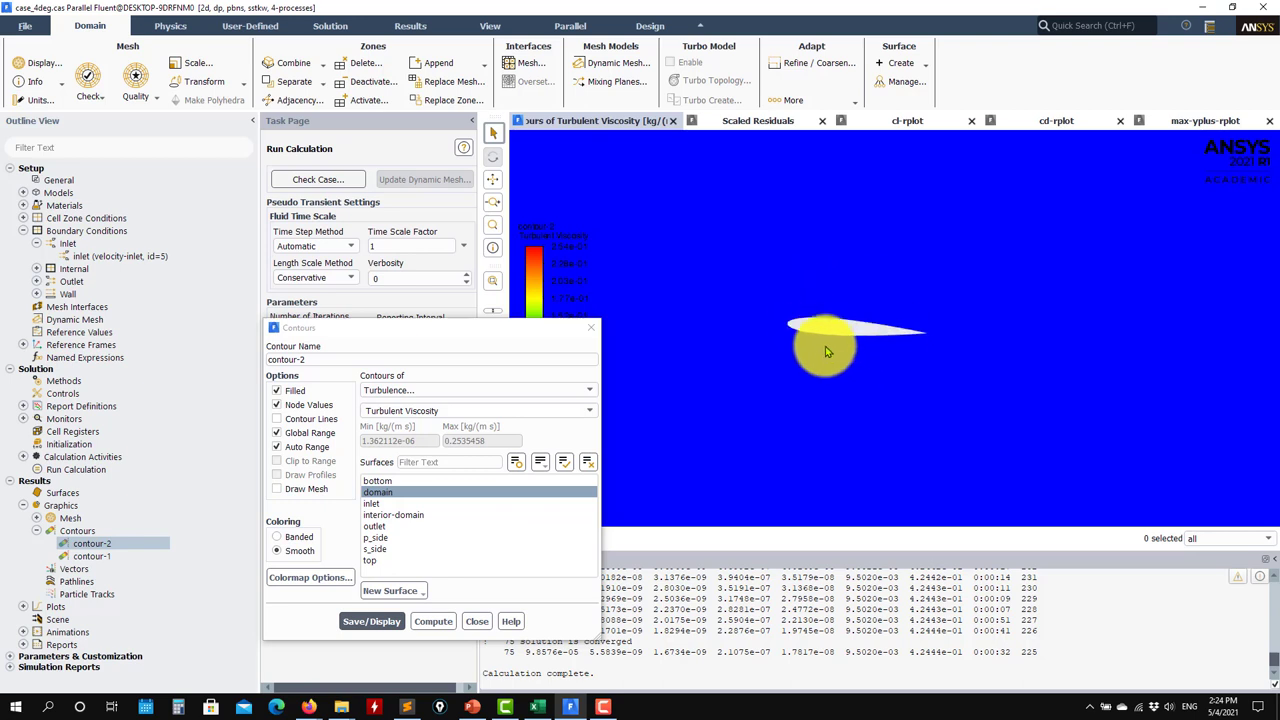
scroll(850, 335, "up", 3)
scroll(880, 360, "down", 3)
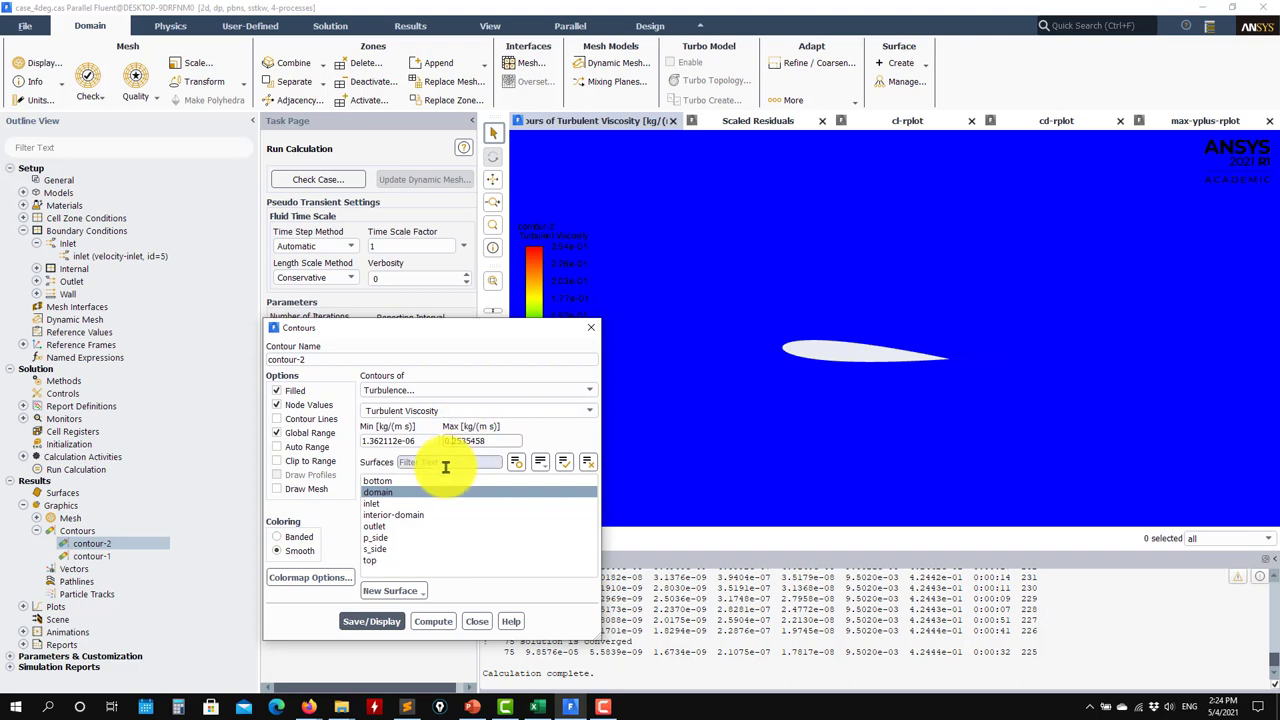
left_click(371, 621)
scroll(938, 397, "down", 5)
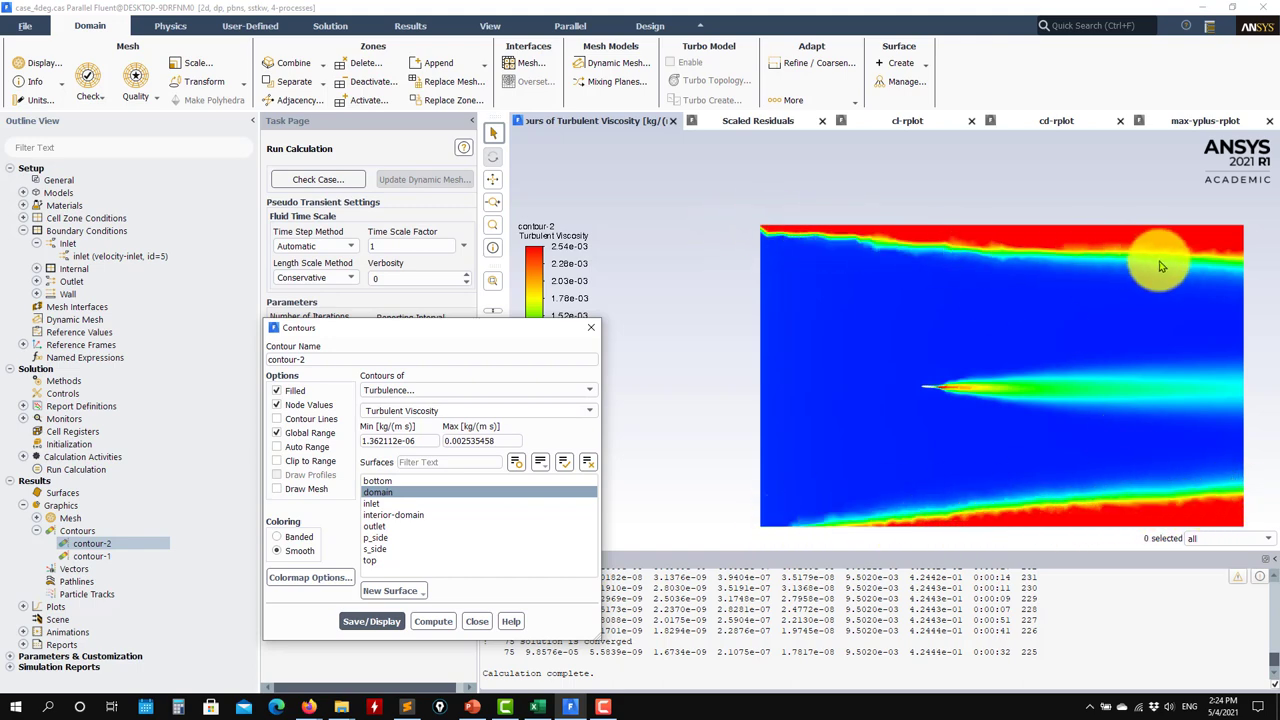
scroll(1161, 266, "down", 2)
scroll(1168, 390, "down", 2)
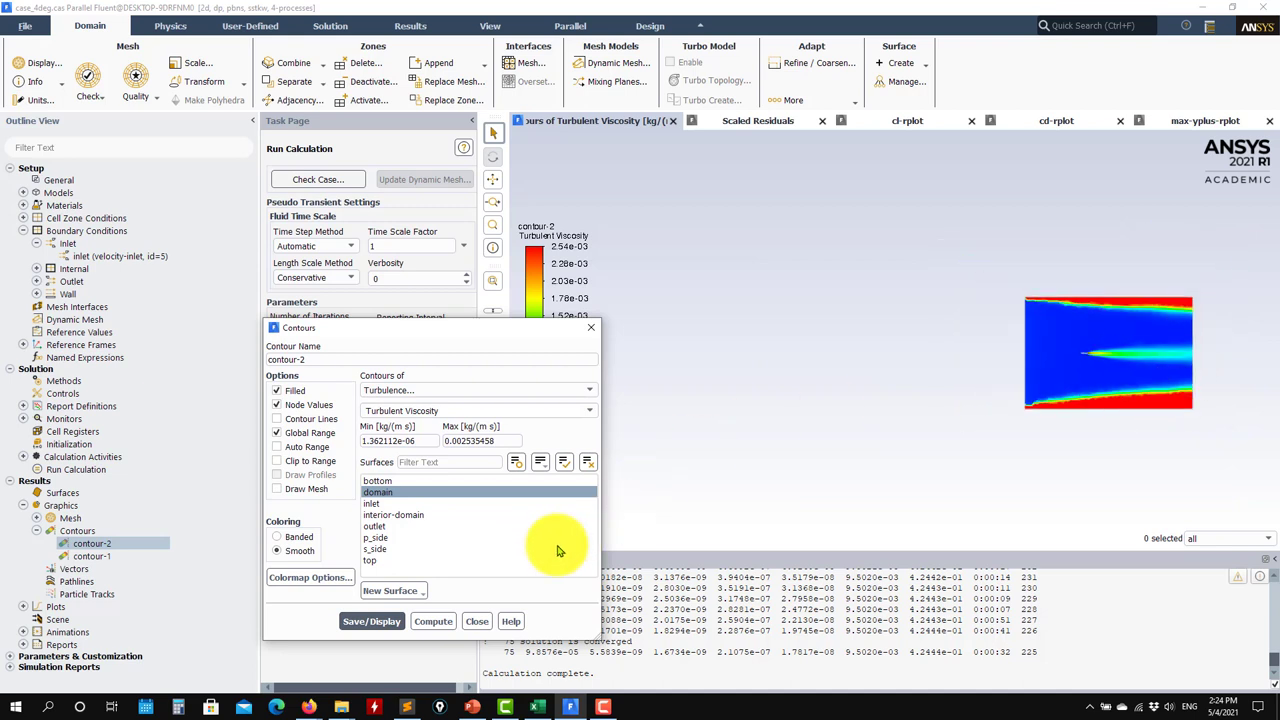
scroll(1165, 430, "up", 2)
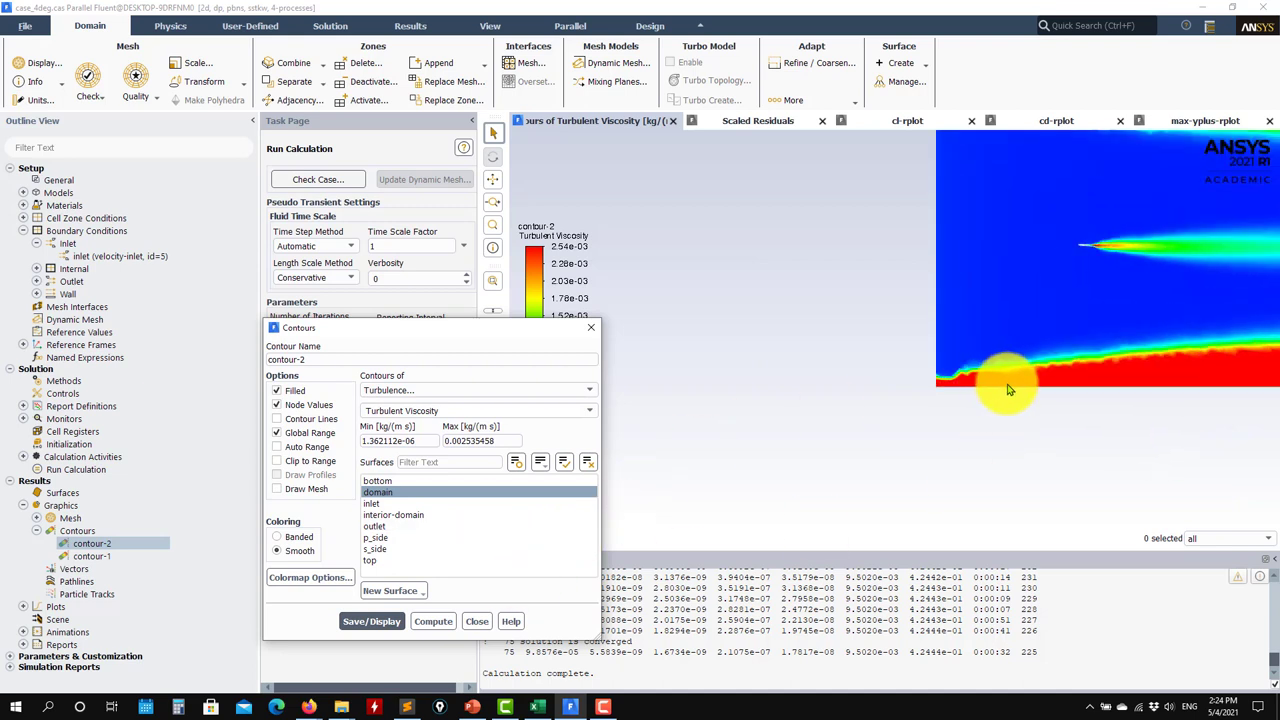
scroll(1100, 370, "down", 3)
scroll(1186, 363, "up", 4)
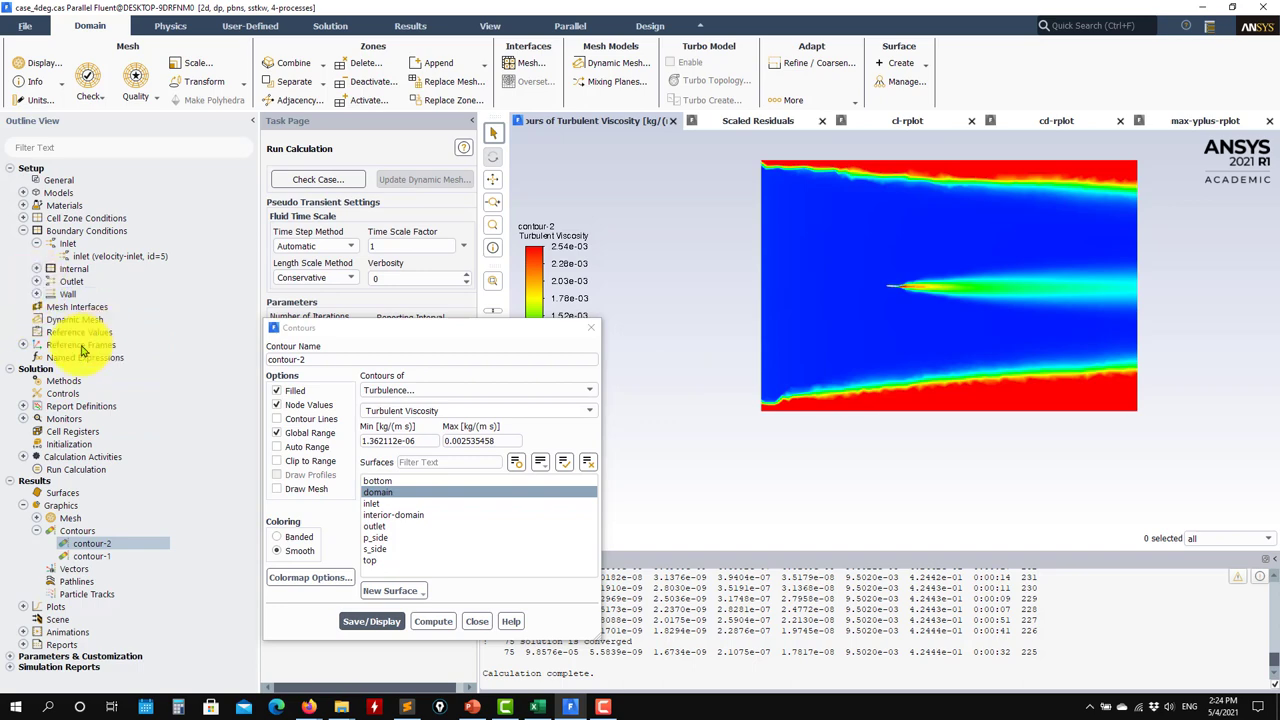
Switch contour-2 to Velocity Magnitude and display it over the whole domain with Auto Range enabled
left_click(583, 393)
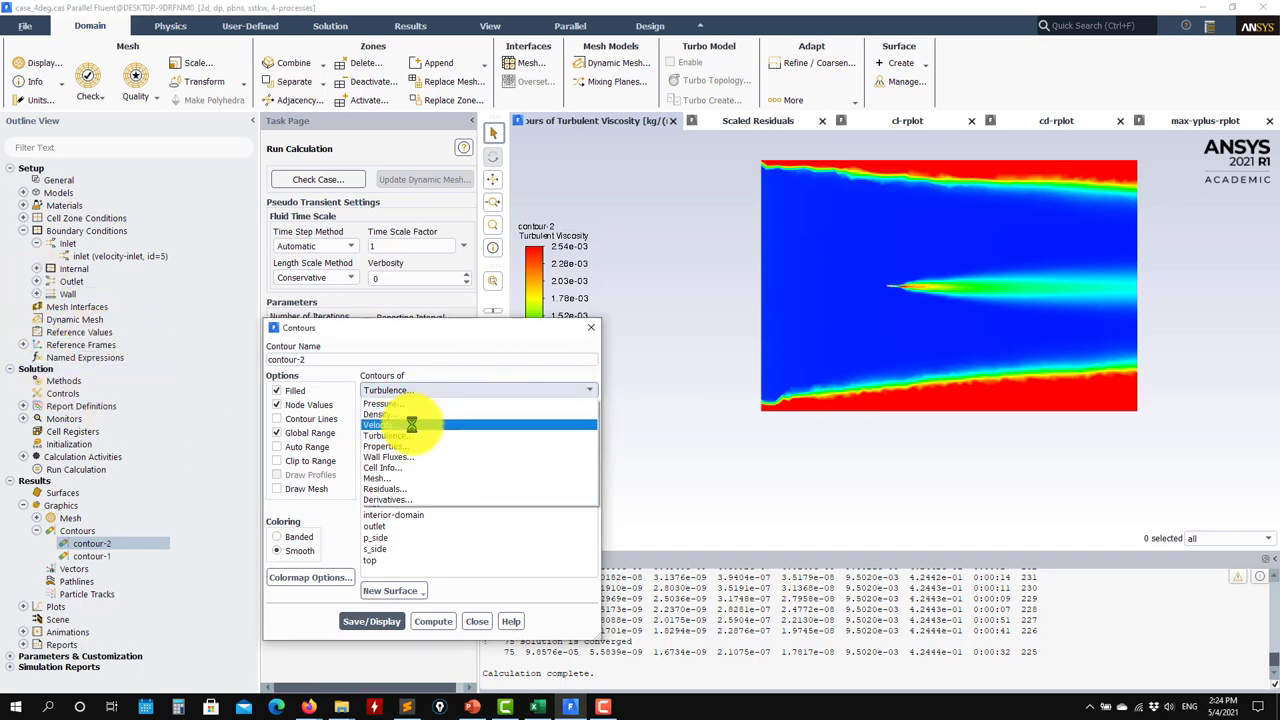
left_click(414, 423)
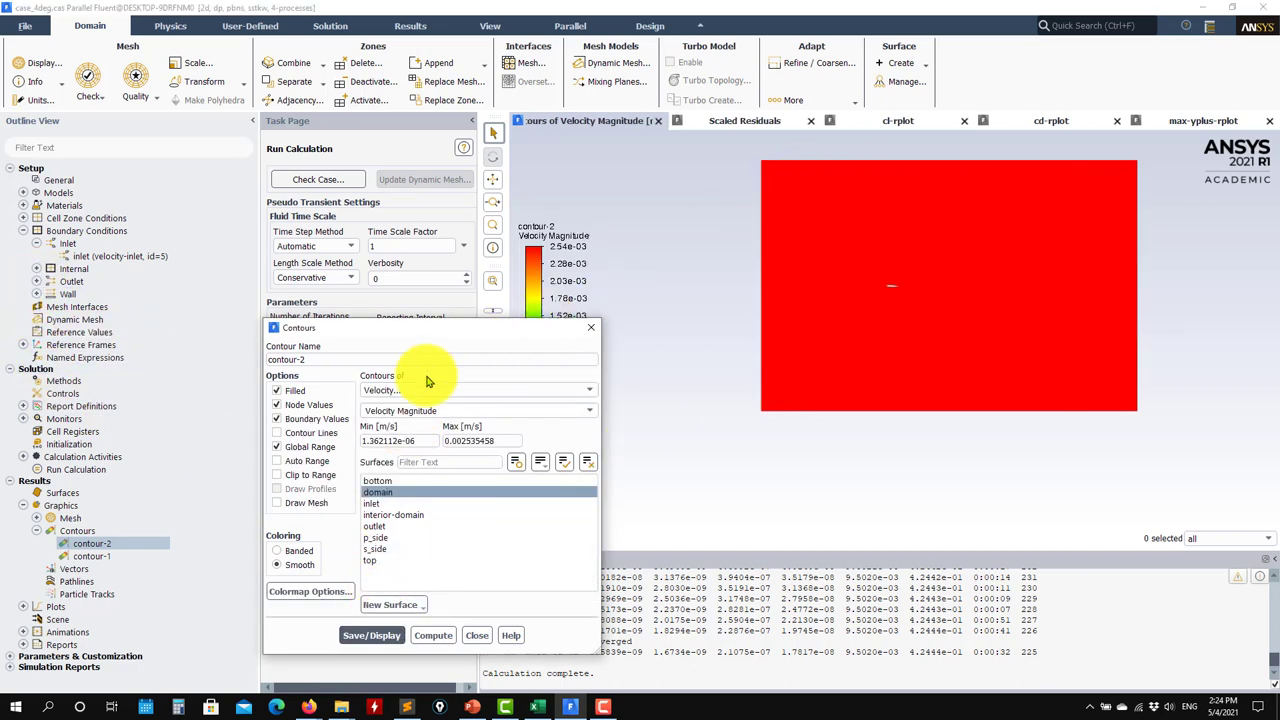
left_click(277, 460)
left_click(372, 637)
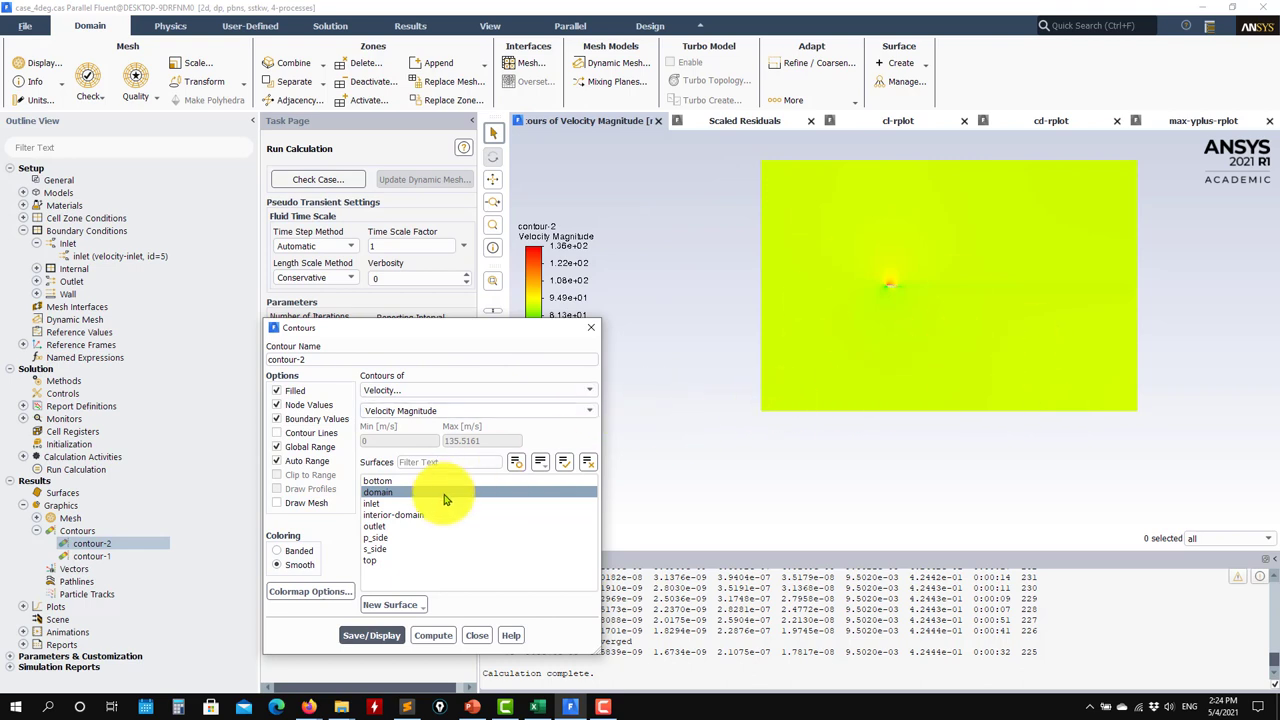
Switch contour-2 from velocity to Turbulent Kinetic Energy (k) and display it over the whole domain
left_click(594, 394)
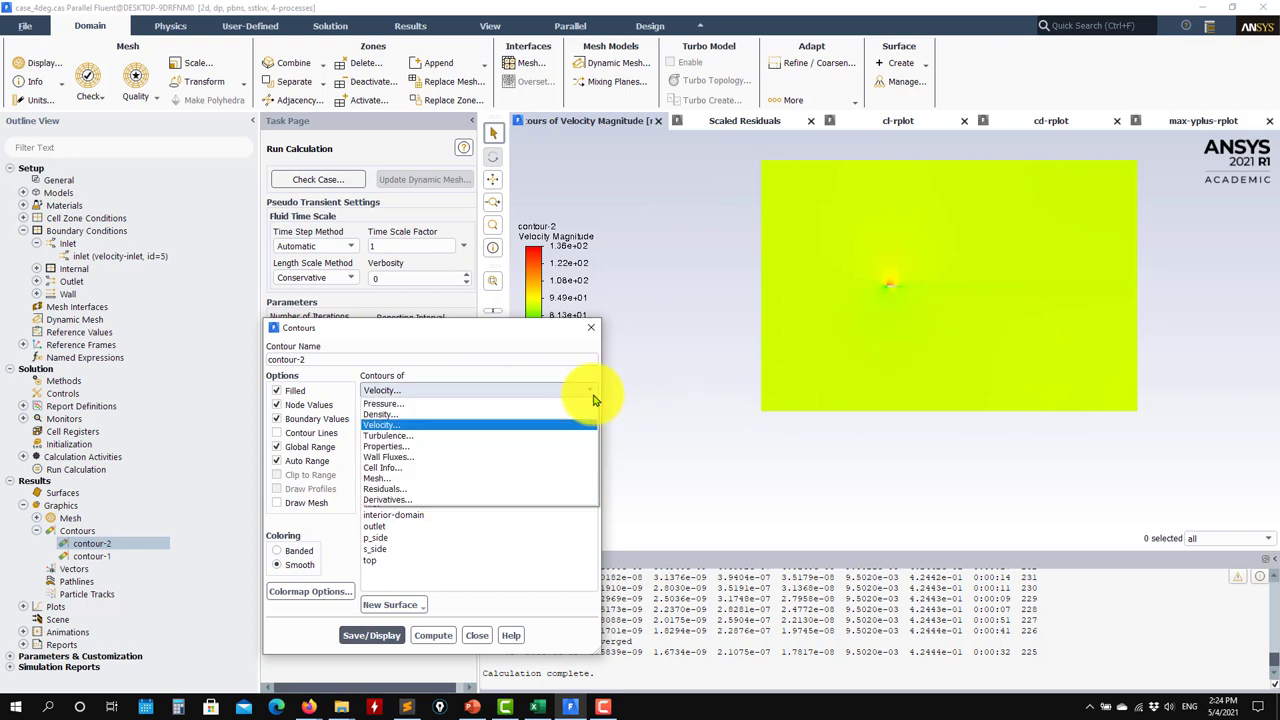
left_click(465, 436)
left_click(377, 637)
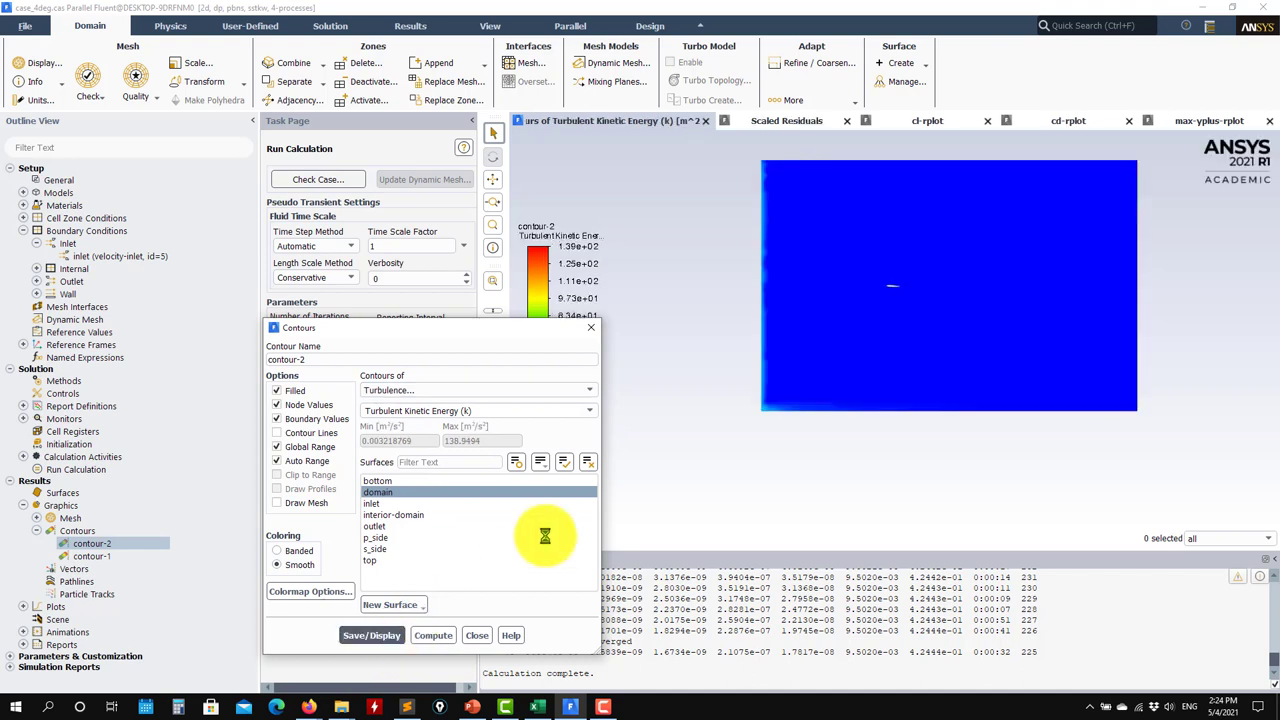
Disable Auto Range, switch contour-2 to Turbulent Viscosity and redisplay the contours
left_click(310, 466)
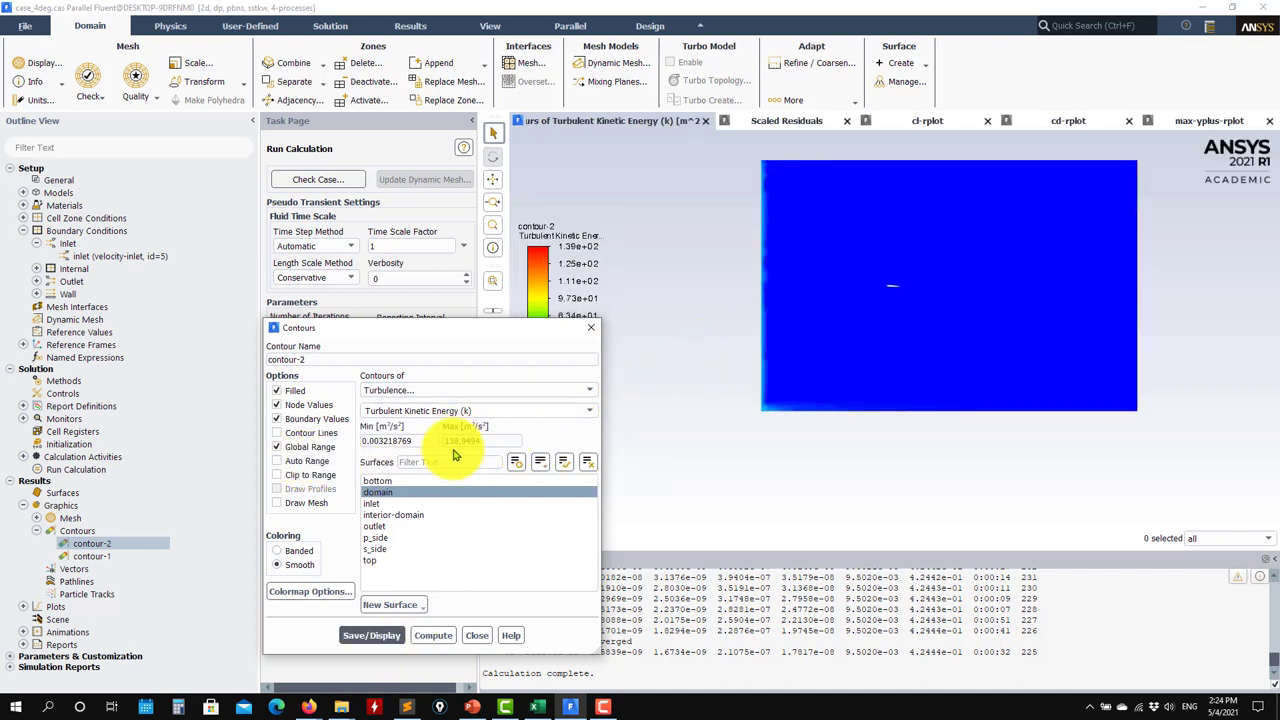
left_click(589, 416)
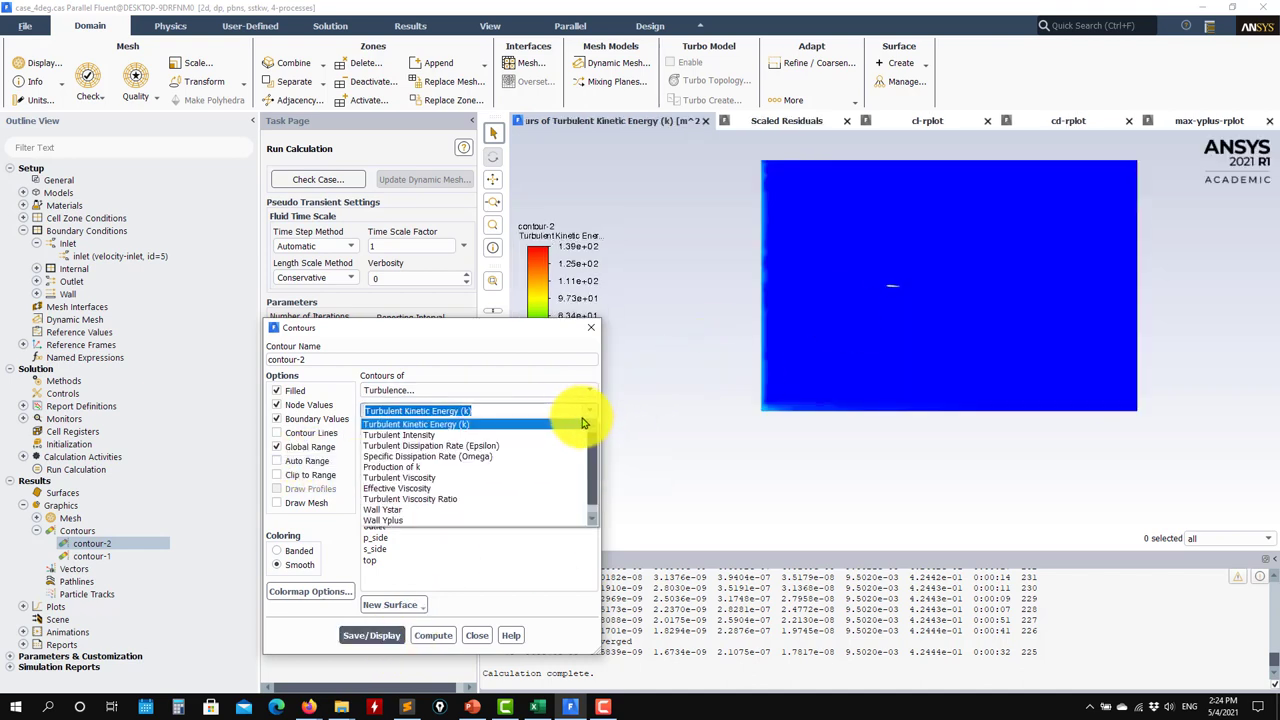
left_click(447, 478)
left_click(372, 622)
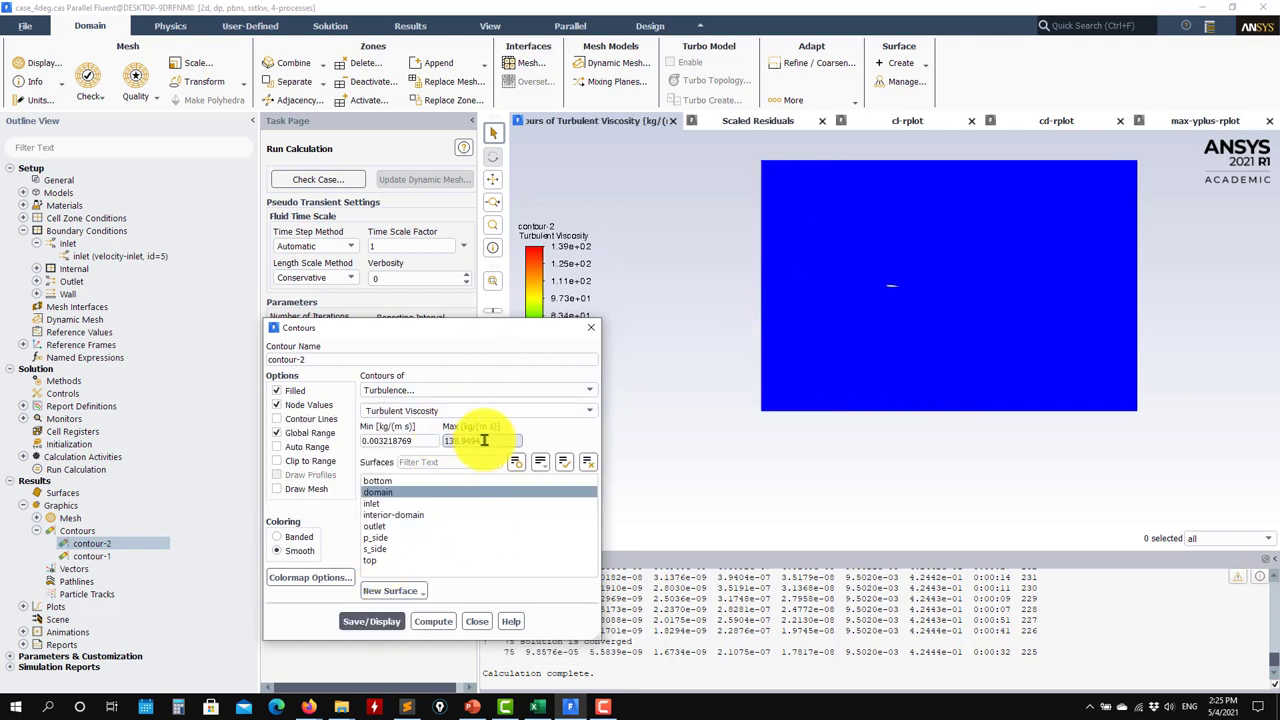
Set contour-2's maximum turbulent viscosity to 0.001, redisplay the contours and examine the airfoil surface and wake
left_click_drag(486, 440, 350, 428)
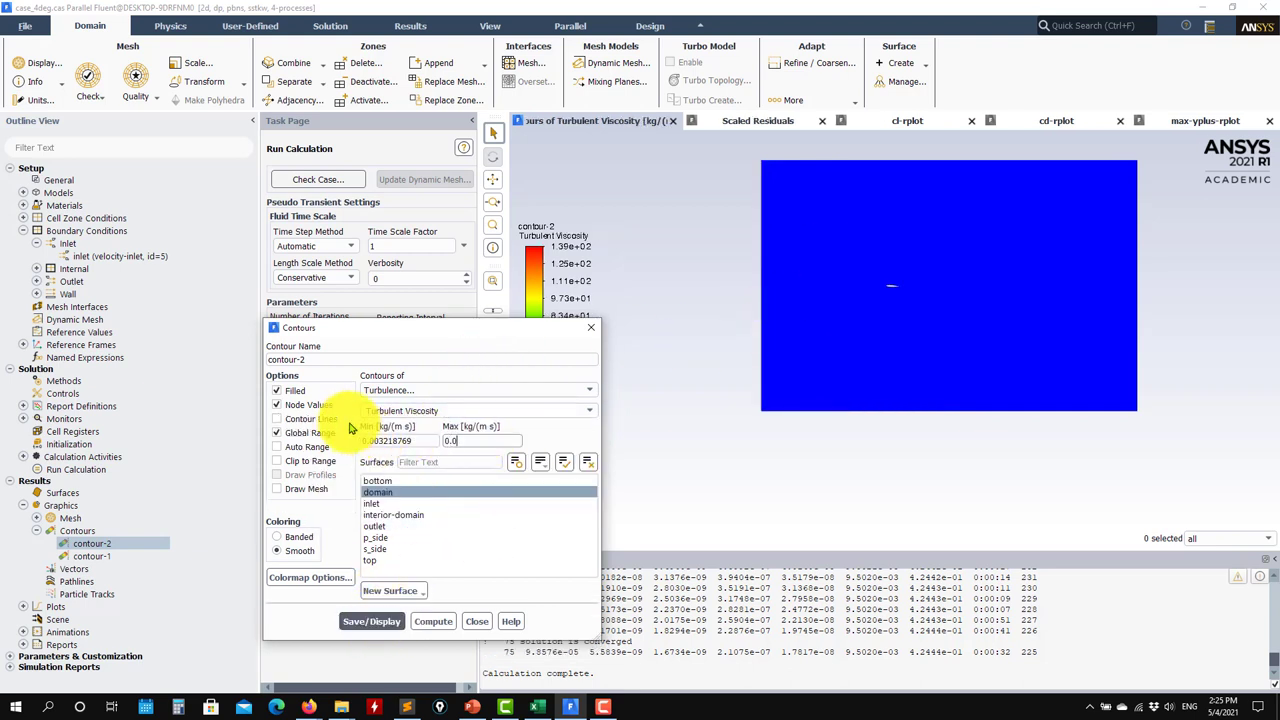
type("0.001")
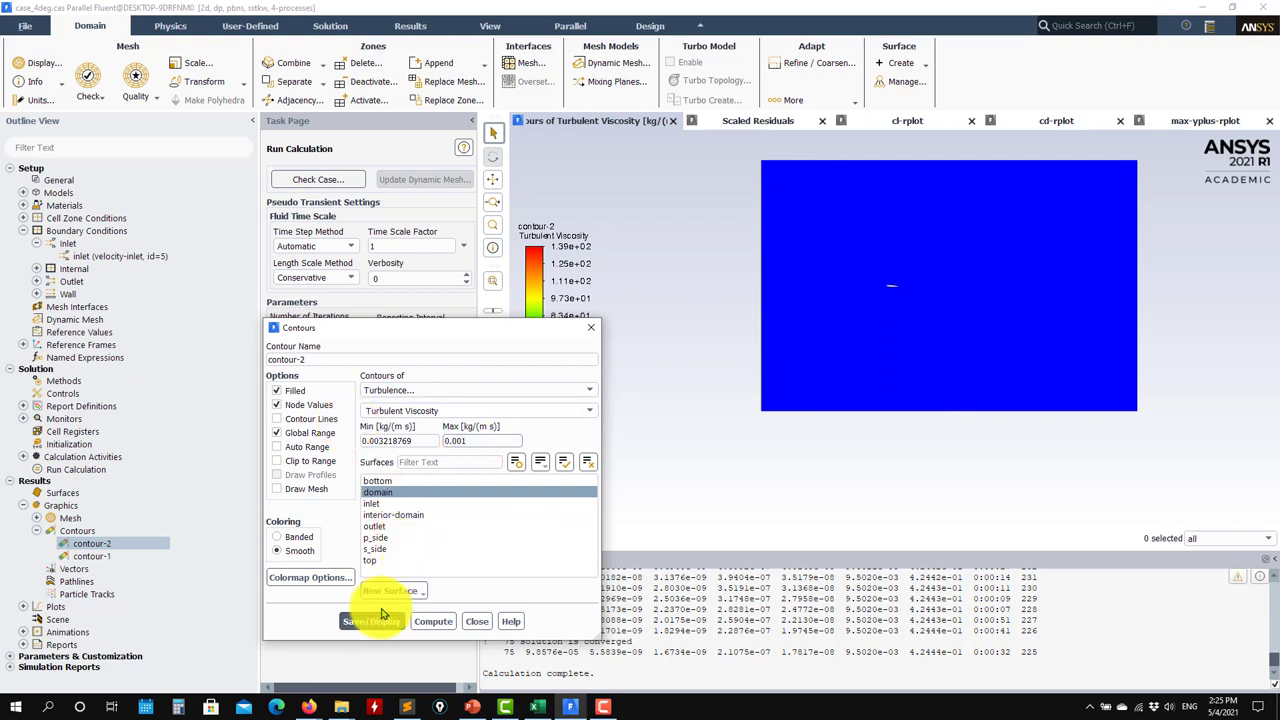
left_click(372, 621)
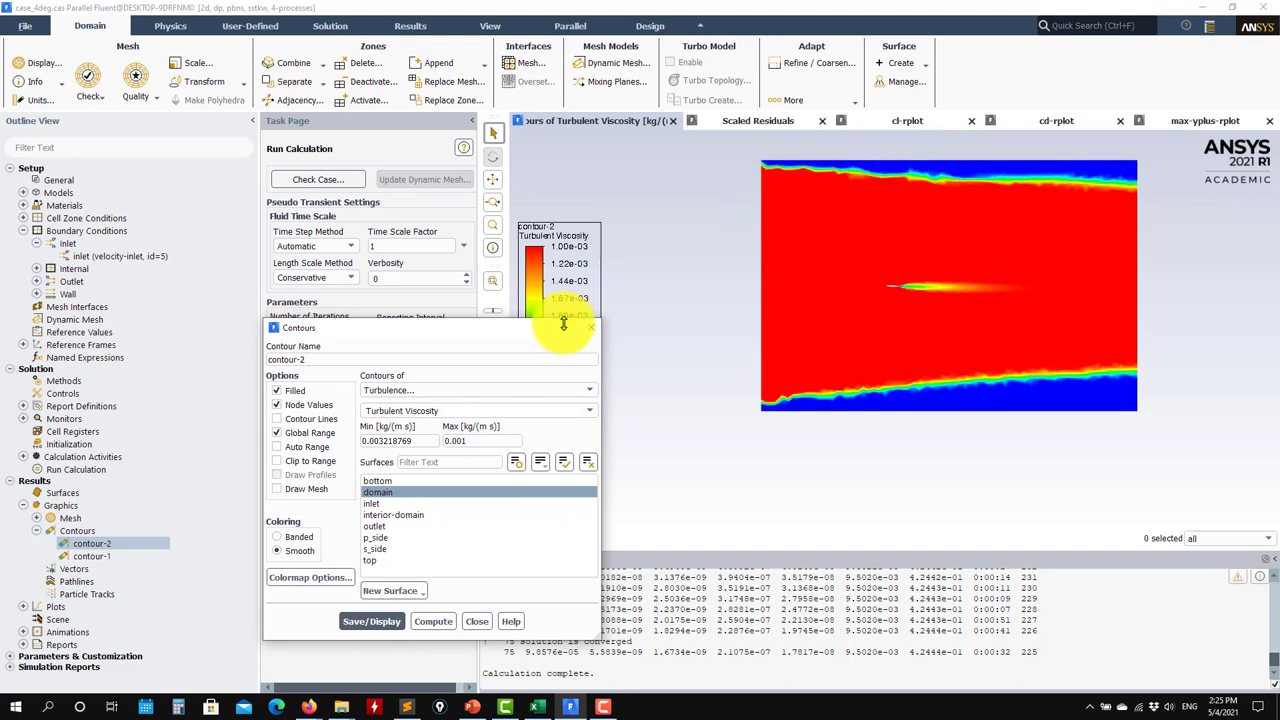
left_click_drag(478, 320, 367, 227)
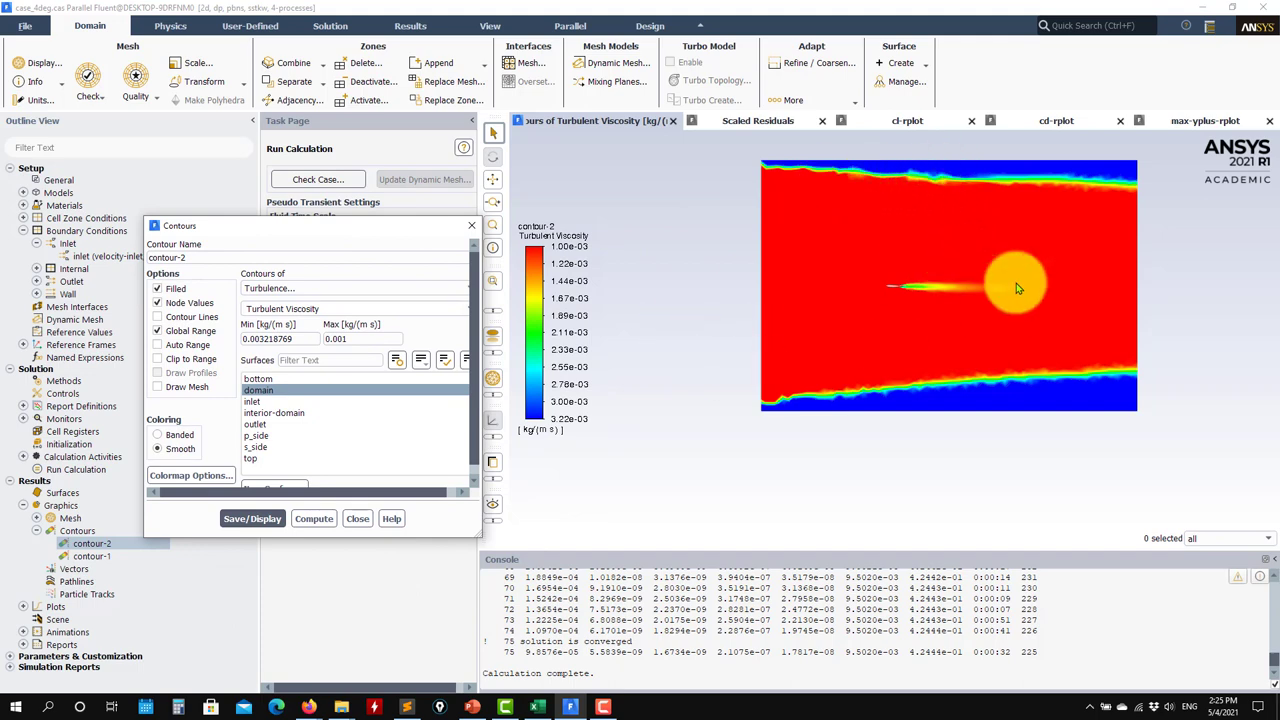
scroll(1016, 283, "up", 10)
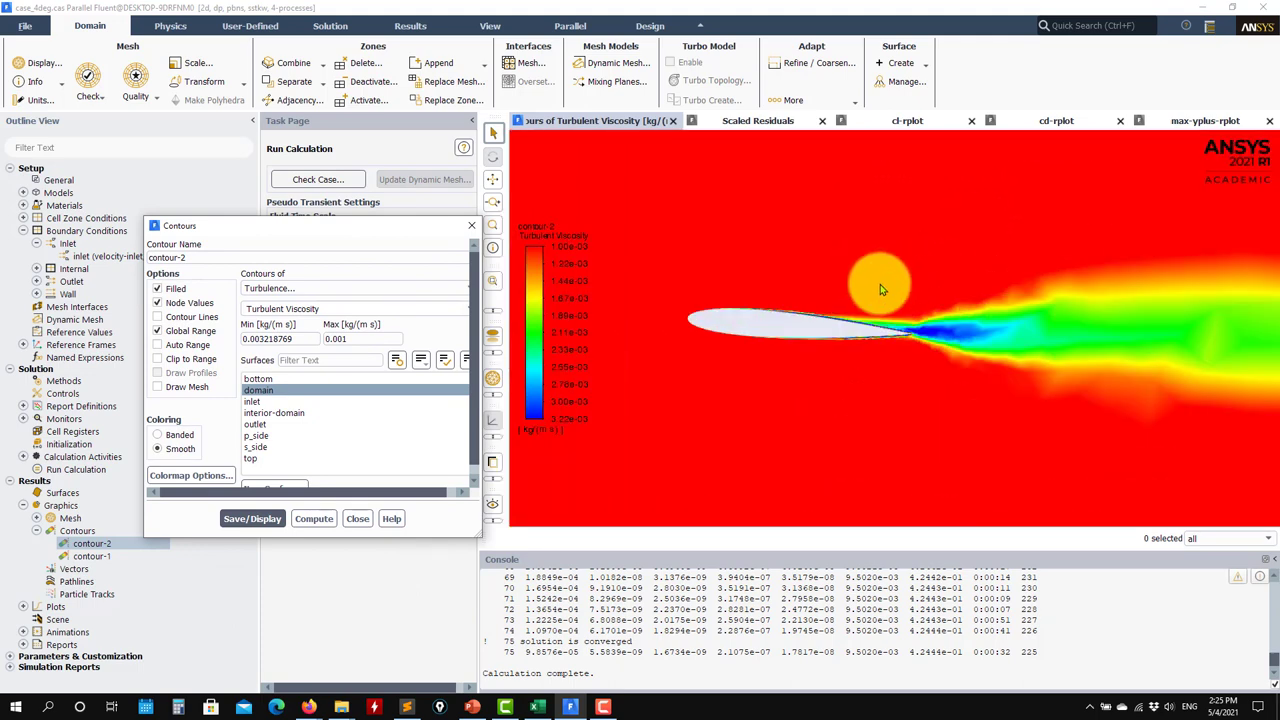
scroll(835, 330, "up", 3)
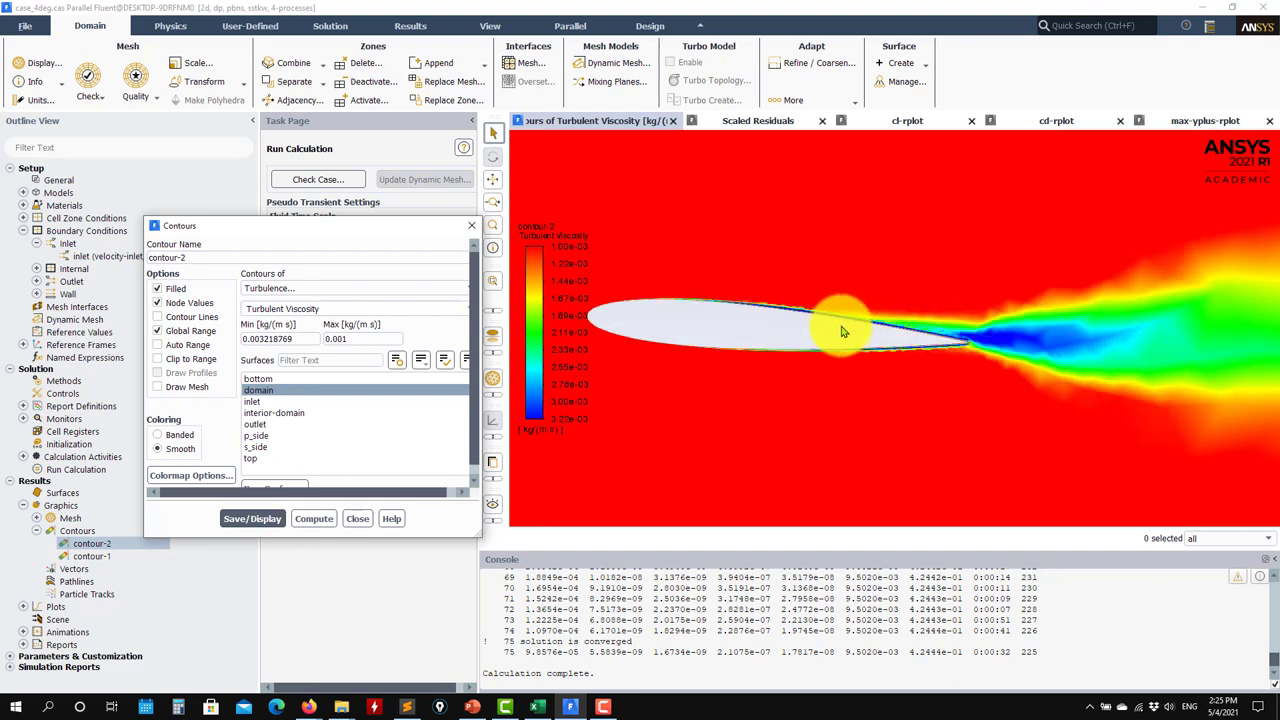
scroll(798, 349, "down", 10)
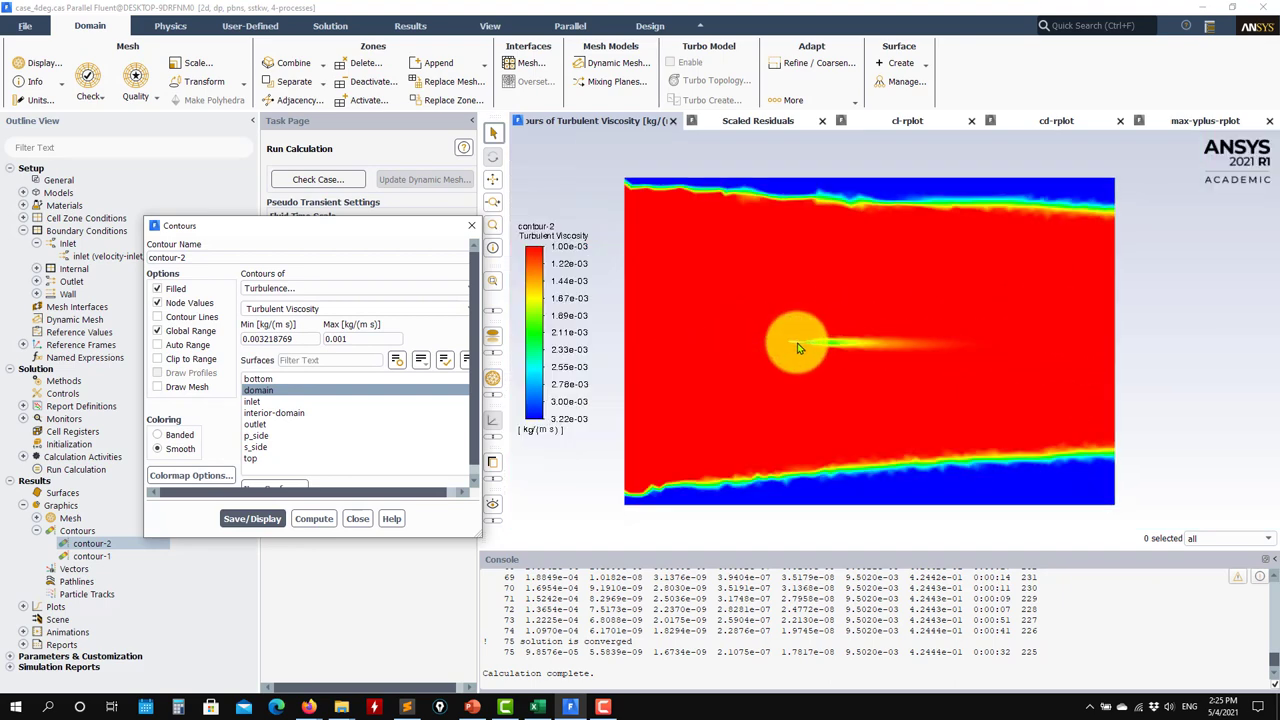
scroll(795, 338, "up", 6)
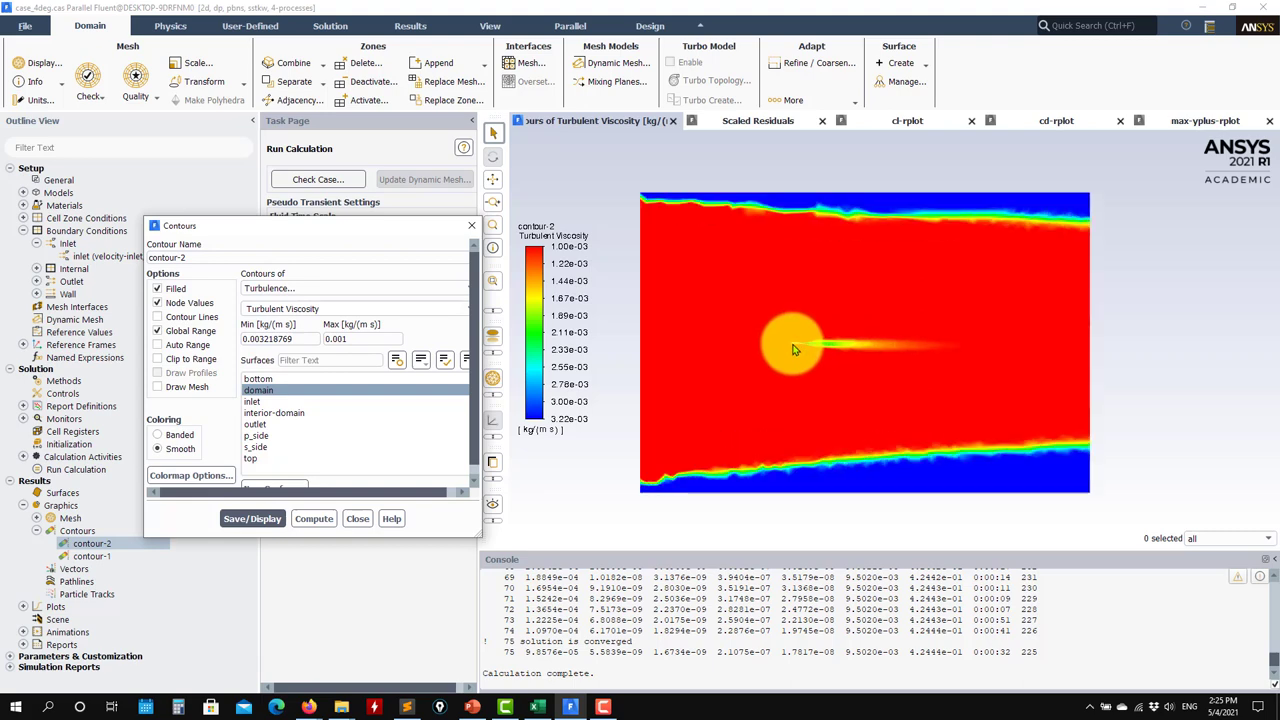
scroll(810, 345, "down", 6)
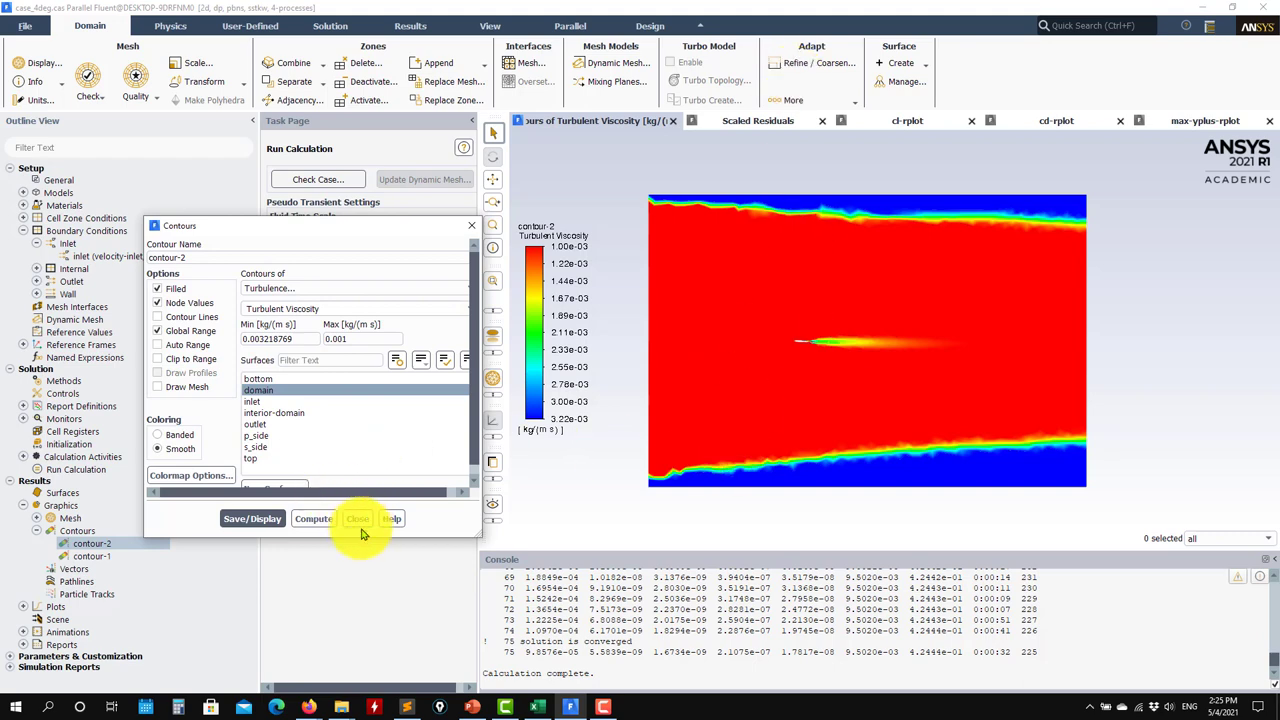
Switch contour-2 to Effective Viscosity and display it over the domain with the same range
left_click(420, 309)
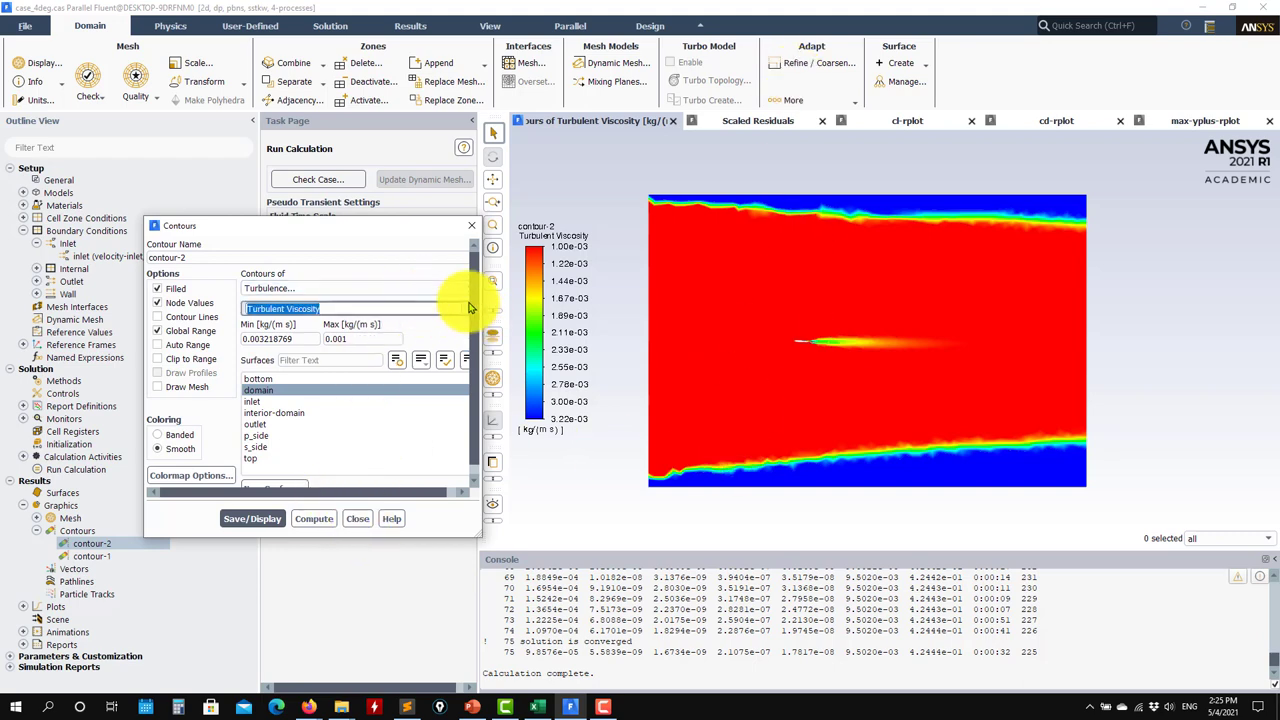
left_click(470, 309)
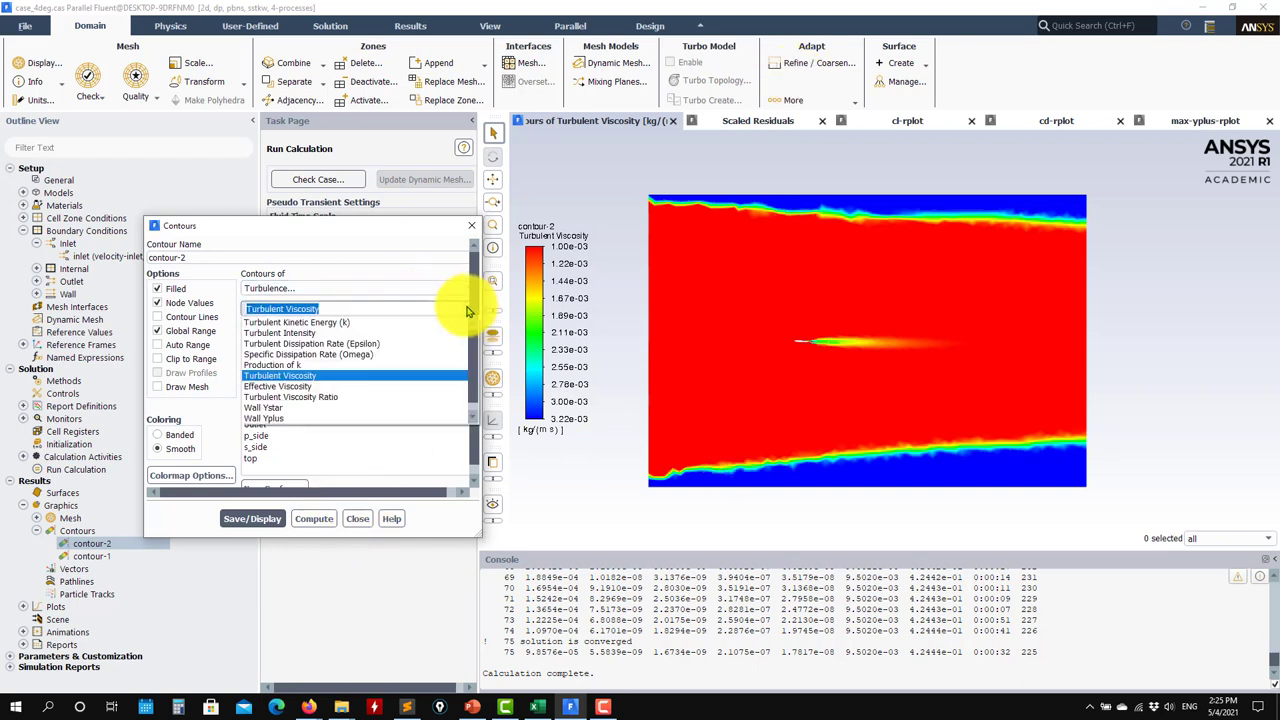
left_click(300, 381)
left_click(245, 519)
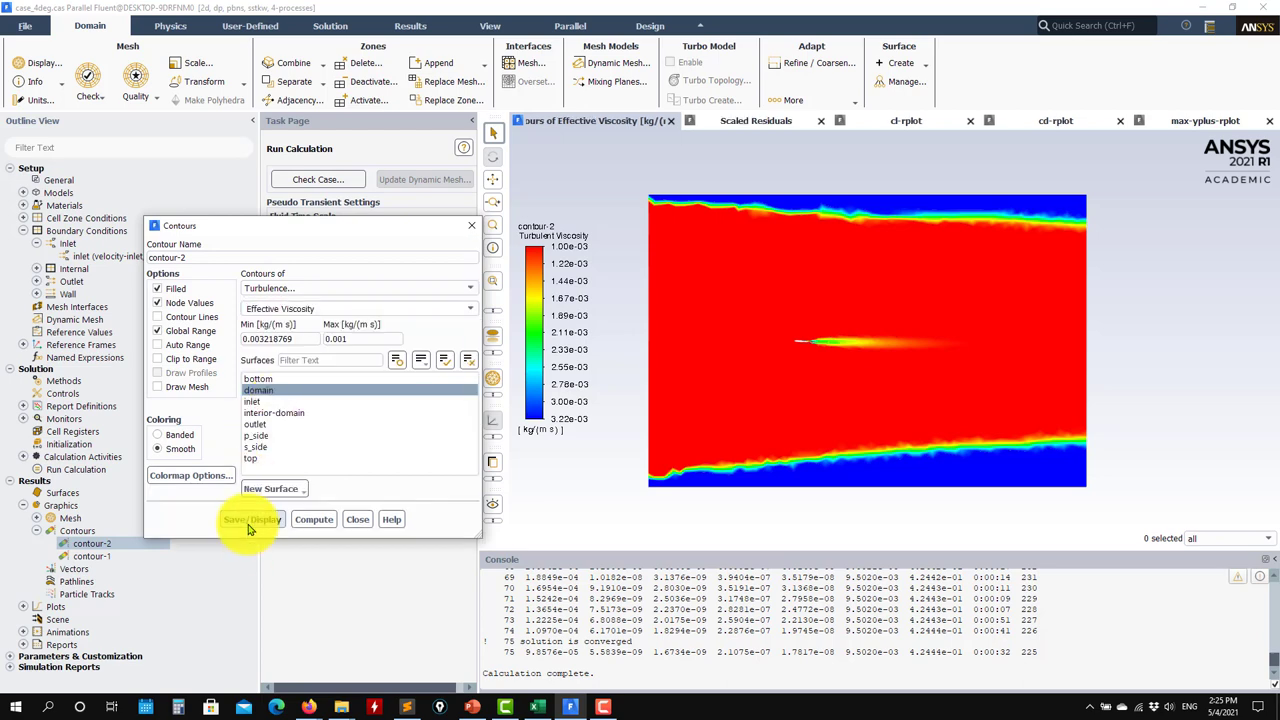
Switch contour-2 to Turbulent Viscosity Ratio and display it with Auto Range enabled
left_click(465, 312)
left_click(323, 400)
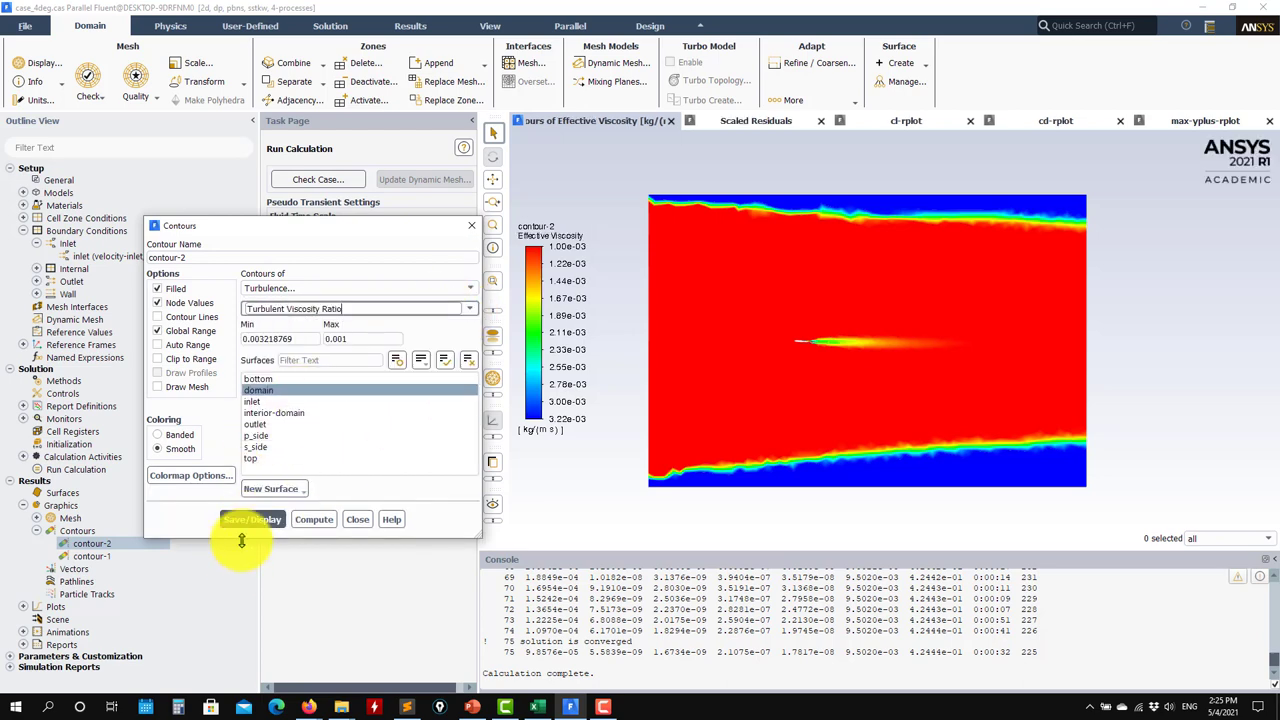
left_click(253, 520)
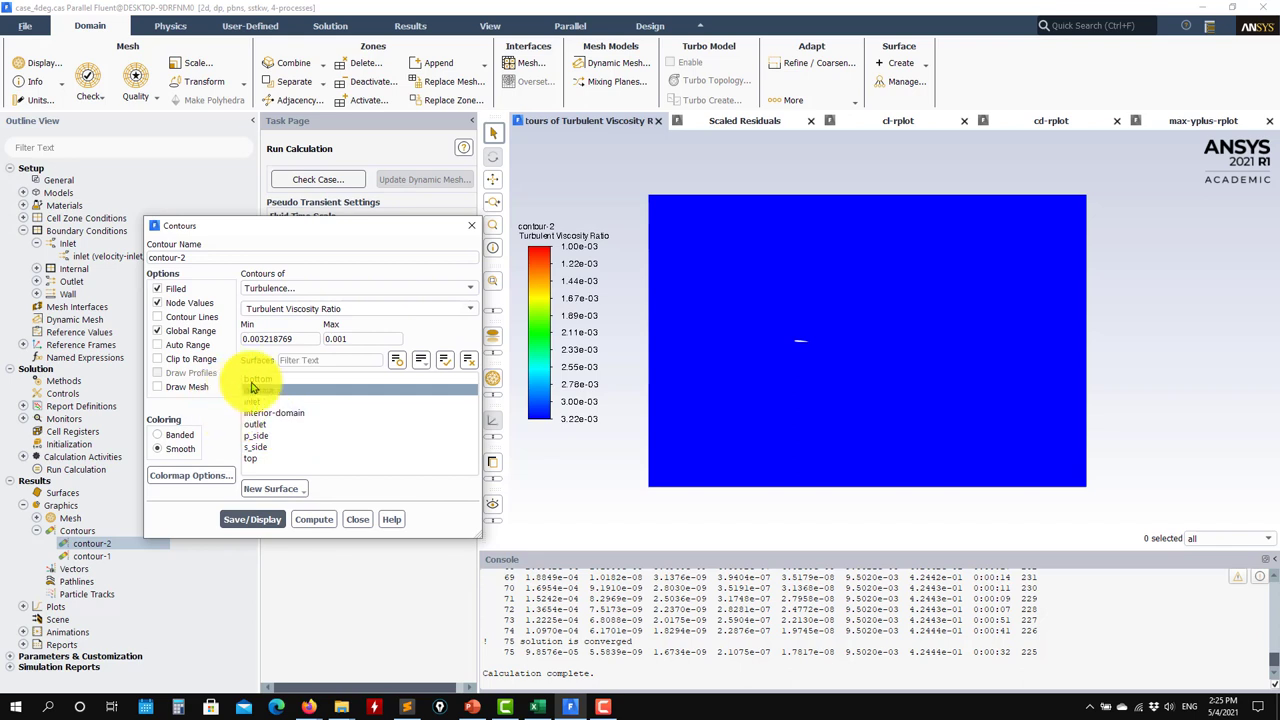
left_click(157, 344)
left_click(252, 519)
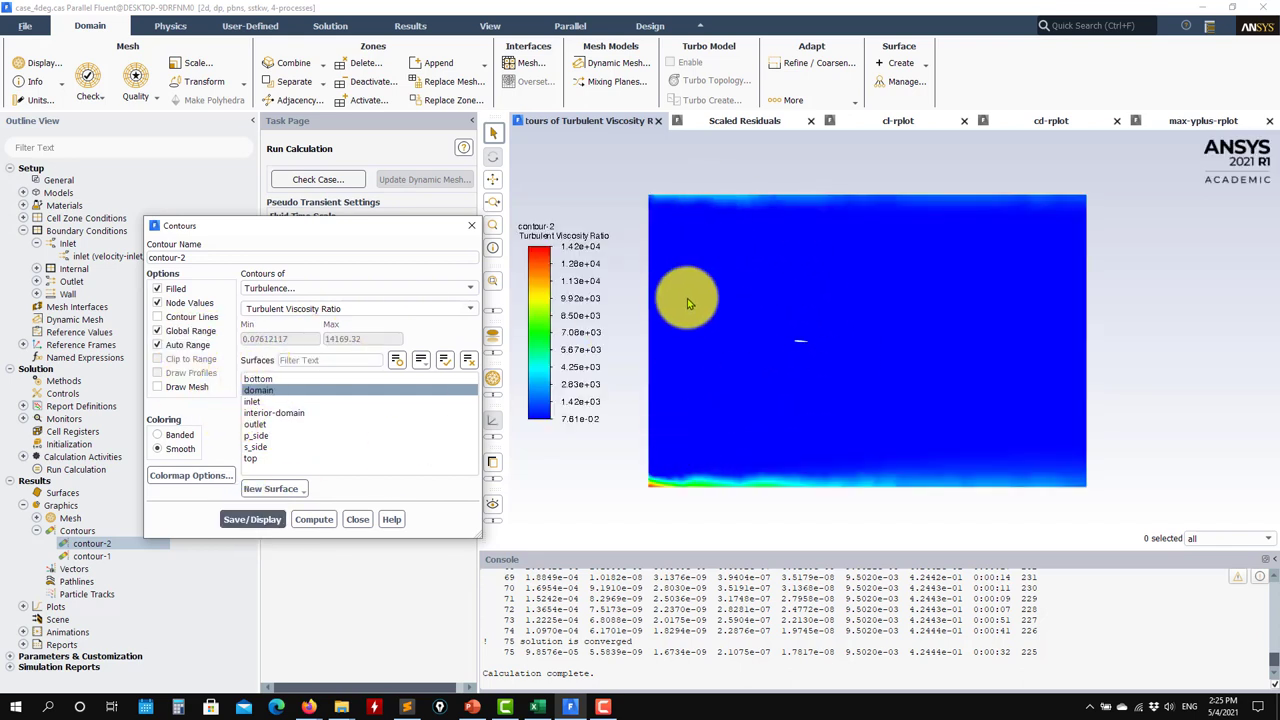
Disable Auto Range, set the maximum turbulent viscosity ratio to 100, redisplay the contours and examine the airfoil wake
left_click(181, 345)
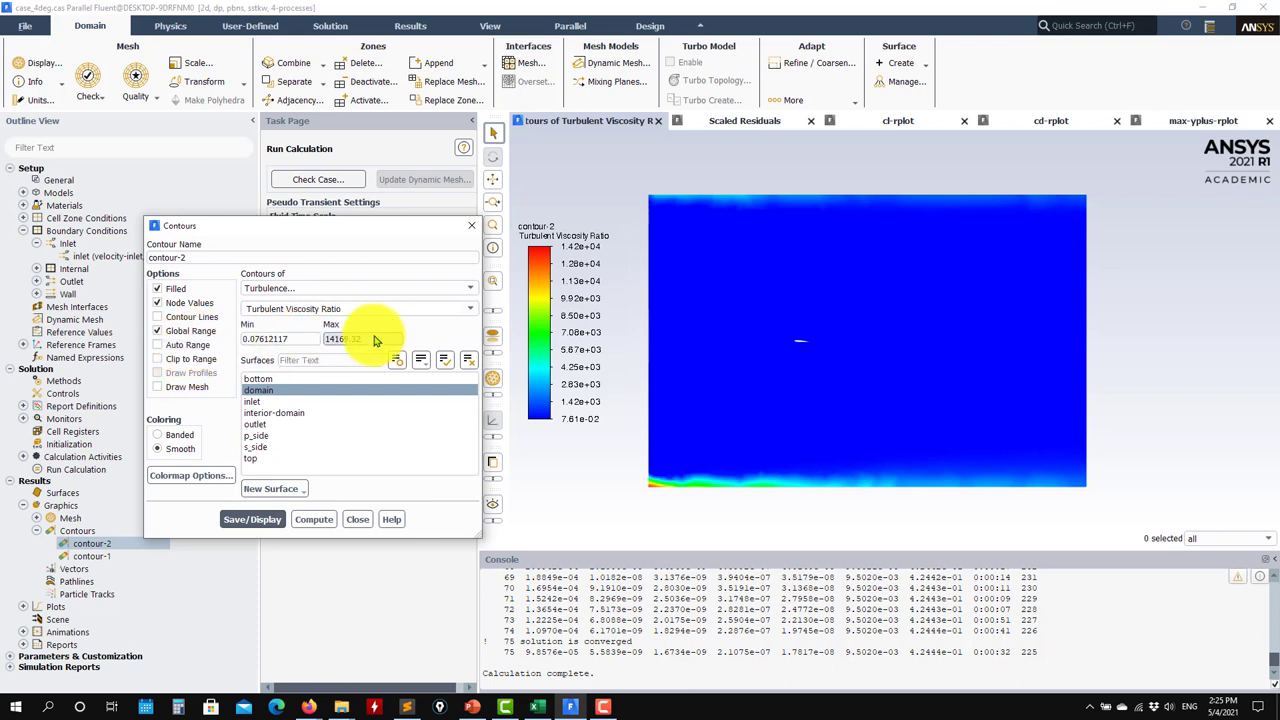
left_click_drag(378, 341, 240, 340)
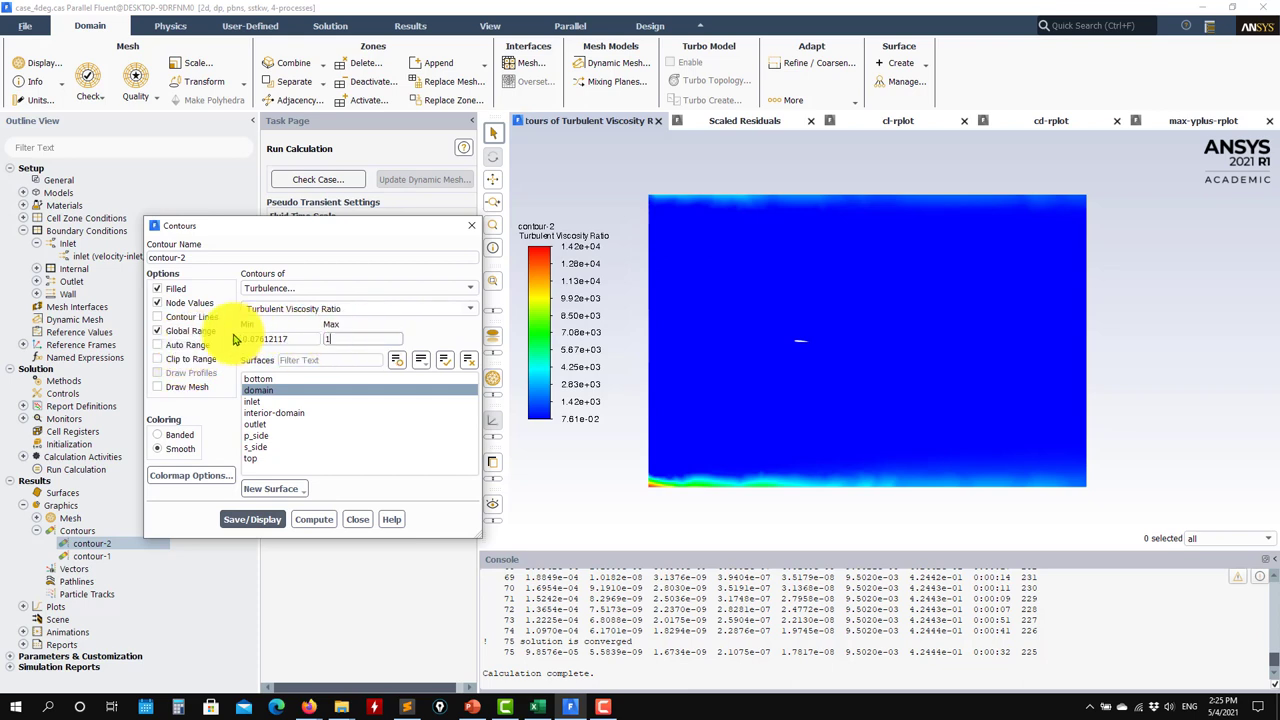
type("100")
left_click(252, 519)
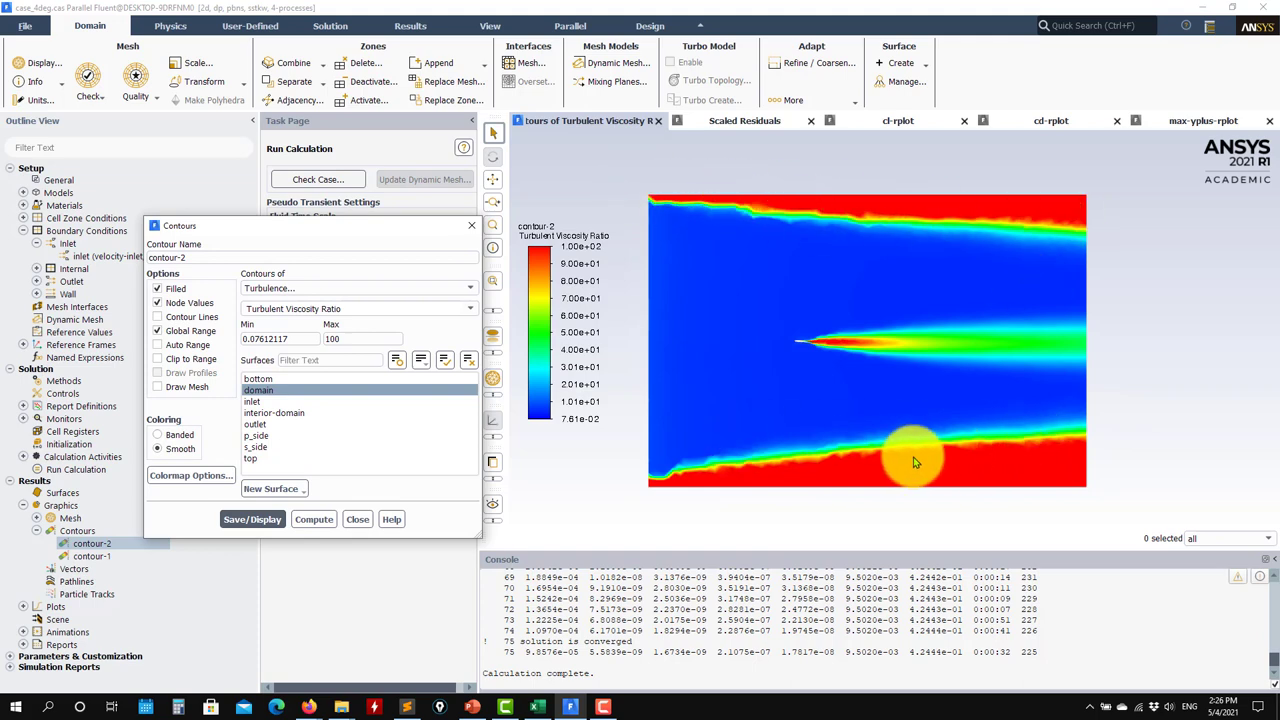
left_click(784, 445)
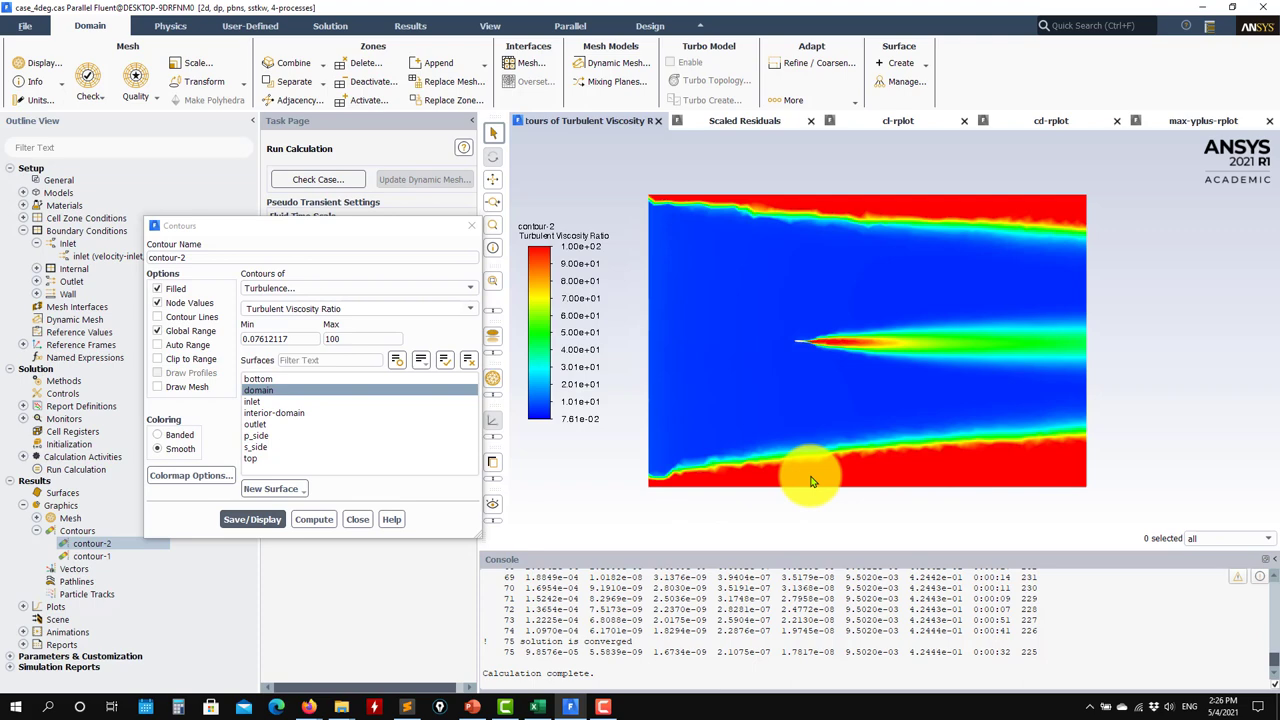
scroll(790, 350, "up", 5)
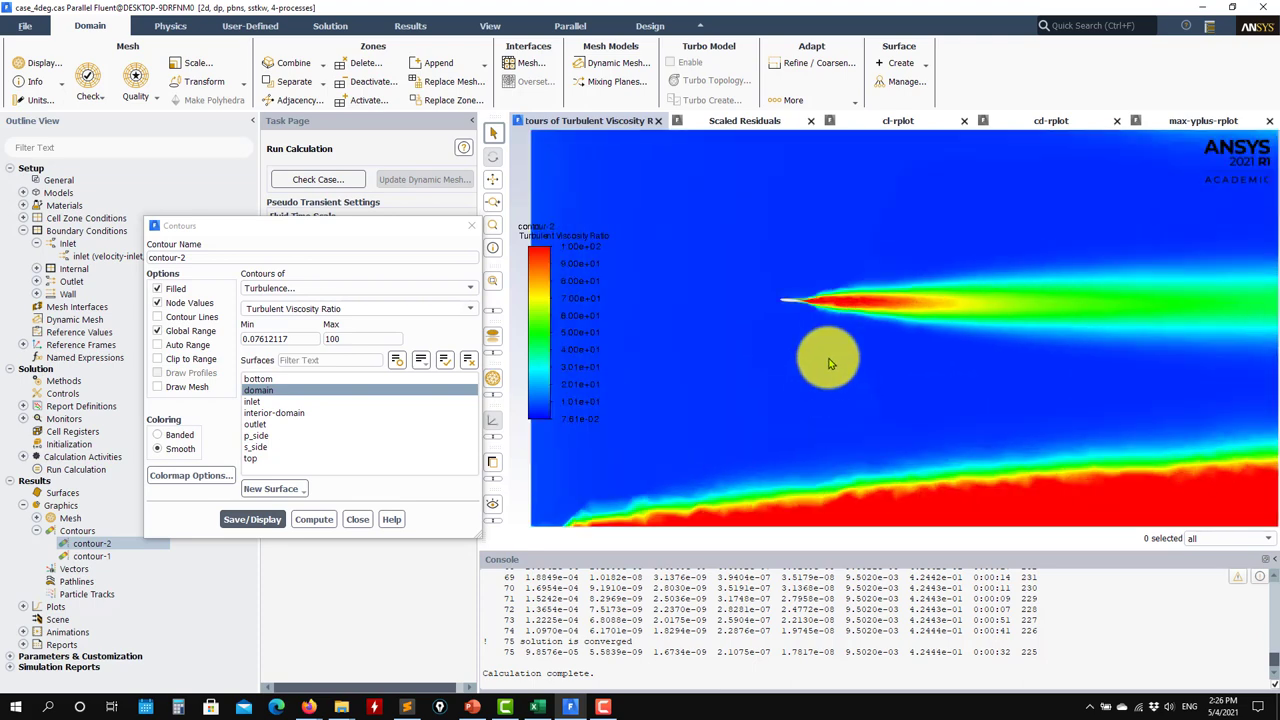
scroll(772, 275, "down", 1)
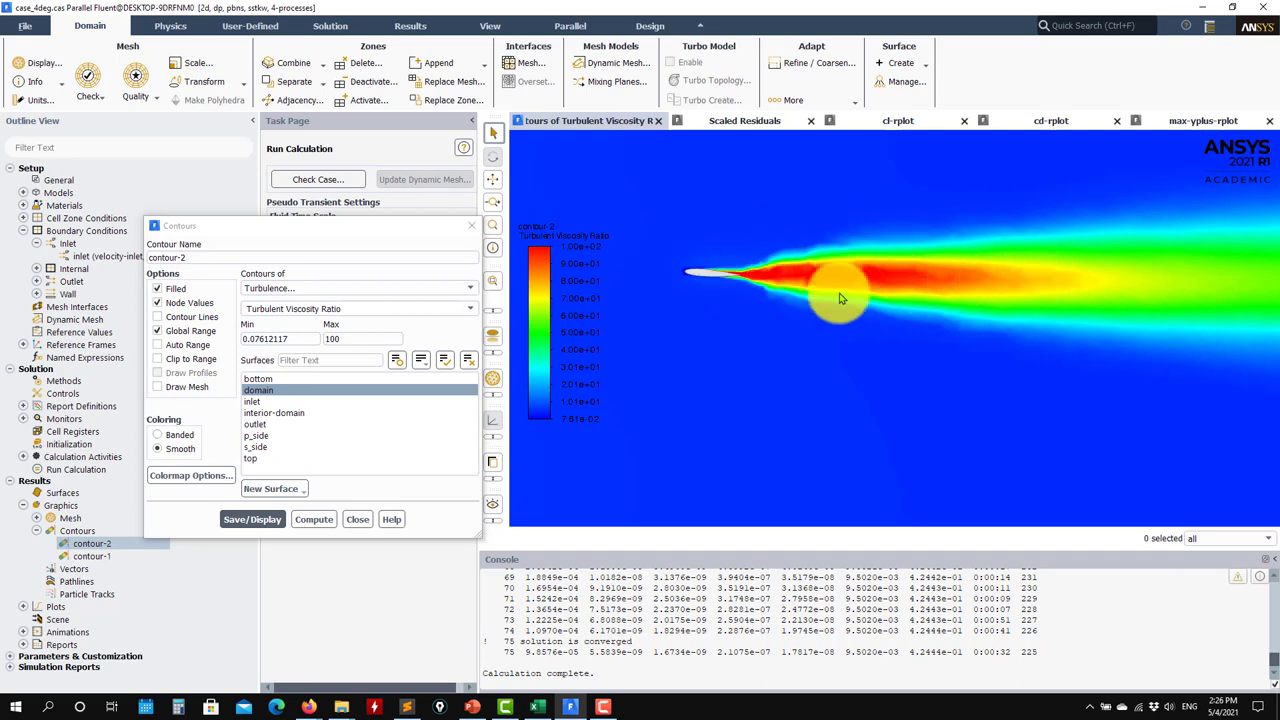
left_click(492, 250)
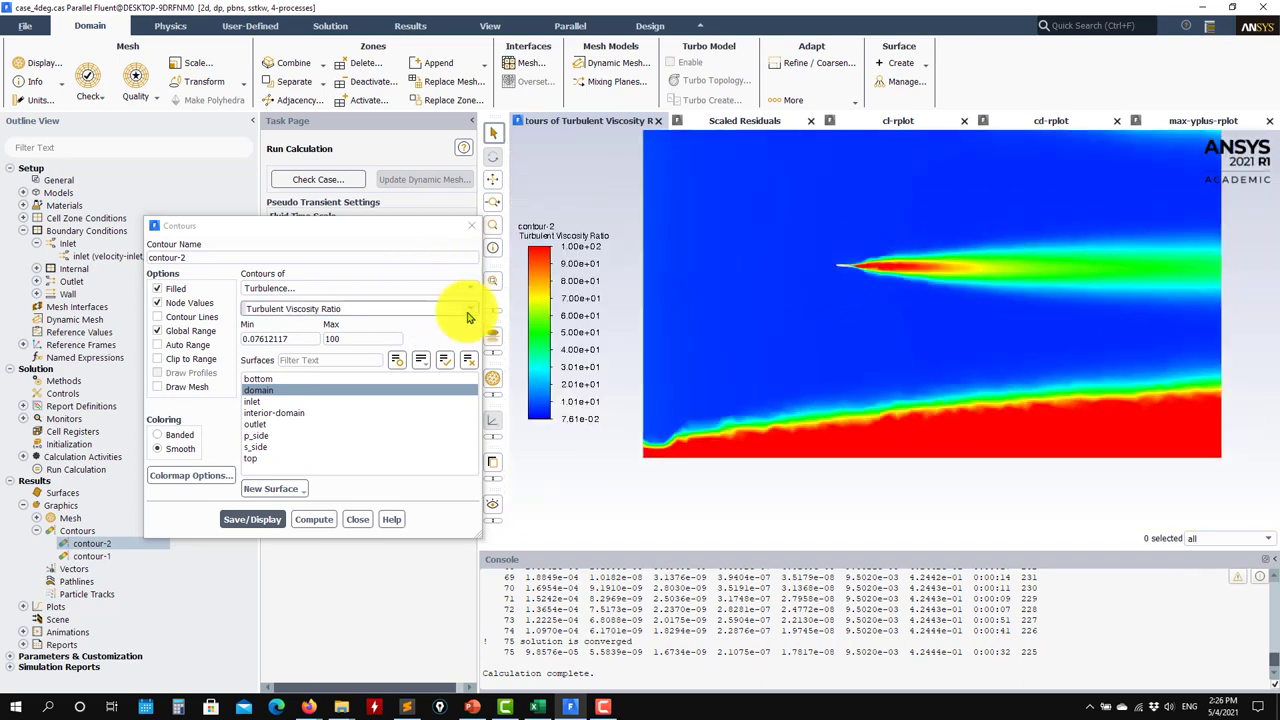
Switch contour-2 back to Turbulent Viscosity, redisplay it with Auto Range enabled and finish editing the contour
left_click(467, 309)
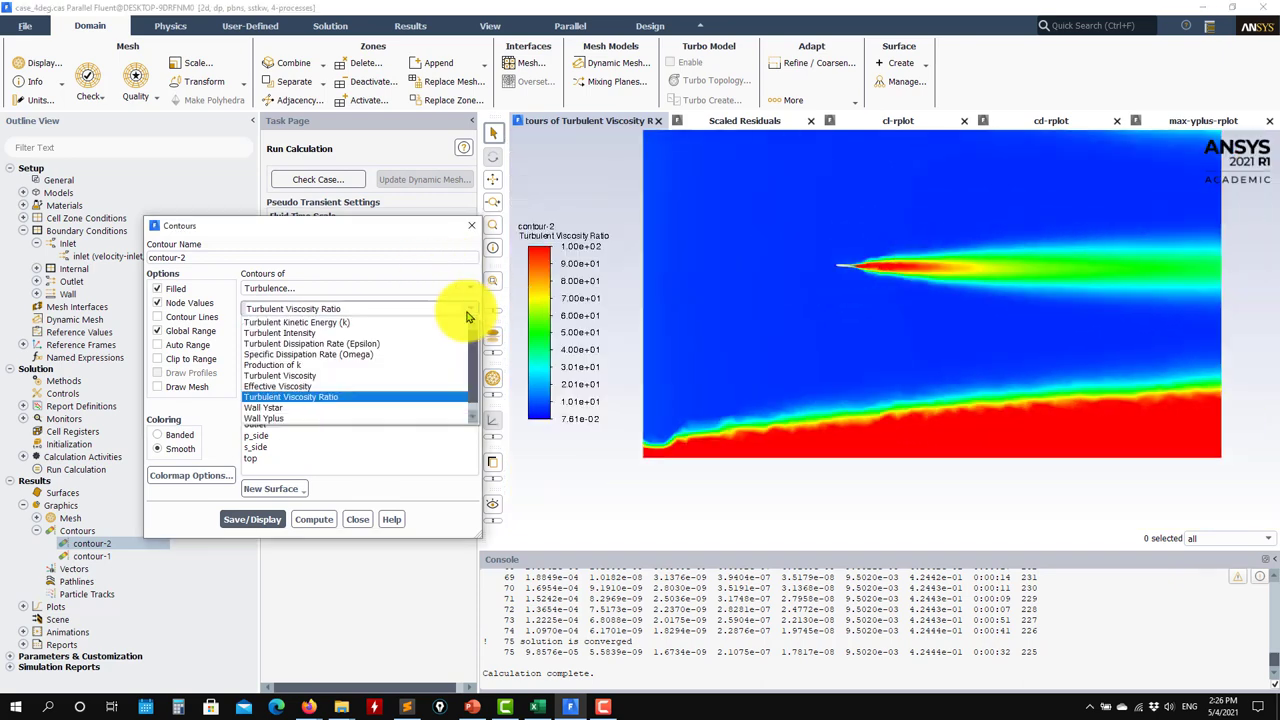
left_click(327, 376)
left_click(252, 519)
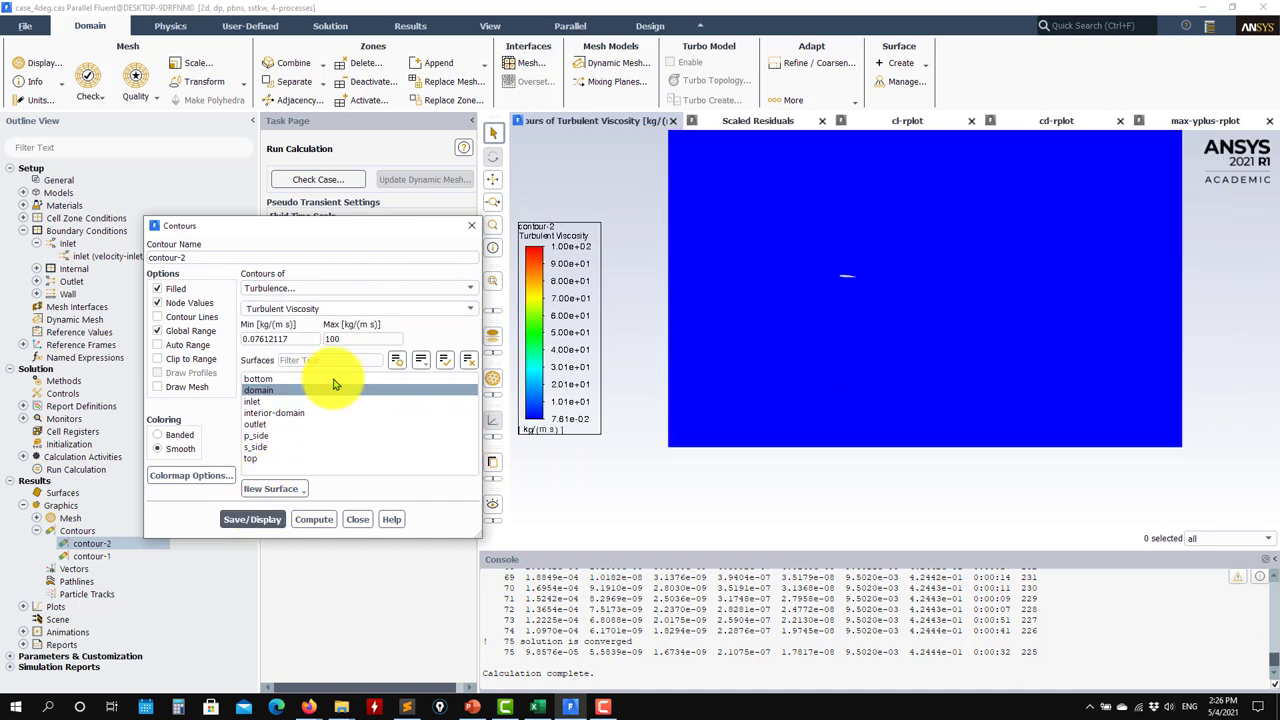
left_click(180, 358)
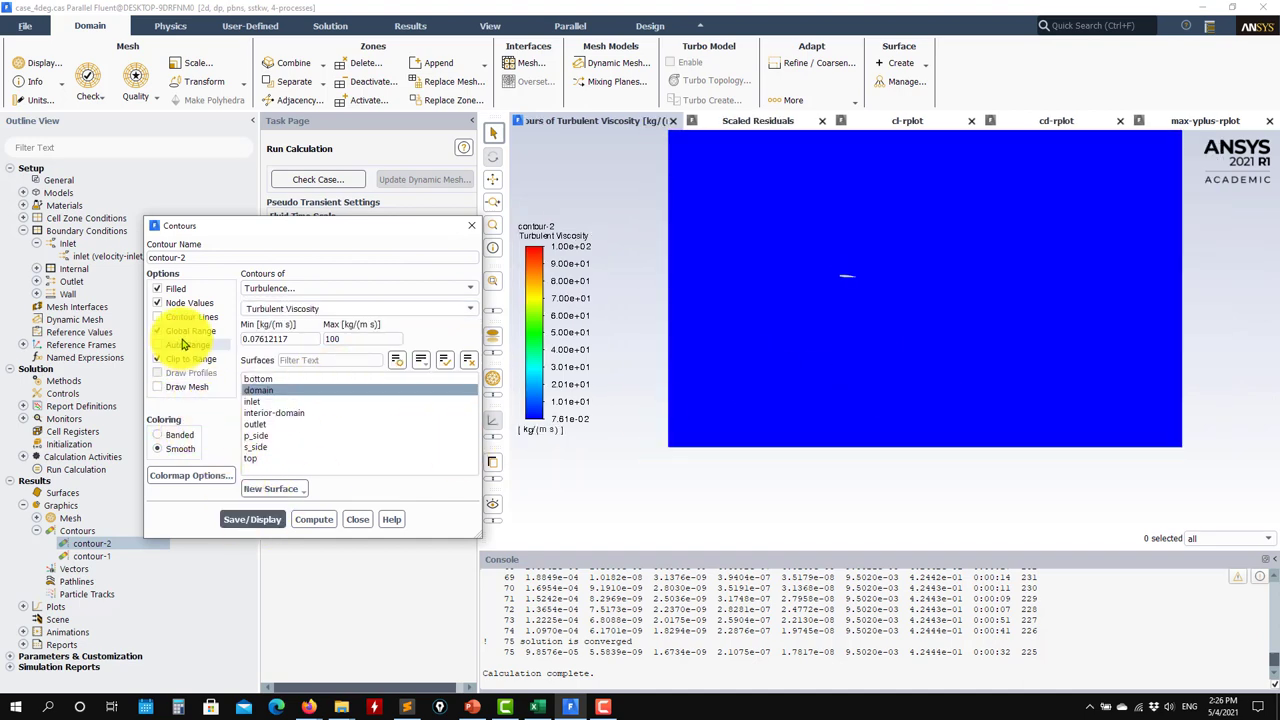
left_click(183, 345)
left_click(252, 519)
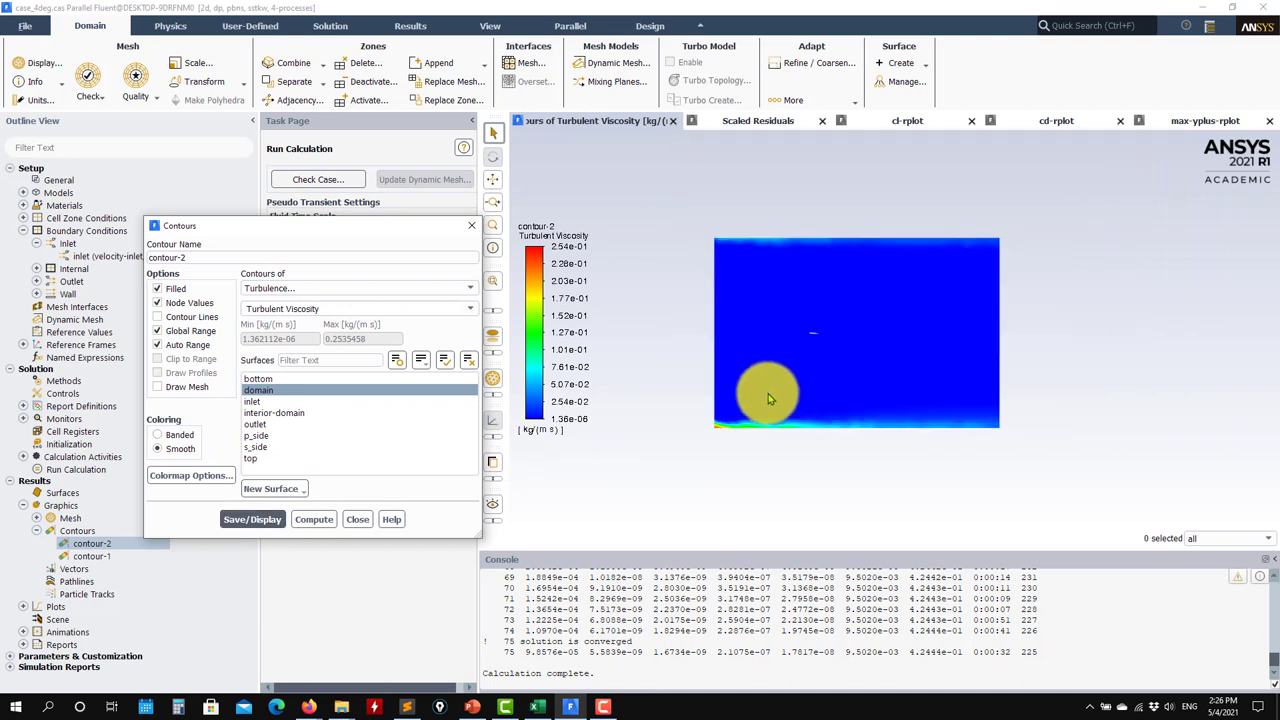
scroll(768, 398, "up", 2)
left_click(357, 519)
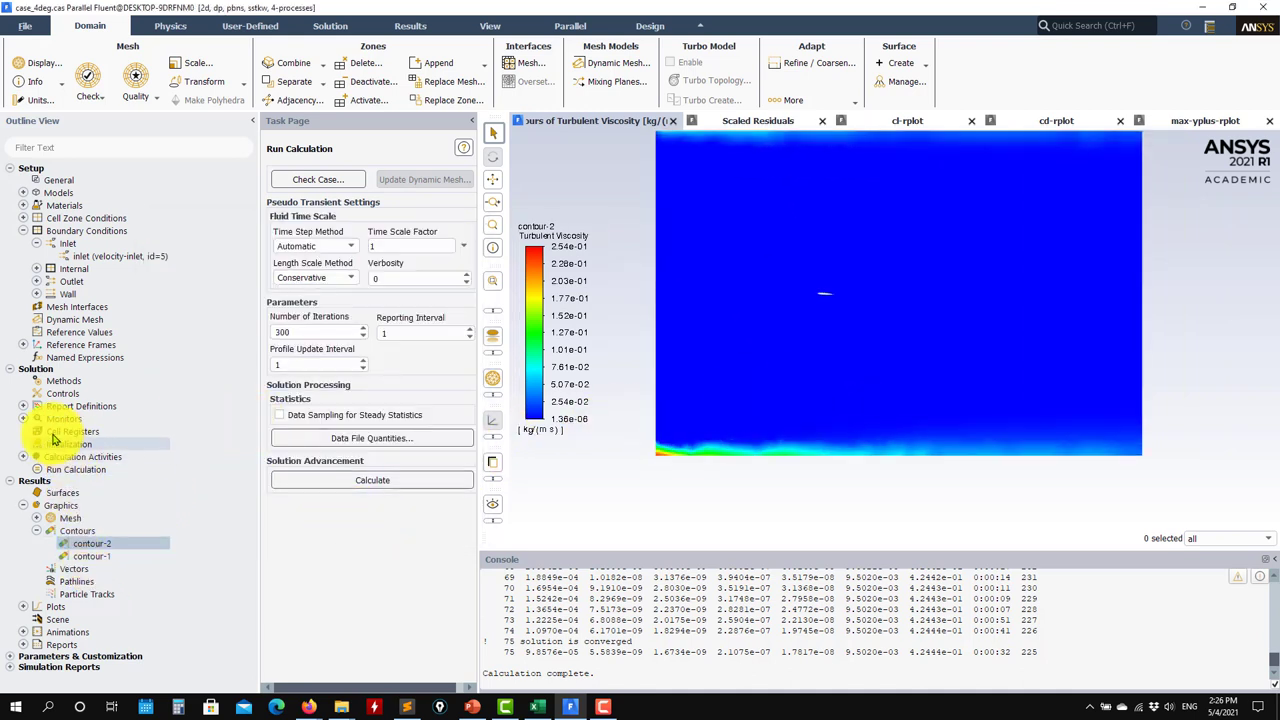
Create an XY plot of Static Pressure along the X direction for the p_side and s_side surfaces
left_click(23, 407)
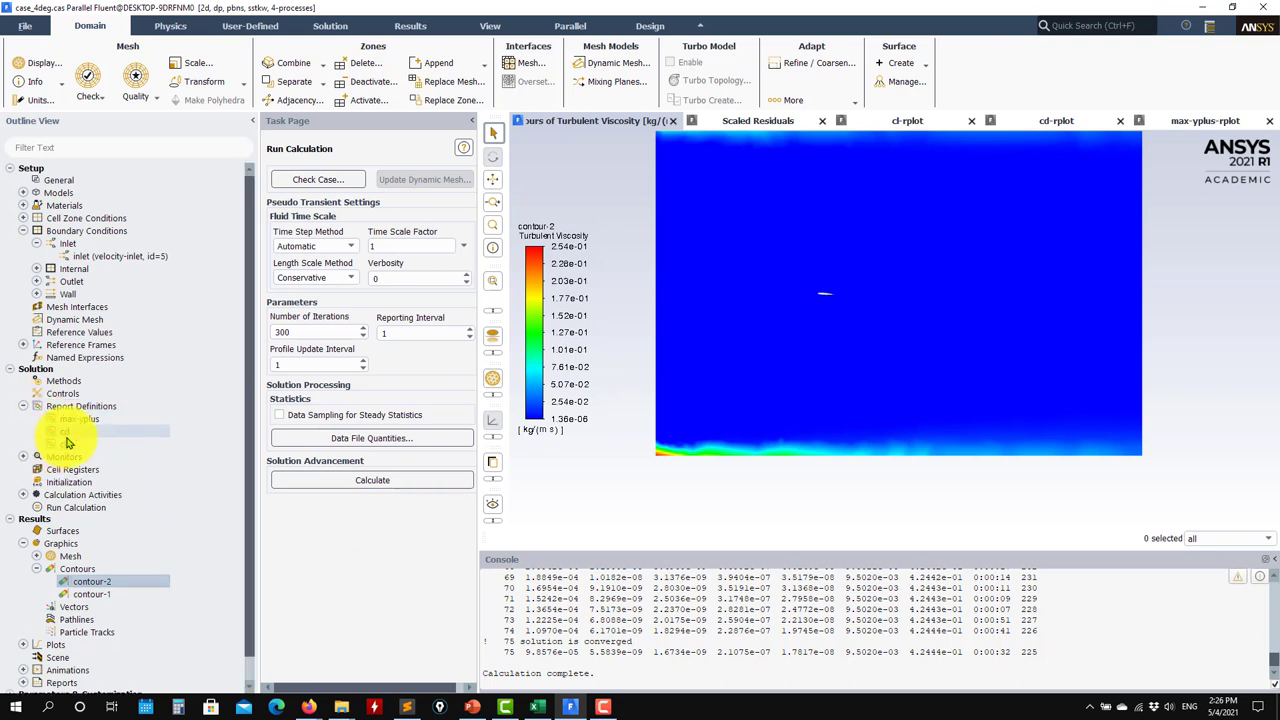
left_click(23, 406)
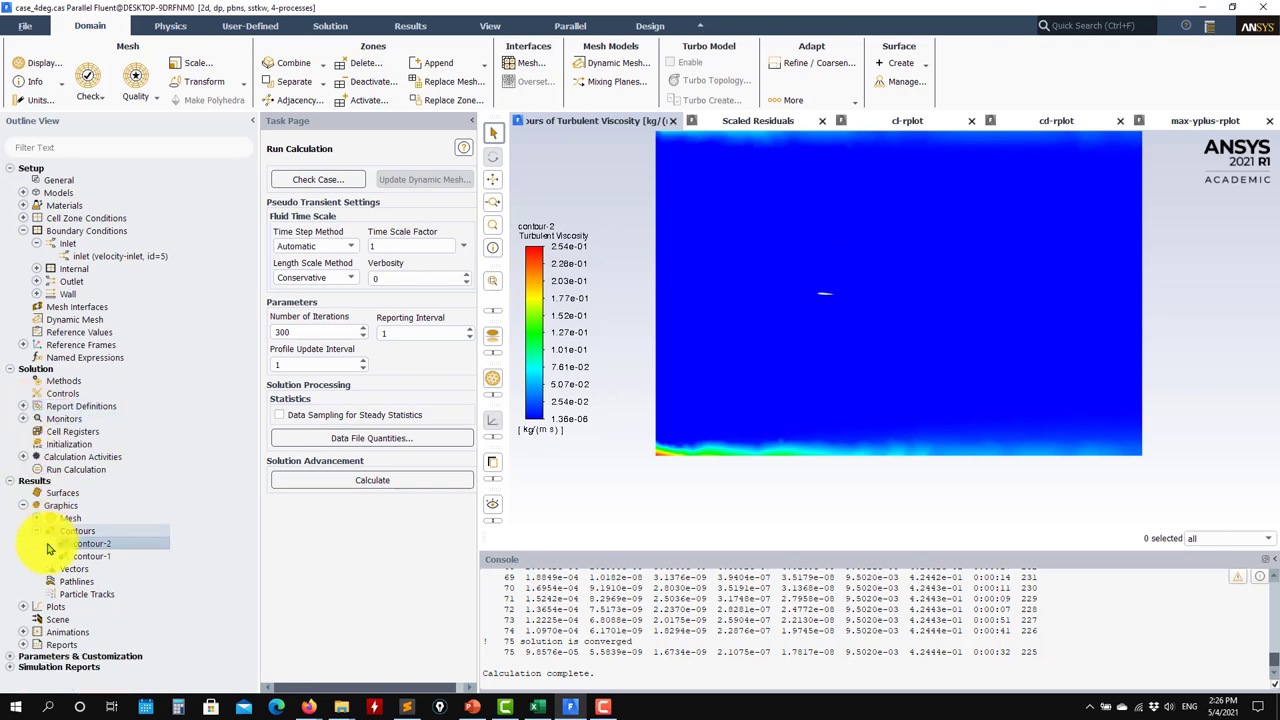
left_click(23, 607)
scroll(70, 610, "down", 2)
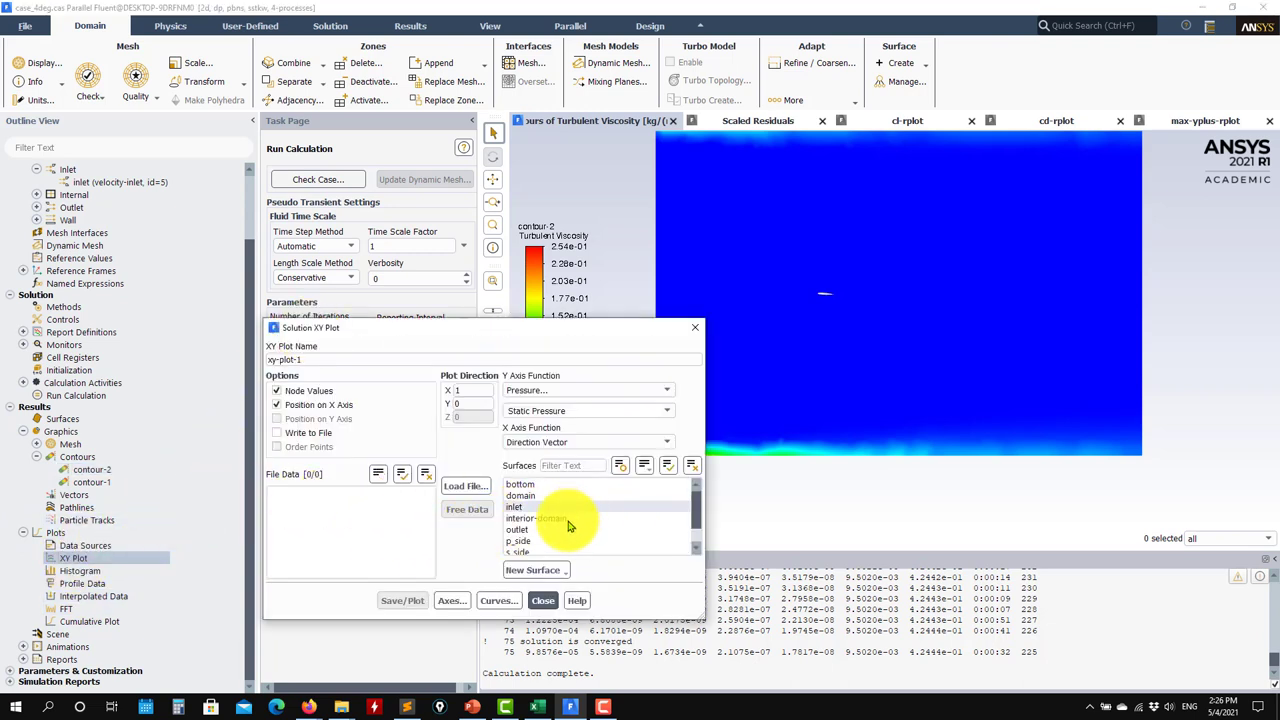
left_click(530, 552)
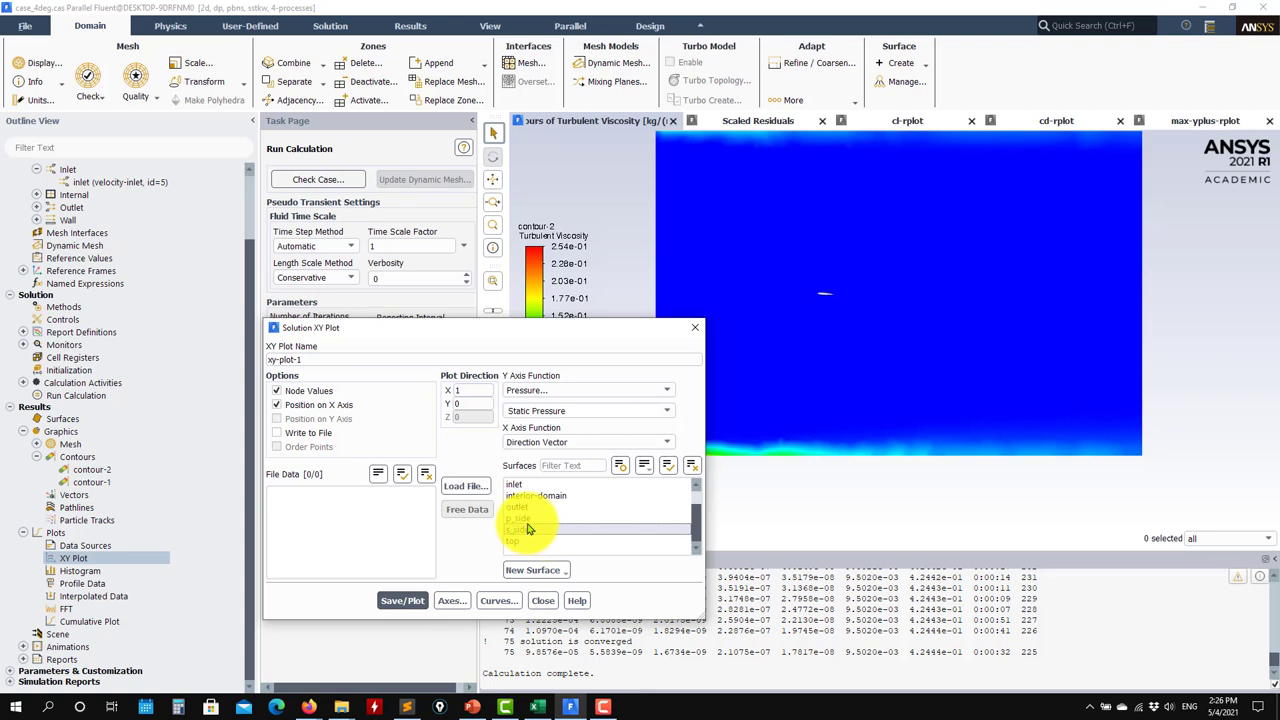
left_click(395, 600)
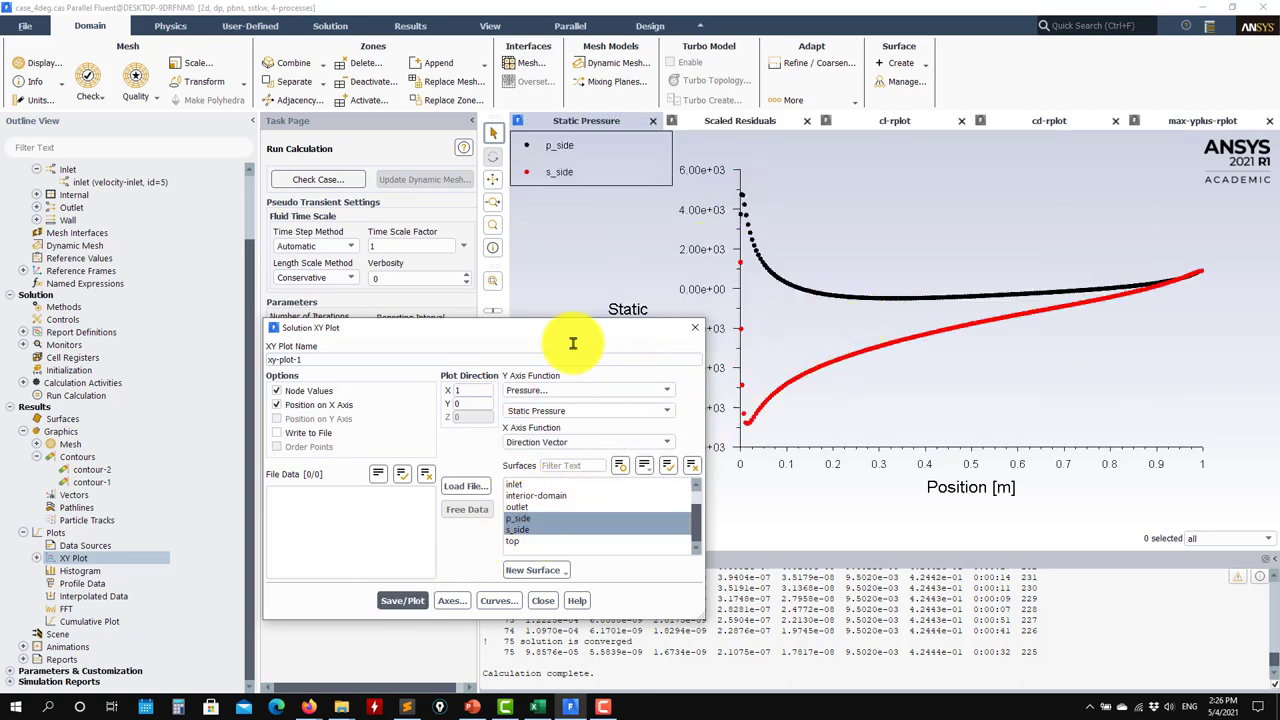
Change the XY plot's Y axis function to Pressure Coefficient and replot both airfoil surfaces
left_click_drag(534, 336, 341, 228)
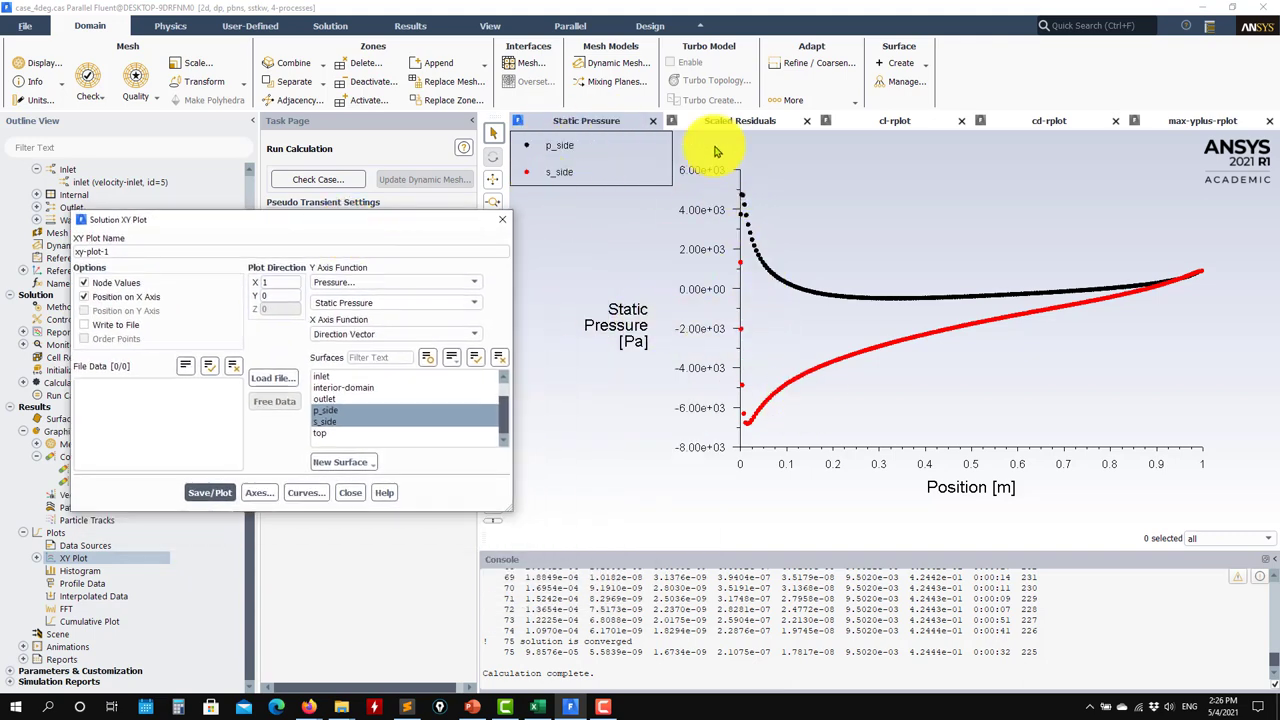
left_click(468, 302)
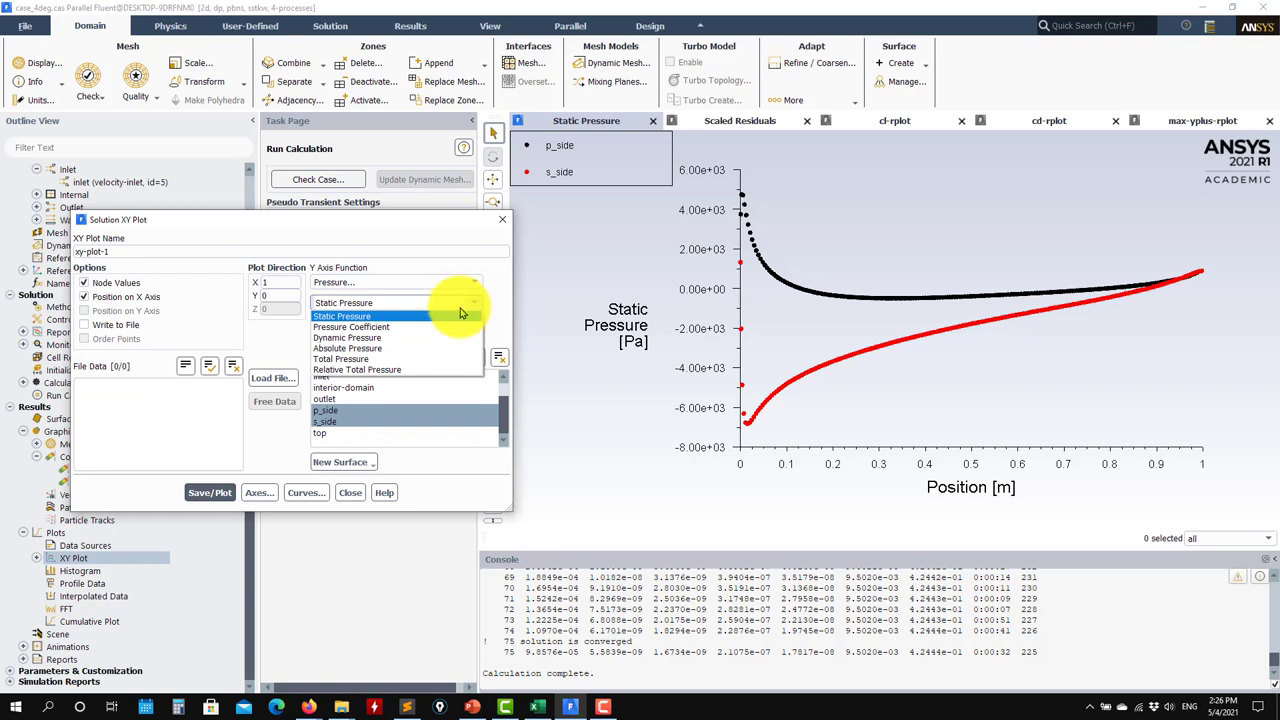
left_click(378, 328)
left_click(207, 493)
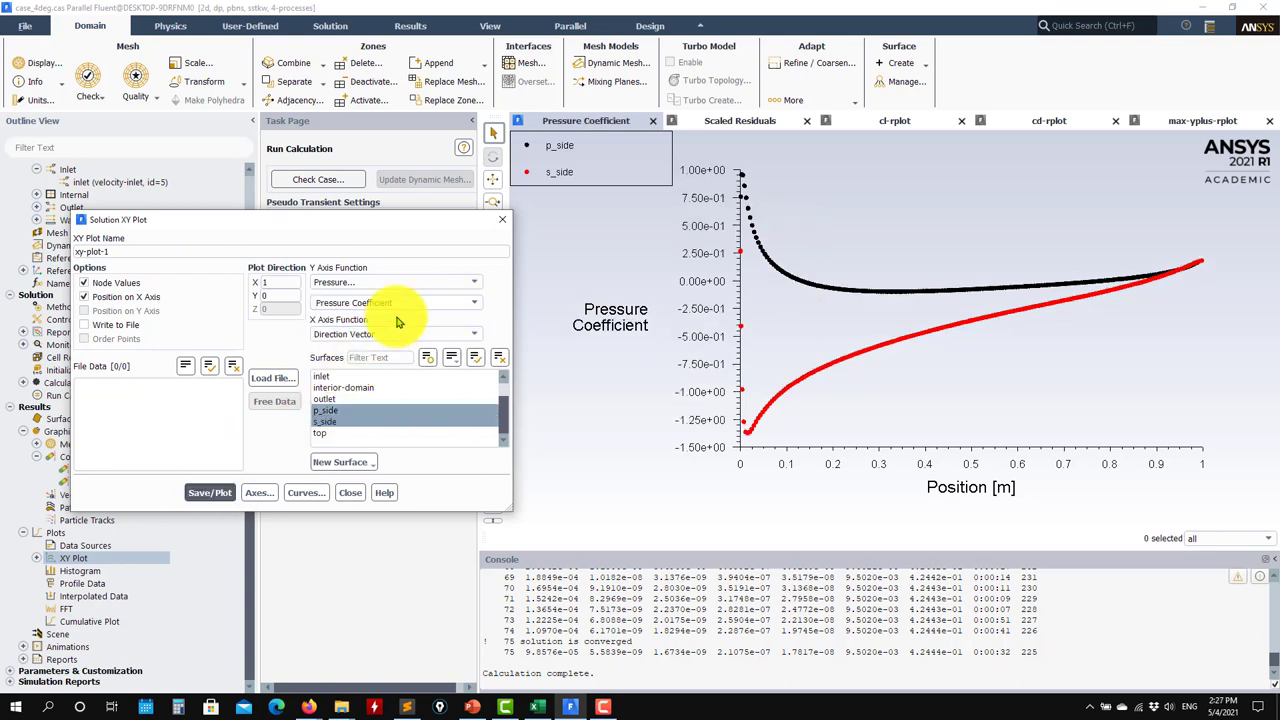
Change the XY plot's Y axis function to Turbulence, Wall Yplus, replot the p_side and s_side surfaces and close the plot setup
left_click(470, 288)
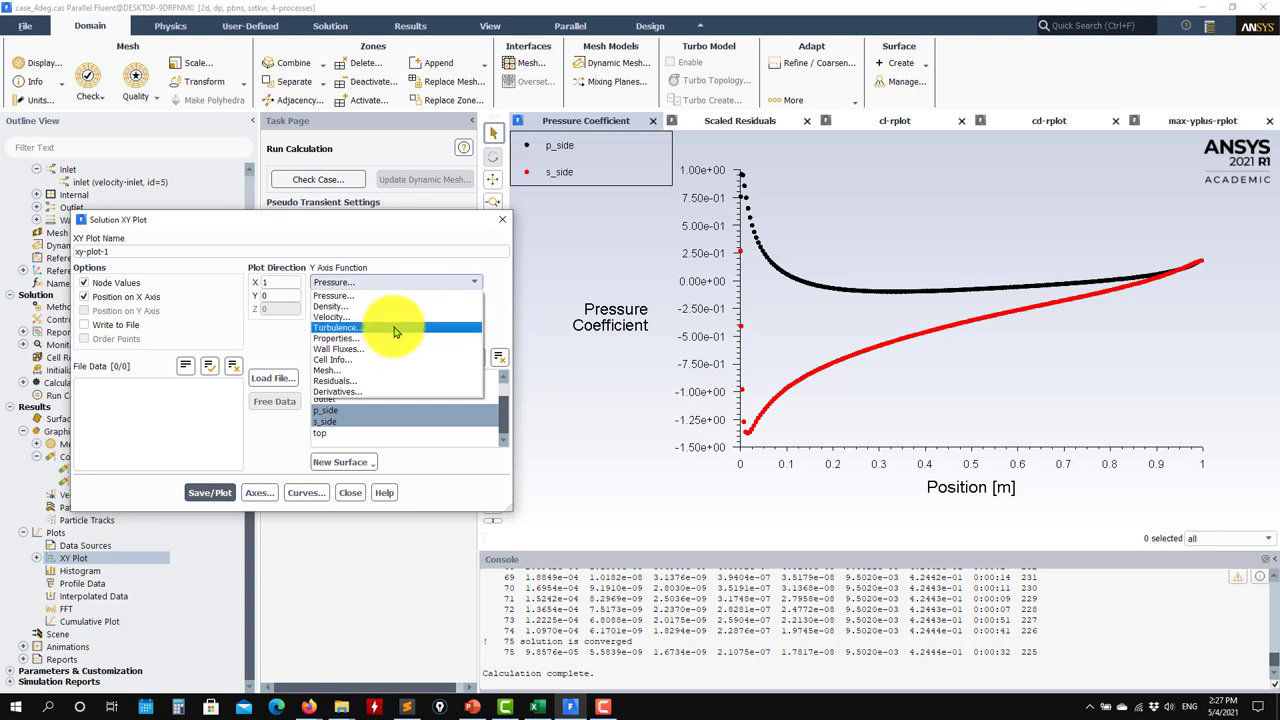
left_click(405, 328)
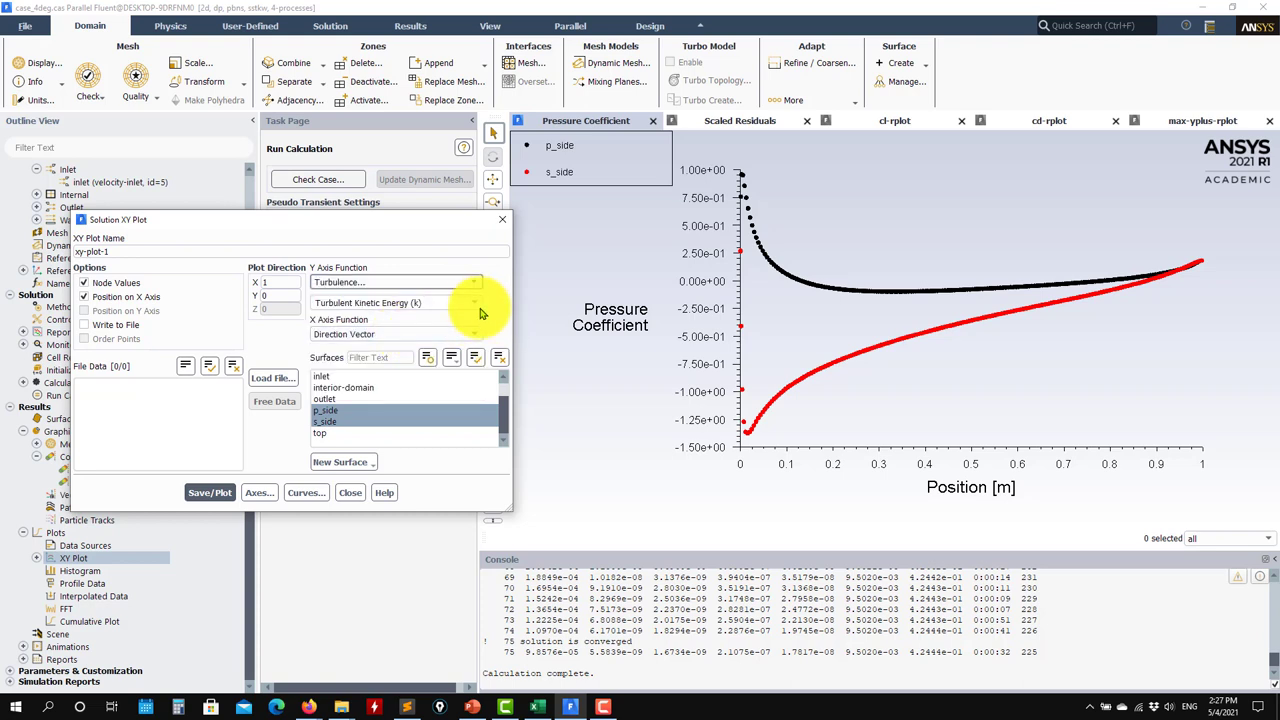
left_click(477, 310)
left_click(337, 406)
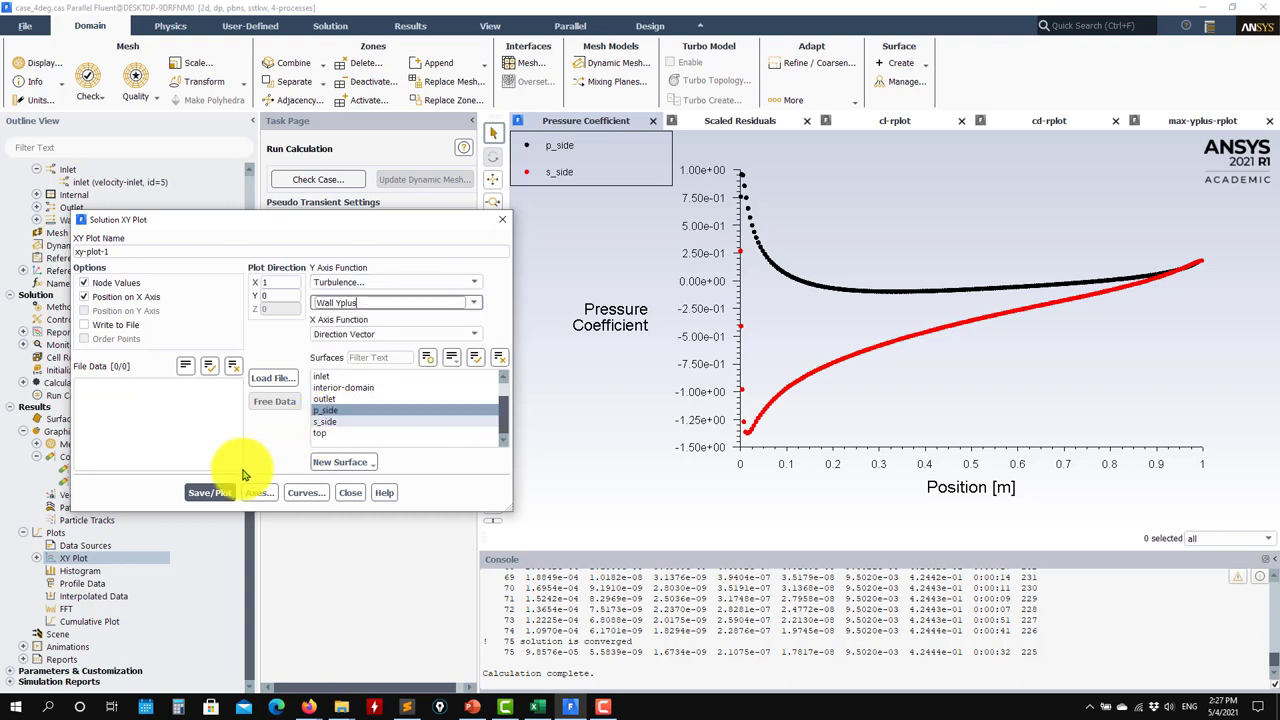
left_click(213, 490)
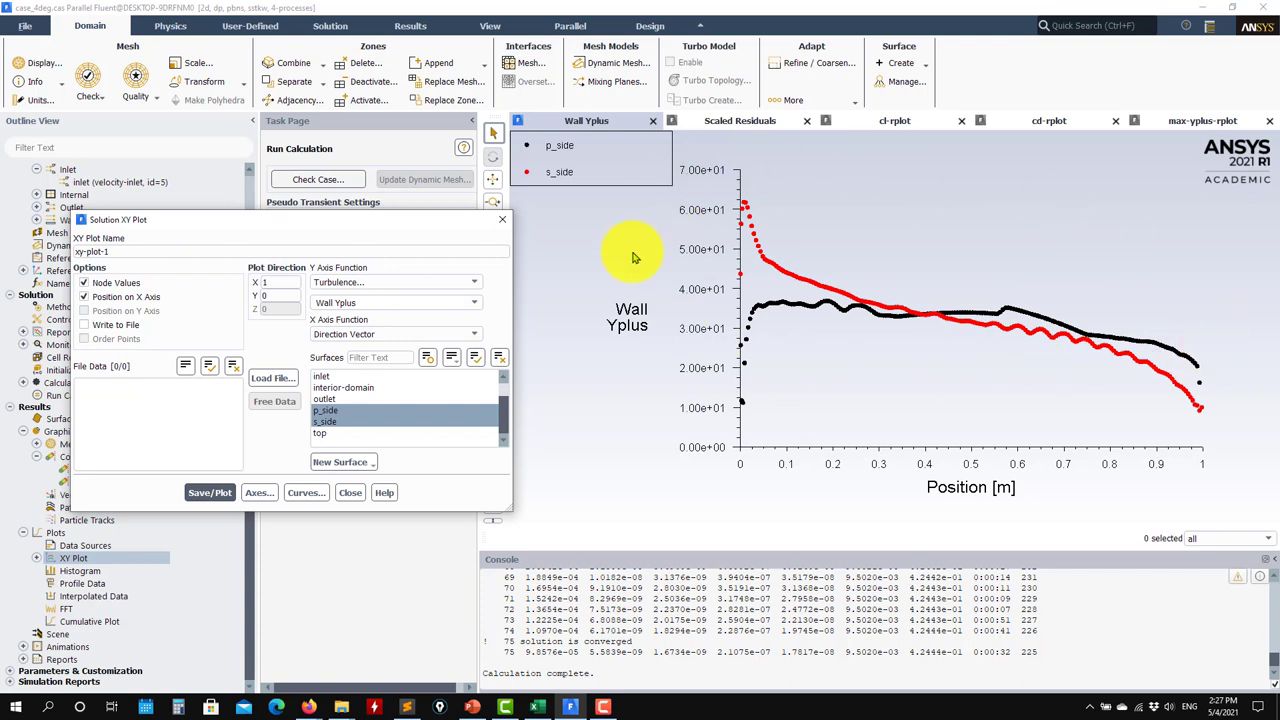
left_click(350, 492)
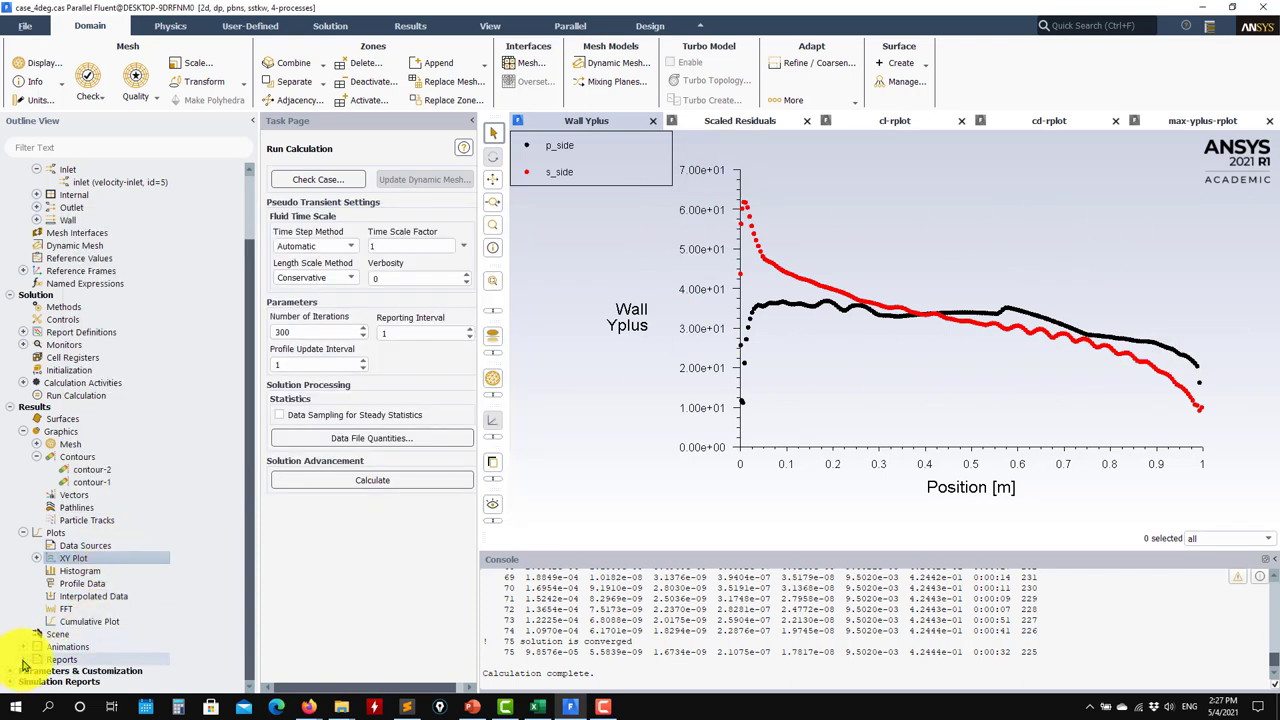
Set up a Surface Integrals report of type Facet Average on the p_side and s_side surfaces
scroll(44, 640, "down", 2)
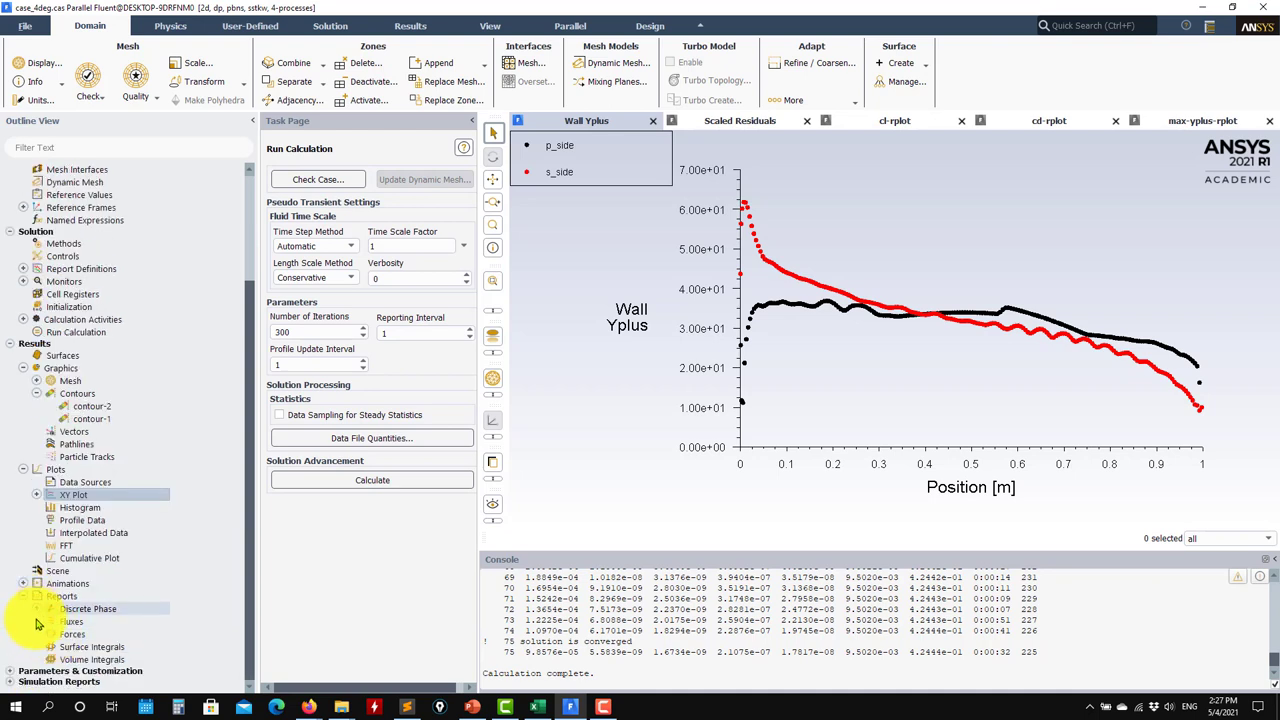
double_click(140, 646)
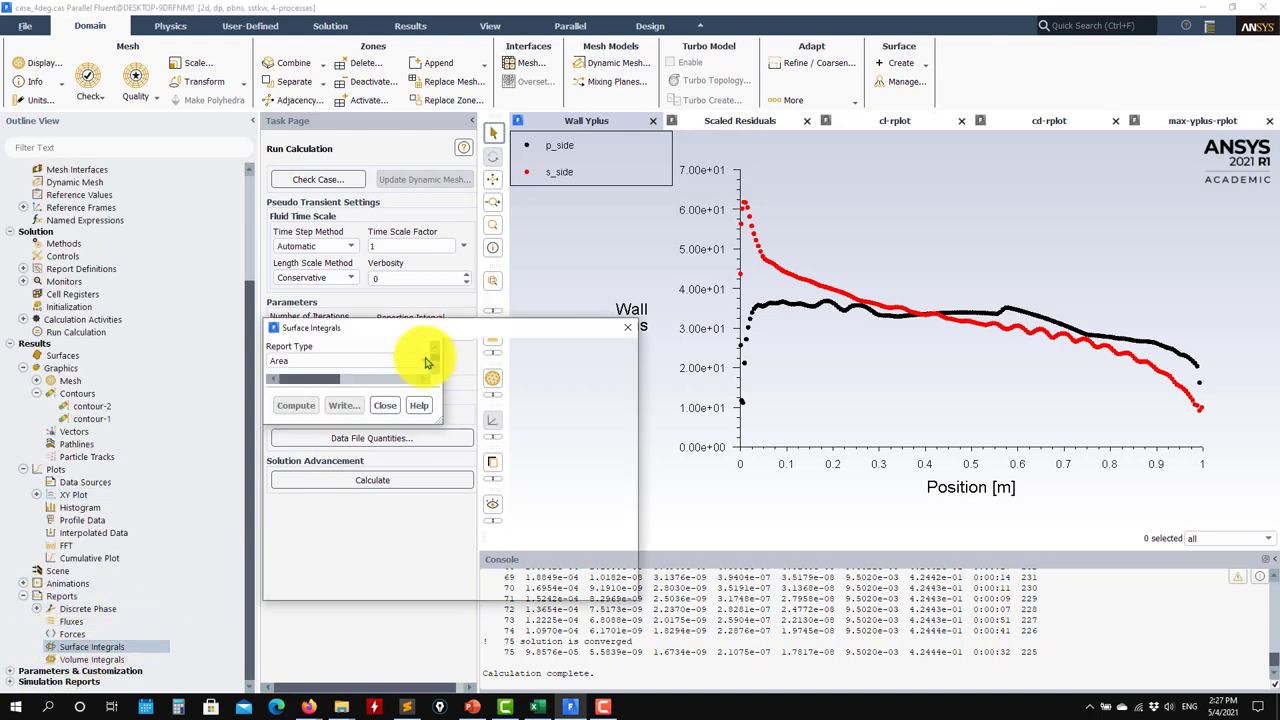
left_click(476, 483, "ctrl")
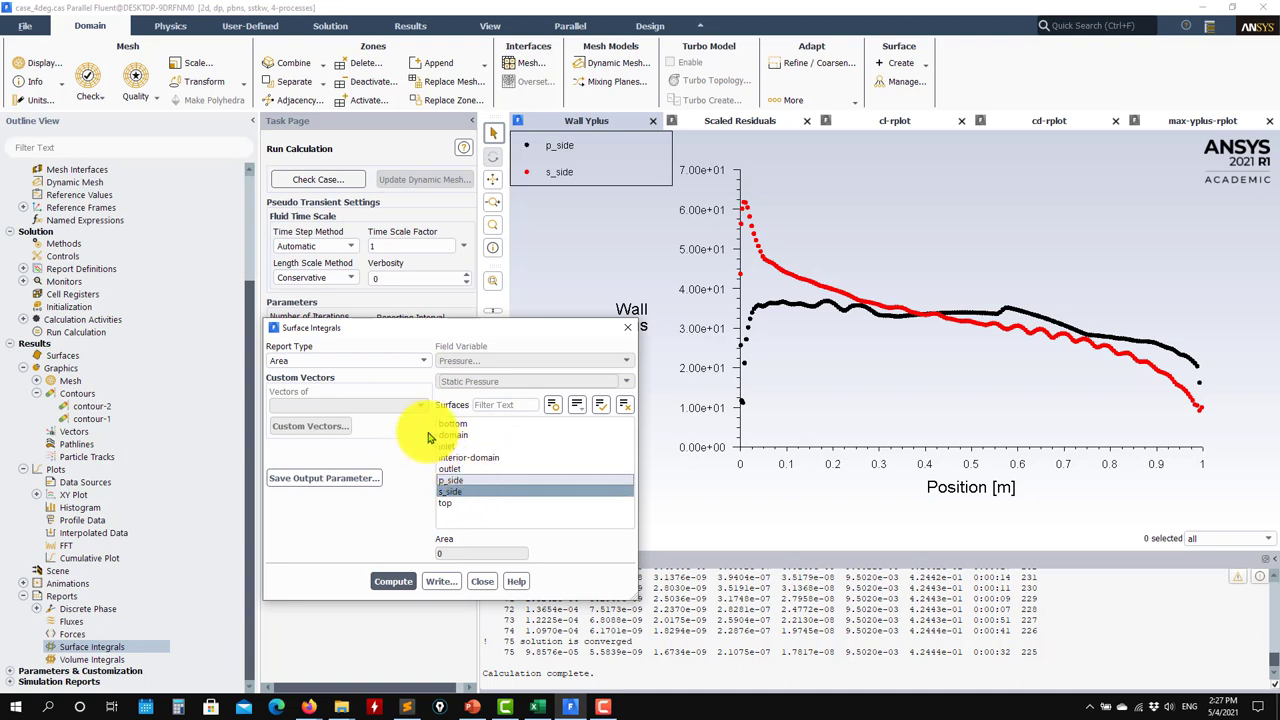
left_click(410, 360)
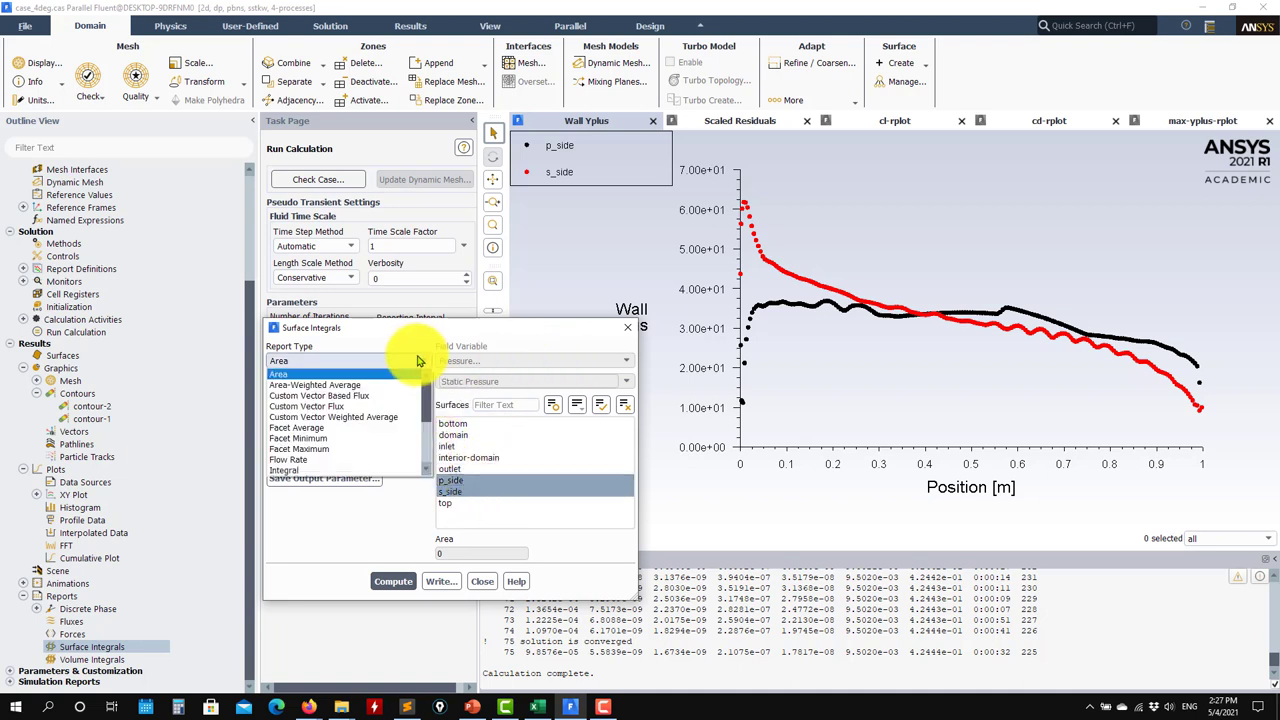
left_click(329, 427)
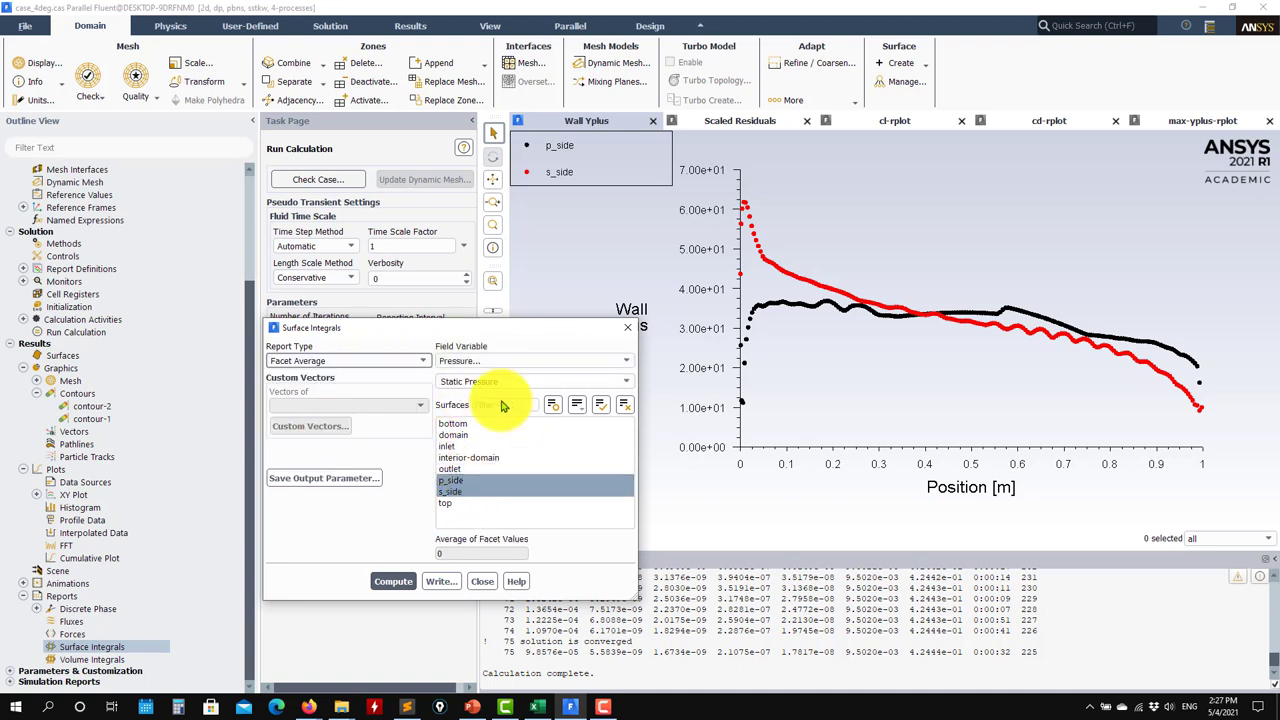
Set the field variable to Turbulence, Wall Yplus, compute the facet average, check the net value and close the report
left_click(629, 362)
left_click(464, 406)
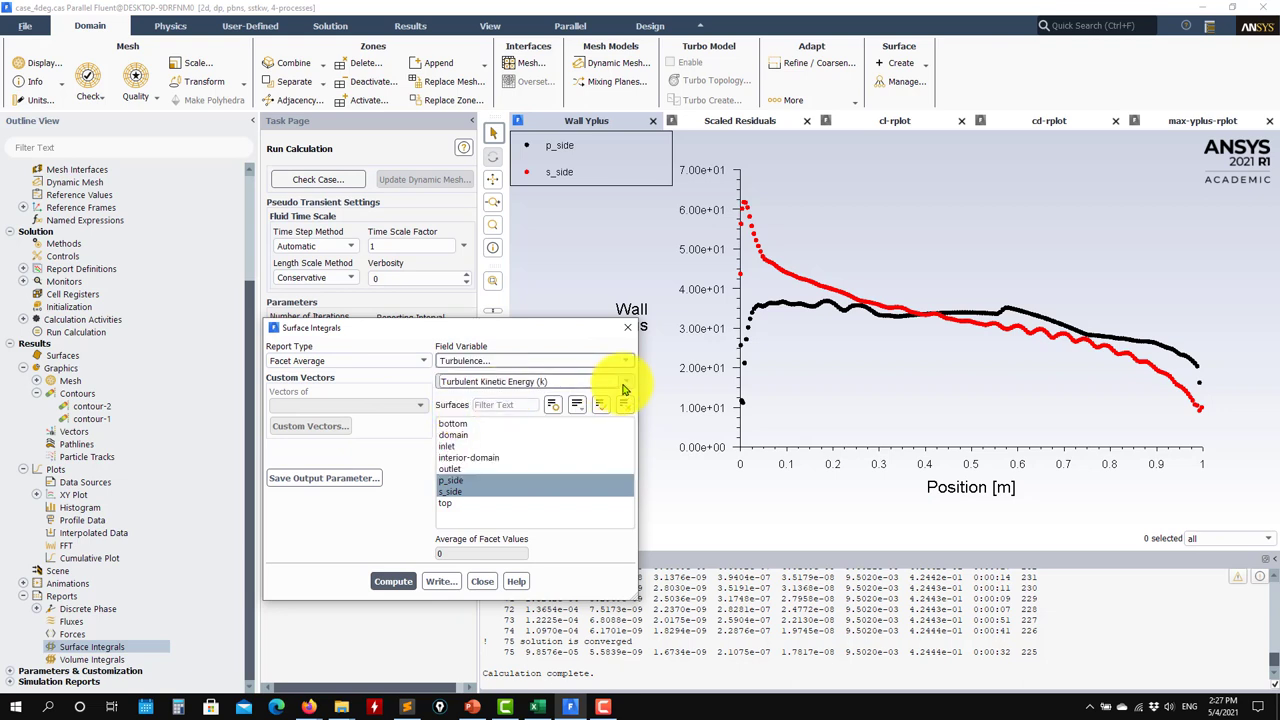
left_click(623, 389)
left_click(470, 452)
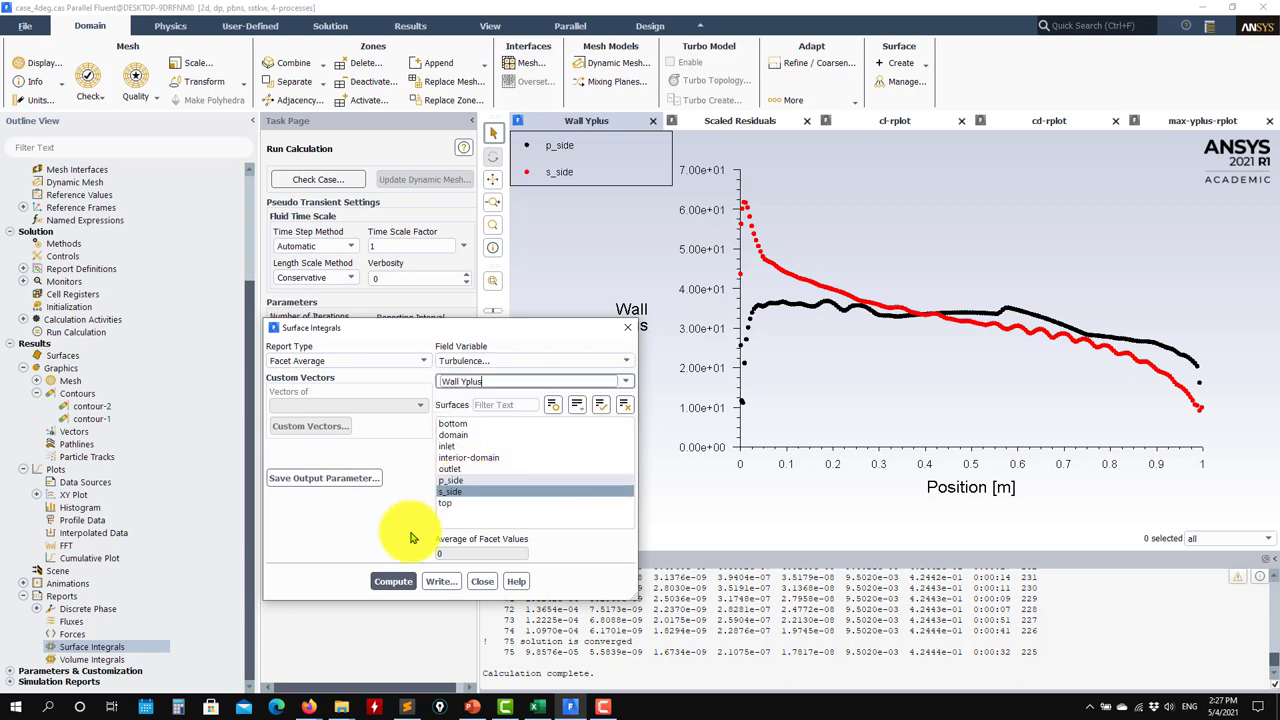
left_click(390, 582)
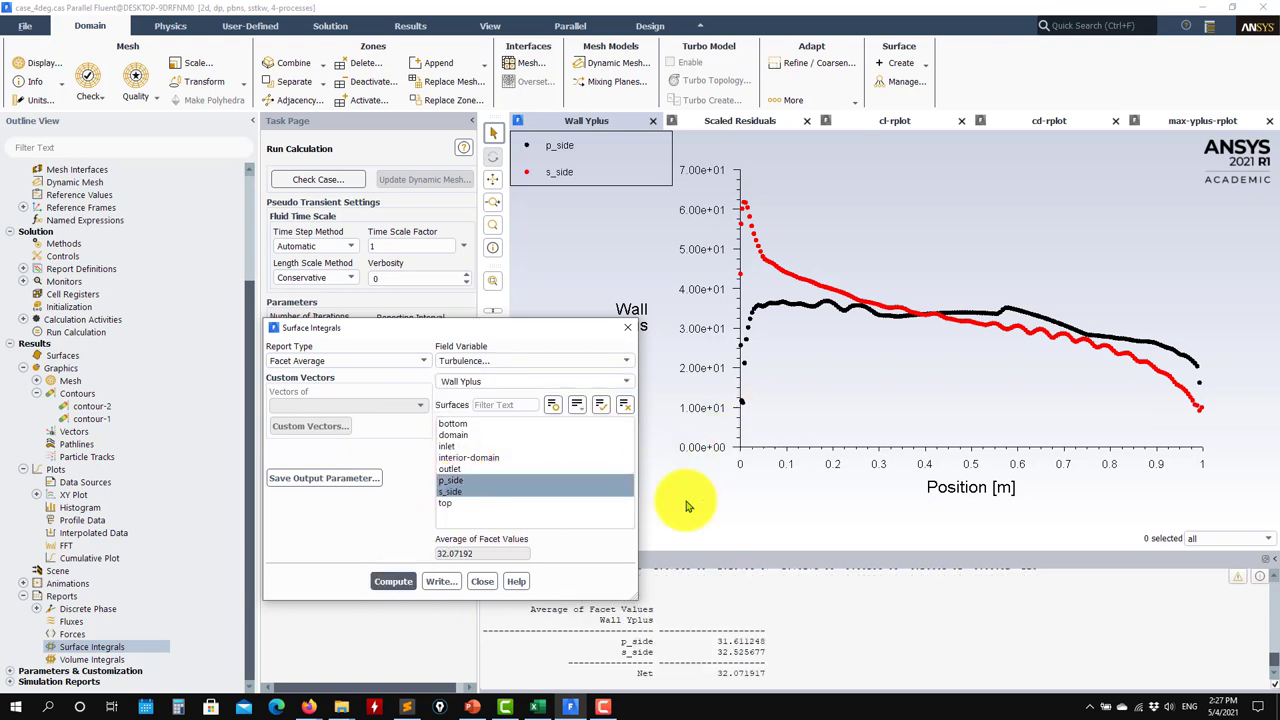
double_click(708, 673)
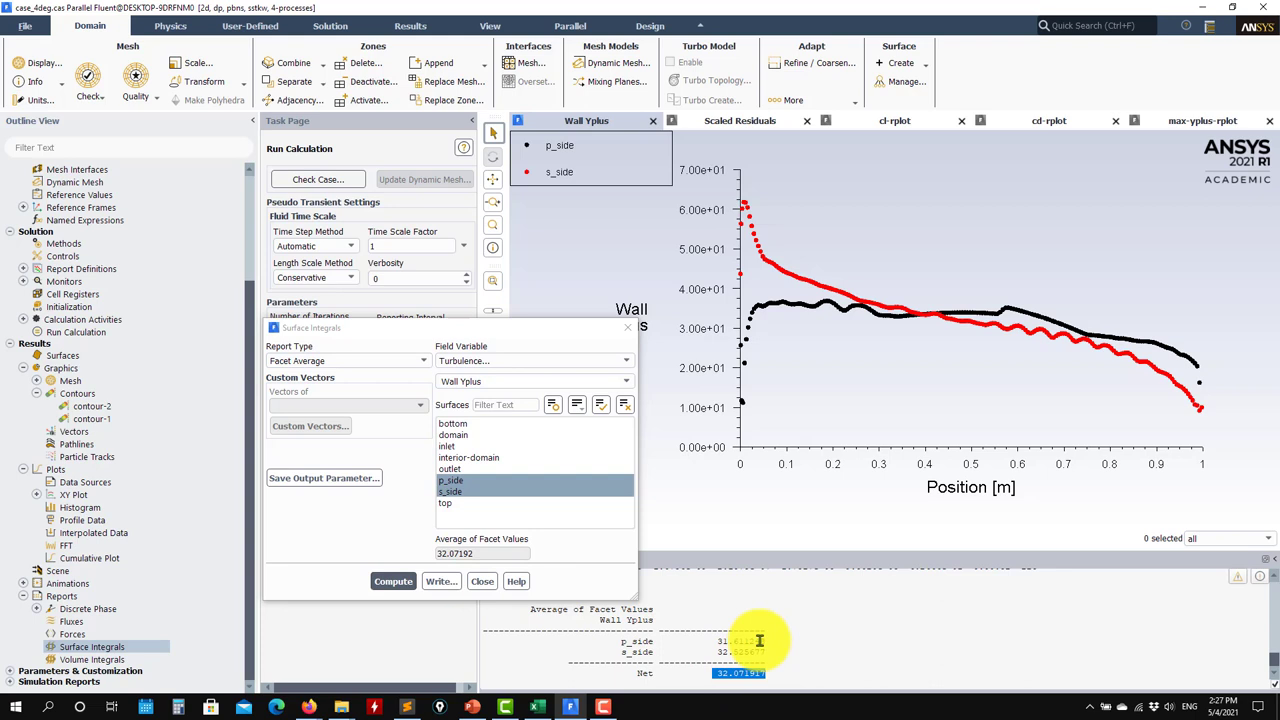
left_click(481, 582)
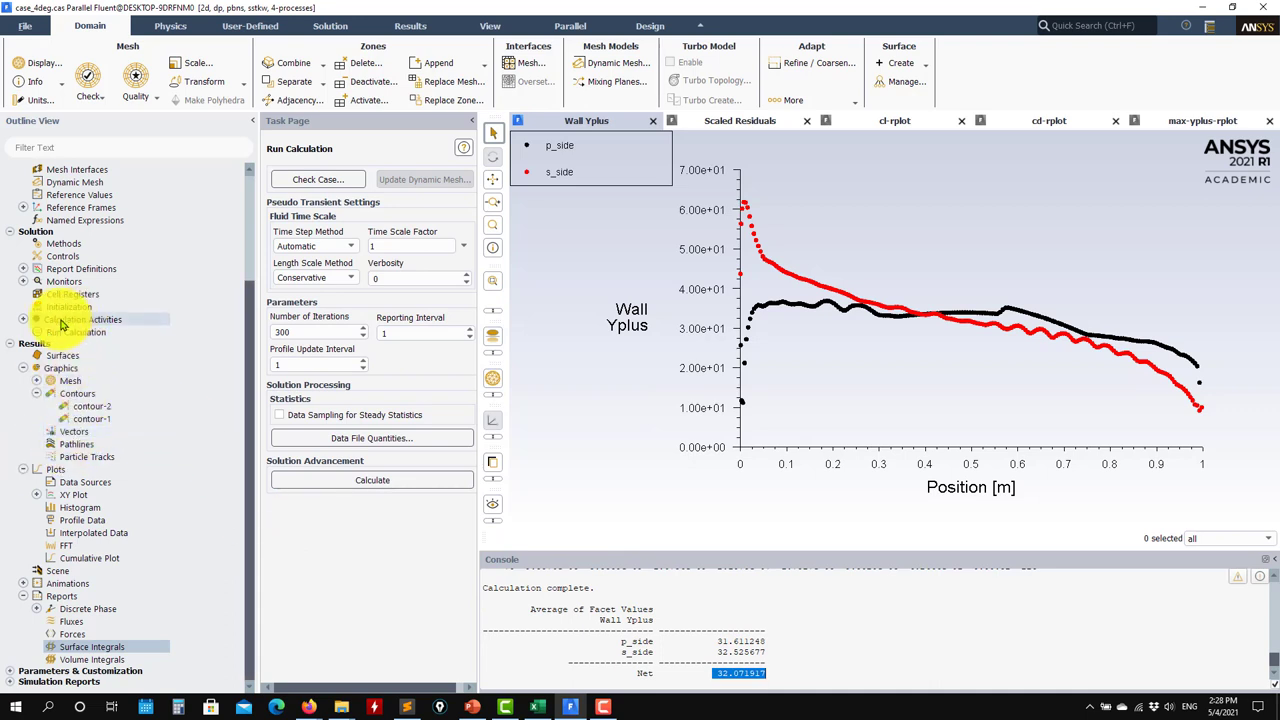
Print a Forces report for p_side and s_side along direction vector X 1, Y 0 and inspect the total coefficient
left_click(23, 269)
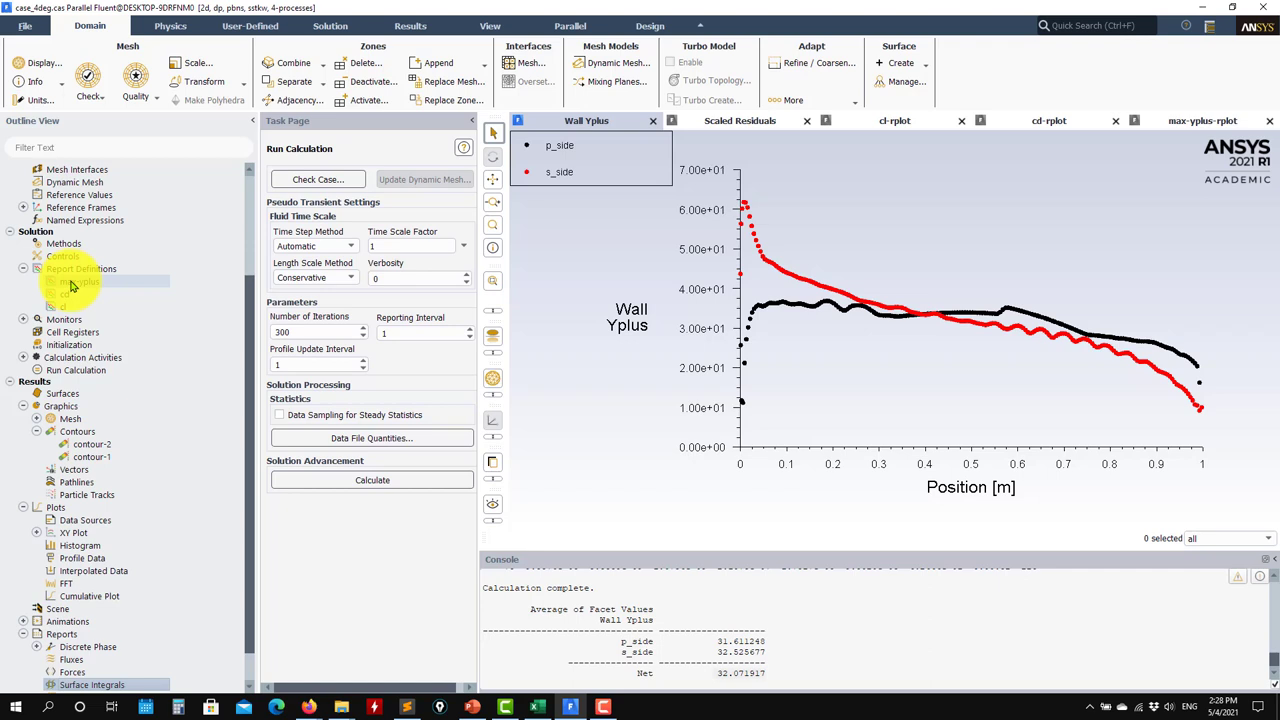
left_click(23, 269)
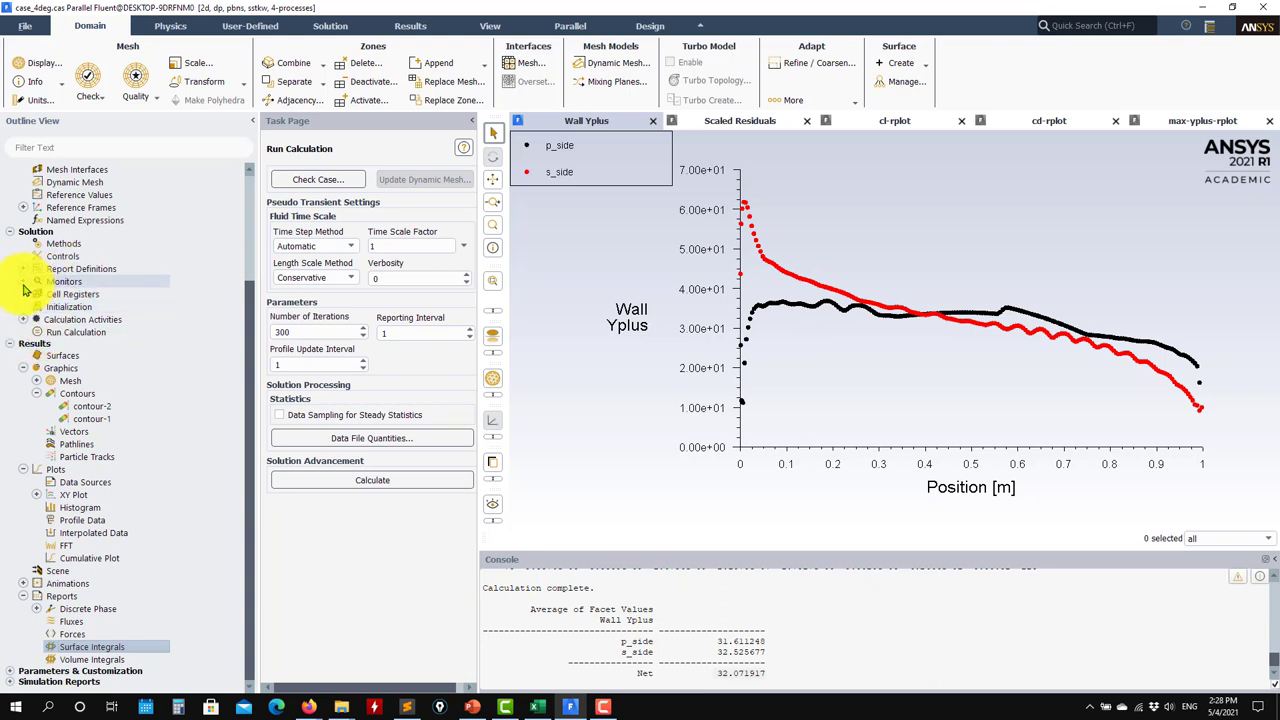
double_click(74, 634)
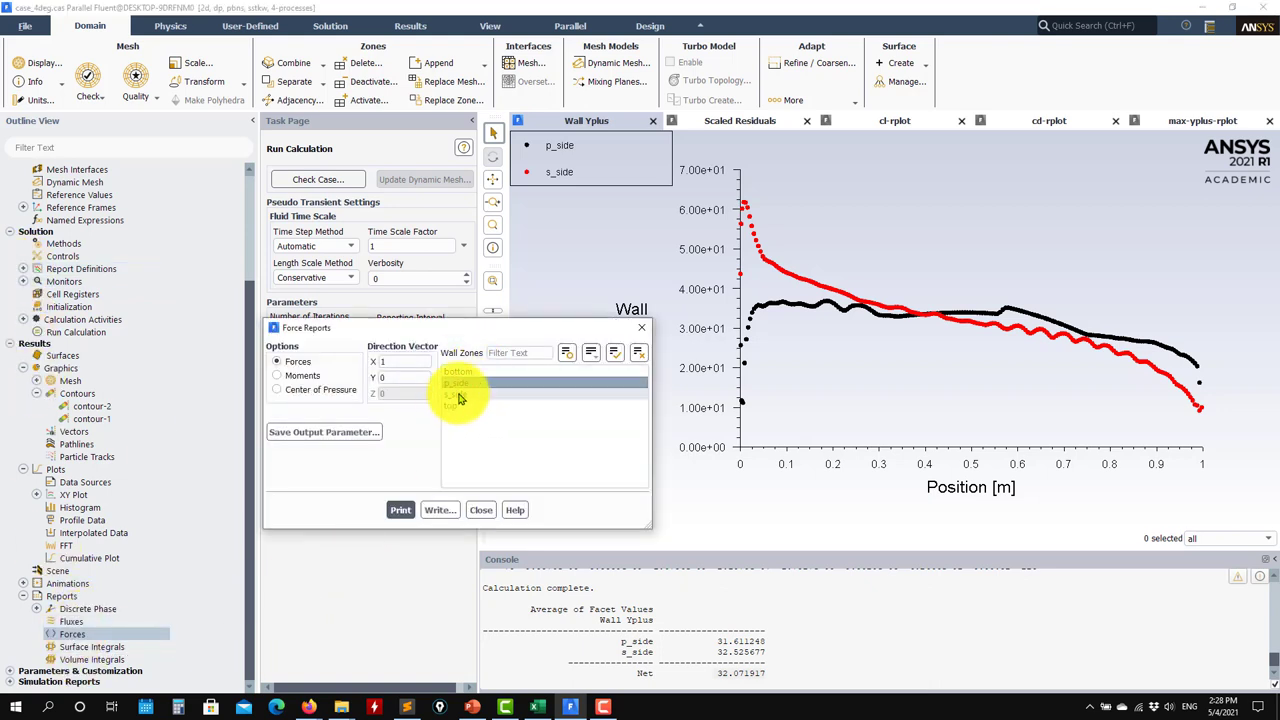
left_click(400, 510)
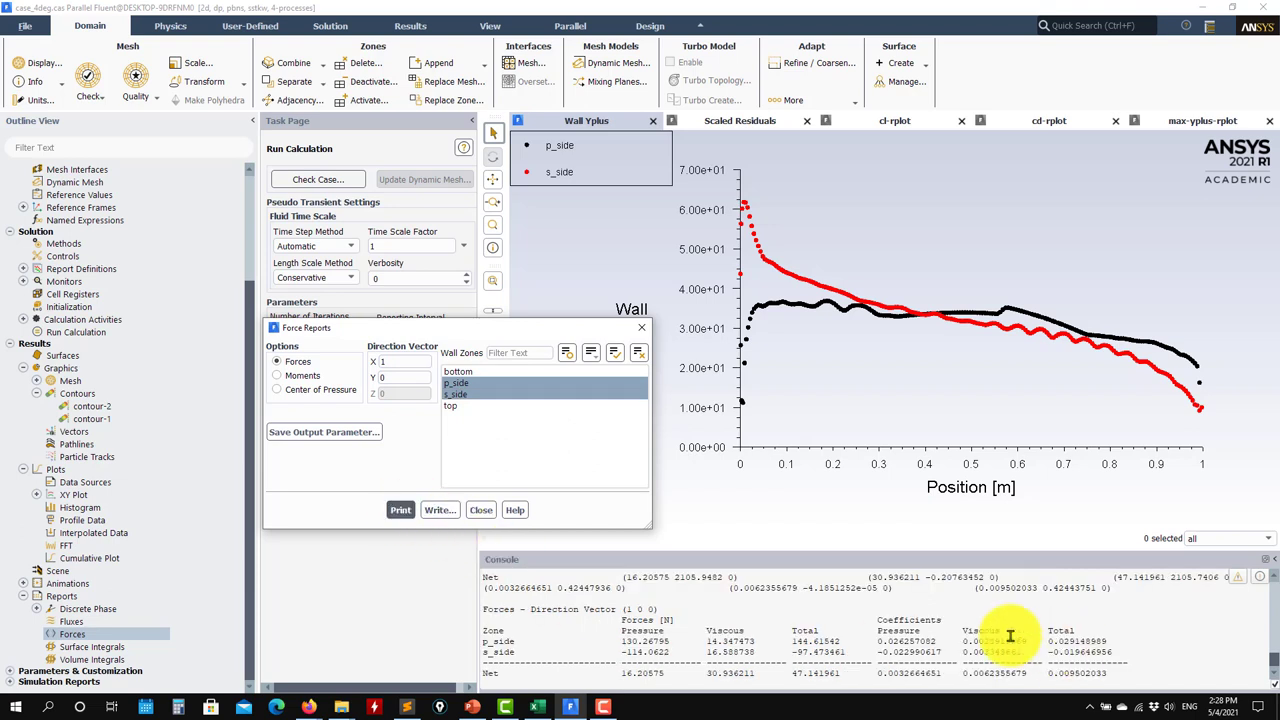
left_click(1125, 675)
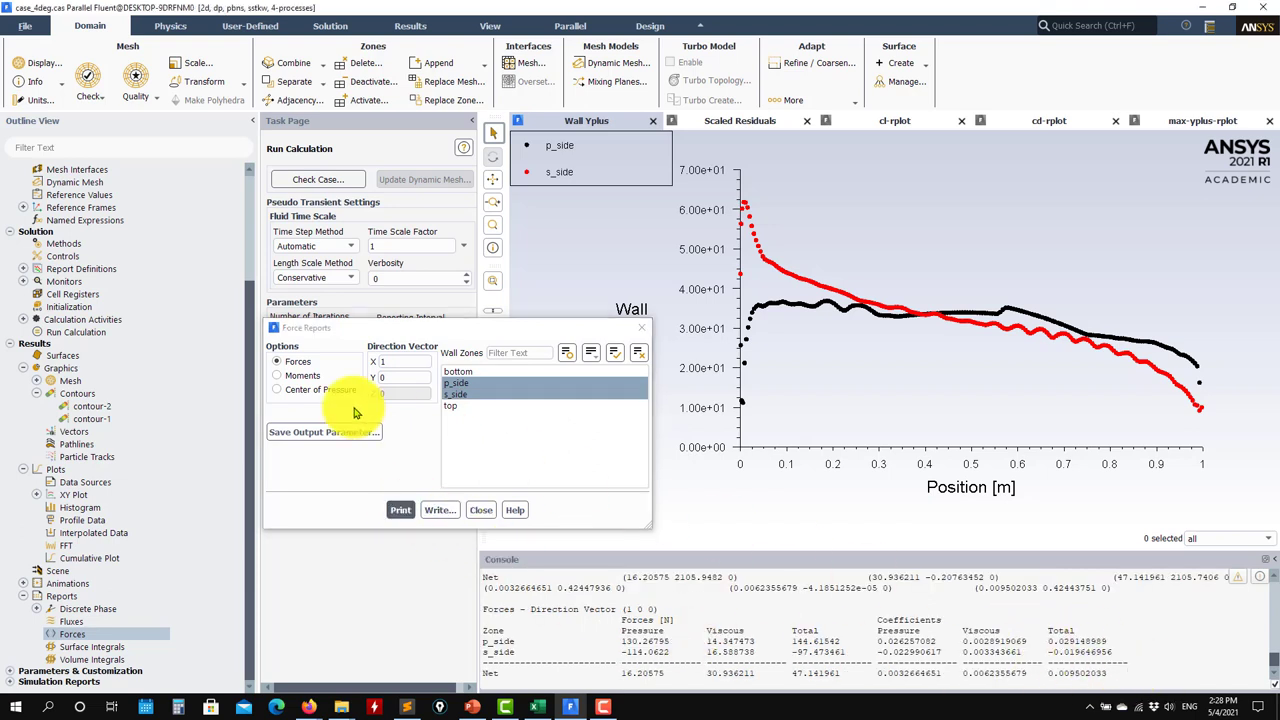
Open the cd report definition and compute the drag coefficient for p_side and s_side
left_click(23, 269)
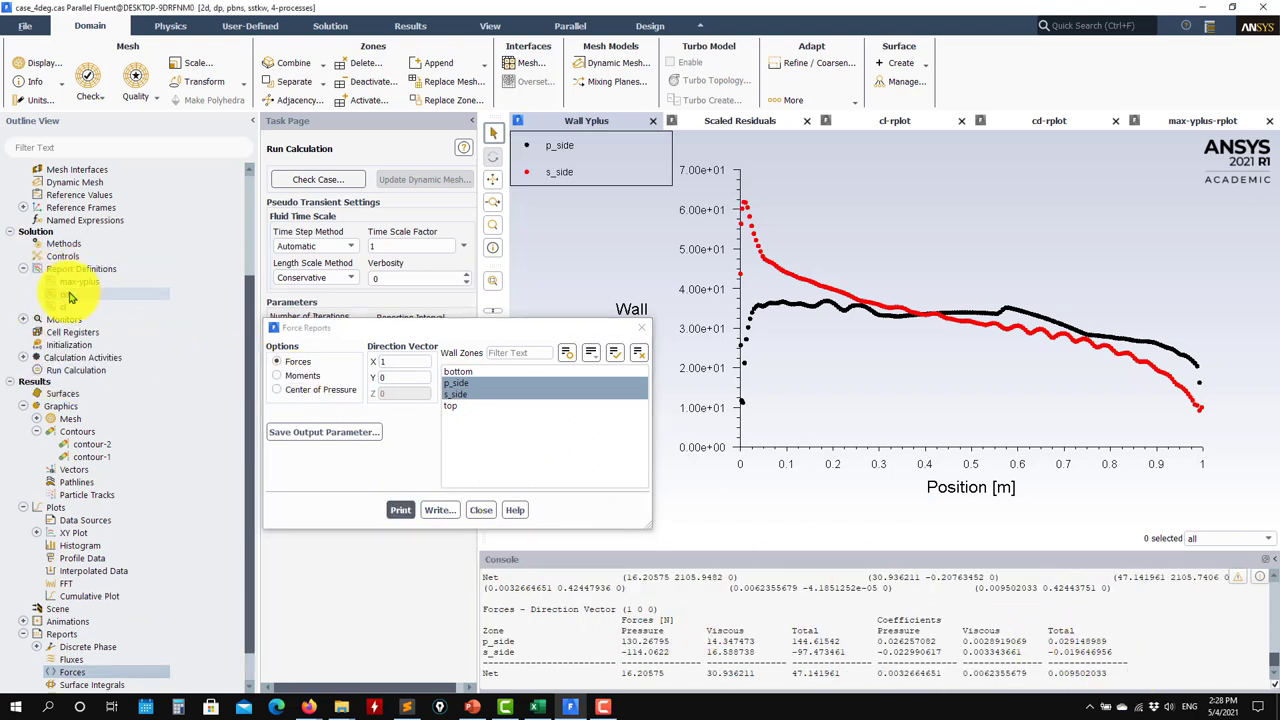
double_click(70, 295)
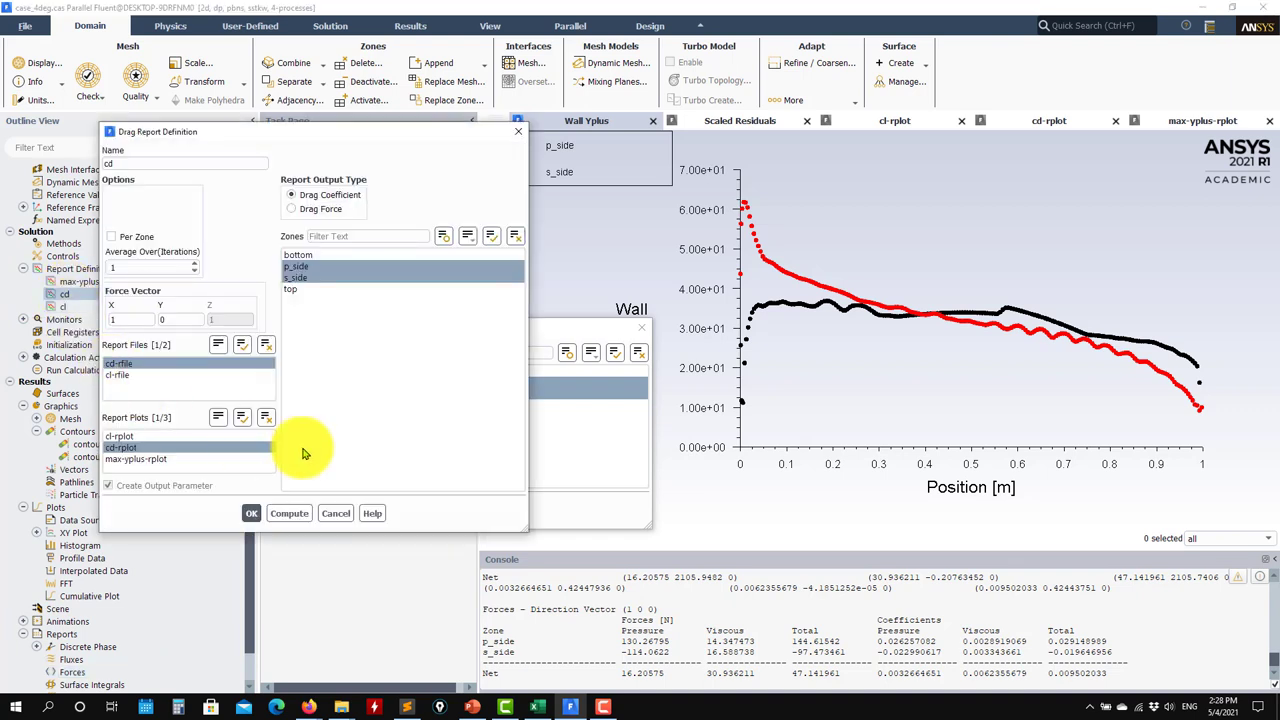
left_click(288, 513)
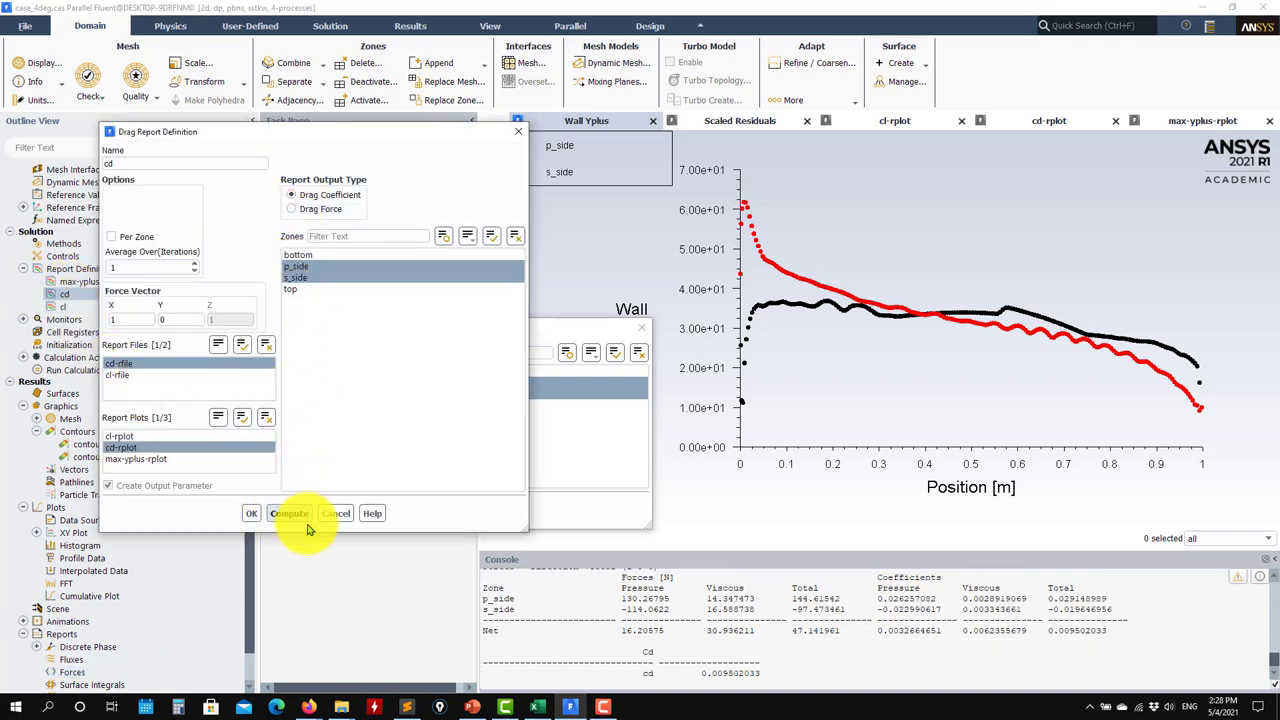
left_click(339, 514)
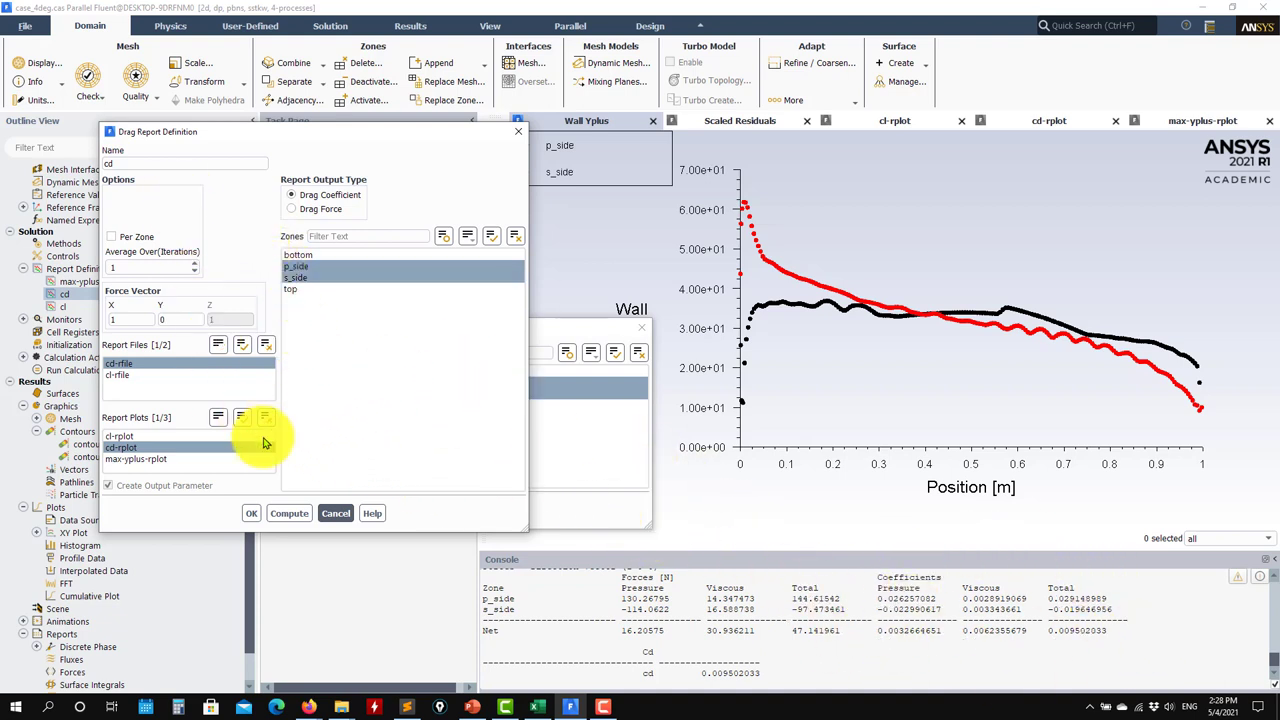
left_click(289, 513)
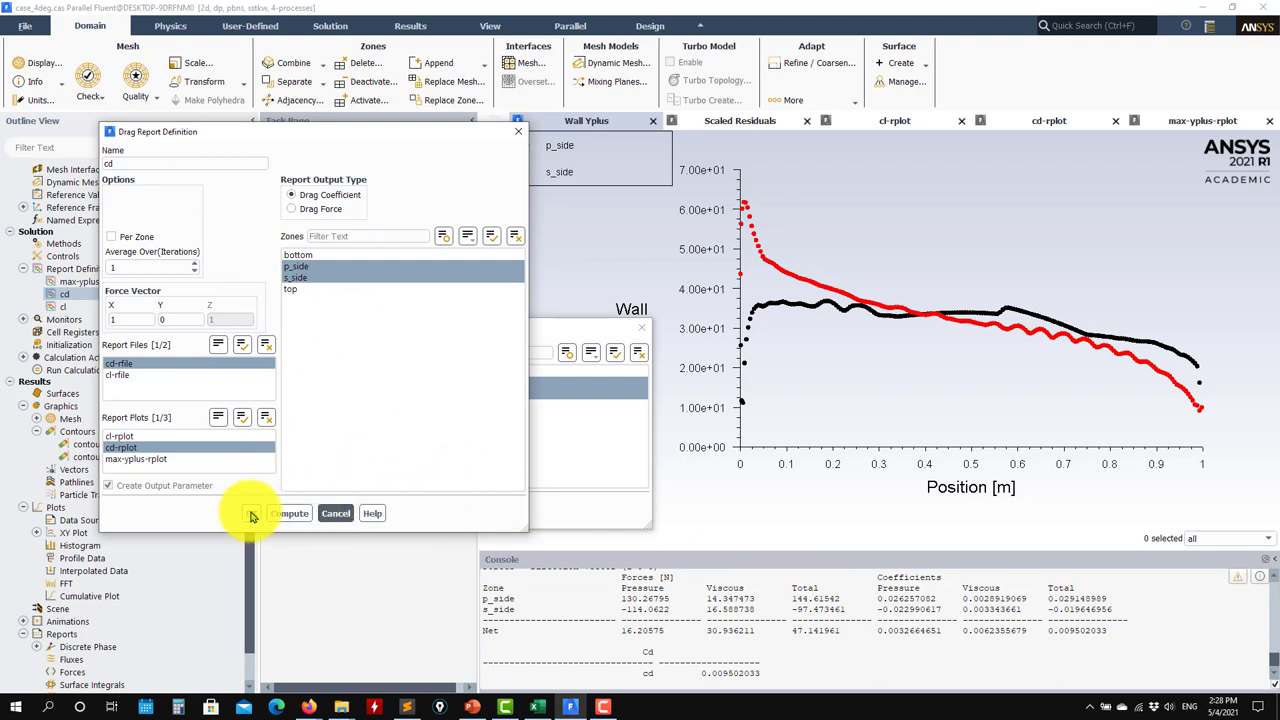
Copy the Cd result from the console over the old text in Sublime Text, then leave the drag report definition without changes
left_click_drag(809, 674, 464, 656)
right_click(543, 663)
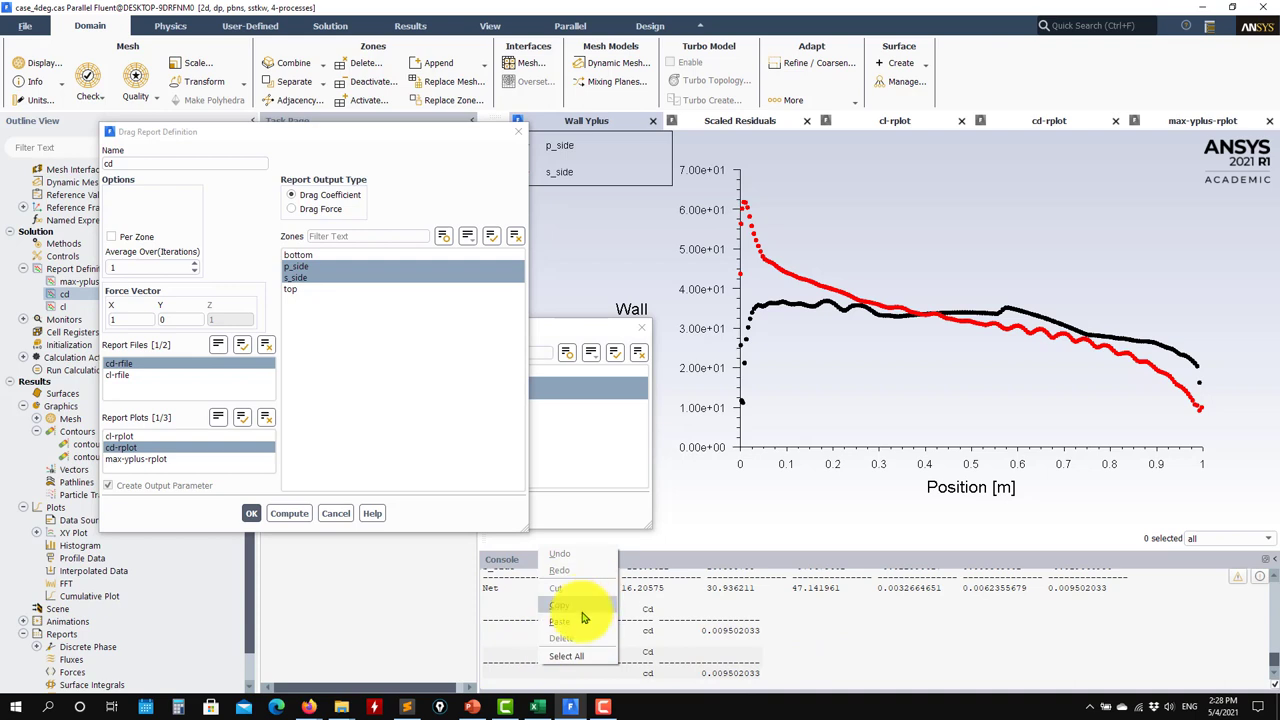
left_click(580, 609)
left_click(406, 706)
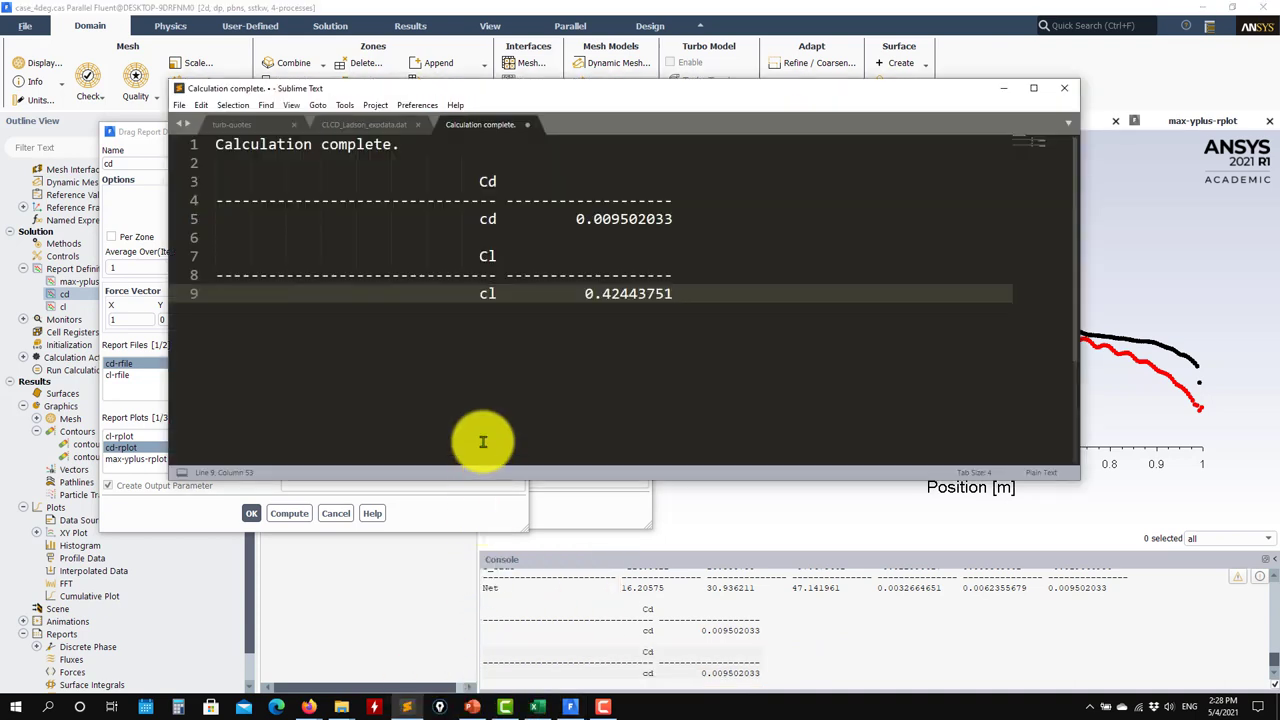
left_click_drag(662, 337, 34, 143)
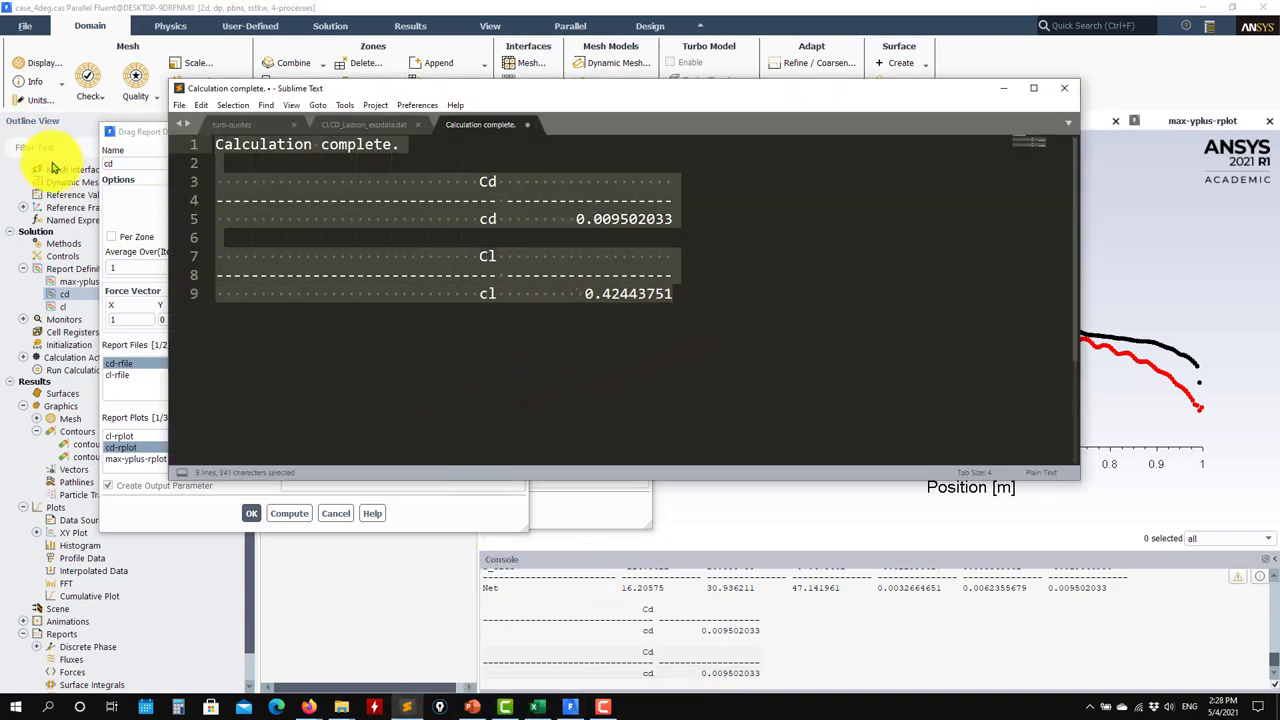
key("ctrl+v")
left_click(1003, 87)
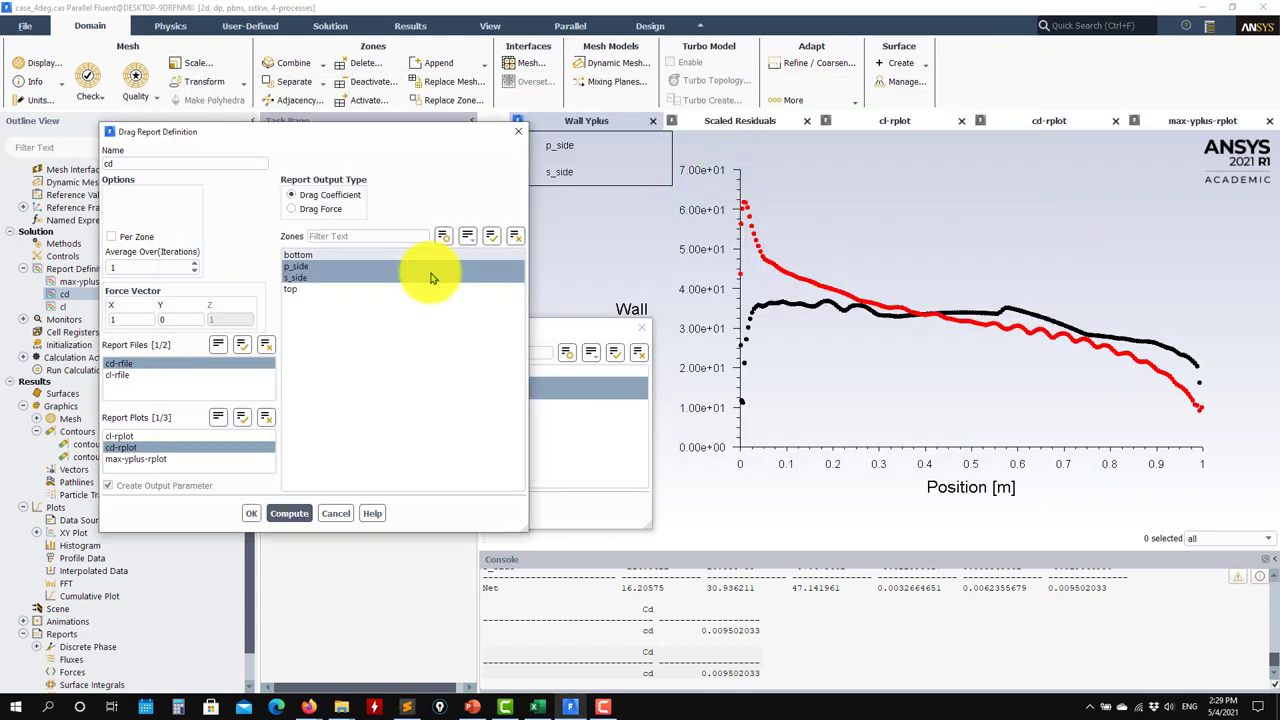
left_click(336, 513)
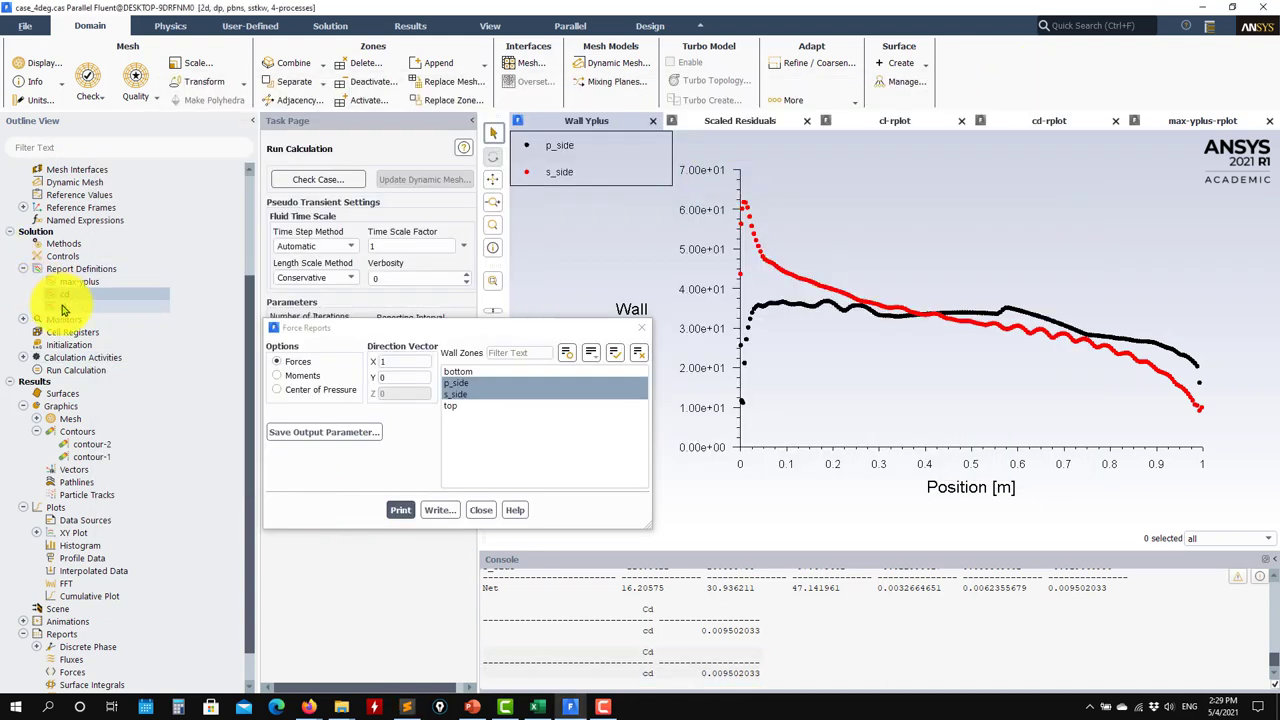
Compute the lift coefficient from the cl report definition and paste the console result below the Cd value in Sublime Text
double_click(63, 306)
left_click(273, 517)
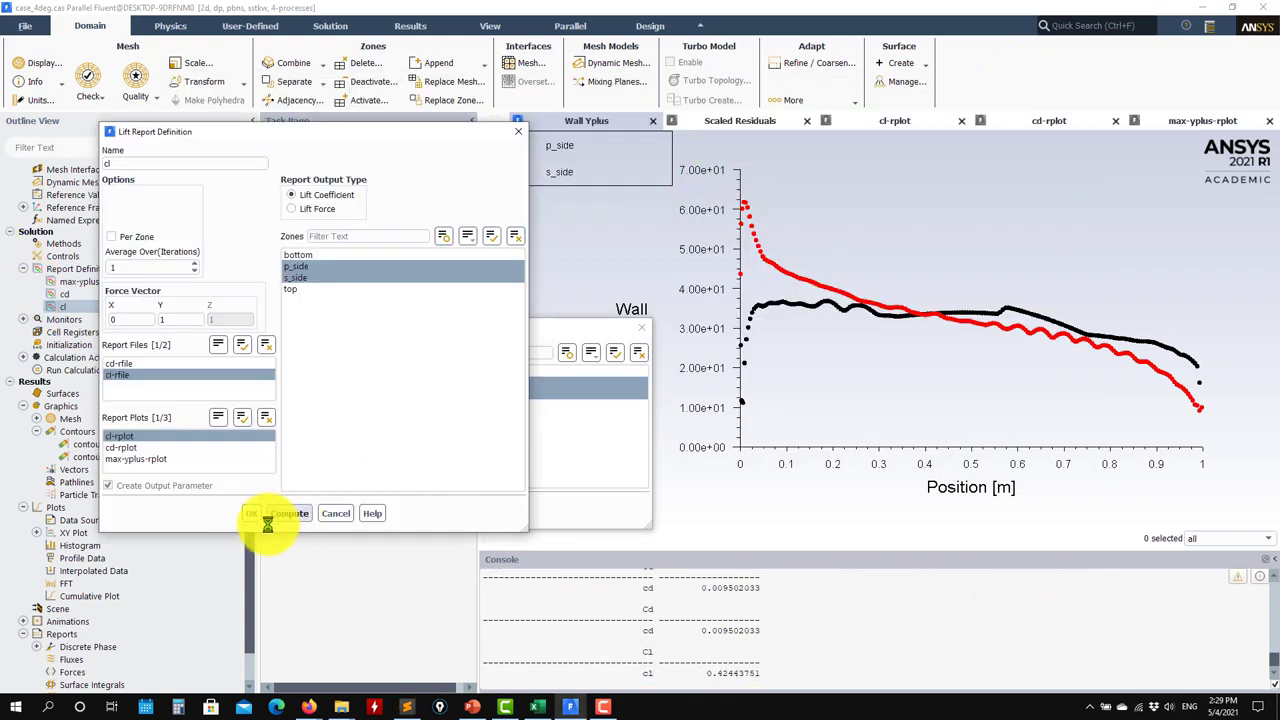
left_click_drag(762, 678, 440, 655)
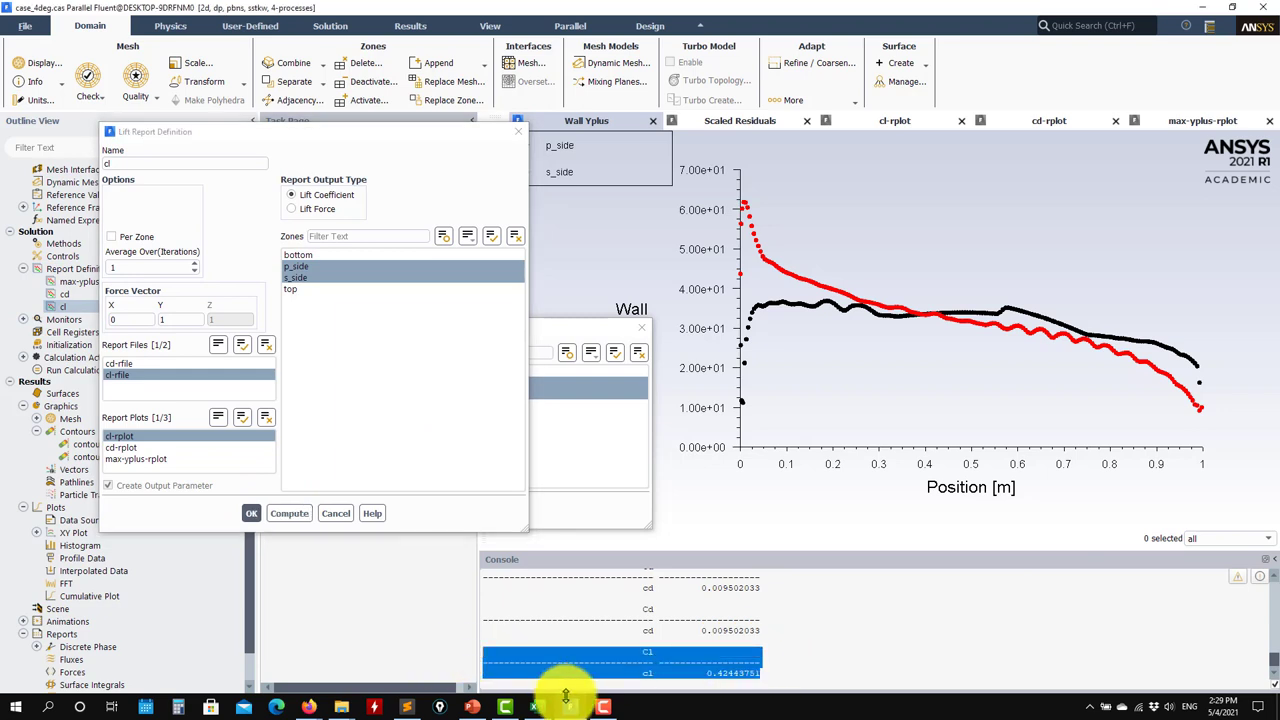
left_click(406, 707)
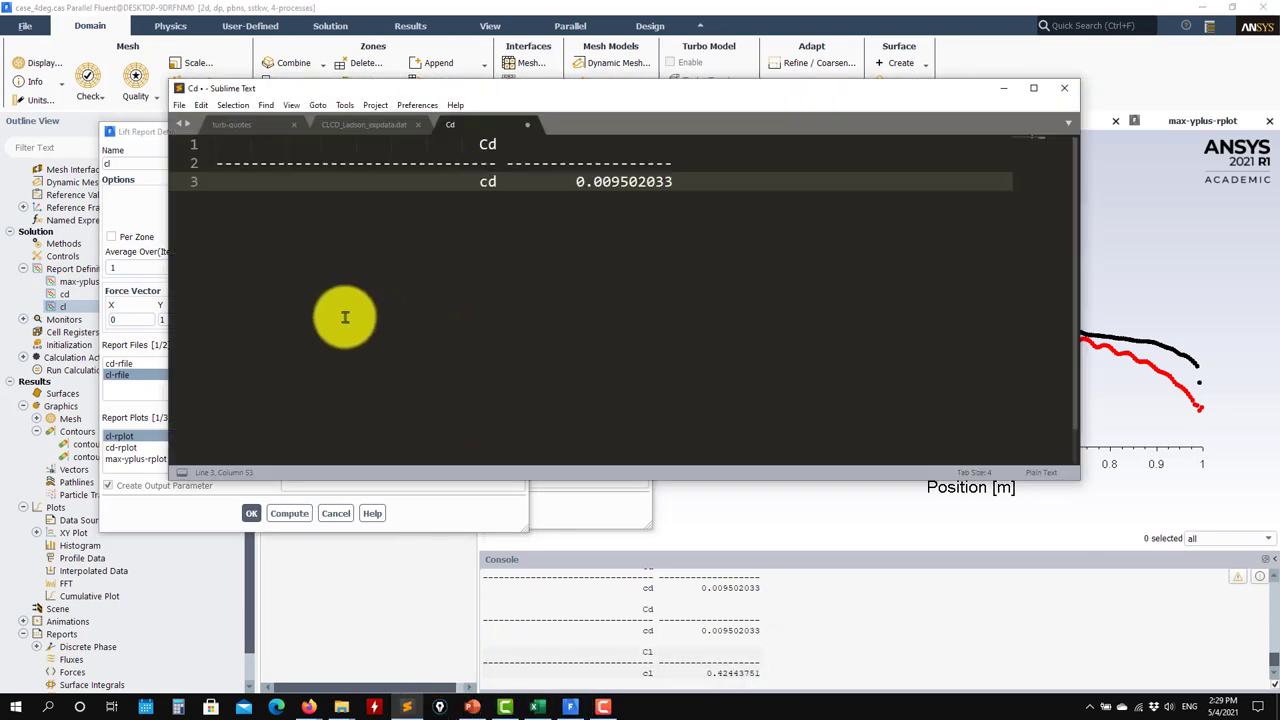
key("Return")
key("ctrl+v")
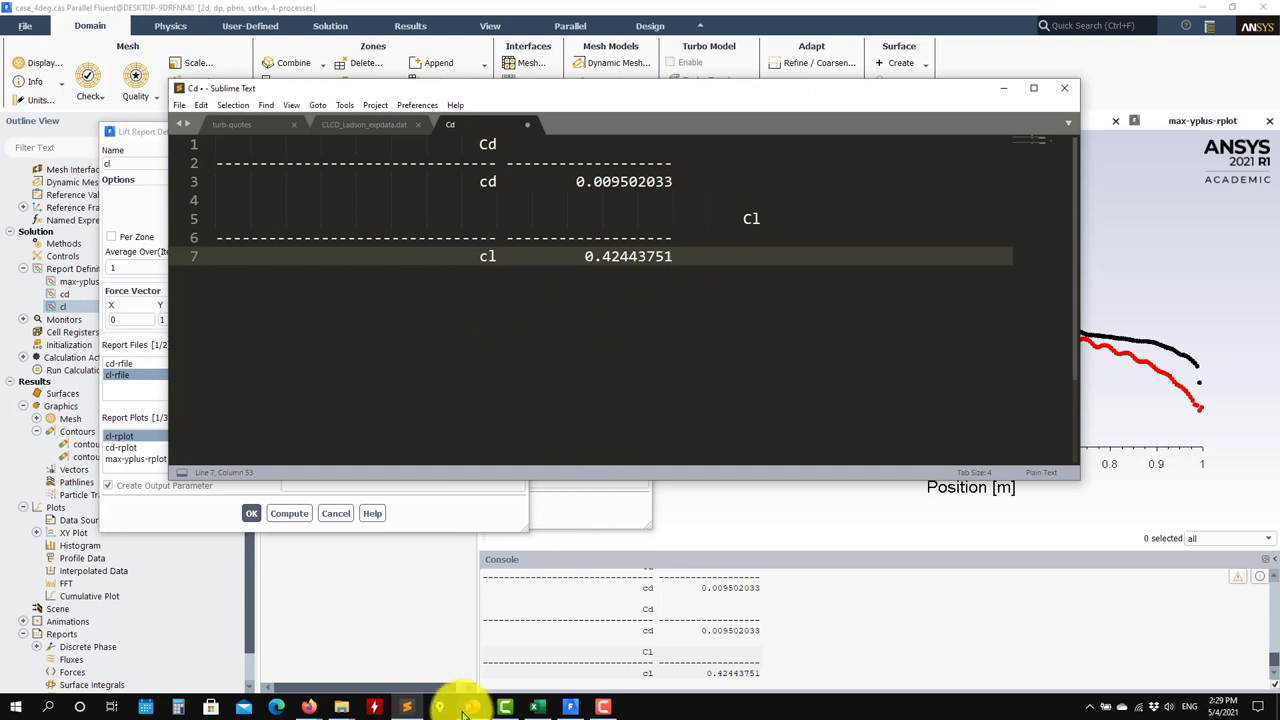
Open CLCD_Ladson_expdata.dat from the support_data folder in Sublime Text and highlight the row for the 4.04-degree angle of attack
left_click(343, 700)
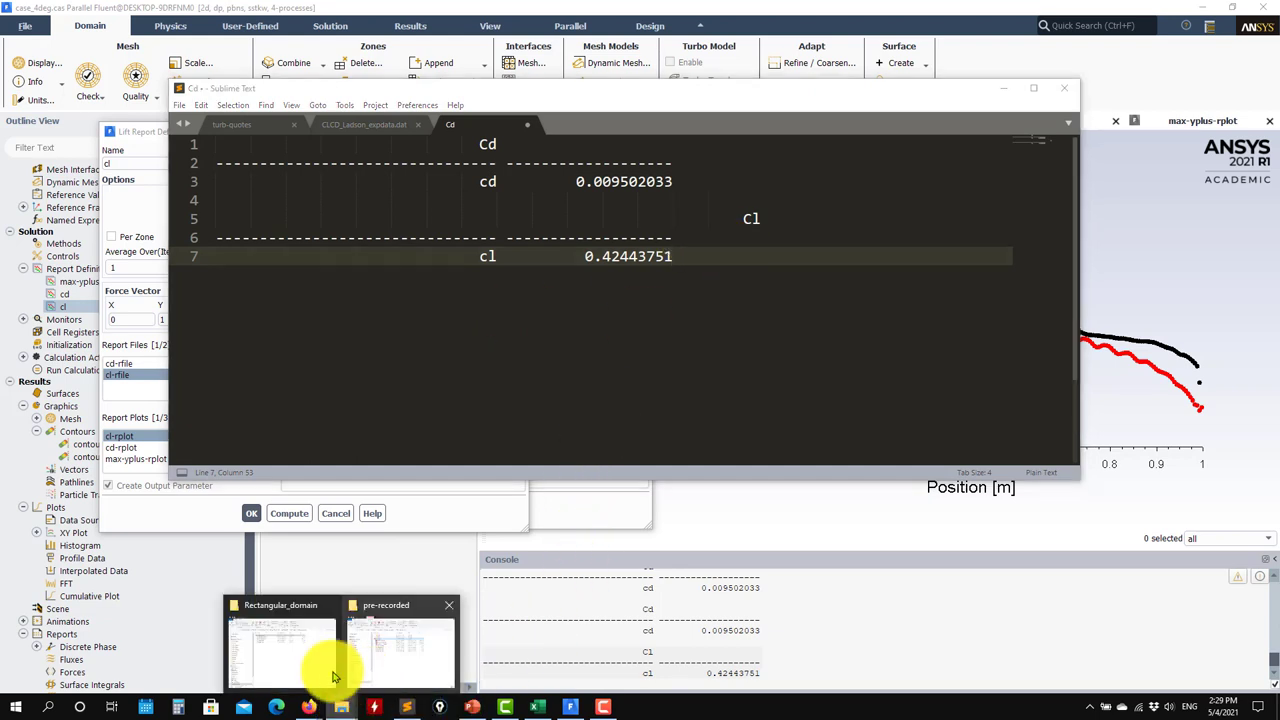
left_click(298, 668)
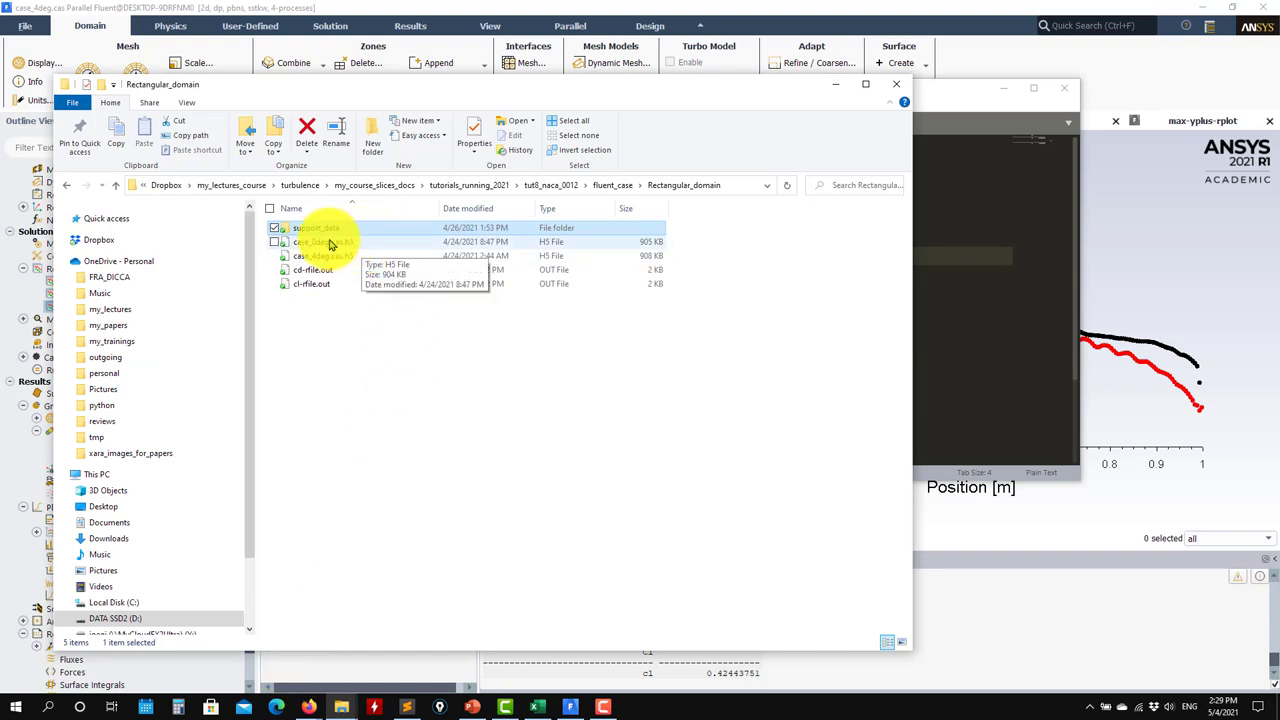
double_click(333, 232)
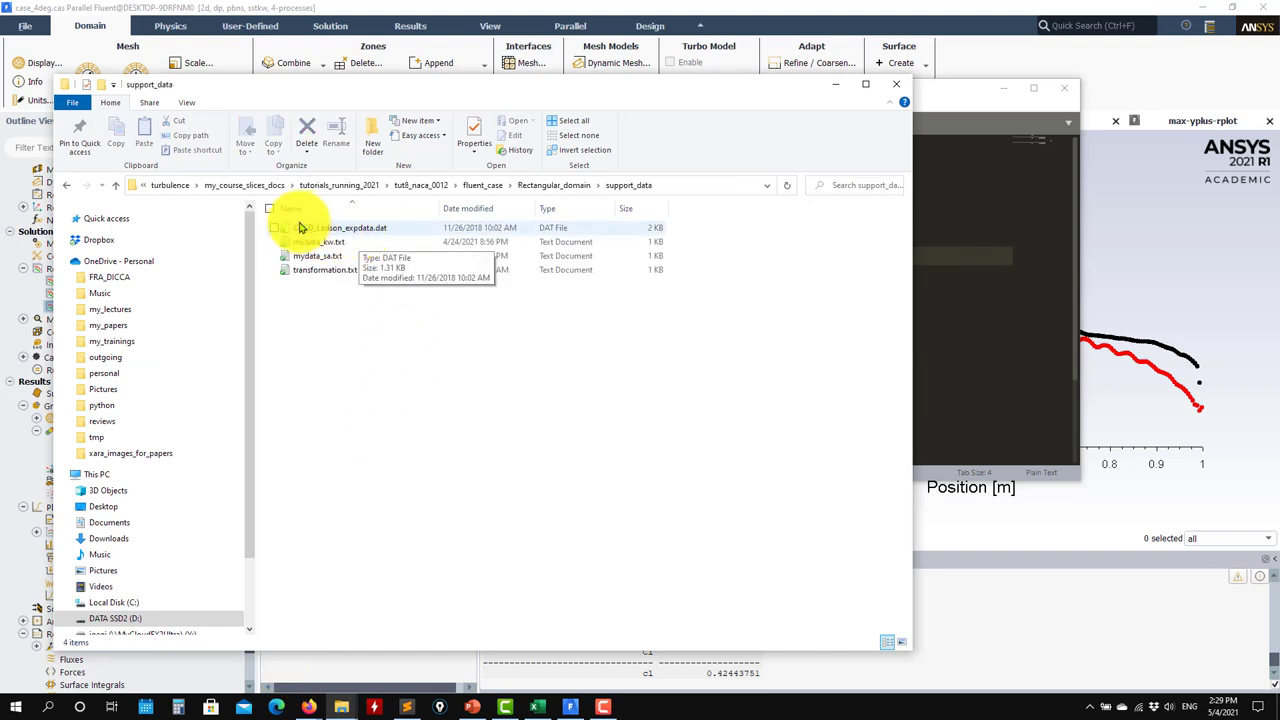
left_click_drag(295, 230, 965, 215)
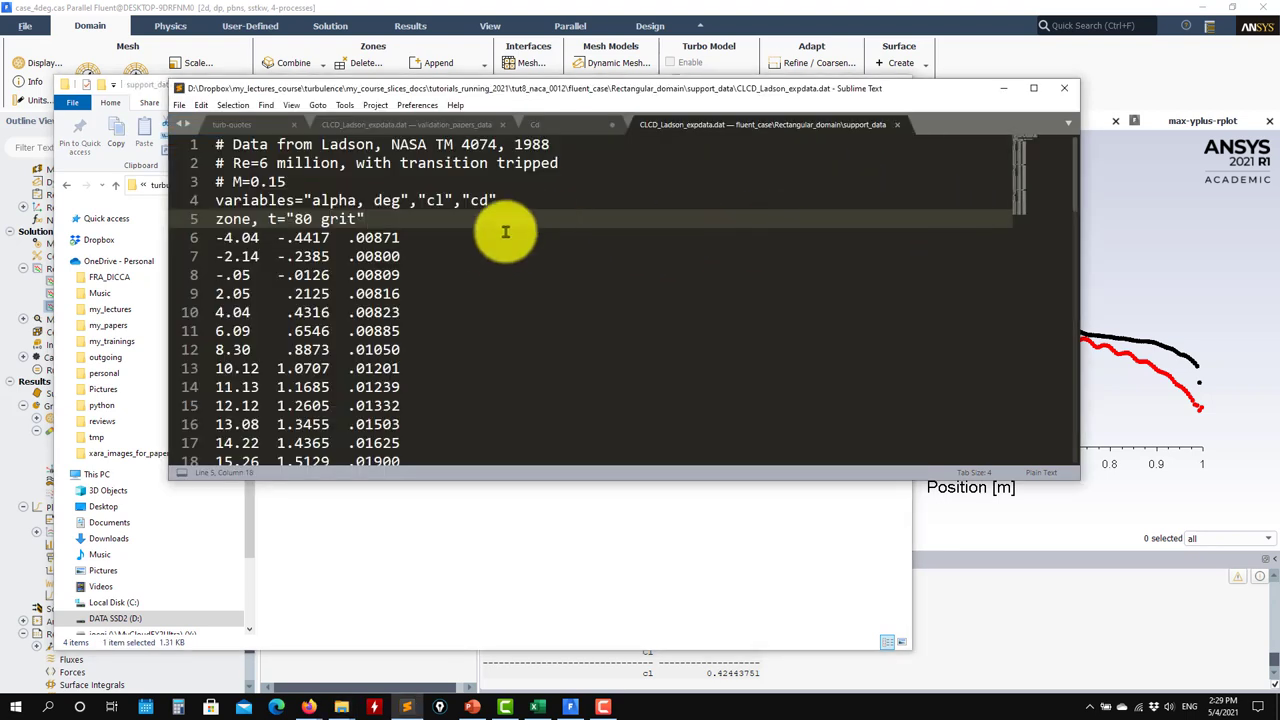
left_click_drag(405, 312, 199, 313)
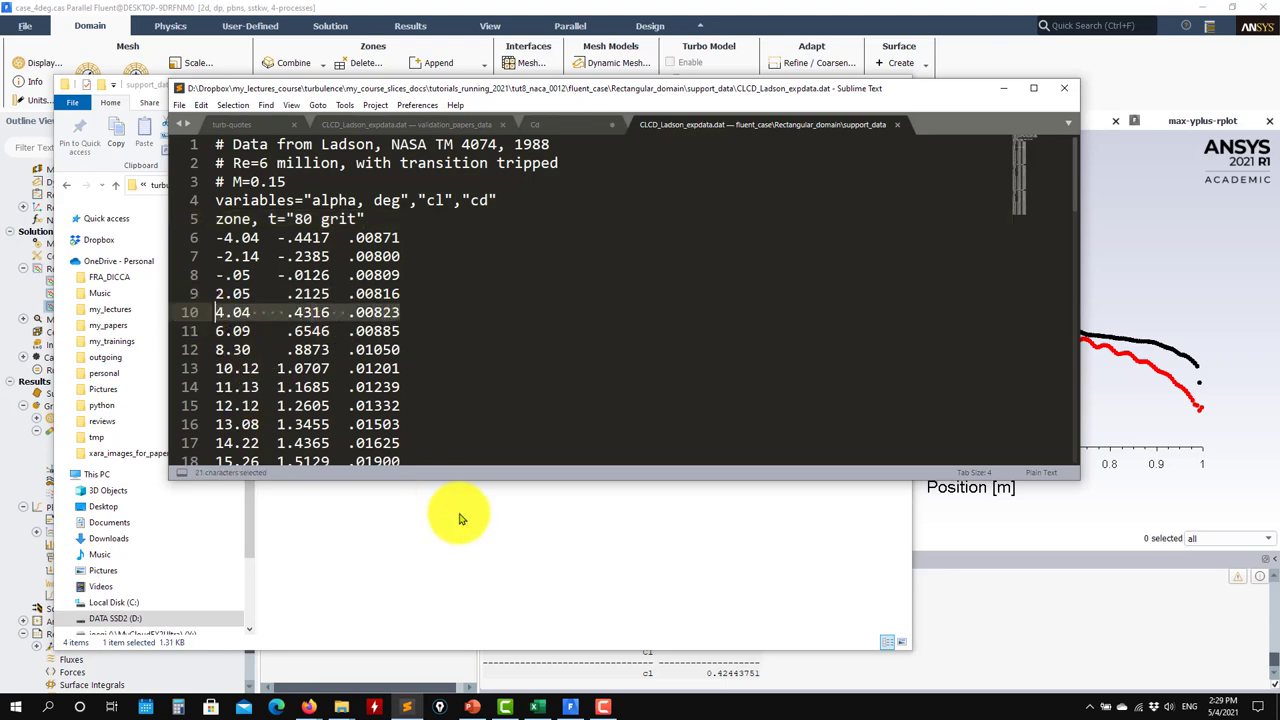
Highlight the computed lift coefficient in the Fluent console for comparison, and return to the Ladson data in Sublime Text
left_click(357, 534)
left_click(843, 86)
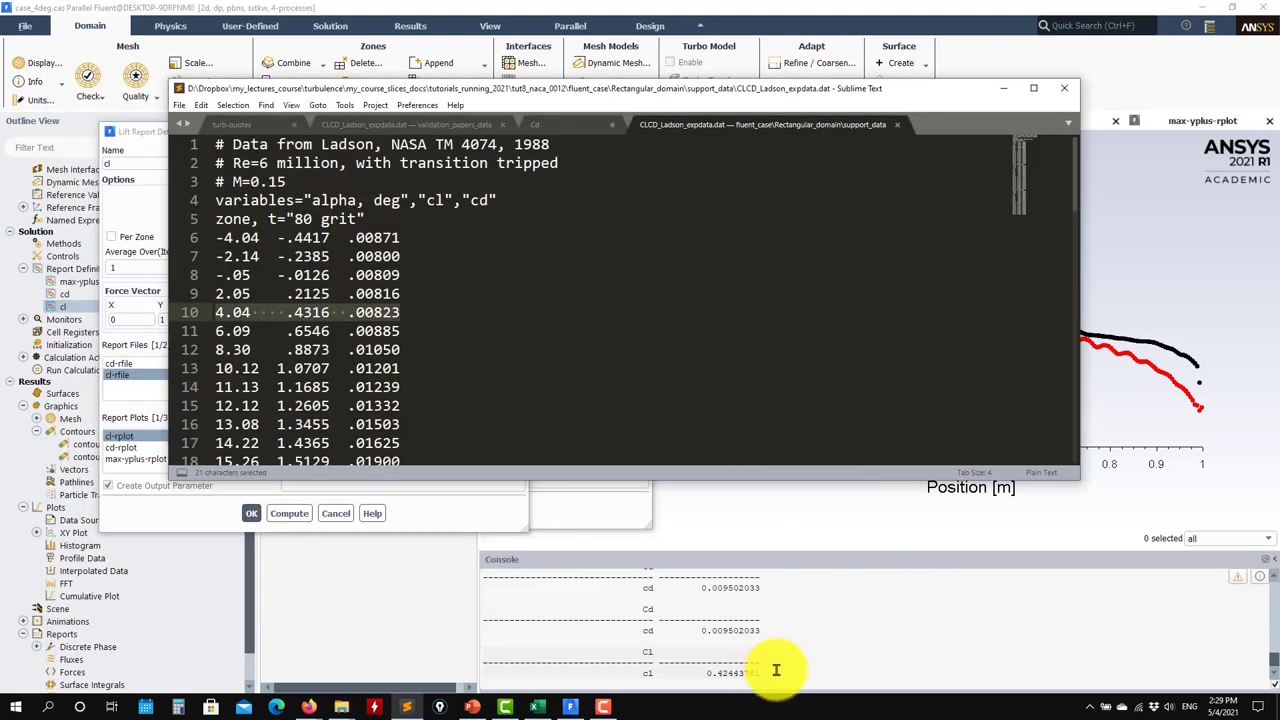
left_click_drag(771, 671, 457, 657)
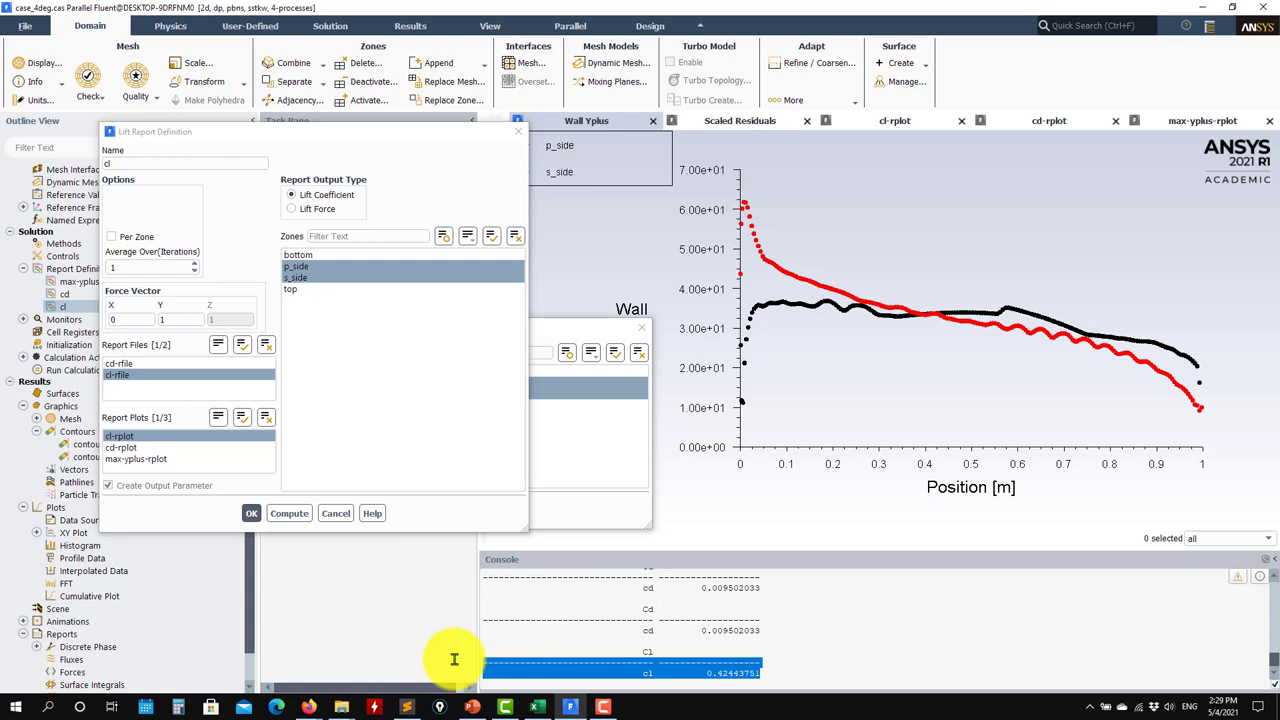
left_click(406, 706)
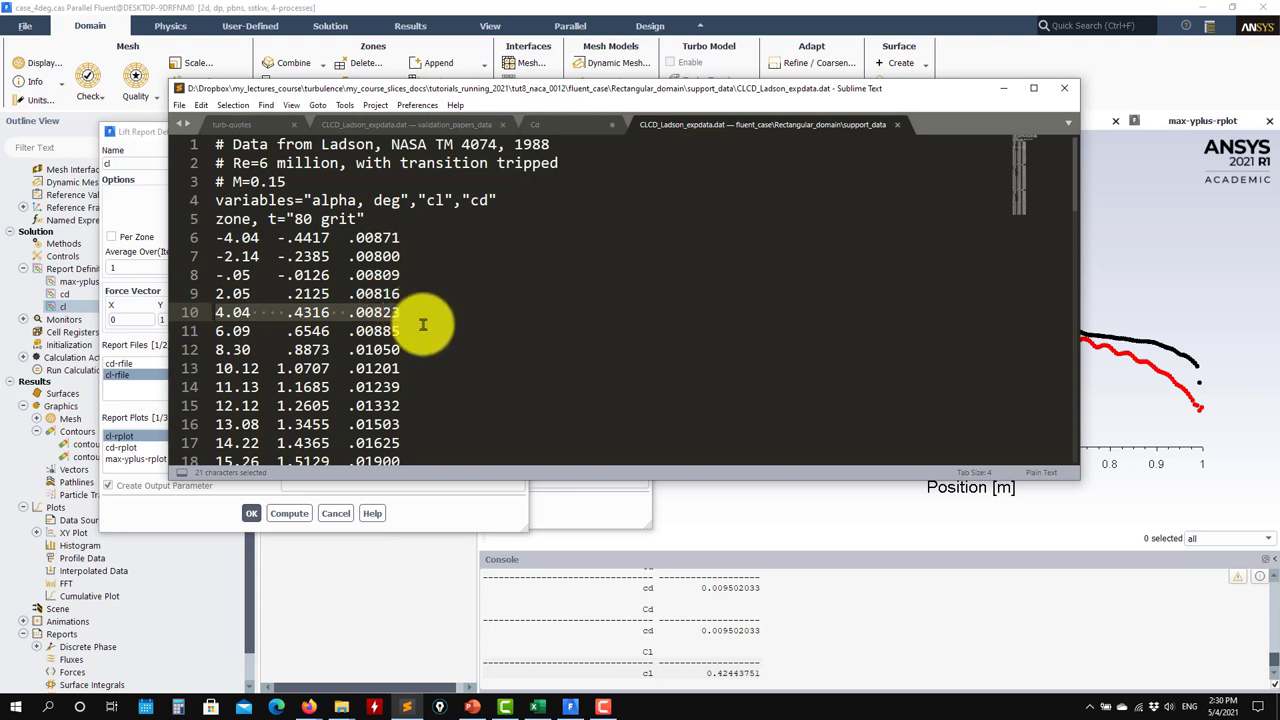
Examine the 4.04-degree lift and drag coefficients and the transition-tripped note in the Ladson experimental data
left_click(253, 316)
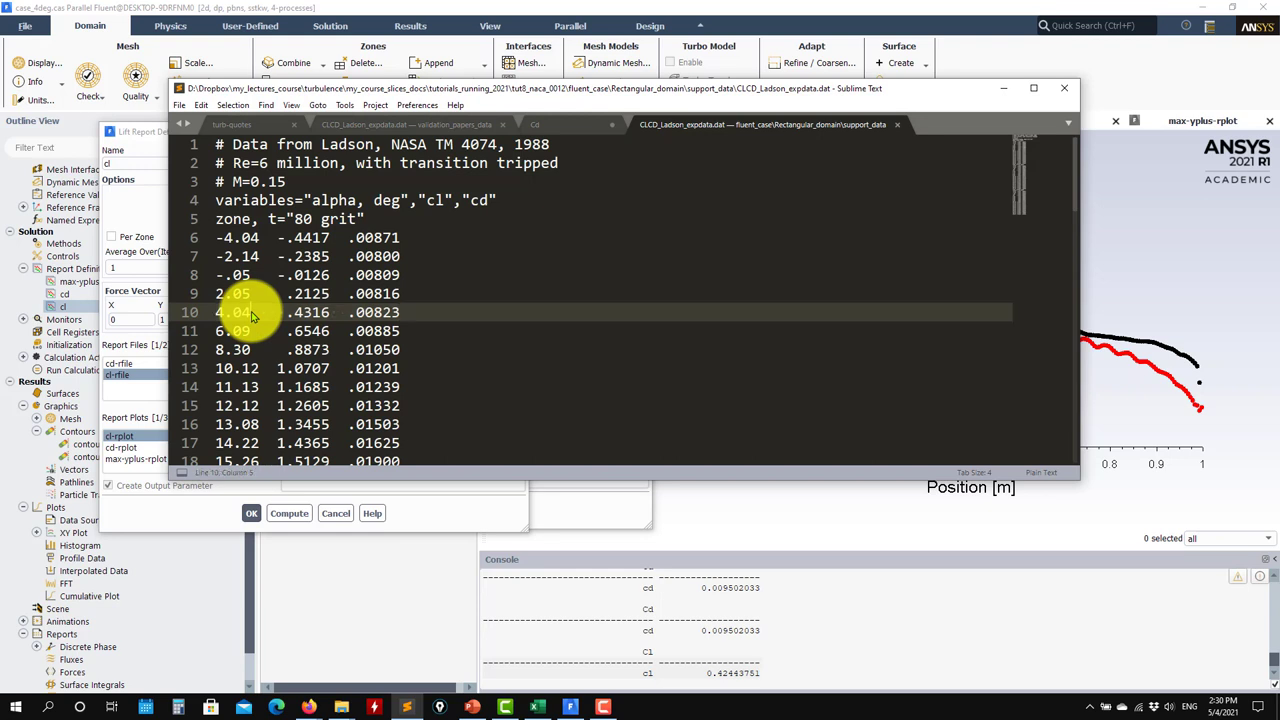
left_click_drag(253, 316, 216, 312)
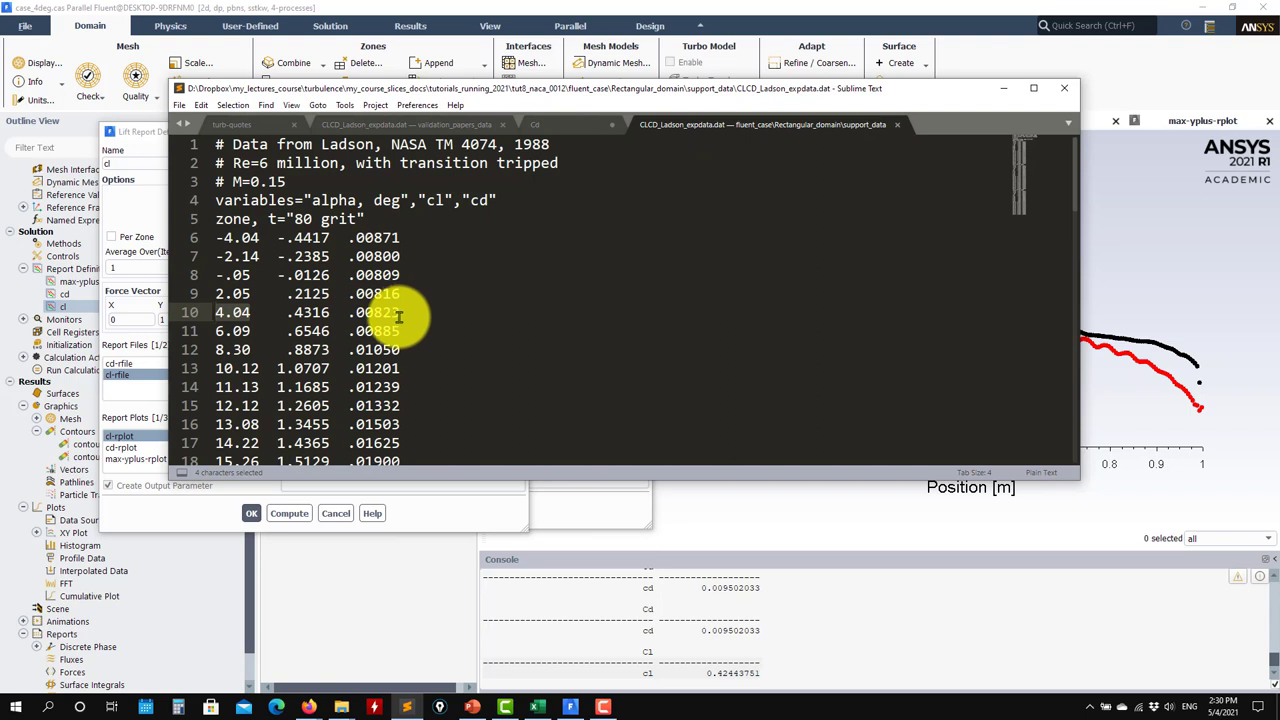
left_click_drag(411, 317, 206, 333)
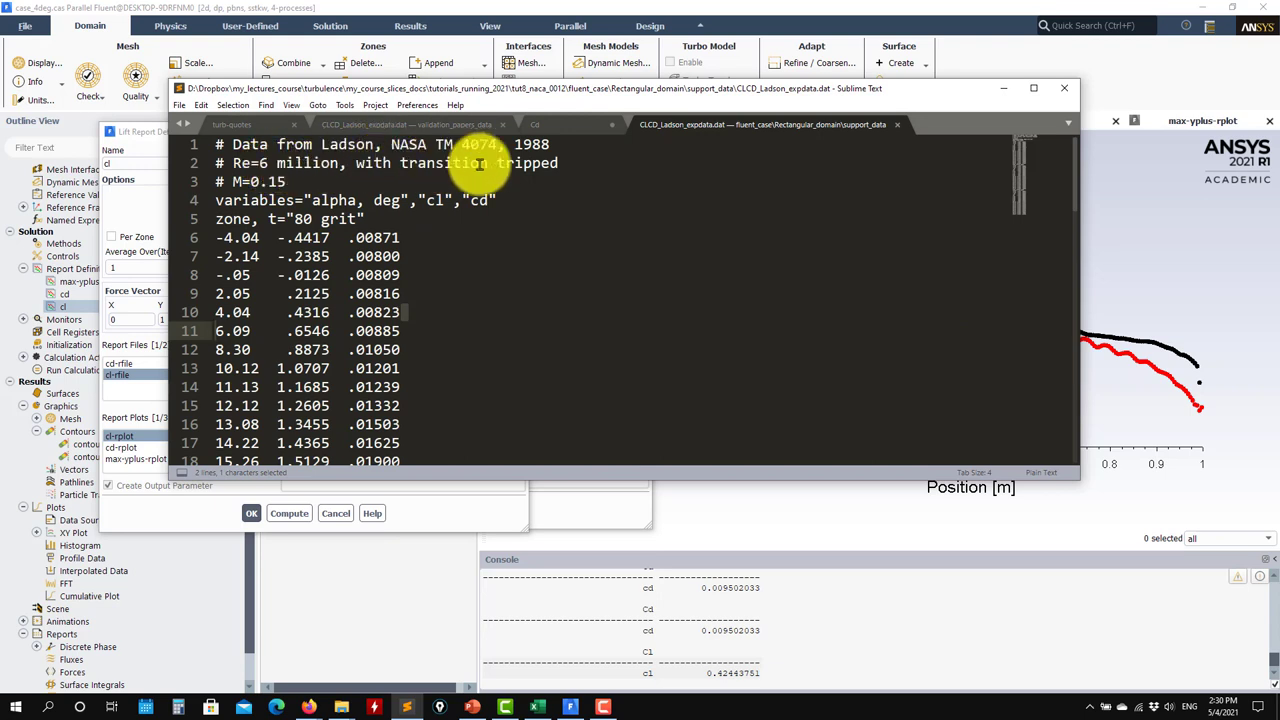
left_click_drag(566, 162, 352, 163)
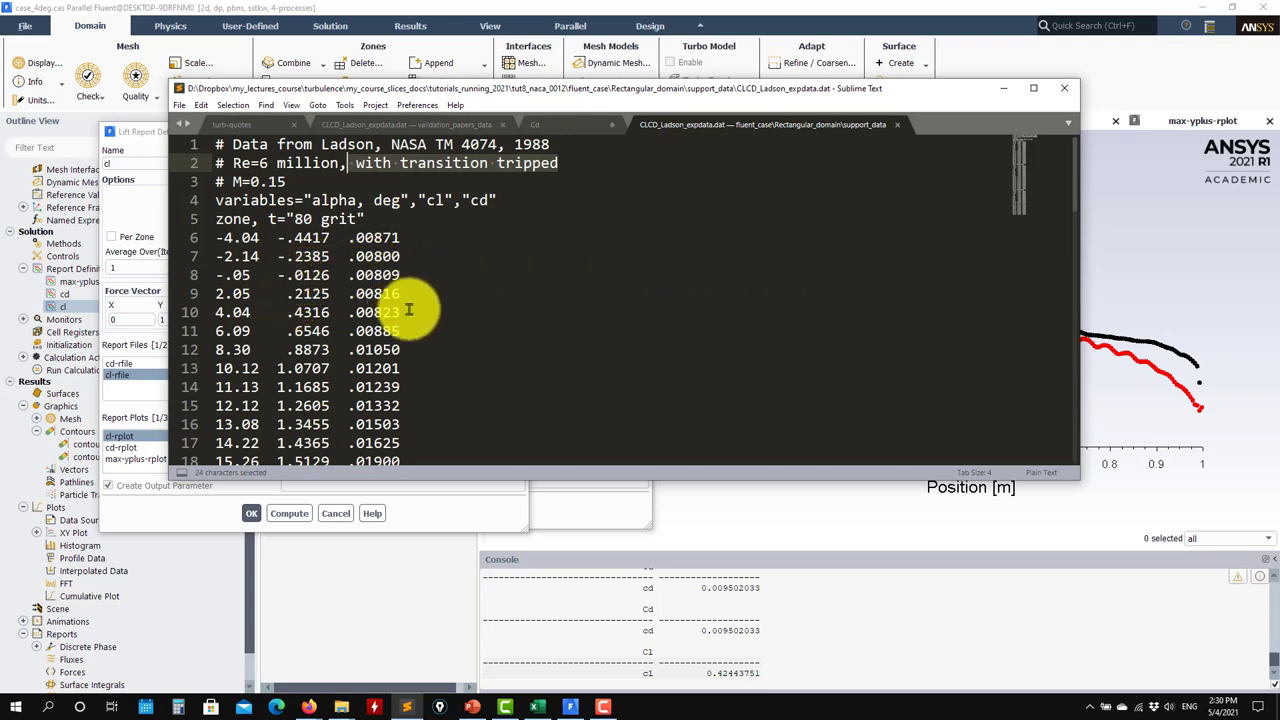
left_click_drag(407, 313, 210, 313)
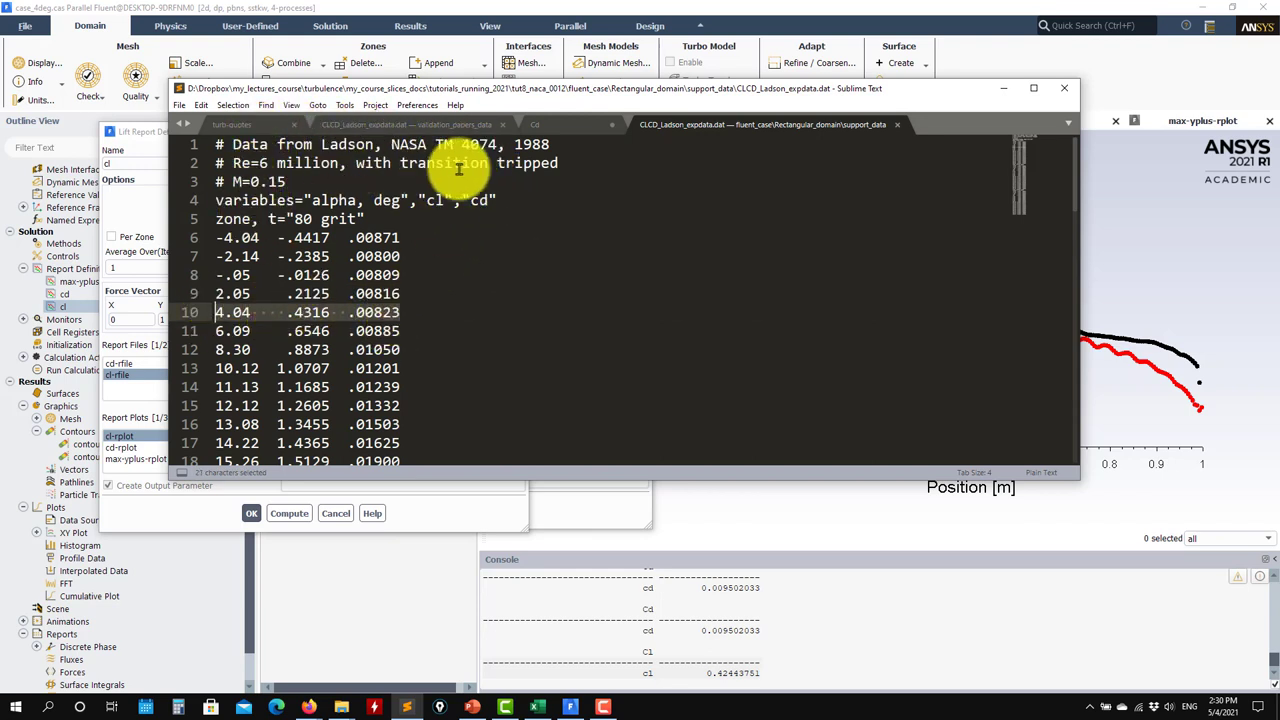
Switch to validation_data.xlsx in Excel and compare the roughly 4-degree coefficients across the 80, 120 and 180 grit and free transition tables
left_click(540, 711)
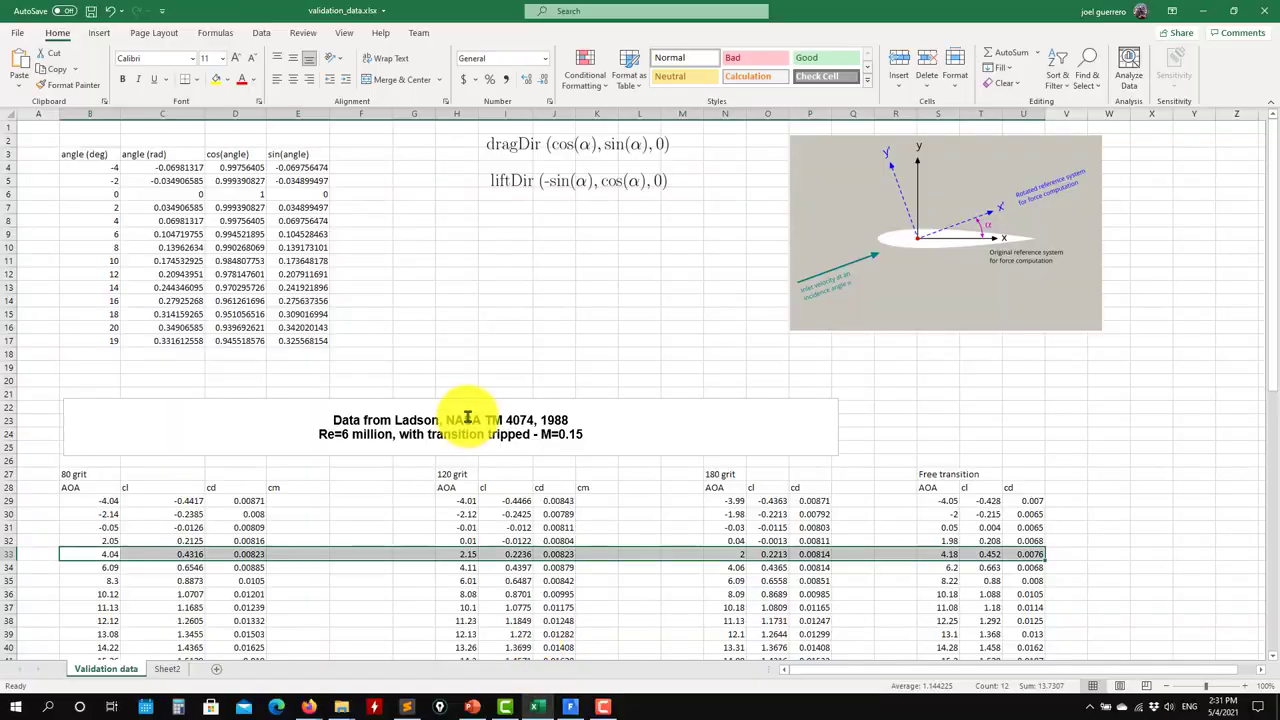
scroll(460, 414, "down", 4)
left_click_drag(72, 315, 791, 312)
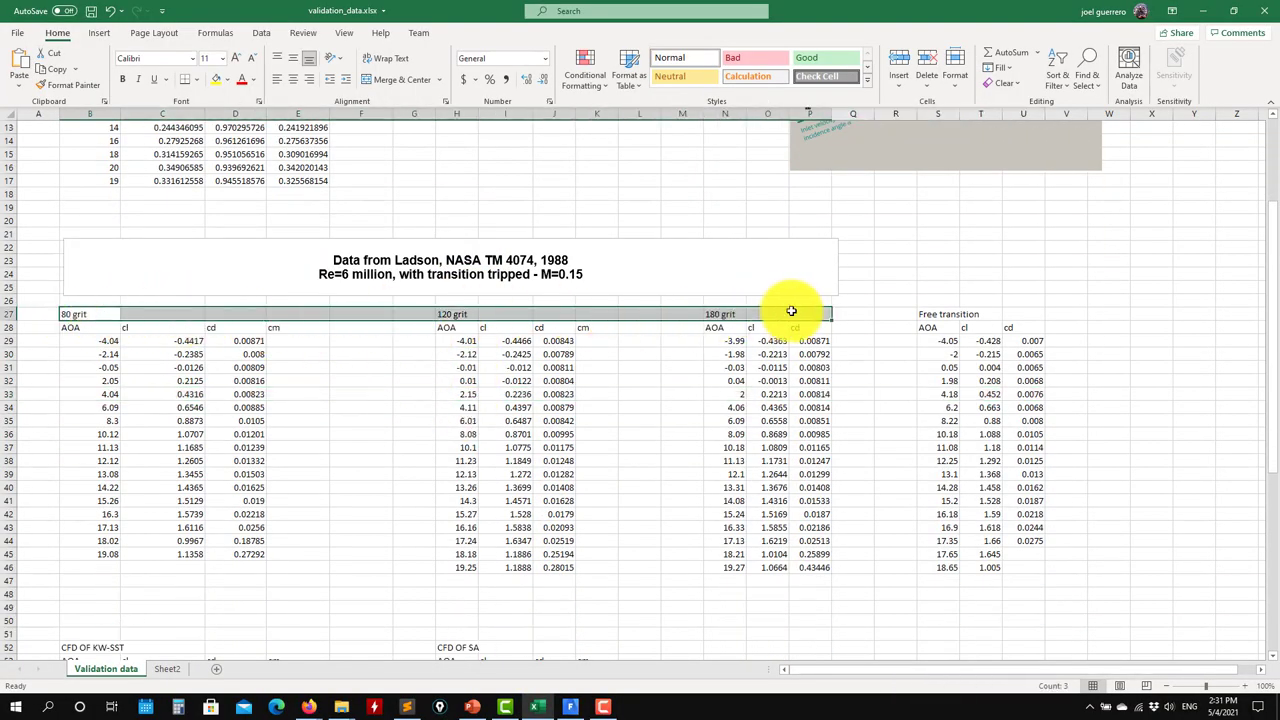
left_click(5, 394)
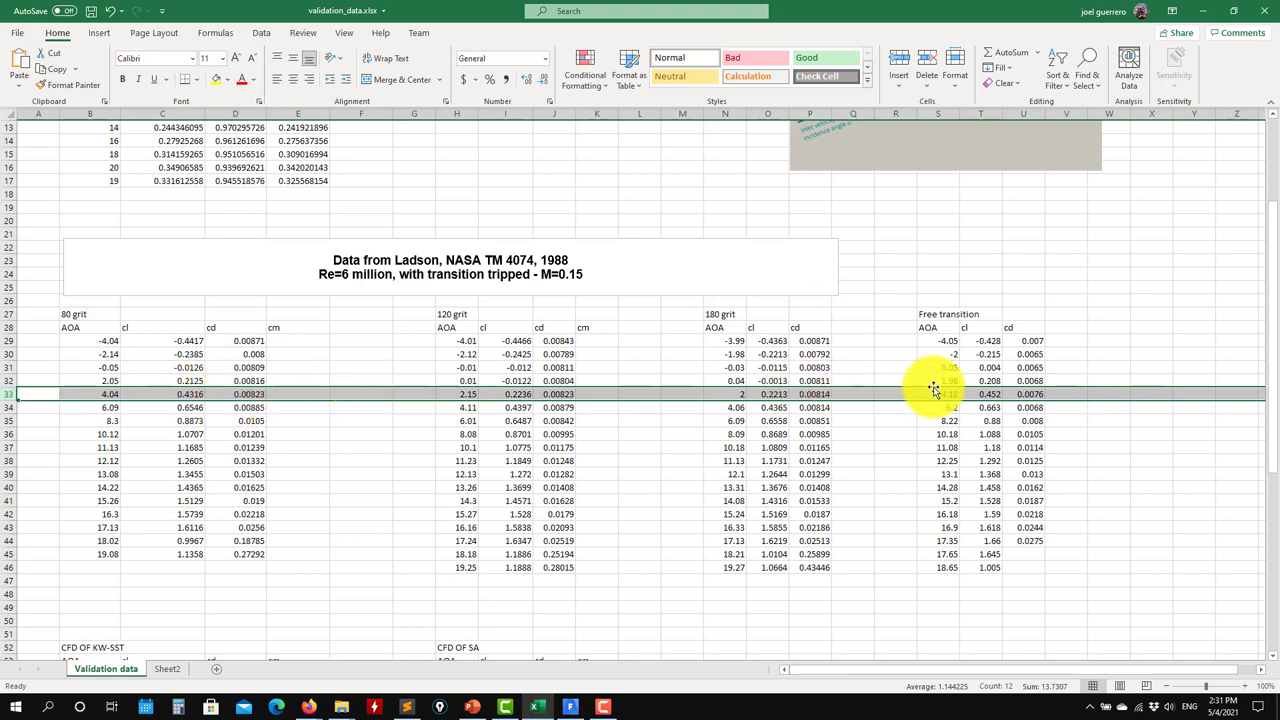
left_click(1036, 395)
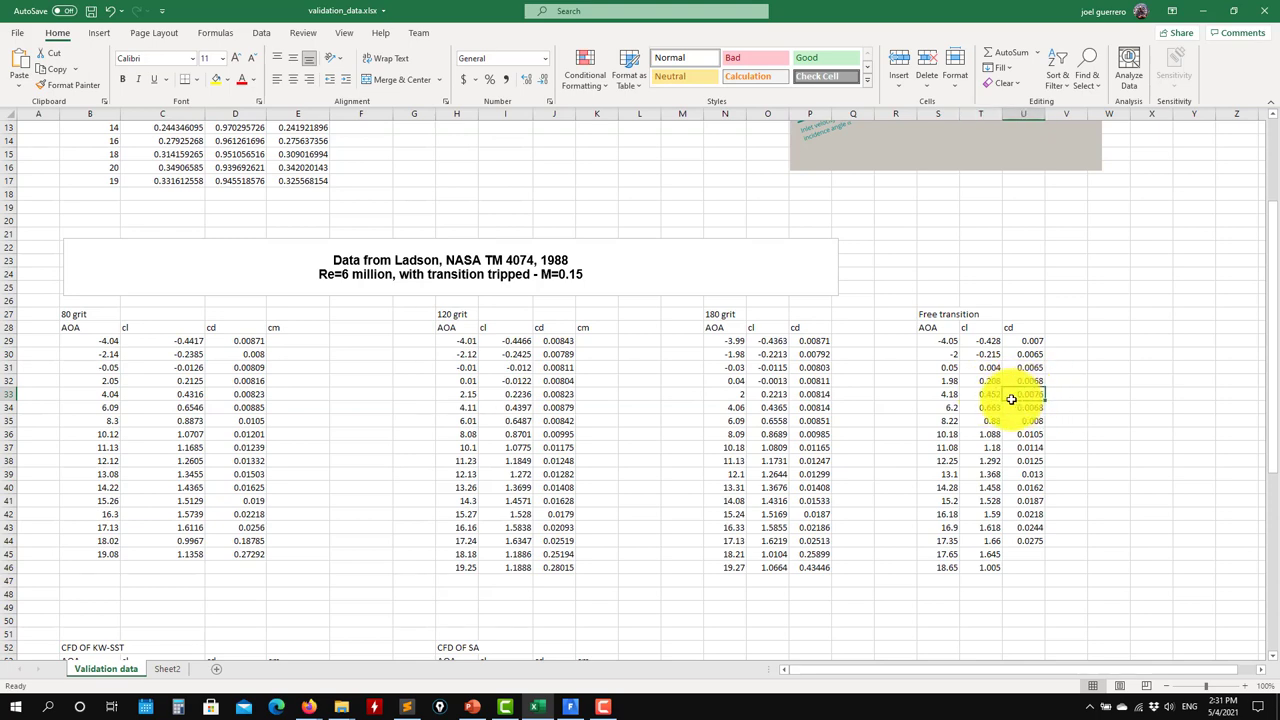
left_click(1065, 404)
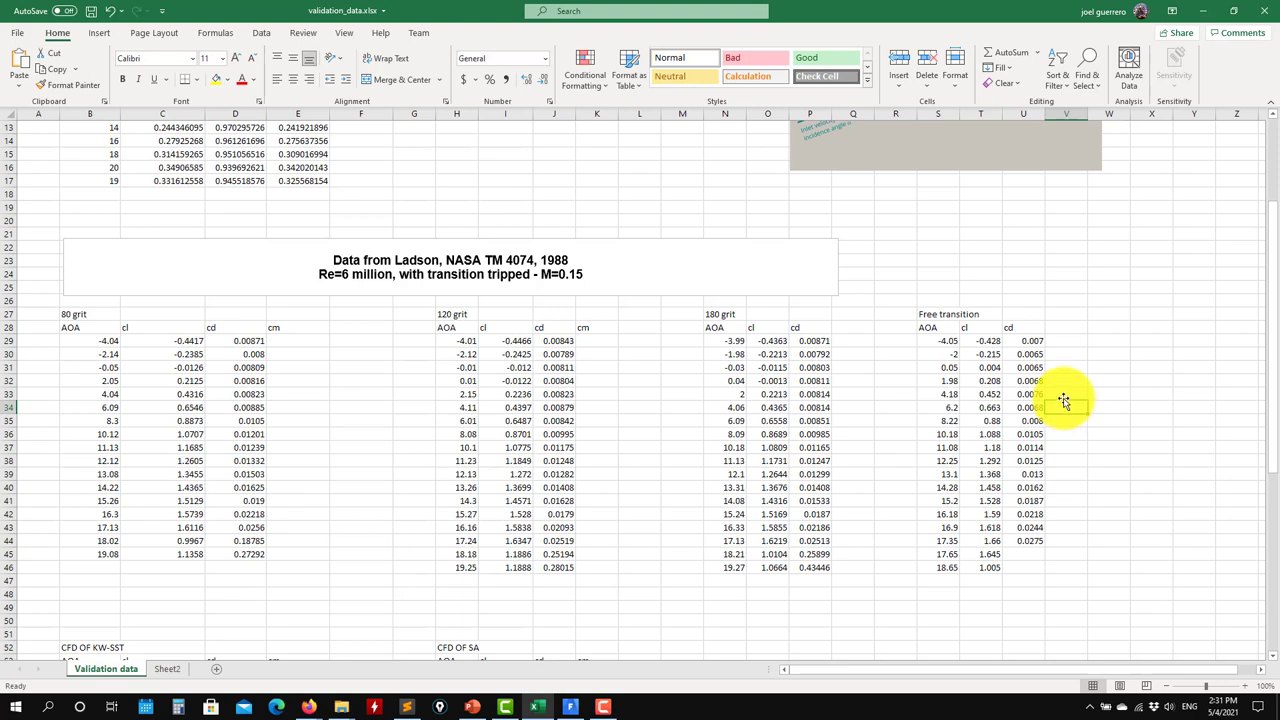
left_click_drag(1042, 393, 83, 391)
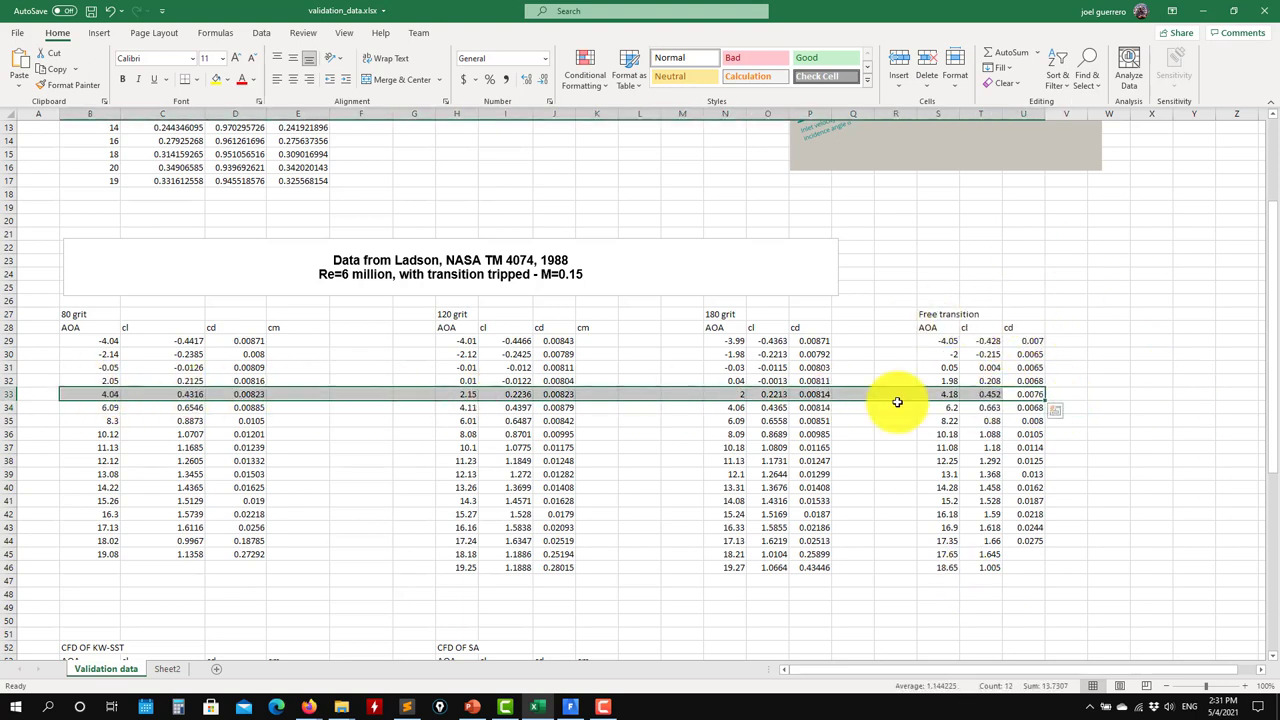
left_click(1205, 10)
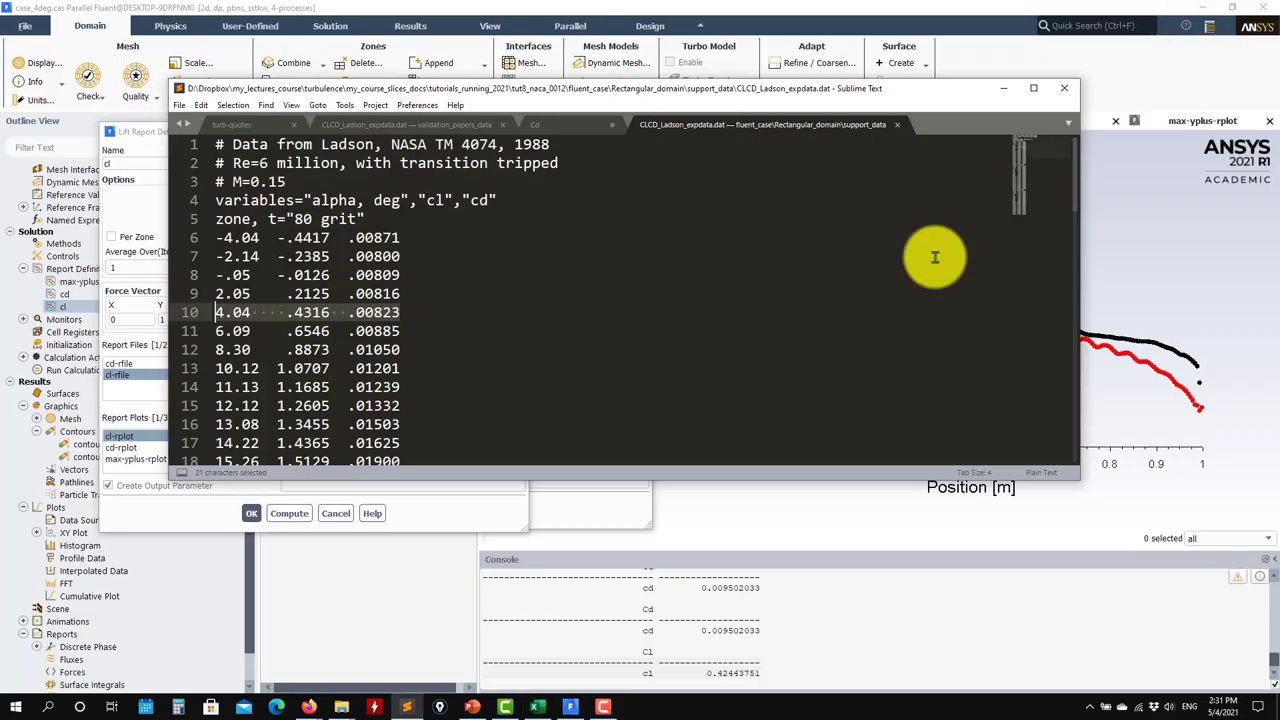
Return to Fluent, leave the lift report definition without changes, and close the Force Reports dialog
left_click(1006, 88)
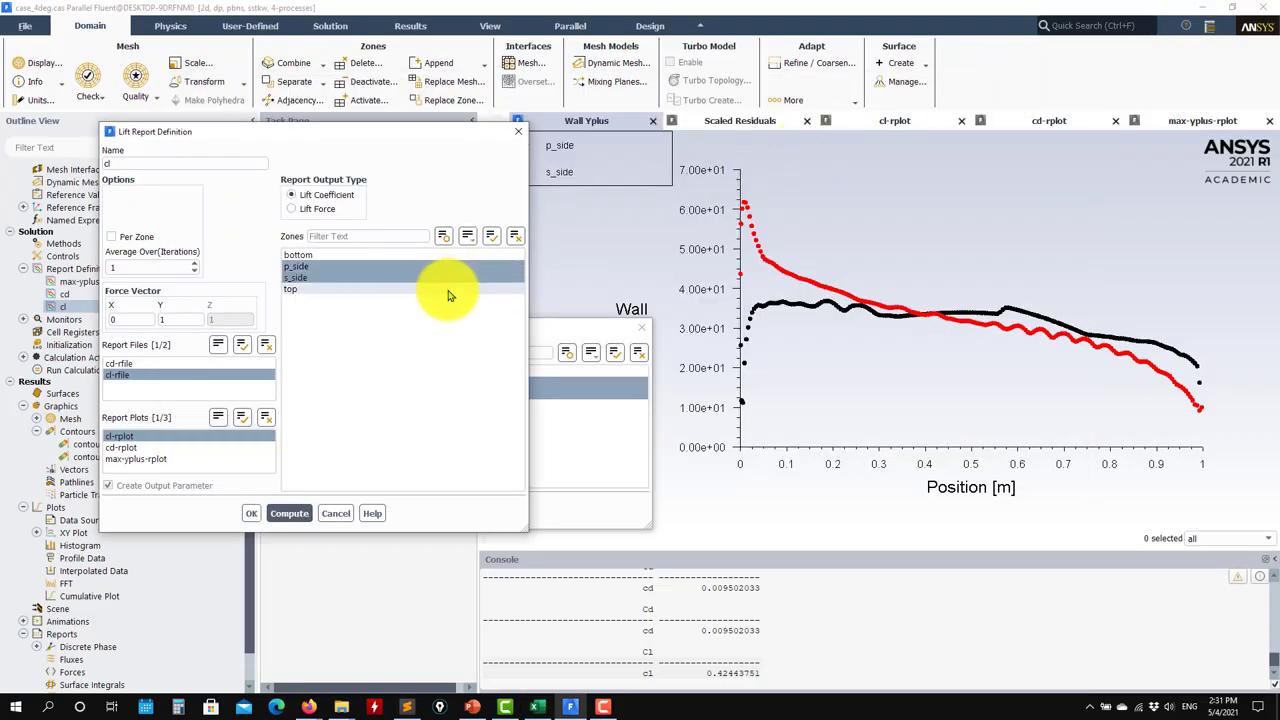
left_click(337, 515)
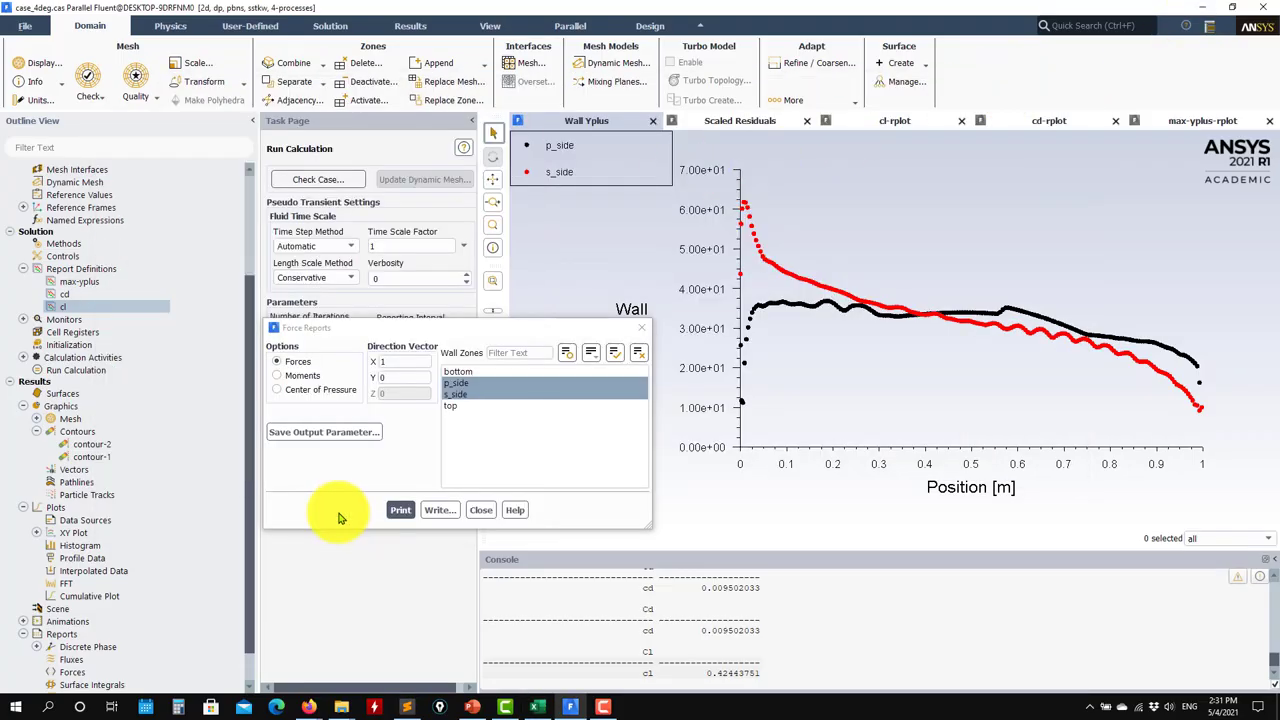
left_click(481, 511)
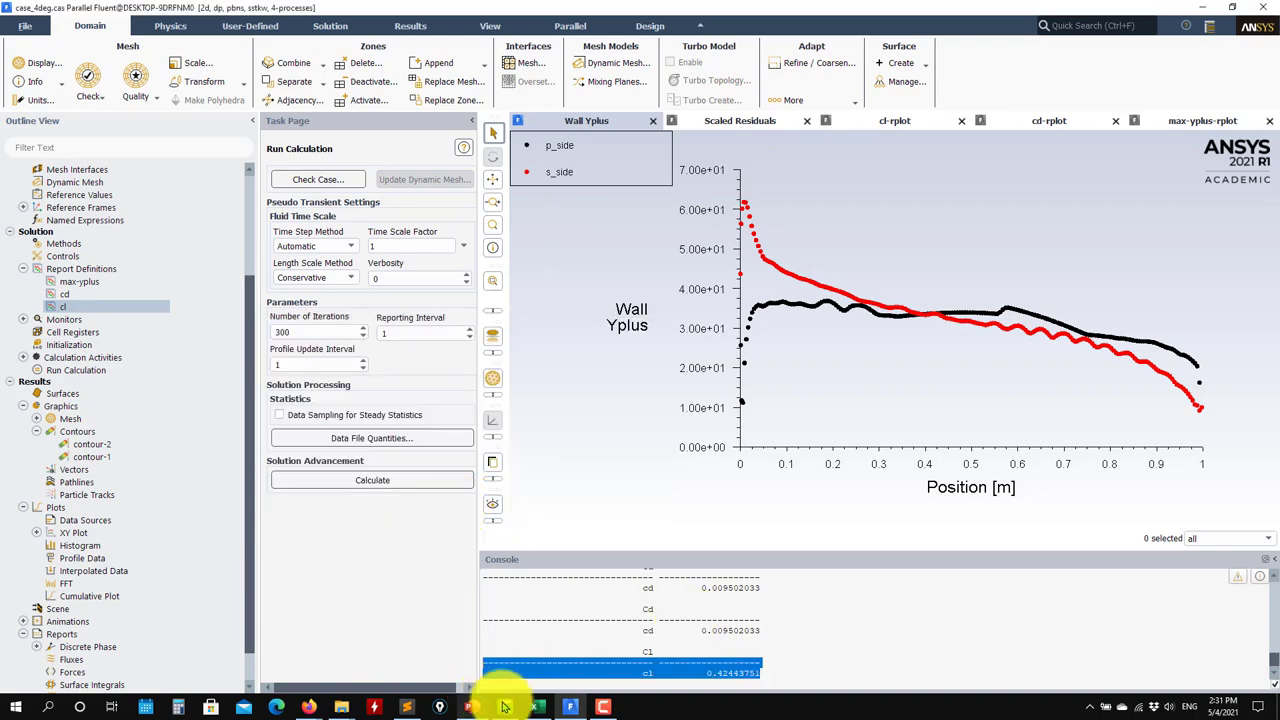
left_click(537, 707)
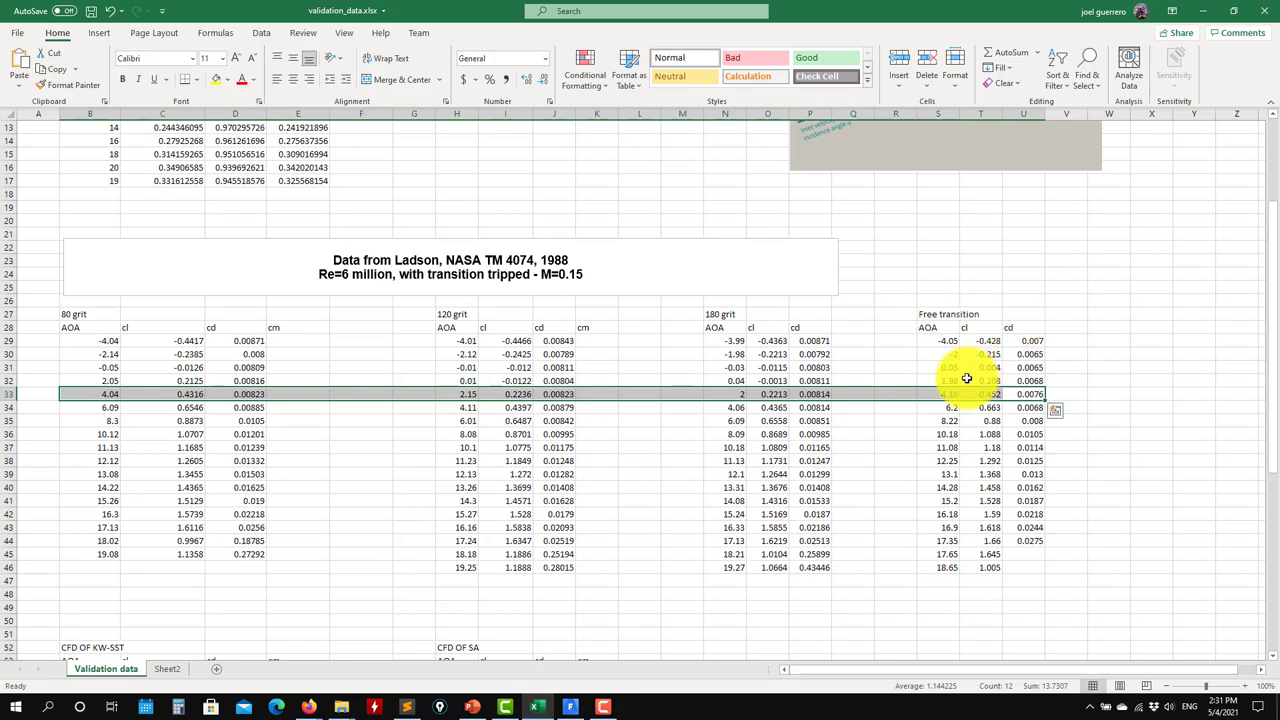
left_click(1206, 10)
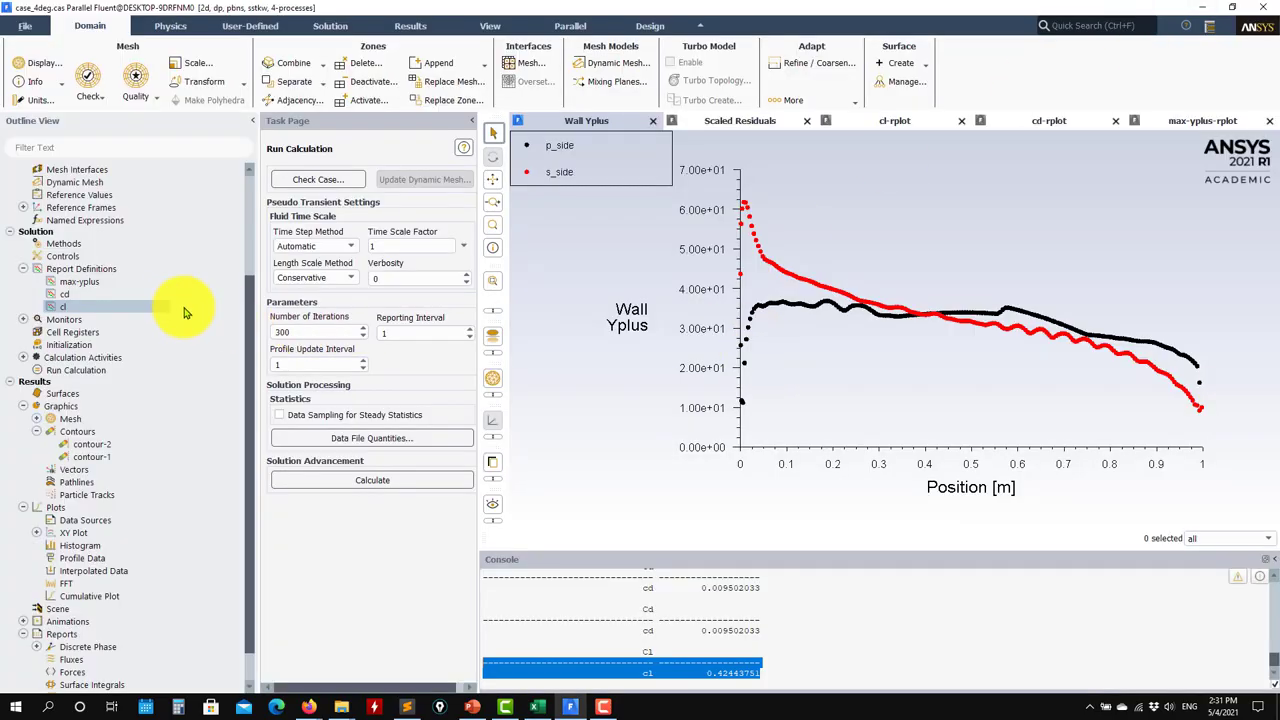
scroll(183, 310, "up", 4)
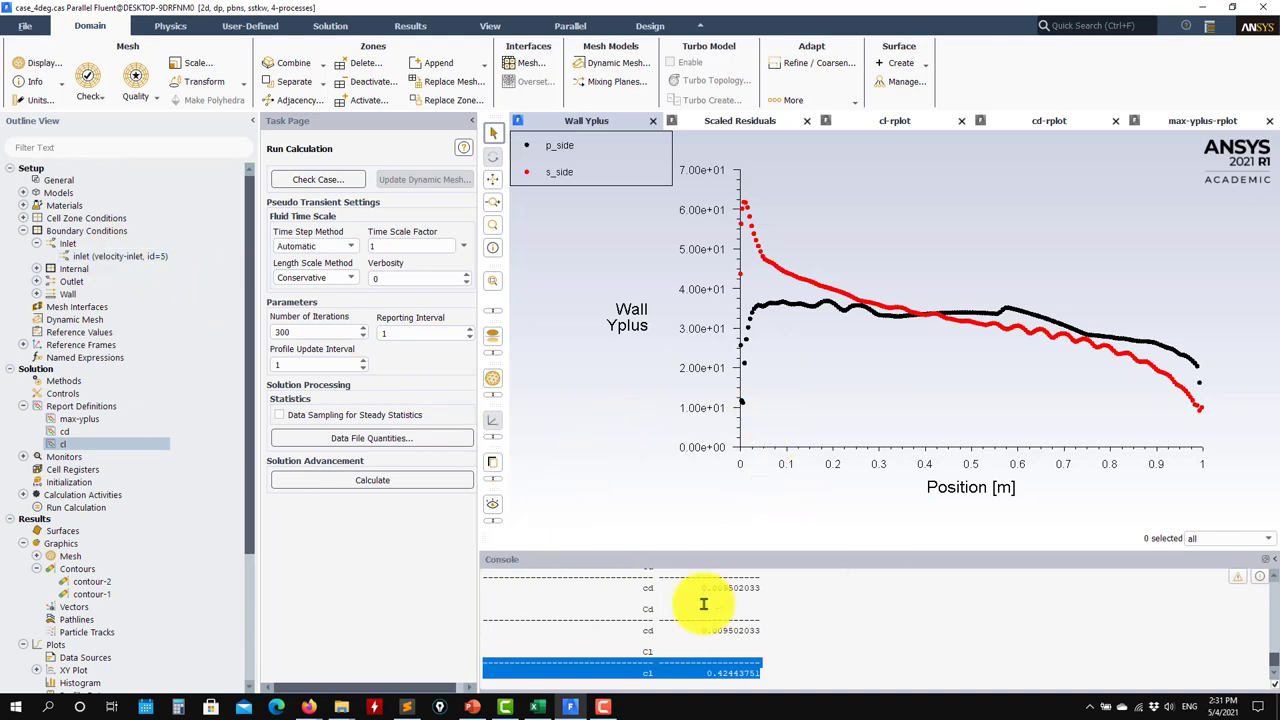
left_click(24, 30)
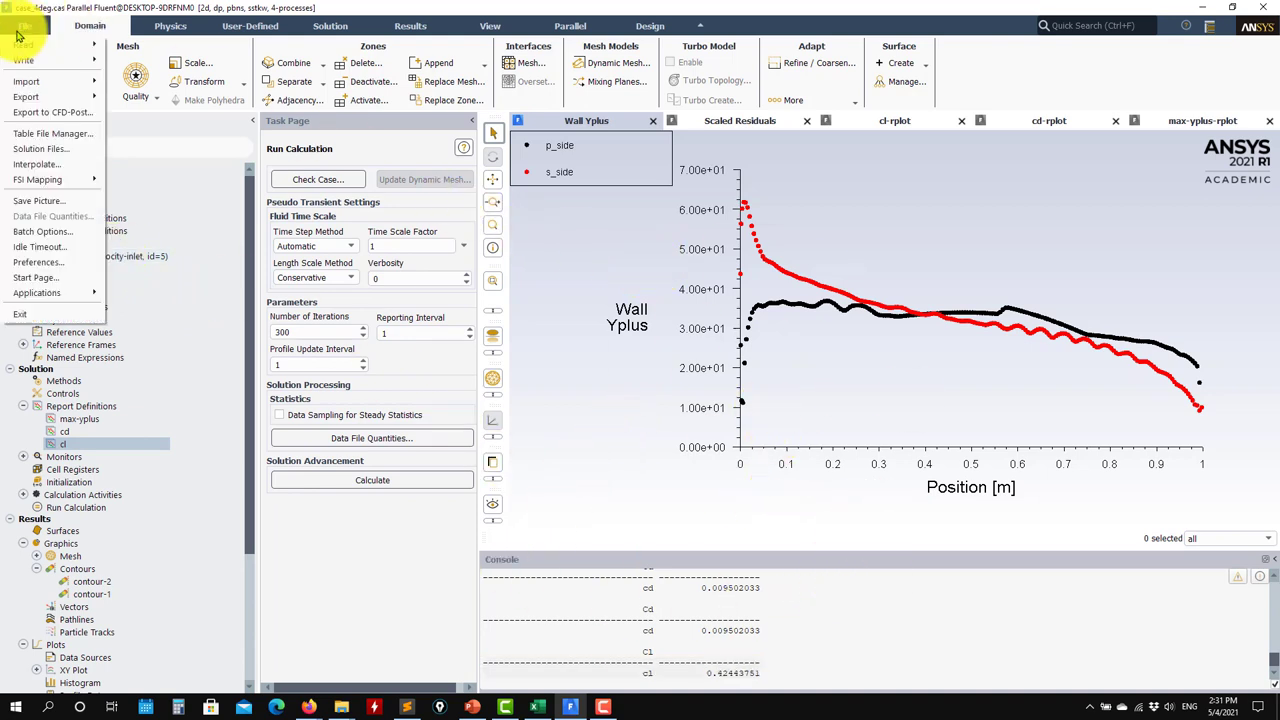
mouse_move(86, 47)
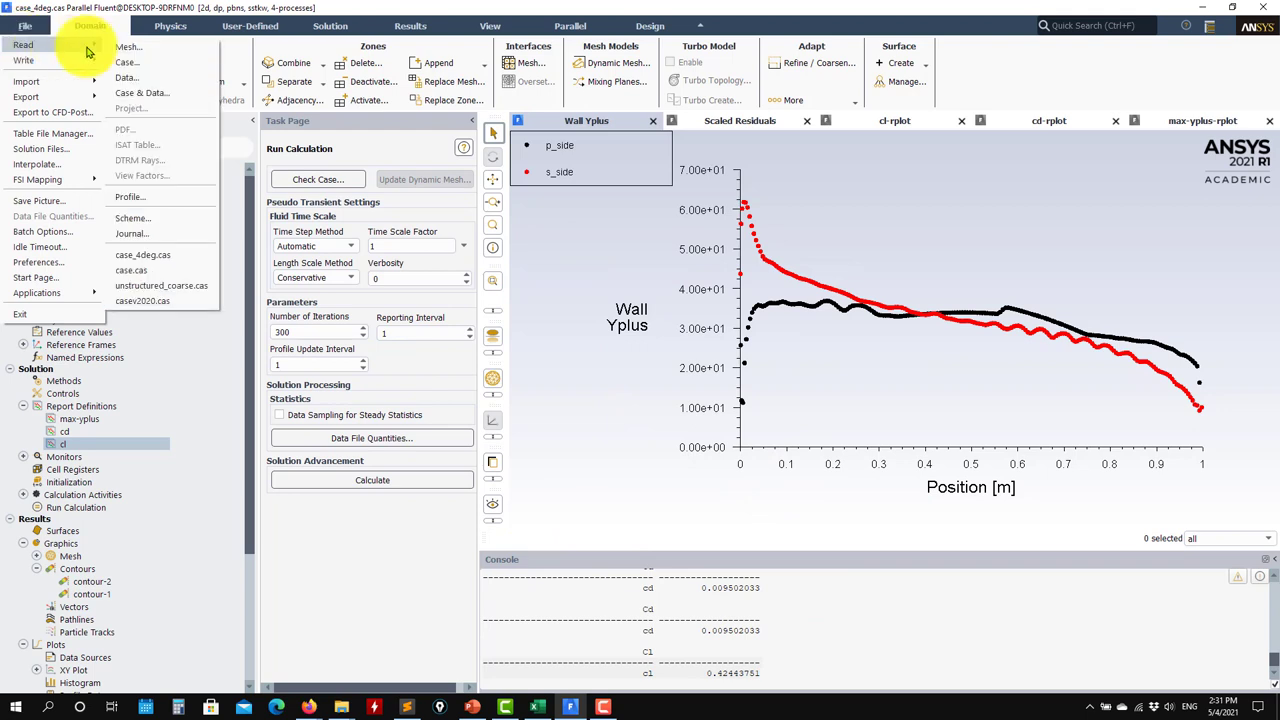
left_click(142, 64)
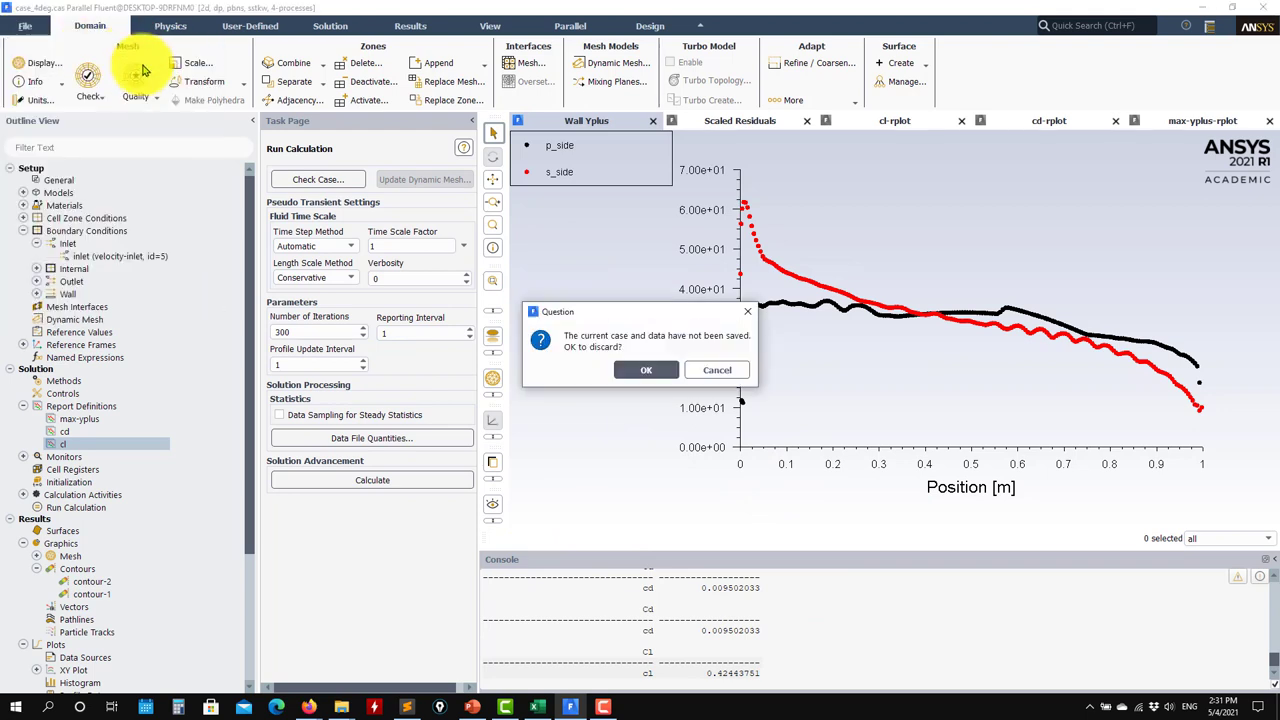
left_click(717, 370)
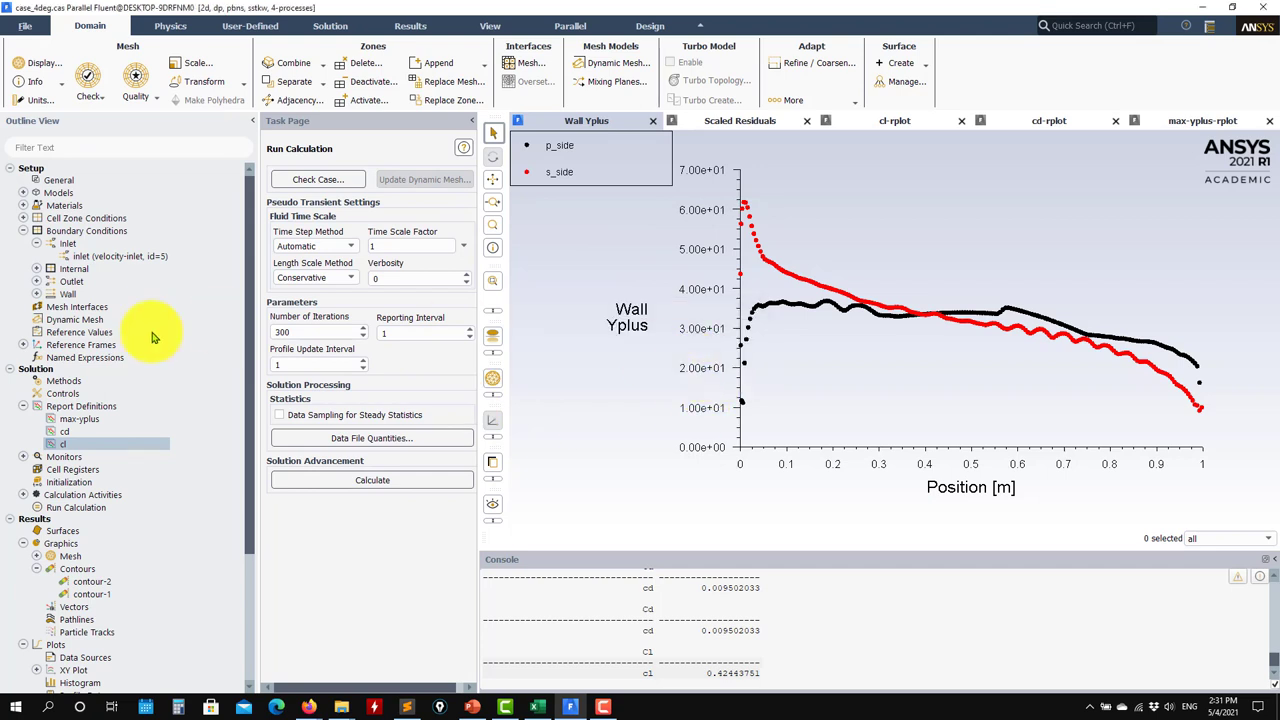
Review the cd report definition without changing it, and expand Monitors and its Report Files in the outline
double_click(66, 436)
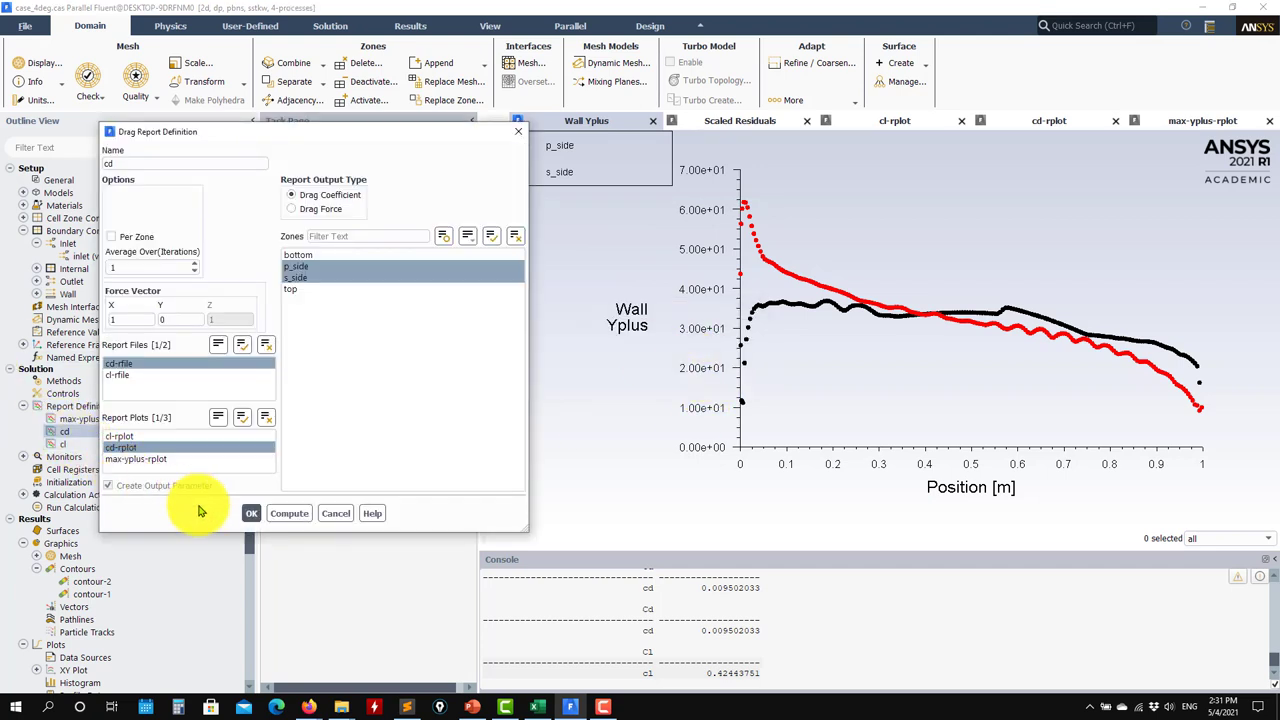
left_click(334, 514)
left_click(31, 459)
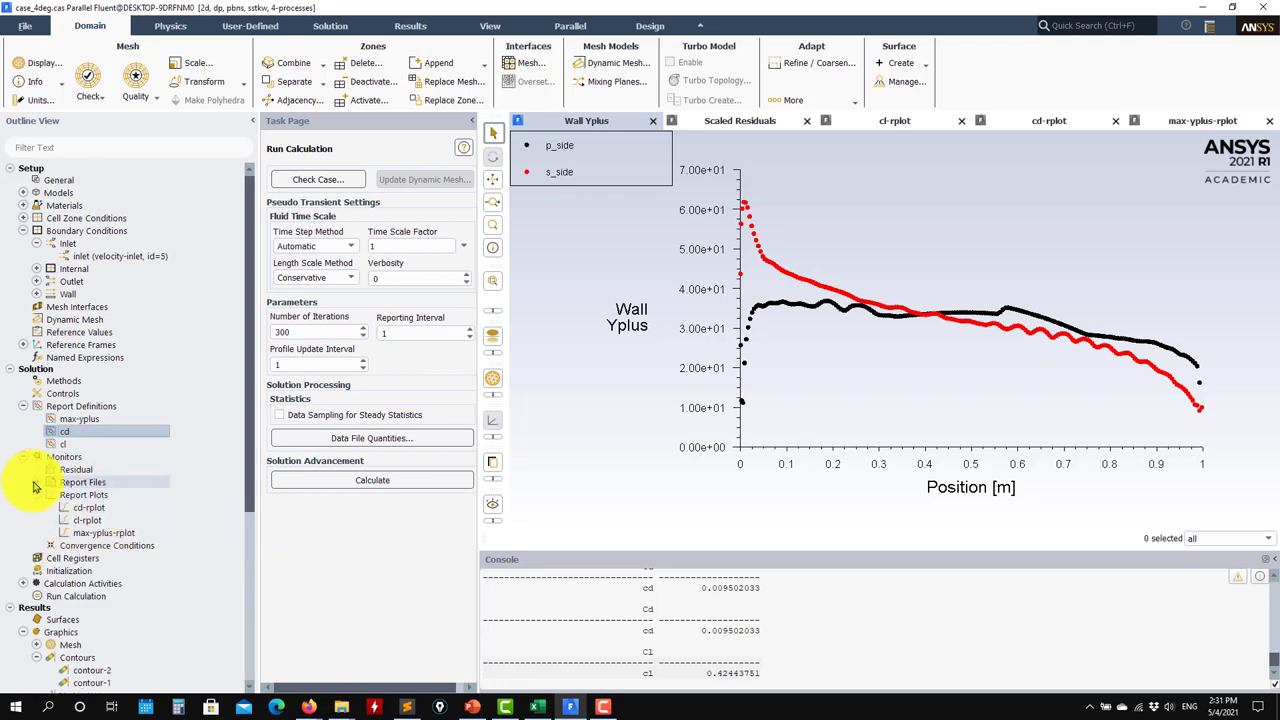
left_click(36, 483)
Switch to File Explorer and go up from support_data to the Rectangular_domain folder containing the report output files
mouse_move(338, 702)
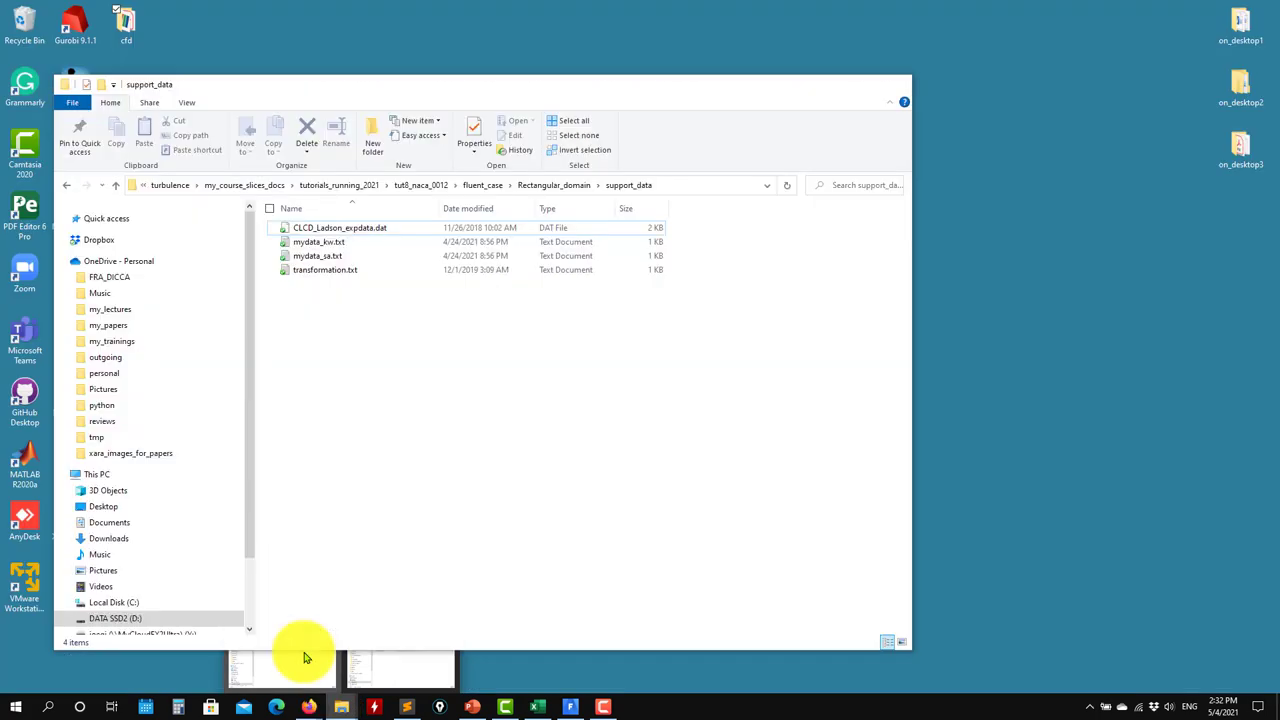
left_click(306, 657)
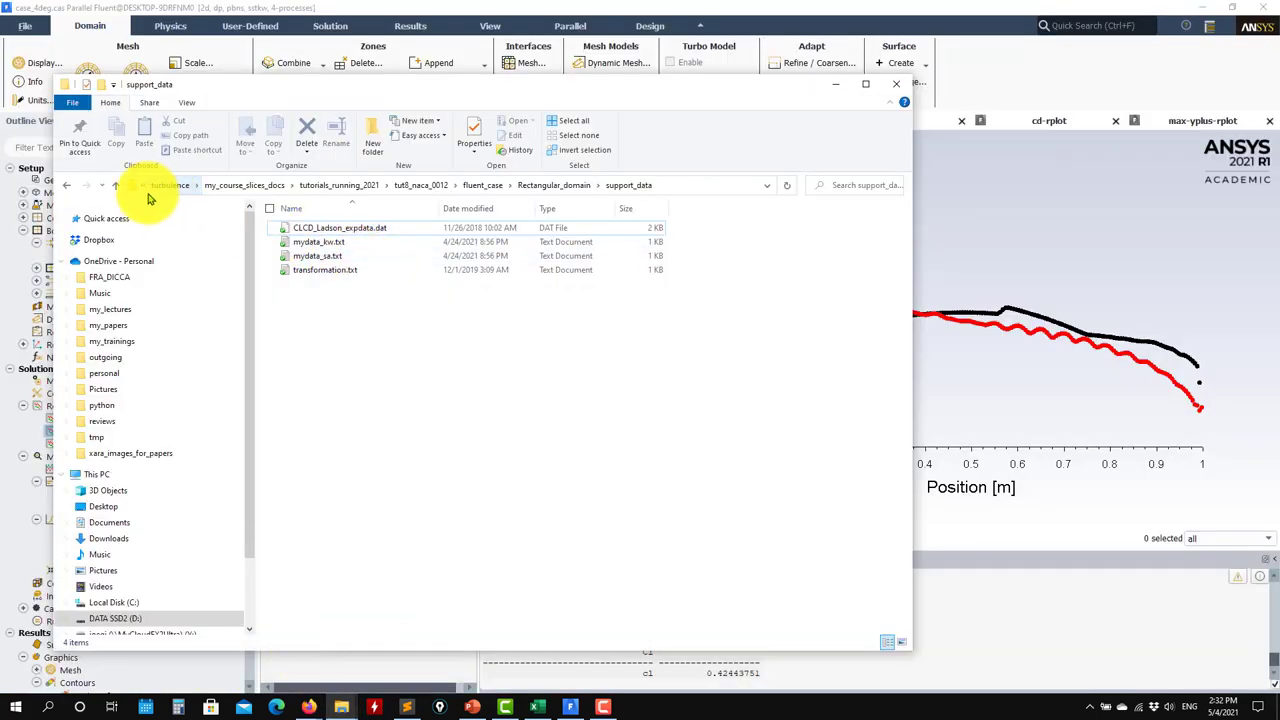
left_click(115, 185)
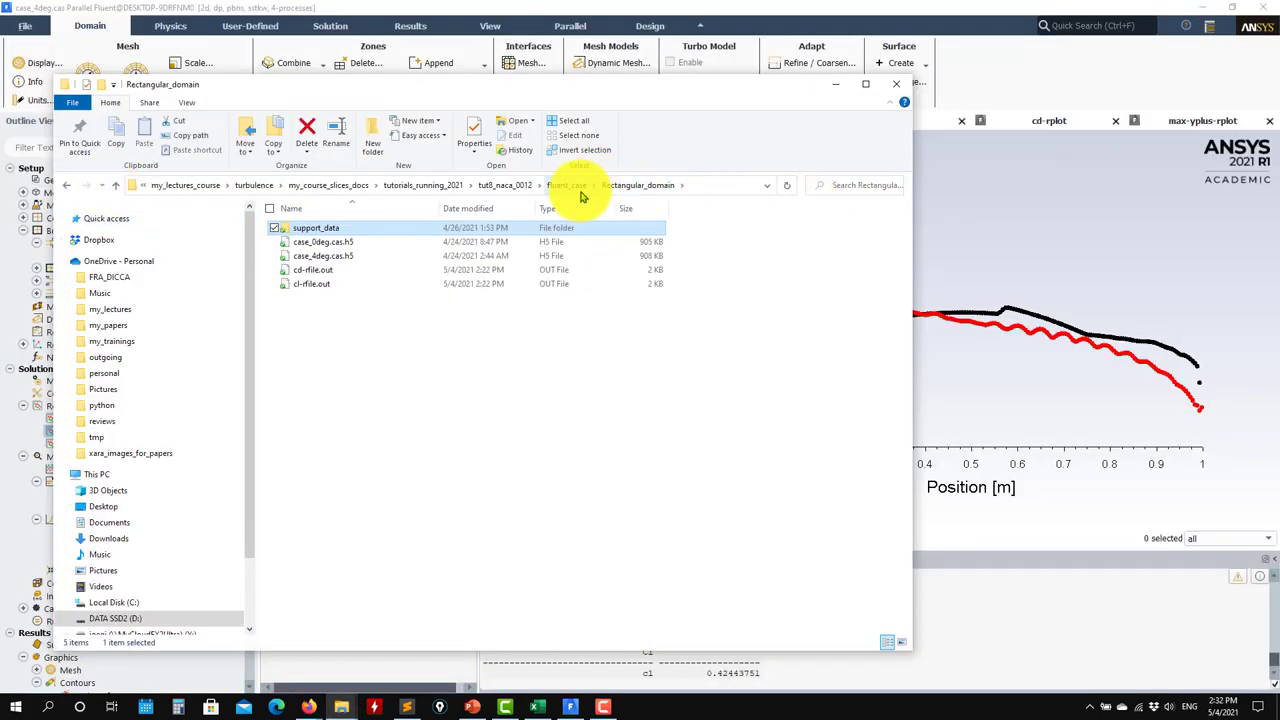
Open cd-rfile.out in Sublime Text, review the drag coefficient history, and close the file
left_click(309, 271)
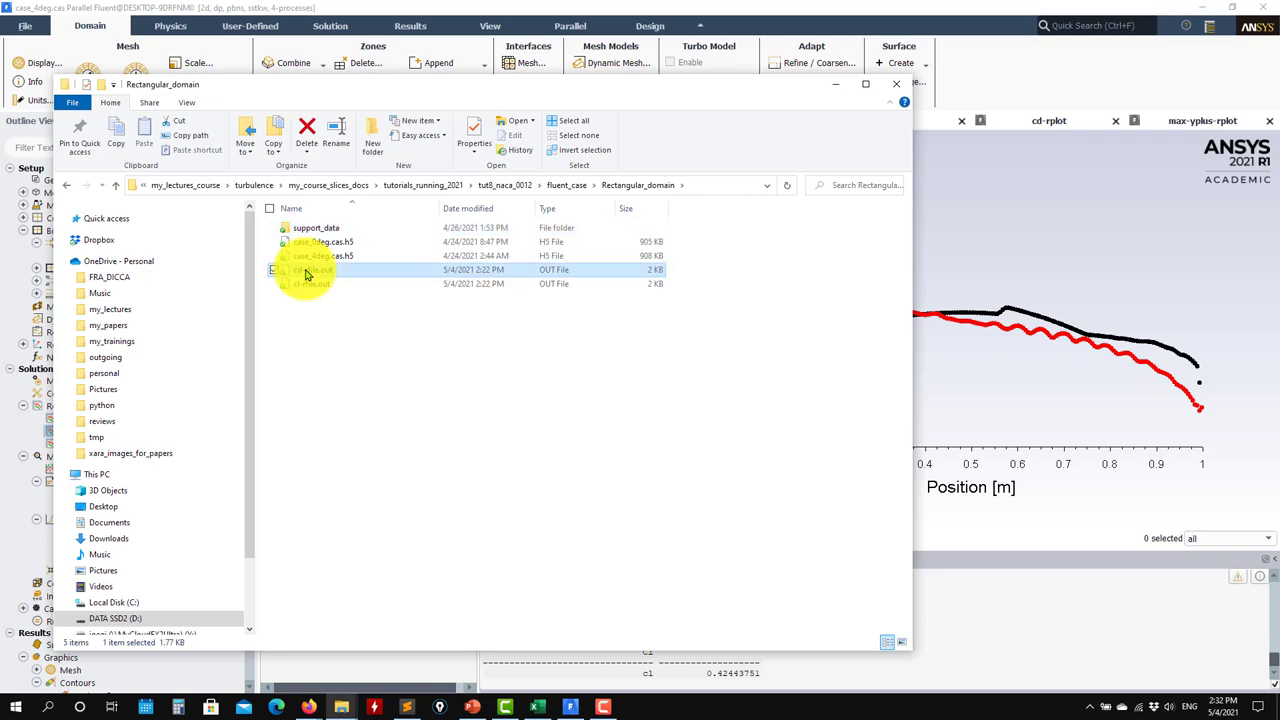
right_click(307, 268)
left_click(380, 318)
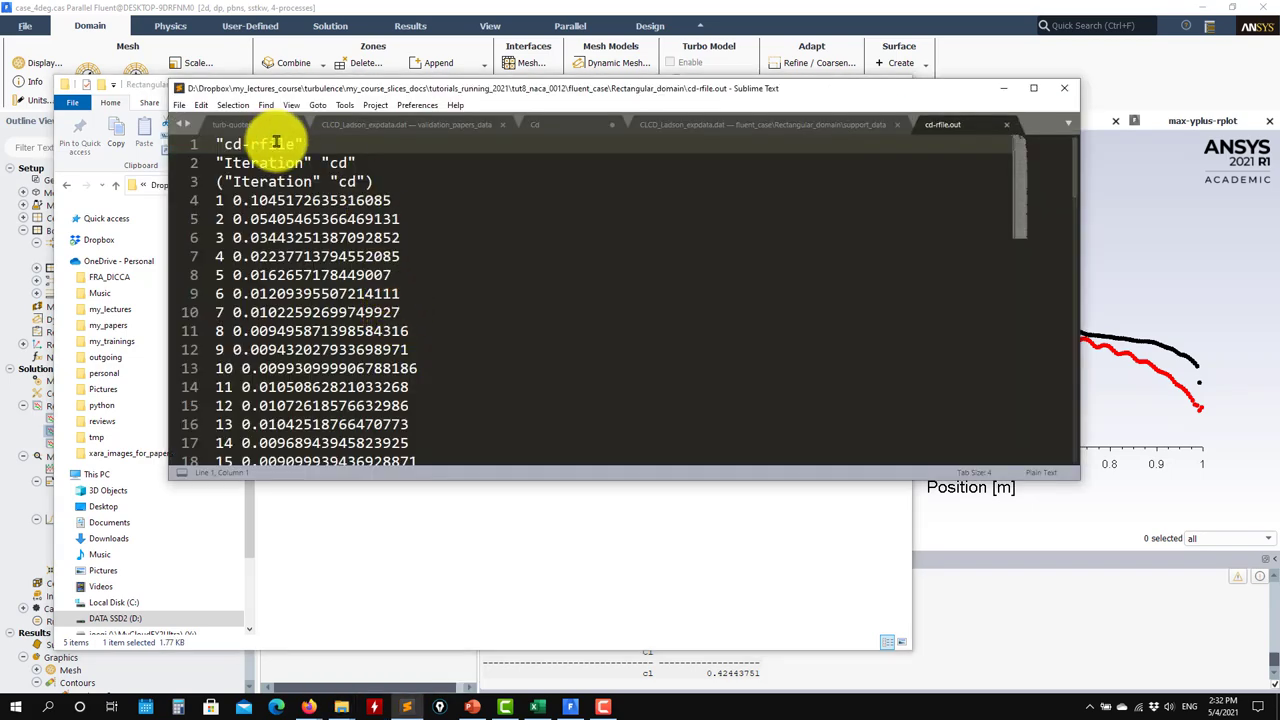
left_click(1012, 130)
Open cl-rfile.out in Sublime Text, review the lift coefficient history, close the file, and return to Fluent
left_click(373, 521)
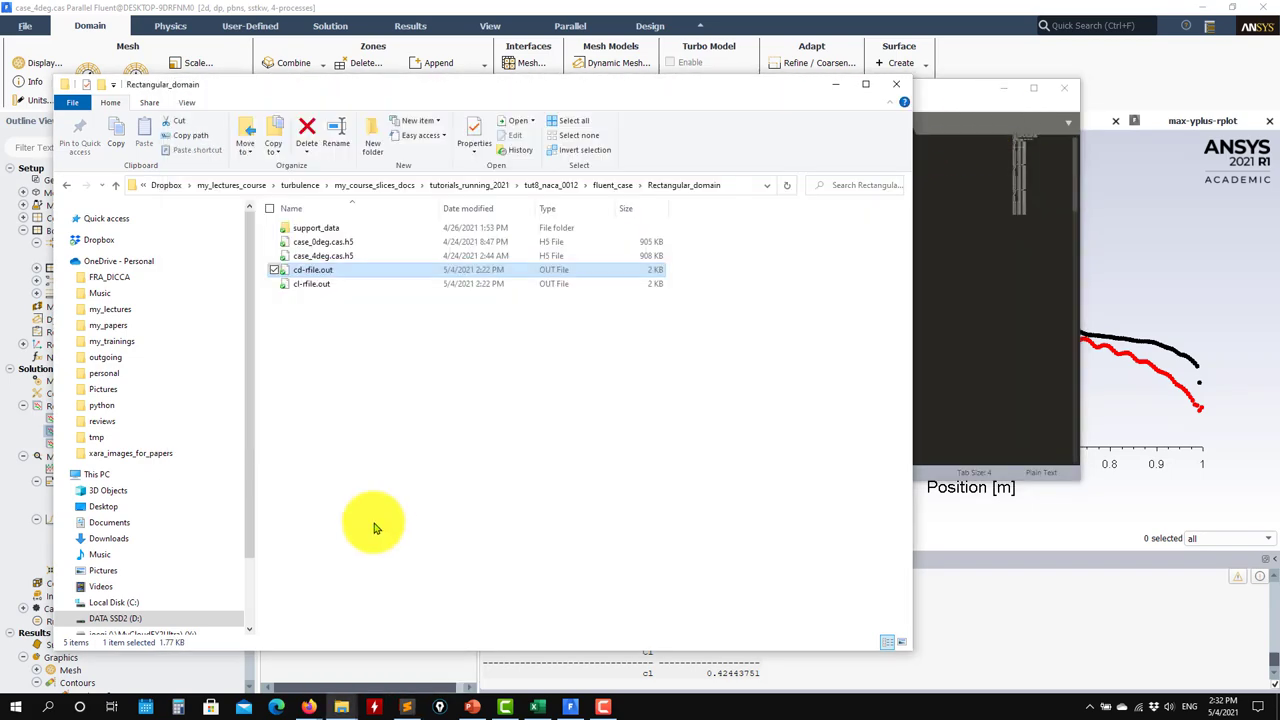
left_click_drag(312, 284, 970, 292)
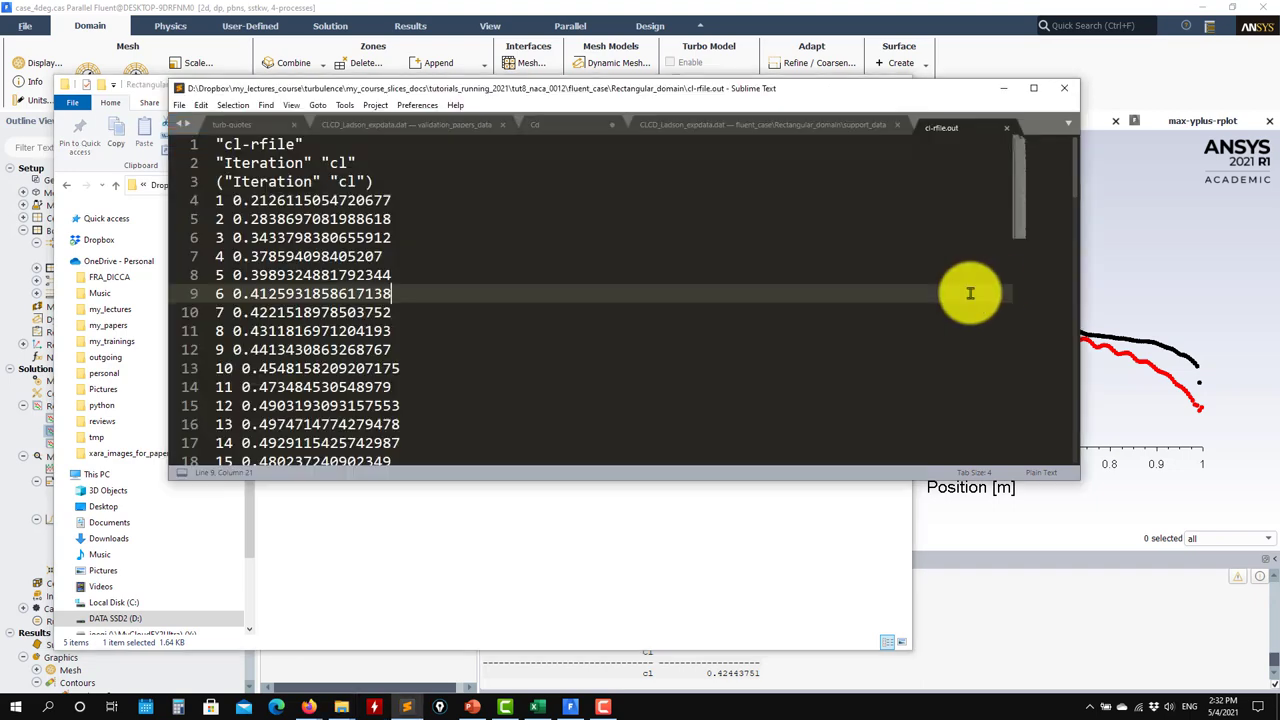
scroll(1018, 197, "down", 6)
scroll(1018, 197, "down", 4)
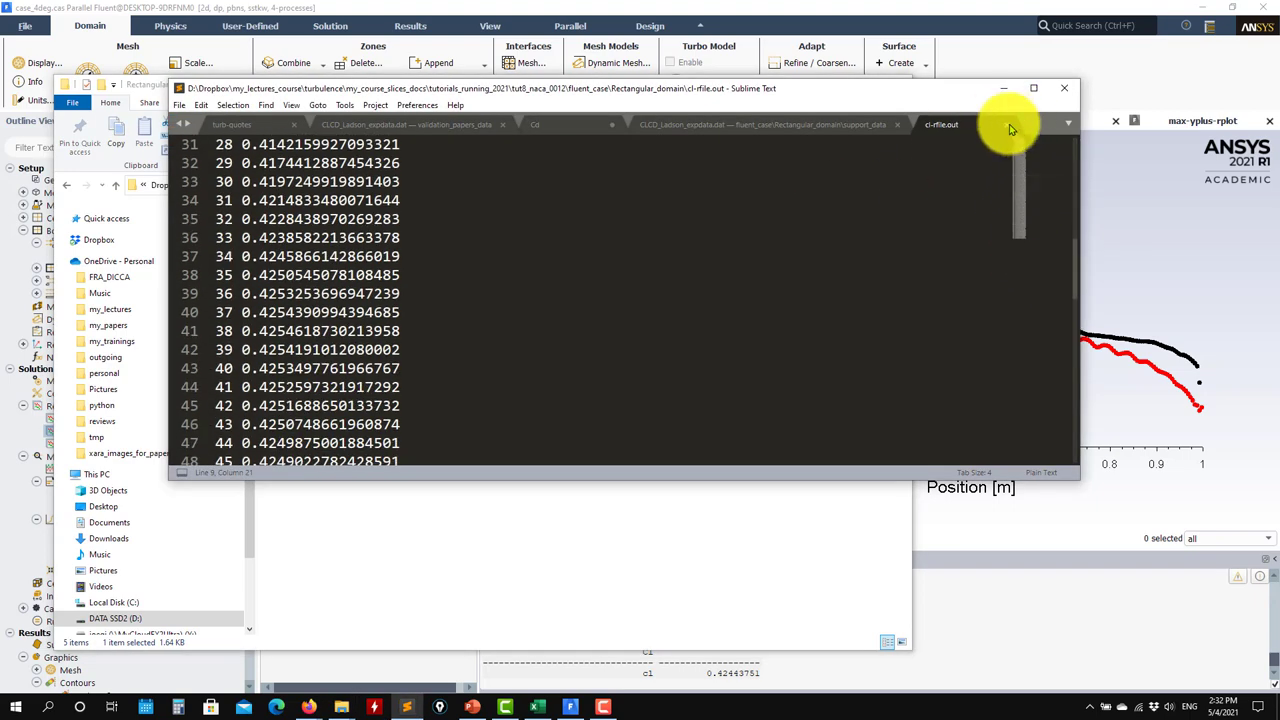
left_click(1010, 128)
left_click(1005, 87)
left_click(835, 88)
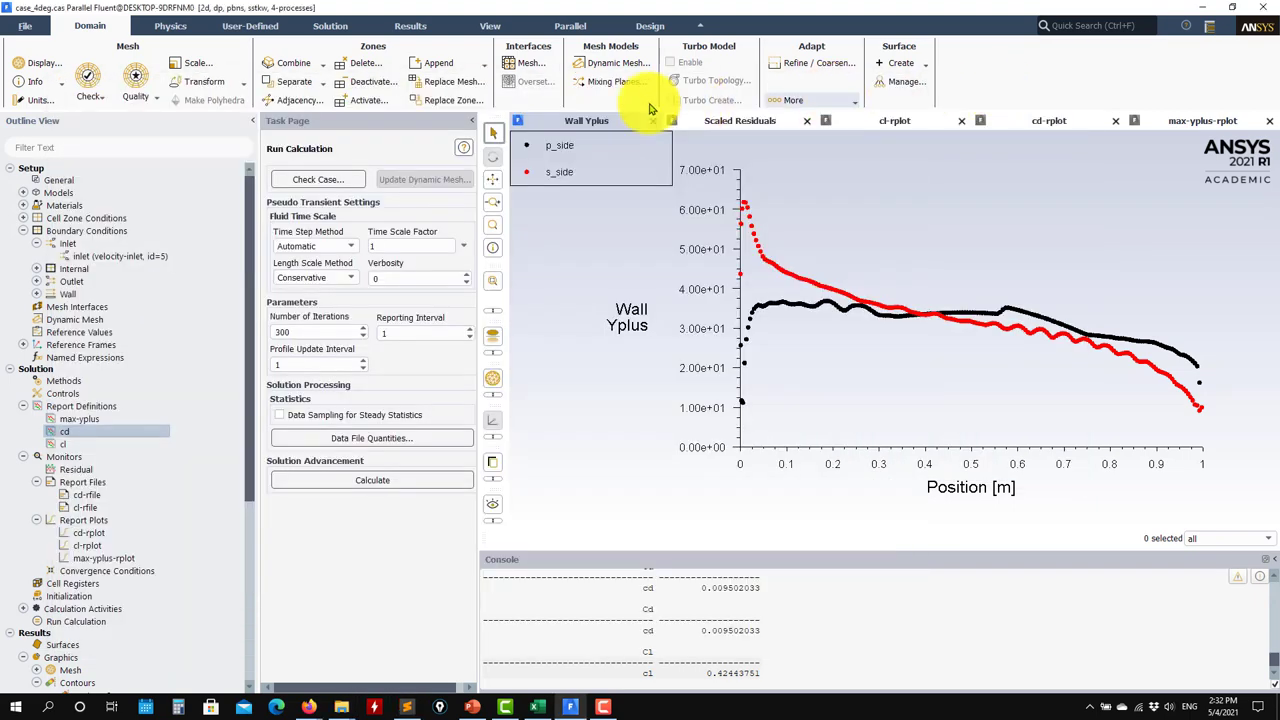
Read the case file case_0deg.cas.h5 into Fluent, discarding the unsaved current case and data
left_click(20, 30)
mouse_move(40, 45)
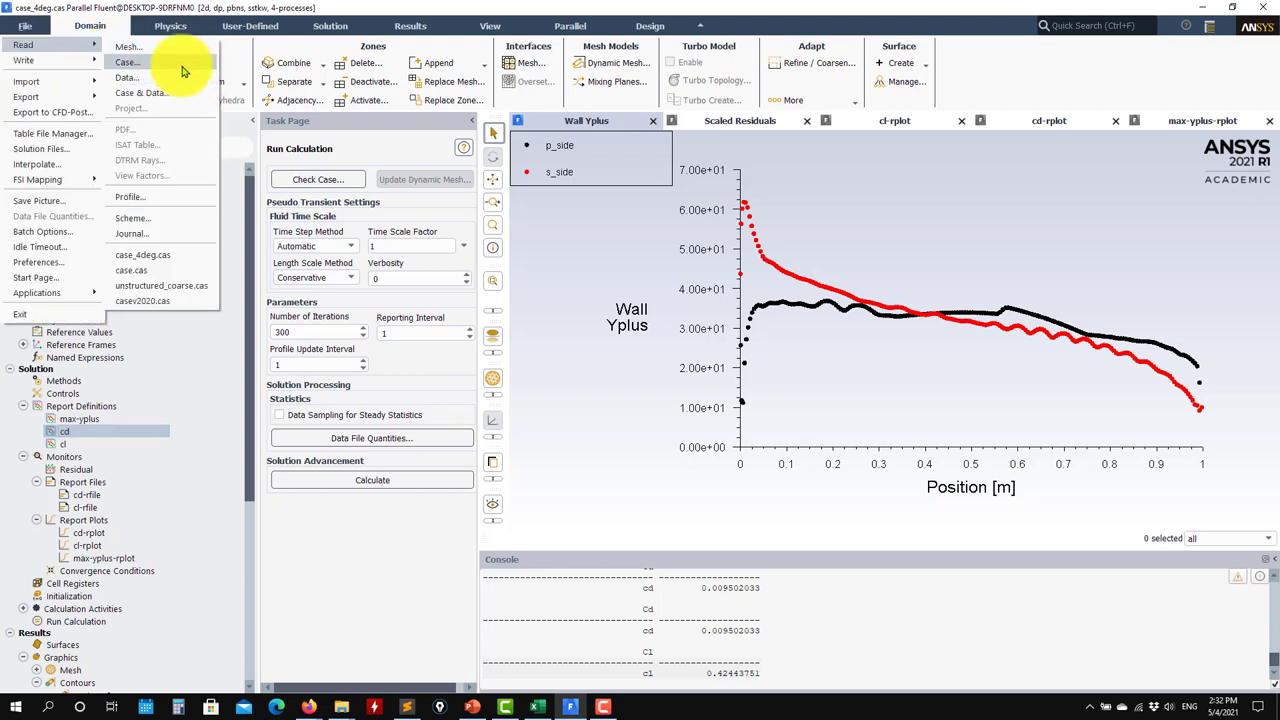
left_click(163, 66)
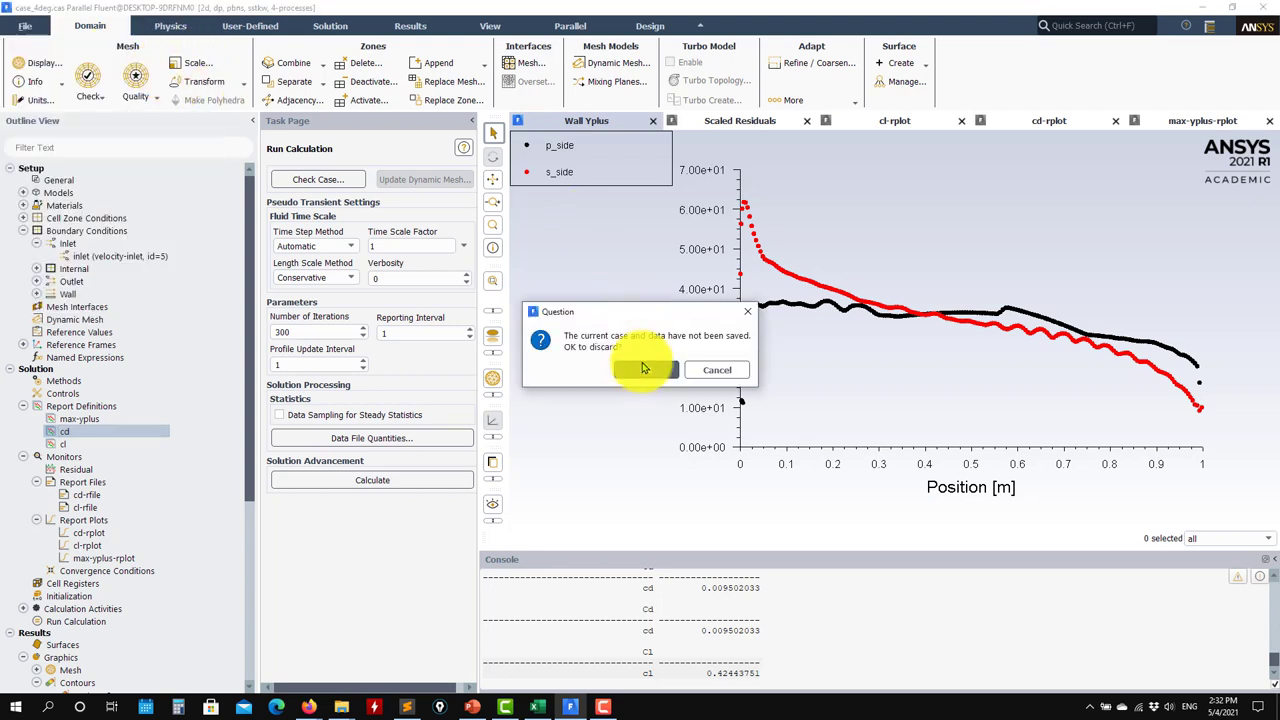
left_click(642, 366)
left_click(566, 274)
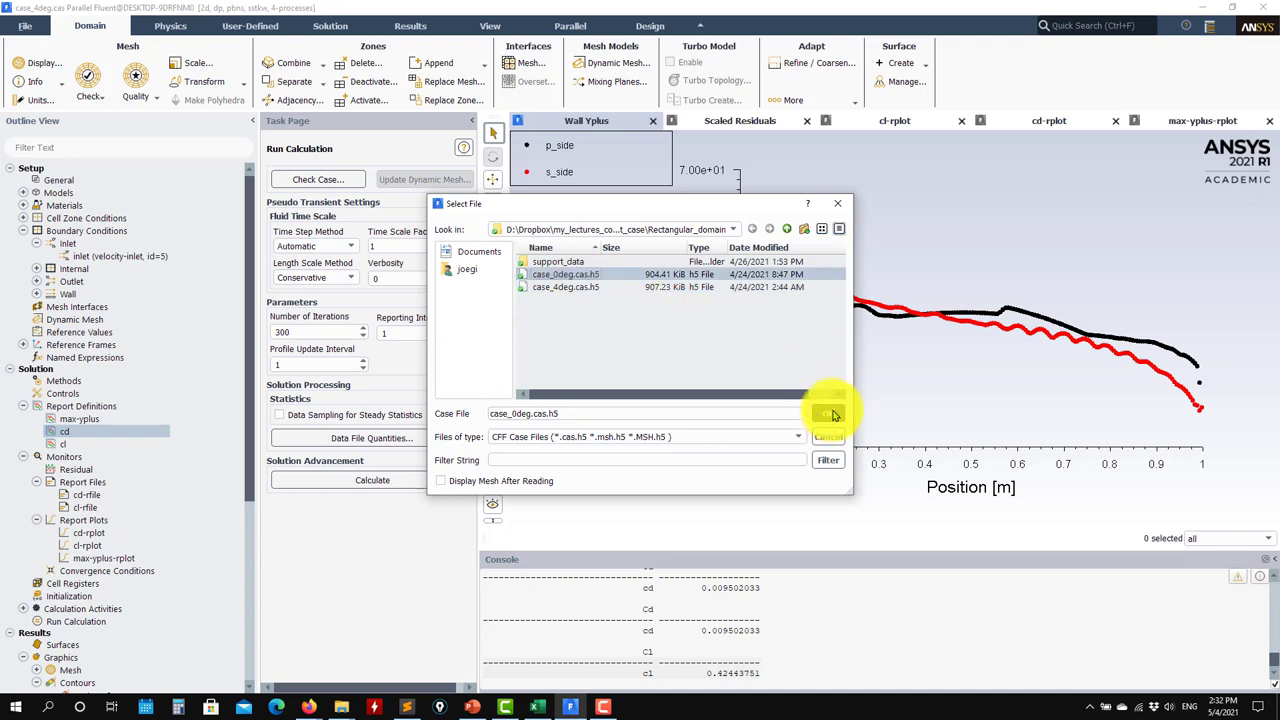
left_click(829, 414)
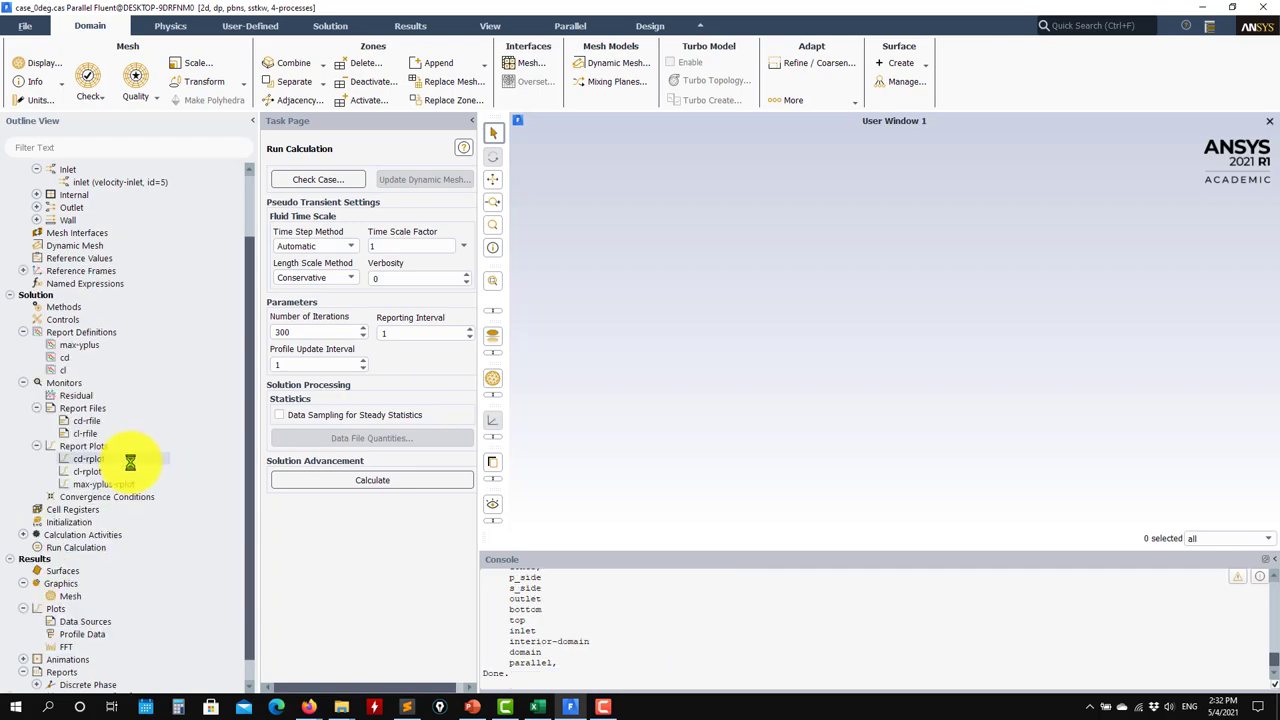
Display the mesh with the preselected surfaces as mesh-1, inspect it around the airfoil, and close the Mesh Display dialog
double_click(101, 600)
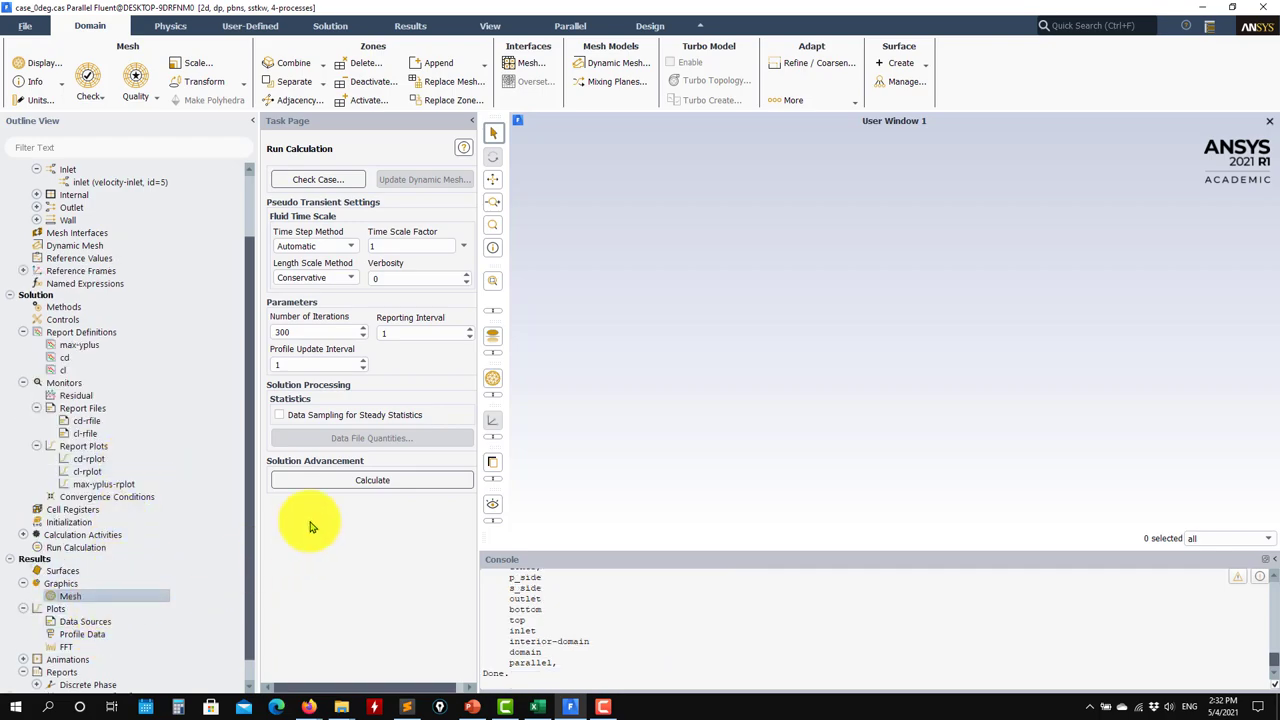
left_click(262, 631)
scroll(818, 334, "up", 10)
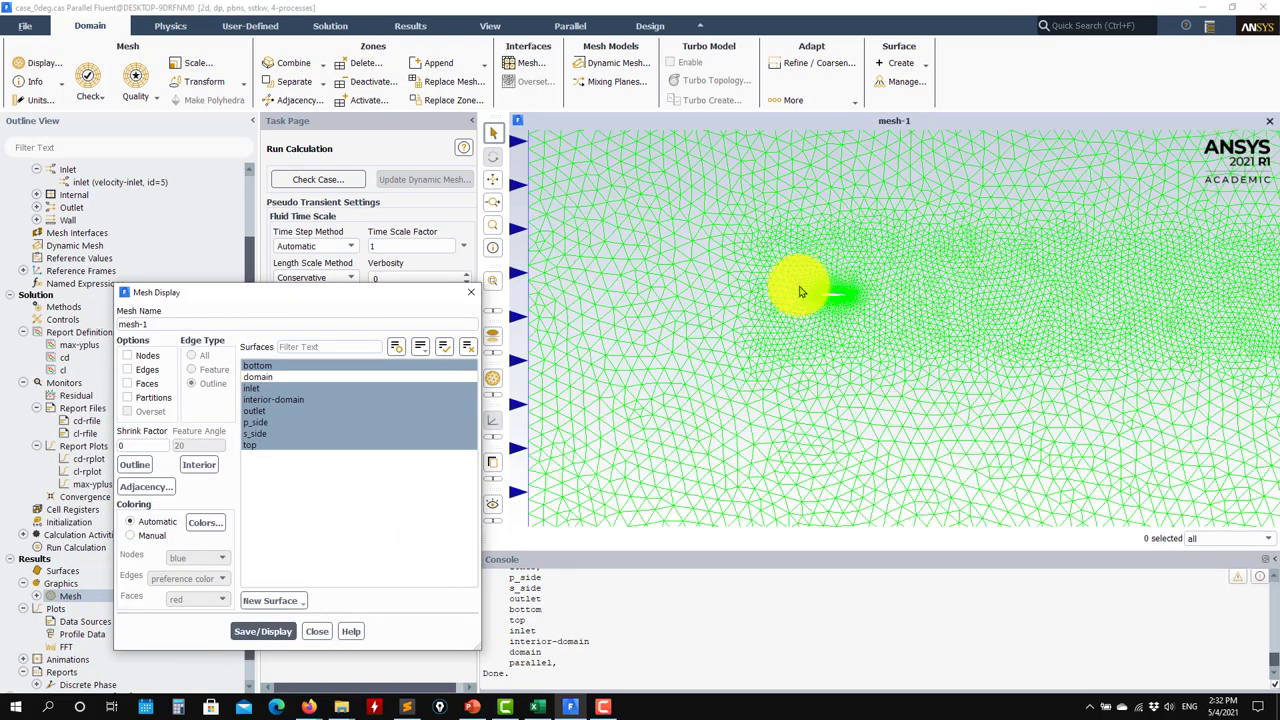
scroll(783, 422, "down", 8)
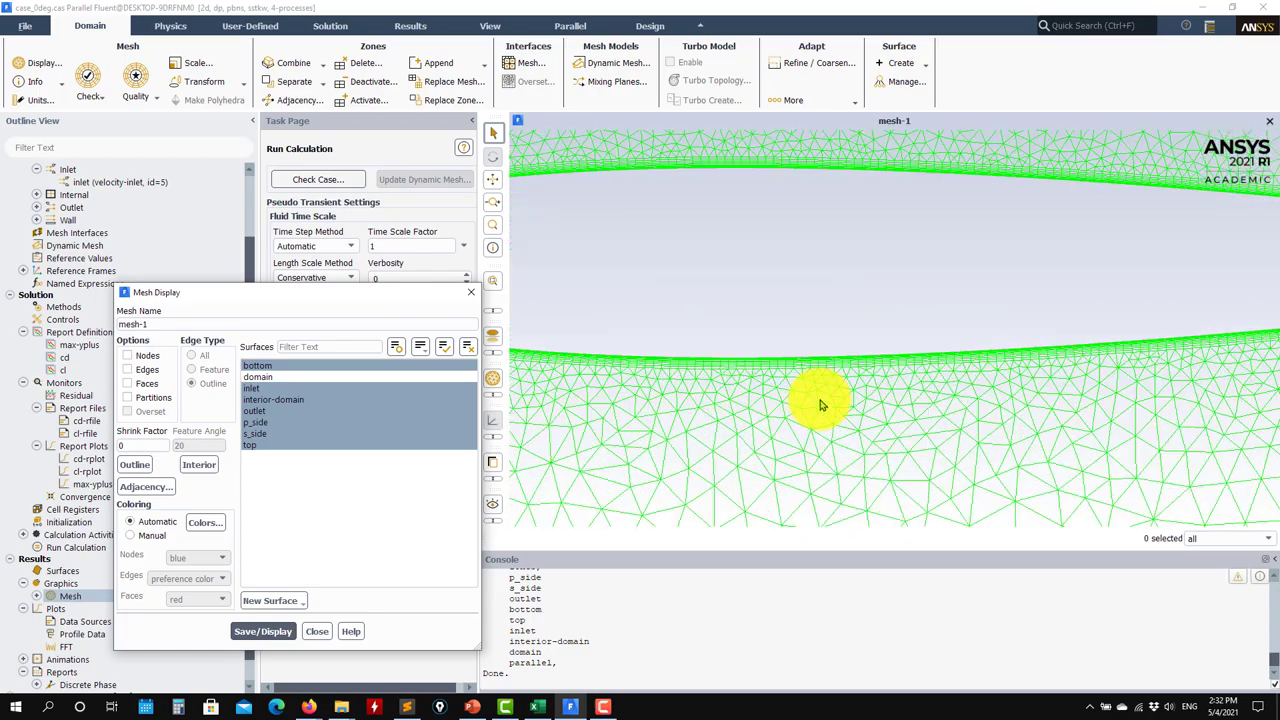
left_click(316, 631)
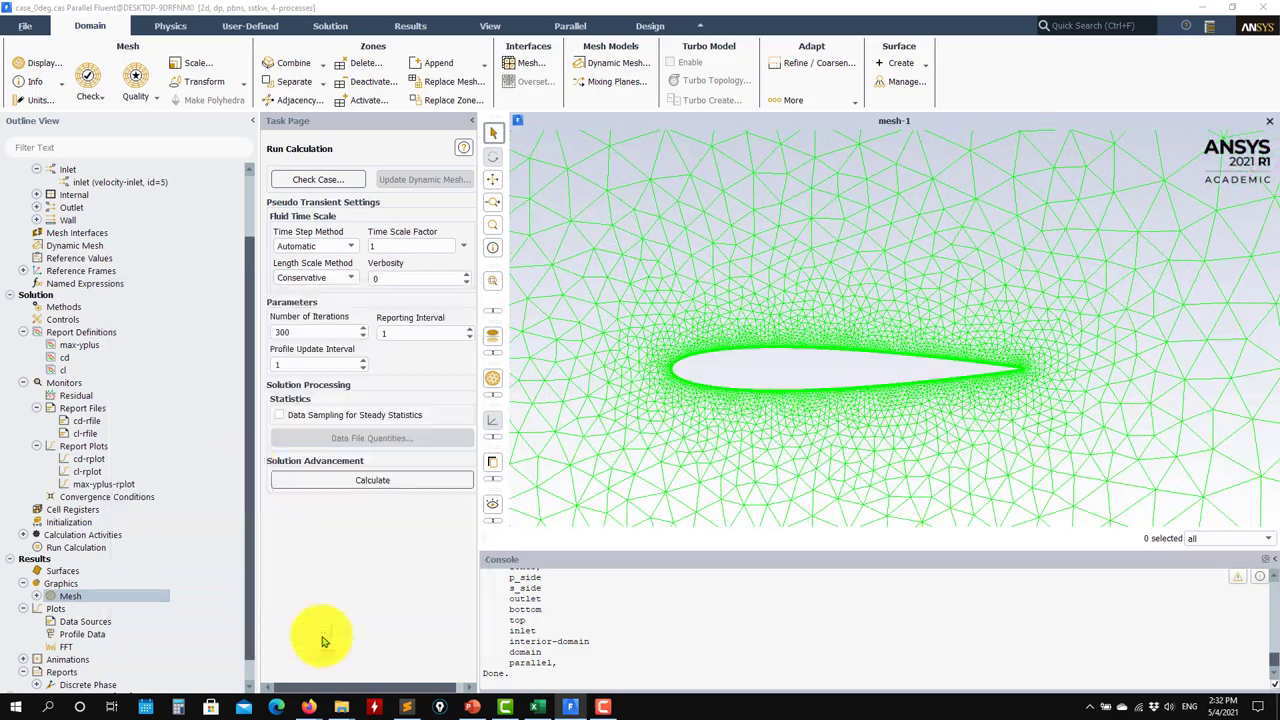
Initialize the solution with the standard method and start the 300-iteration calculation, declining to create new report files
scroll(86, 243, "up", 3)
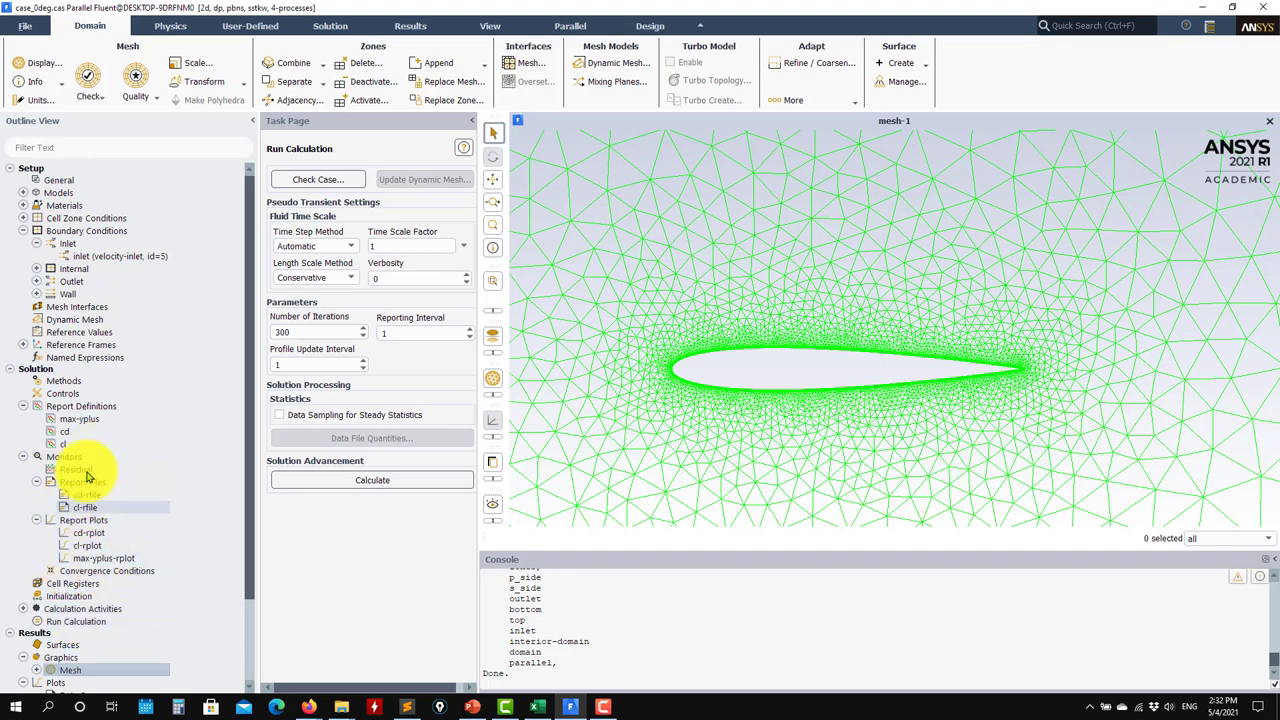
scroll(70, 520, "down", 3)
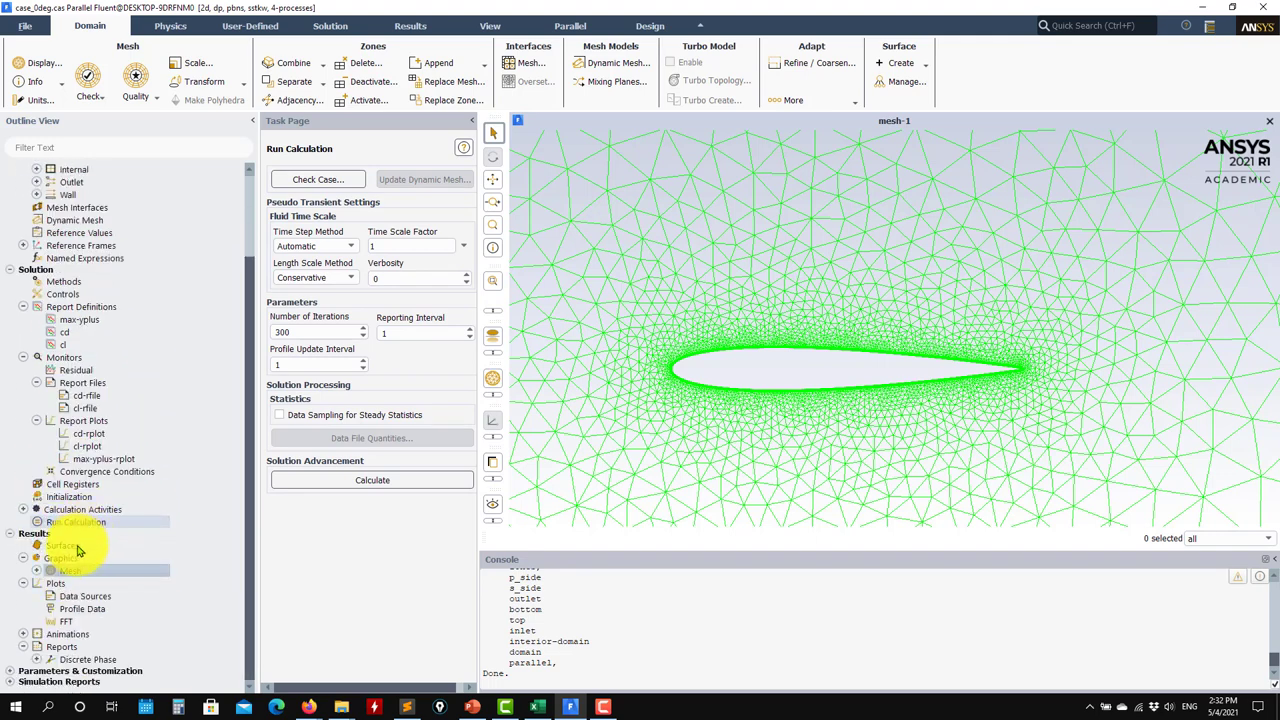
left_click(92, 496)
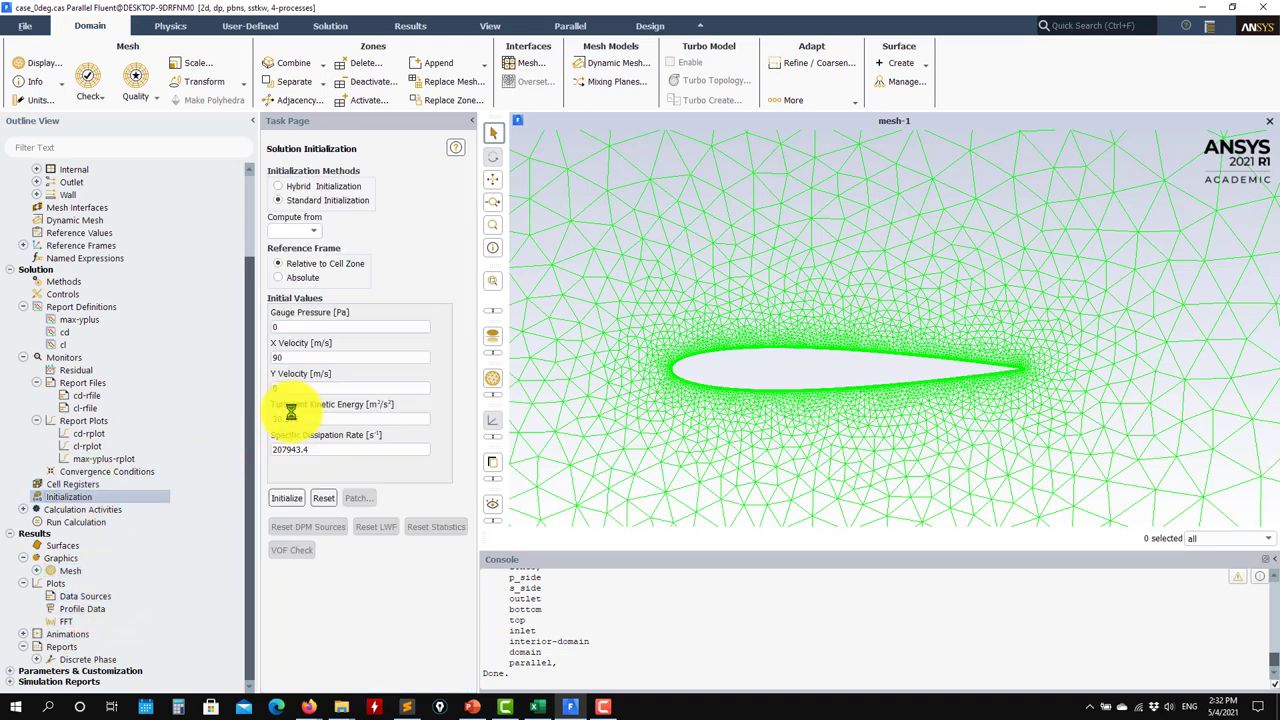
left_click(86, 522)
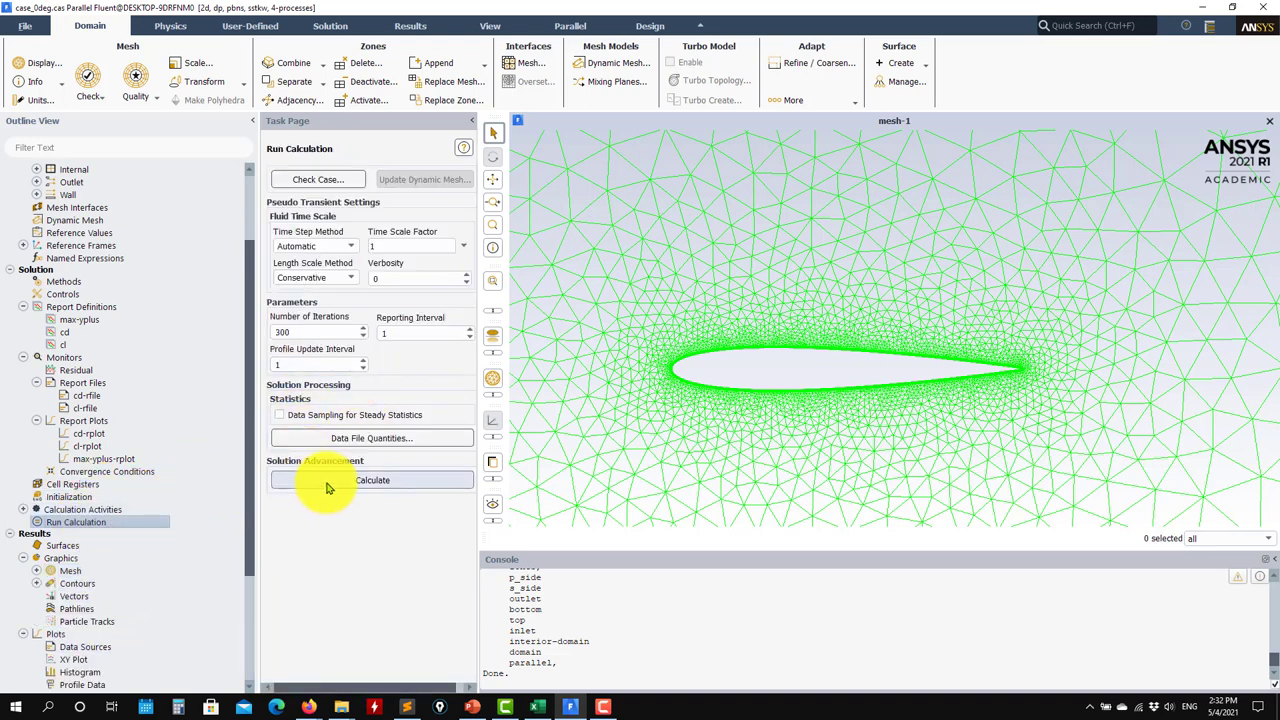
left_click(330, 482)
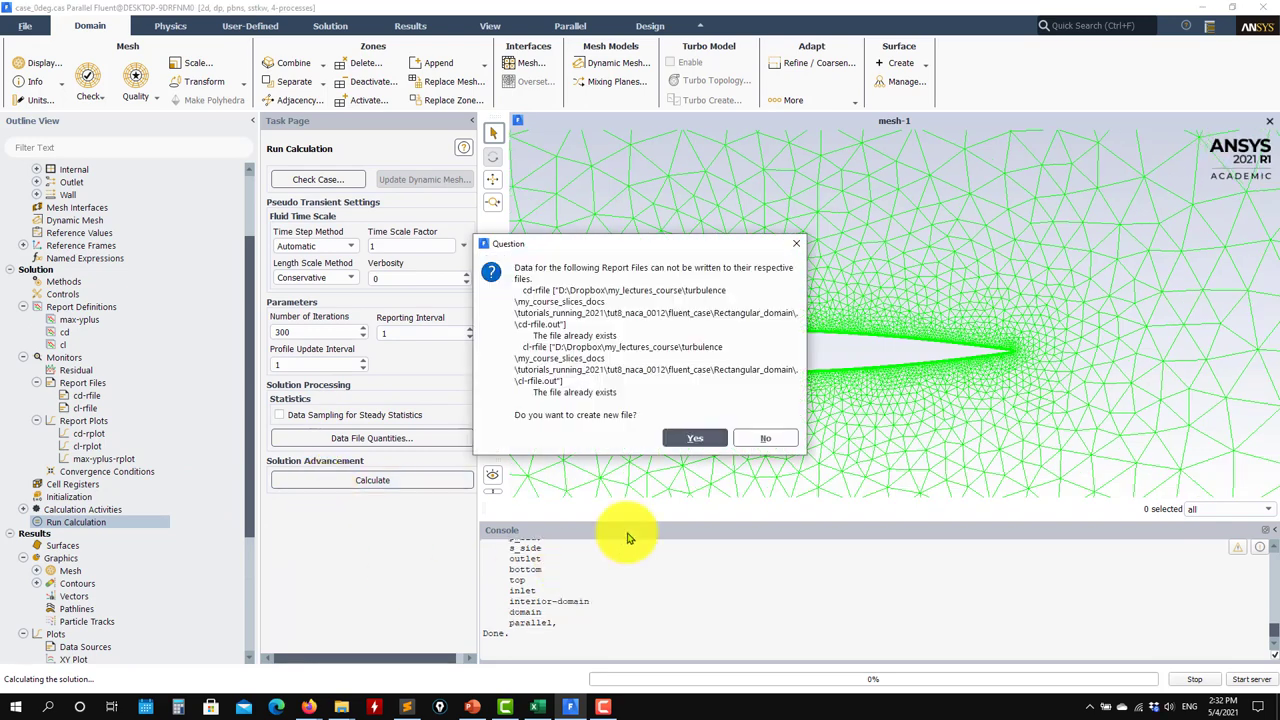
left_click(752, 437)
left_click(608, 368)
Switch to validation_data.xlsx in Excel and compare the CFD points with the experimental curves in the CL and CD versus AOA charts
left_click(537, 707)
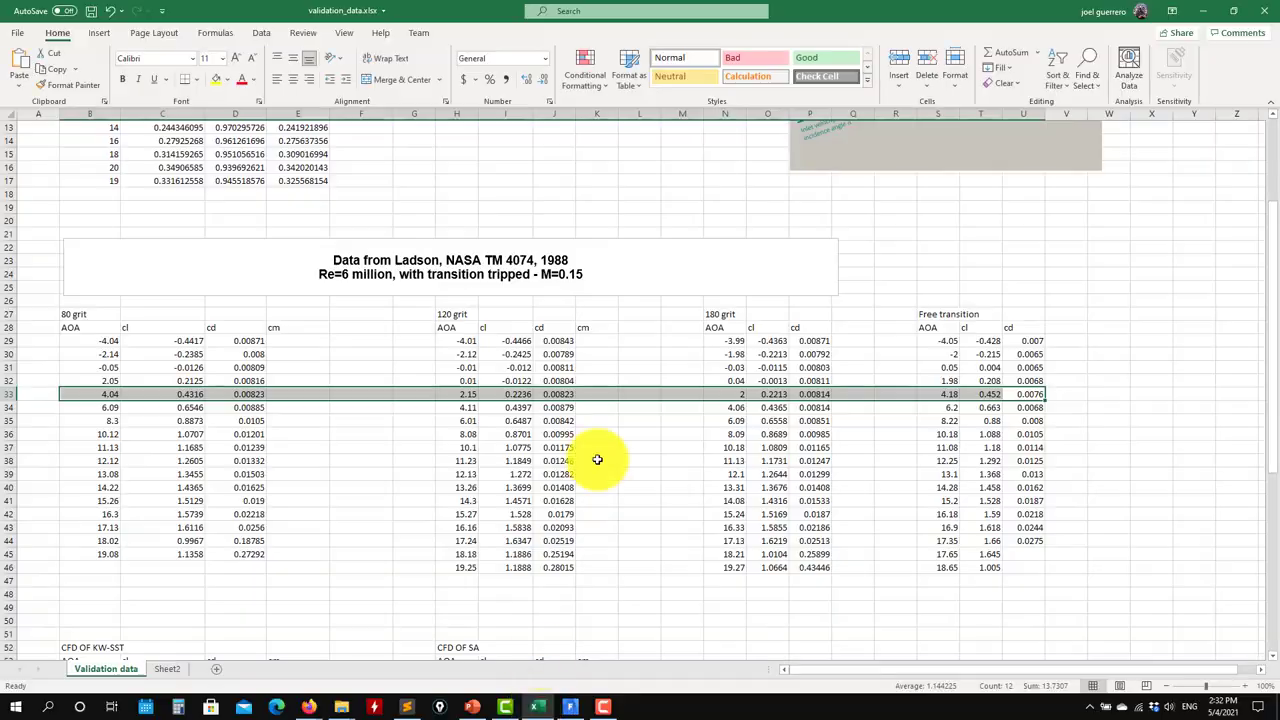
scroll(837, 363, "up", 4)
scroll(820, 408, "down", 20)
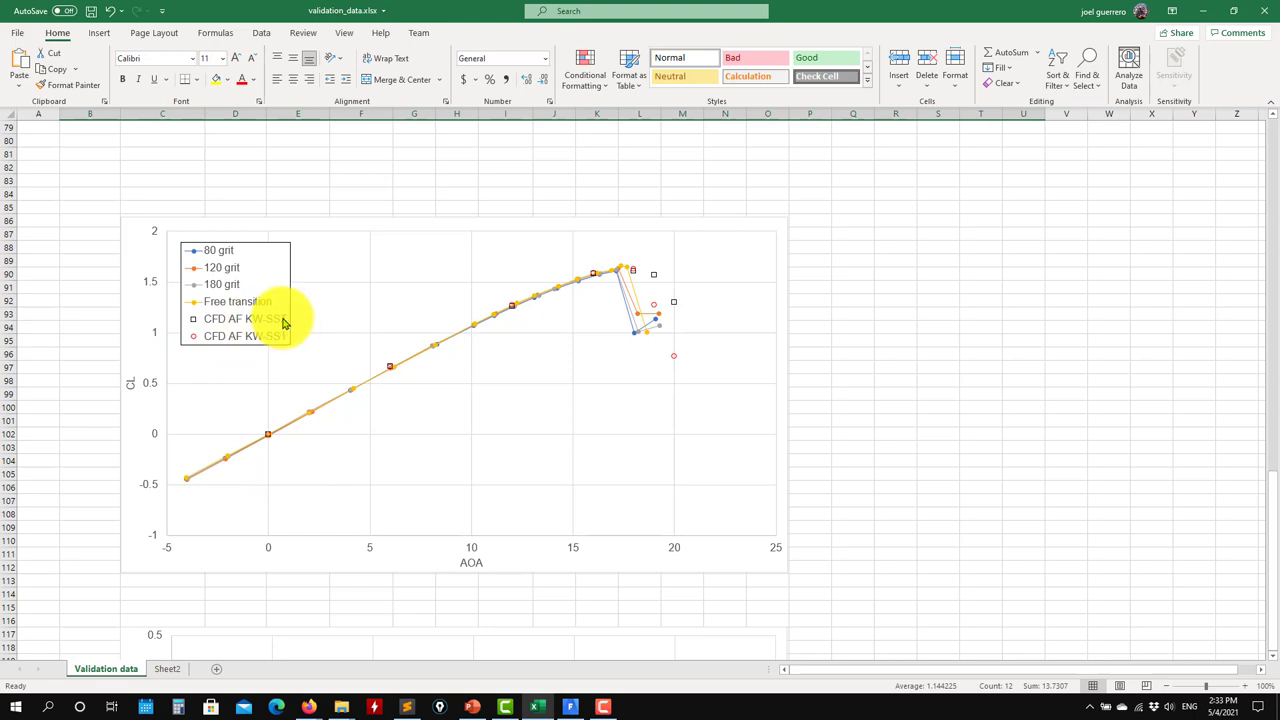
scroll(237, 336, "down", 10)
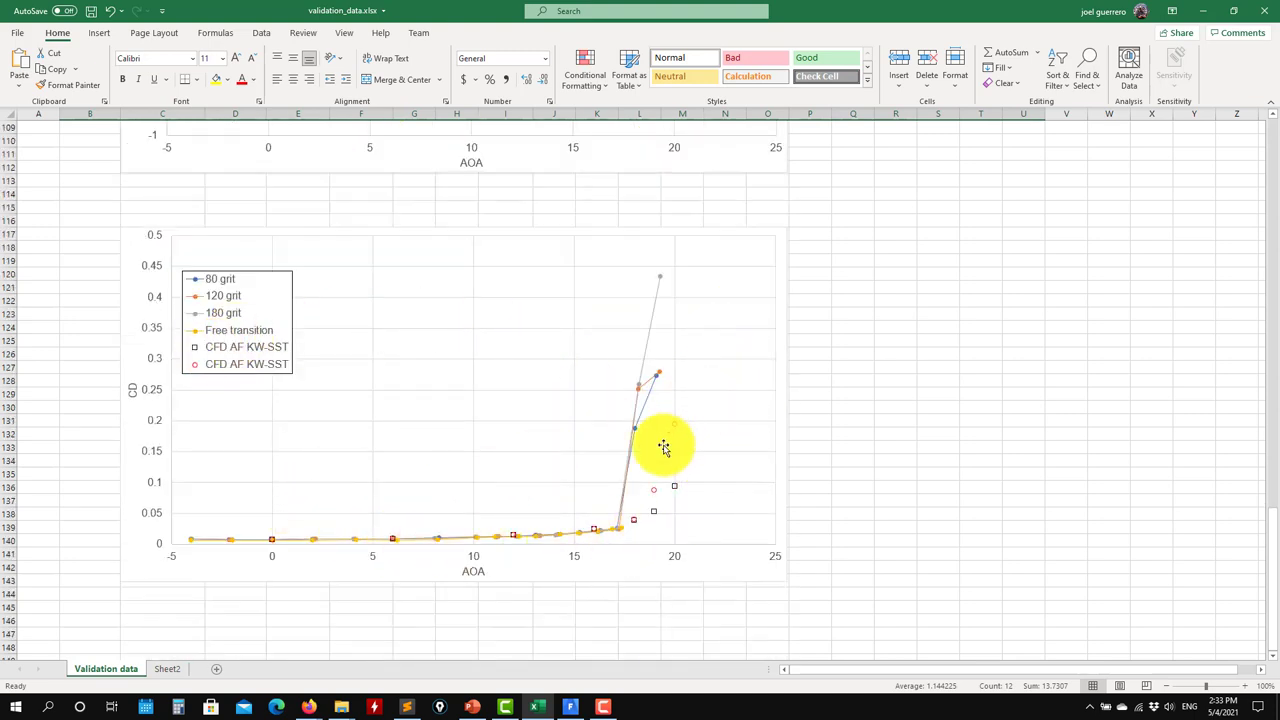
scroll(336, 538, "up", 1)
scroll(336, 538, "up", 9)
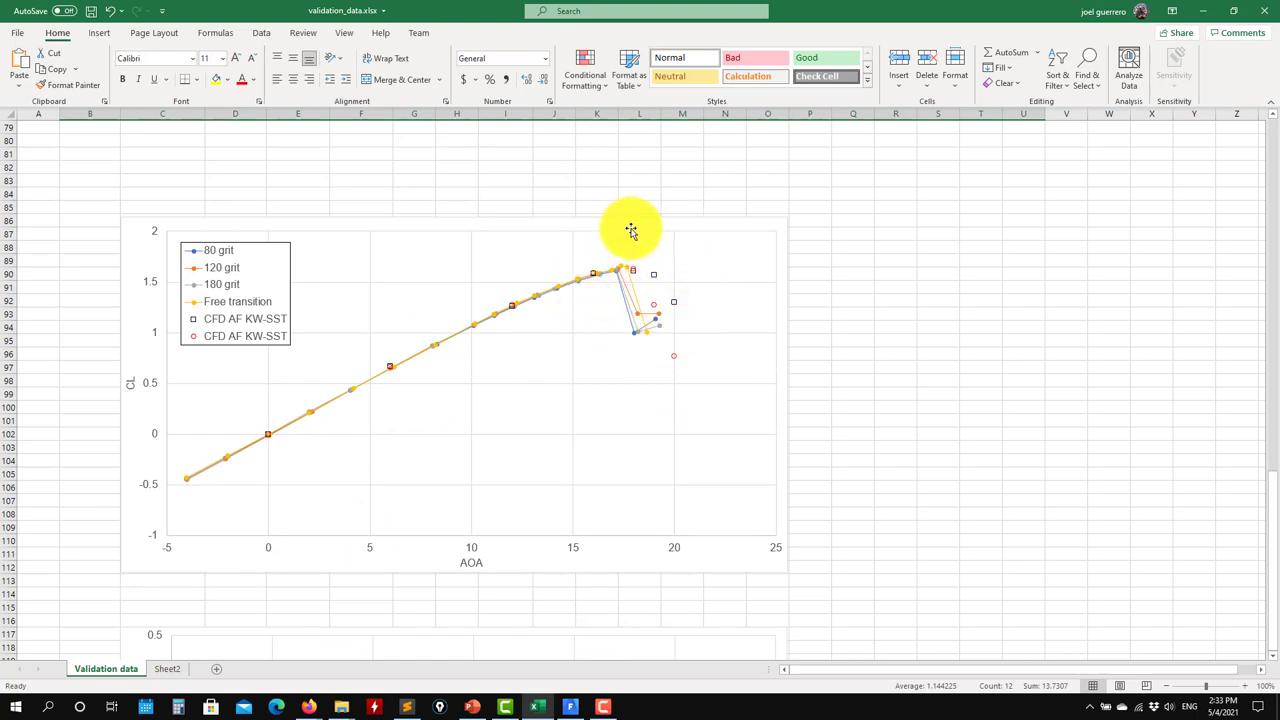
mouse_move(606, 266)
left_mouse_down()
mouse_move(652, 260)
mouse_move(600, 260)
mouse_move(575, 291)
left_mouse_up()
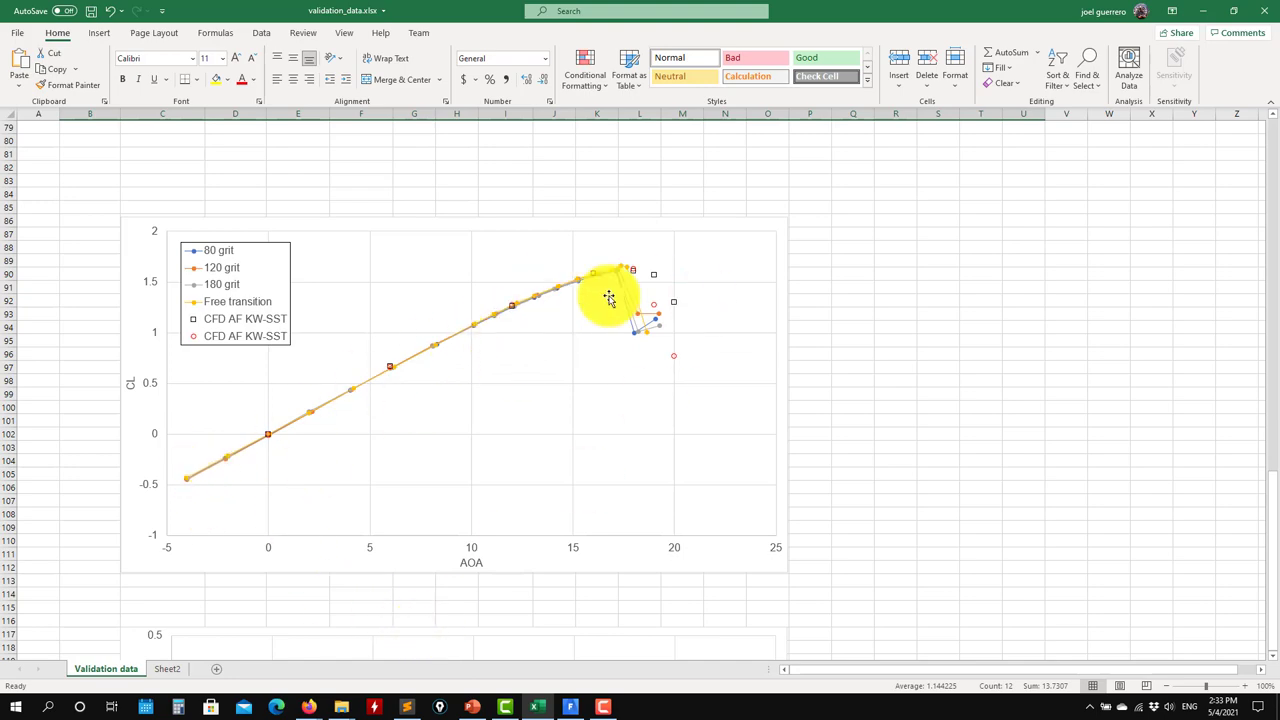
Return to Fluent, dismiss the calculation message, and review the cd, cl and scaled residuals plots of the 0-degree case
left_click(1205, 10)
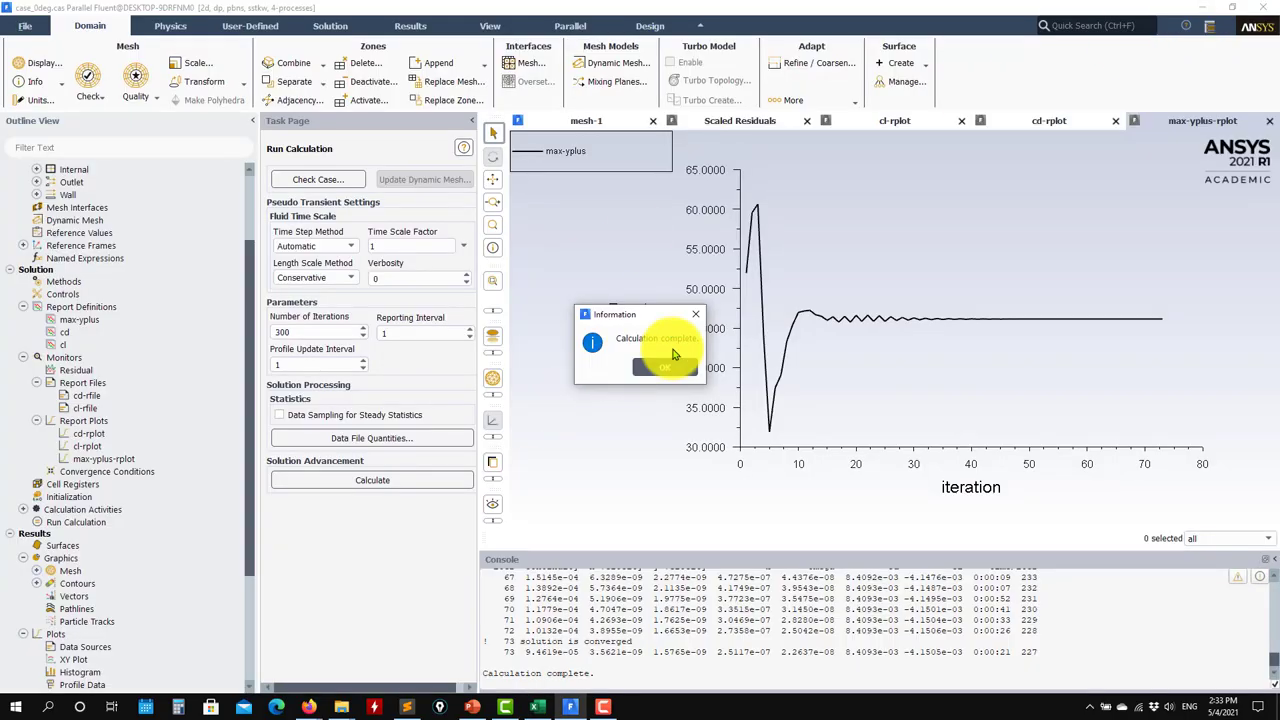
left_click(665, 368)
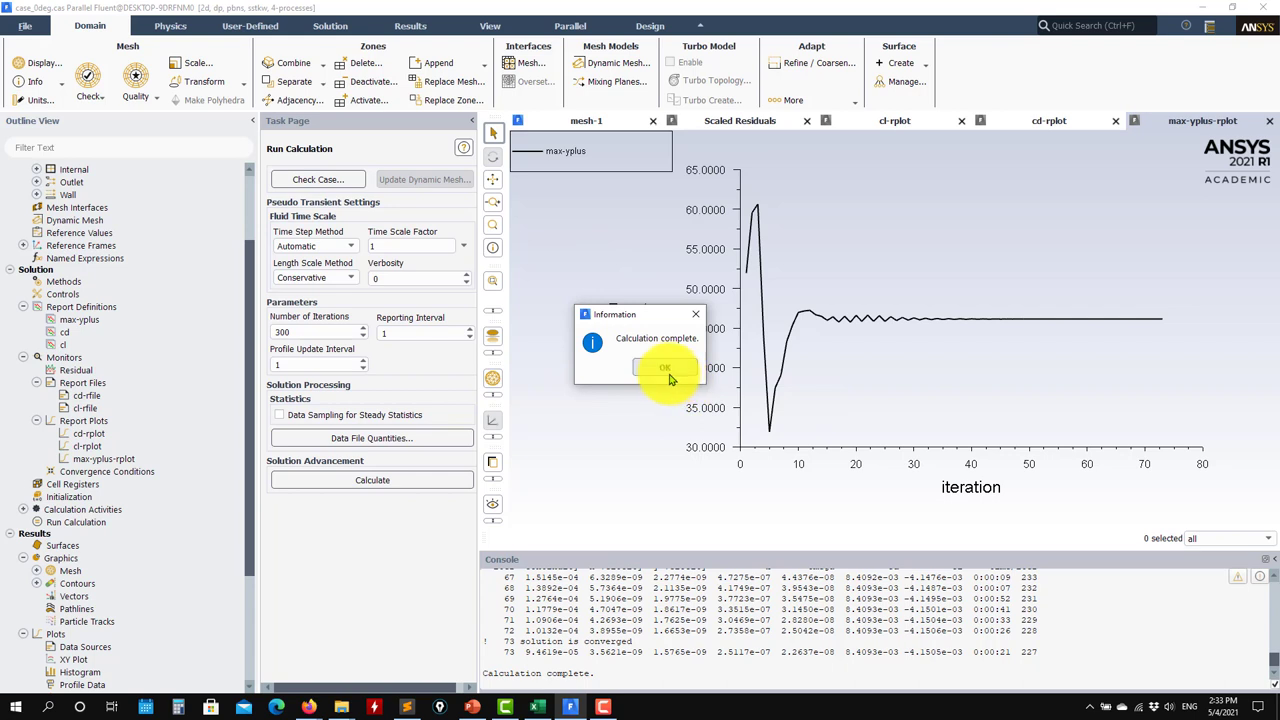
left_click(1067, 127)
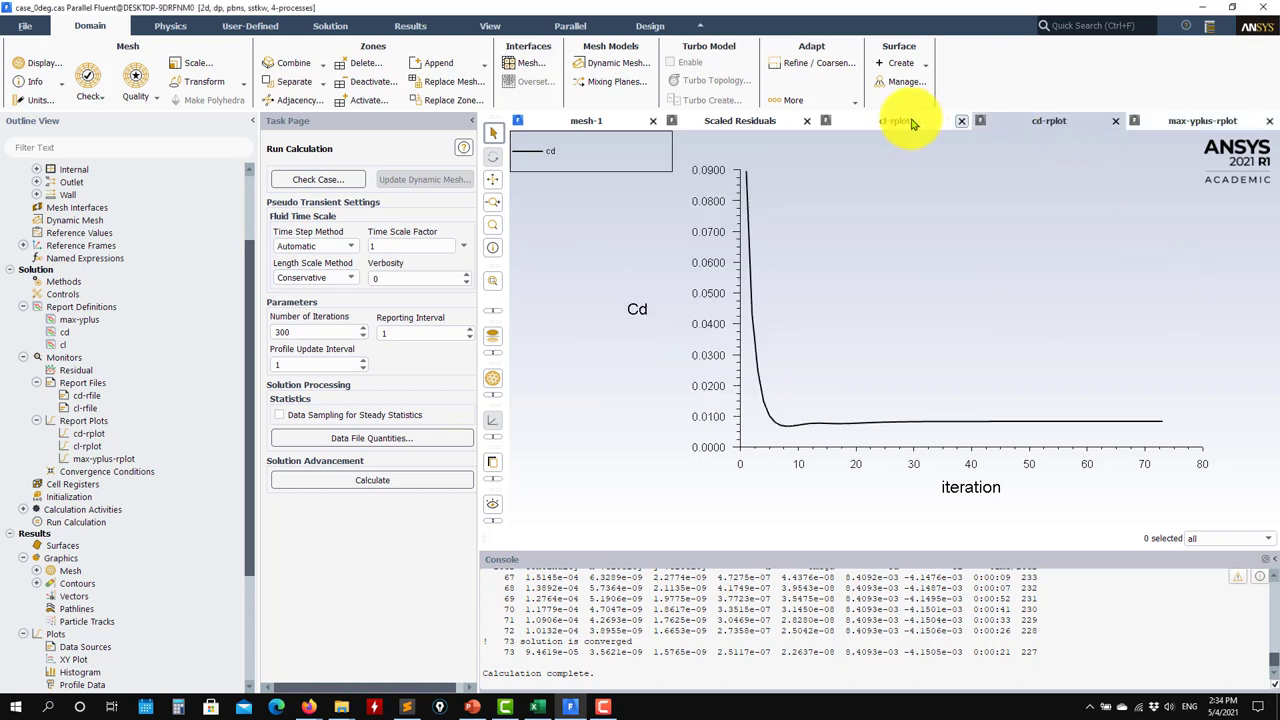
left_click(876, 122)
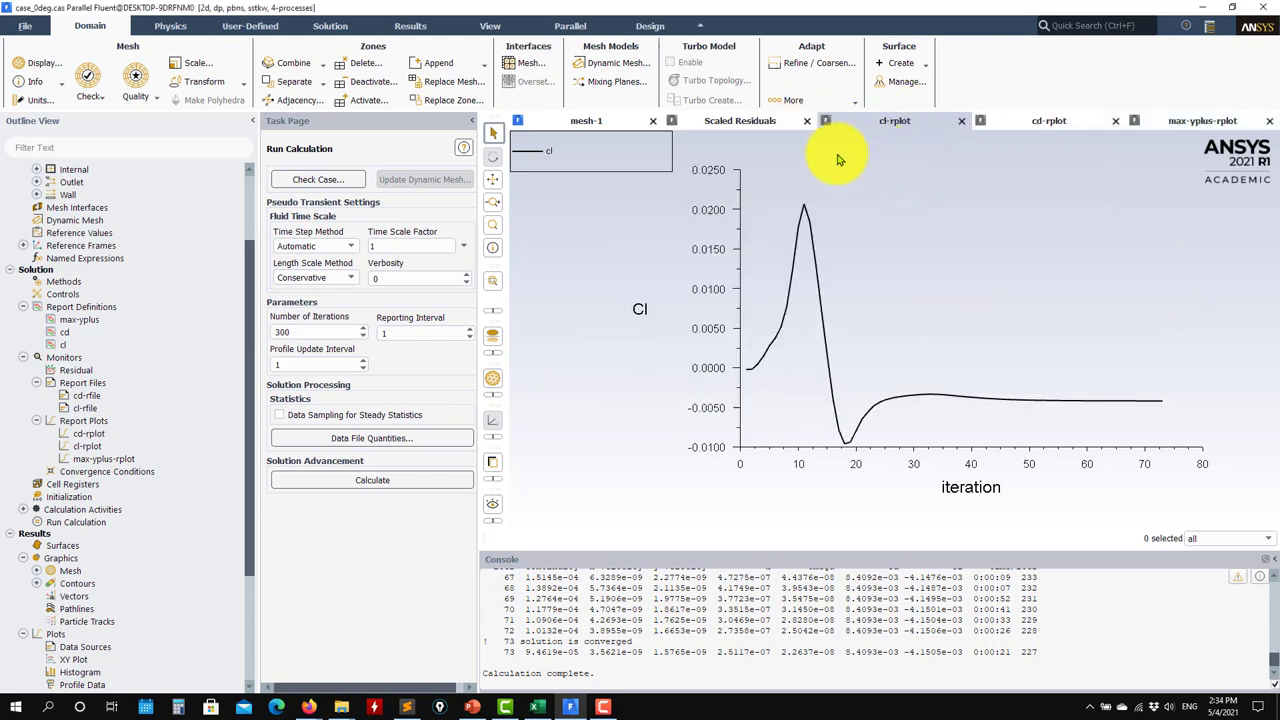
left_click(1034, 125)
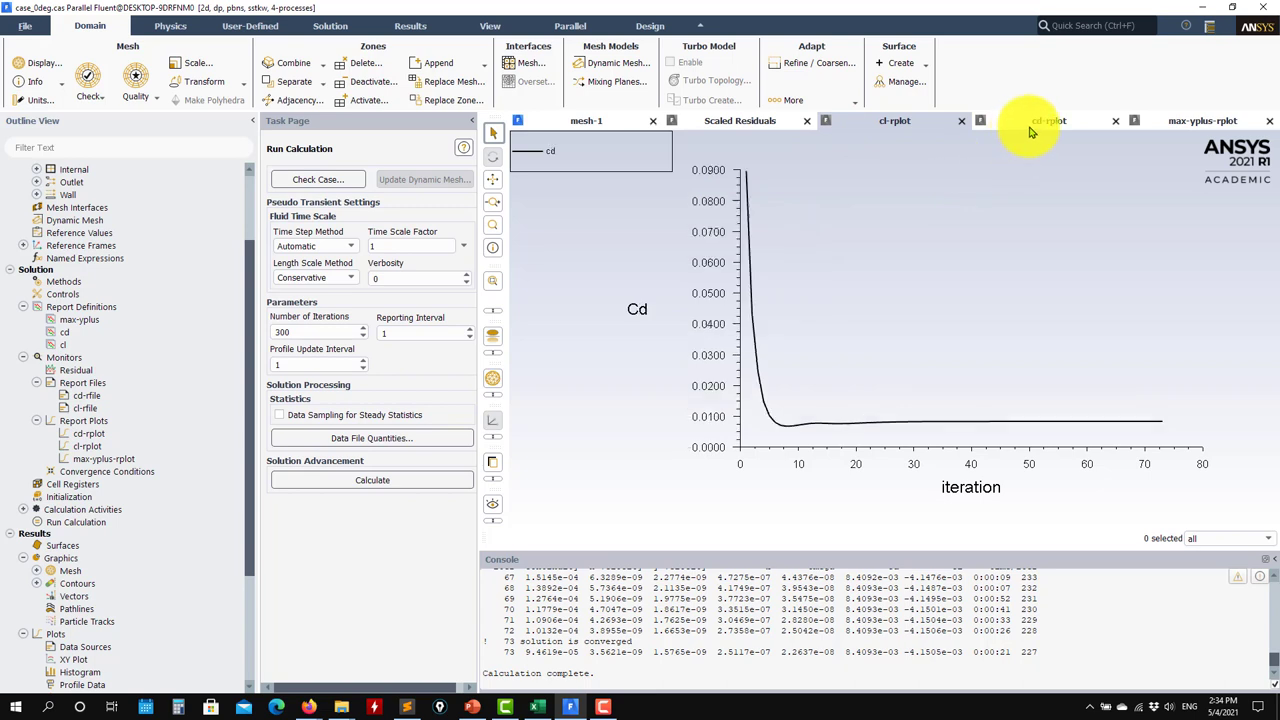
left_click(886, 125)
left_click(716, 122)
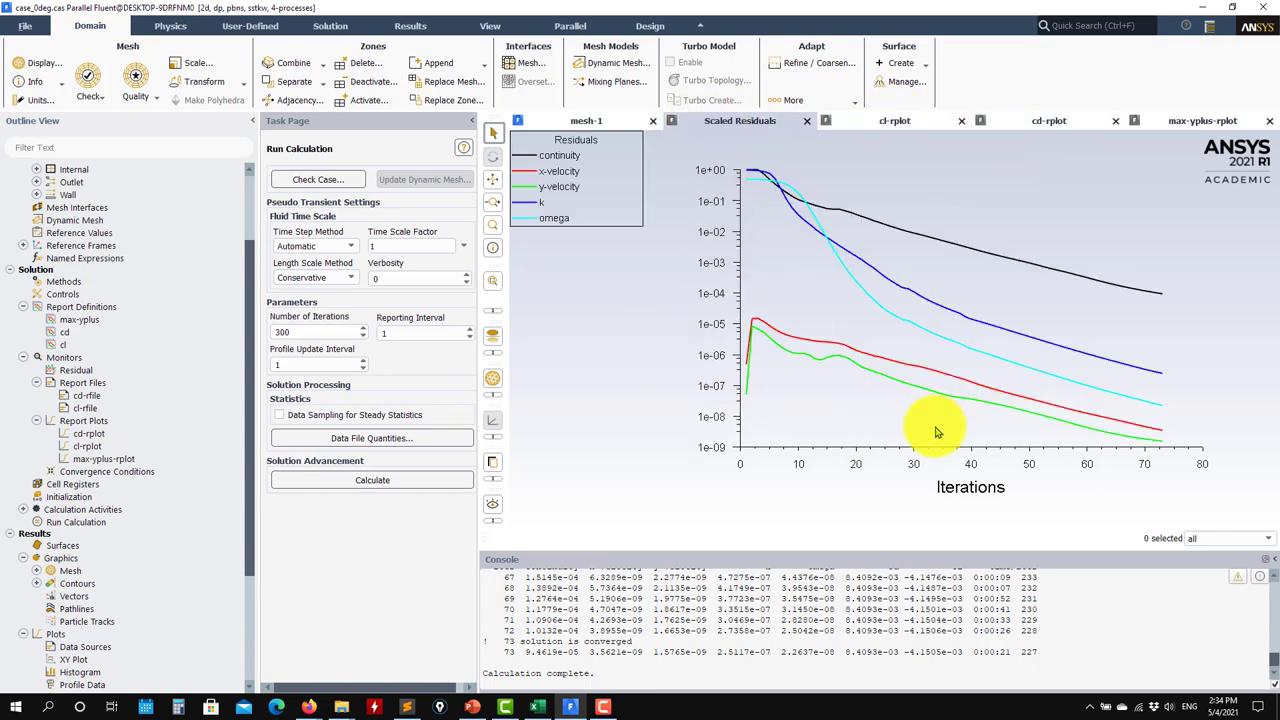
Display the contour-1 static pressure contours on the domain surface around the airfoil
left_click(36, 585)
double_click(80, 610)
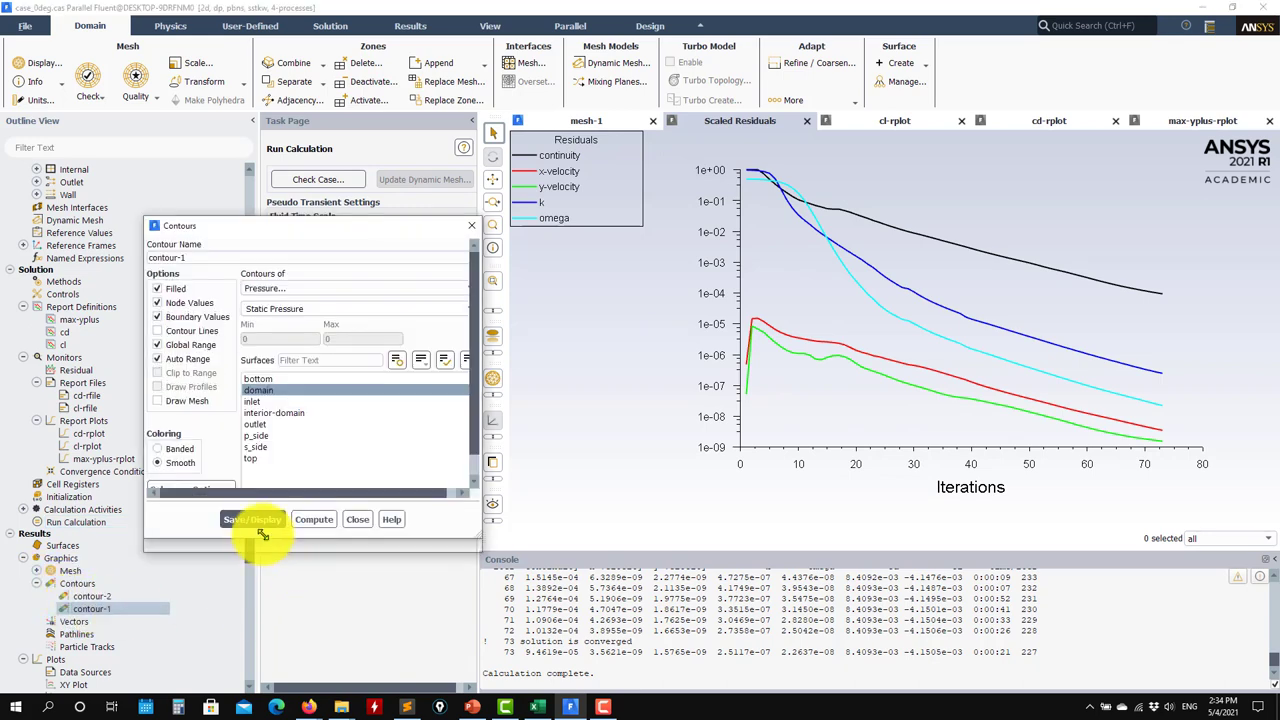
left_click(254, 531)
left_click_drag(652, 378, 716, 500)
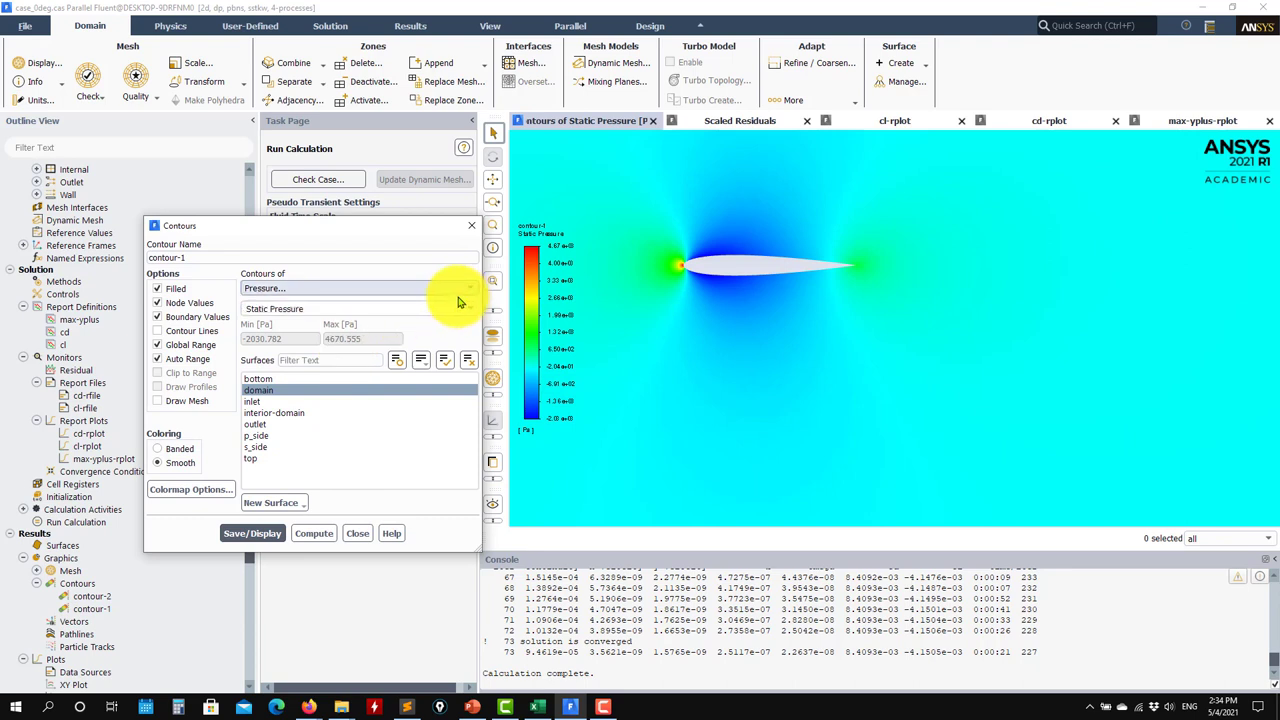
Display the contour-2 velocity magnitude contours on the domain surface and inspect the flow close to the airfoil
left_click(80, 605)
double_click(82, 598)
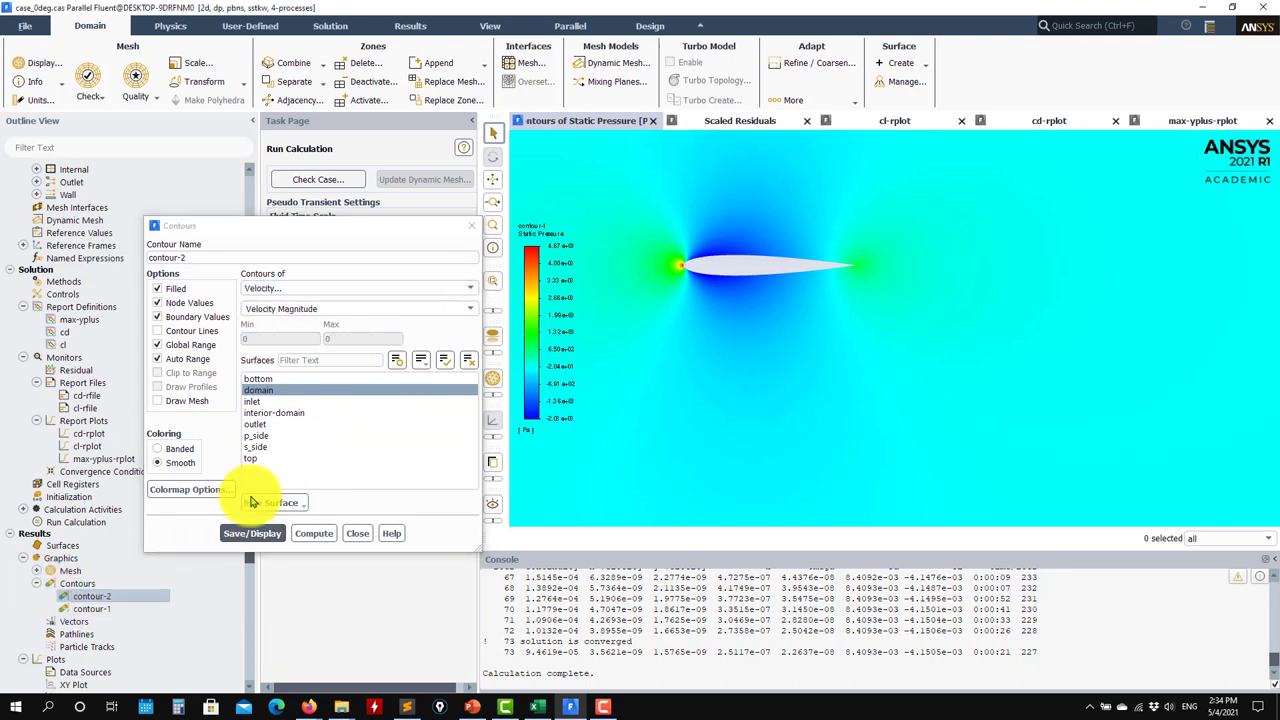
left_click(252, 532)
scroll(860, 300, "down", 3)
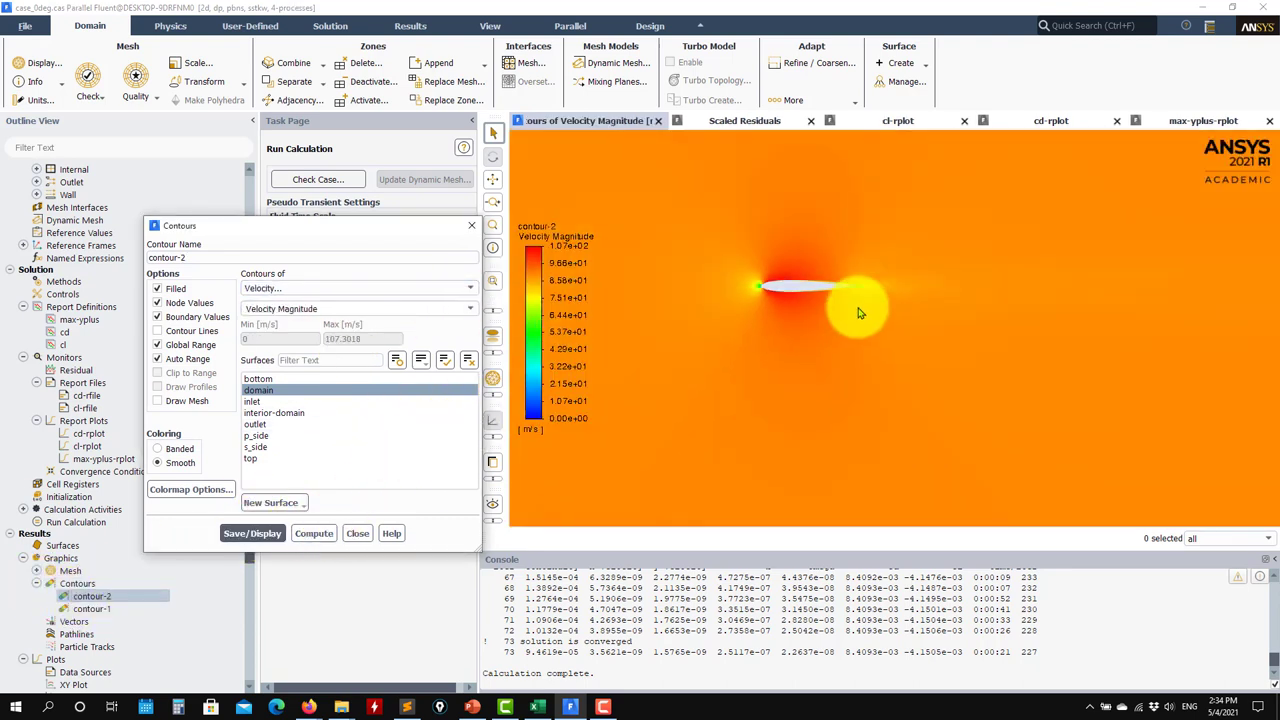
scroll(774, 297, "up", 10)
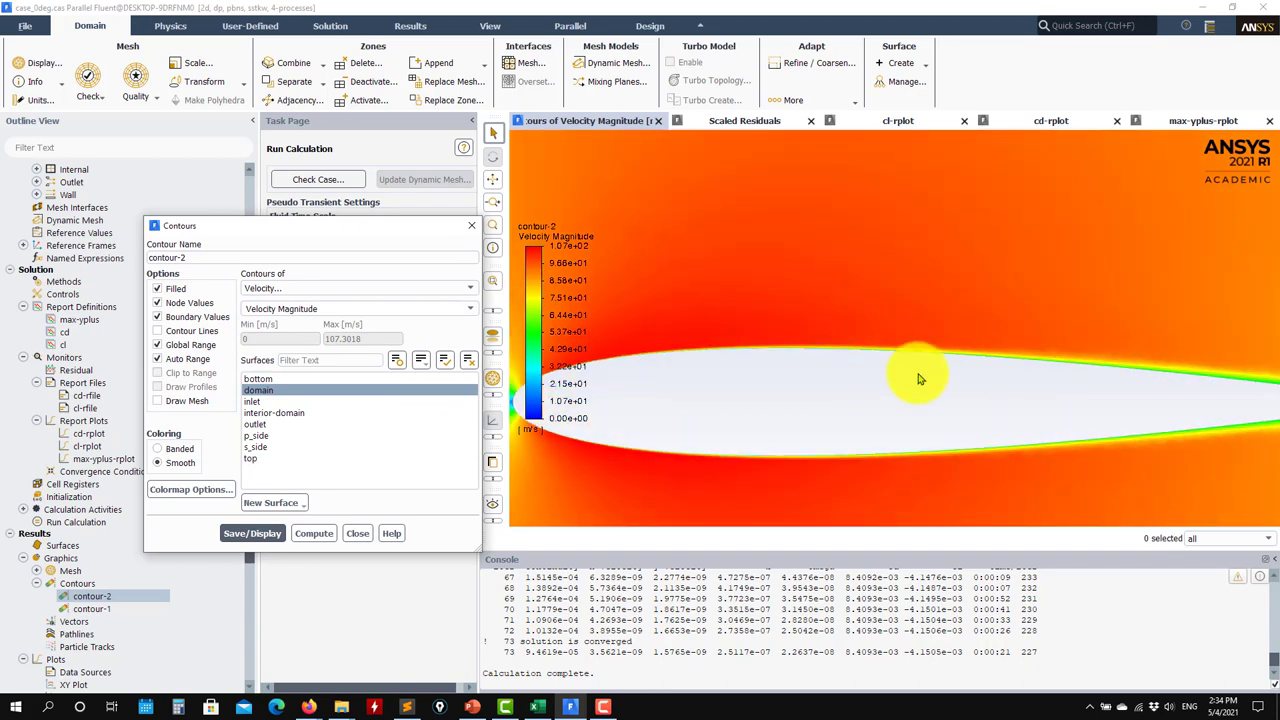
Close the contour-2 settings and review the max-yplus report plot
left_click(357, 533)
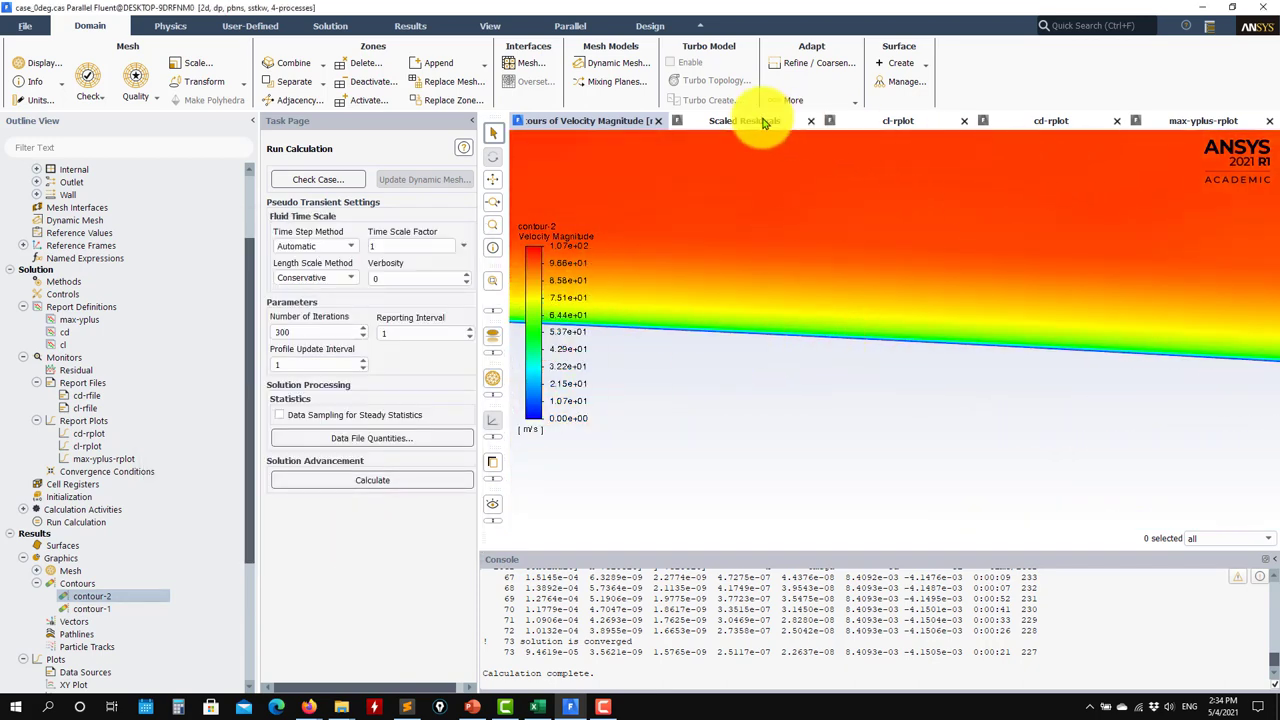
left_click(1182, 122)
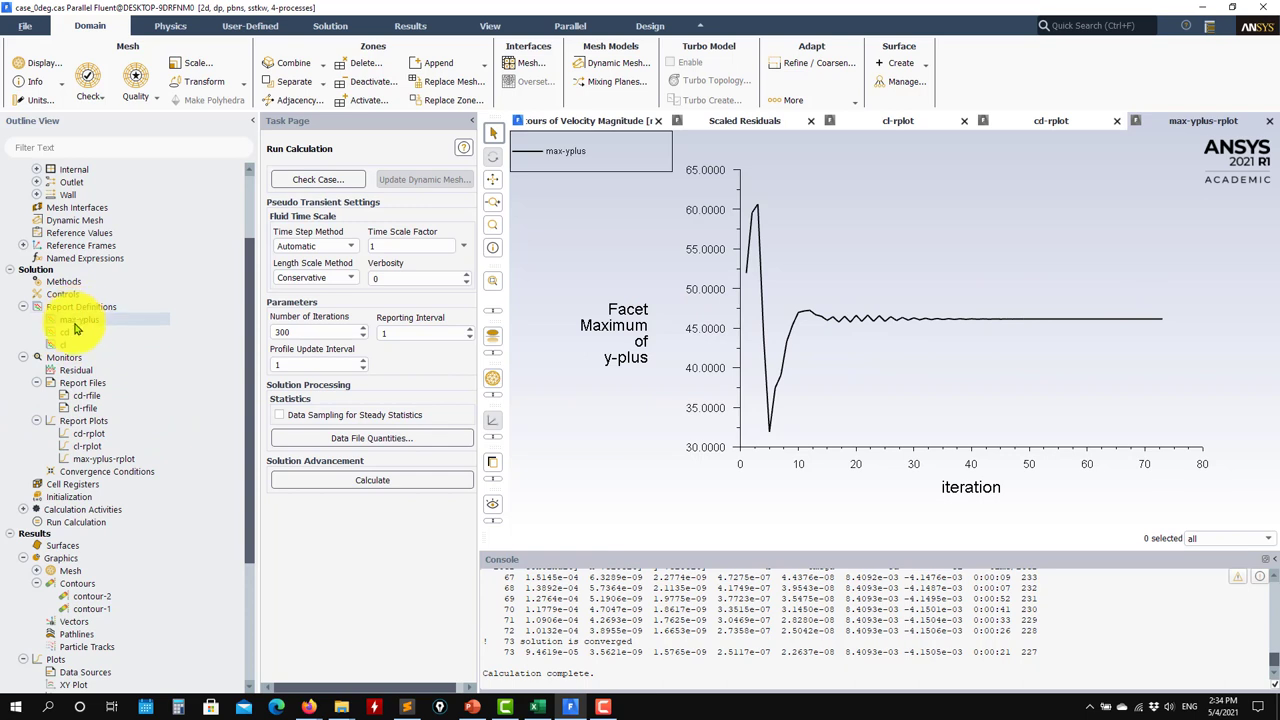
Plot the static pressure along the X direction on the airfoil surfaces p_side and s_side
scroll(110, 470, "down", 5)
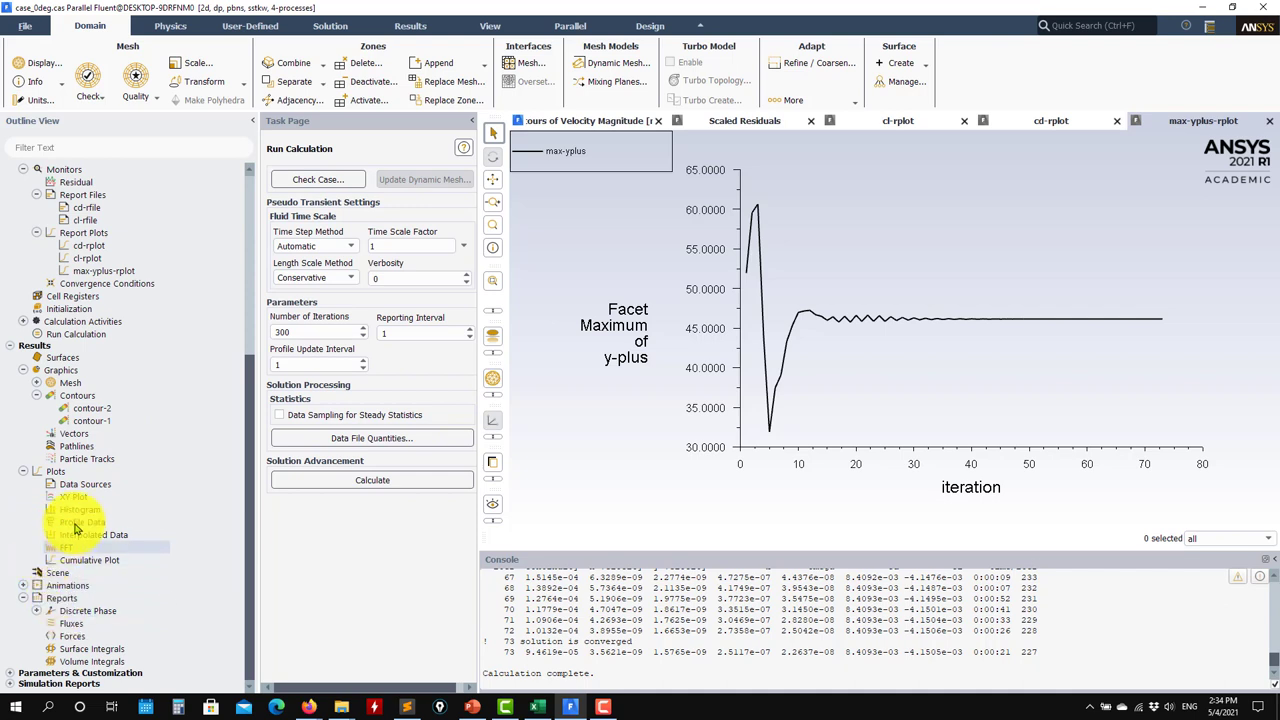
double_click(96, 497)
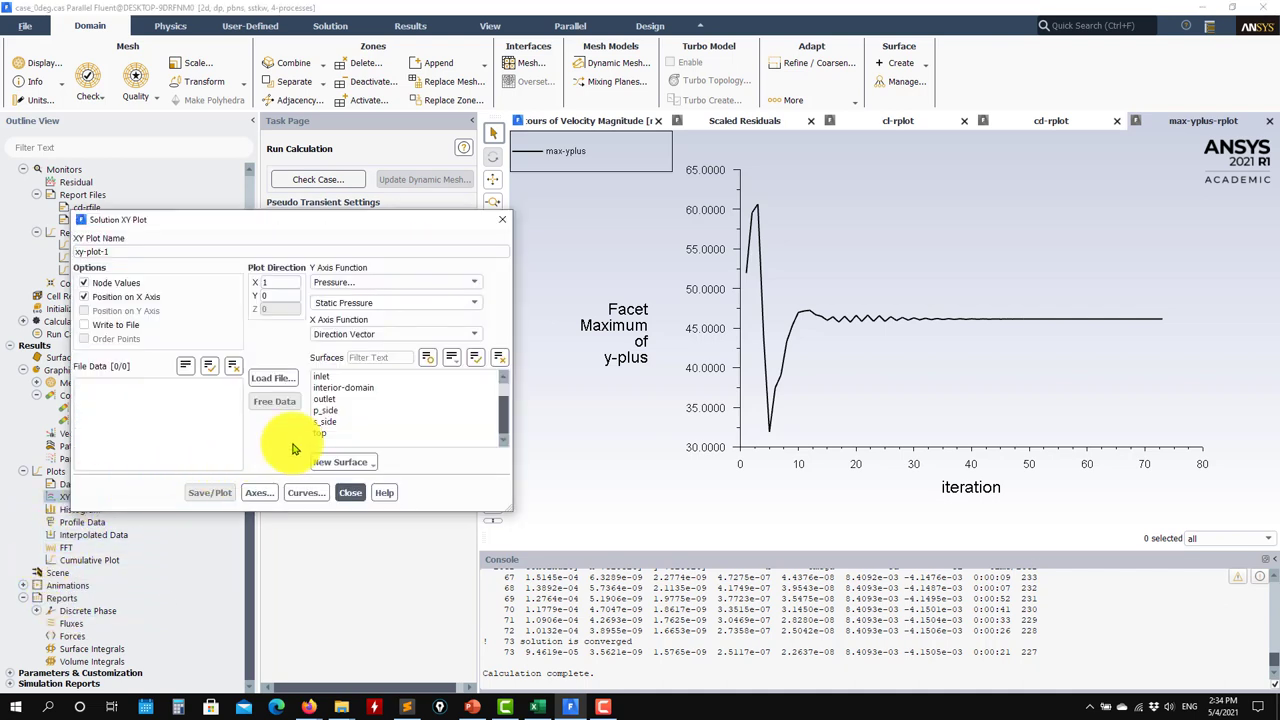
left_click(325, 421)
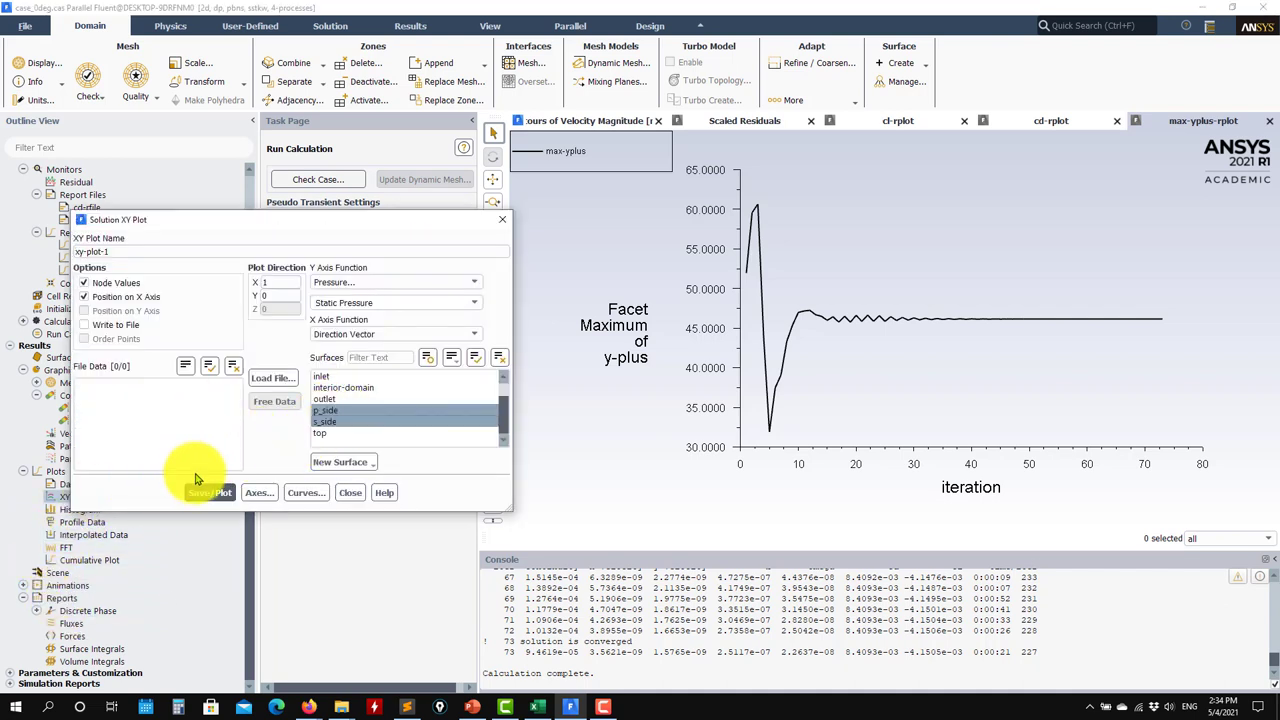
left_click(207, 492)
Change the XY plot's Y axis function to Turbulence, Wall Yplus, plot it for p_side and s_side, and close the plot settings
left_click(476, 289)
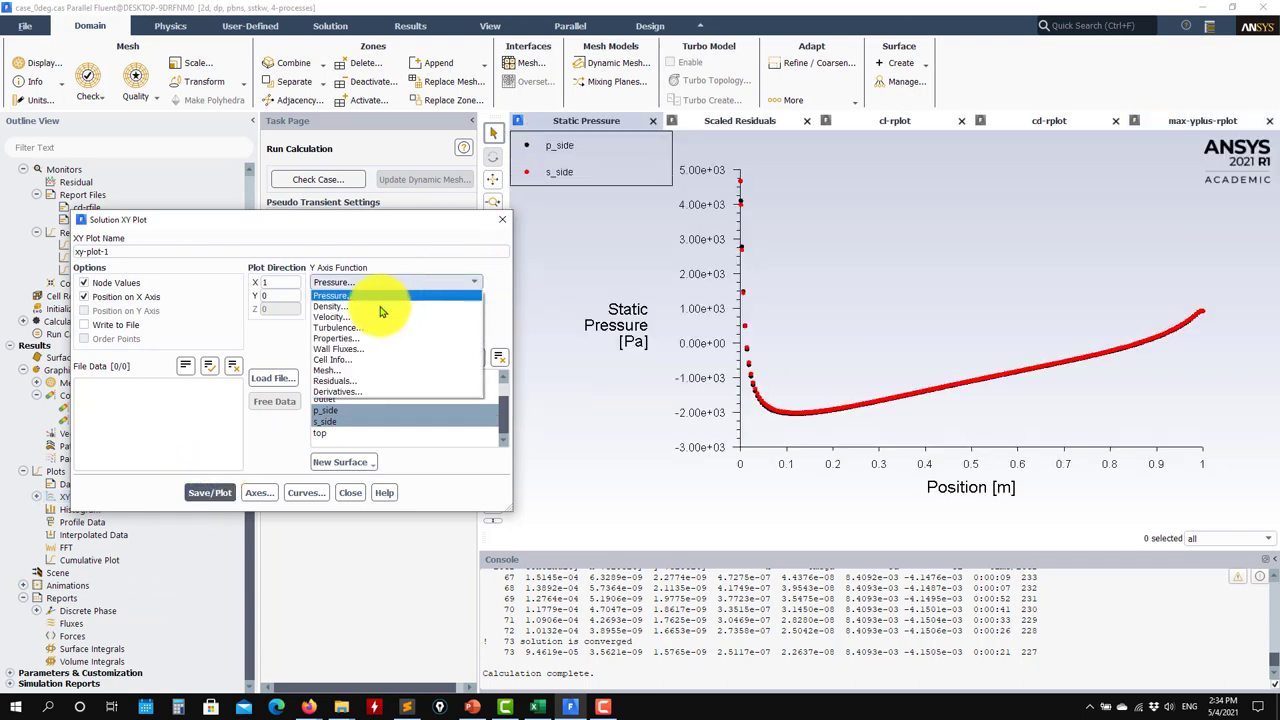
left_click(380, 347)
left_click(474, 303)
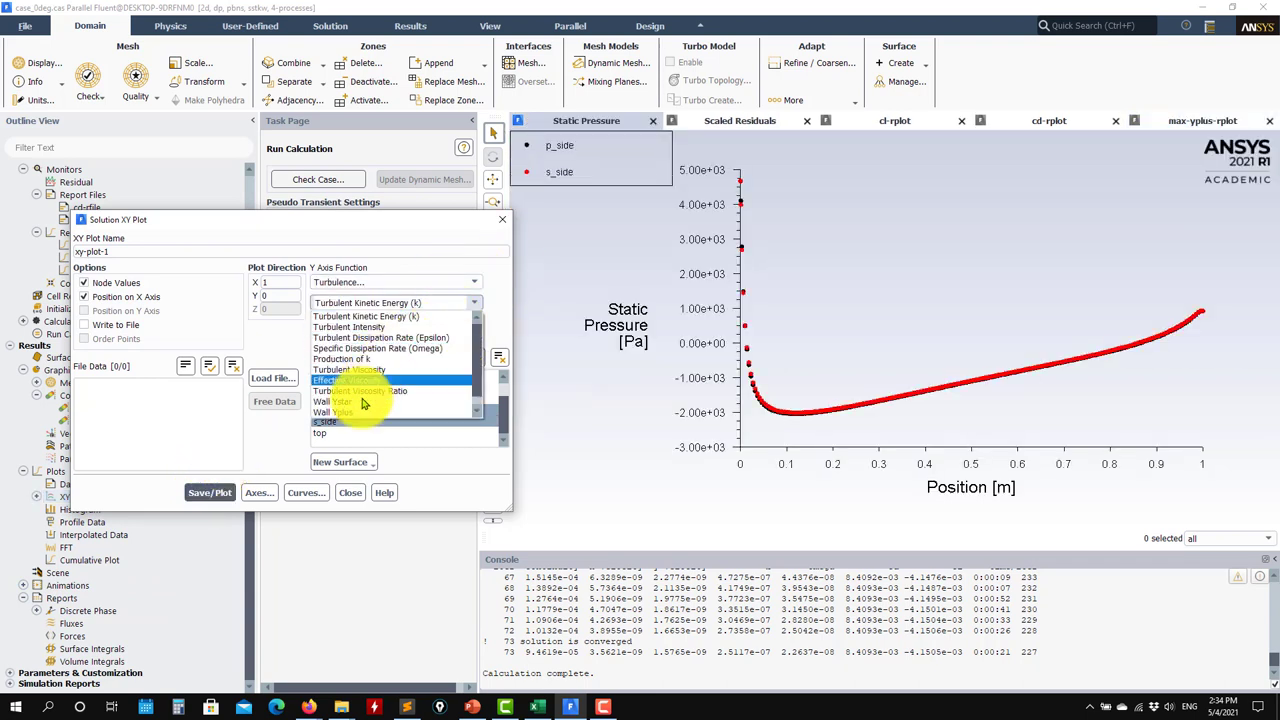
left_click(345, 413)
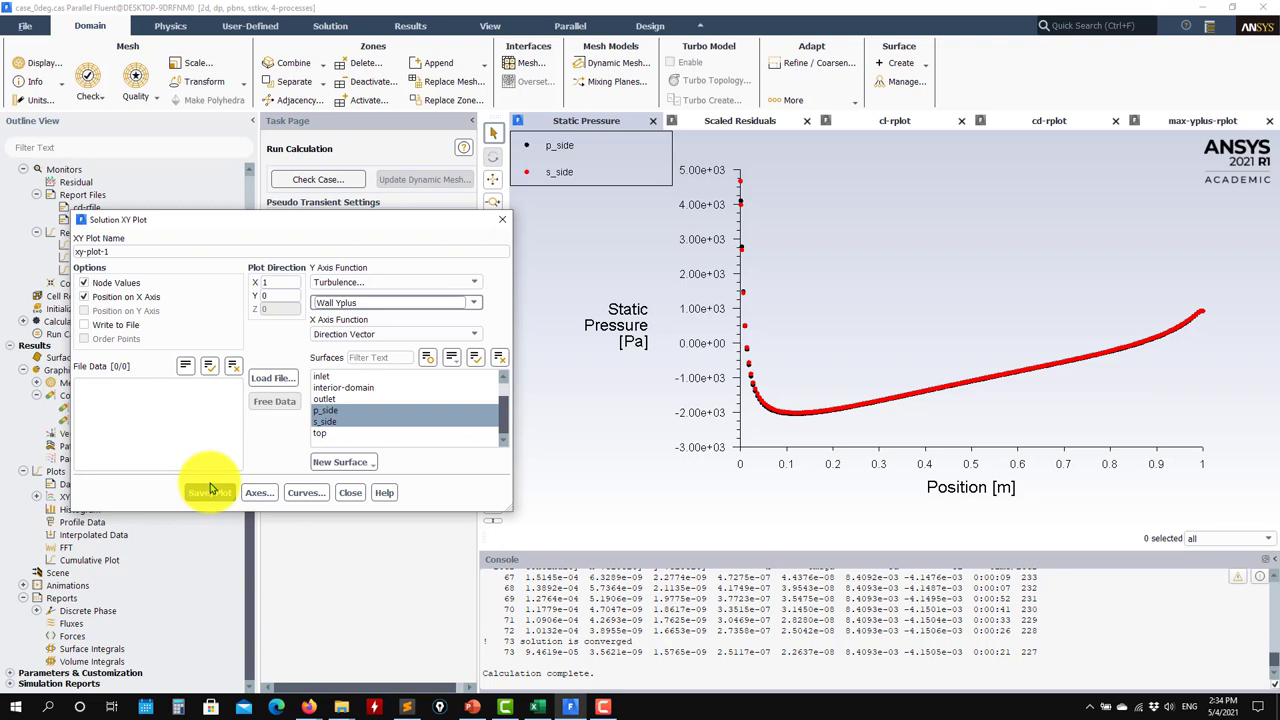
left_click(208, 494)
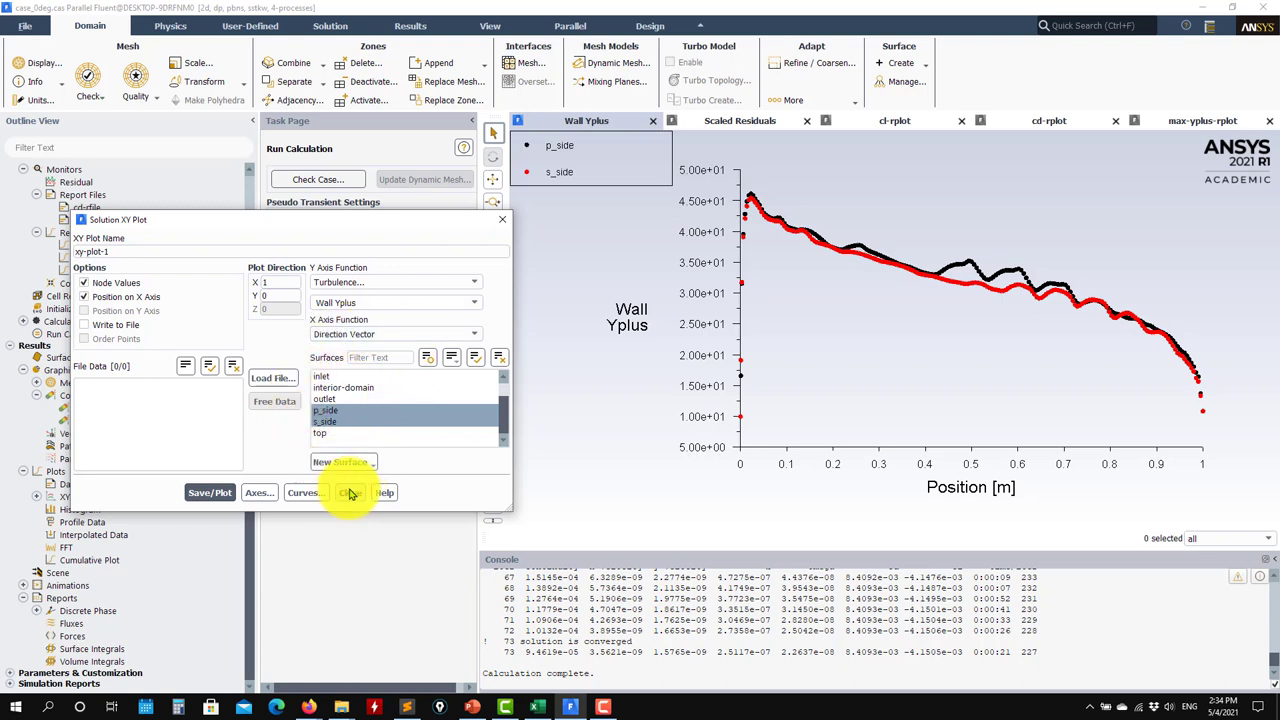
left_click(350, 492)
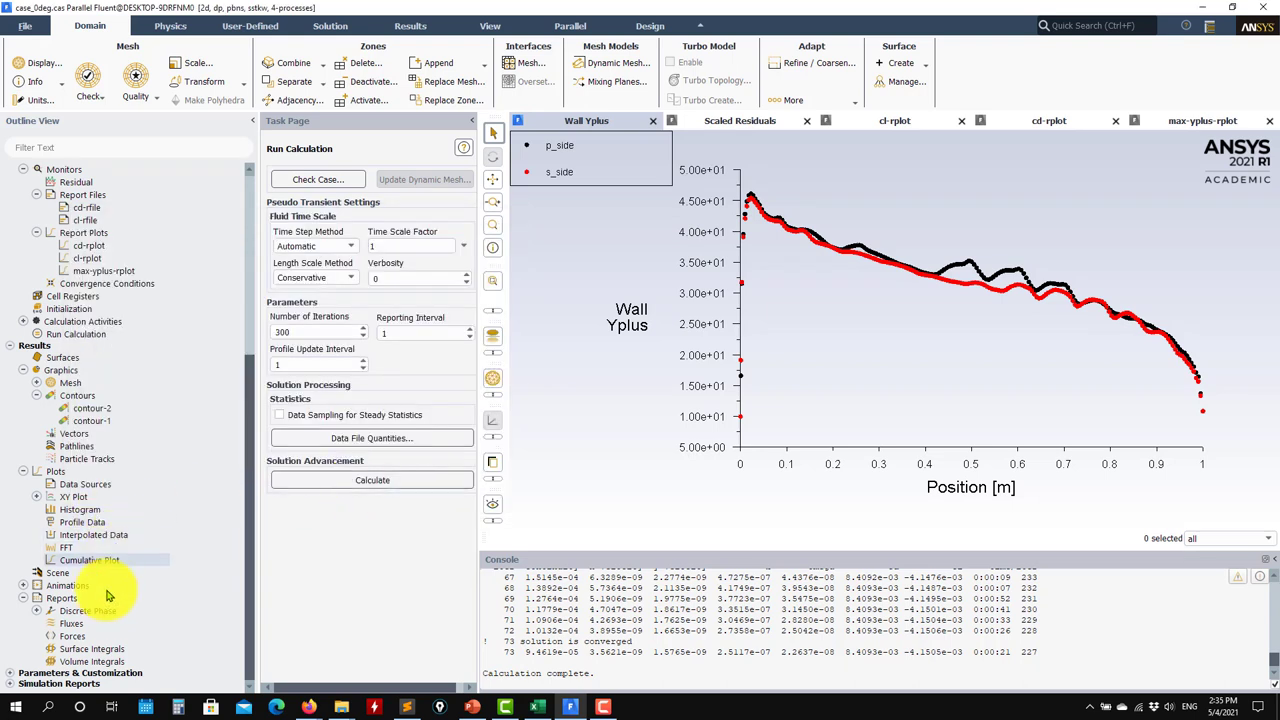
Compute the facet average of Wall Yplus over p_side and s_side with a surface integral report
double_click(83, 653)
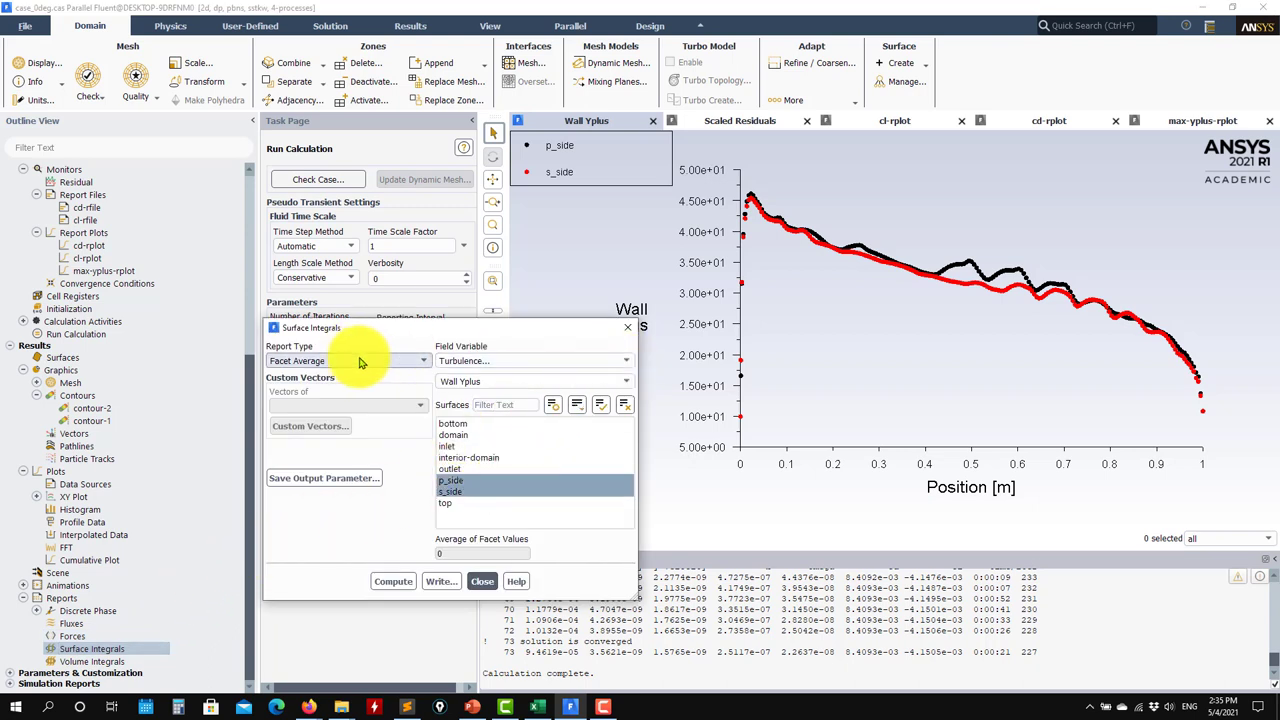
left_click(385, 581)
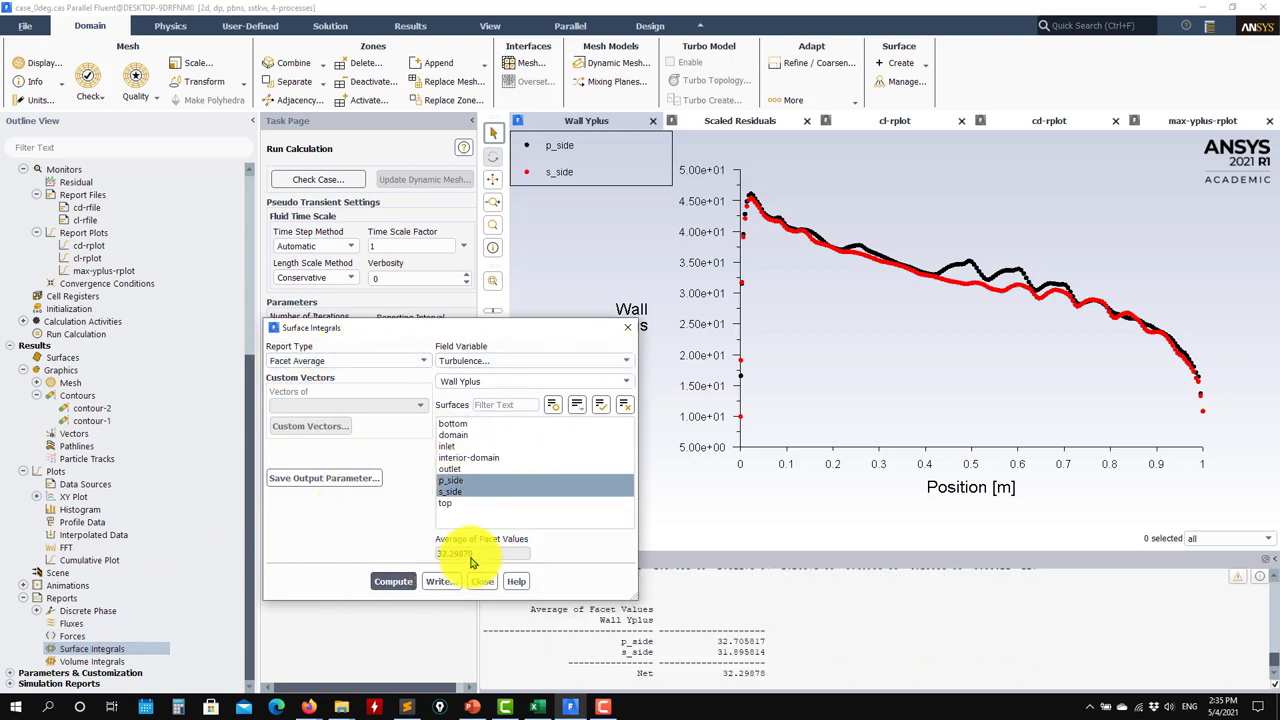
left_click(481, 583)
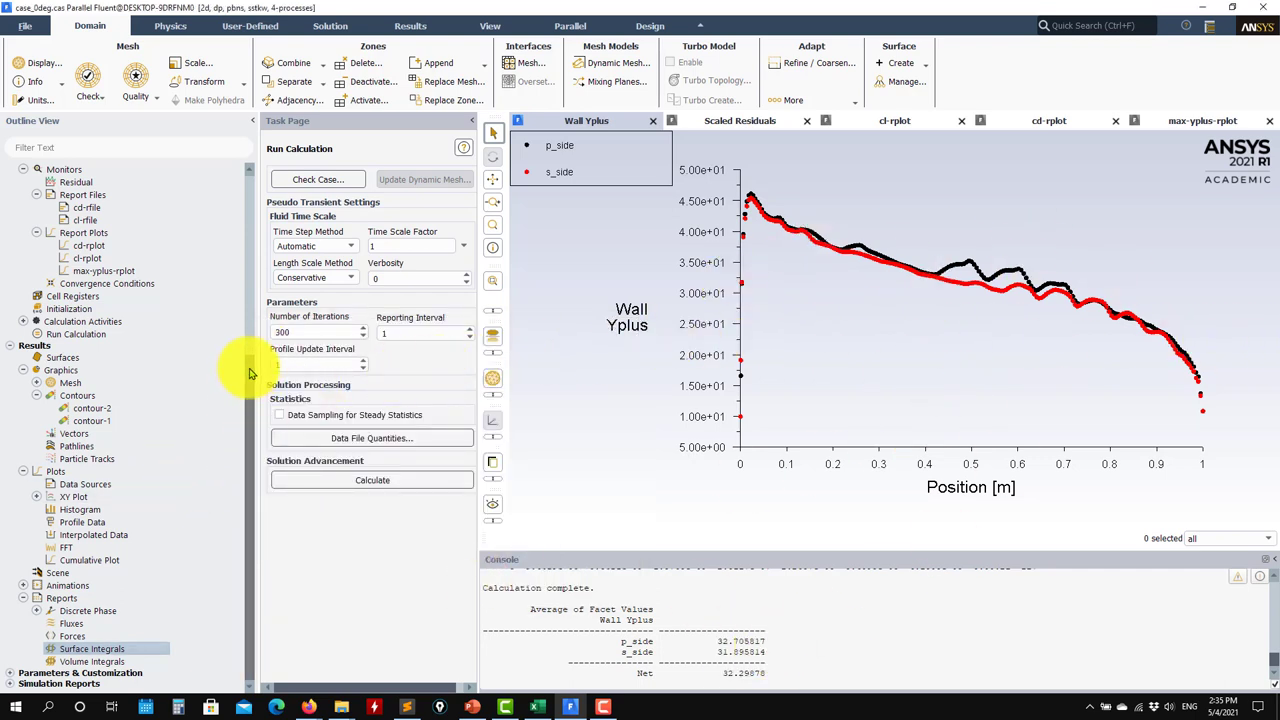
Display the mesh on all surfaces except domain and inspect the near-wall layers and the cells around the airfoil
left_click_drag(250, 372, 243, 514)
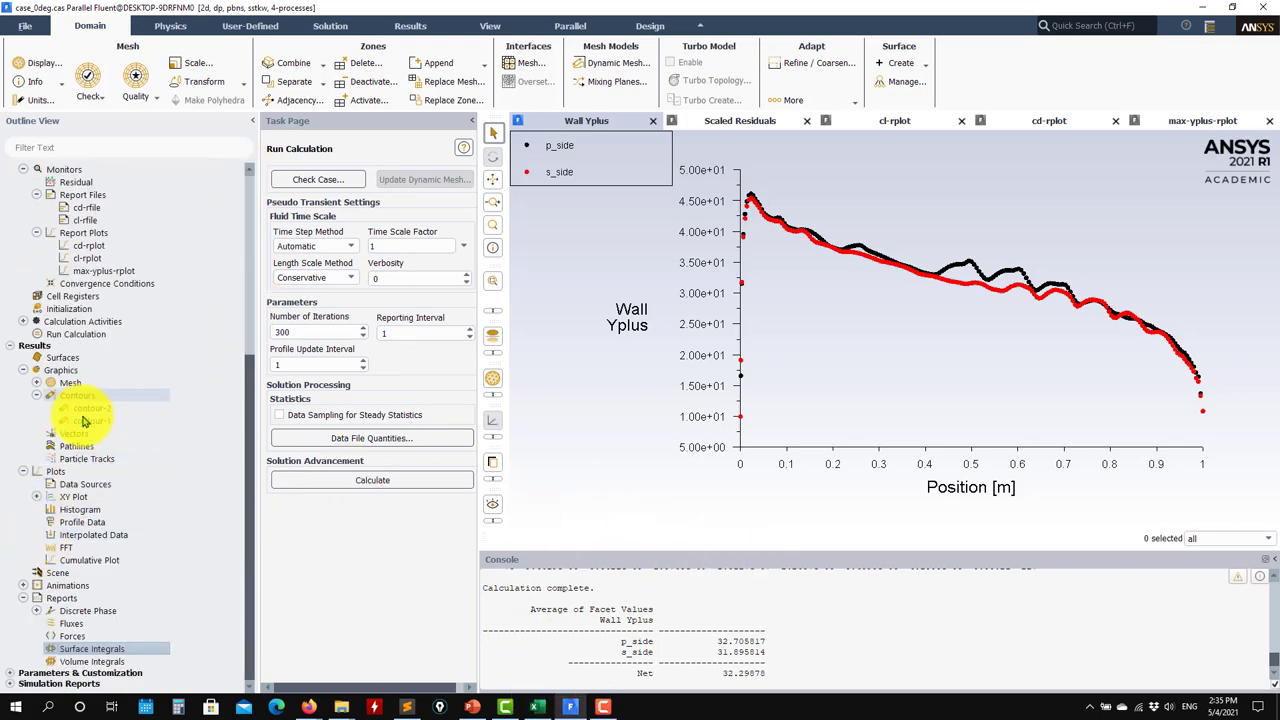
double_click(62, 384)
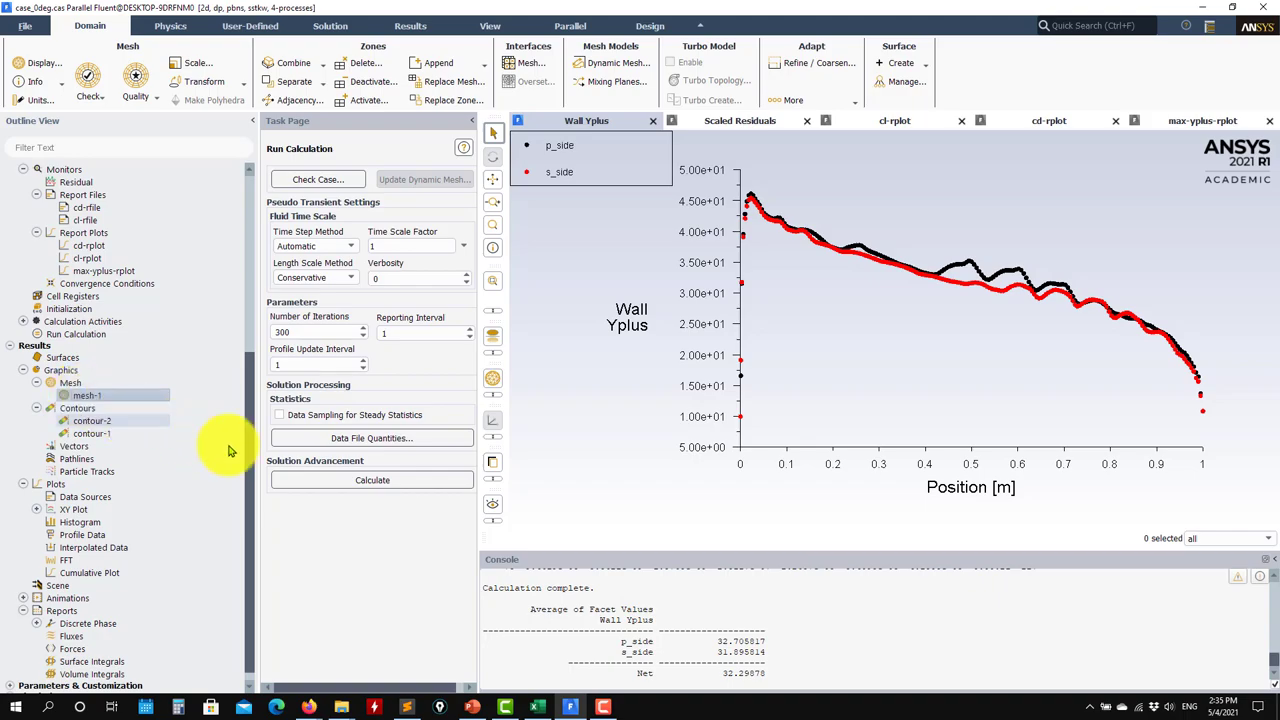
left_click(271, 638)
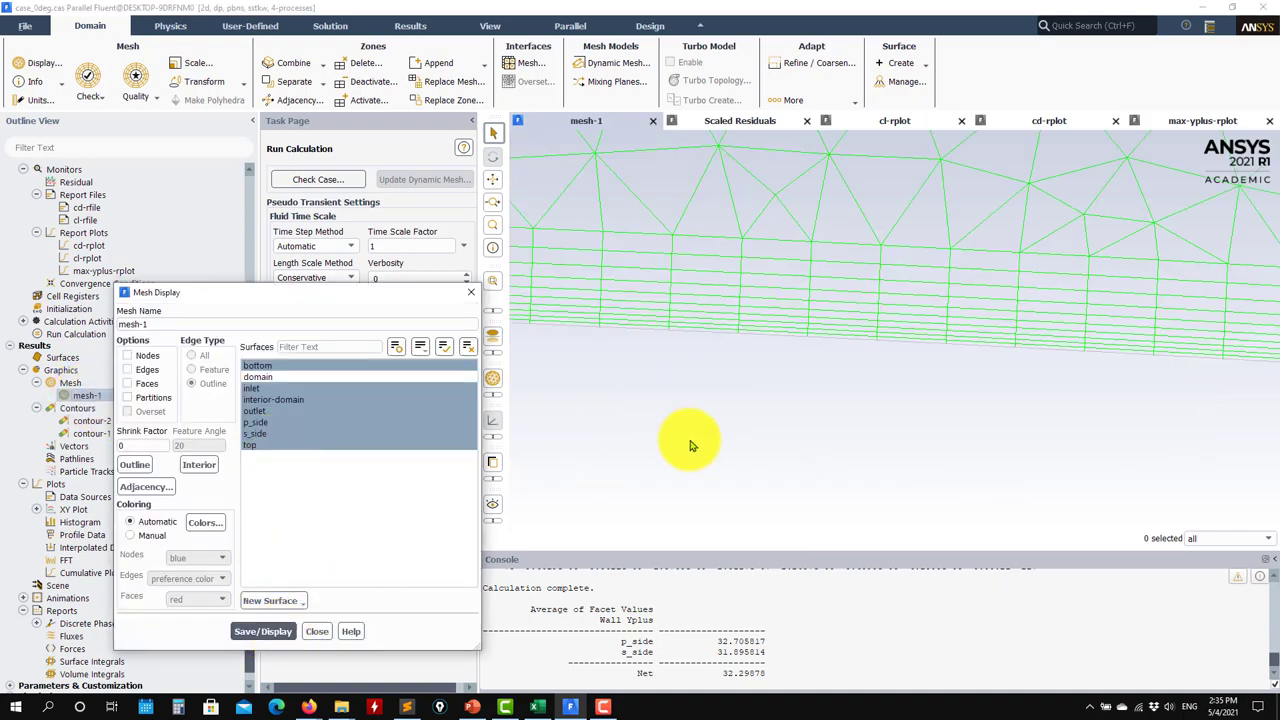
scroll(700, 443, "up", 5)
scroll(640, 480, "down", 5)
scroll(612, 500, "up", 6)
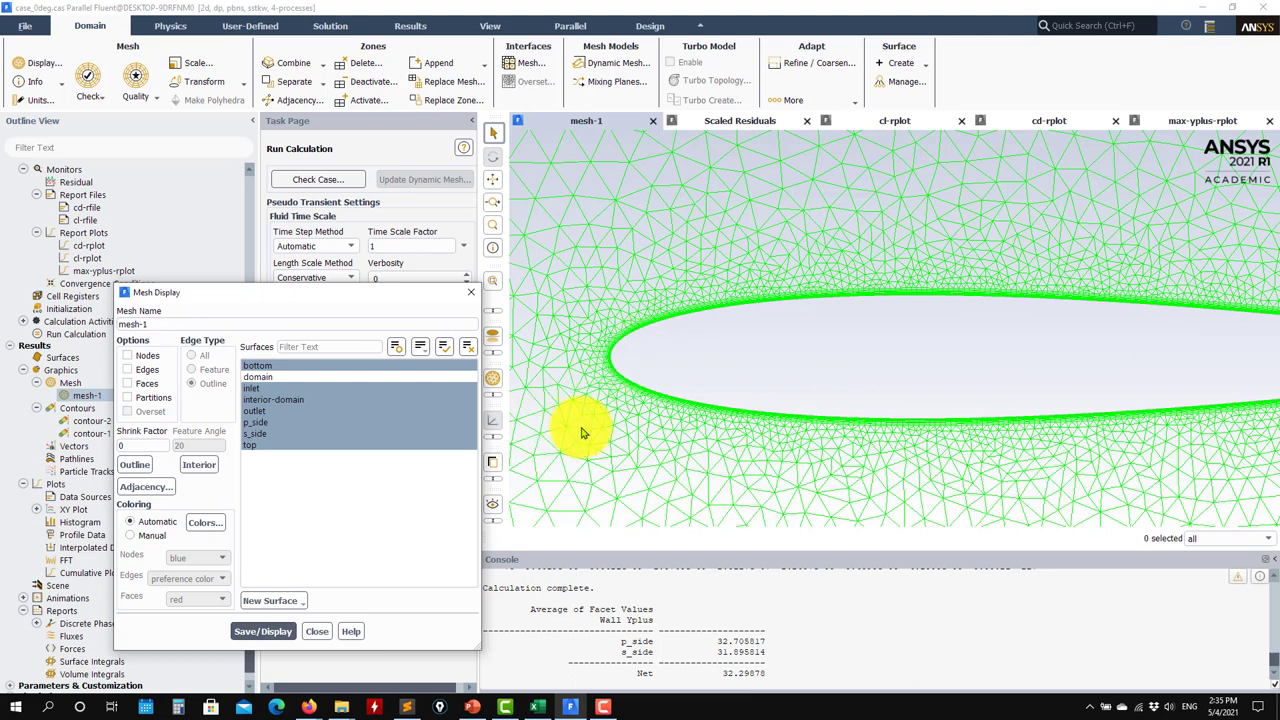
left_click(316, 631)
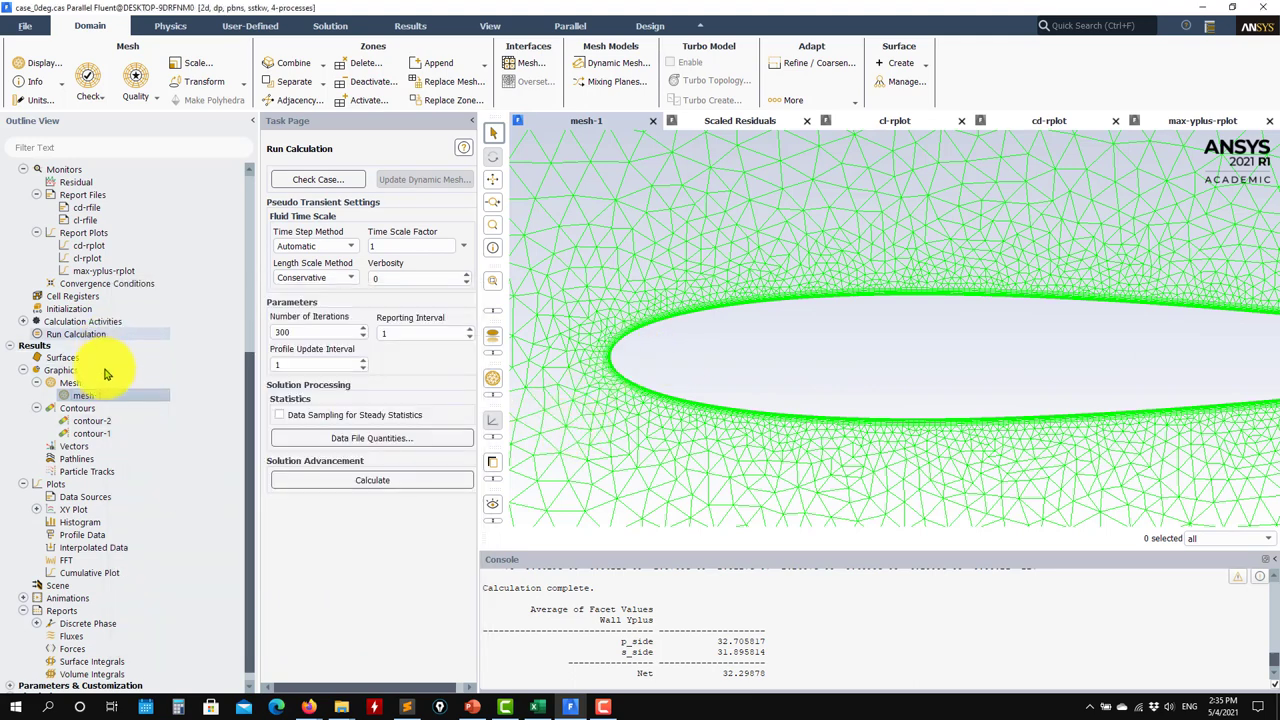
double_click(98, 250)
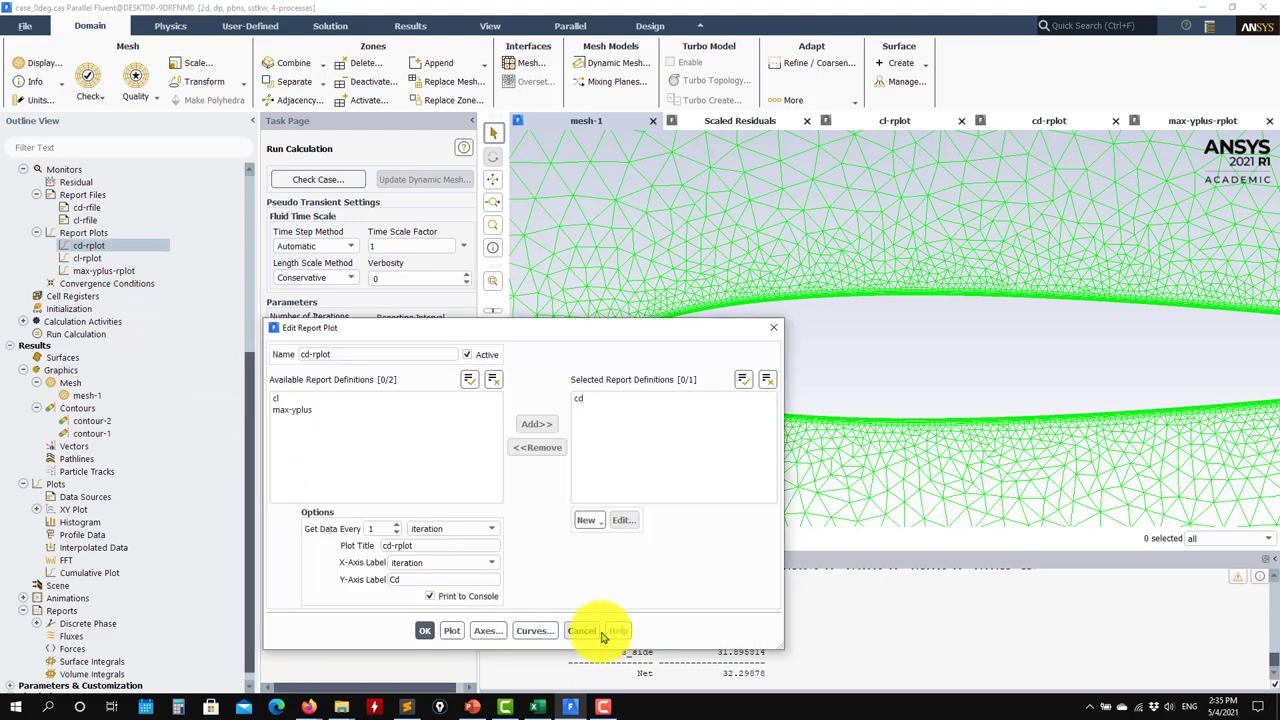
left_click(612, 631)
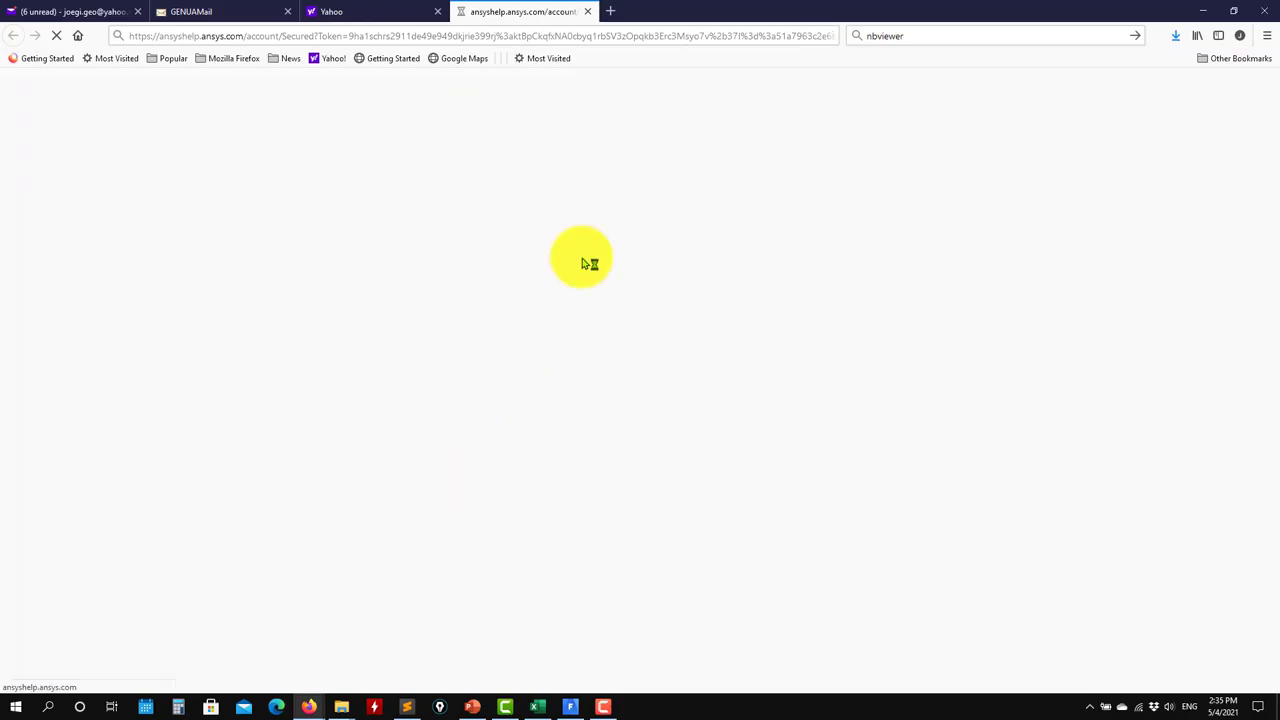
left_click(587, 11)
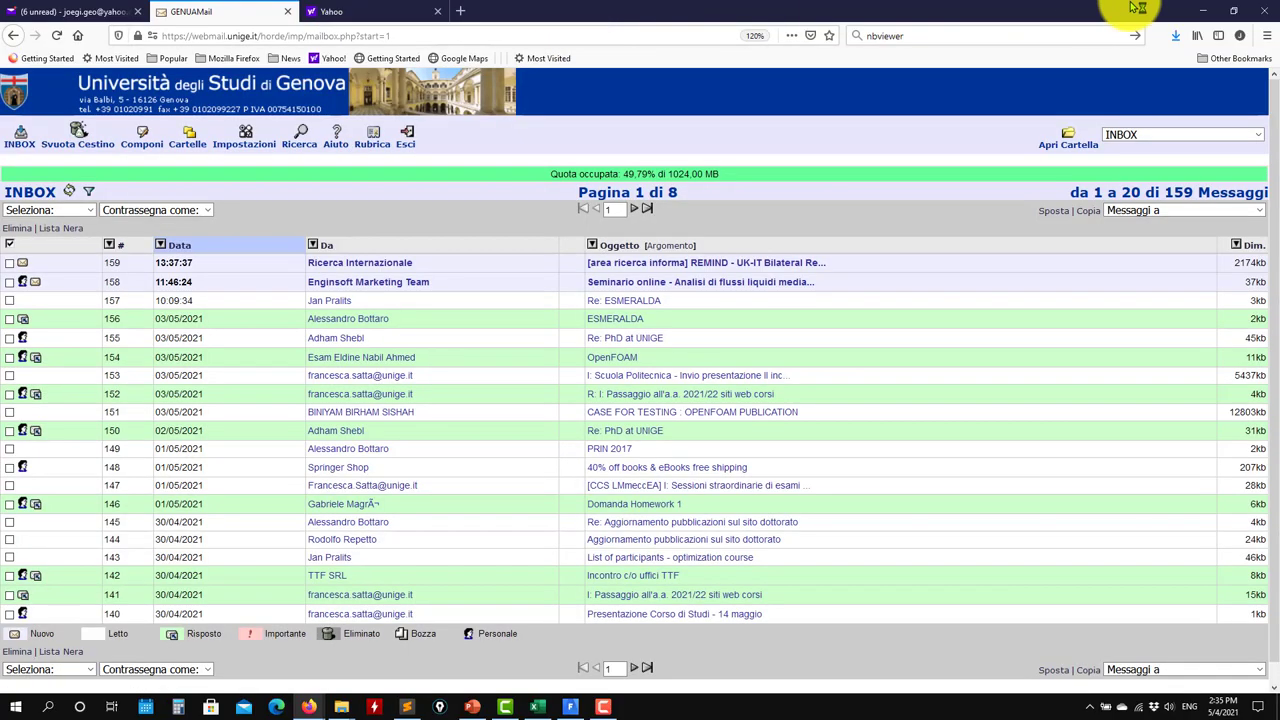
left_click(1217, 12)
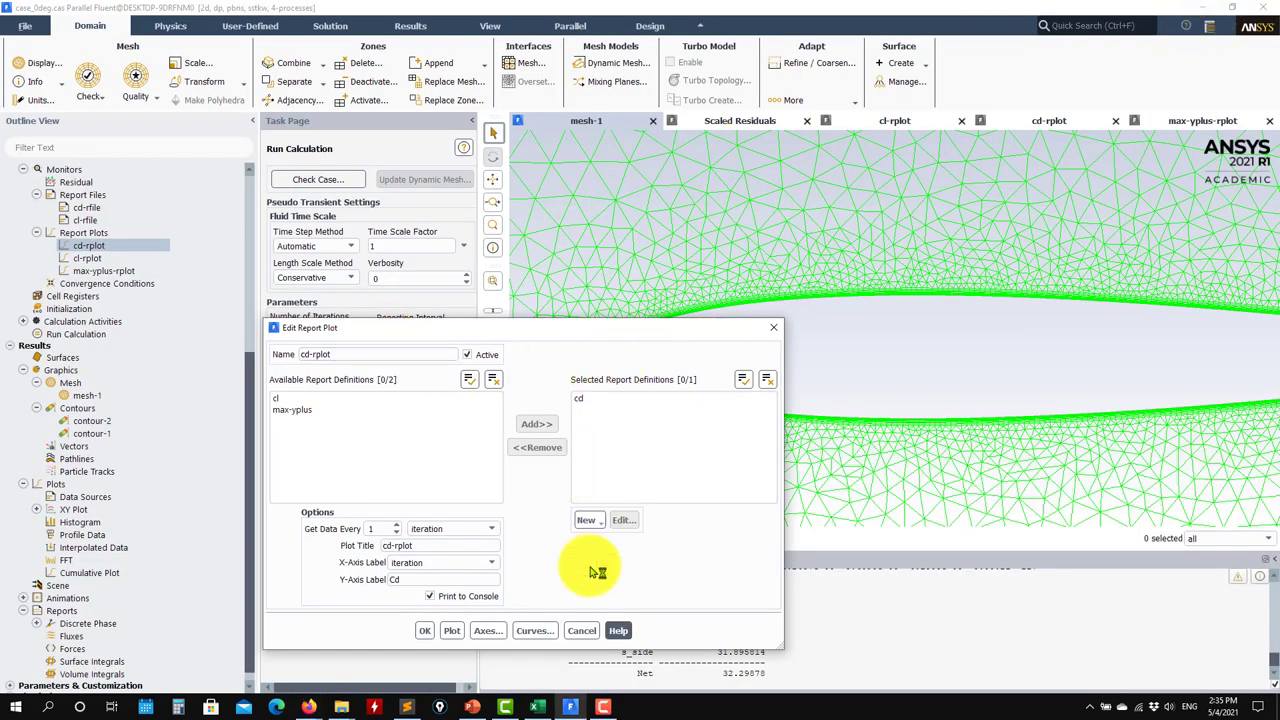
left_click(580, 631)
scroll(100, 300, "up", 2)
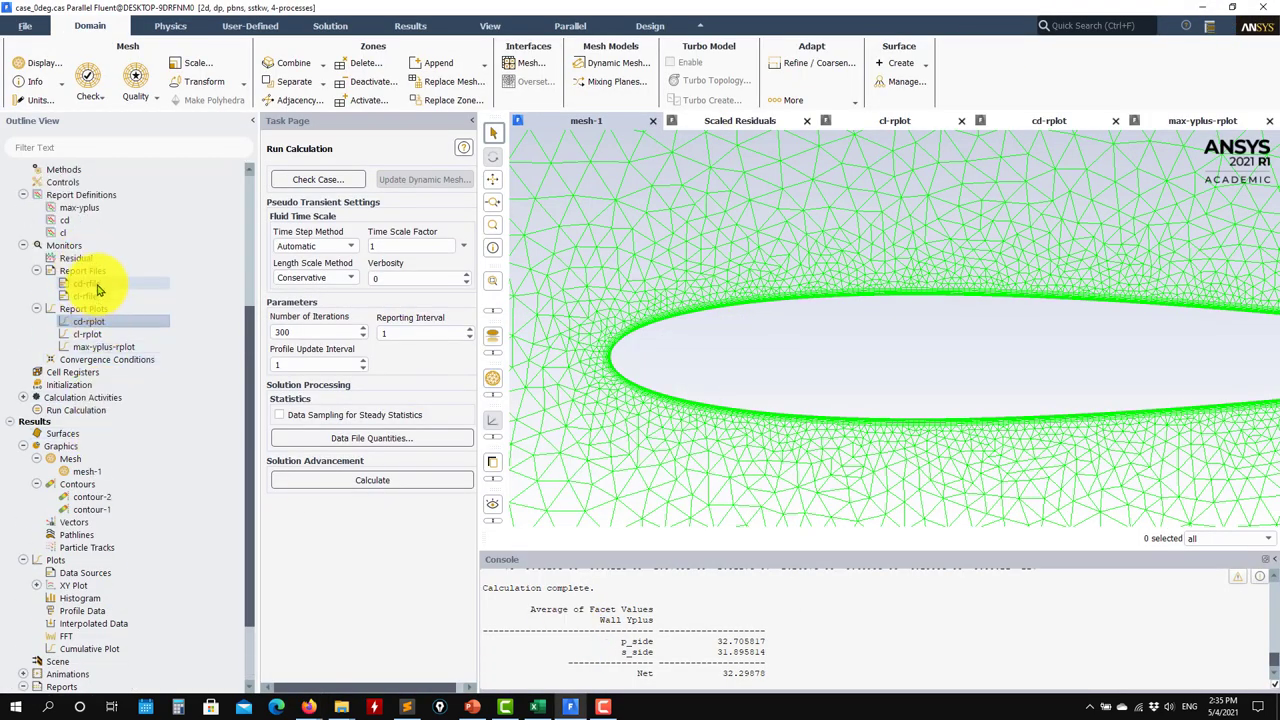
double_click(97, 285)
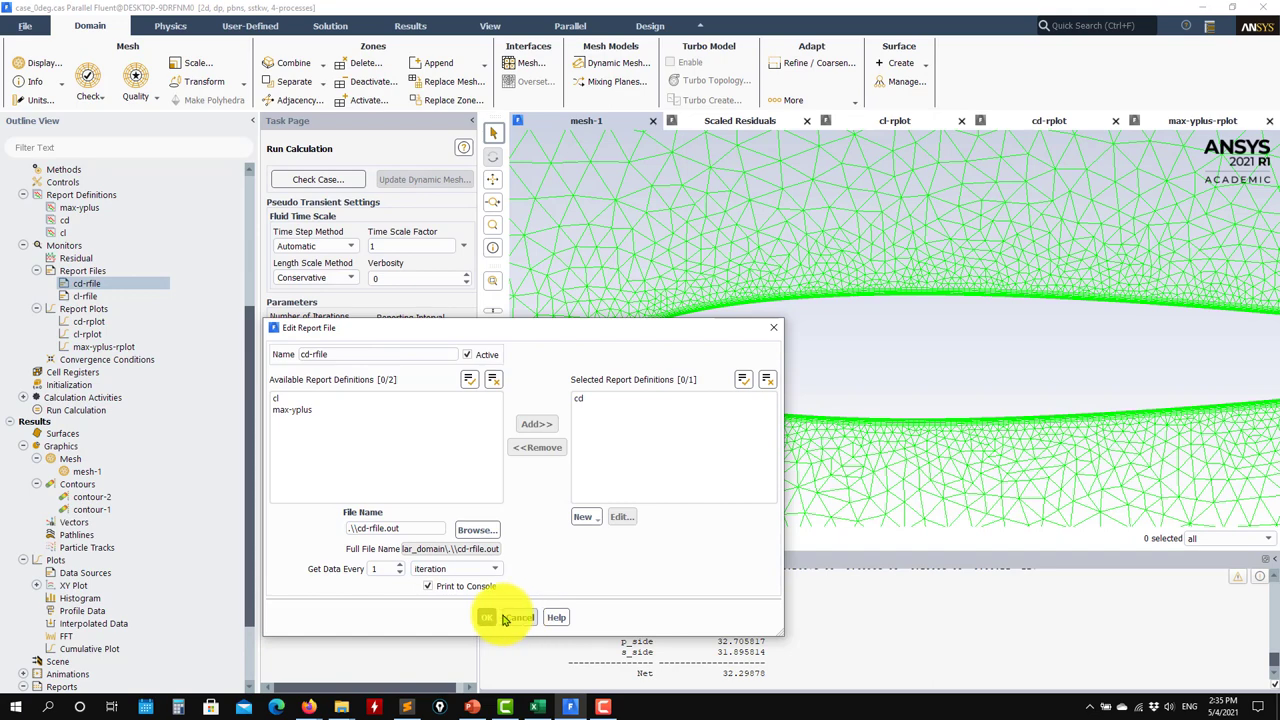
left_click(518, 617)
Compute the cd drag coefficient report and compare it with Ladson's cd at -.05 degrees in the experimental data file in Sublime Text
scroll(60, 370, "up", 3)
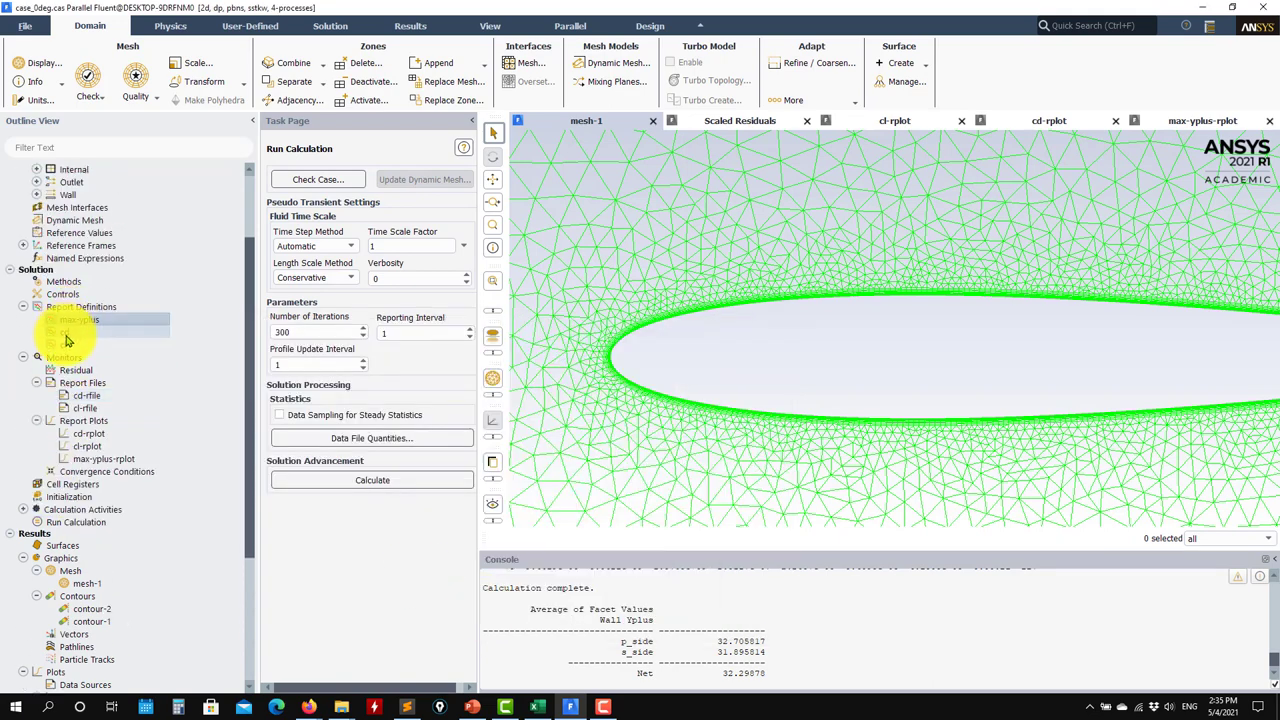
double_click(64, 332)
left_click(289, 513)
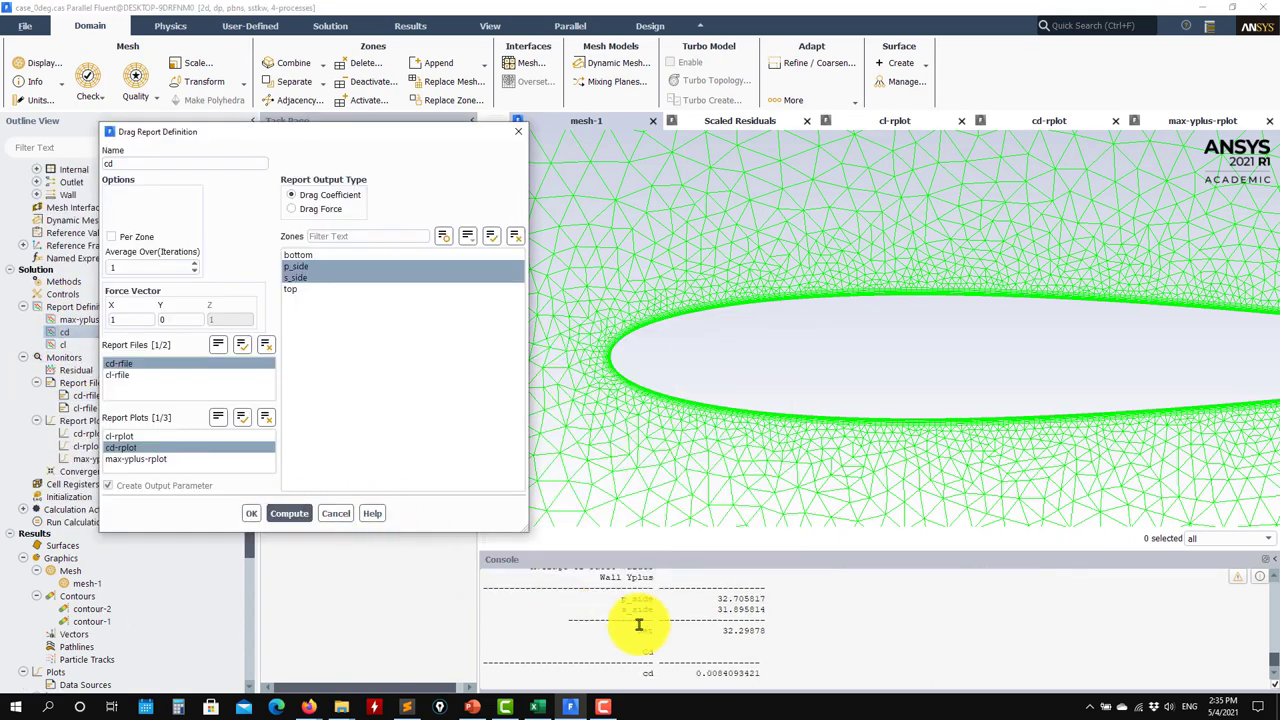
left_click(412, 706)
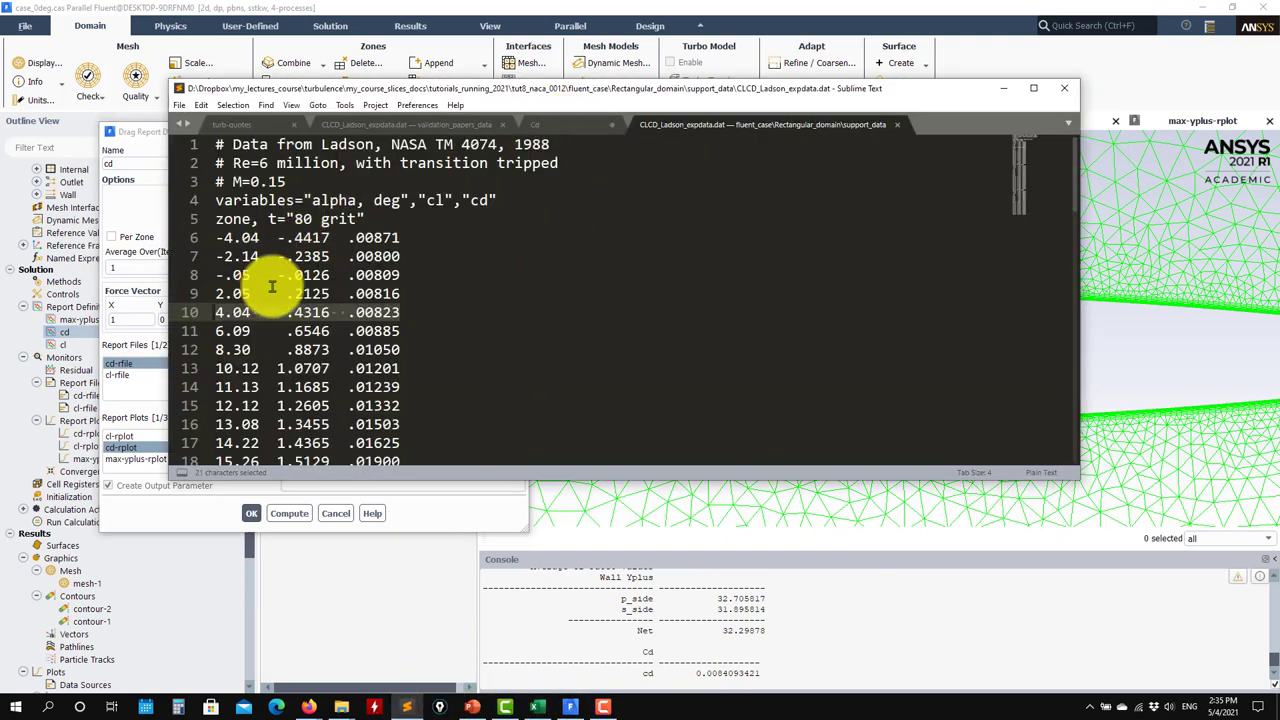
left_click_drag(402, 277, 357, 281)
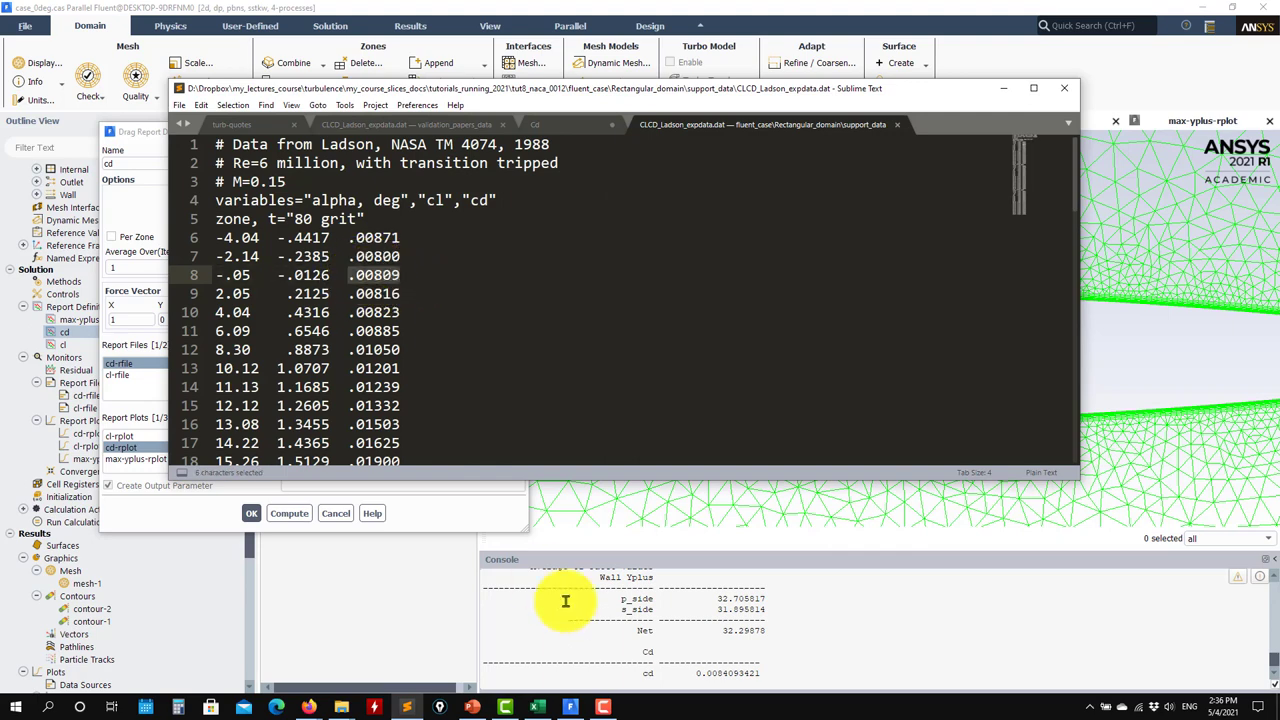
left_click(576, 651)
left_click(336, 513)
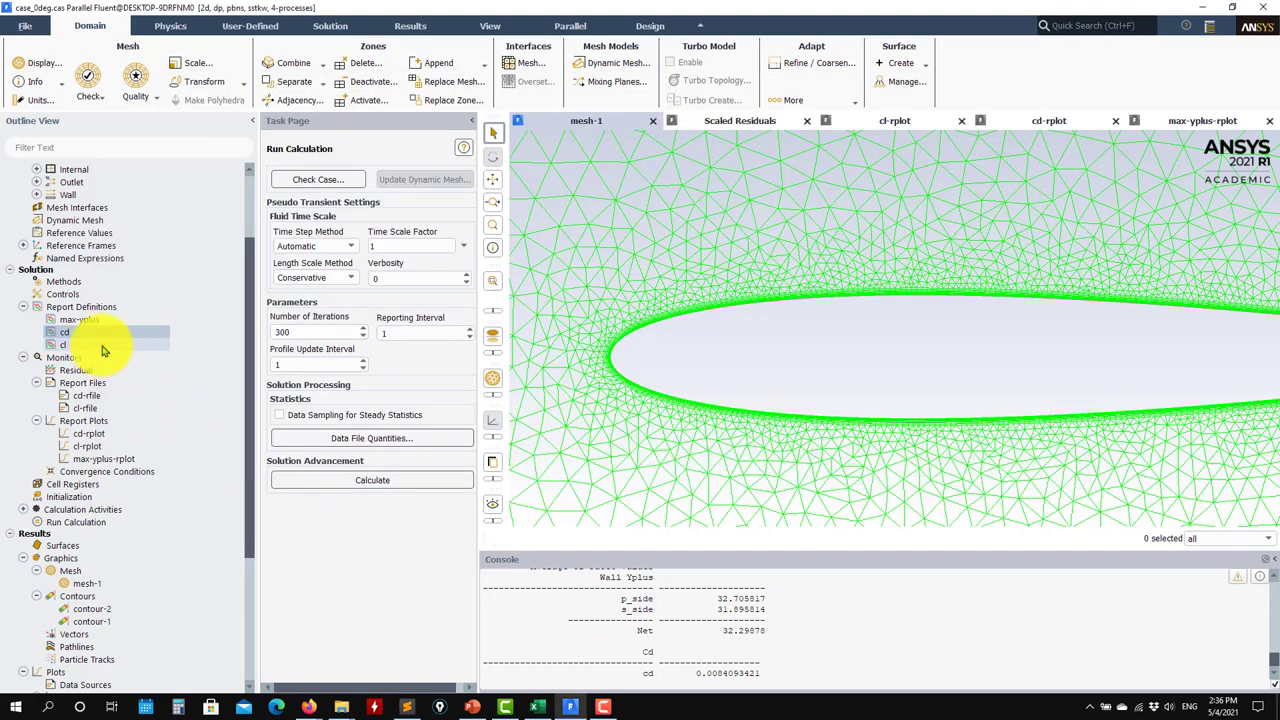
Compute the cl lift coefficient report and compare it with Ladson's -.05 degree row in the experimental data file in Sublime Text
double_click(103, 350)
left_click(289, 513)
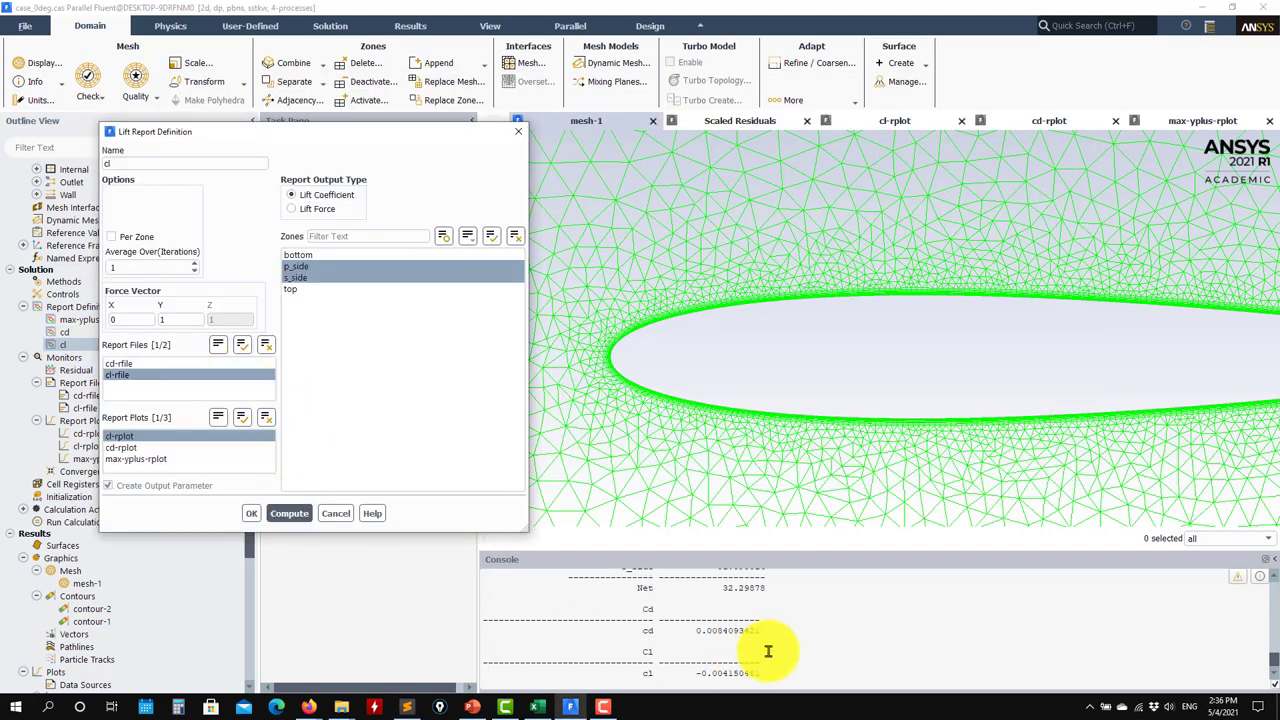
left_click(408, 707)
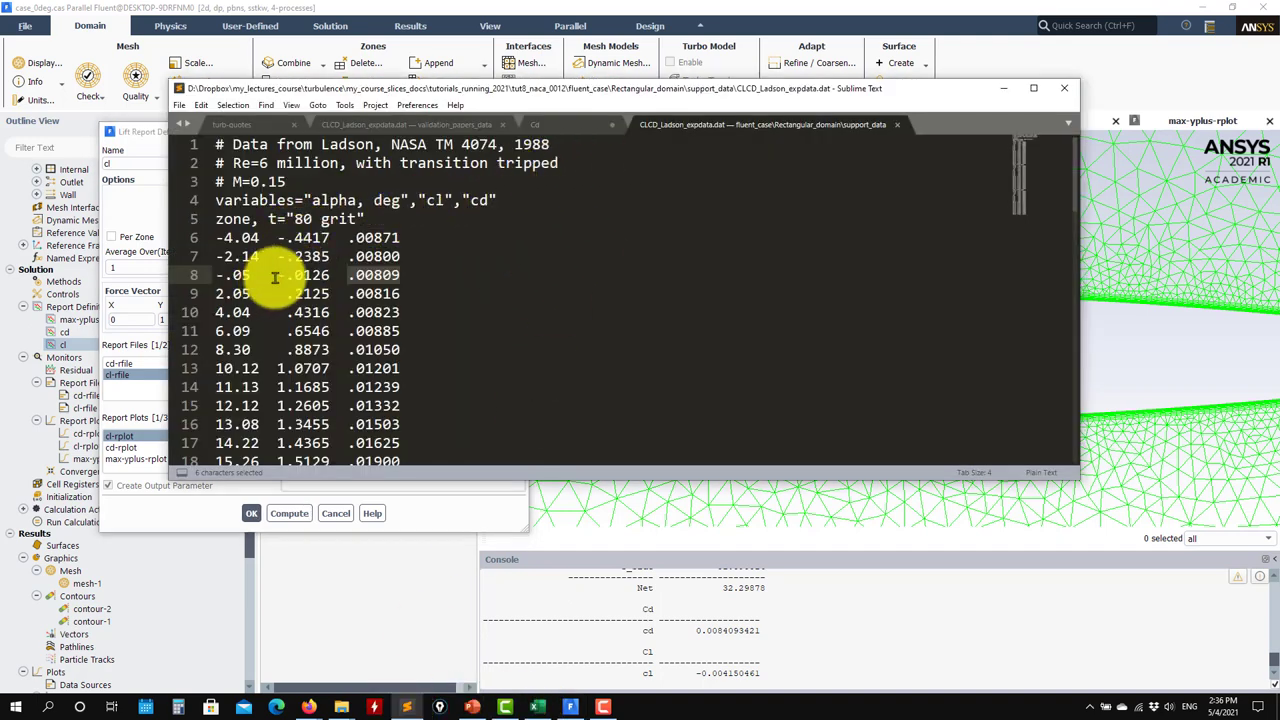
left_click(408, 282)
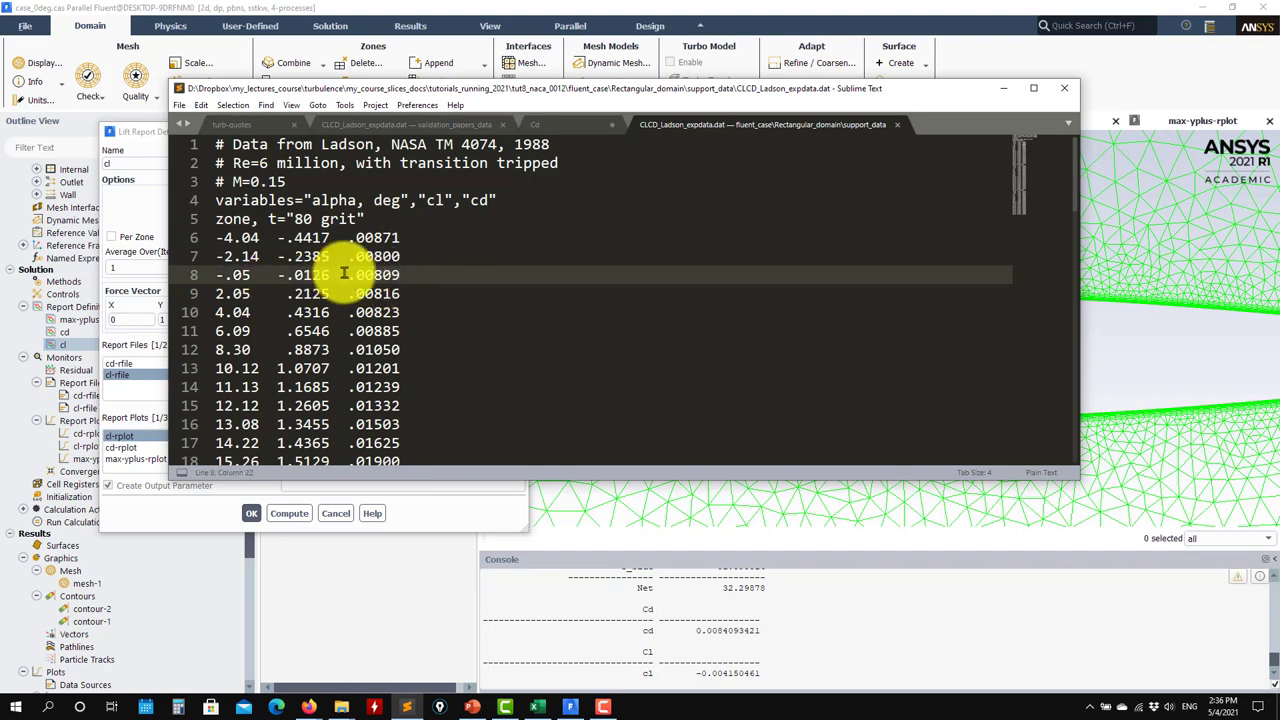
left_click_drag(349, 275, 406, 276)
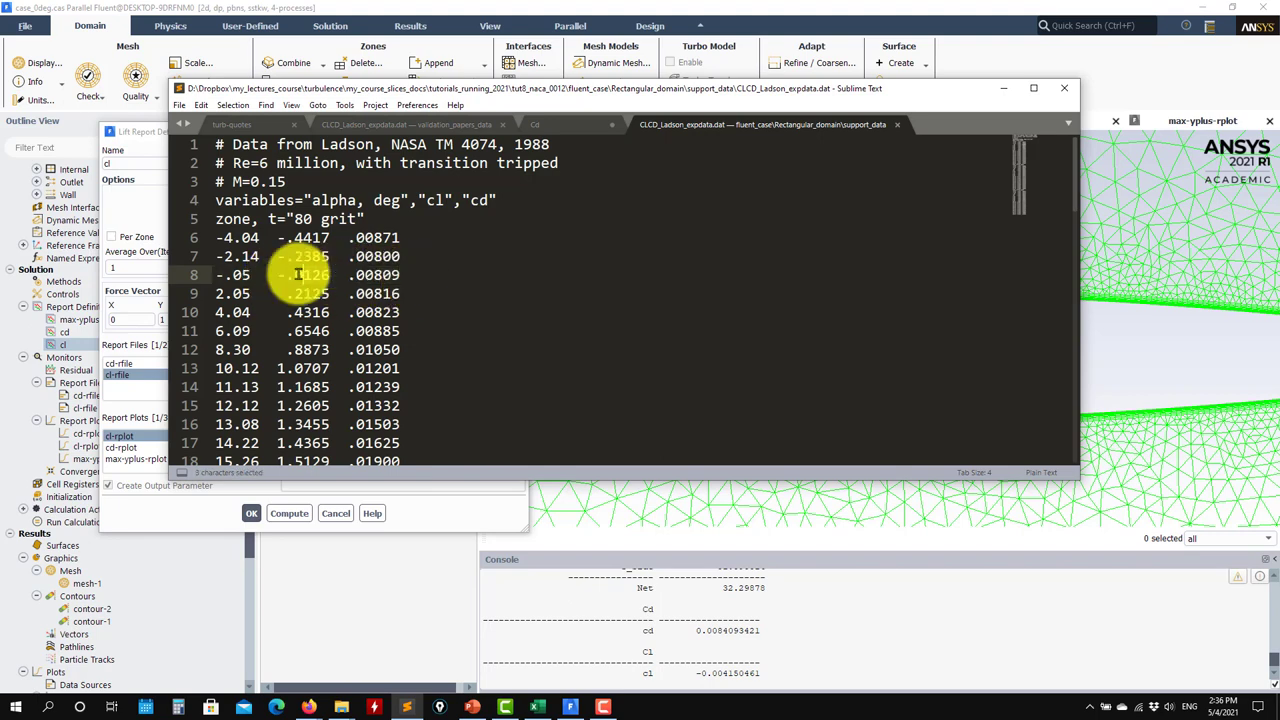
left_click_drag(279, 275, 217, 275)
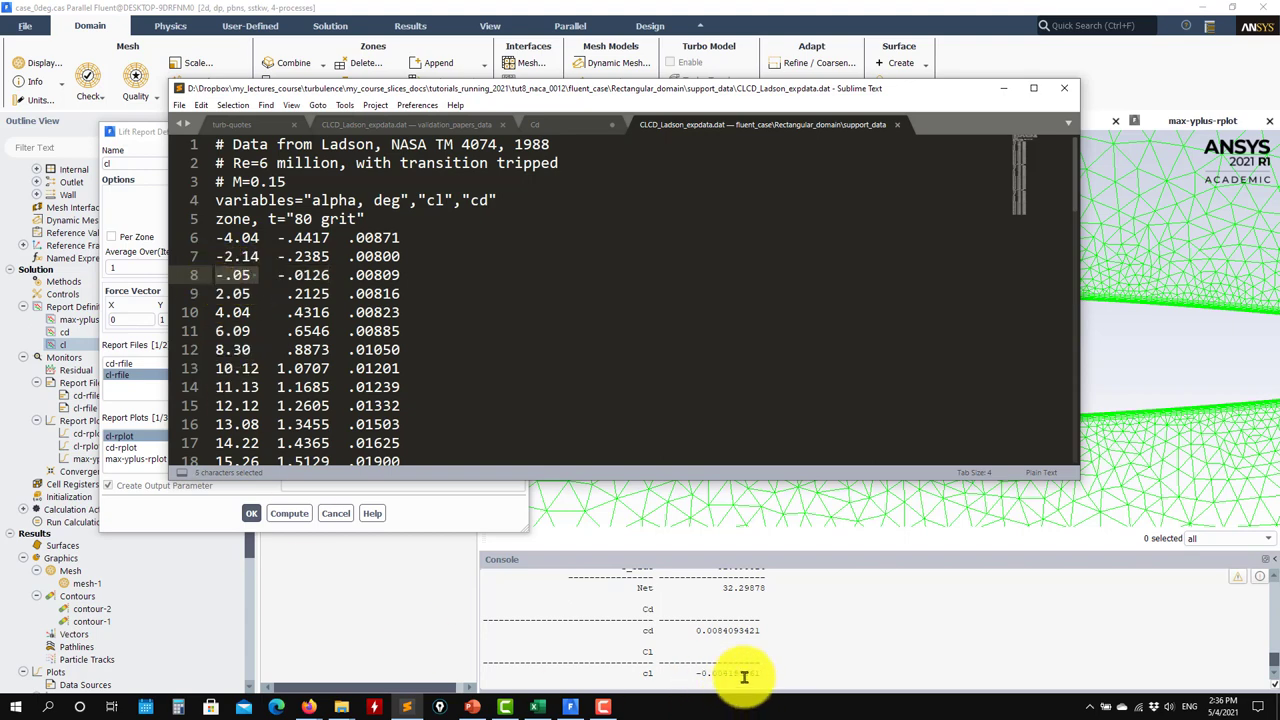
left_click_drag(762, 675, 629, 666)
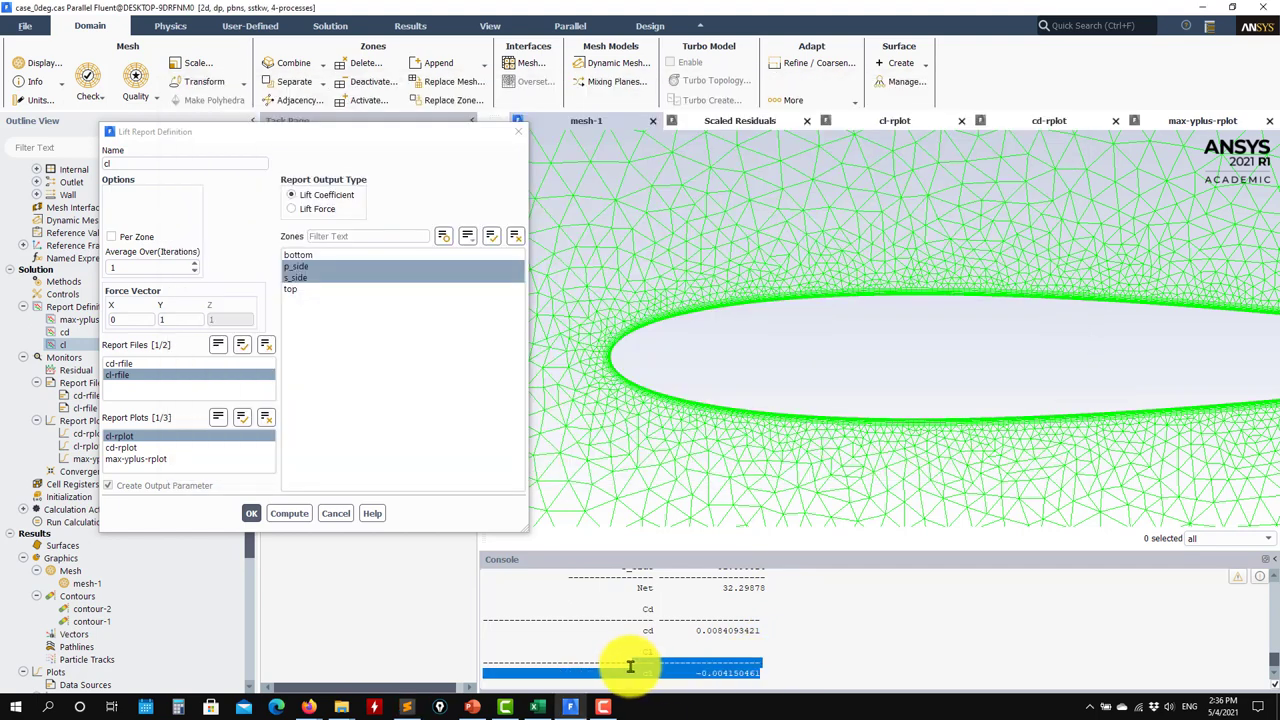
Close the lift report definition and examine the mesh across the whole domain, the wake refinement region and around the airfoil
left_click(338, 515)
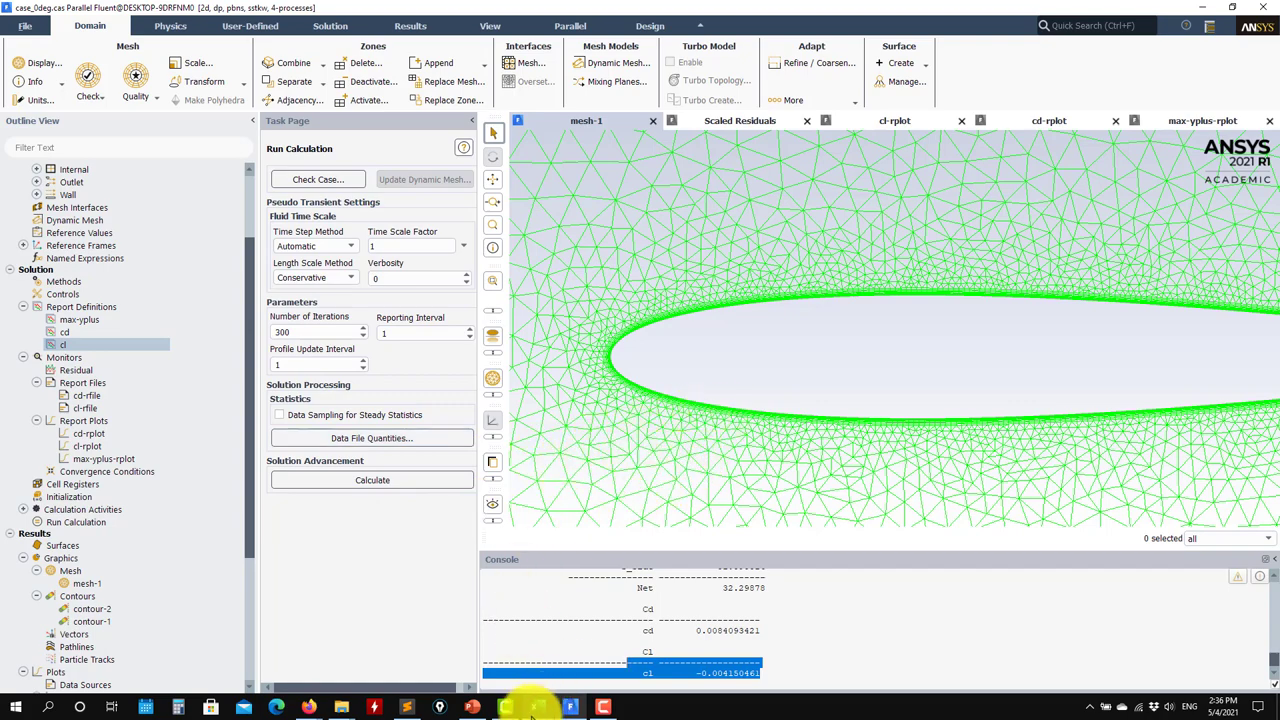
scroll(651, 466, "down", 10)
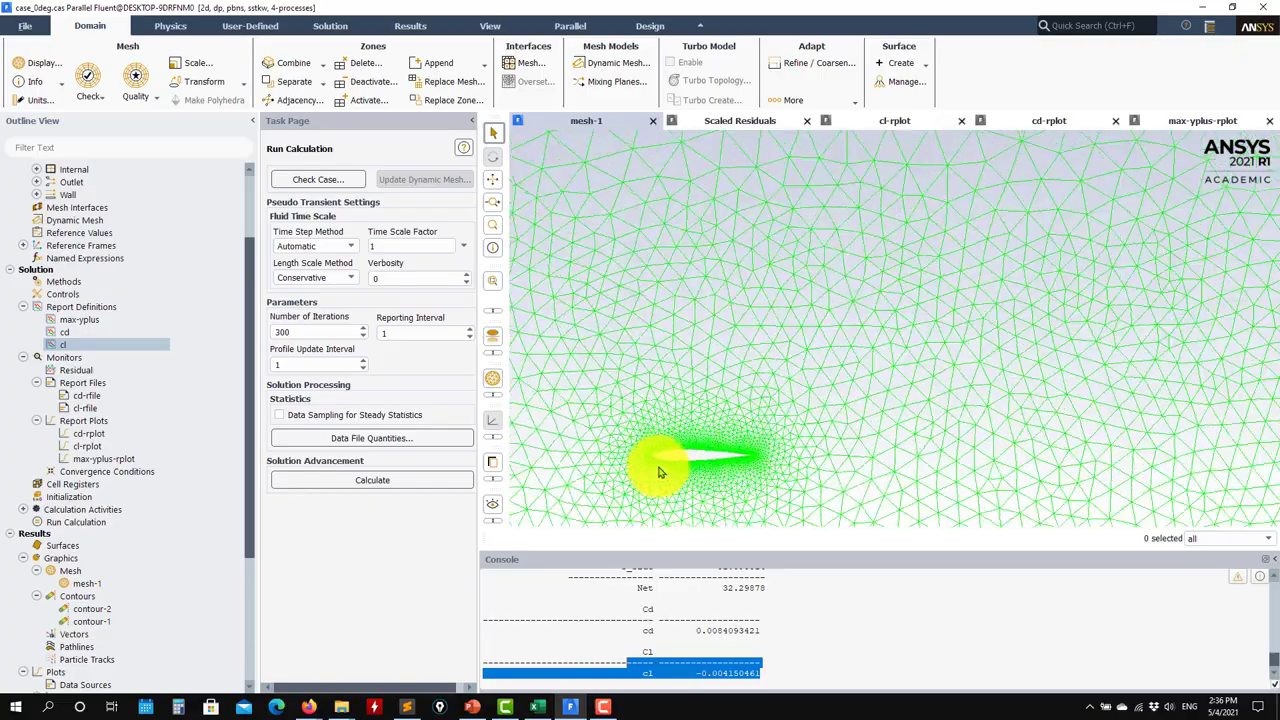
scroll(680, 466, "down", 5)
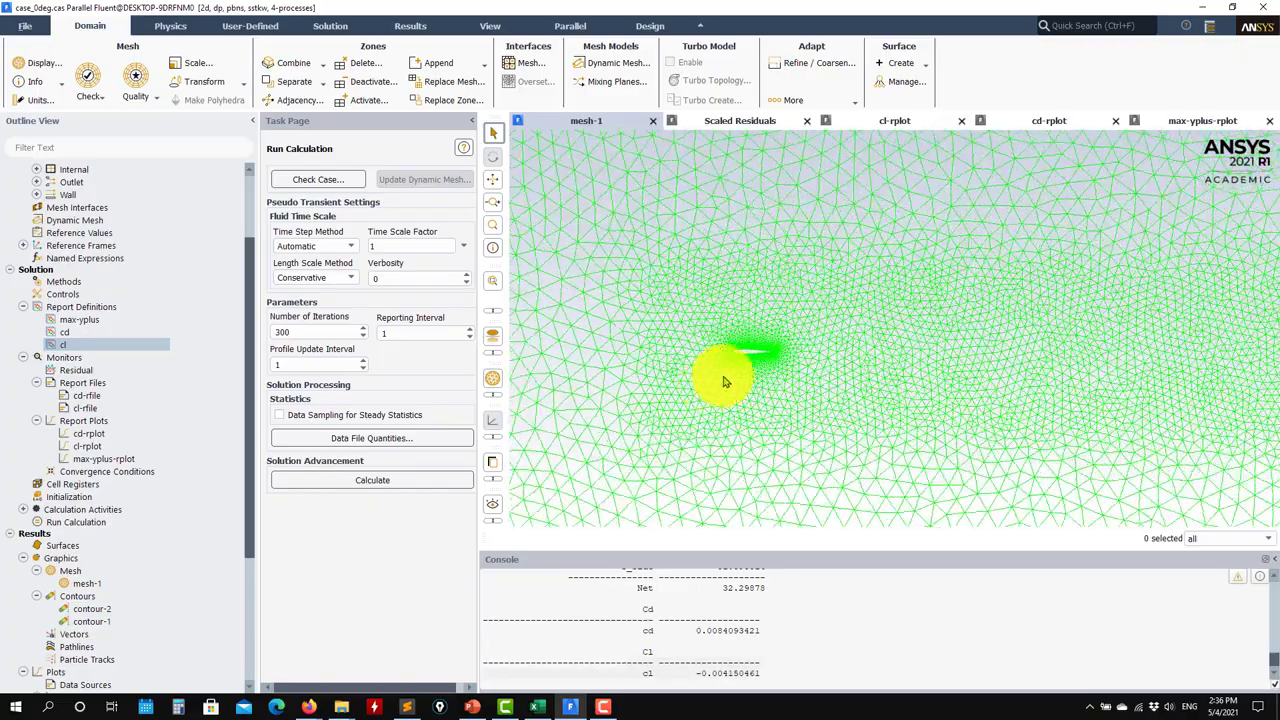
scroll(700, 375, "down", 5)
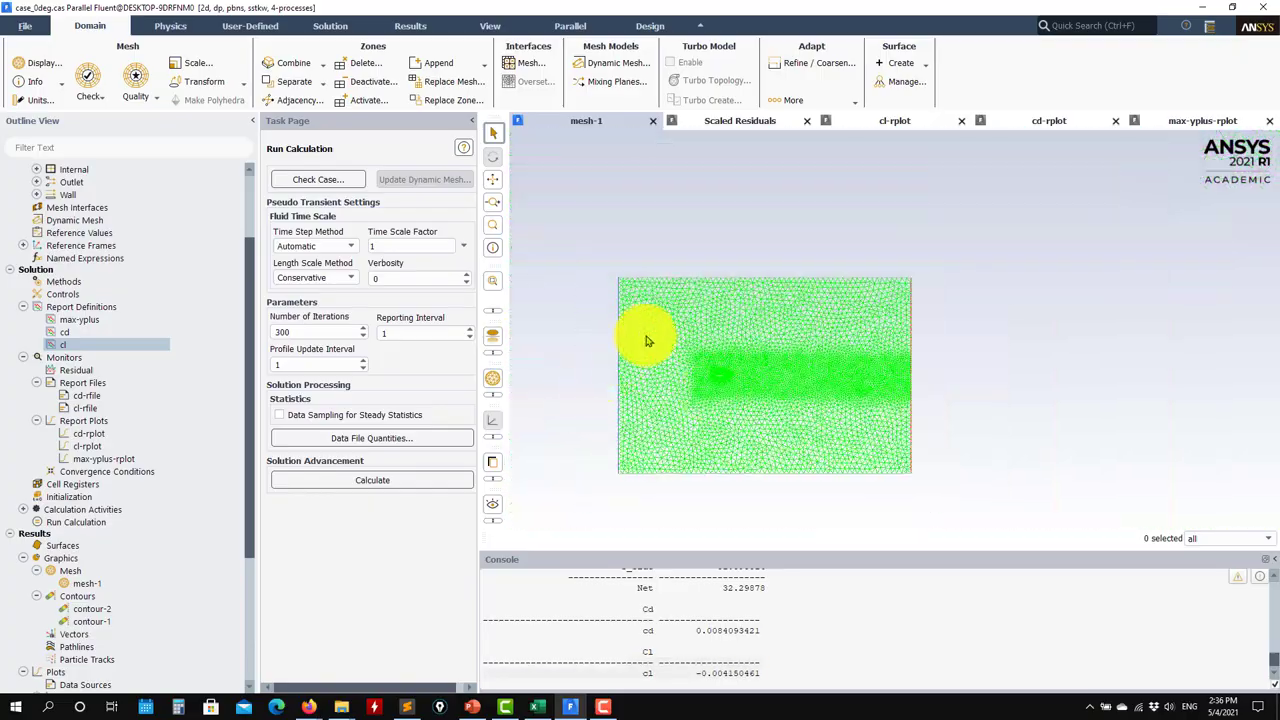
scroll(697, 366, "up", 1)
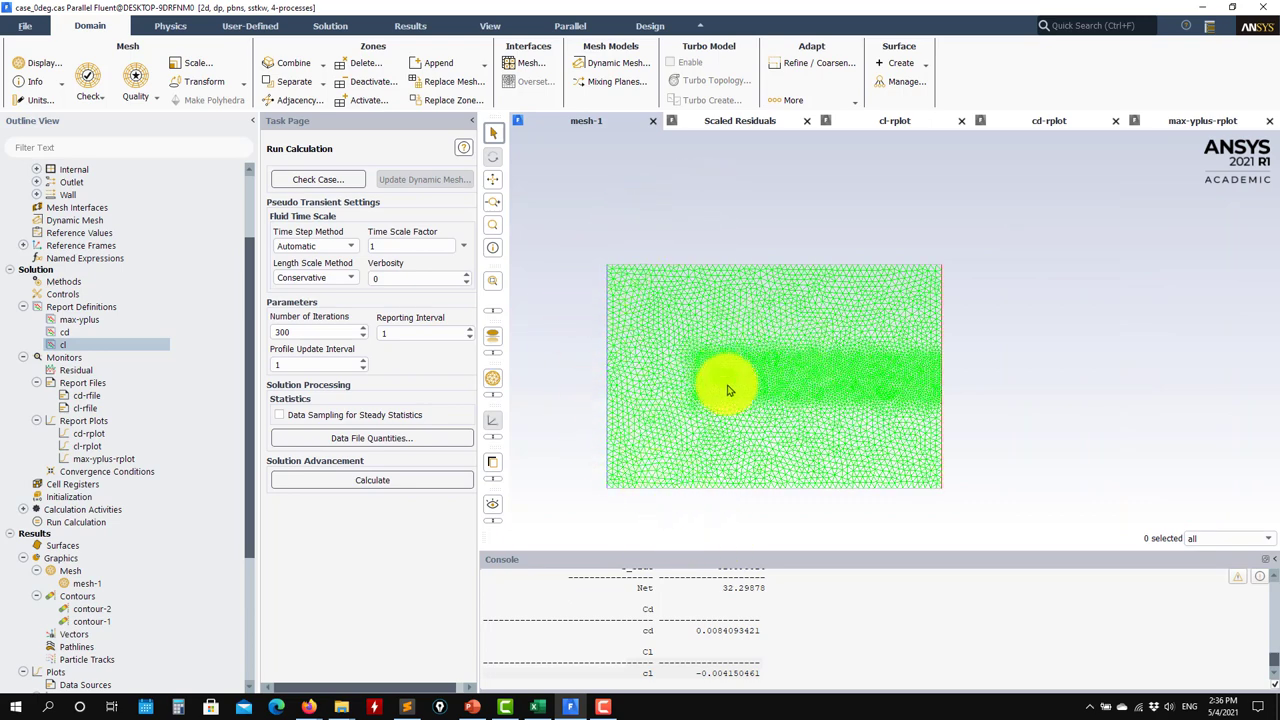
scroll(706, 374, "up", 3)
scroll(710, 376, "up", 4)
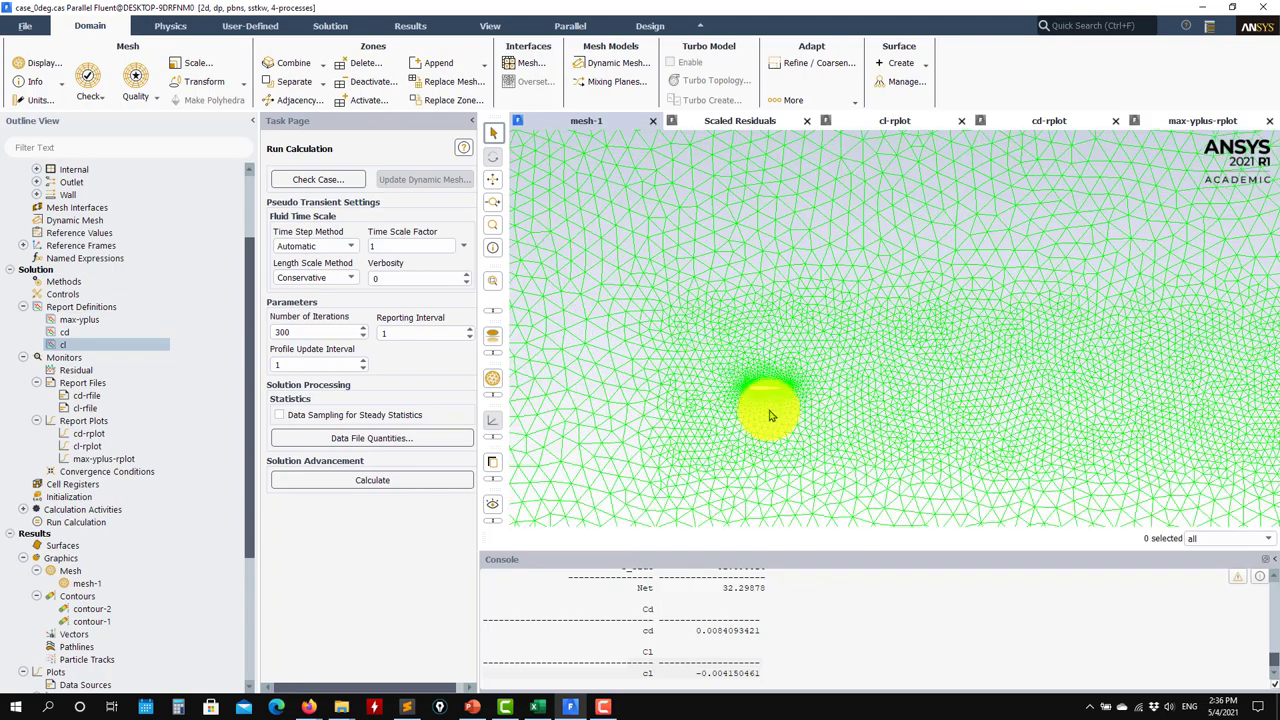
scroll(750, 385, "up", 2)
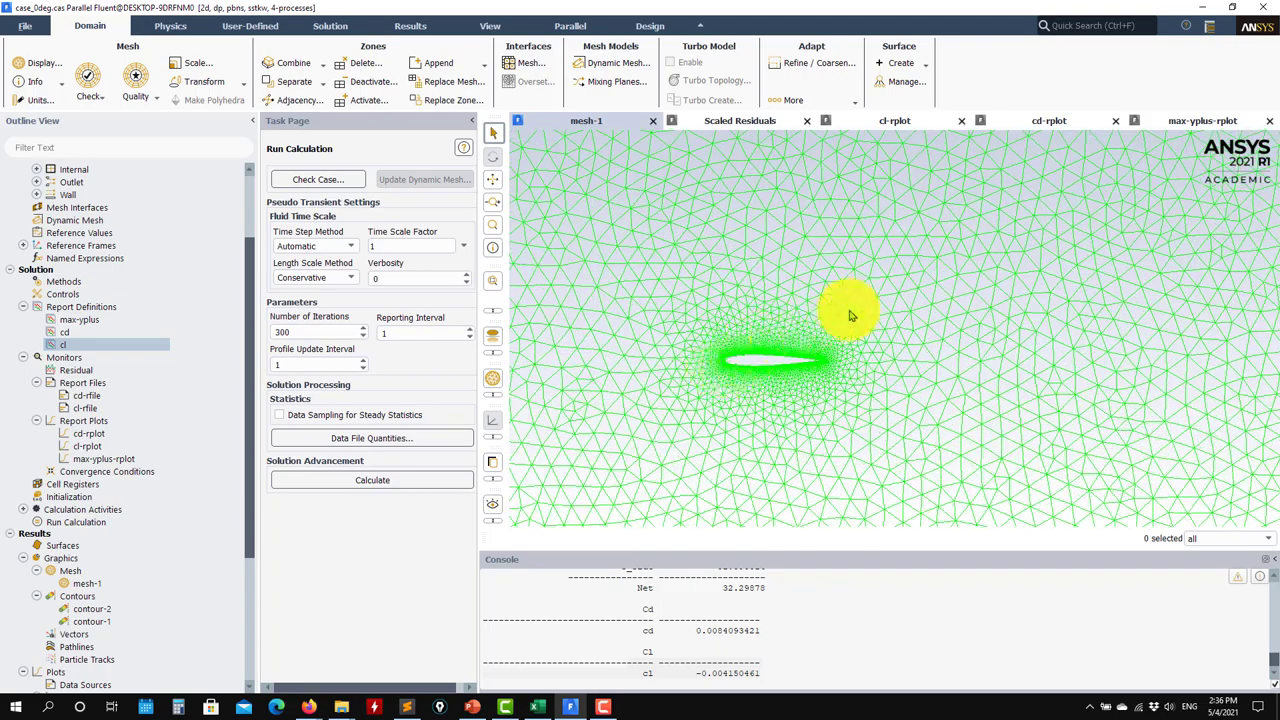
scroll(806, 376, "down", 3)
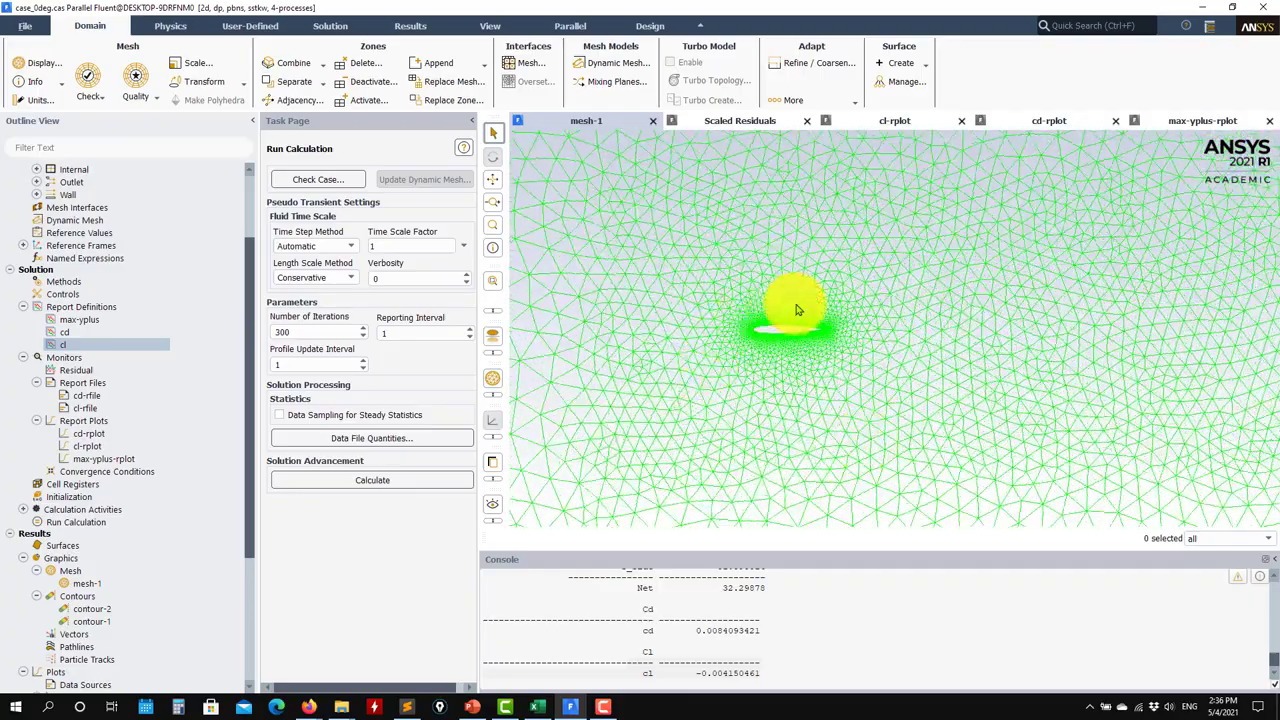
scroll(771, 420, "down", 5)
scroll(760, 485, "up", 2)
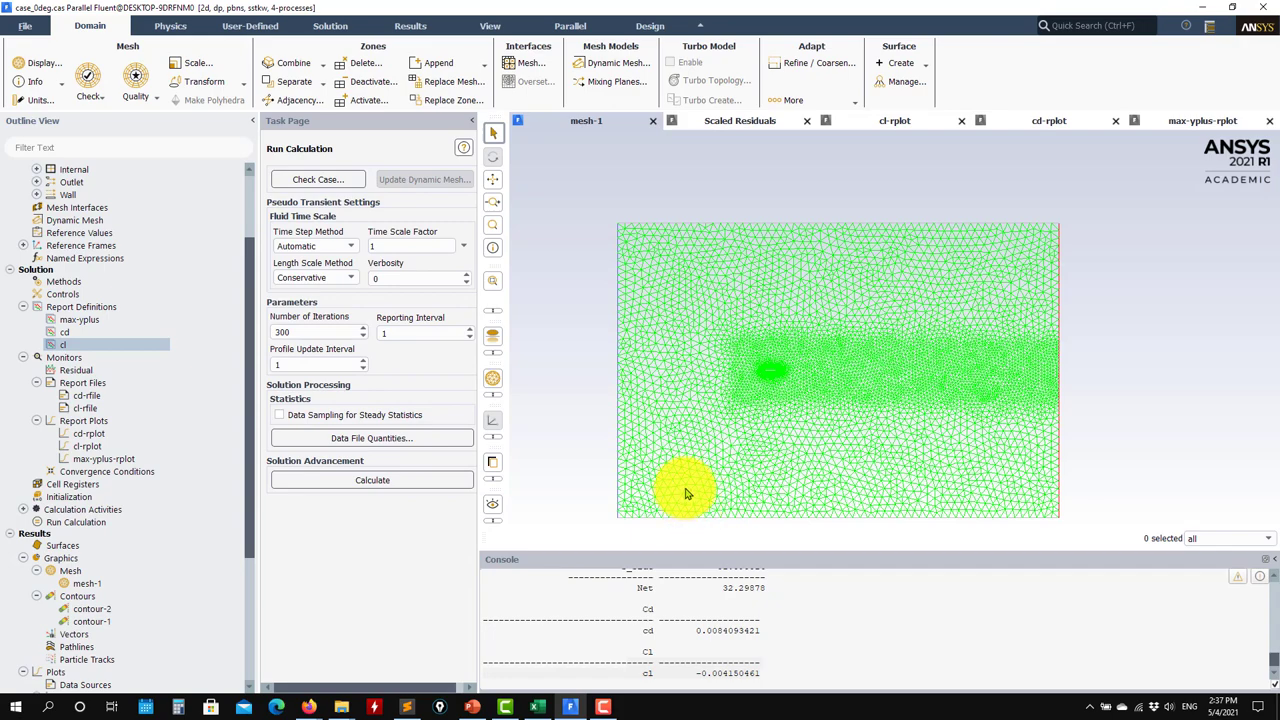
scroll(686, 493, "up", 2)
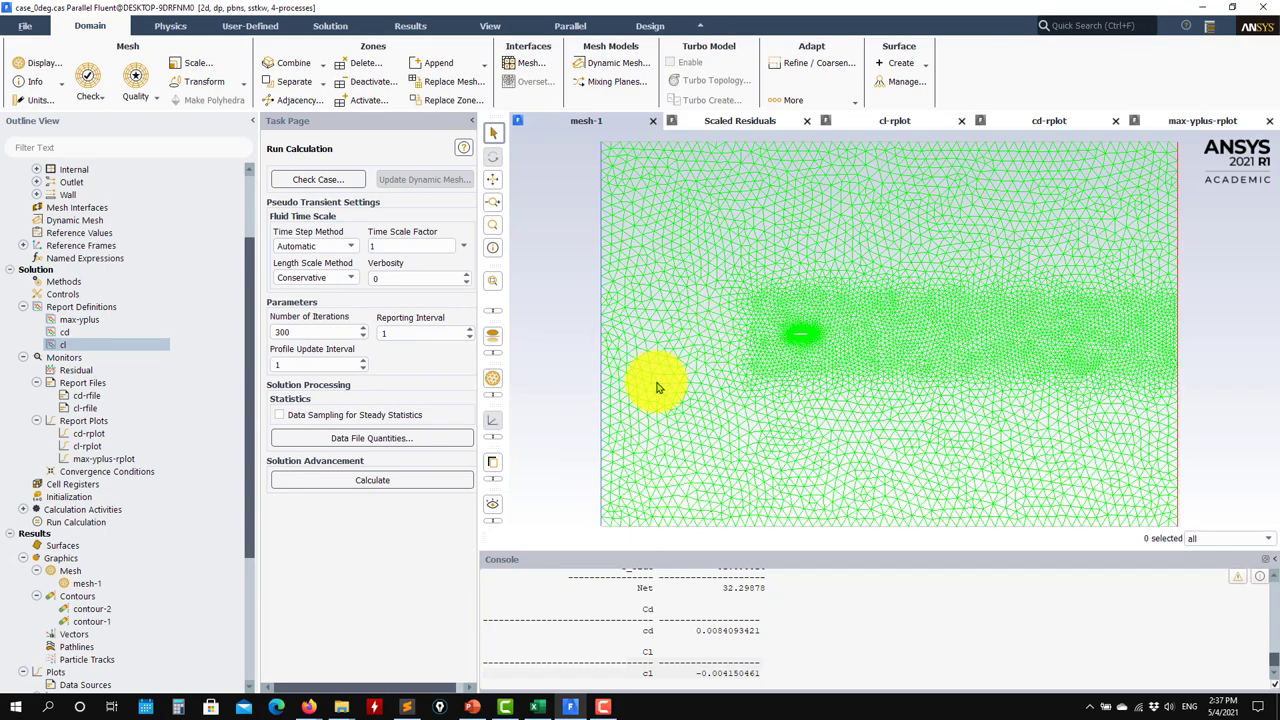
scroll(657, 388, "down", 1)
Change the boundary type of the bottom zone to velocity-inlet and close its settings
scroll(80, 283, "up", 3)
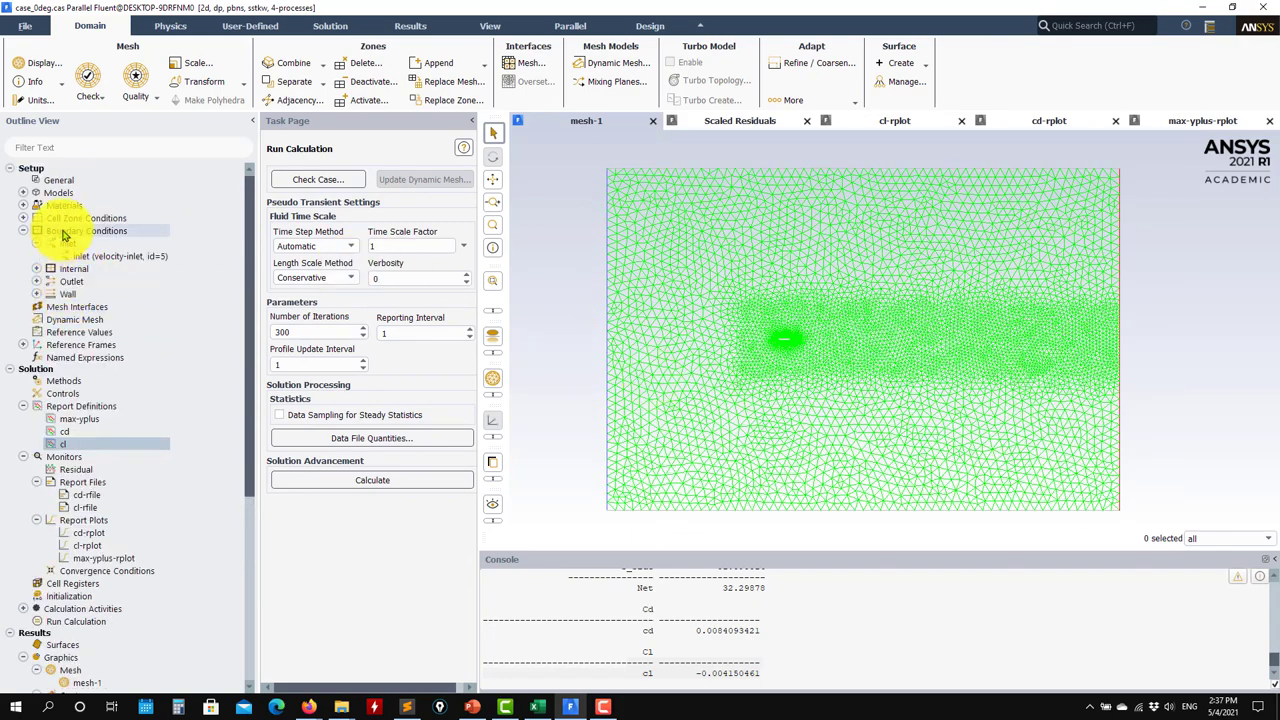
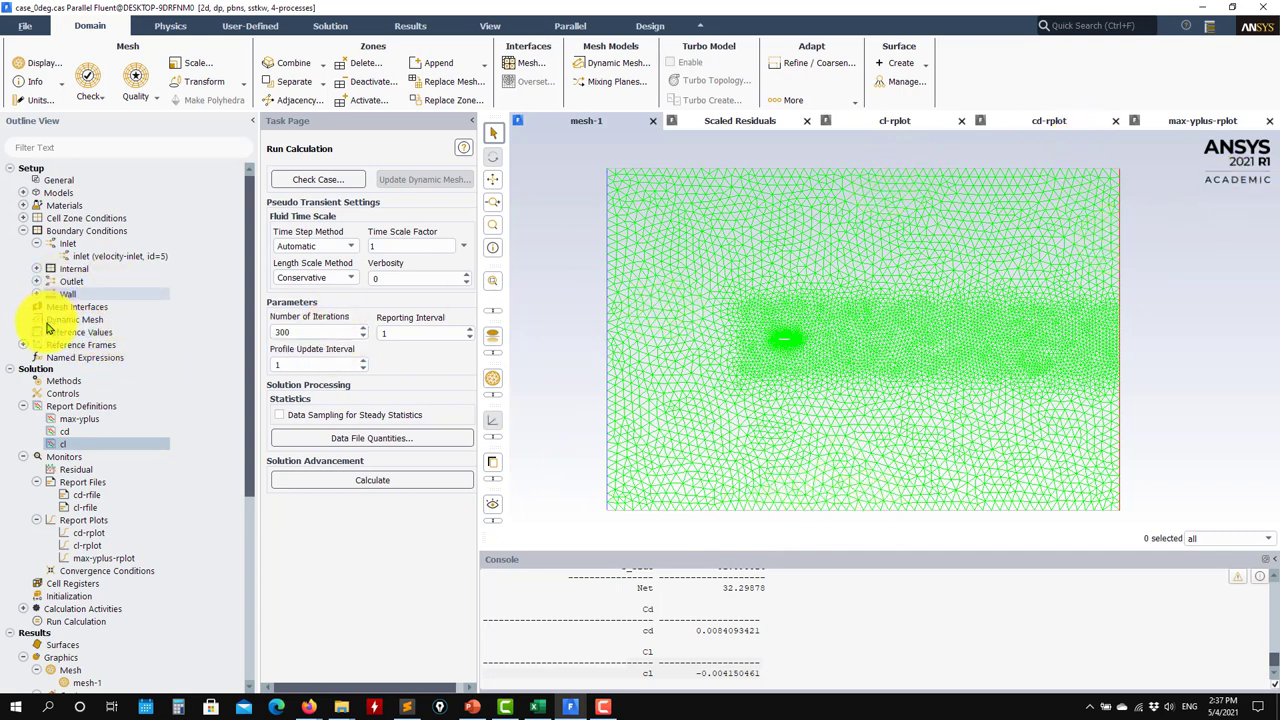
double_click(61, 233)
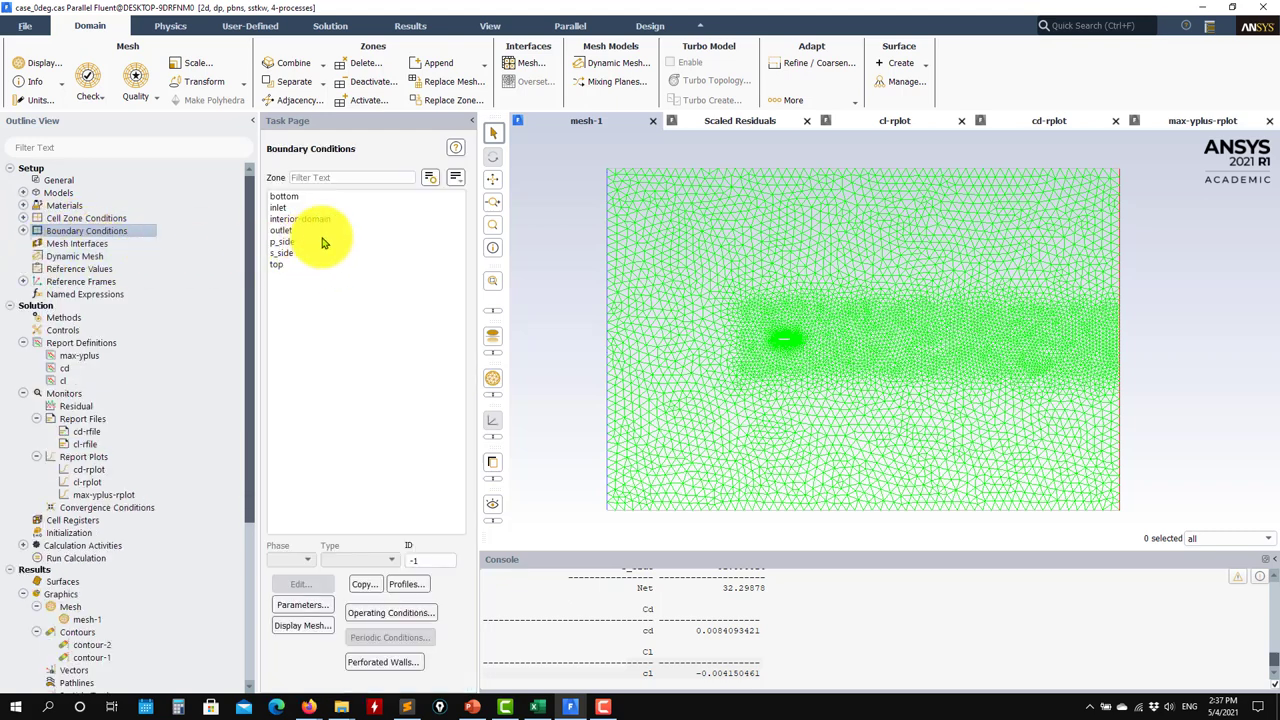
left_click(290, 196)
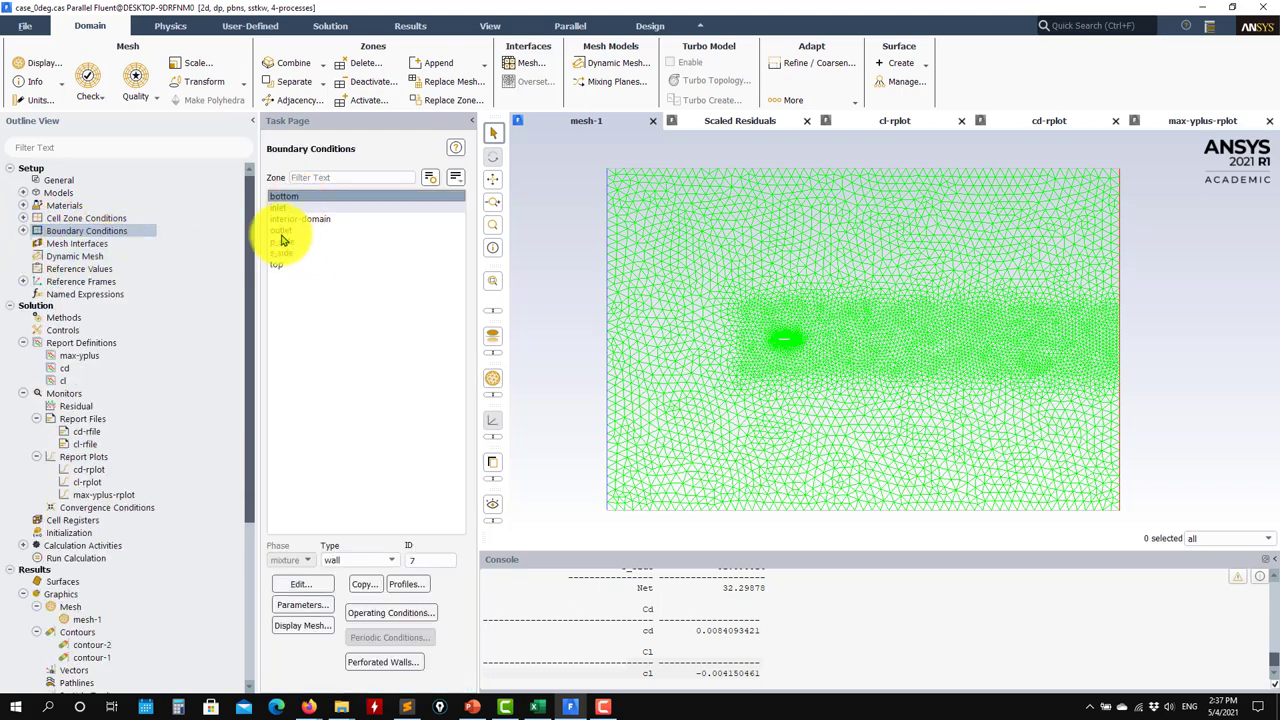
left_click(393, 561)
left_click(360, 659)
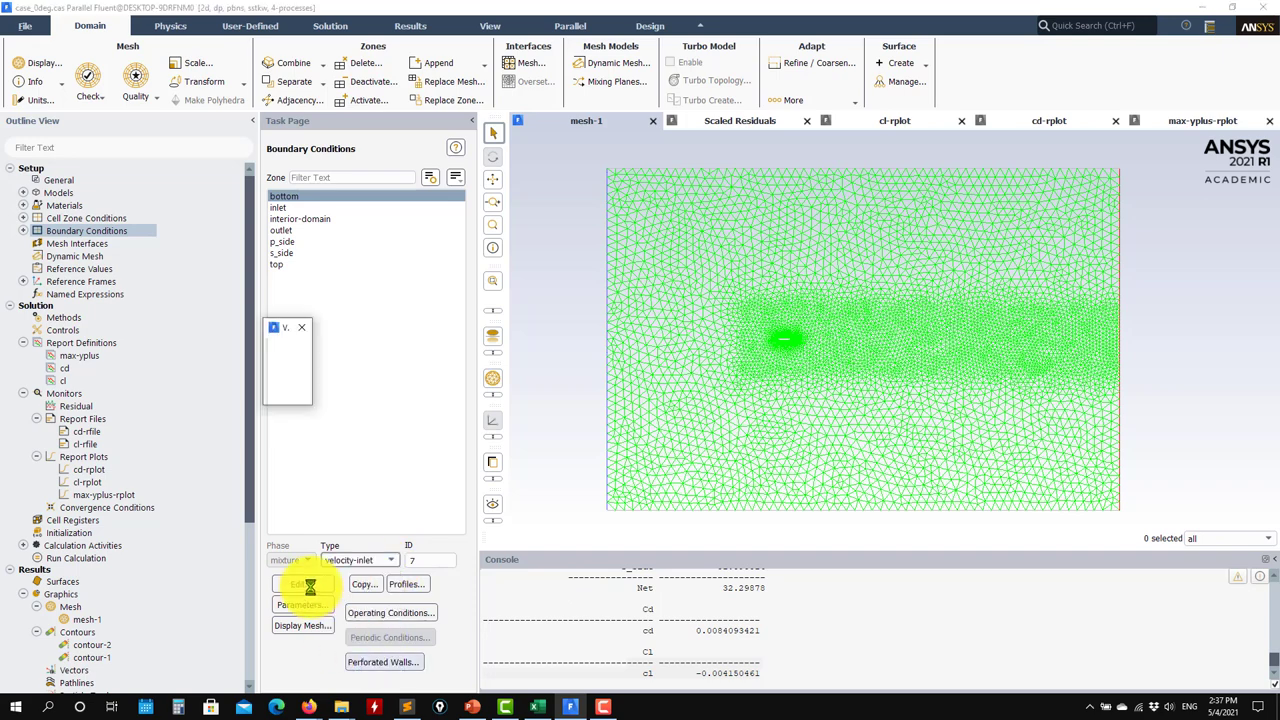
left_click(435, 568)
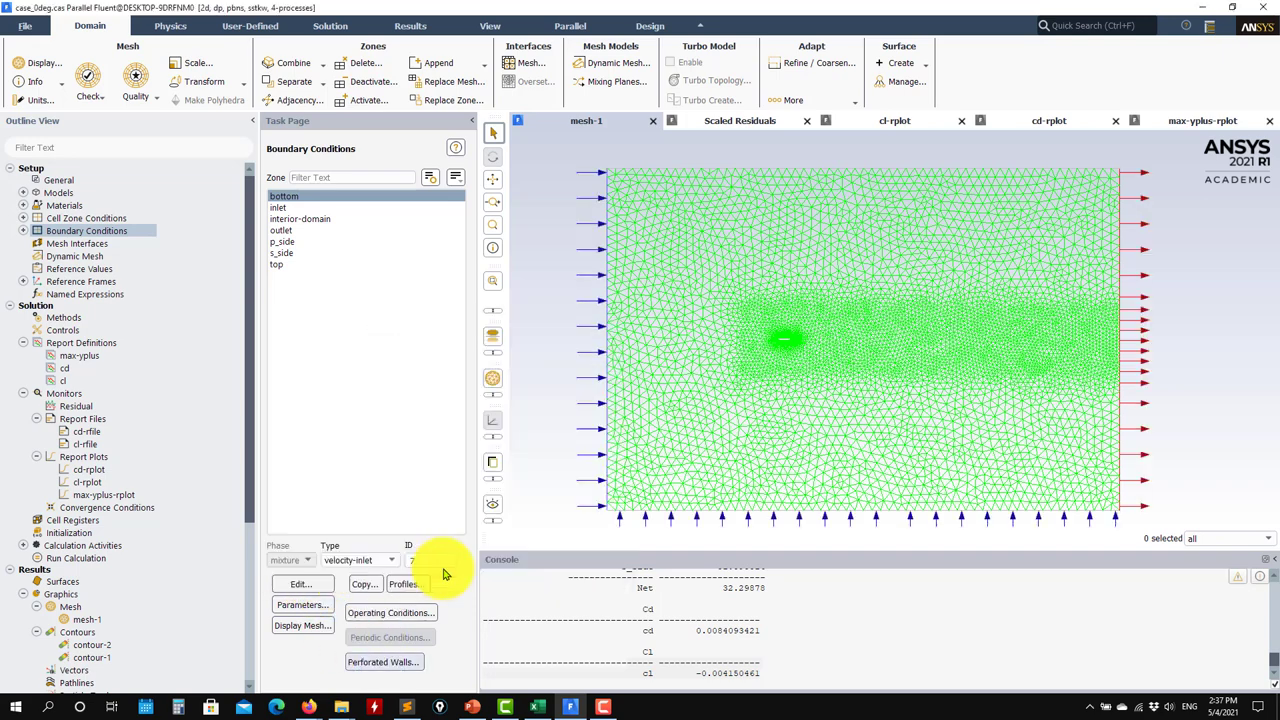
Change the boundary type of the top zone to pressure-outlet, keeping its default settings
left_click(277, 265)
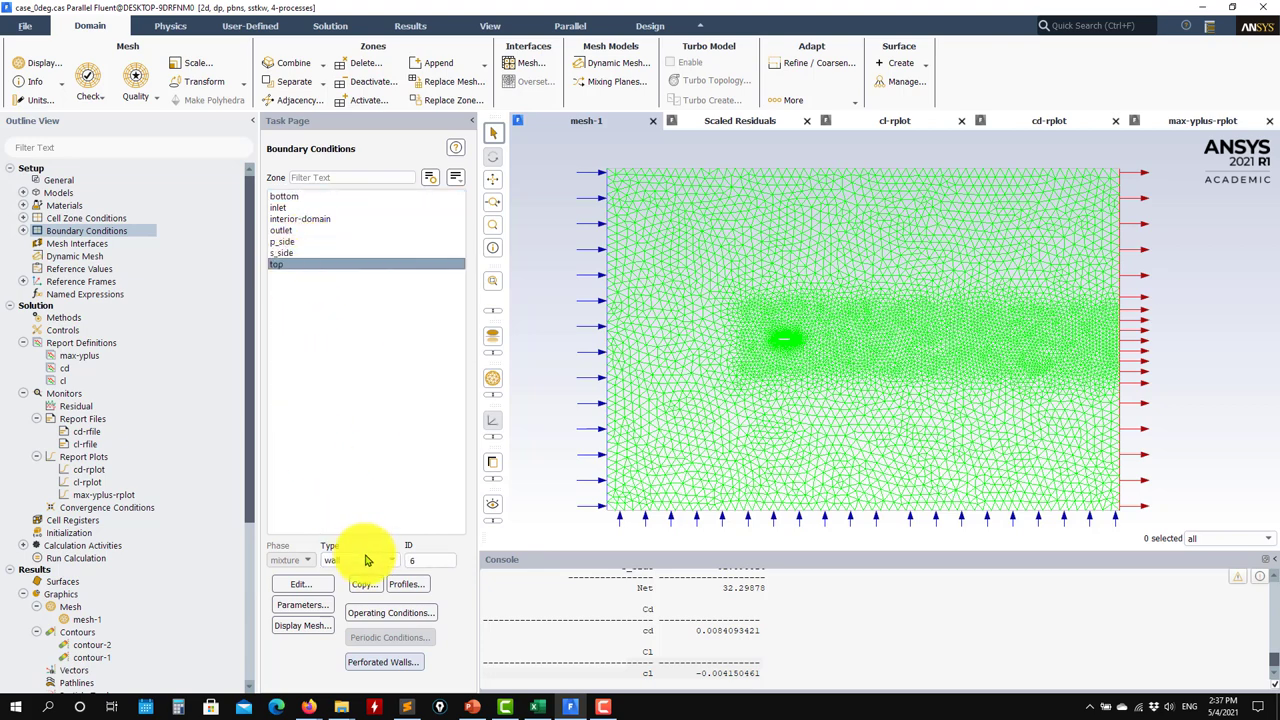
left_click(396, 563)
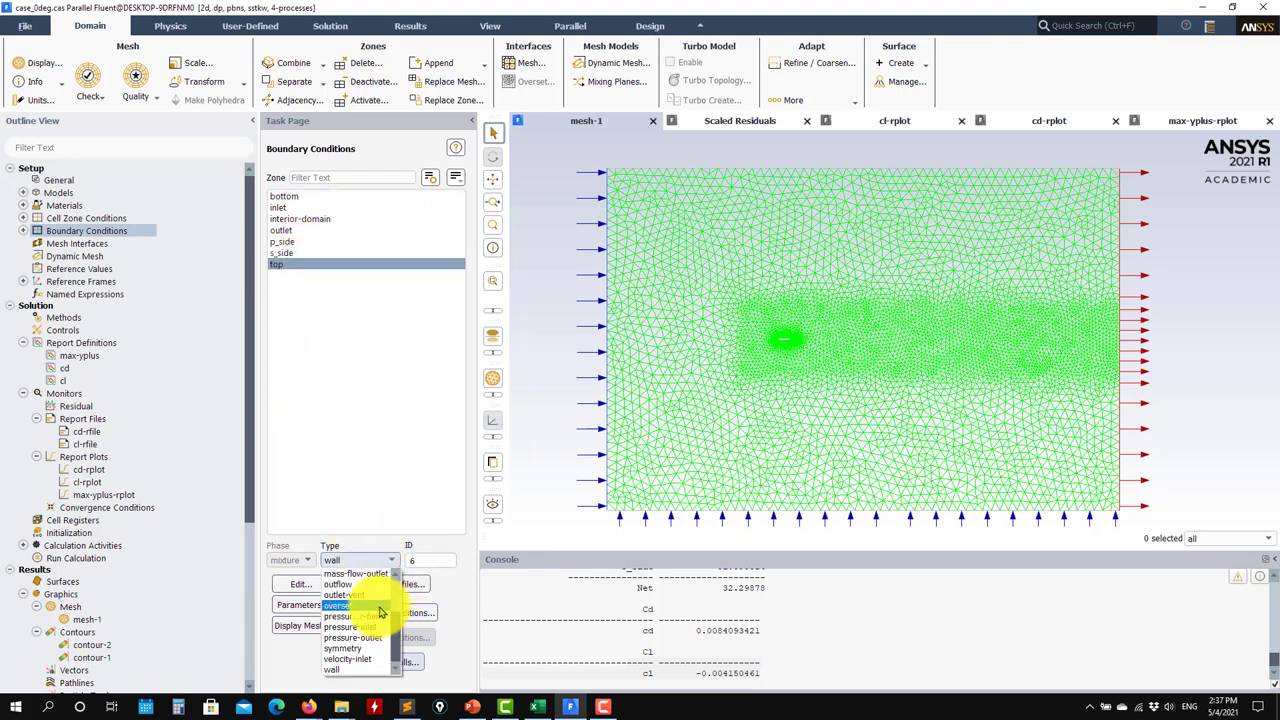
left_click(375, 638)
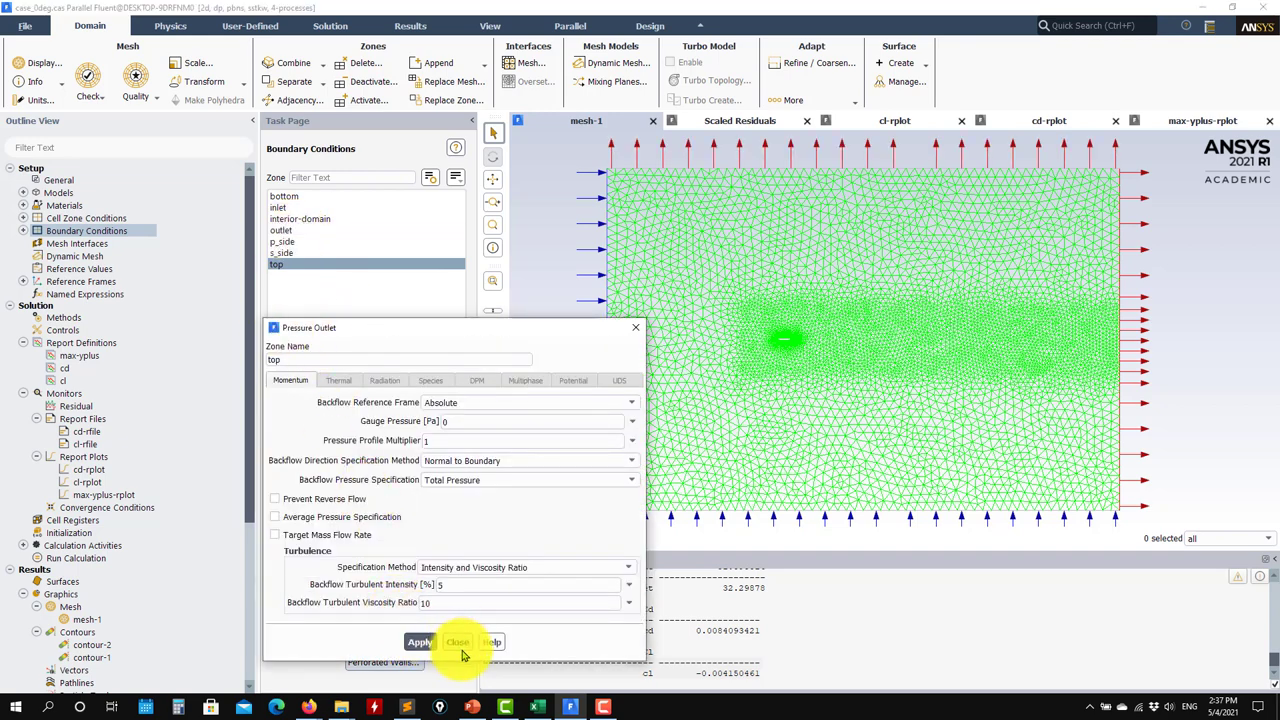
left_click(458, 642)
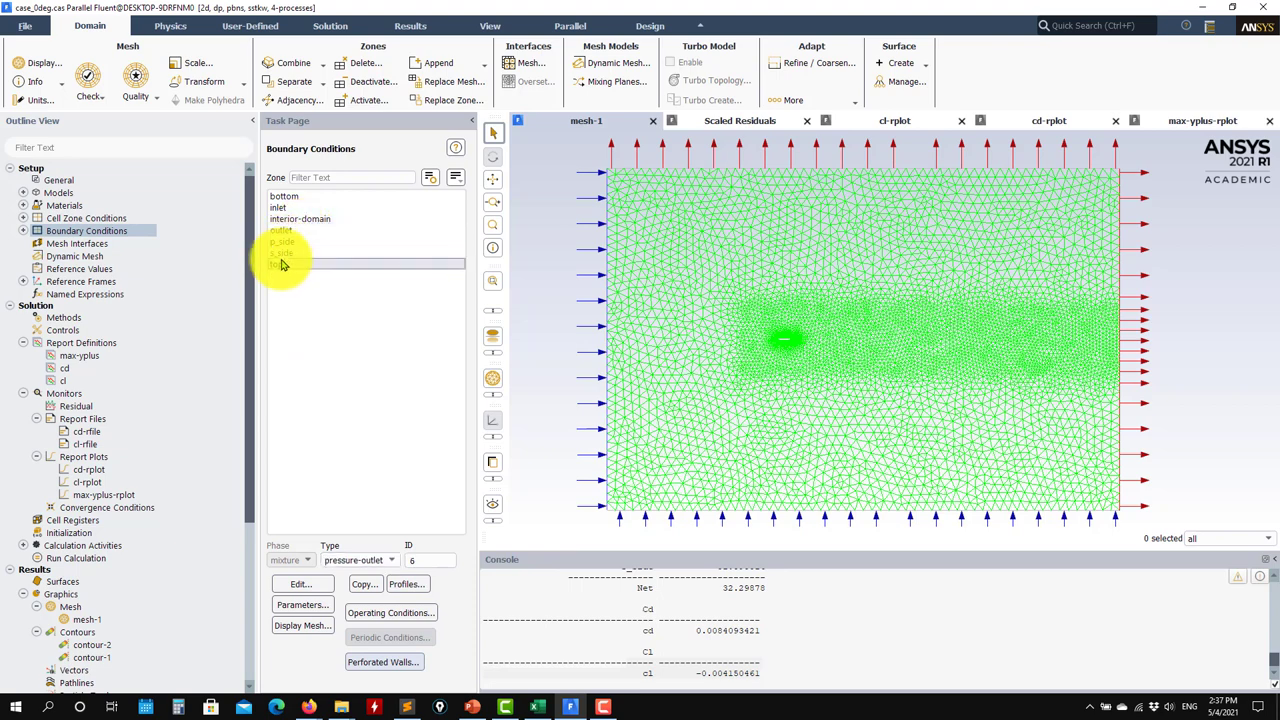
Review the zones grouped as inlets and outlets, and set the inlet zone's velocity specification method to Magnitude and Direction
left_click(25, 230)
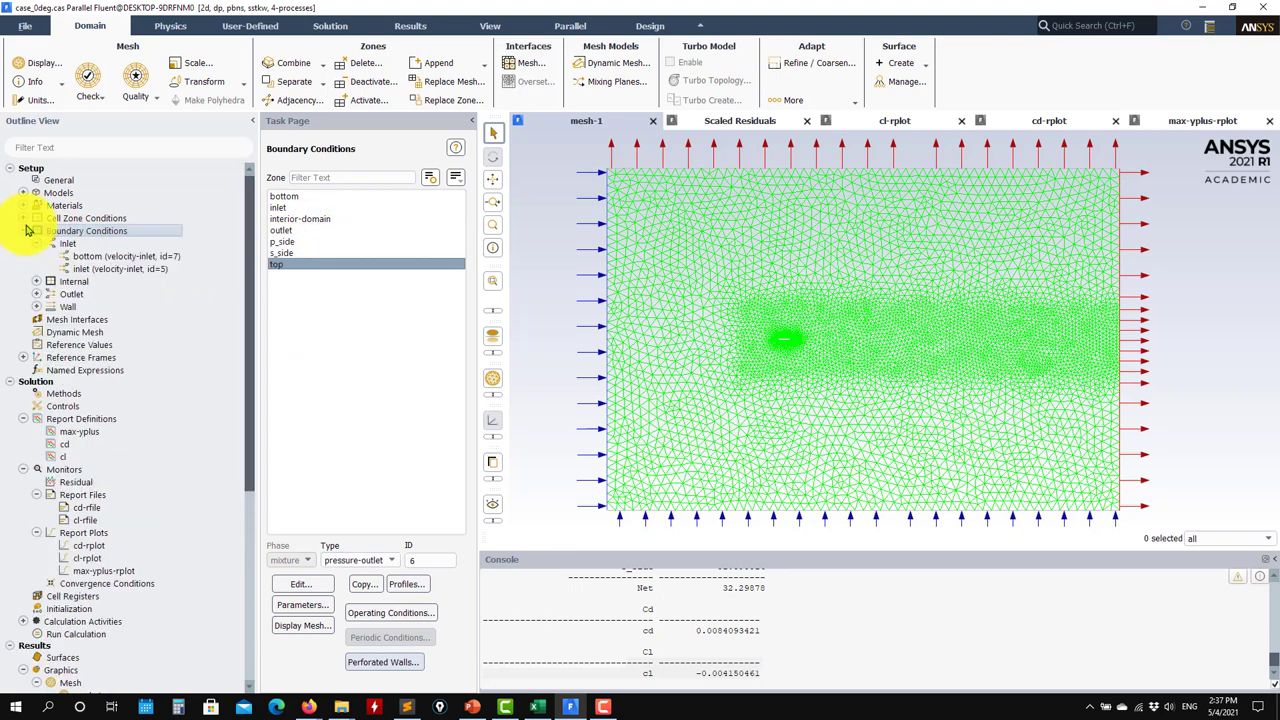
double_click(82, 236)
left_click(30, 231)
double_click(62, 245)
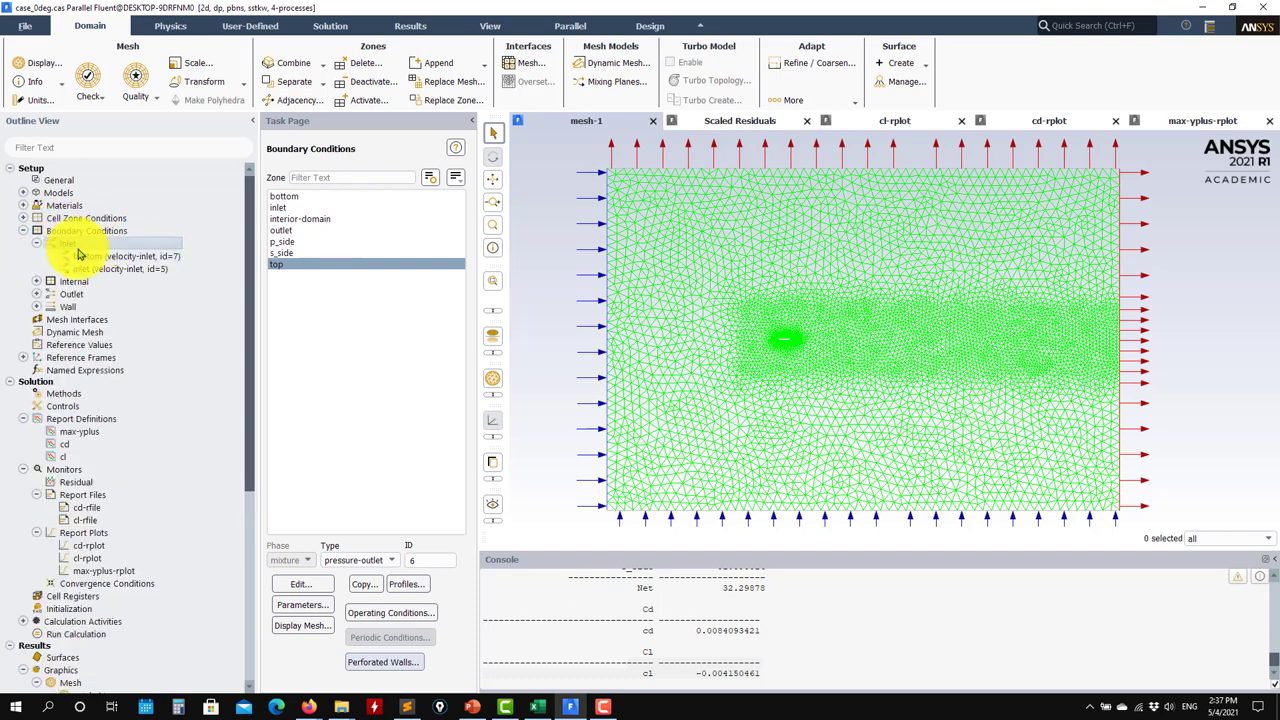
left_click(37, 293)
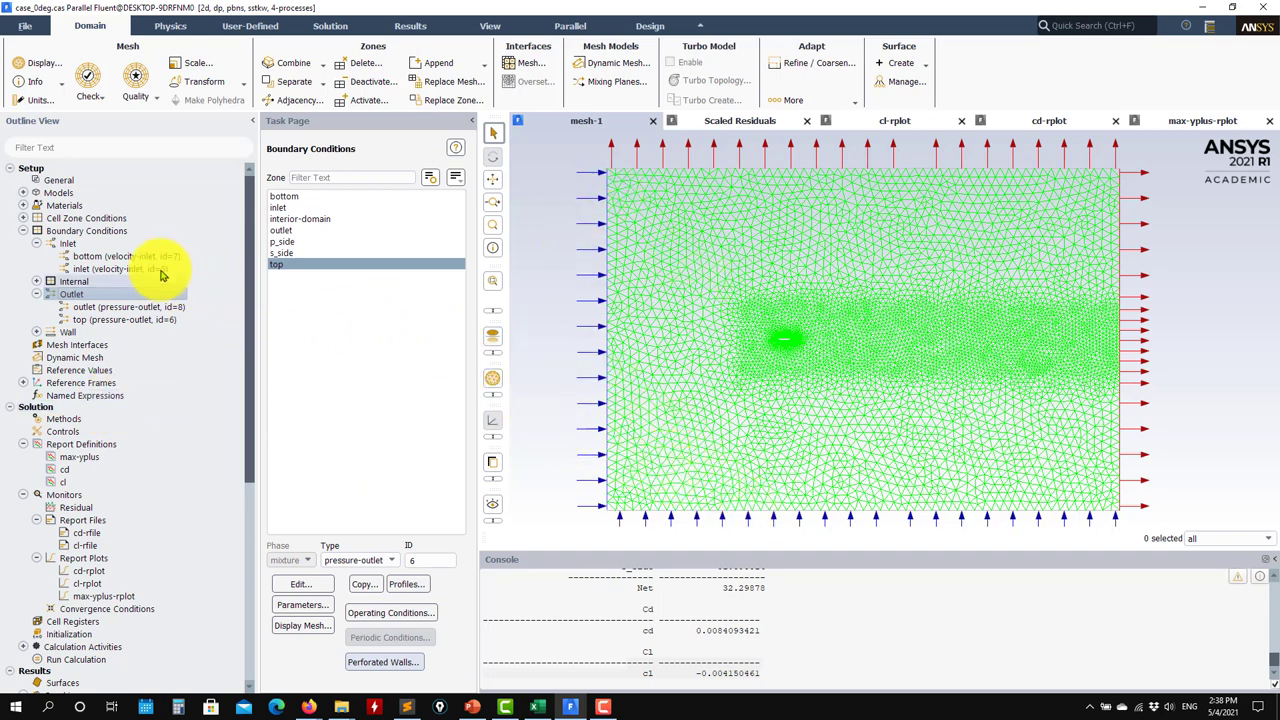
double_click(115, 270)
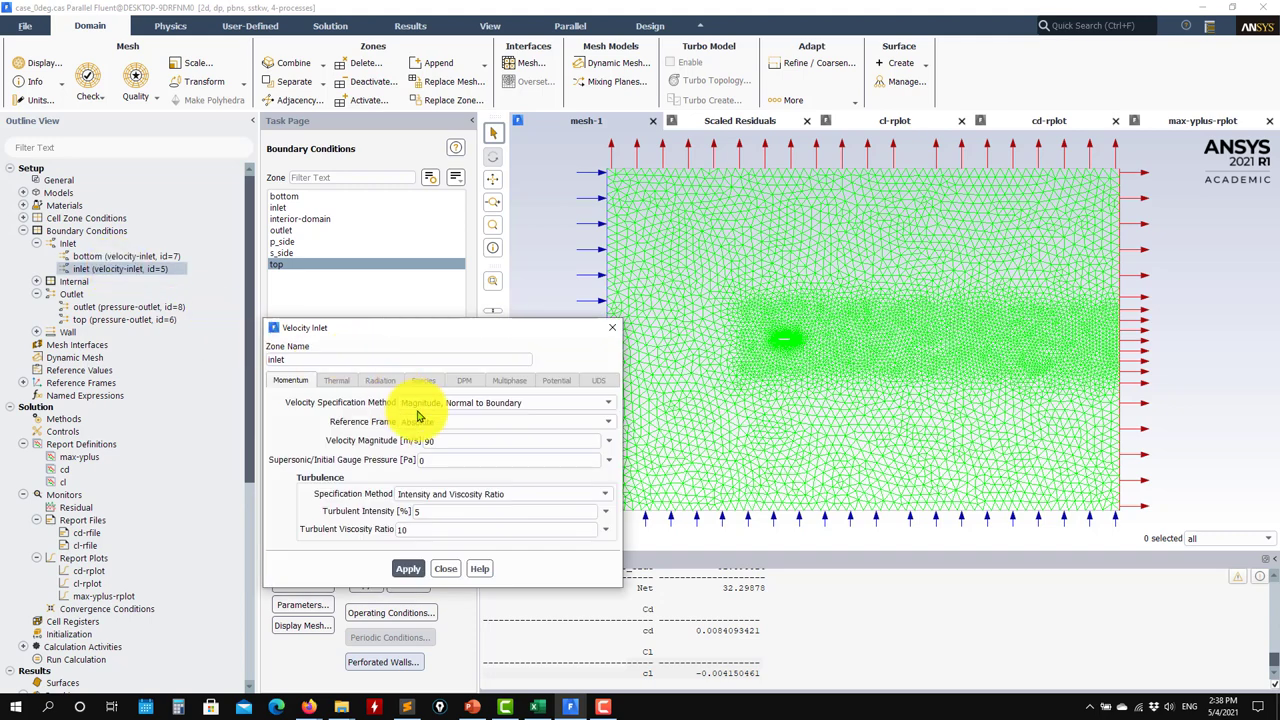
left_click(605, 403)
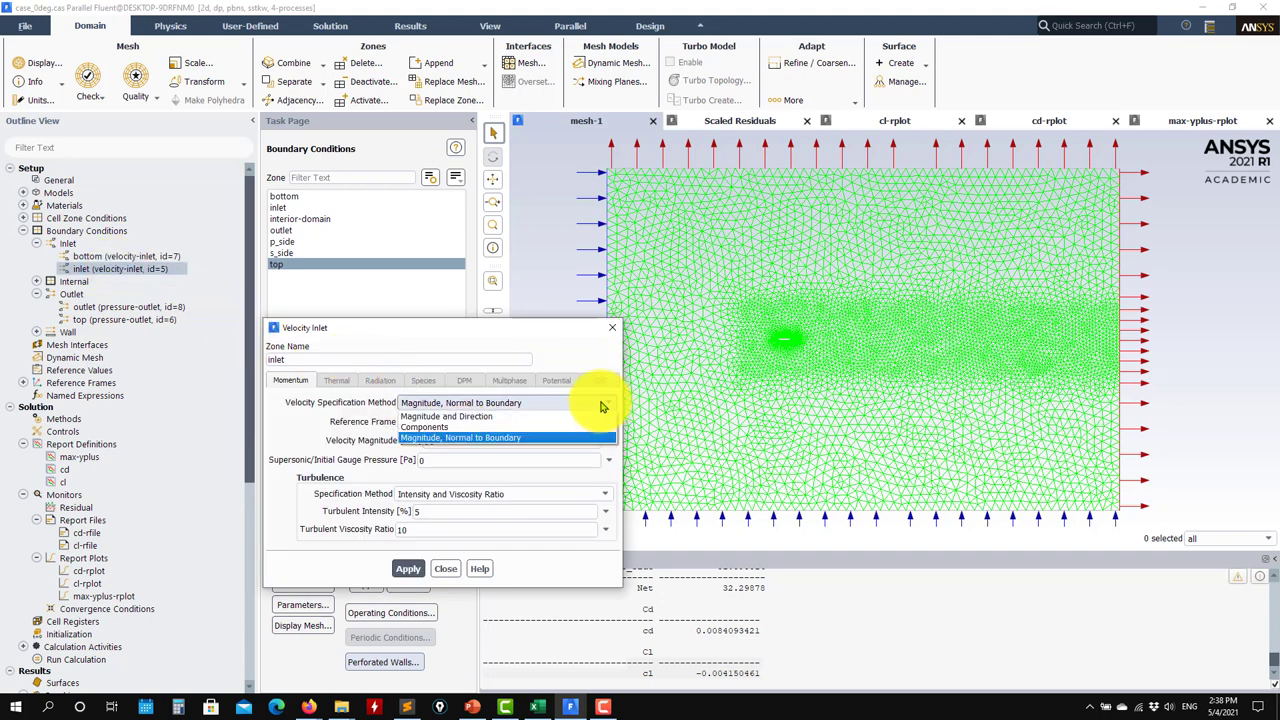
left_click(539, 418)
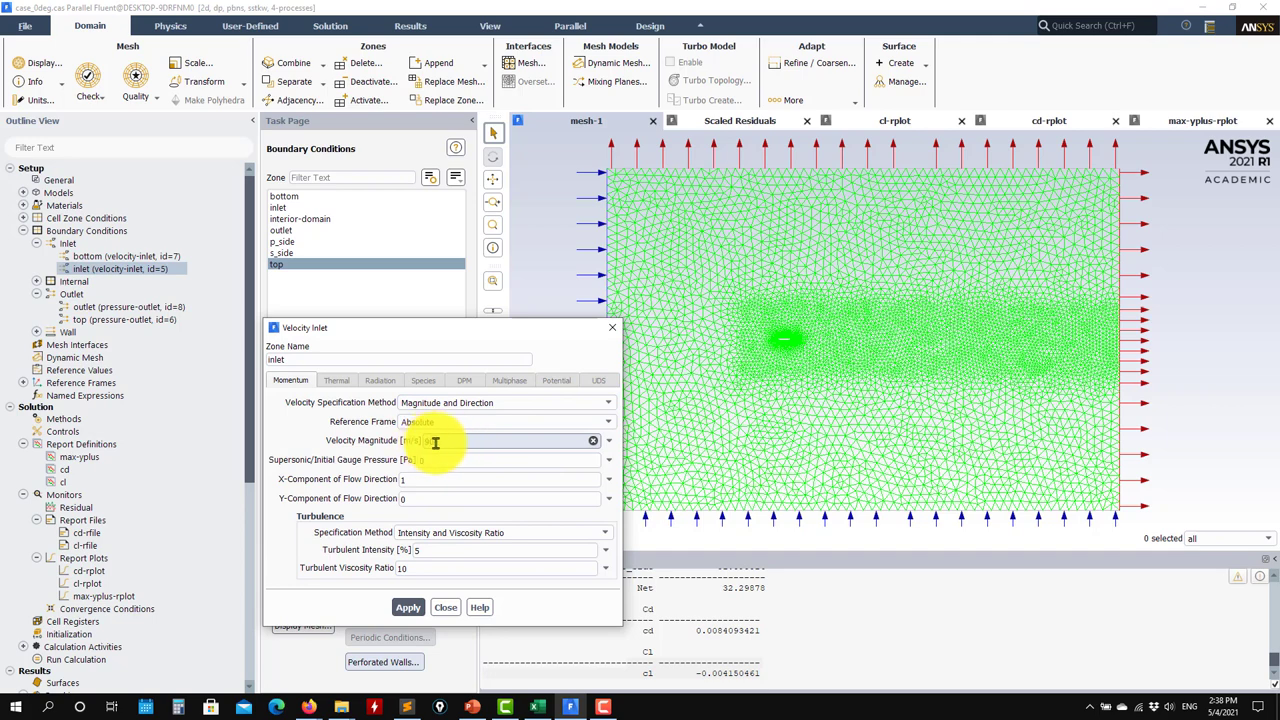
Set the inlet's velocity magnitude to 90 m/s and its flow direction X-component to 0.99756405, the 4° cosine copied from validation_data.xlsx in Excel
left_click(435, 443)
type("90")
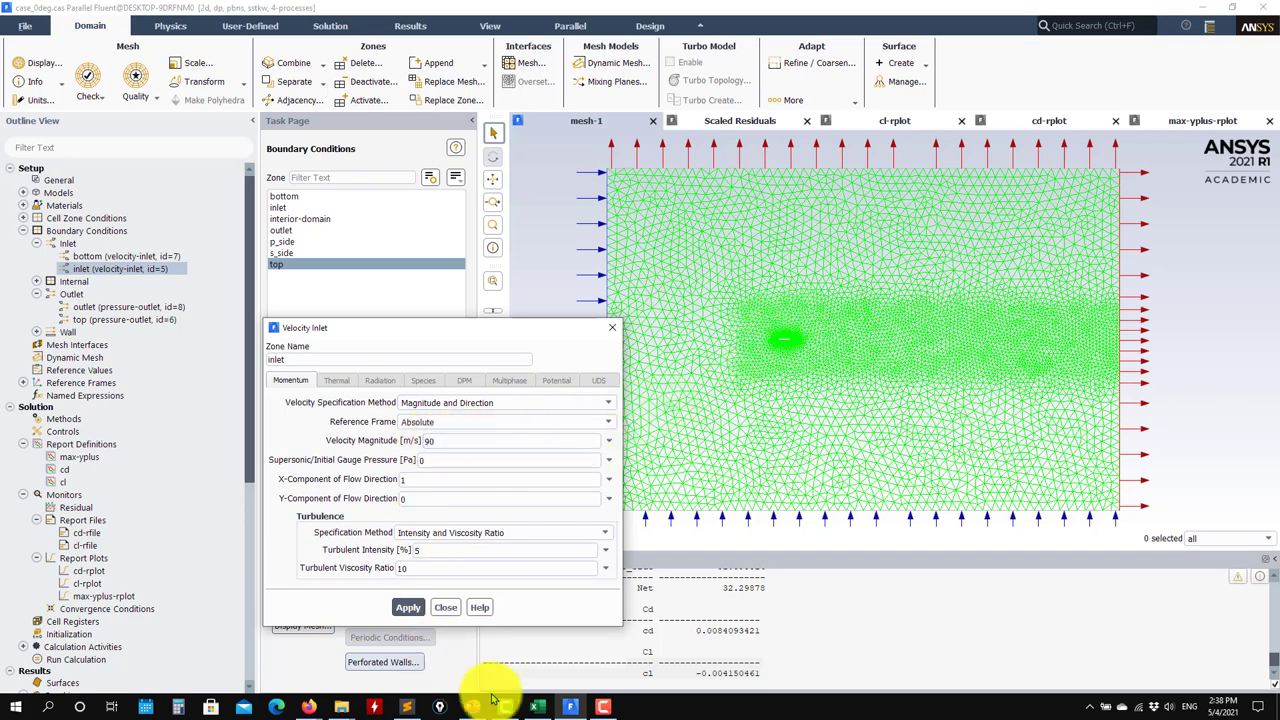
left_click(540, 710)
scroll(191, 486, "up", 20)
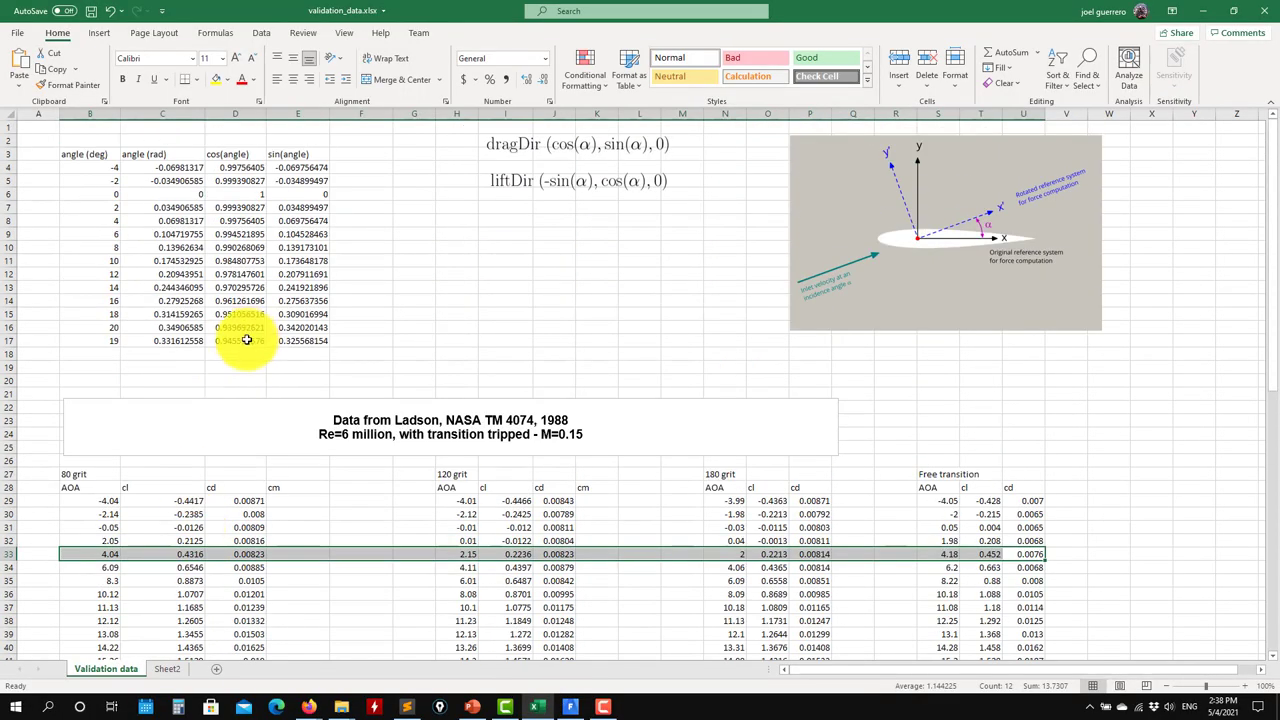
left_click(226, 221)
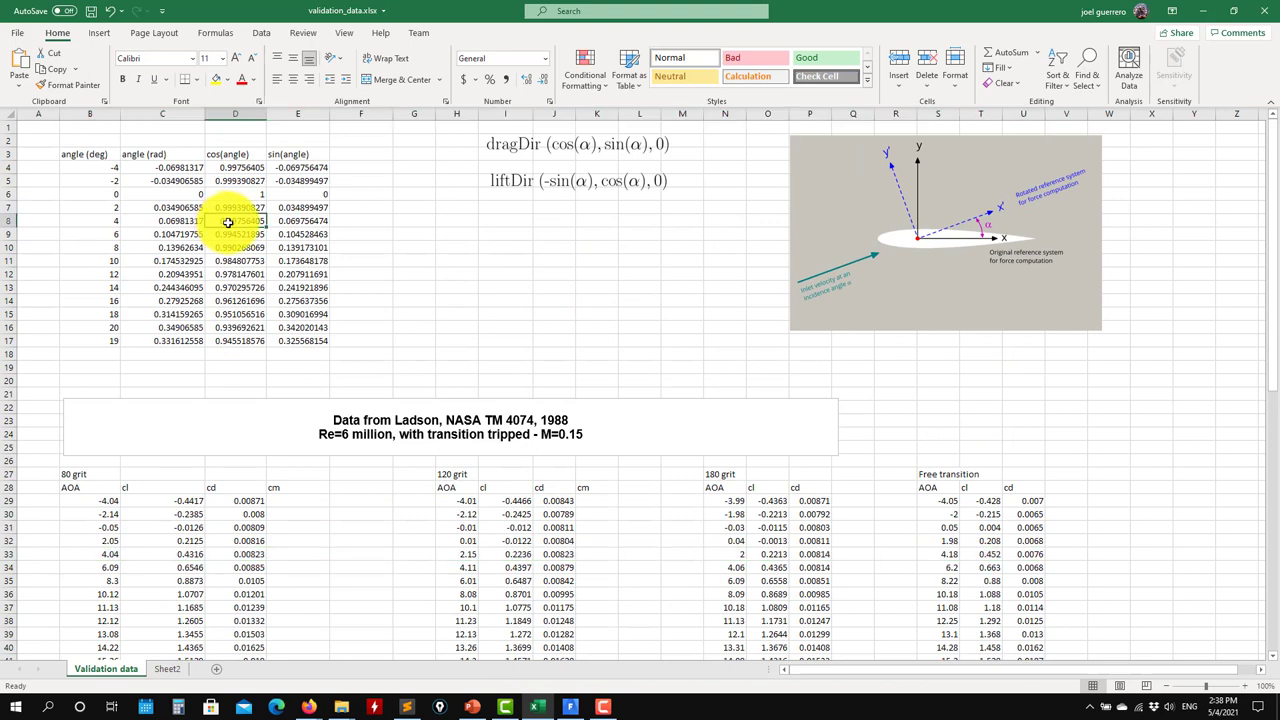
key("ctrl+c")
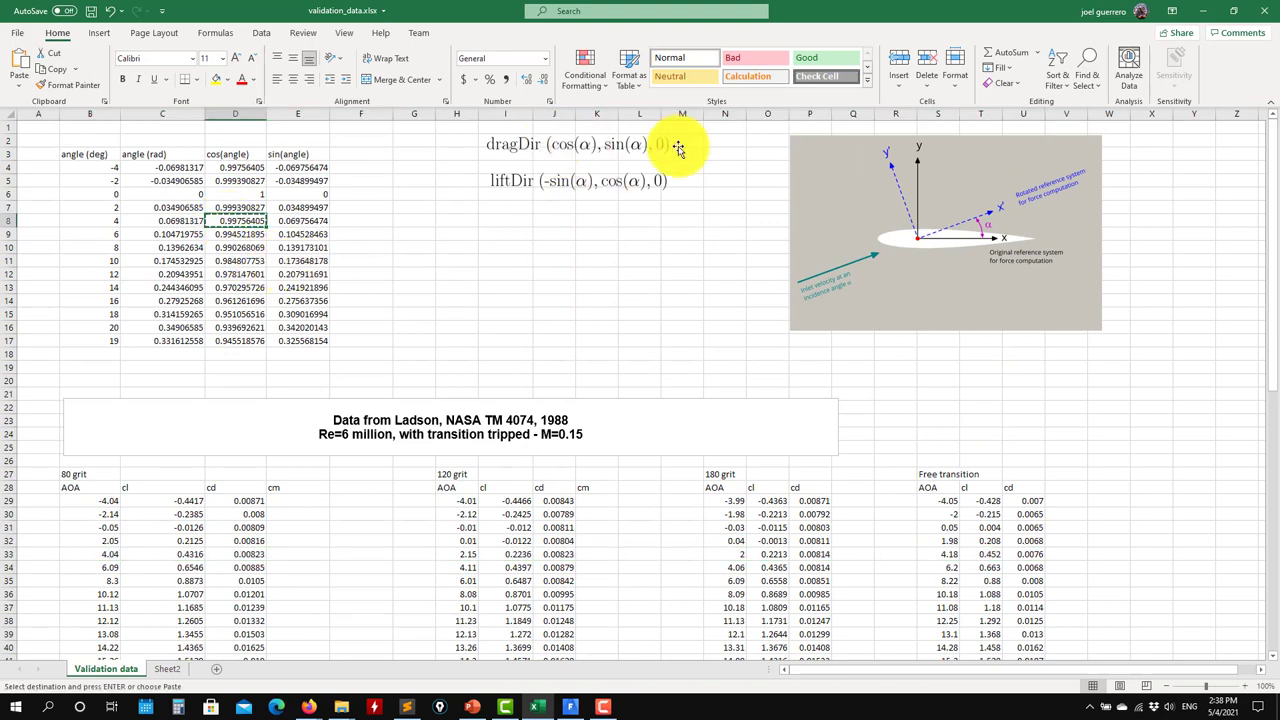
left_click(1208, 9)
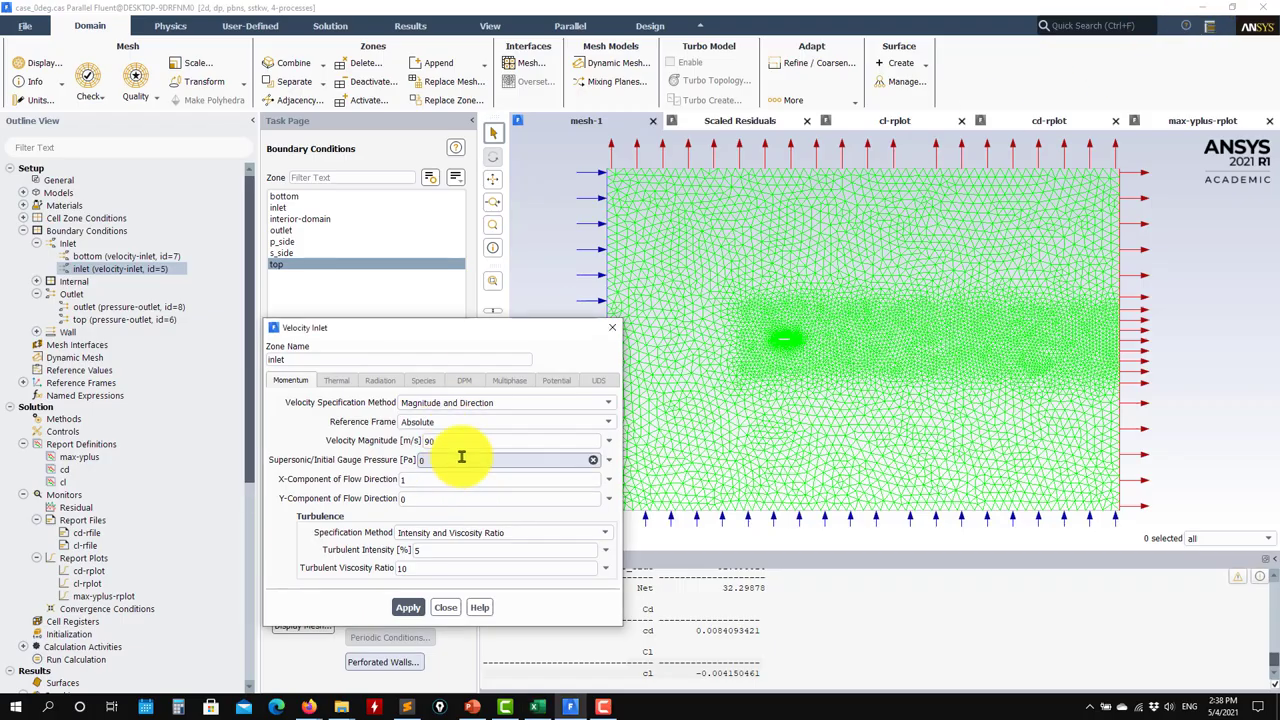
key("ctrl+v")
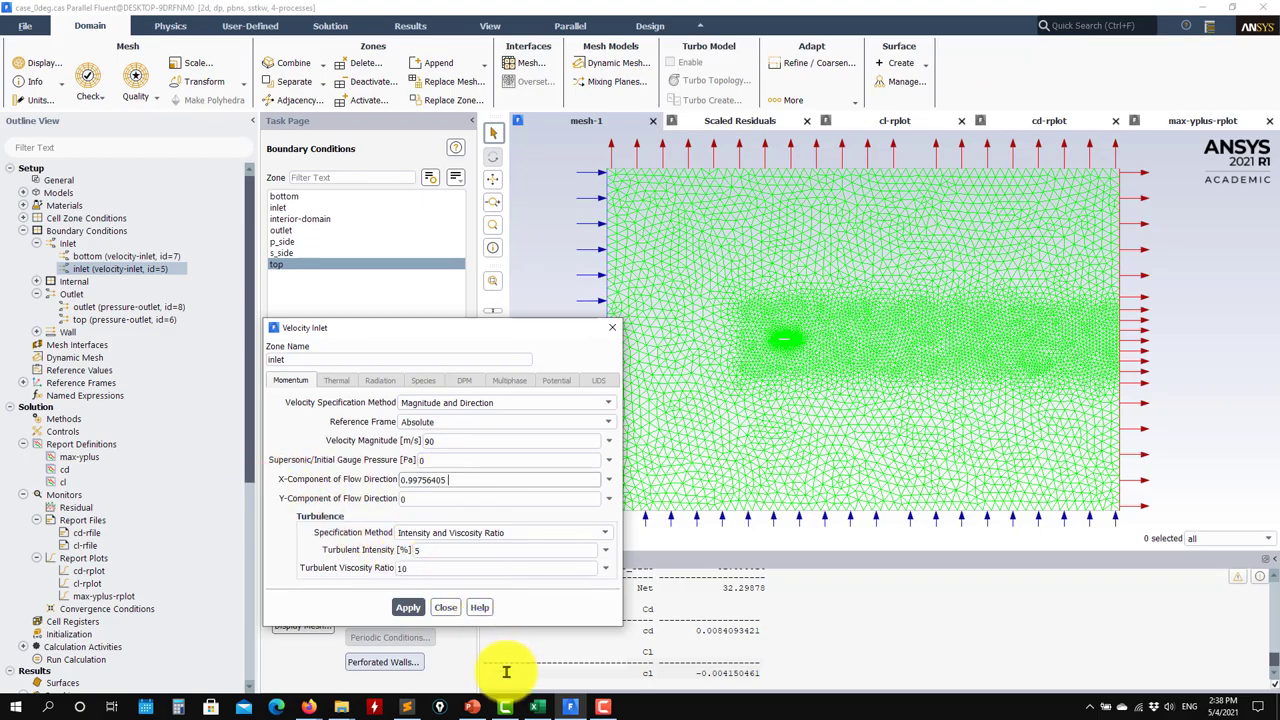
Copy the 4° sine from the Excel sheet, enter 0.069756474 as the inlet's supersonic/initial gauge pressure, and apply the settings
left_click(535, 705)
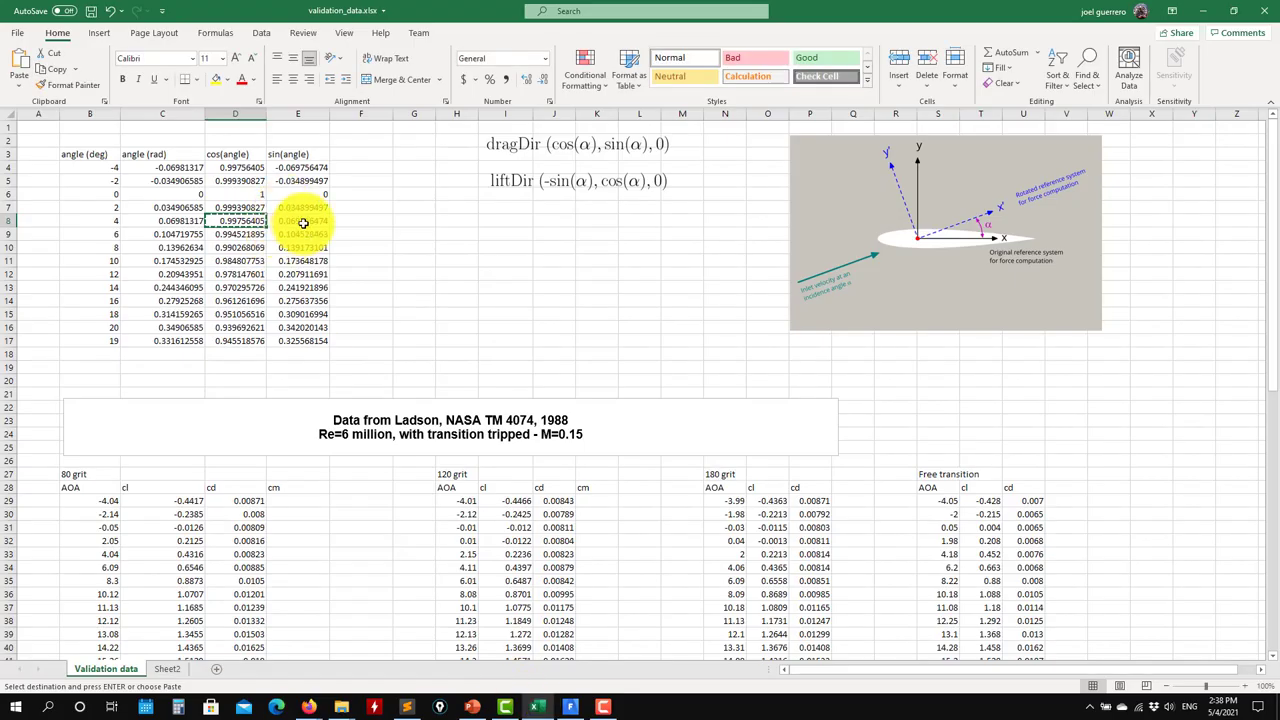
left_click(1208, 9)
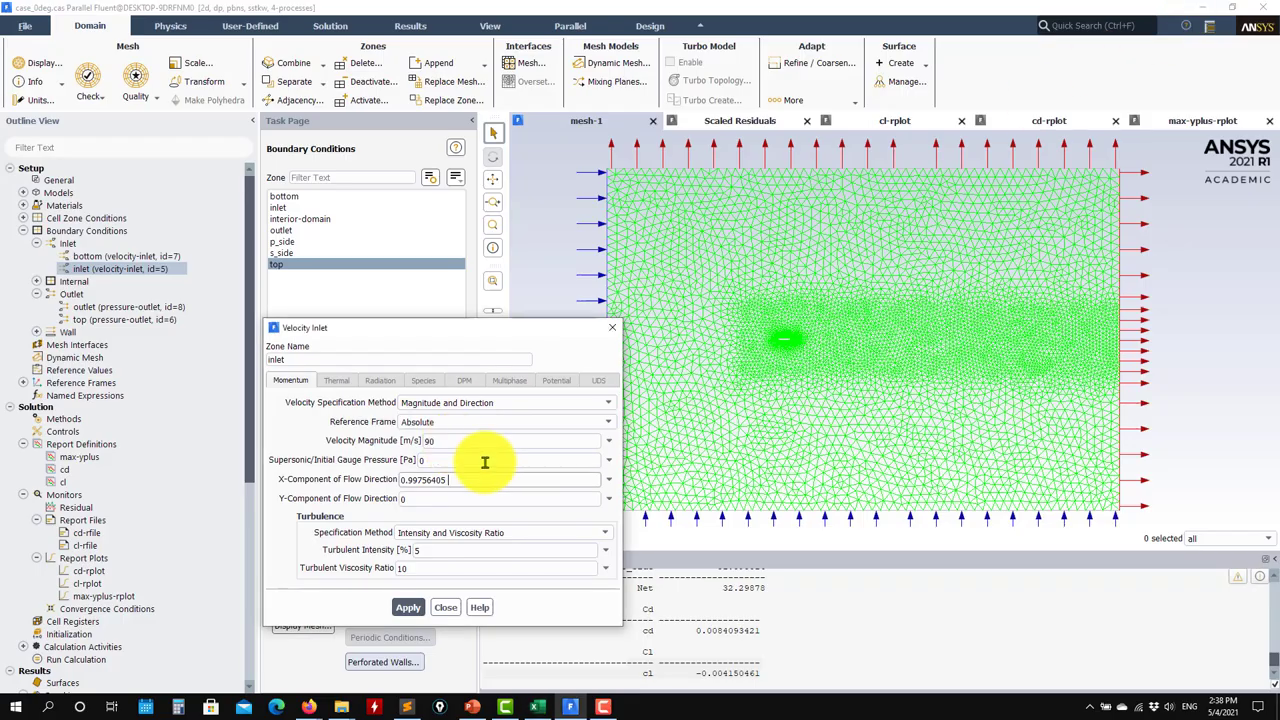
key("ctrl+v")
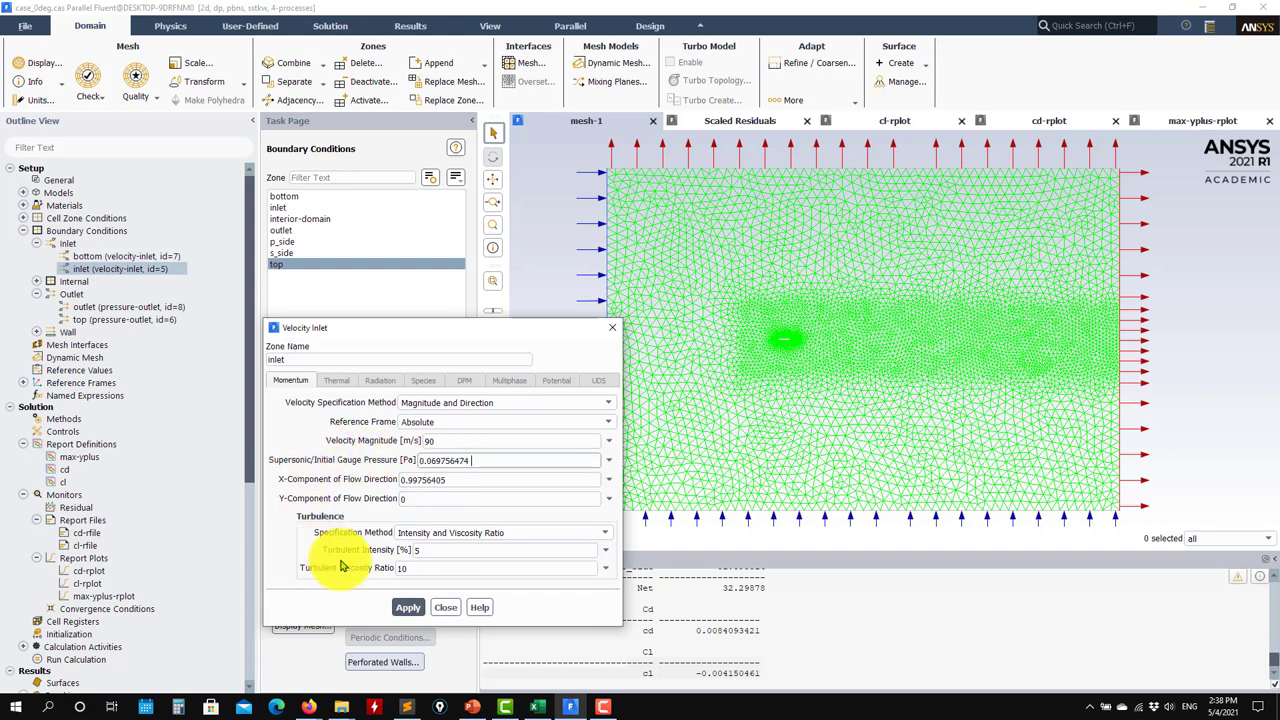
left_click(408, 607)
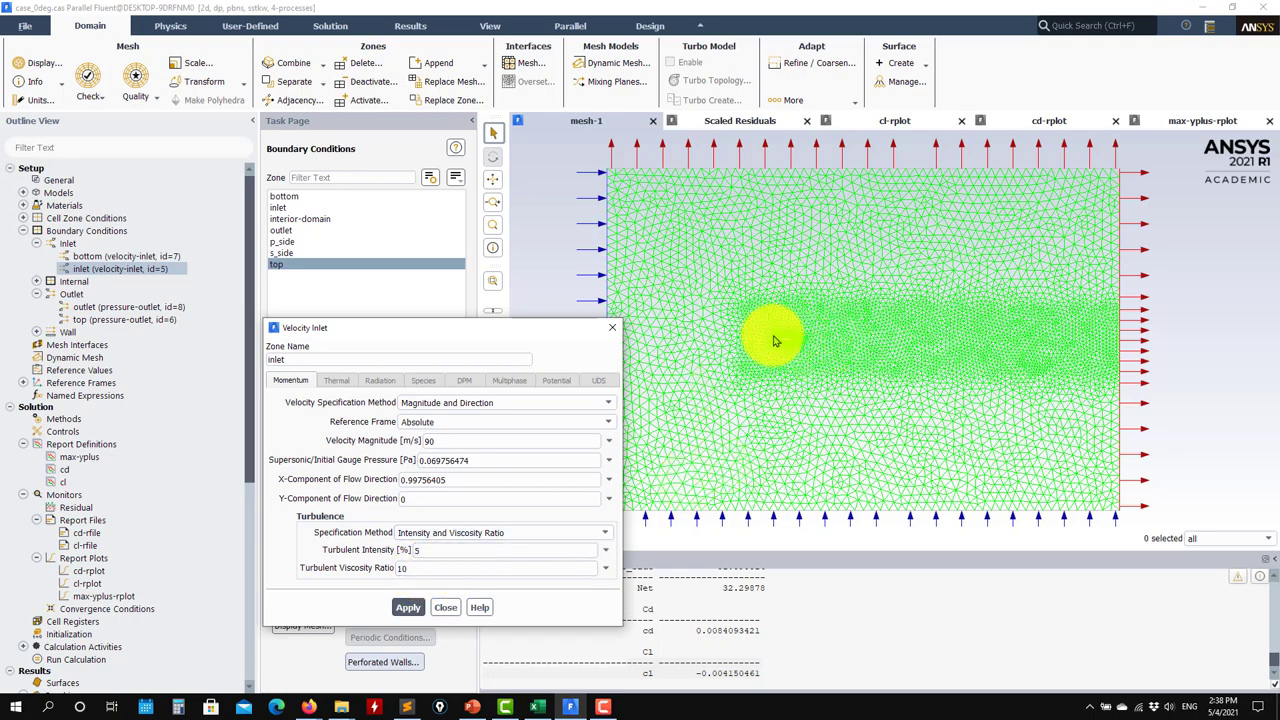
Check the NASA TM 4074 reference in the Ladson experimental data file in Sublime Text and close the inlet's settings
scroll(781, 354, "up", 6)
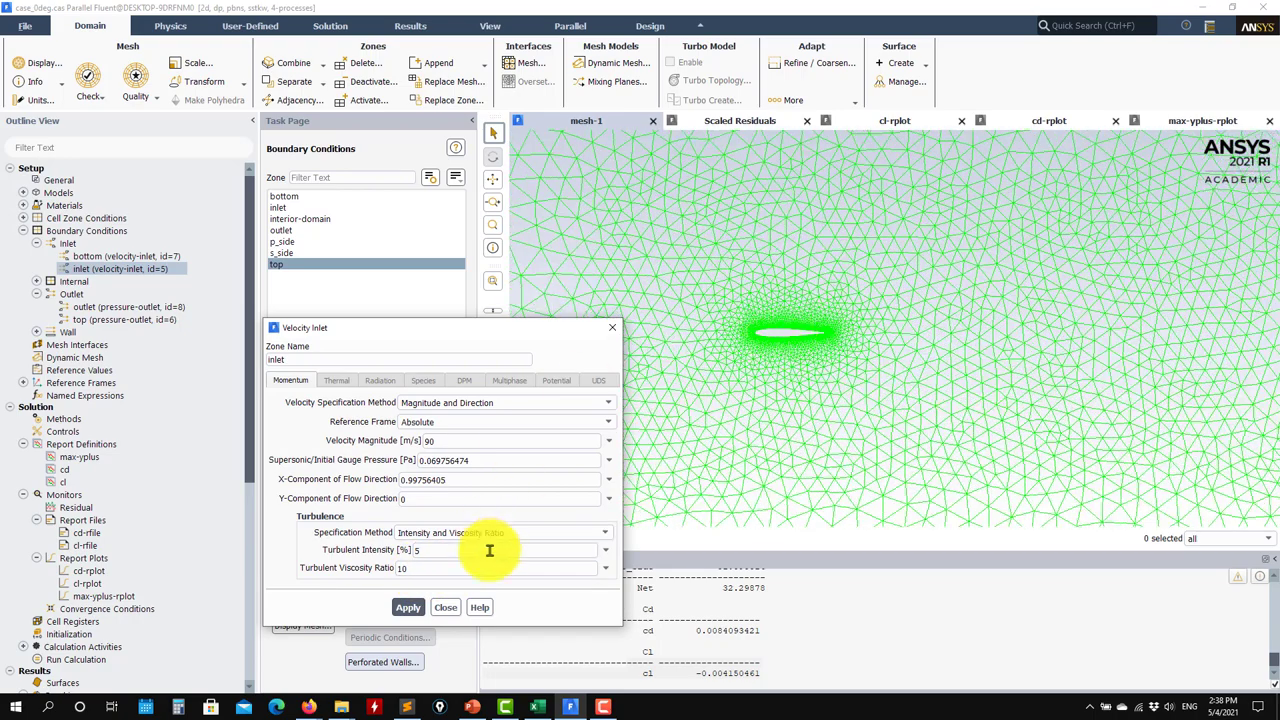
left_click(406, 707)
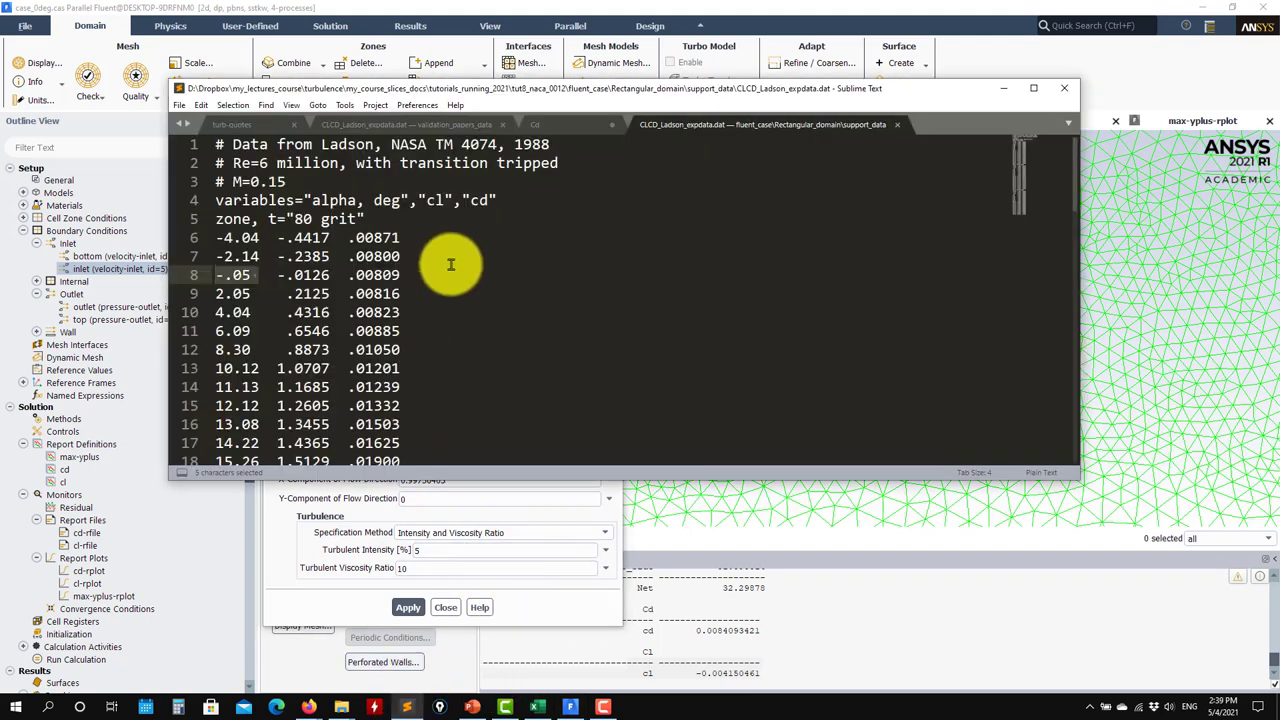
left_click_drag(571, 143, 391, 140)
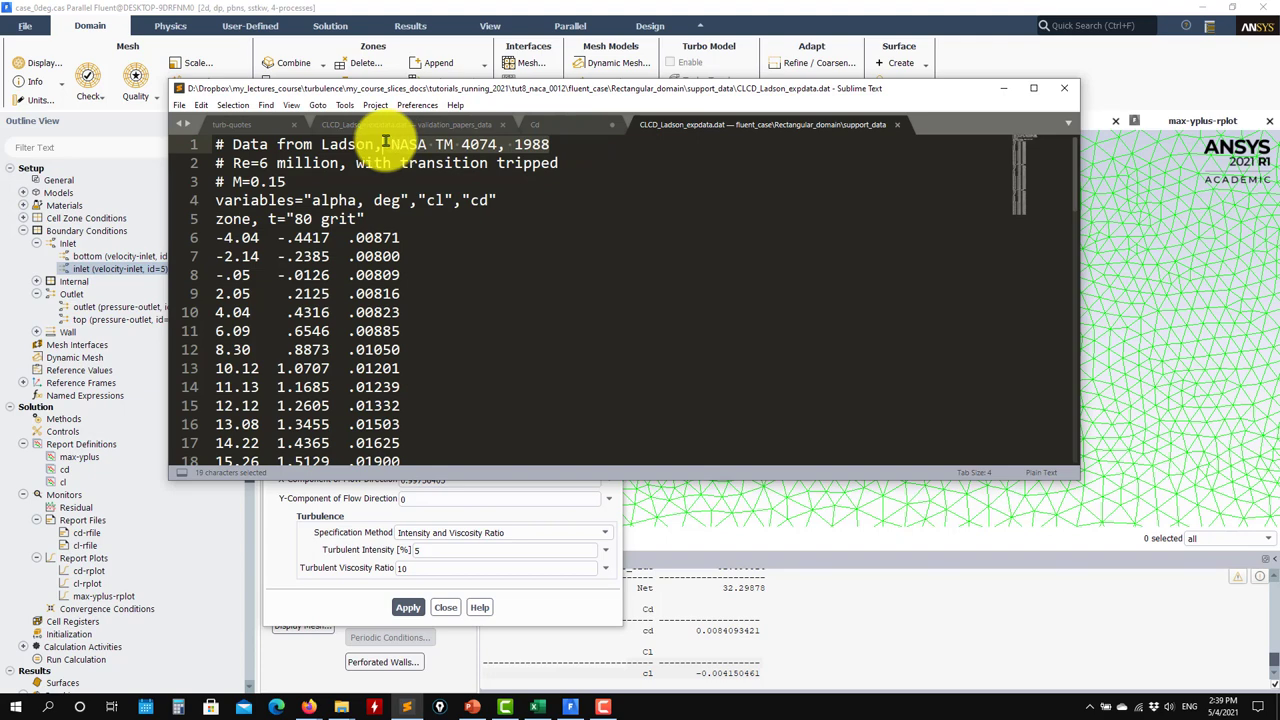
left_click(1004, 88)
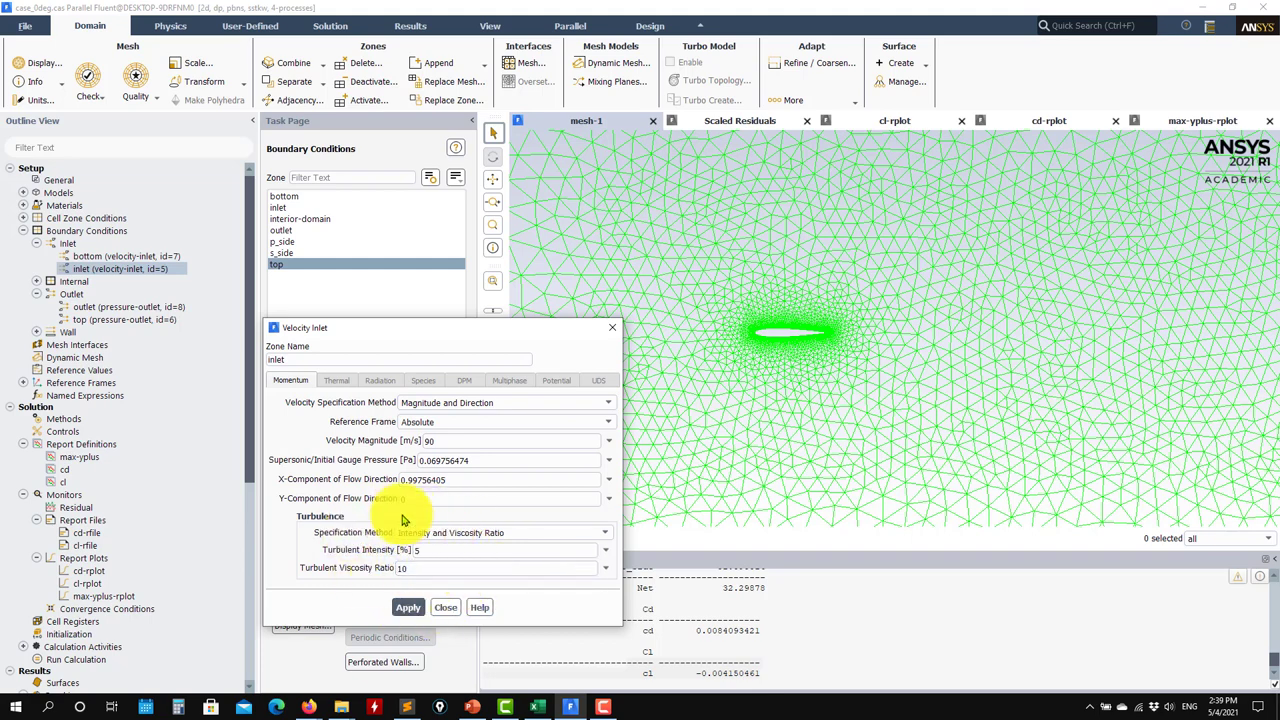
left_click(448, 610)
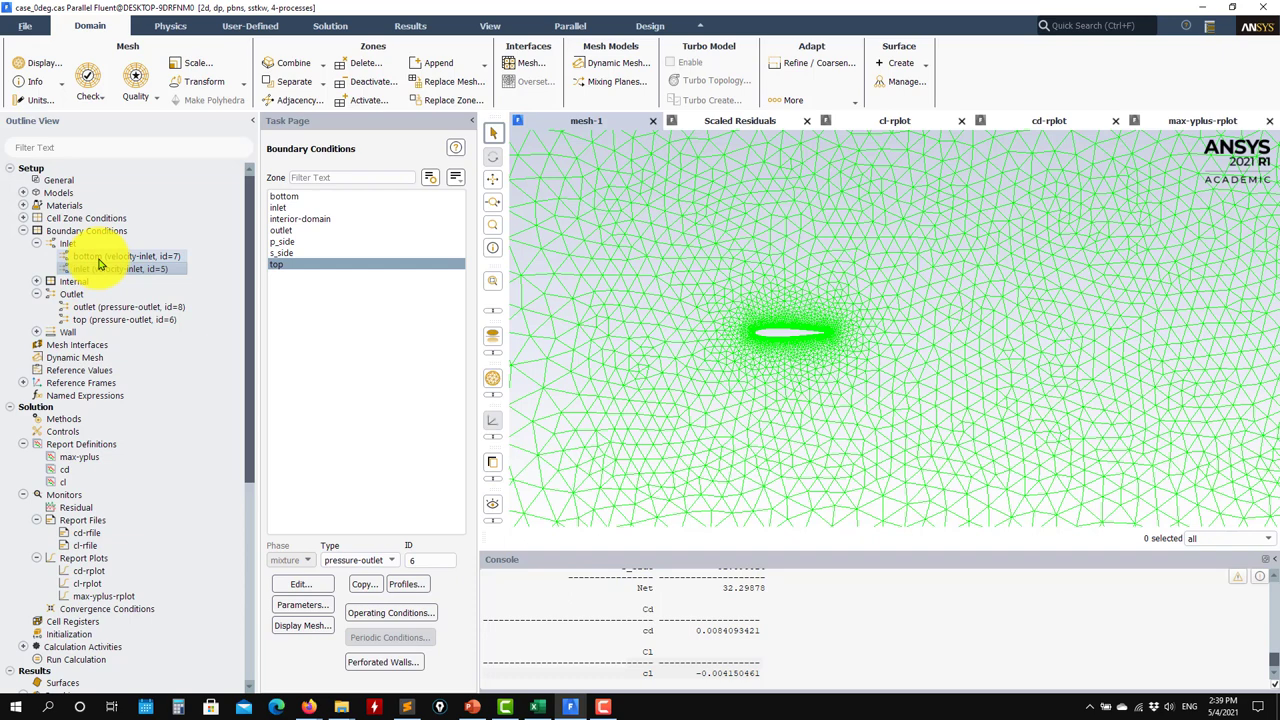
Copy the boundary conditions from the inlet zone to the bottom zone
left_click(365, 586)
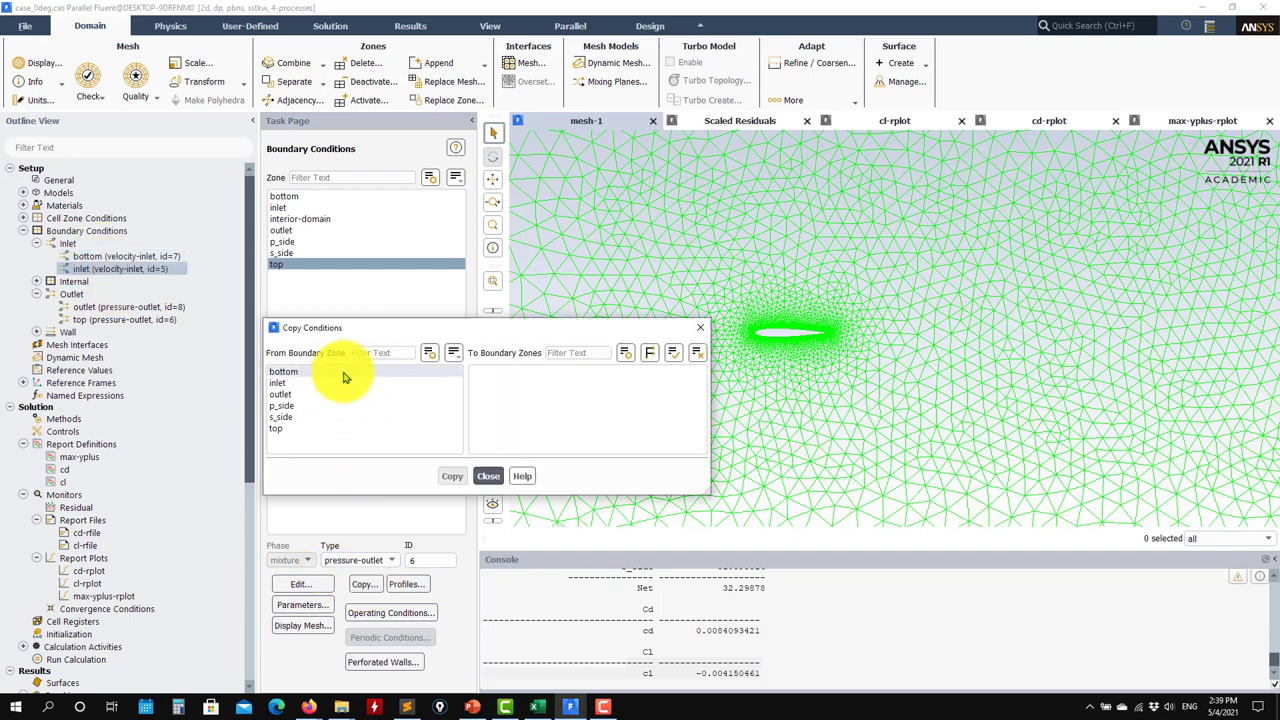
left_click(290, 382)
left_click(486, 371)
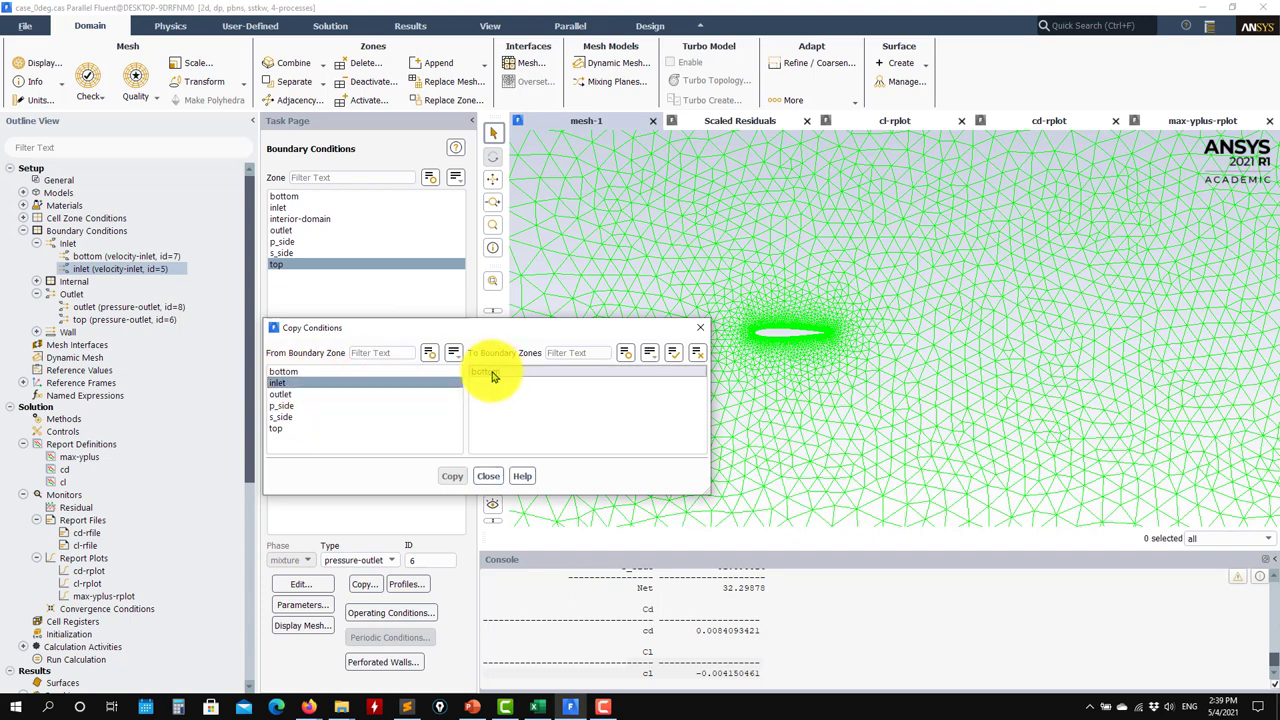
left_click(454, 480)
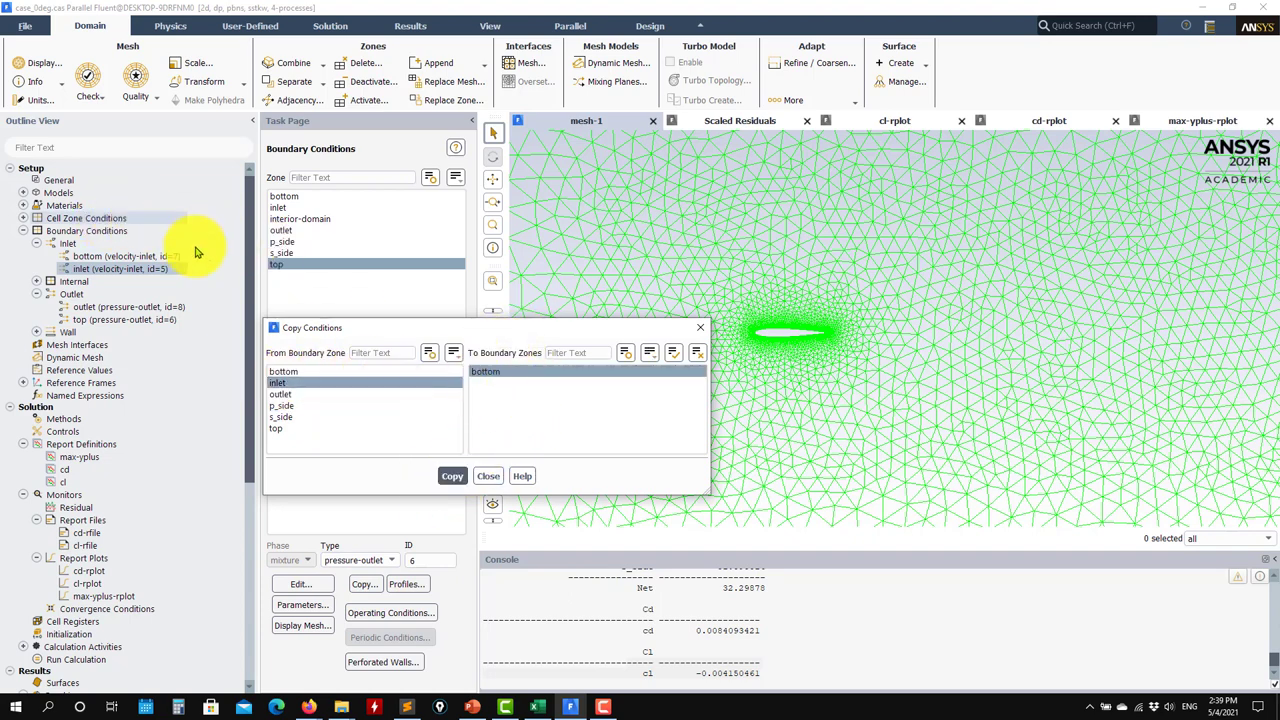
left_click(453, 477)
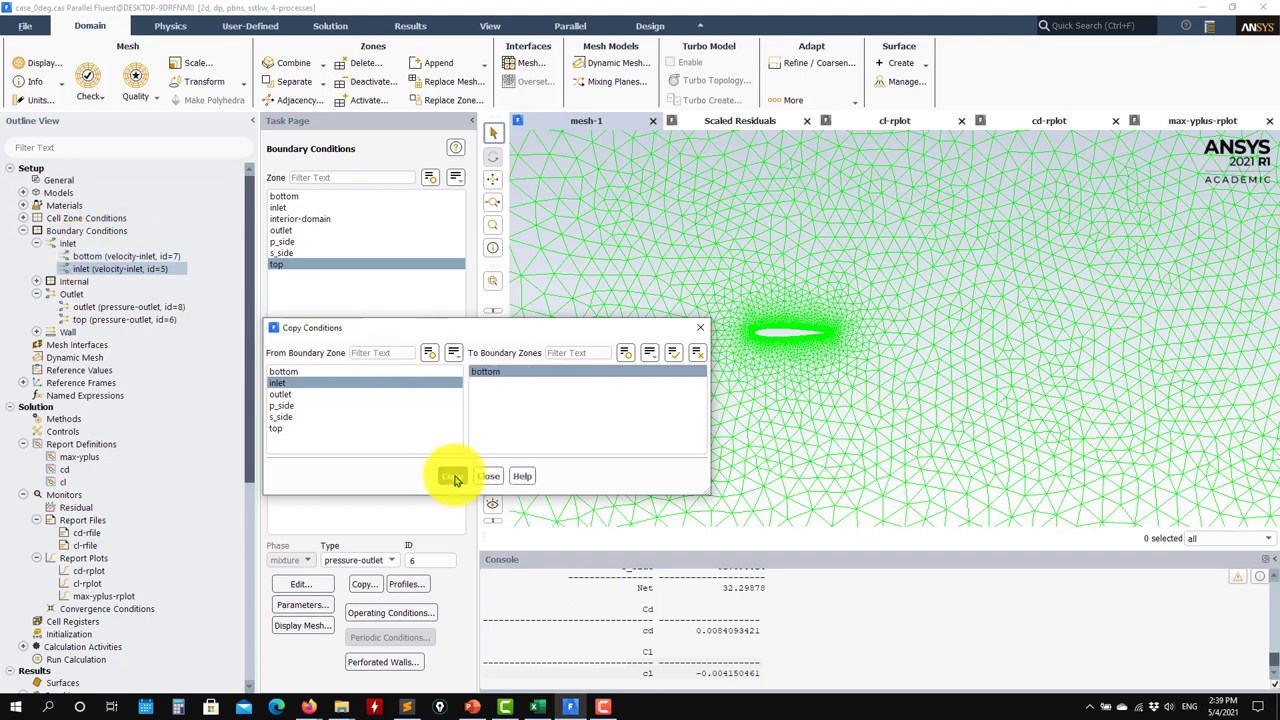
left_click(655, 366)
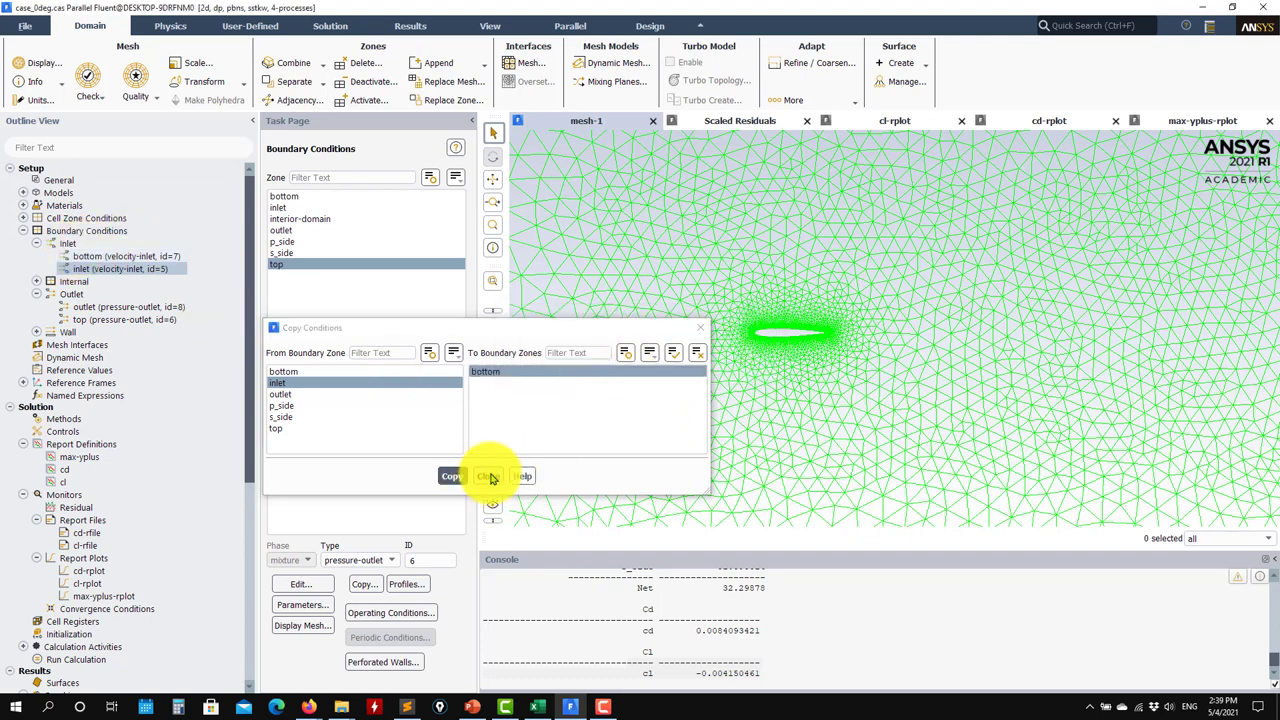
left_click(488, 477)
Review the bottom velocity inlet's momentum settings and list the internal and wall boundary zones
double_click(146, 259)
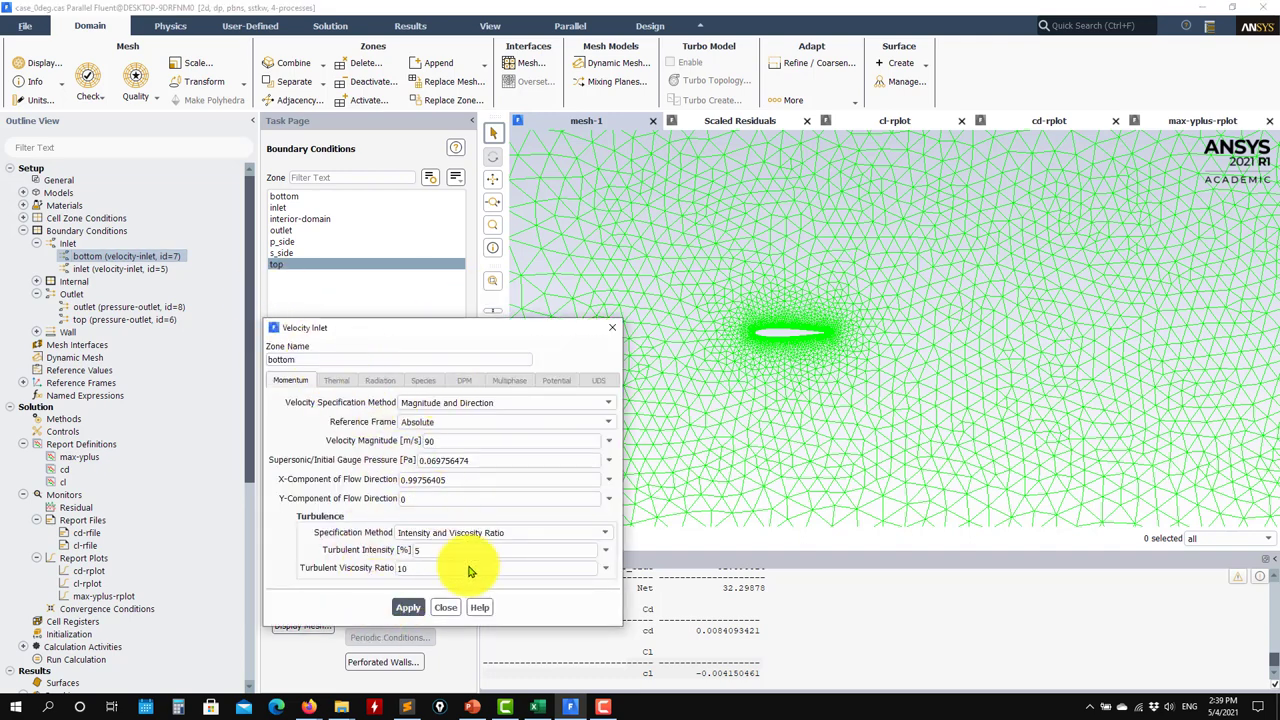
left_click(446, 607)
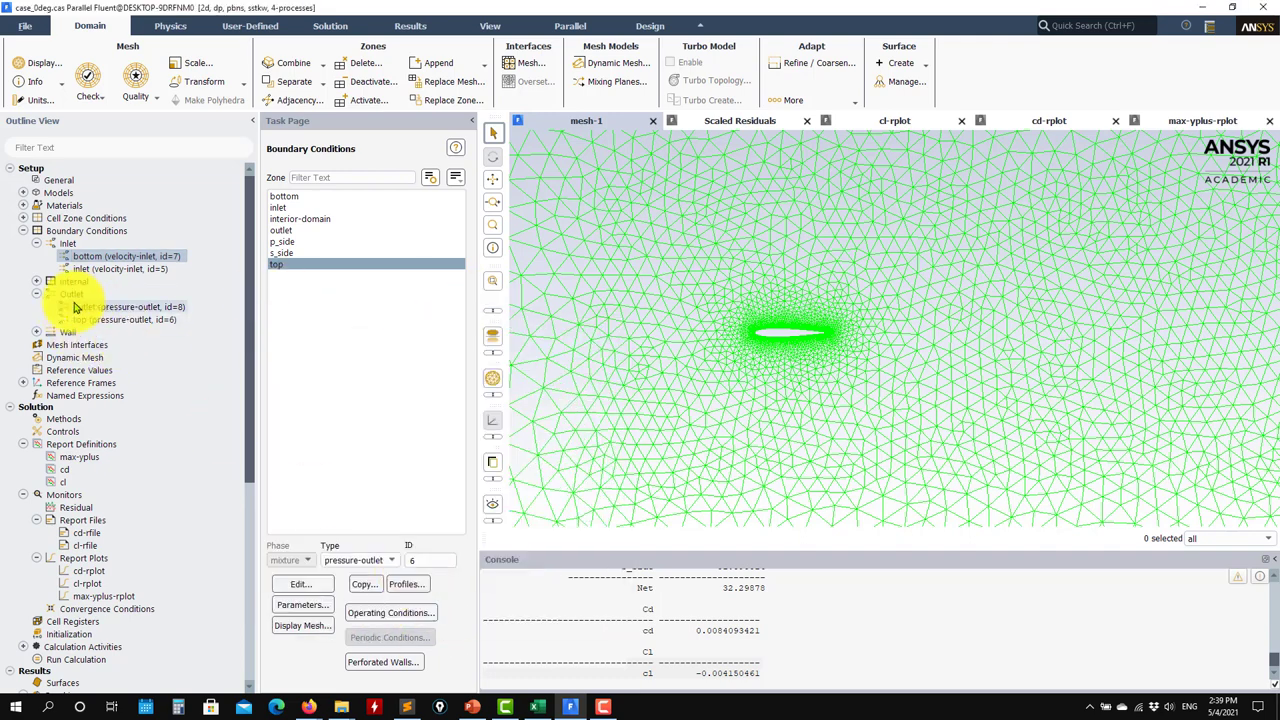
left_click(36, 281)
left_click(36, 281)
left_click(36, 332)
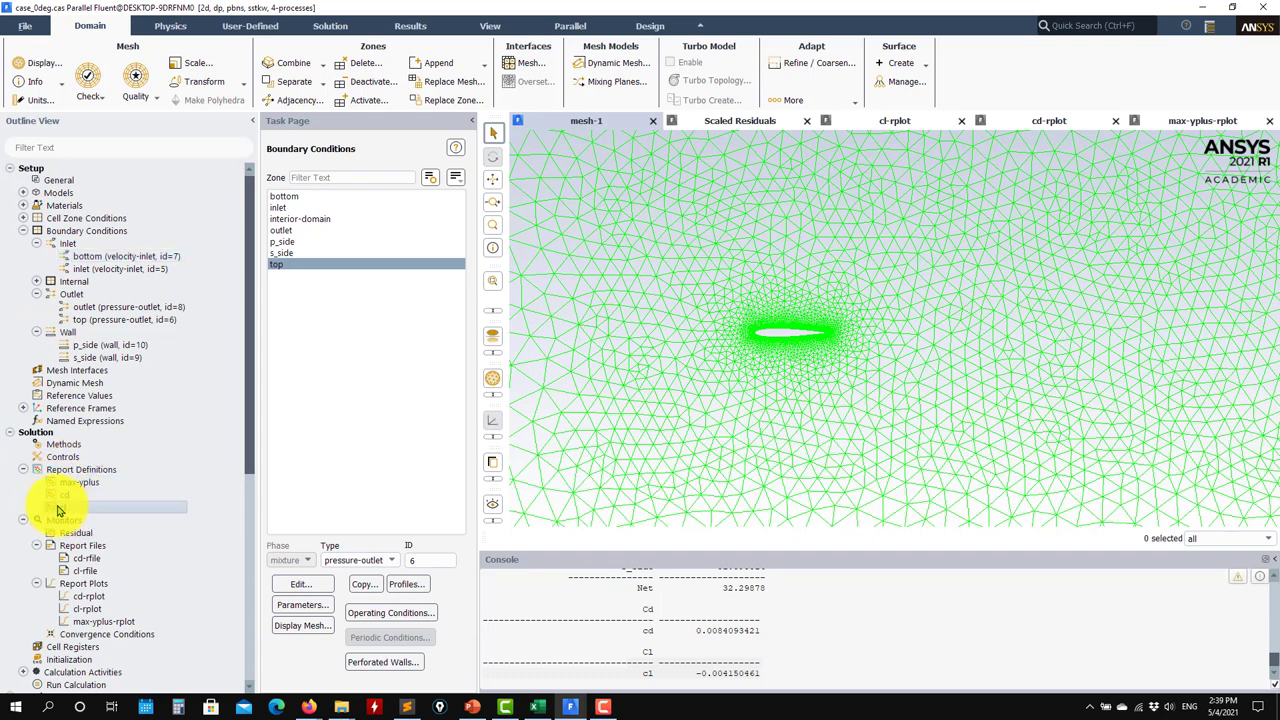
Set the X-component of the cd drag report's force vector to 0.99756405, the 4° cosine from the Excel sheet
double_click(58, 507)
left_click(335, 512)
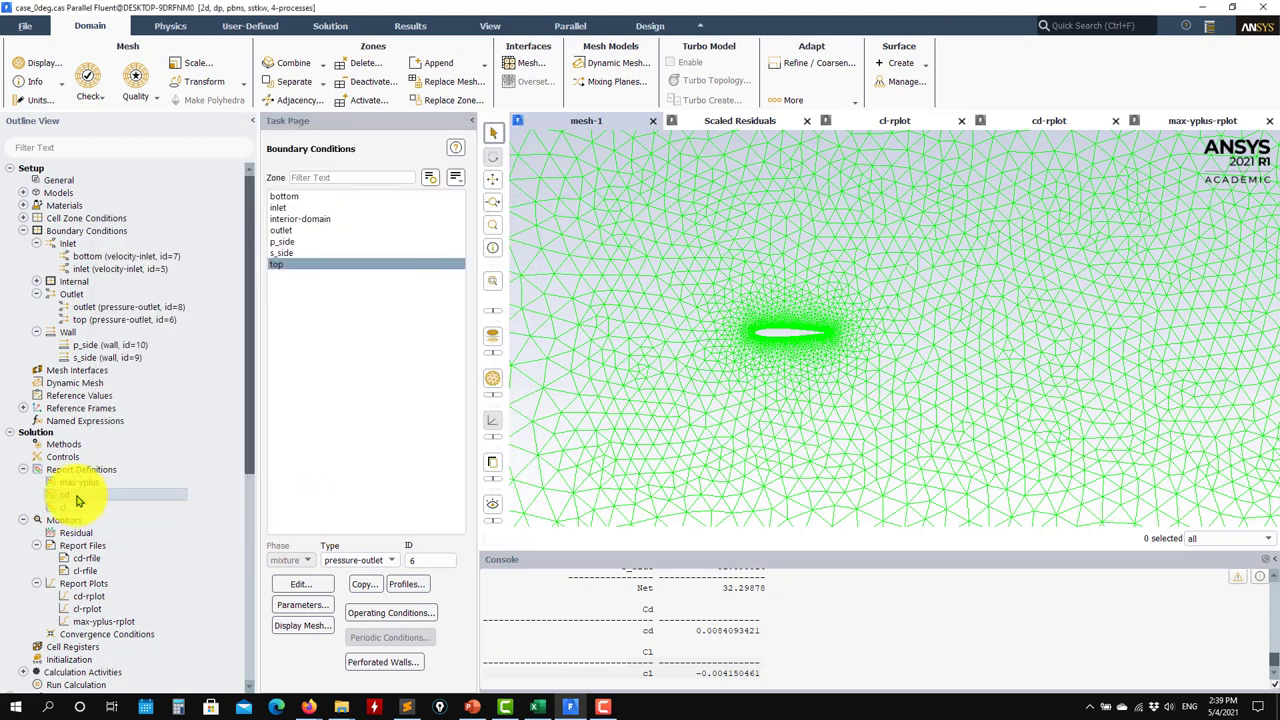
double_click(78, 496)
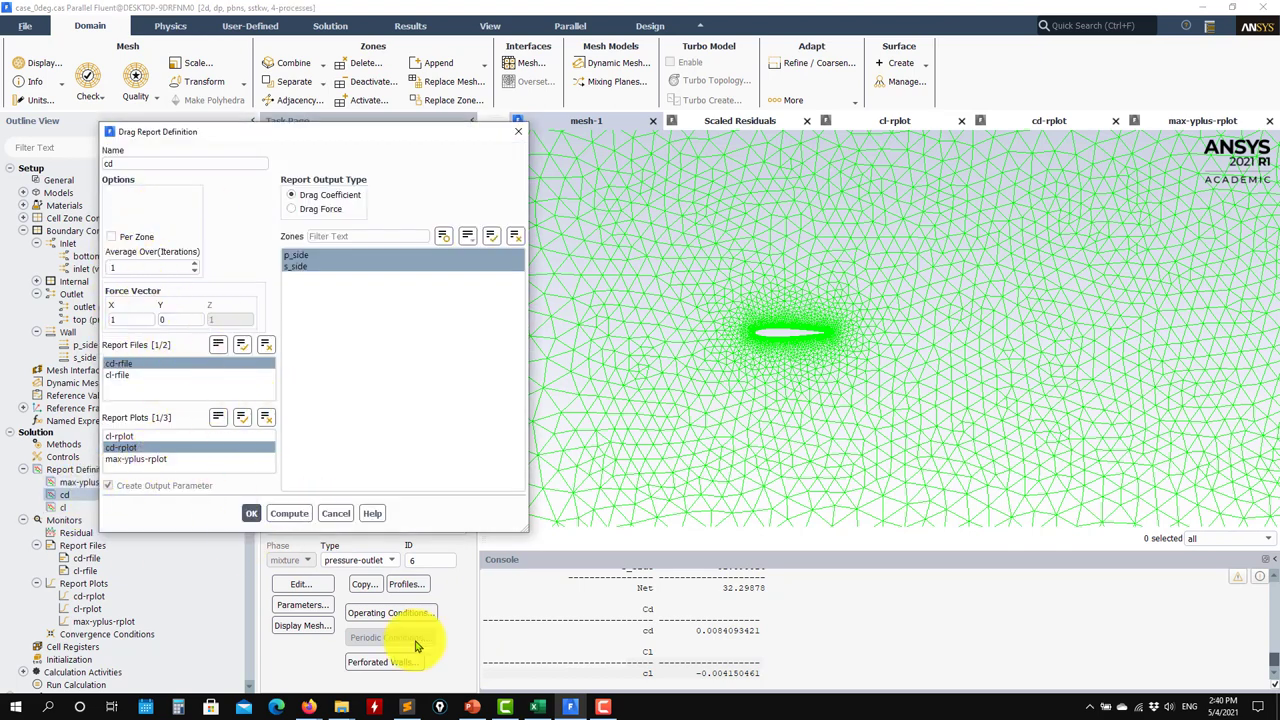
left_click(541, 707)
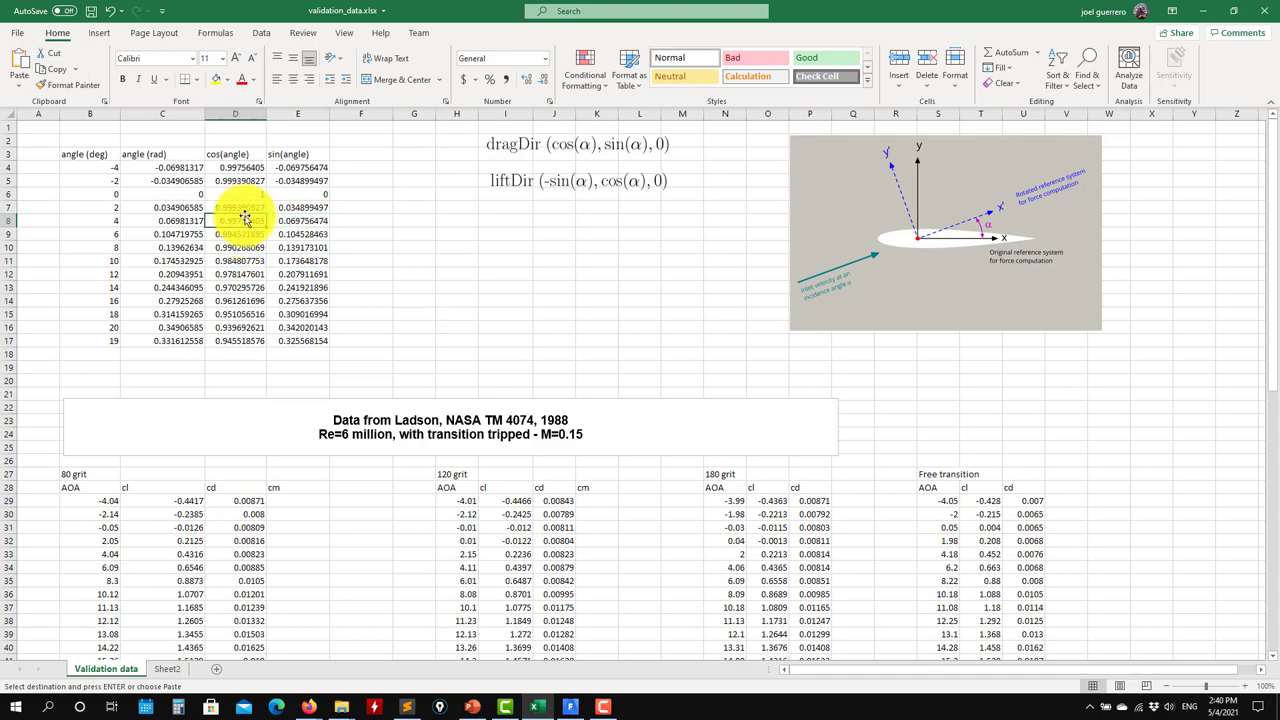
left_click_drag(566, 11, 738, 182)
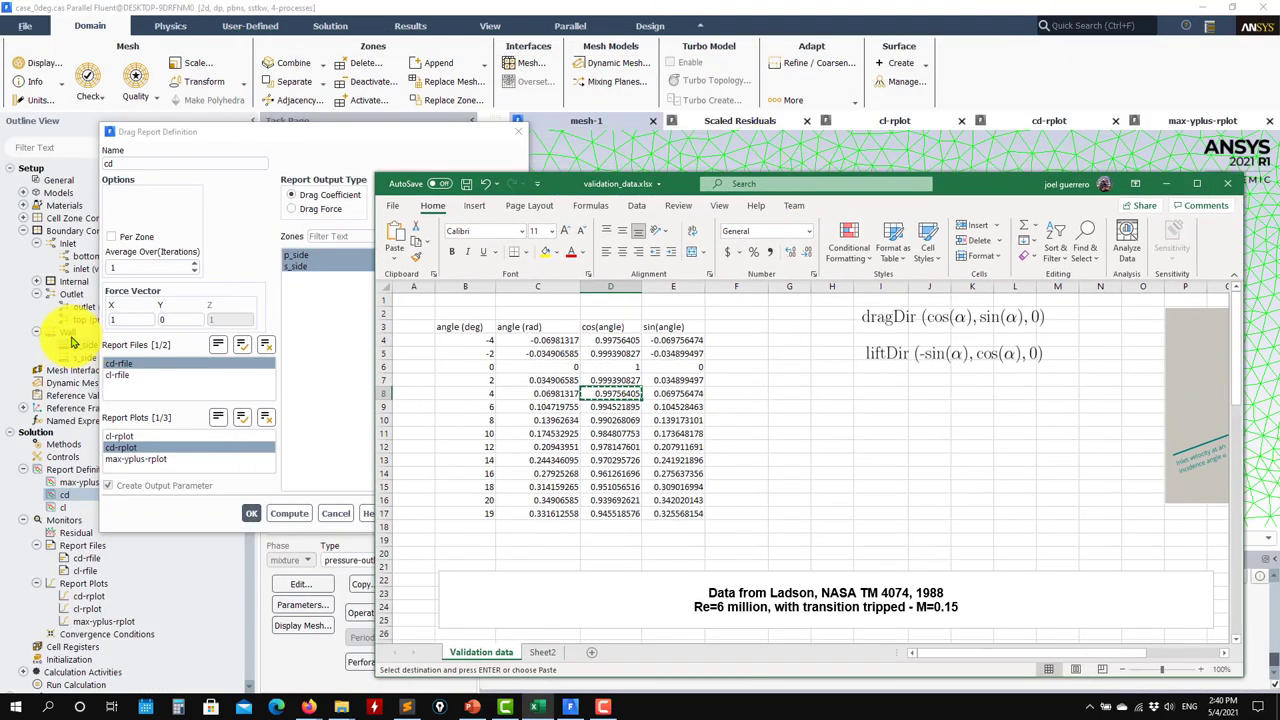
double_click(129, 318)
key("ctrl+v")
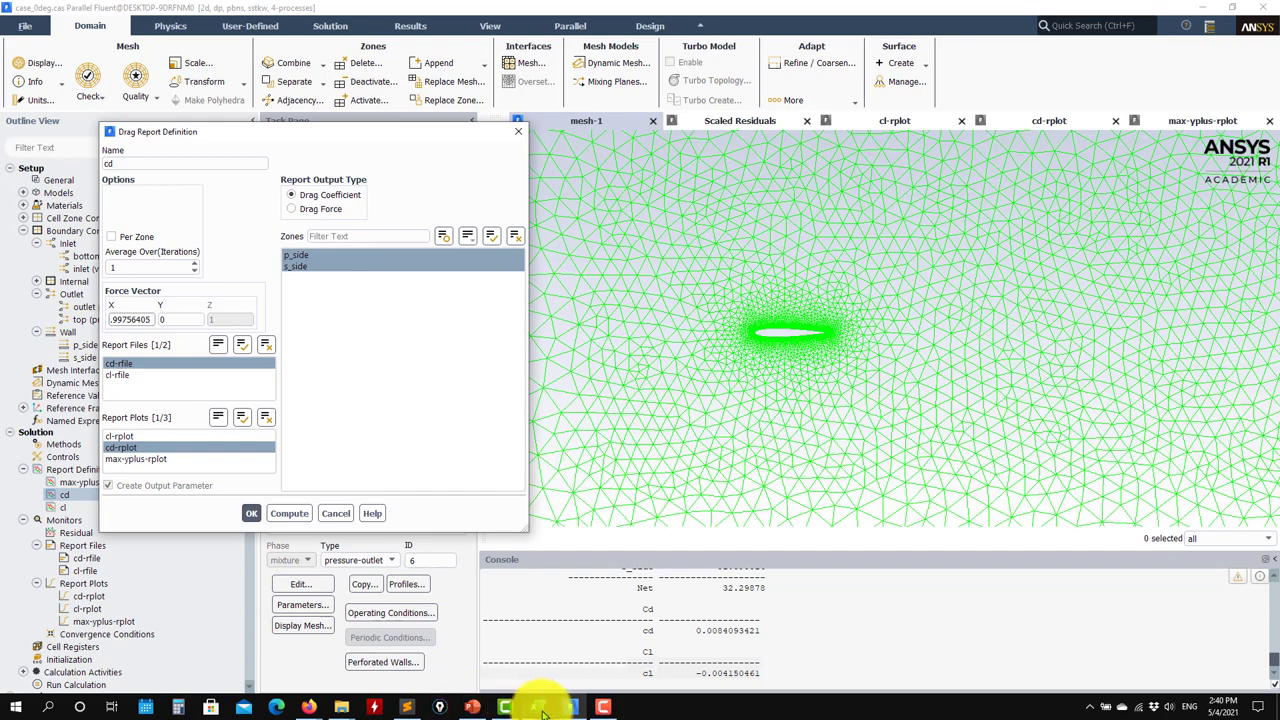
Set the Y-component of the cd drag report's force vector to 0.069756474, the 4° sine from the Excel sheet
left_click(538, 708)
left_click(674, 393)
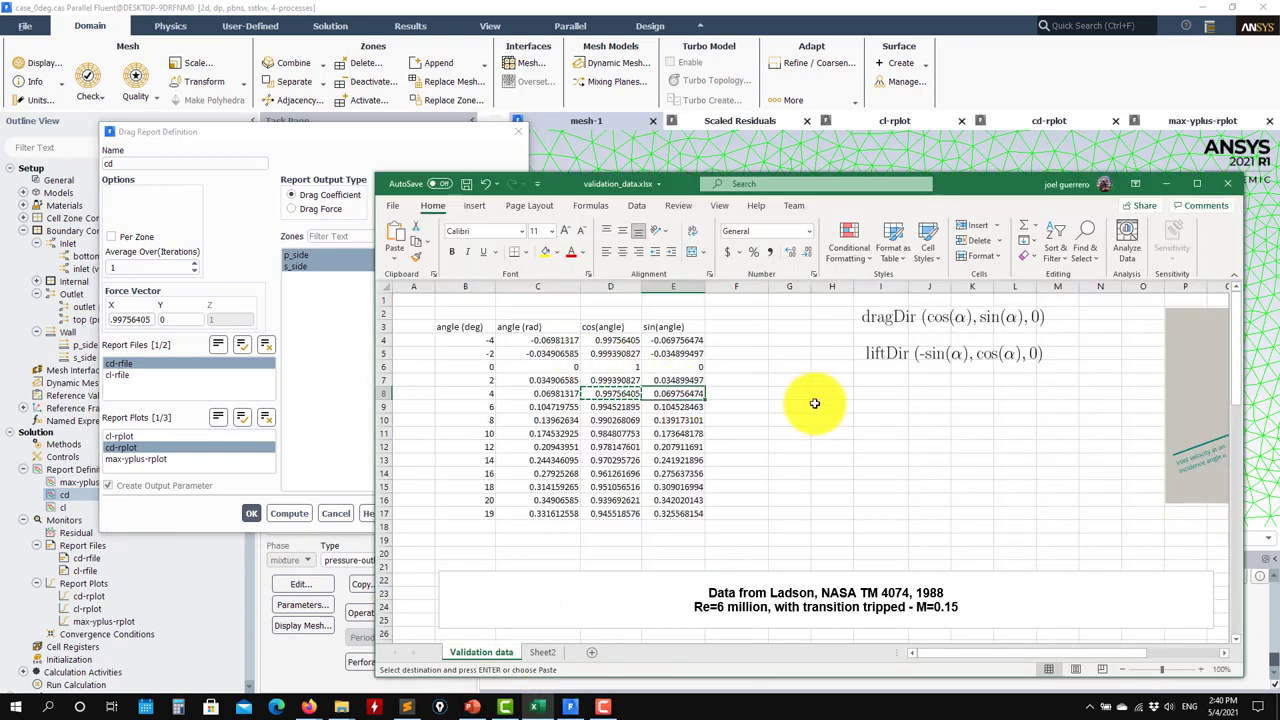
double_click(171, 319)
left_click(255, 513)
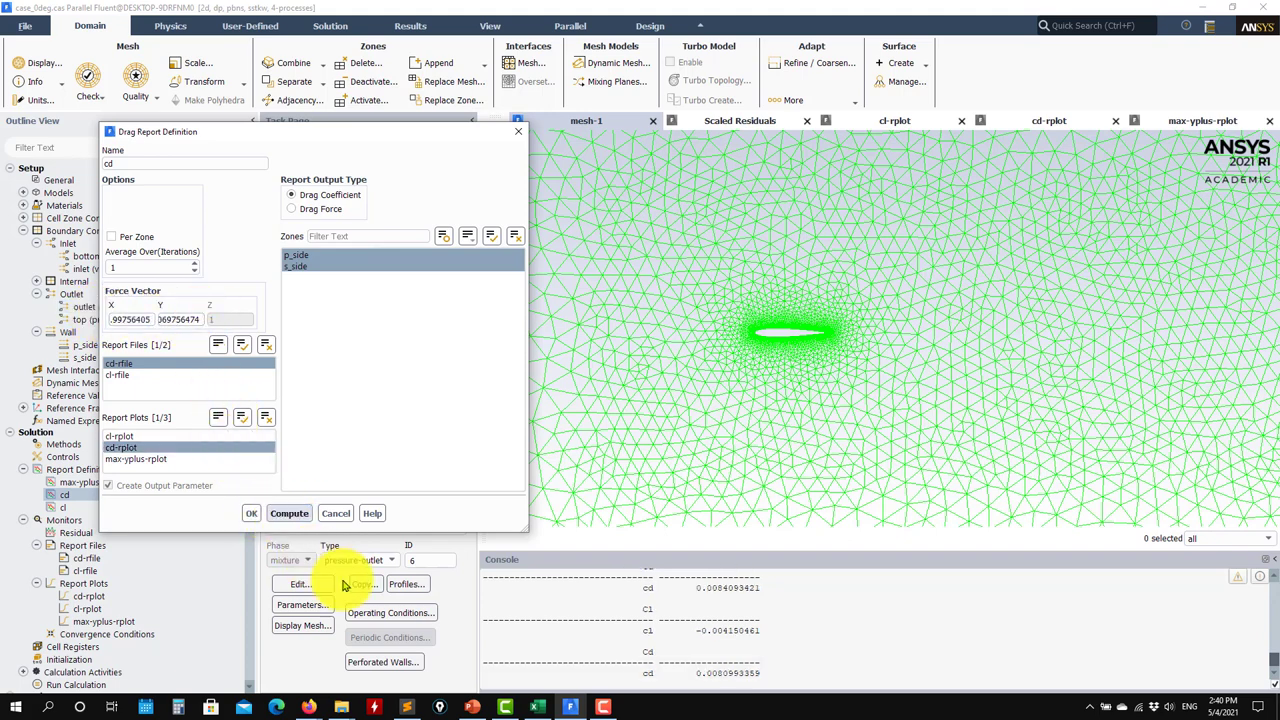
Compute the drag coefficient with the new force vector, check it in the console, and accept the cd report definition
left_click(286, 514)
left_click(260, 514)
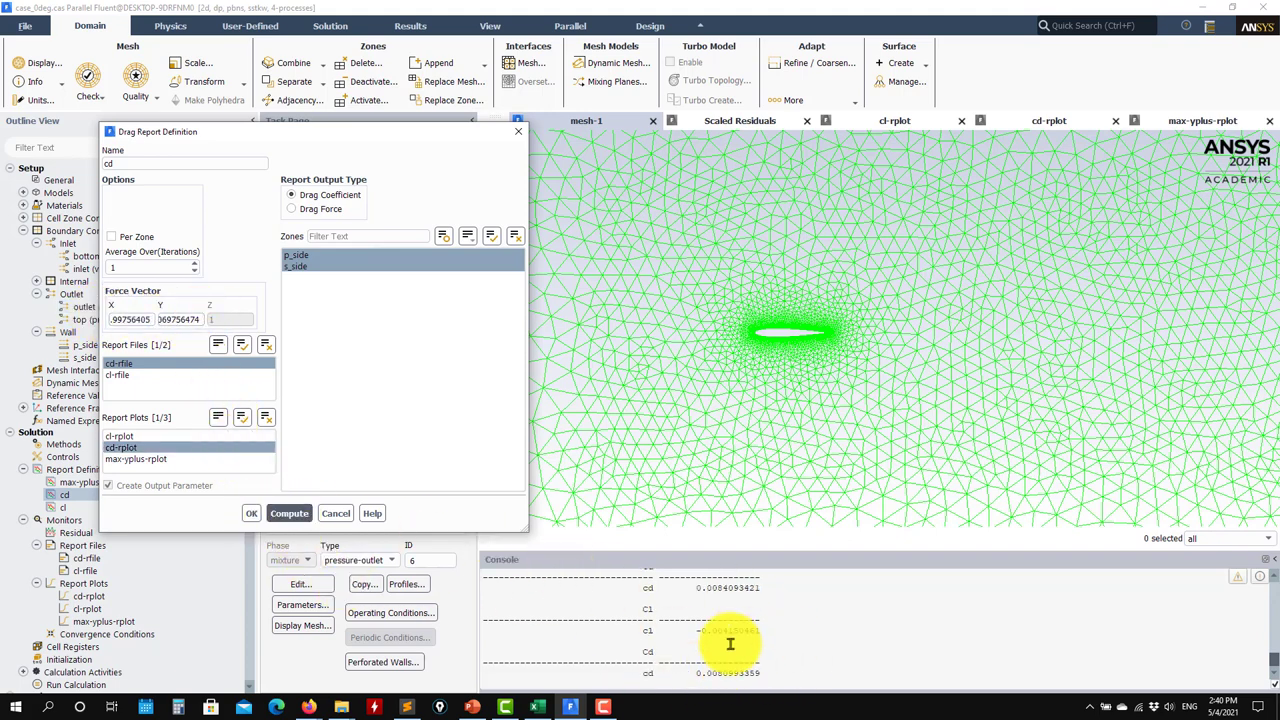
triple_click(750, 674)
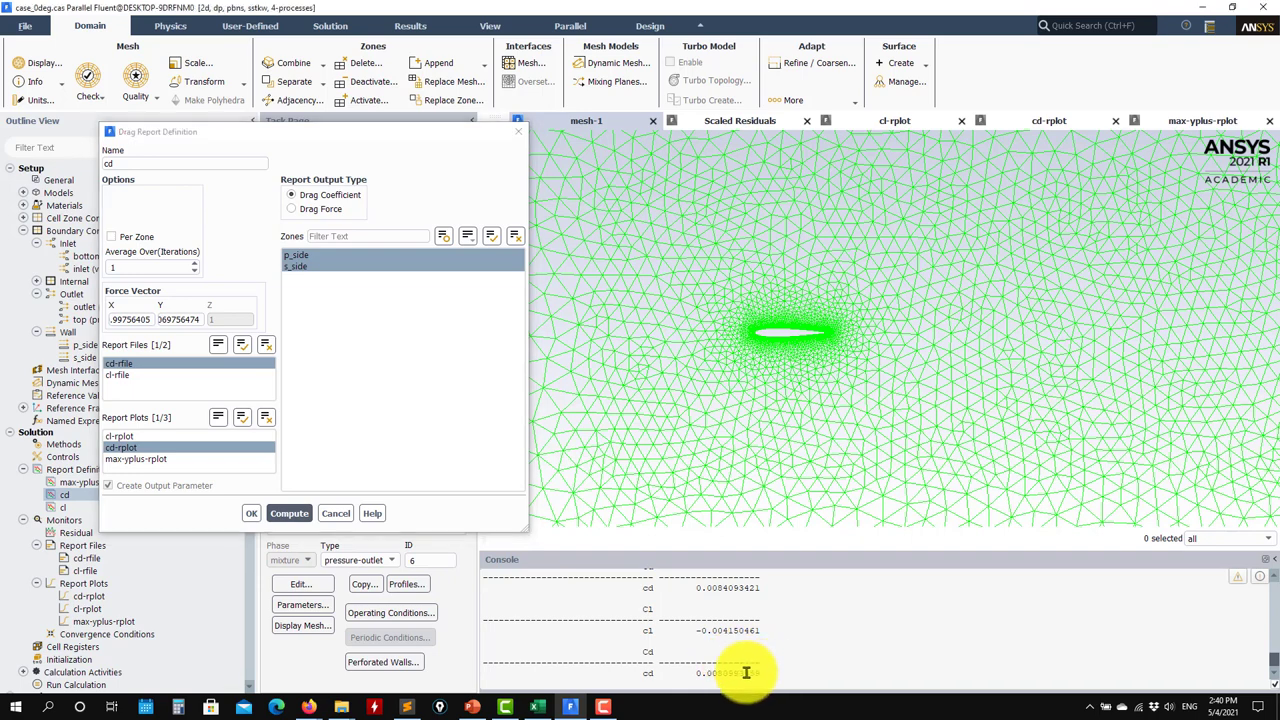
left_click(251, 514)
Set the X-component of the cl lift report's force vector to -0.069756474, the negative 4° sine from the Excel sheet
double_click(80, 508)
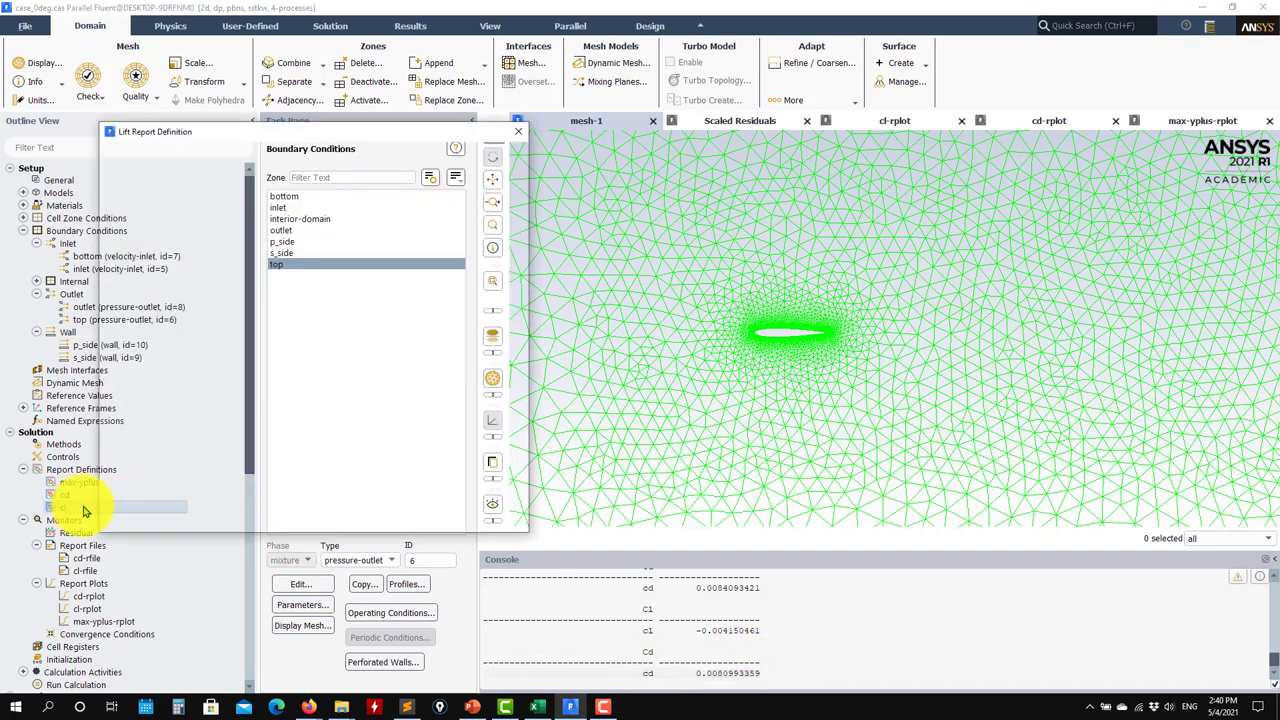
left_click(537, 707)
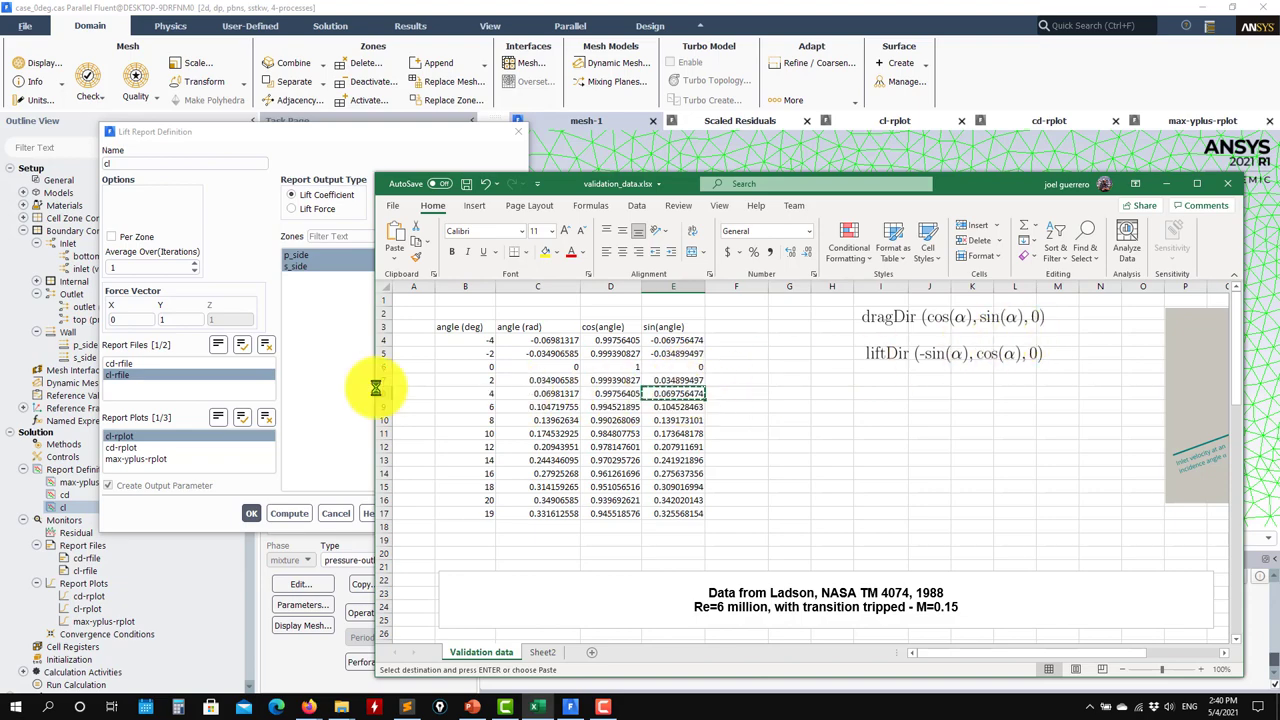
left_click(123, 320)
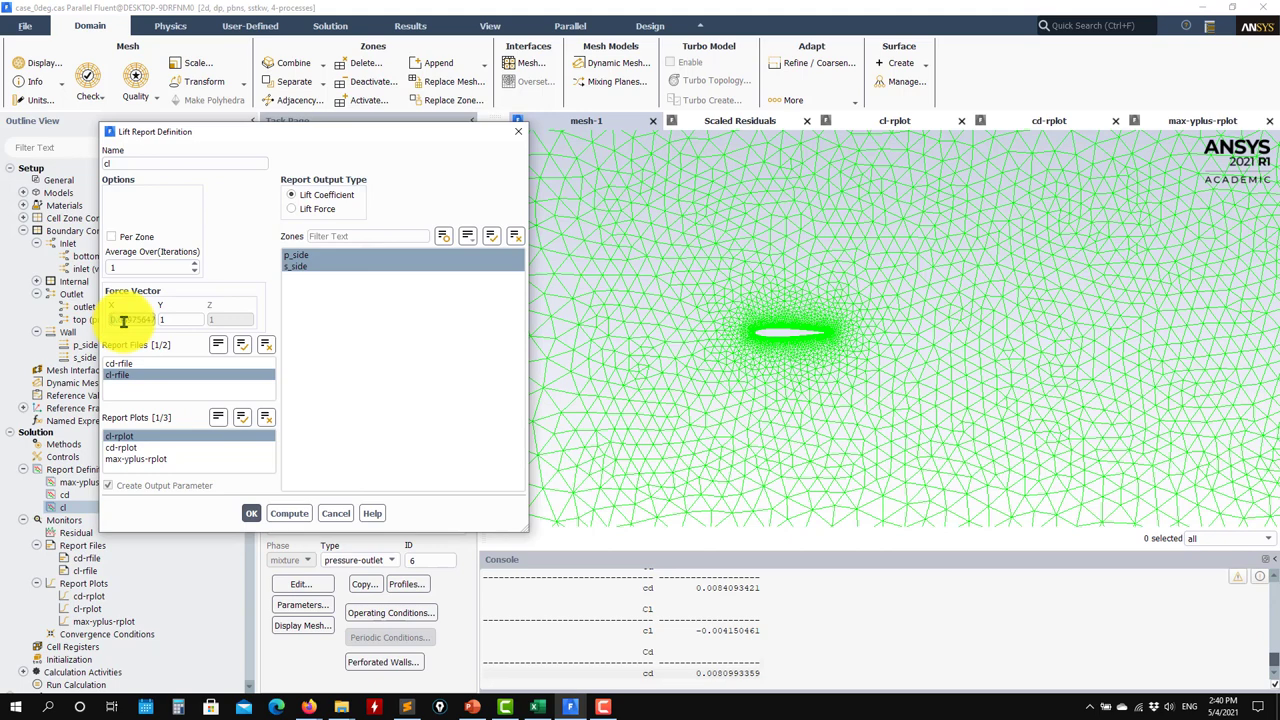
Set the cl force vector's Y-component to 0.99756405, the 4° cosine from Excel, compute the lift coefficient, and accept the report definition
left_click(537, 707)
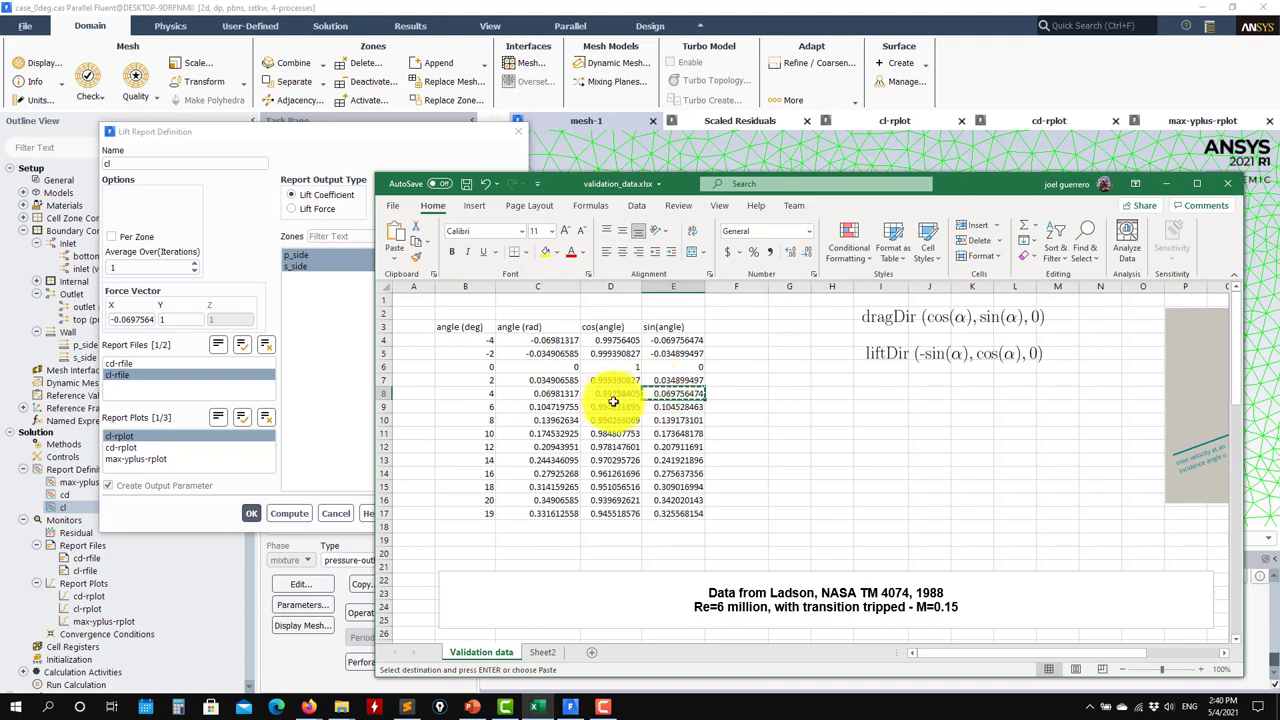
key("ctrl+c")
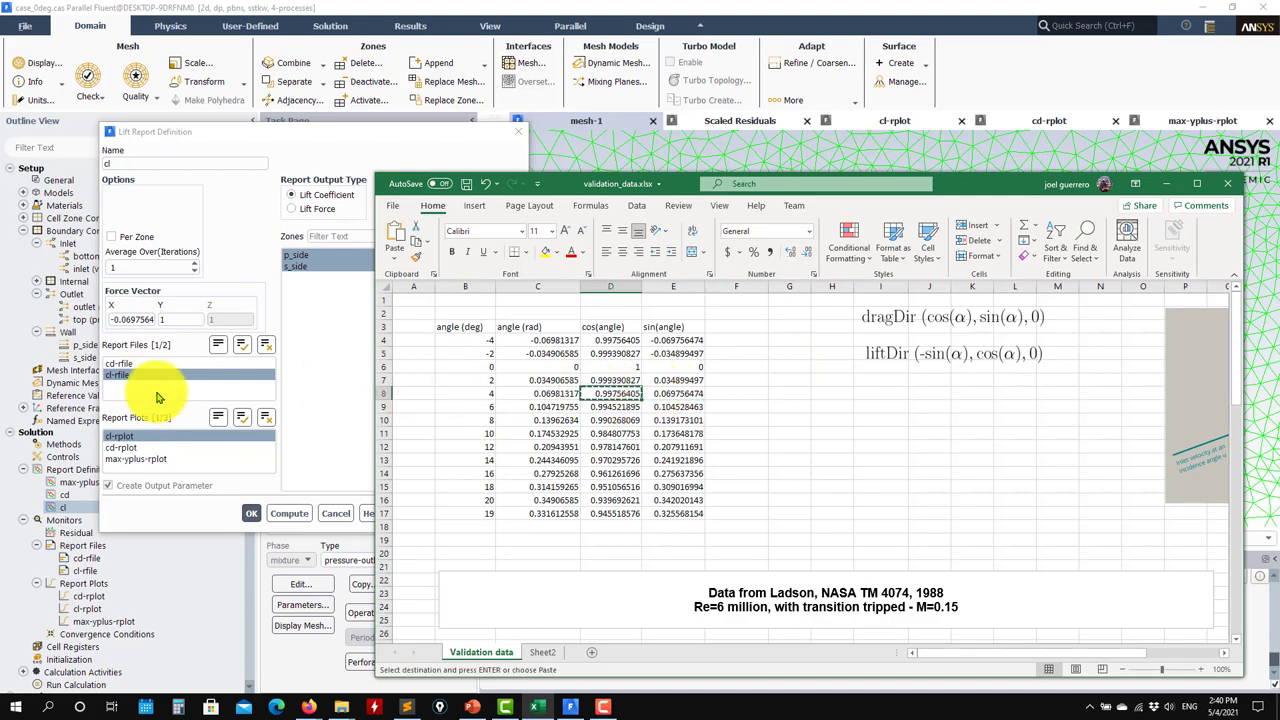
double_click(180, 319)
key("ctrl+v")
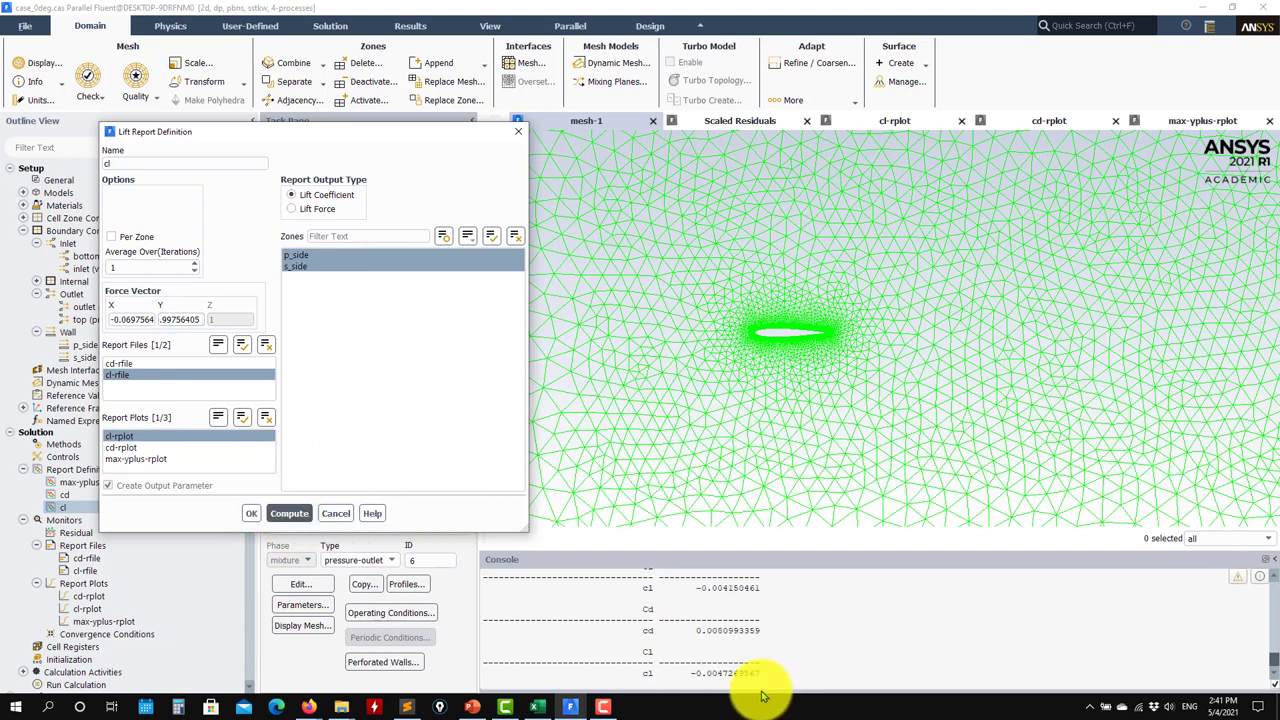
left_click(250, 514)
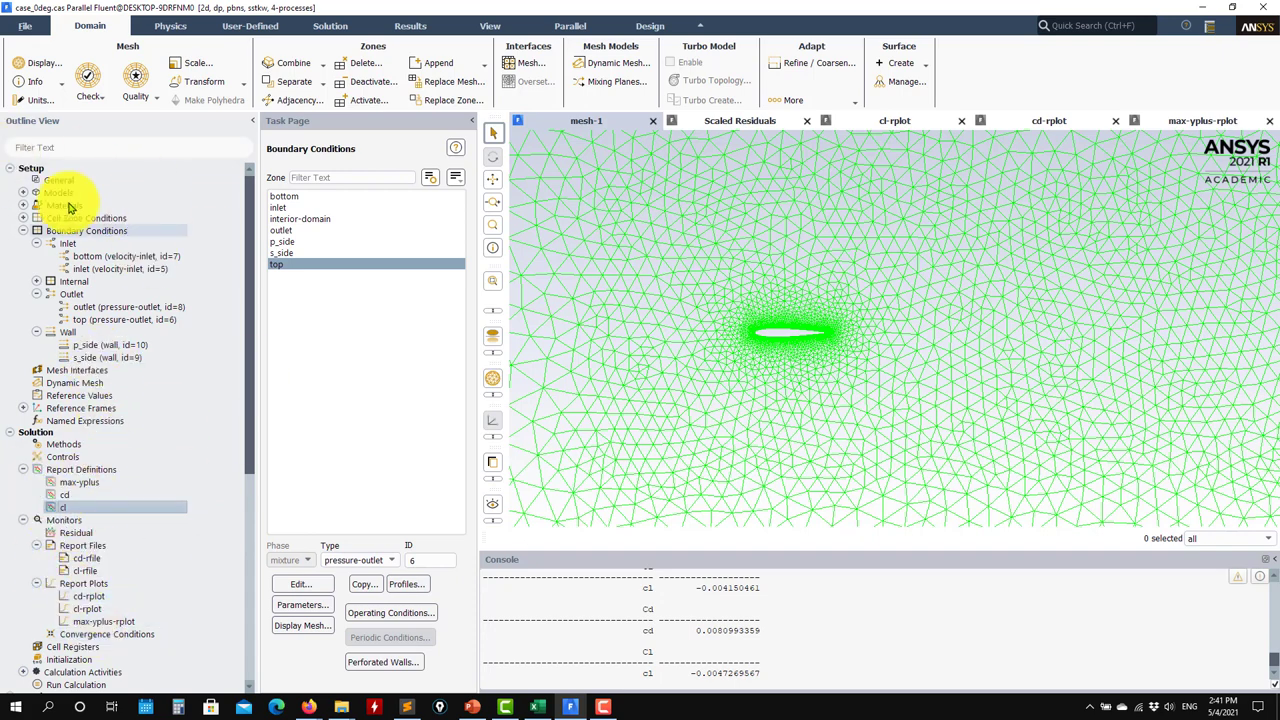
Open the solution initialization settings and compute the standard initial values from the inlet zone
scroll(65, 560, "down", 6)
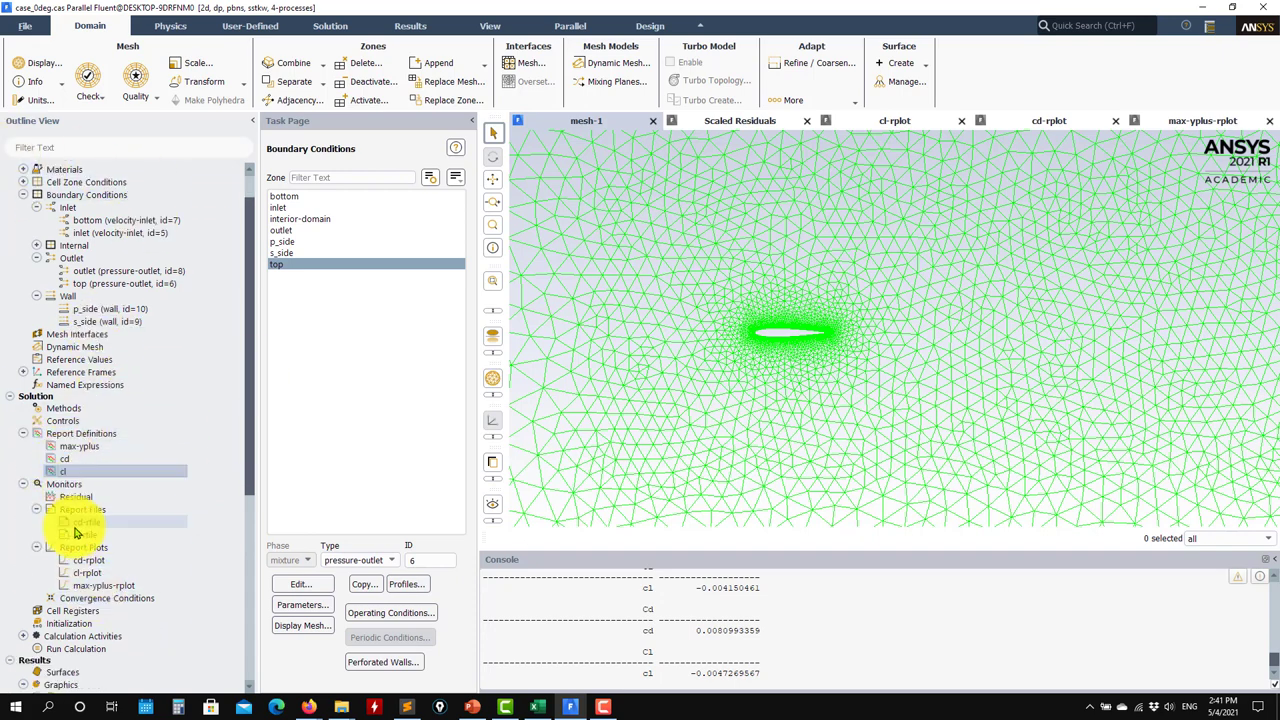
scroll(70, 610, "down", 4)
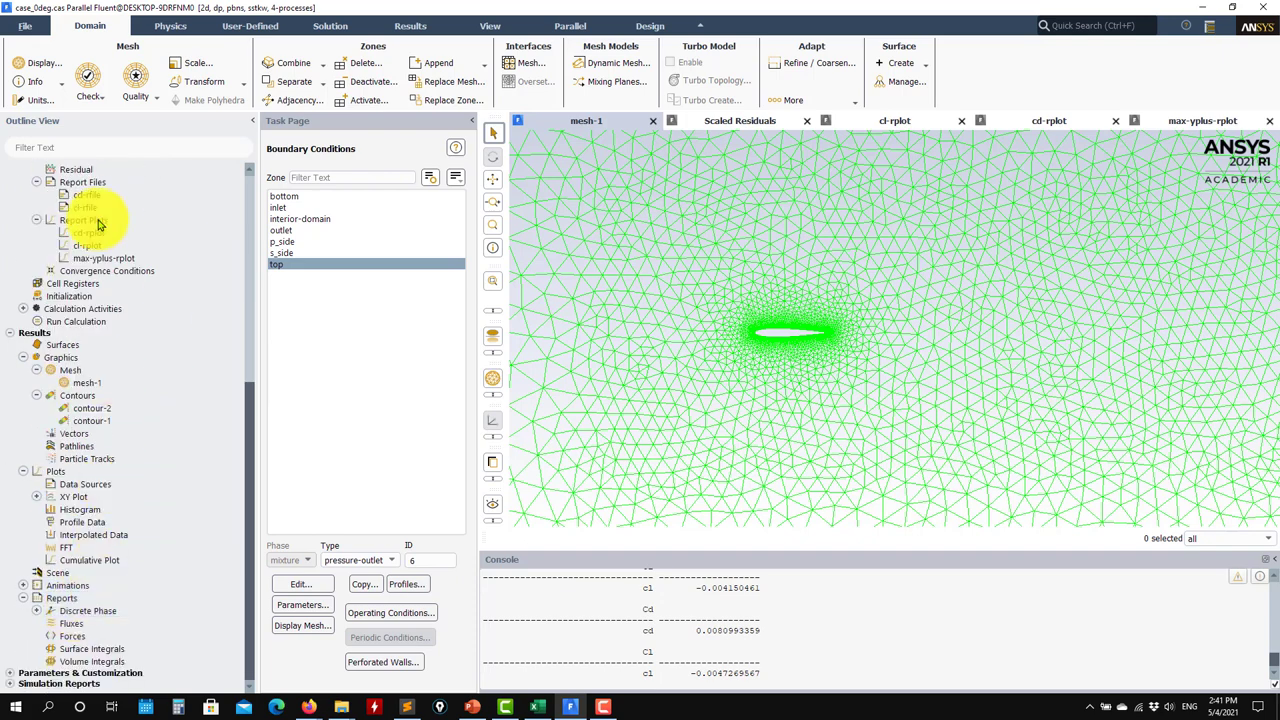
scroll(128, 600, "up", 8)
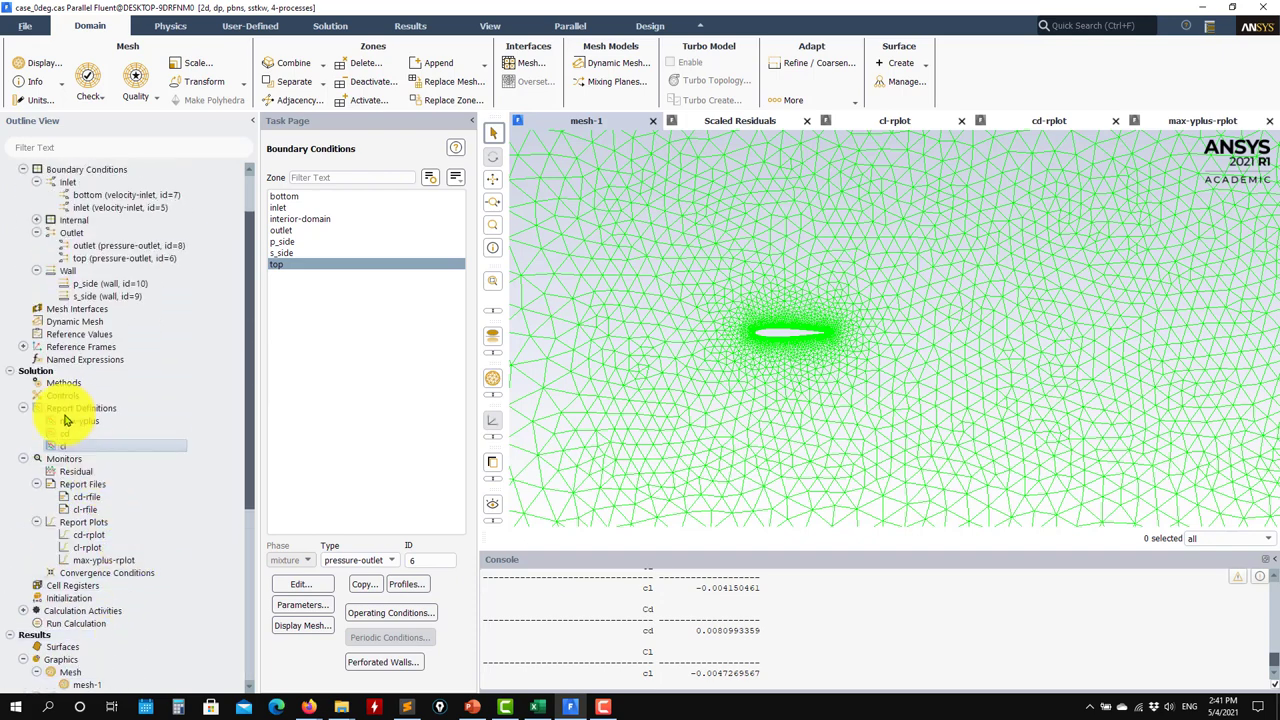
scroll(108, 512, "down", 4)
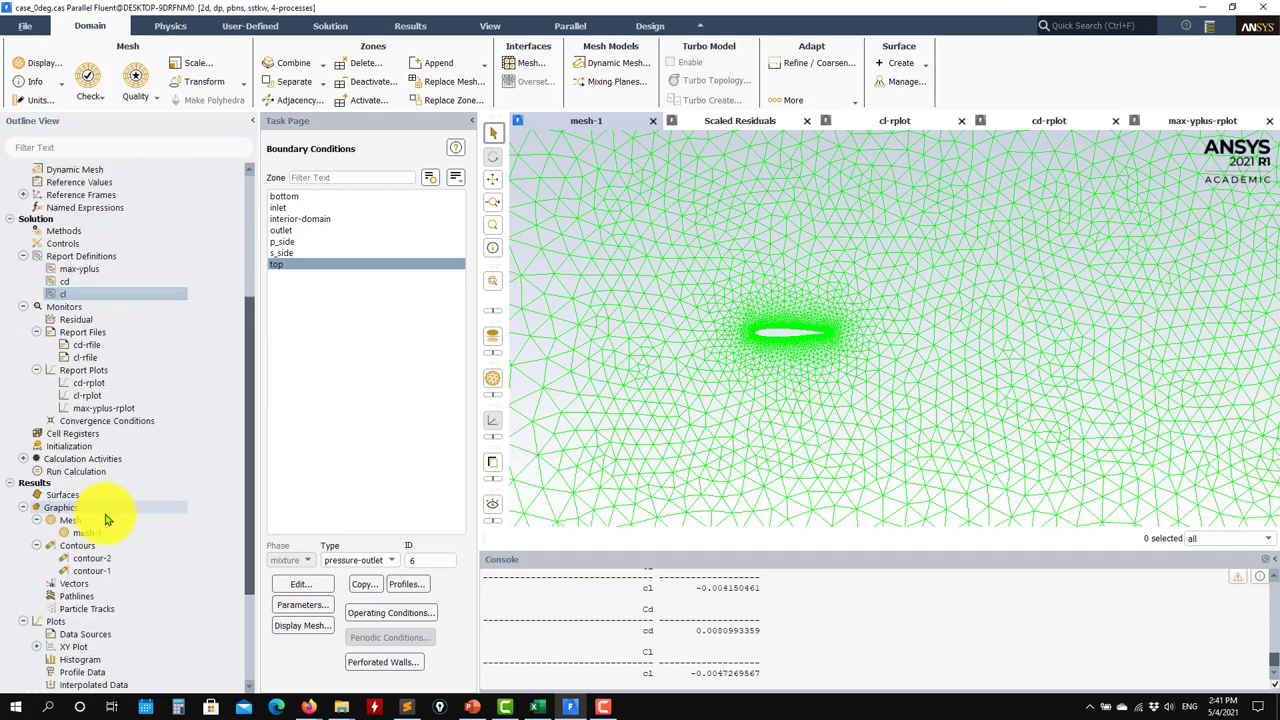
left_click(108, 447)
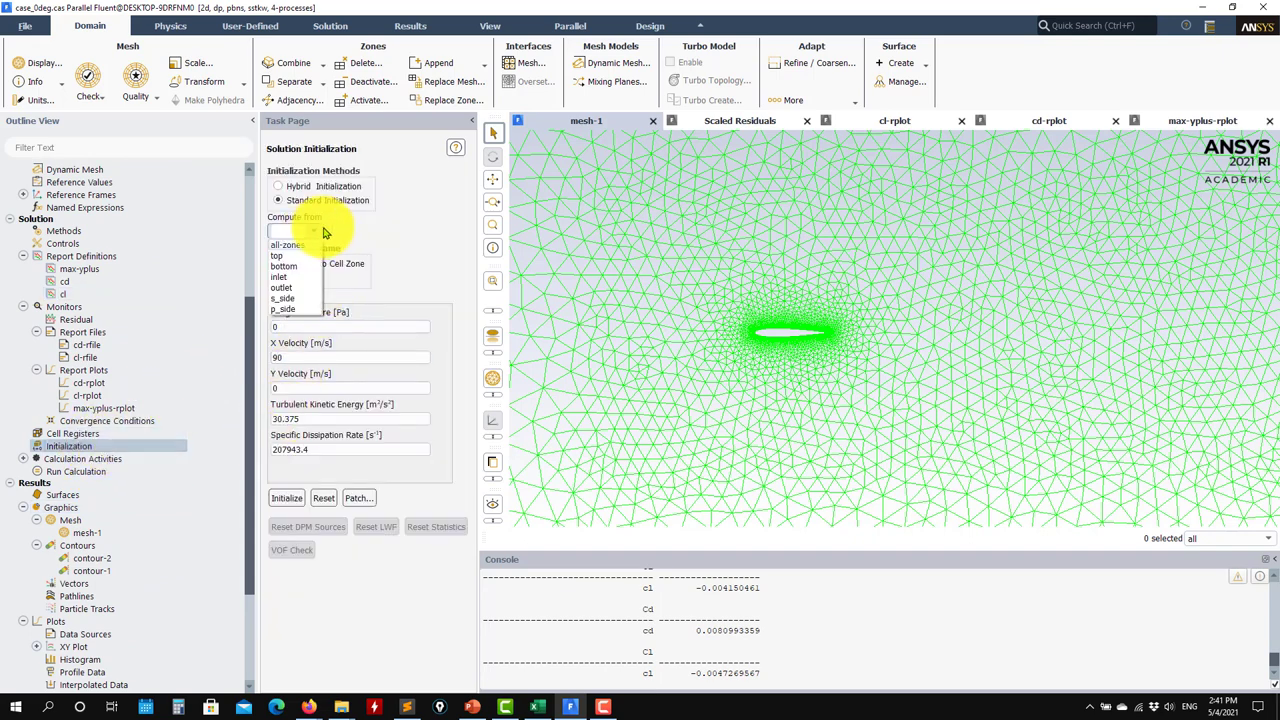
left_click(295, 280)
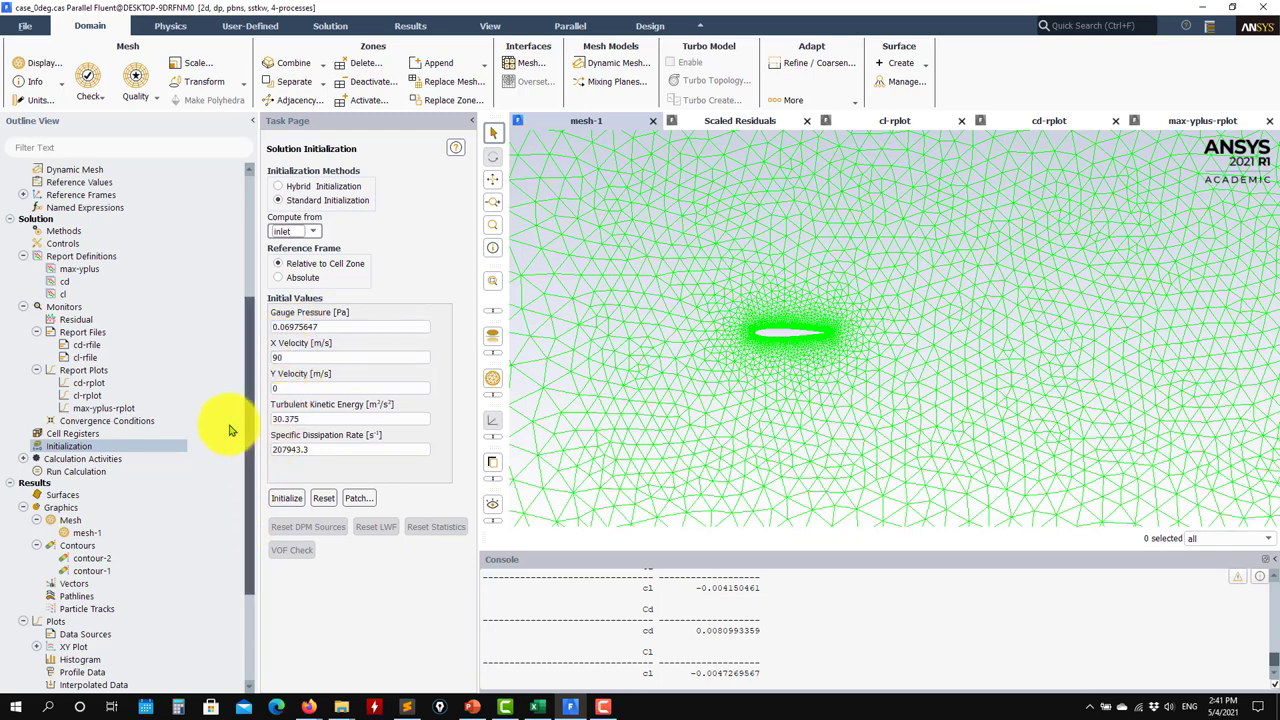
Set the Y-component of flow direction at the inlet velocity boundary to 0.069756474, copied from its gauge pressure value
scroll(150, 378, "up", 5)
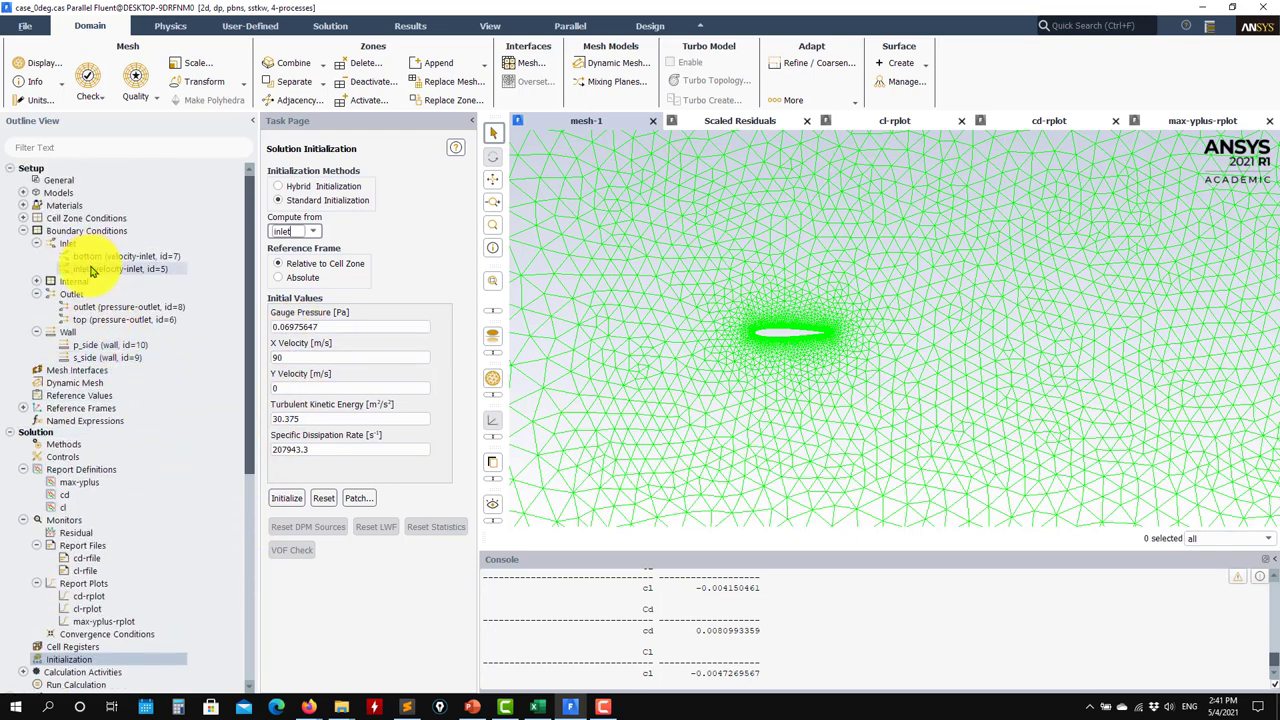
double_click(90, 268)
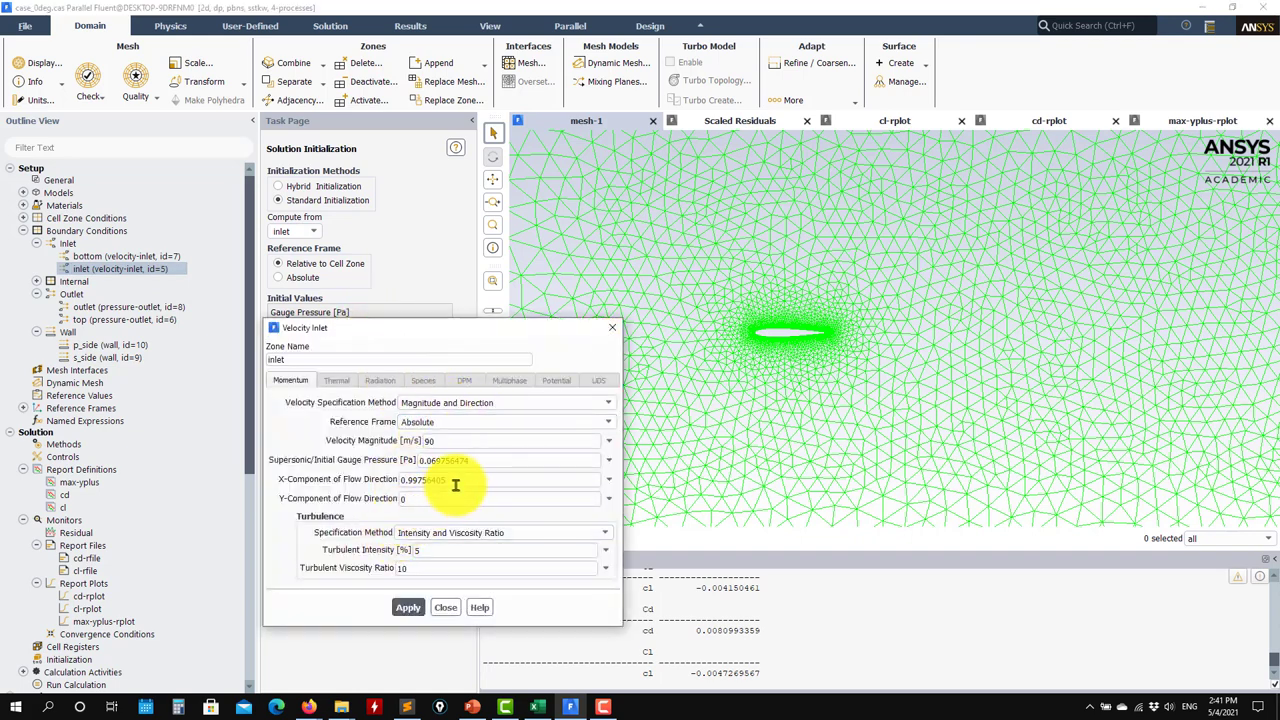
left_click_drag(481, 461, 367, 452)
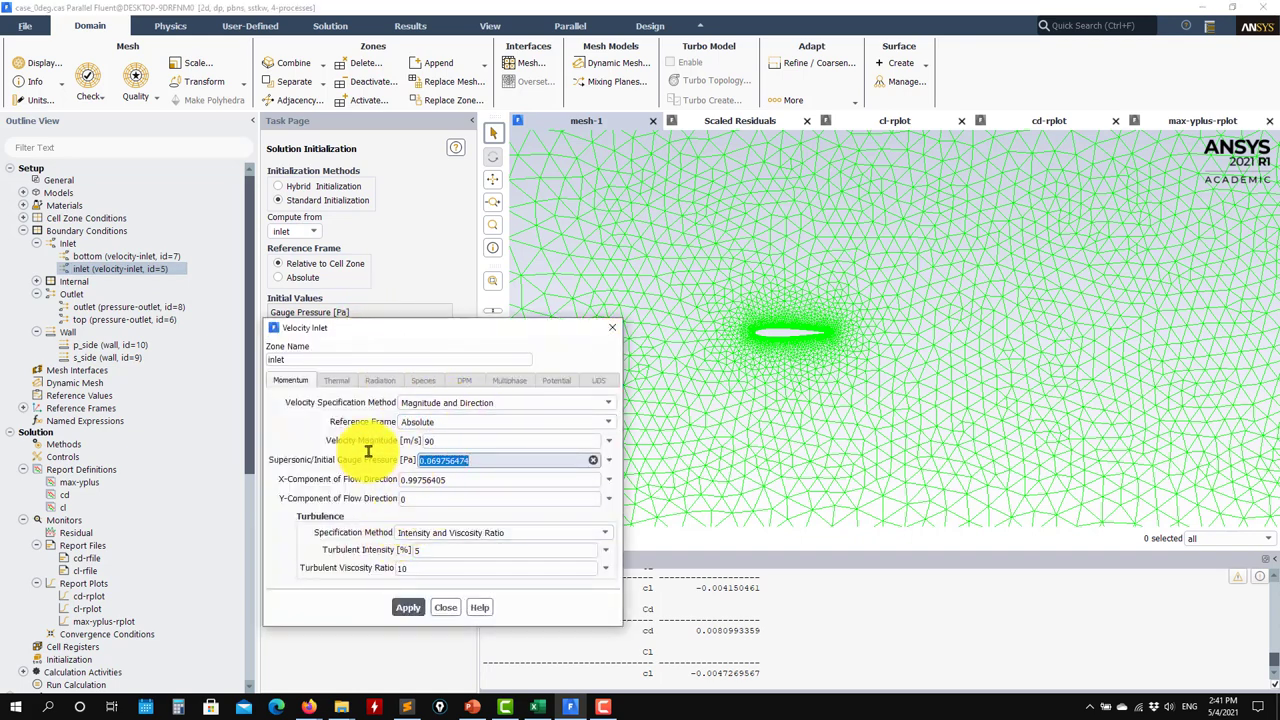
left_click(397, 498)
key("ctrl+v")
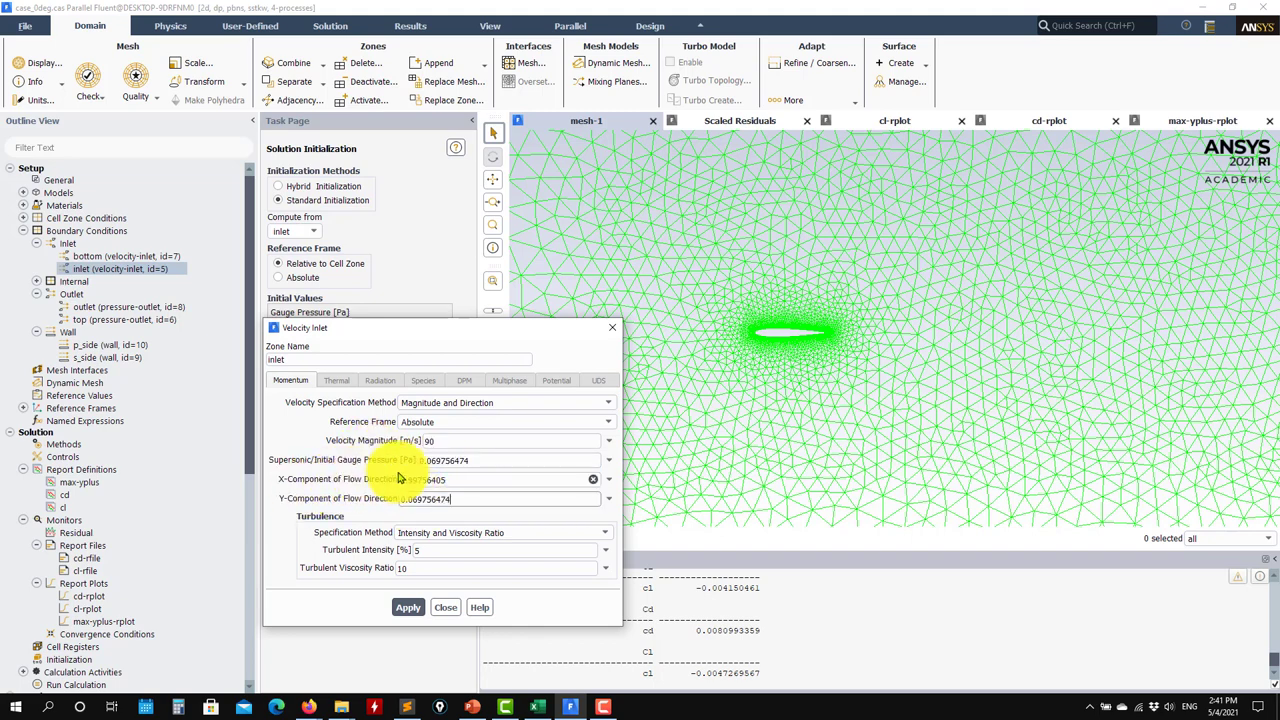
Set the inlet's supersonic/initial gauge pressure to 0 Pa, apply it, and check the flow direction against the Excel sheet
left_click_drag(489, 460, 276, 447)
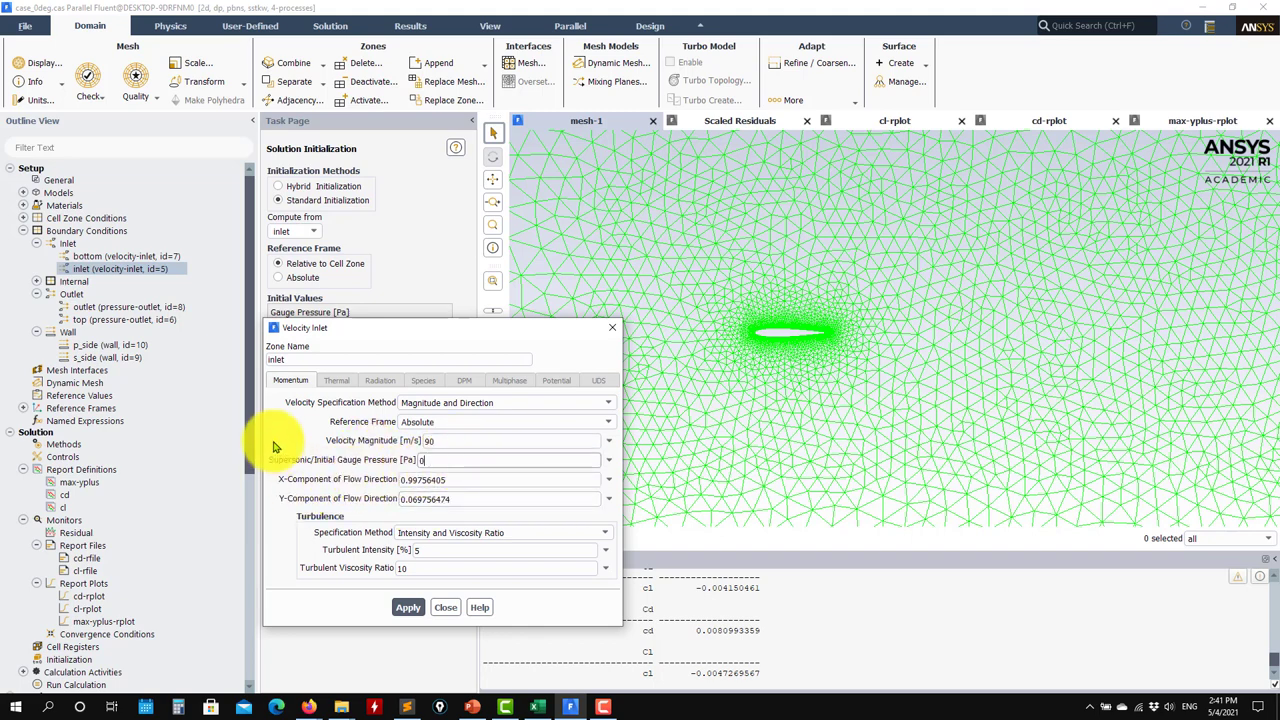
left_click(404, 606)
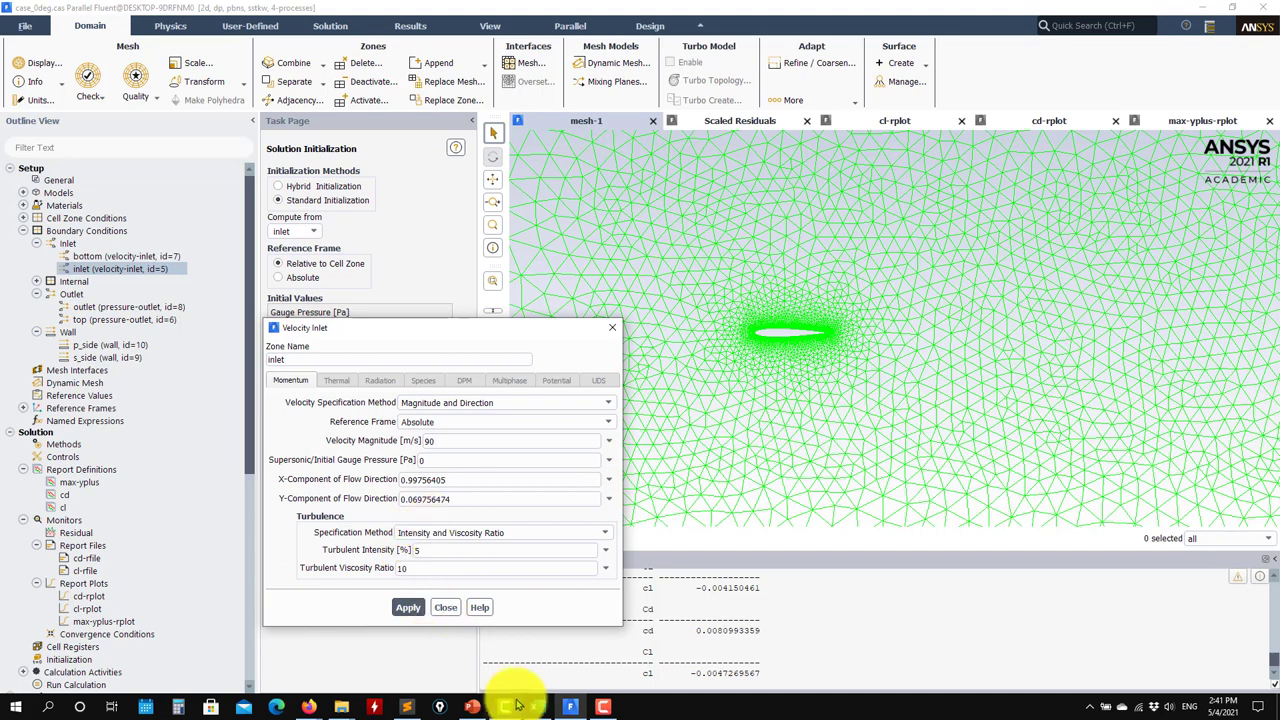
left_click(549, 710)
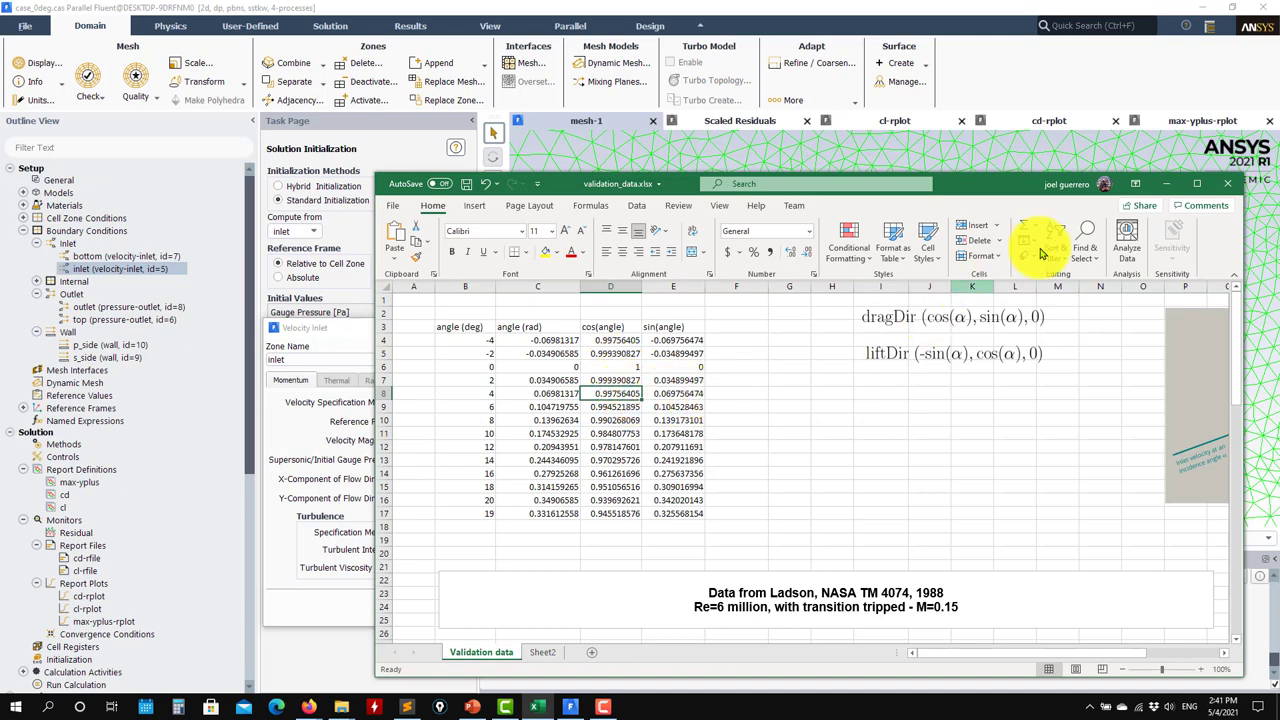
left_click(1168, 187)
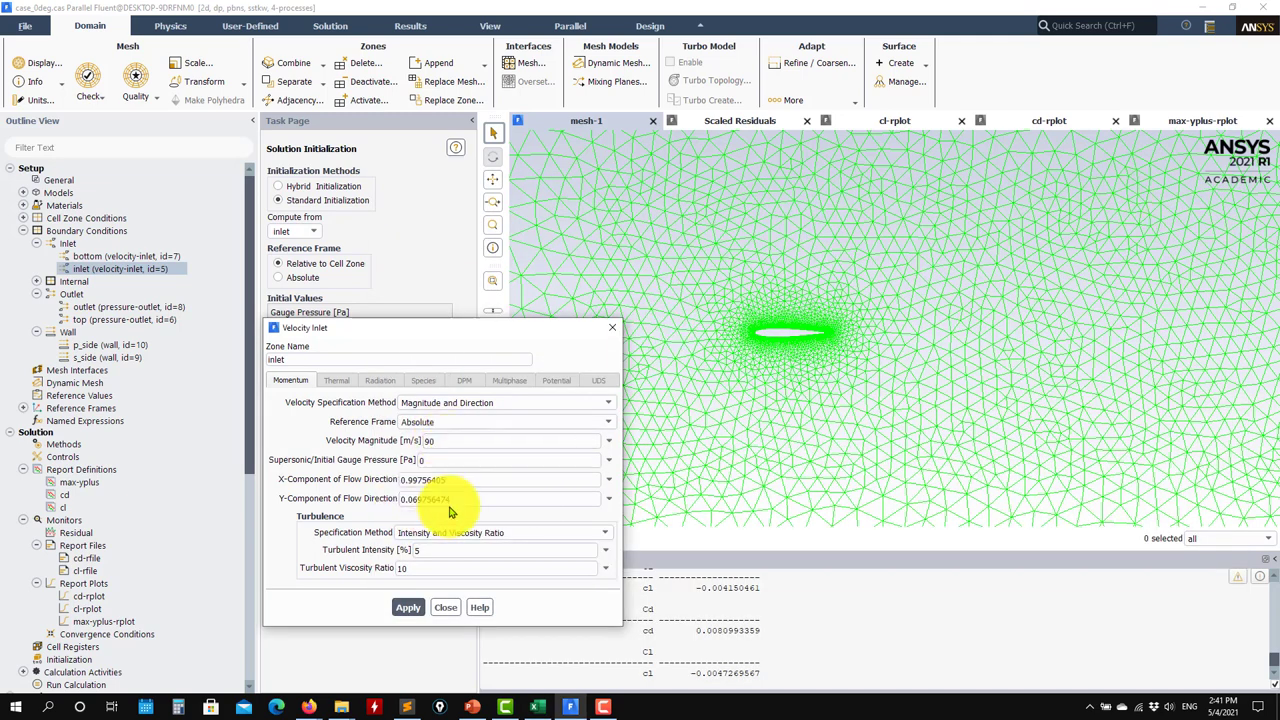
left_click(452, 612)
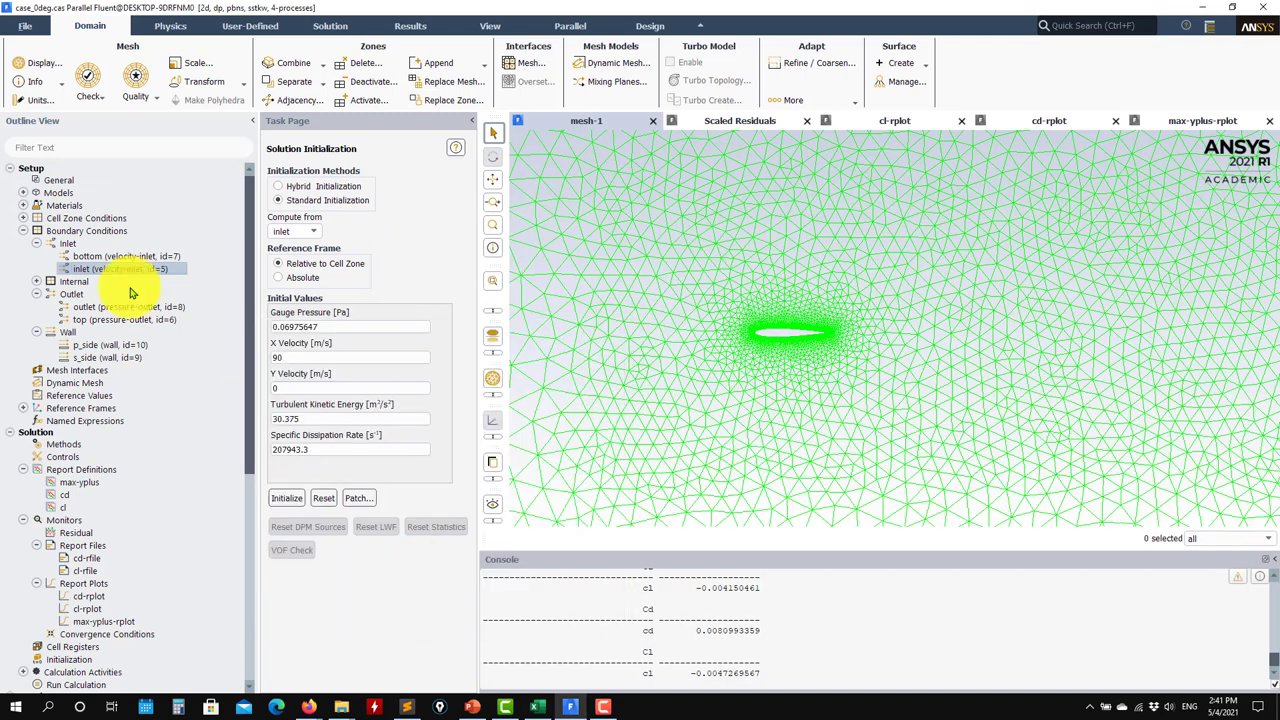
For the bottom velocity inlet, set the Y-component of flow direction to 0.069756474 and the initial gauge pressure to 0 Pa, and apply
double_click(127, 256)
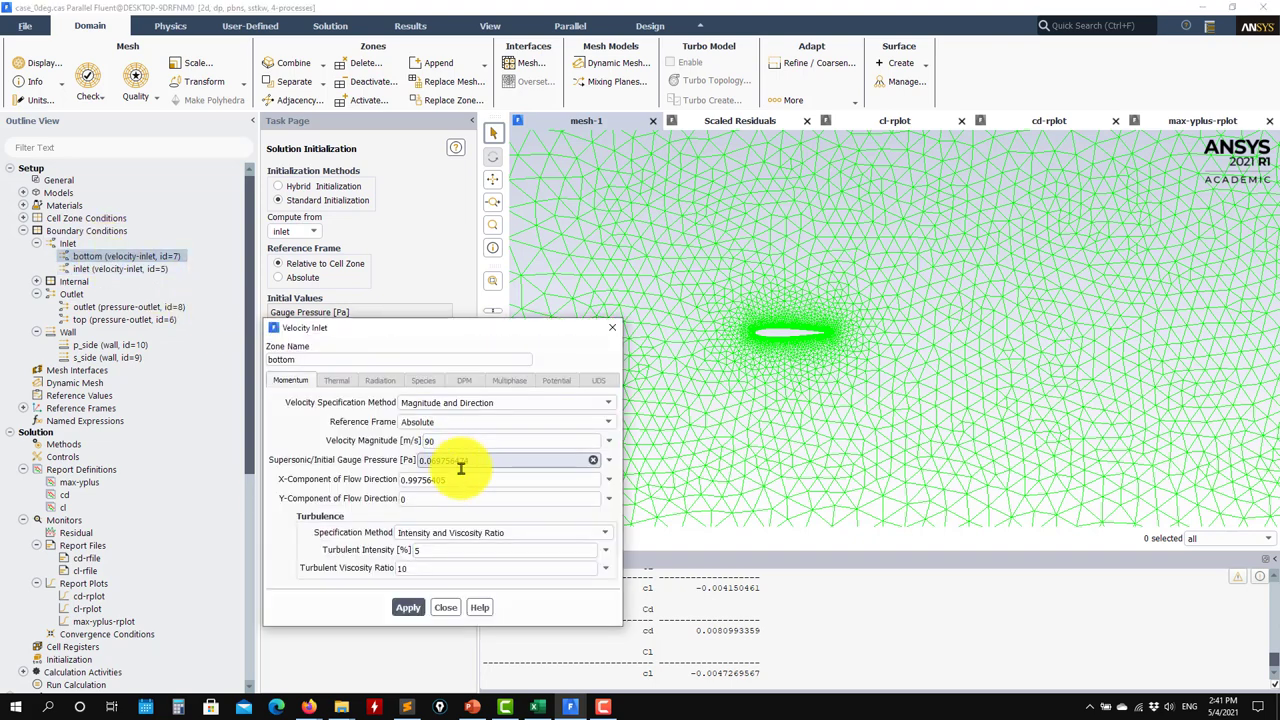
double_click(481, 463)
key("ctrl+c")
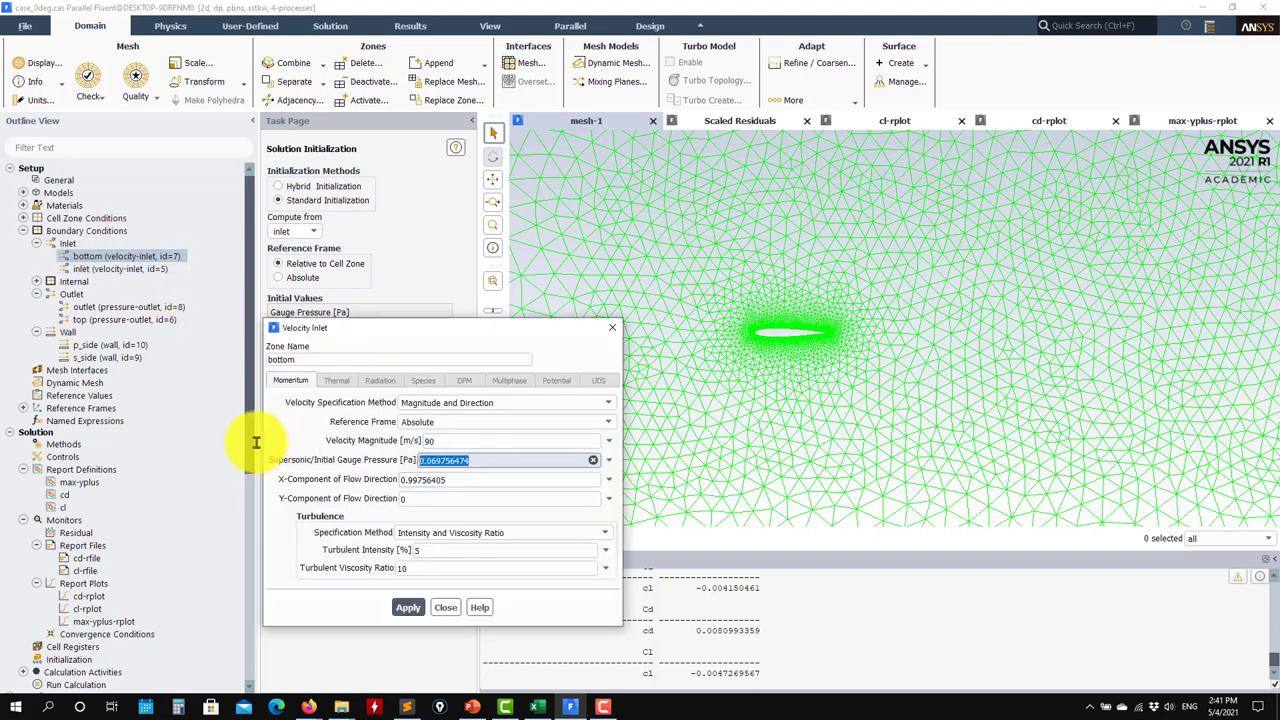
double_click(408, 497)
key("ctrl+v")
double_click(495, 459)
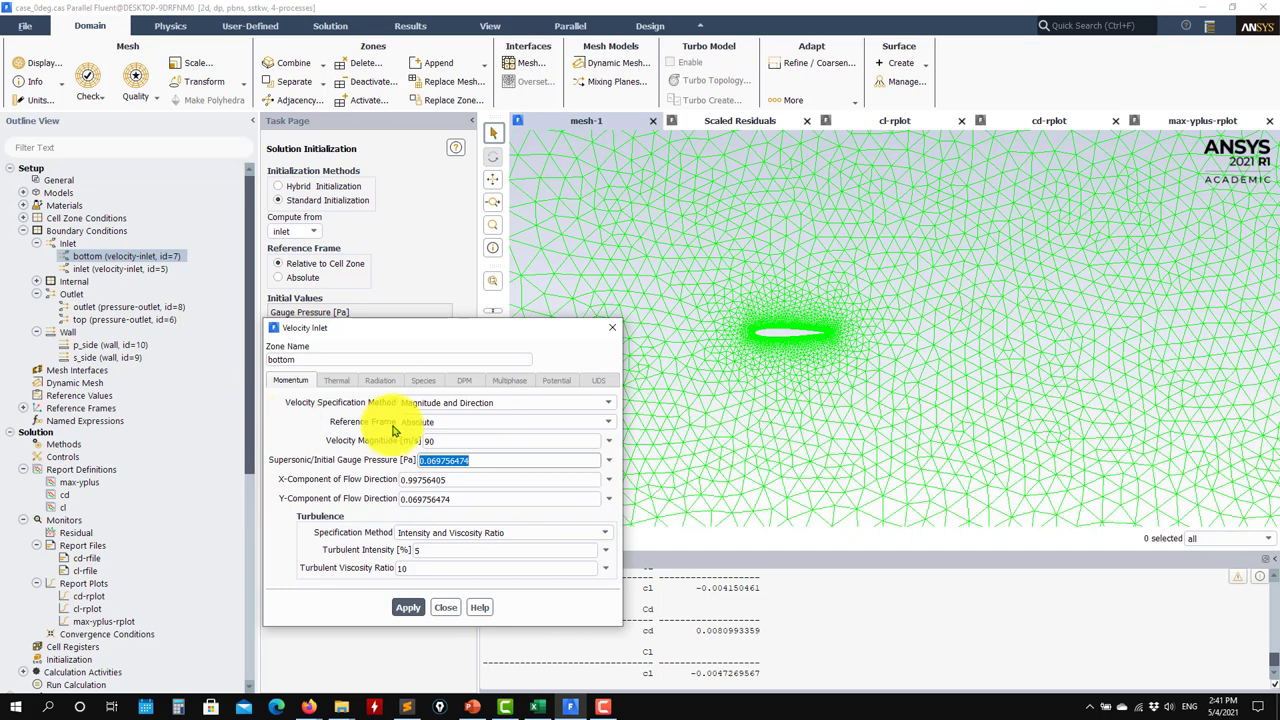
type("0")
left_click(407, 609)
left_click(445, 607)
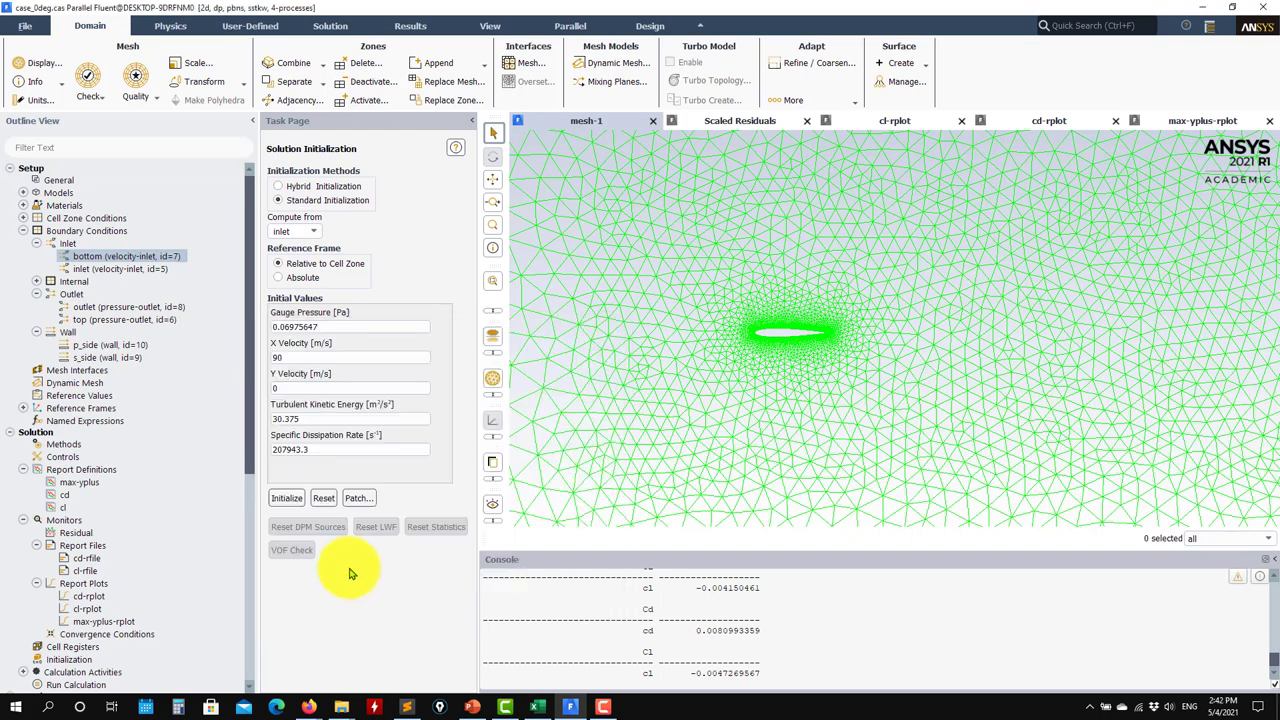
Recompute the initial values from the corrected inlet and initialize the solution, discarding the unsaved data
scroll(85, 475, "down", 4)
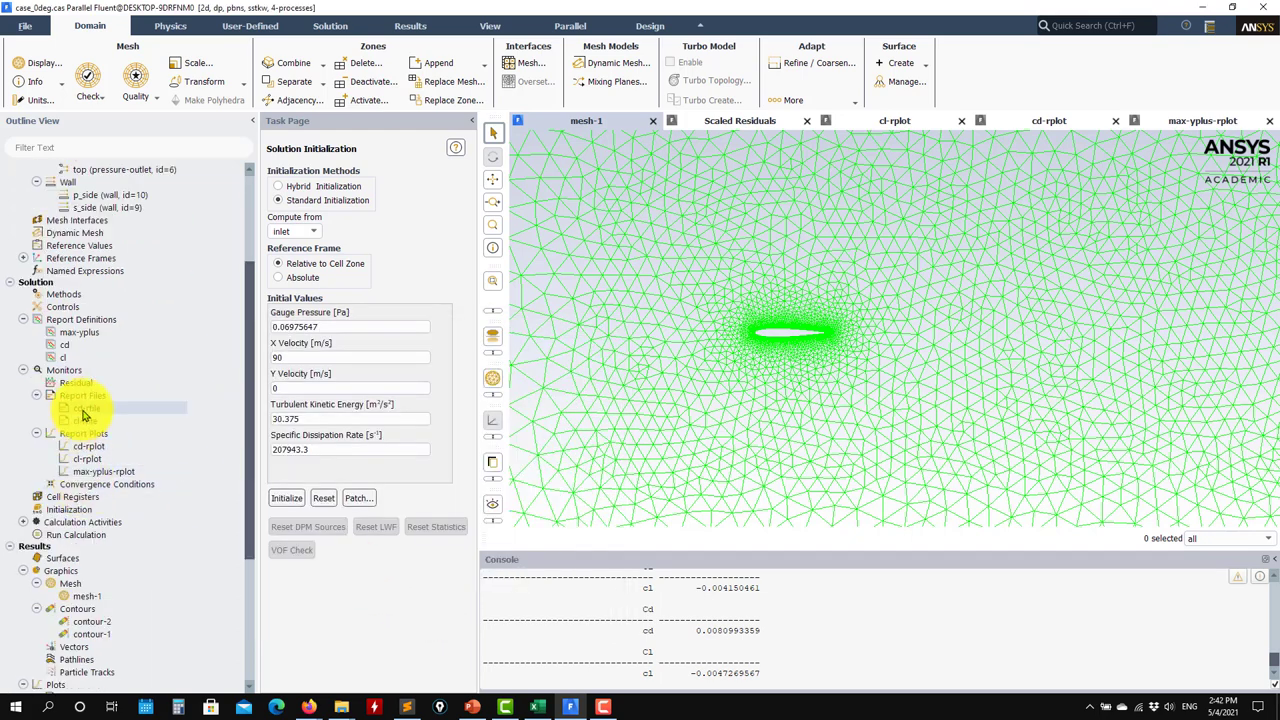
scroll(104, 480, "down", 1)
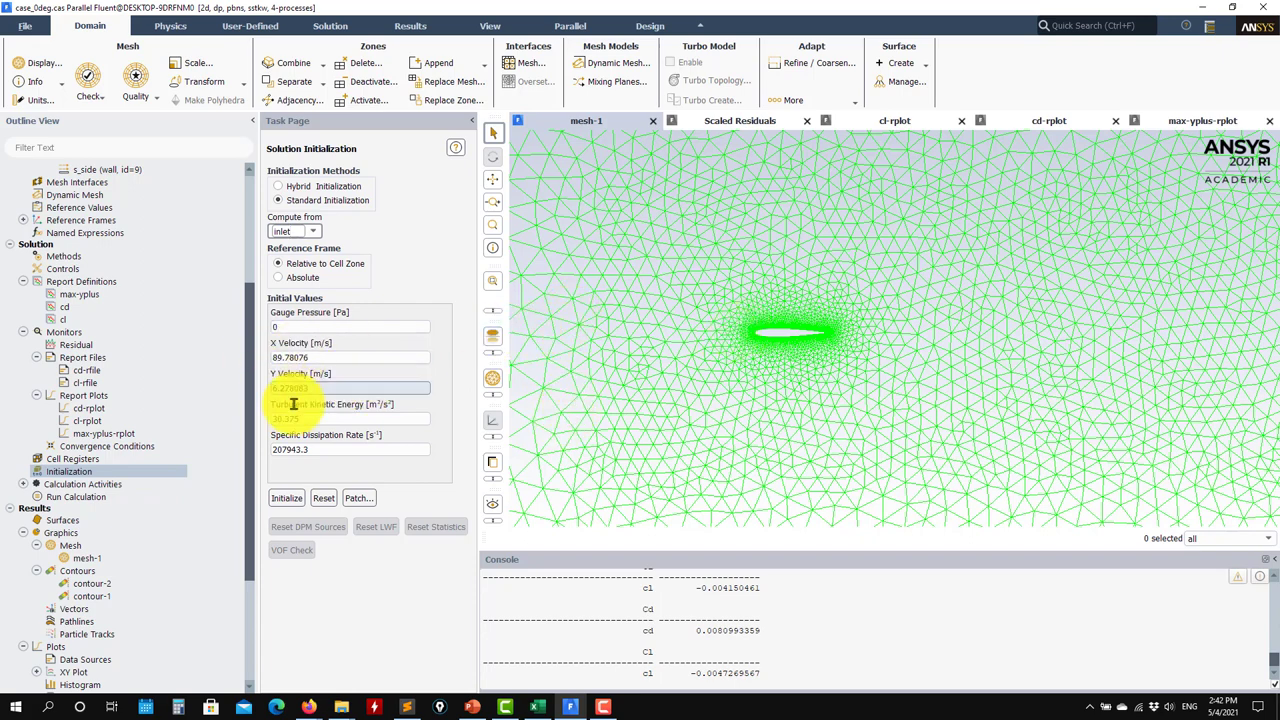
left_click(288, 499)
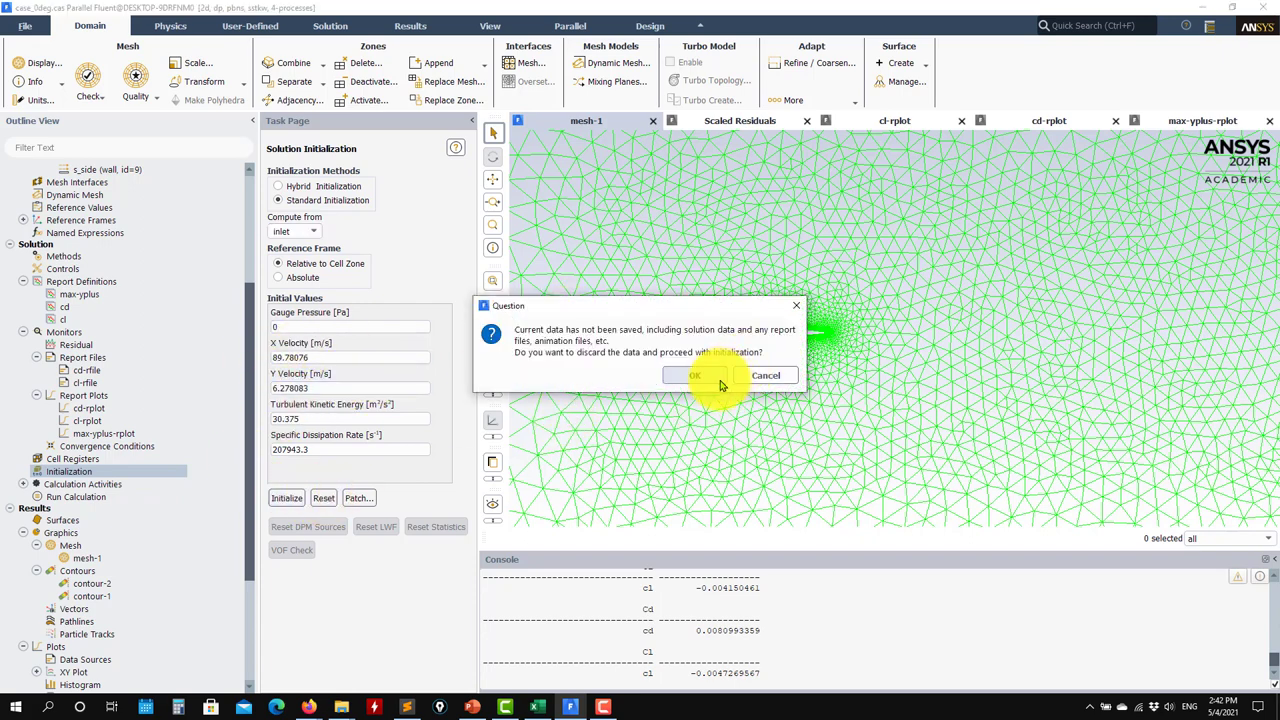
left_click(716, 379)
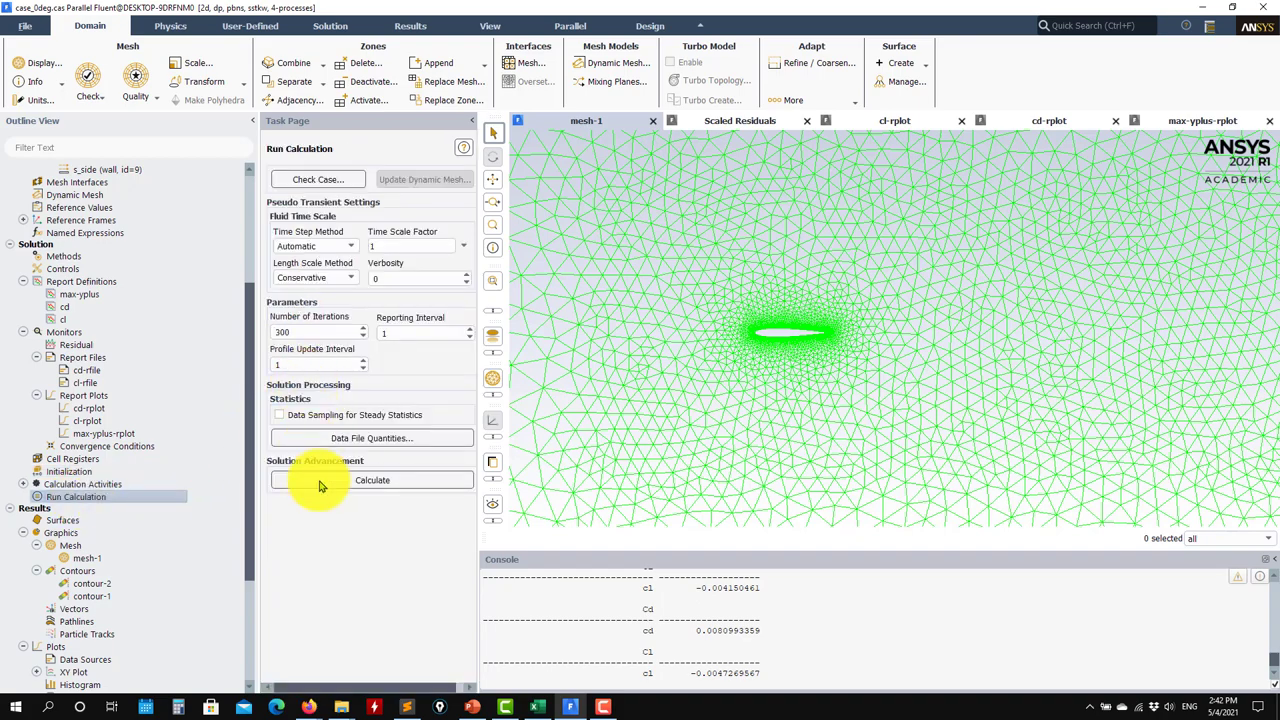
Start the calculation with 300 iterations, declining to create new files for the cd and cl report data
left_click(331, 485)
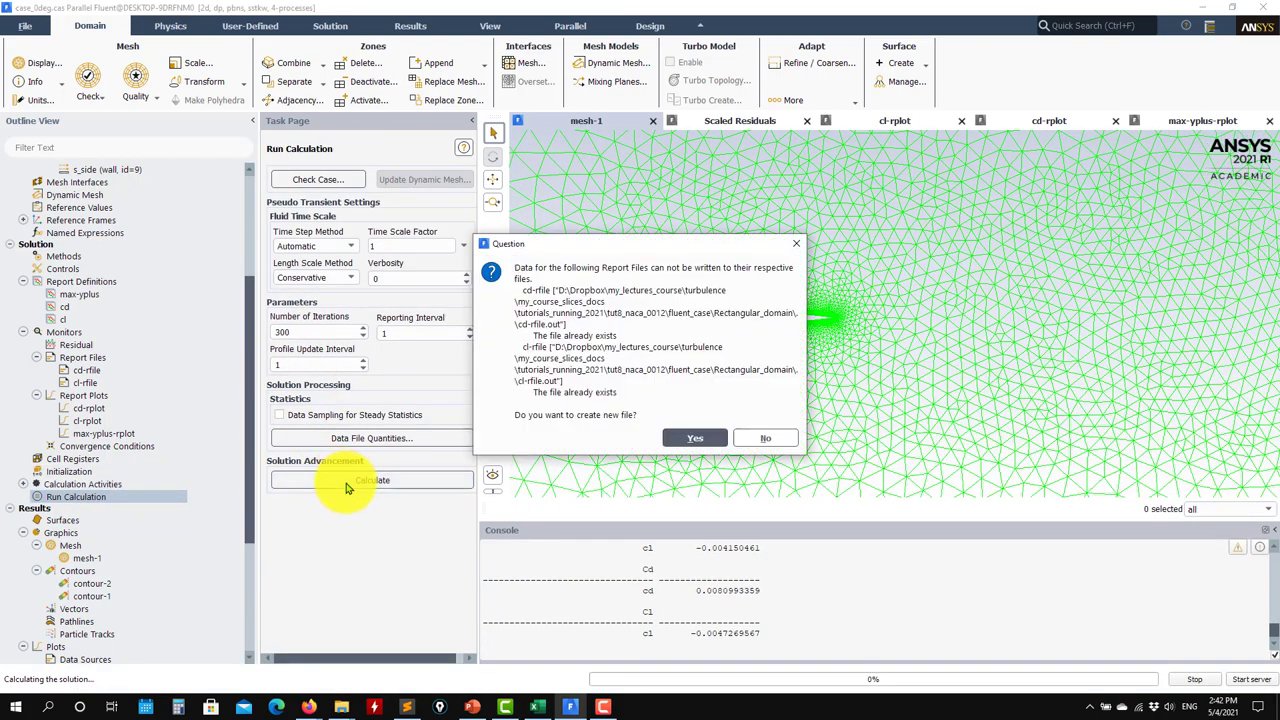
left_click(766, 434)
left_click(621, 370)
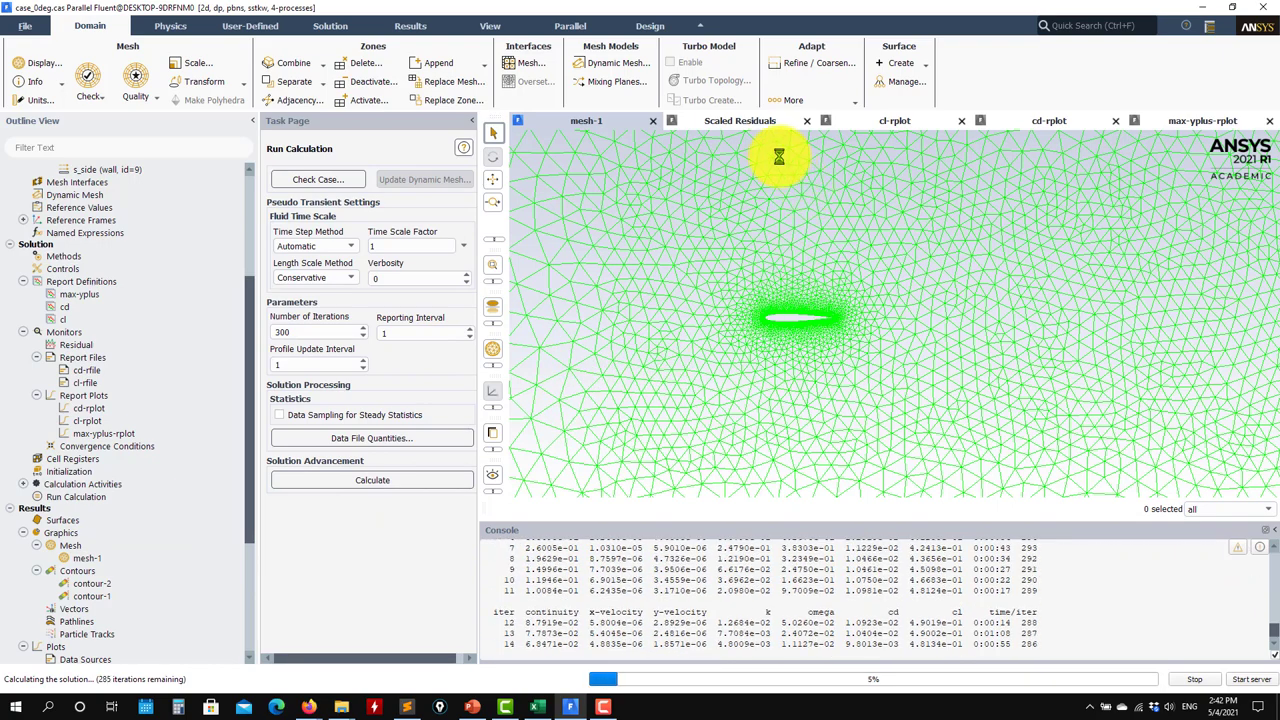
Monitor the scaled residuals and the cl, cd and max-yplus report plots while the calculation runs
left_click(751, 125)
left_click(880, 121)
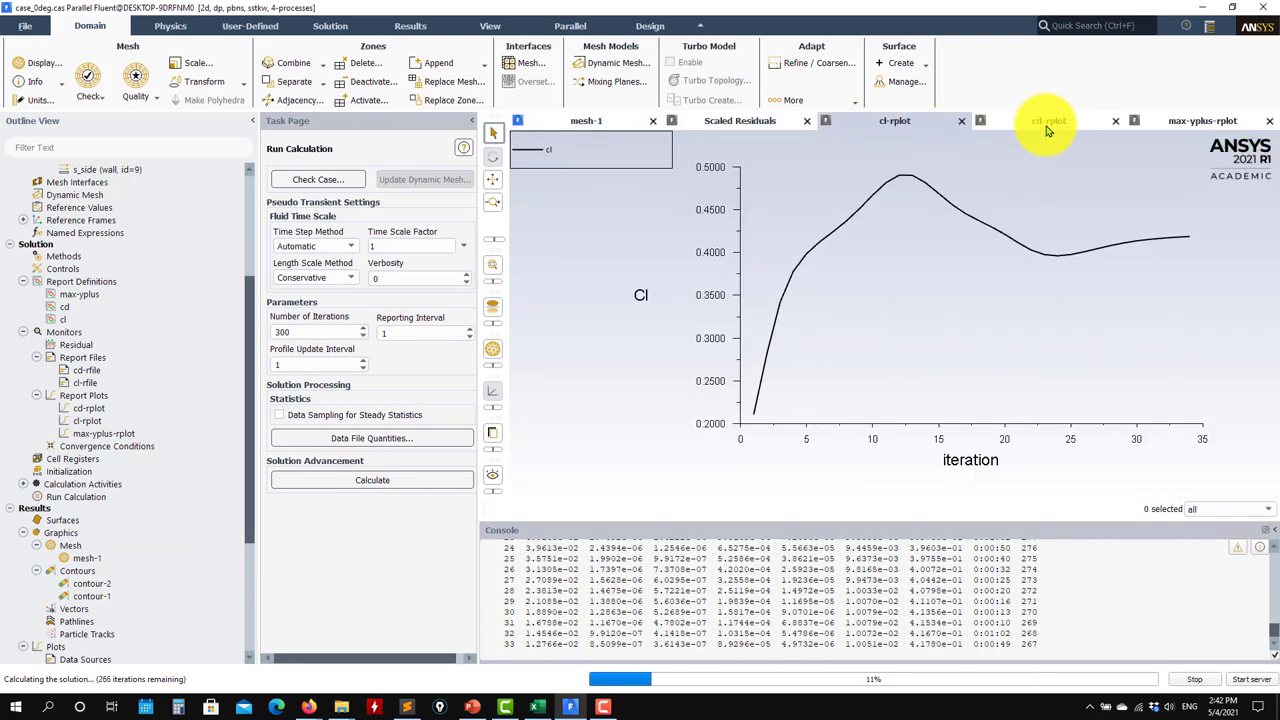
left_click(1050, 120)
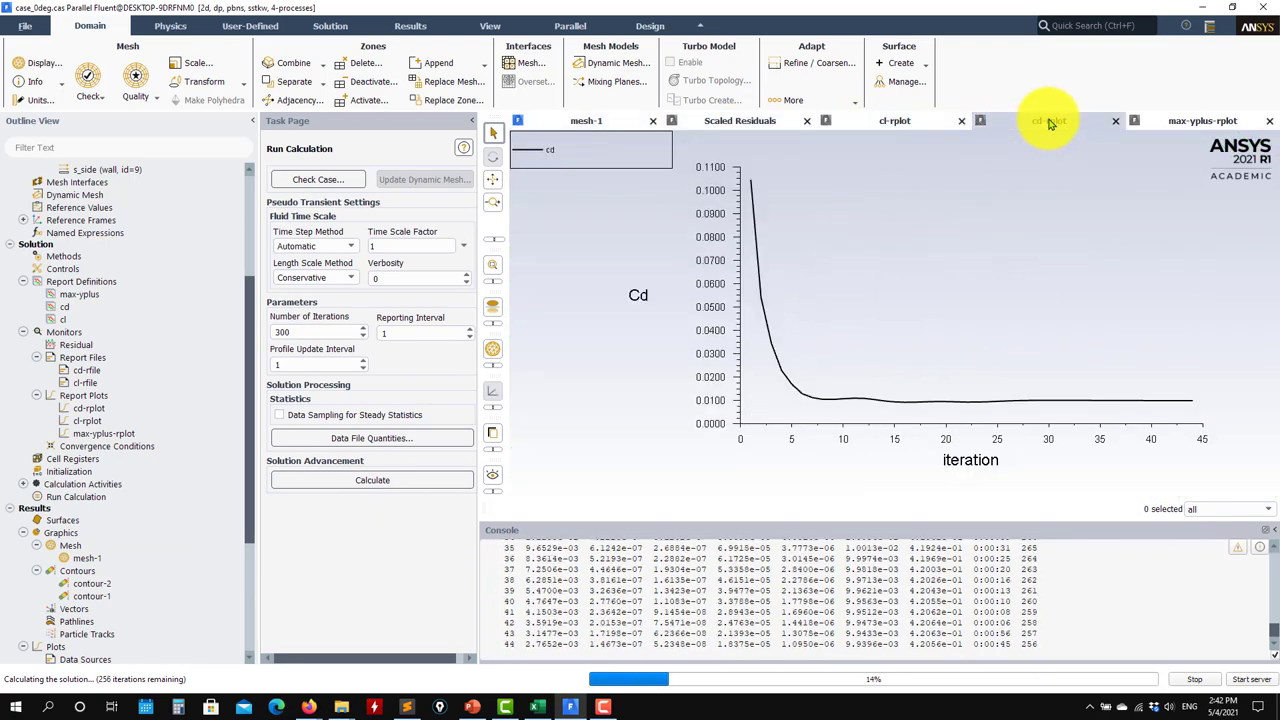
left_click(1178, 121)
left_click(1039, 121)
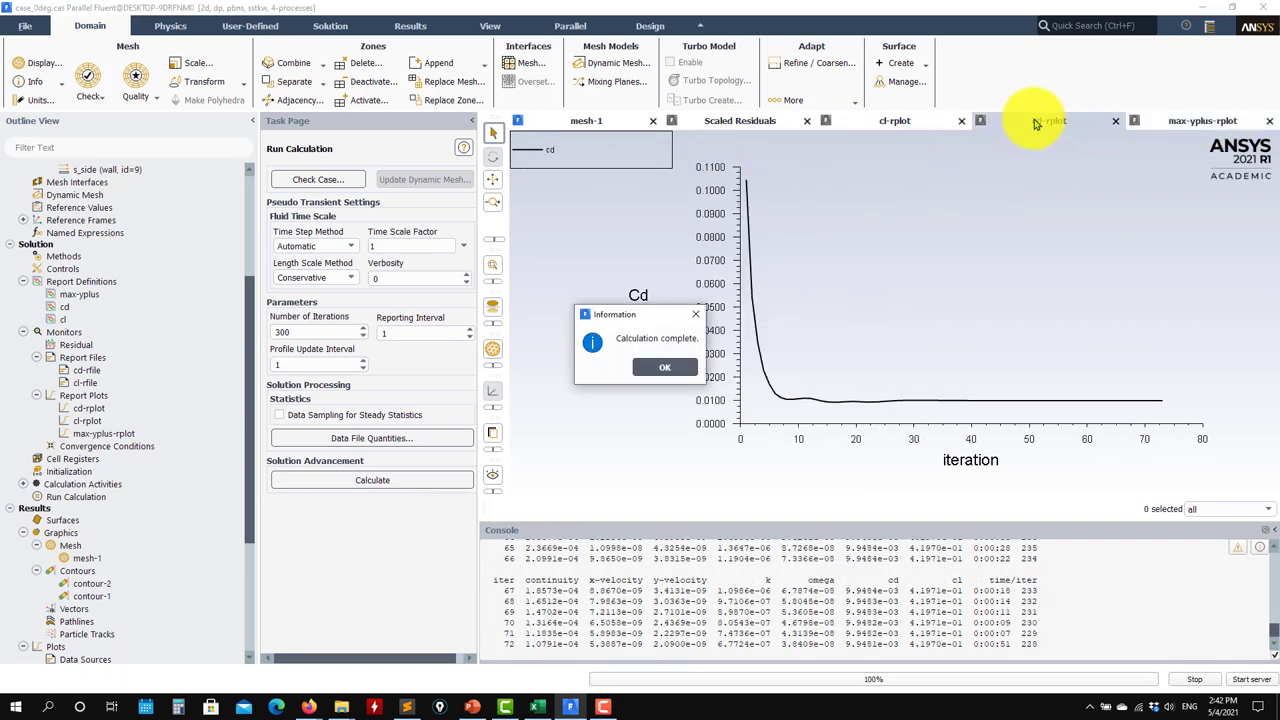
Acknowledge the finished calculation and review the max-yplus, cd and cl report plots
left_click(1215, 122)
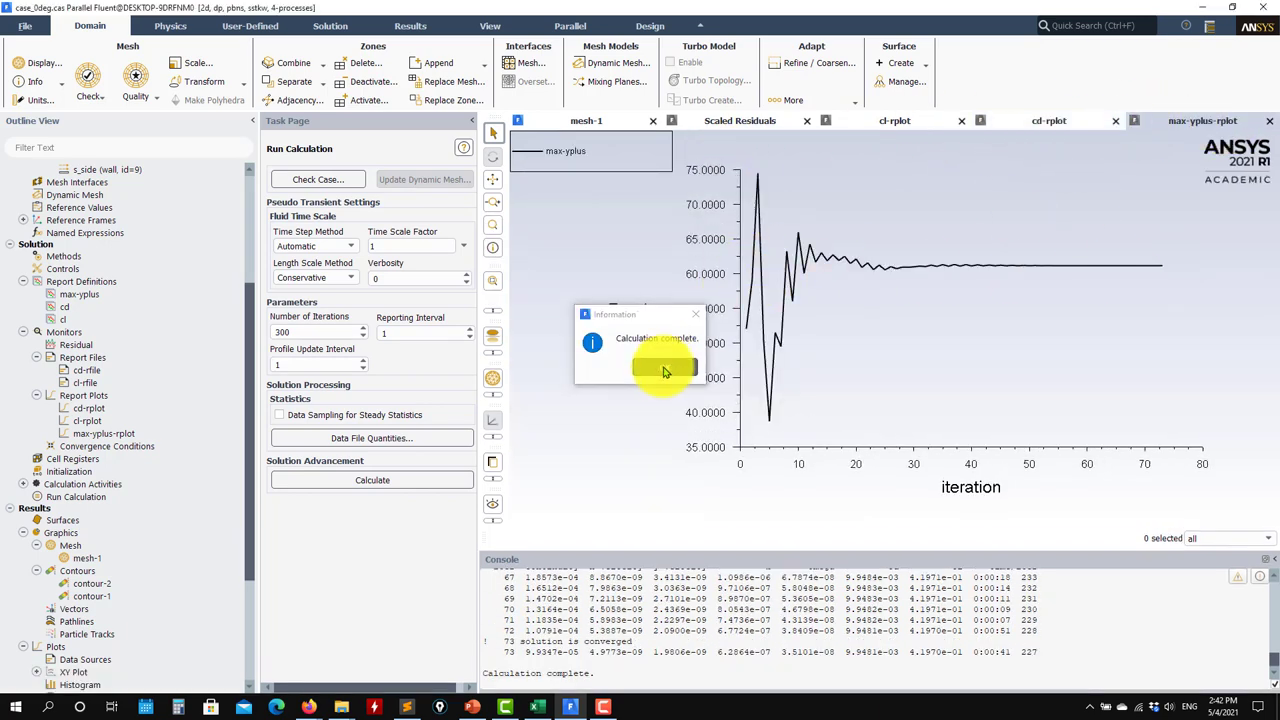
left_click(664, 371)
left_click(1050, 120)
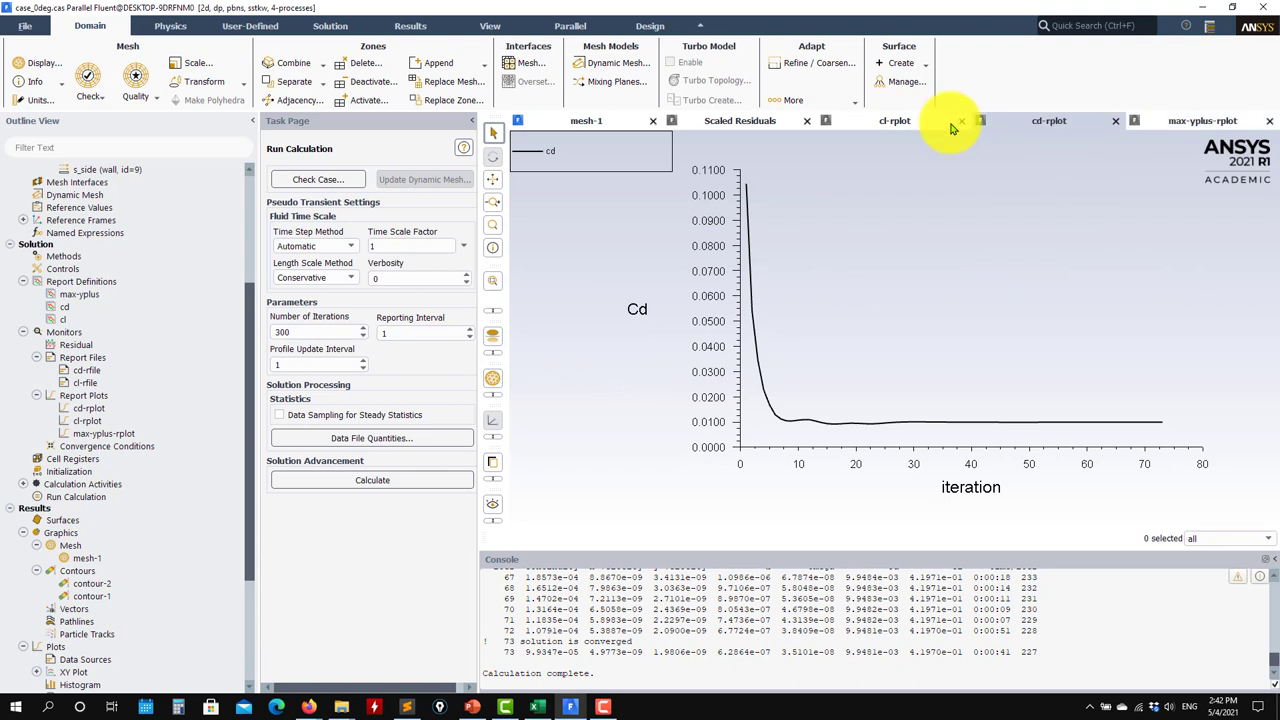
left_click(898, 125)
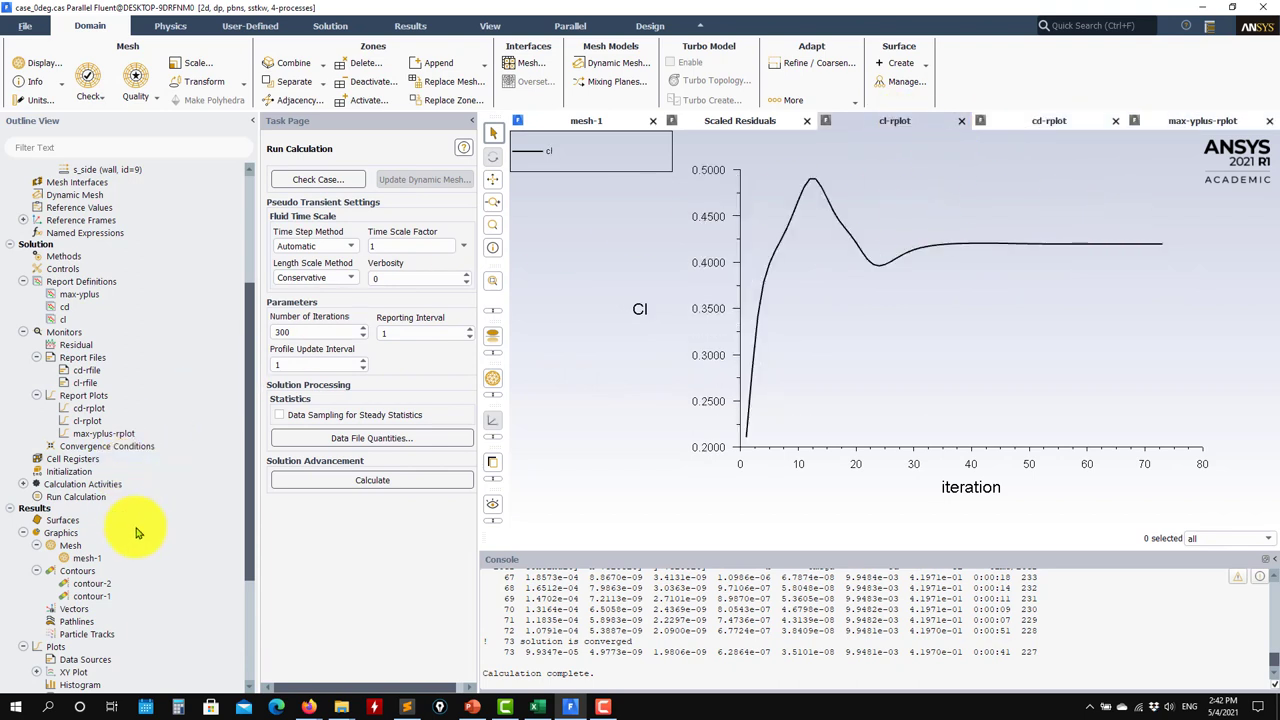
Compute the drag and lift coefficients from the cd and cl report definitions, leaving both definitions unchanged
double_click(72, 308)
left_click(289, 513)
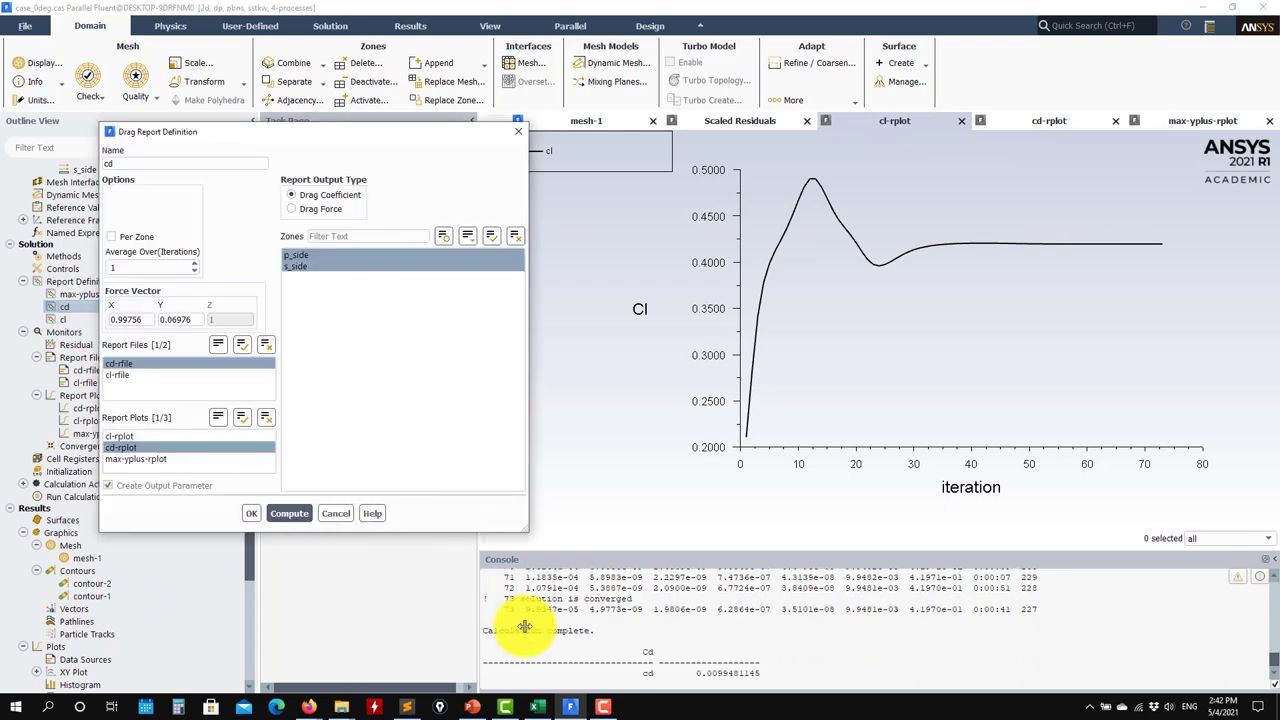
left_click_drag(760, 673, 675, 672)
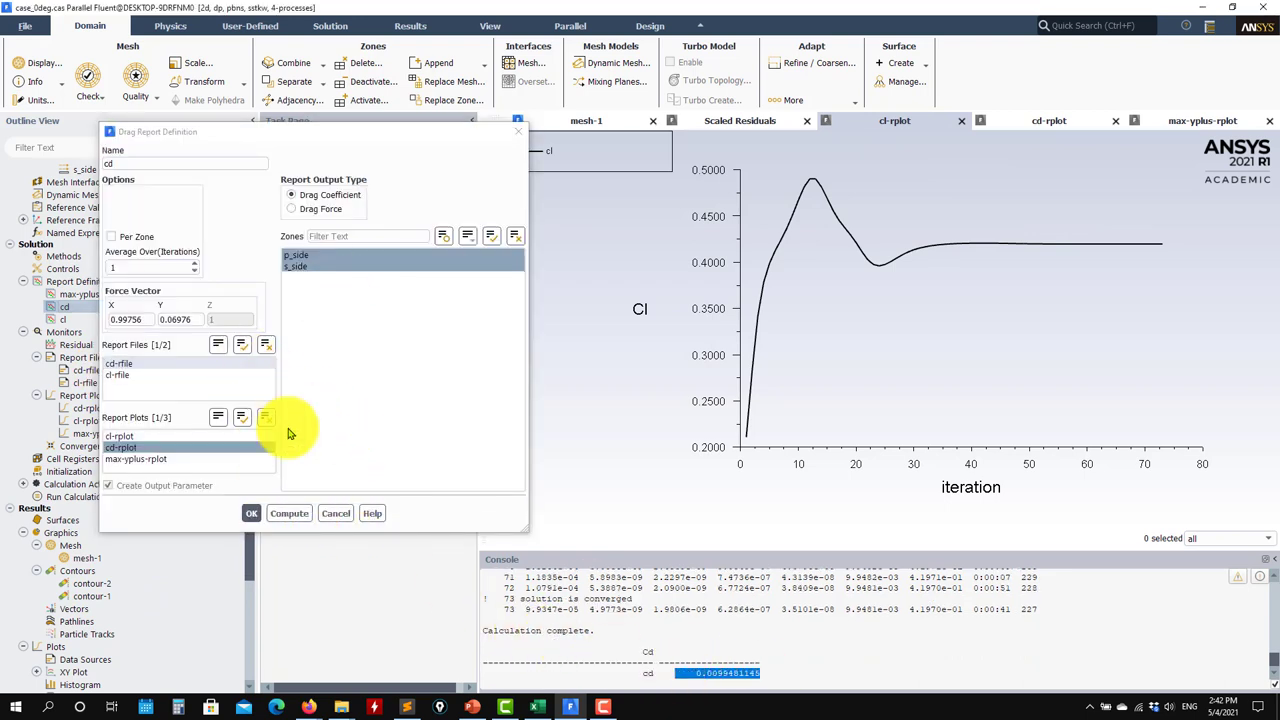
left_click(334, 512)
double_click(65, 319)
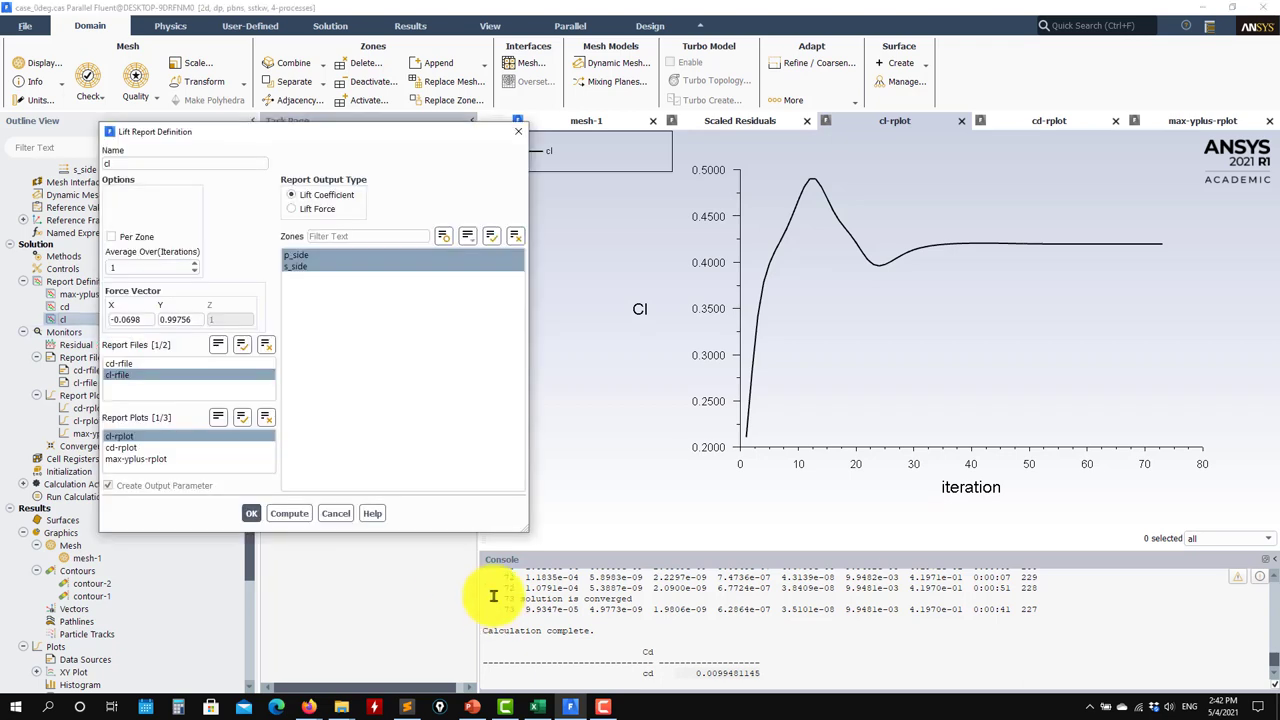
left_click(289, 513)
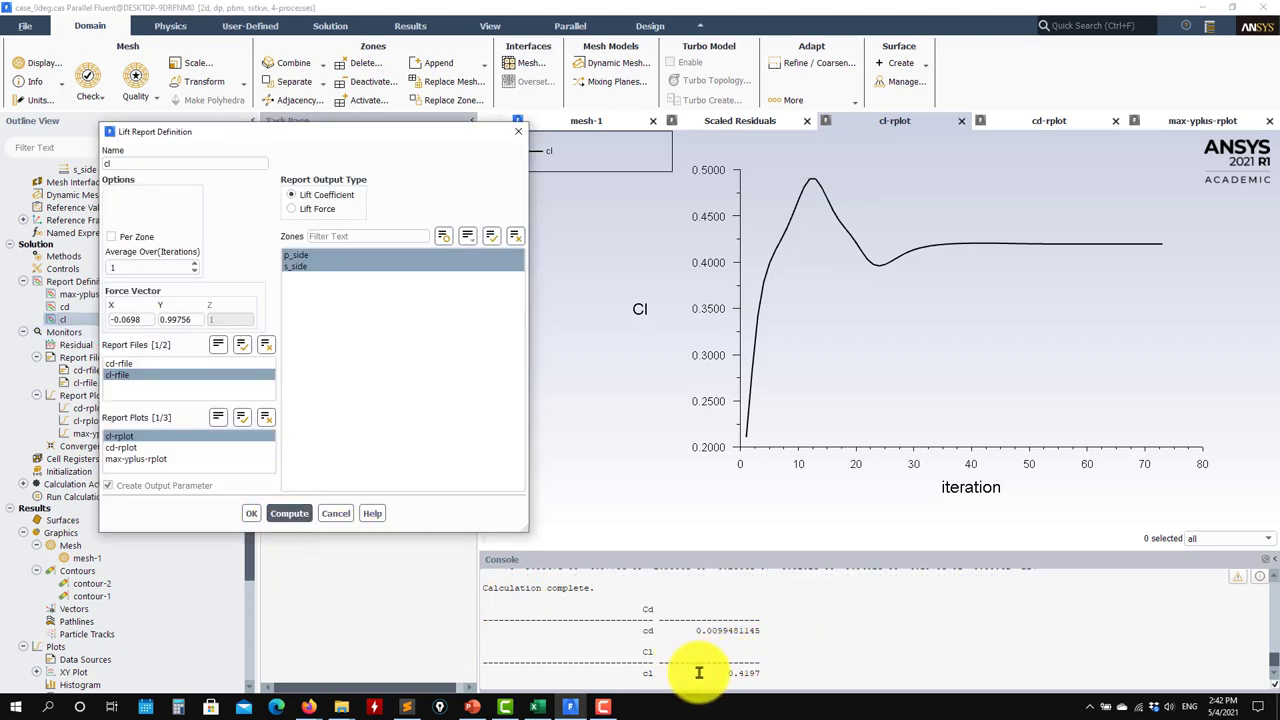
left_click_drag(694, 673, 814, 673)
left_click(334, 513)
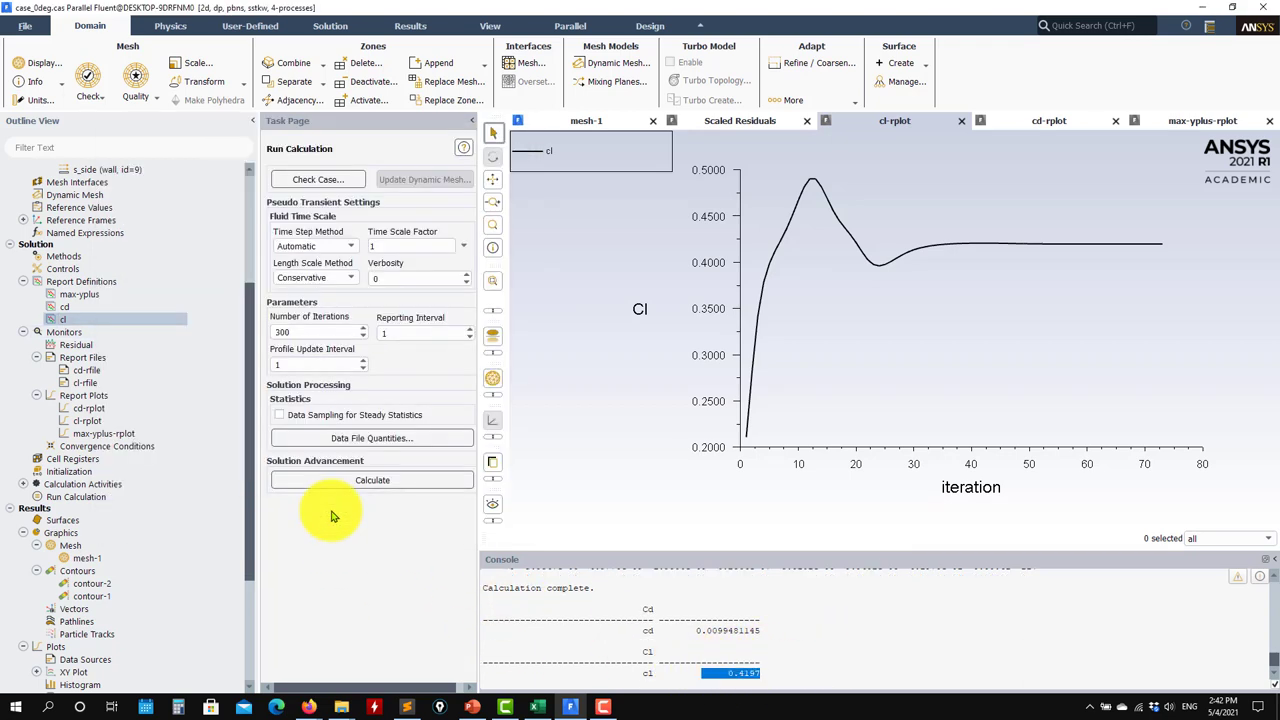
Display the static pressure contour-1 on the domain and examine the field around the airfoil
double_click(99, 598)
left_click(264, 535)
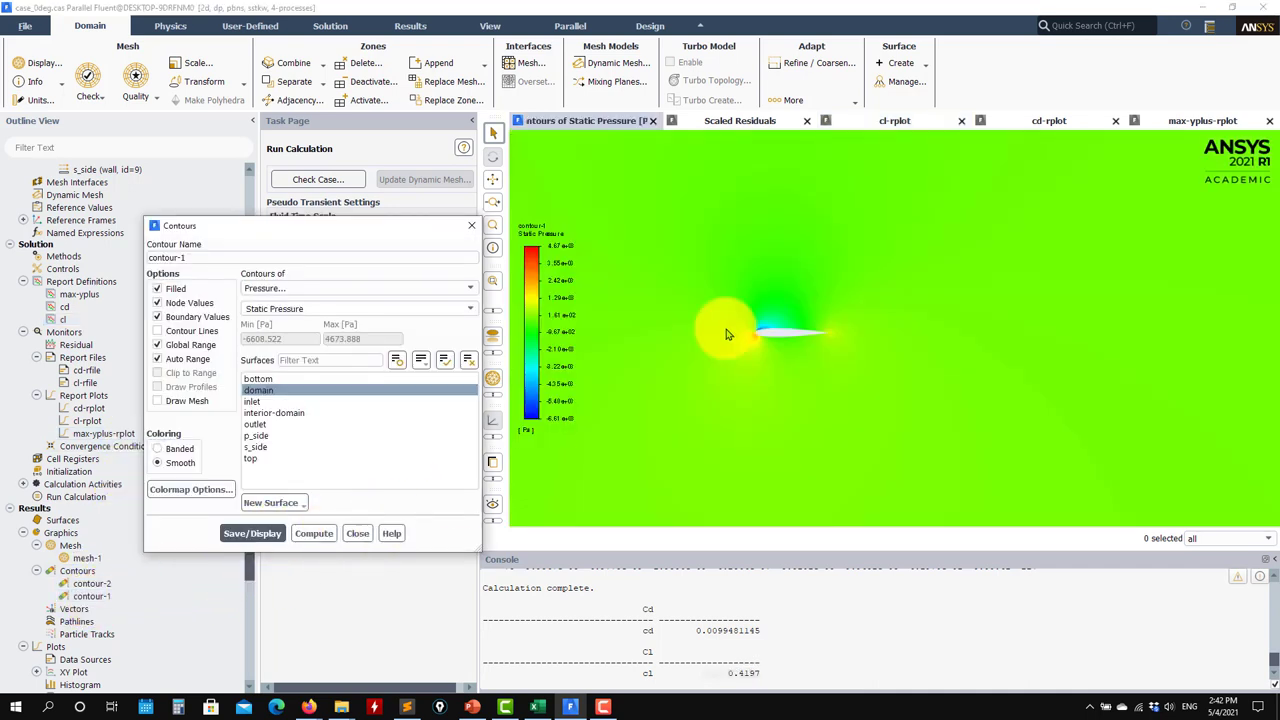
scroll(760, 352, "up", 5)
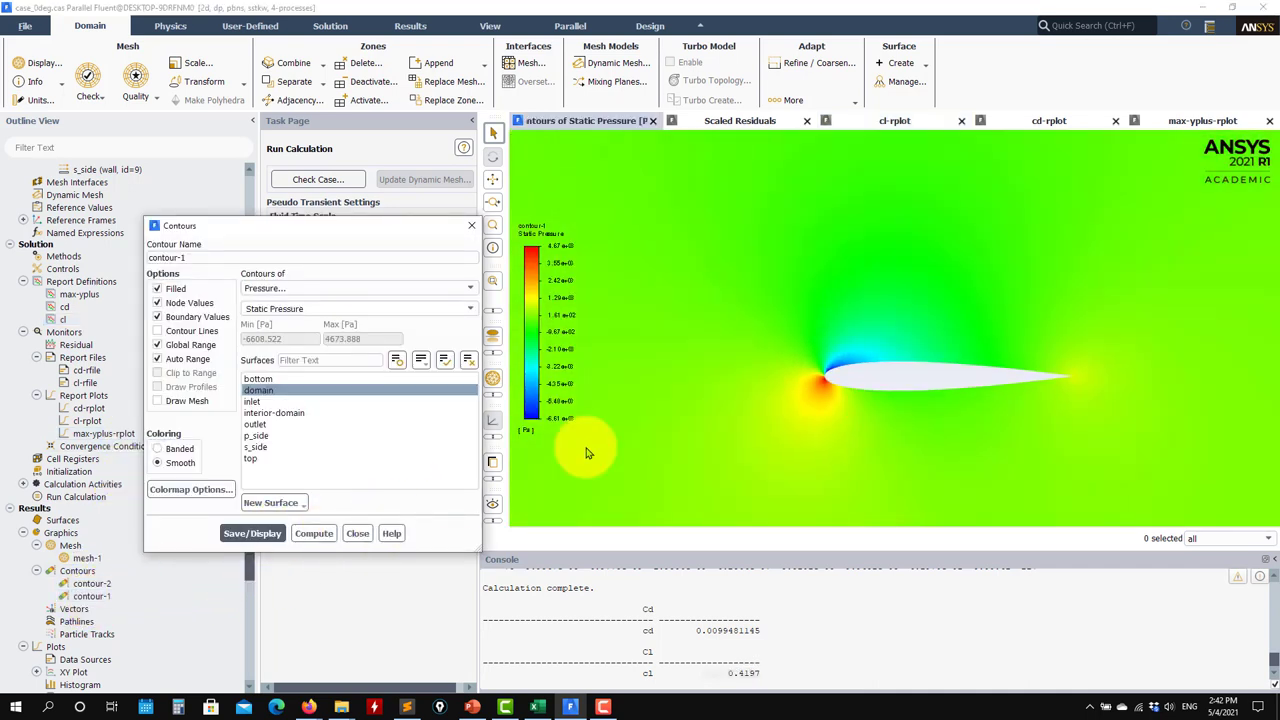
left_click(369, 541)
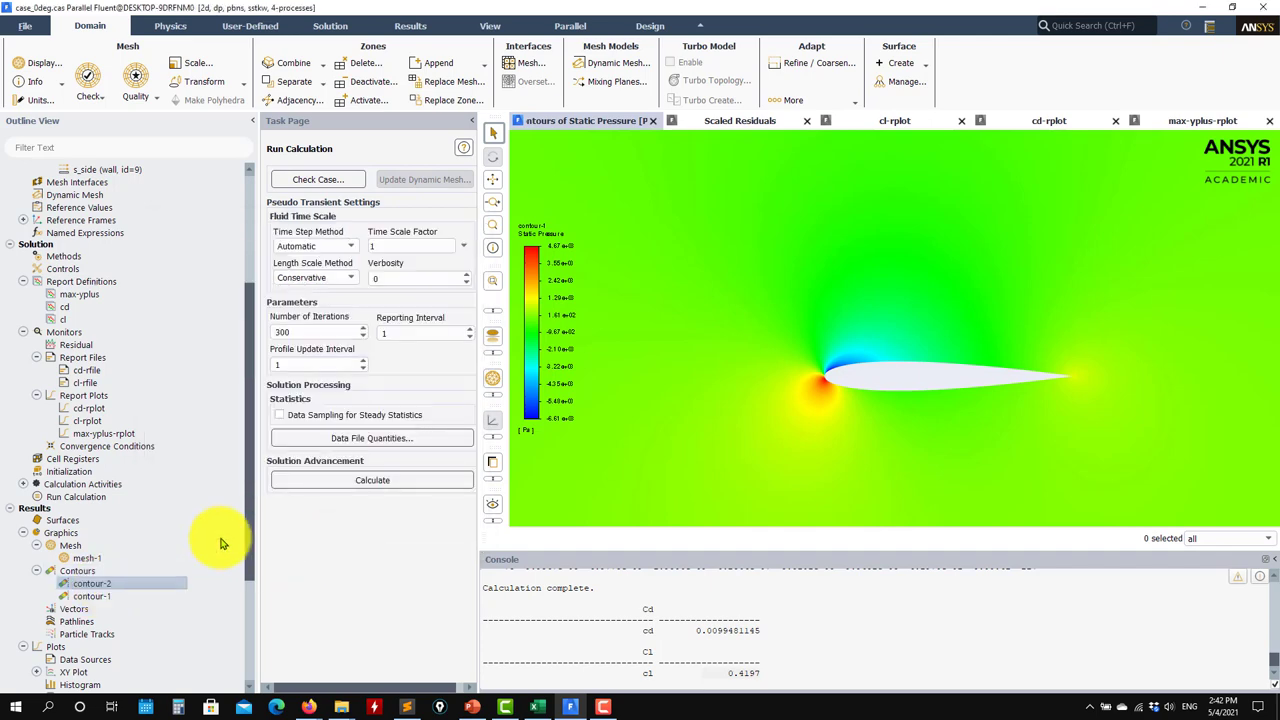
Display the velocity magnitude contour-2 and examine the flow near the airfoil and across the whole domain
left_click(256, 537)
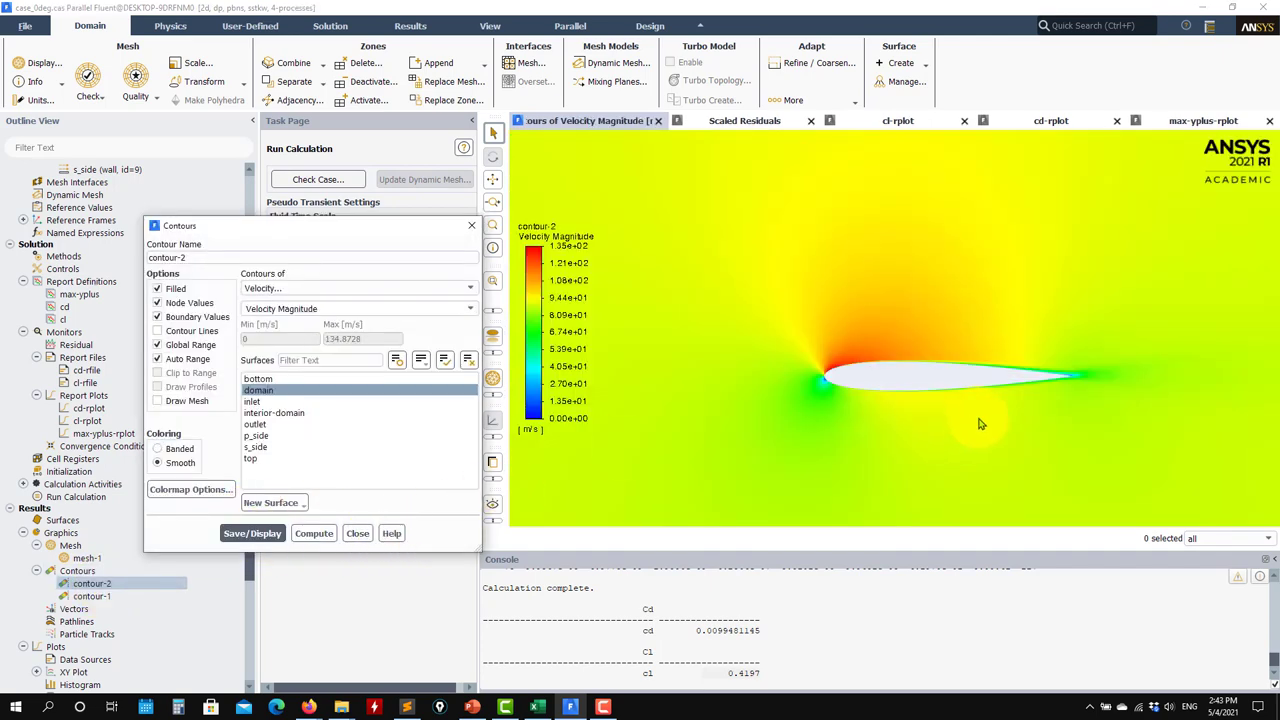
scroll(1014, 366, "up", 5)
scroll(1013, 444, "down", 2)
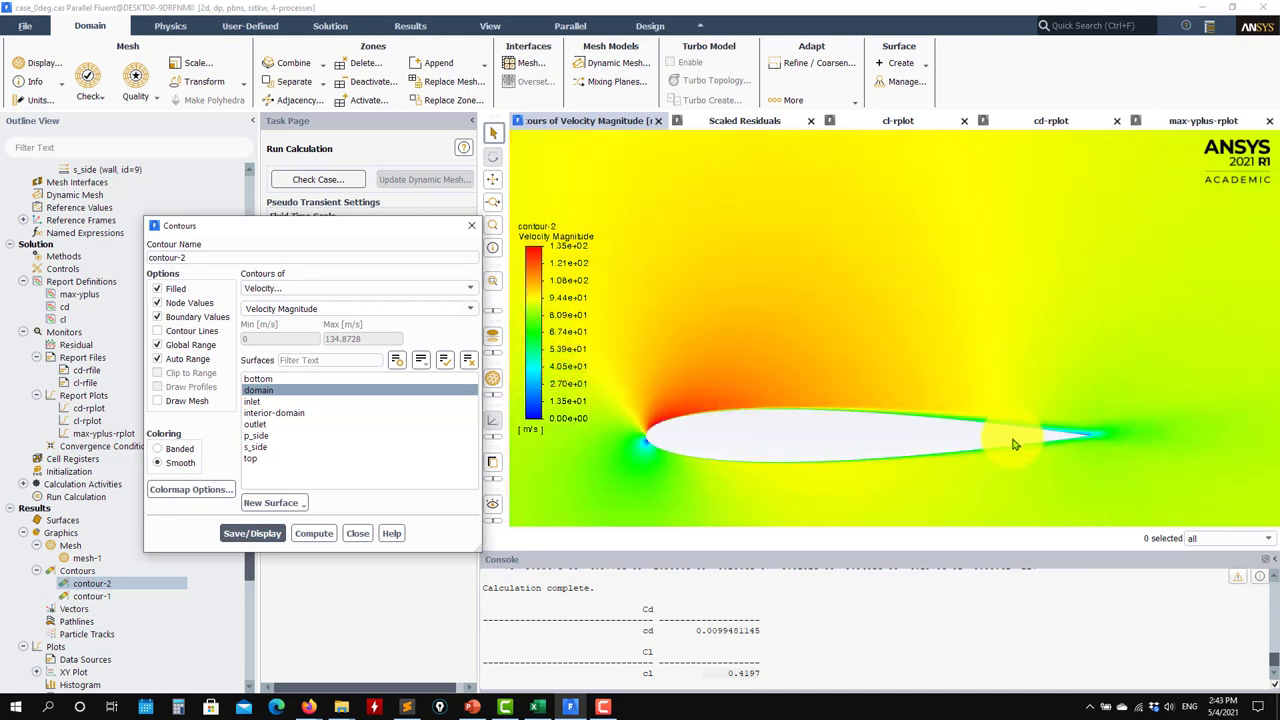
scroll(1013, 444, "down", 6)
scroll(1143, 466, "up", 3)
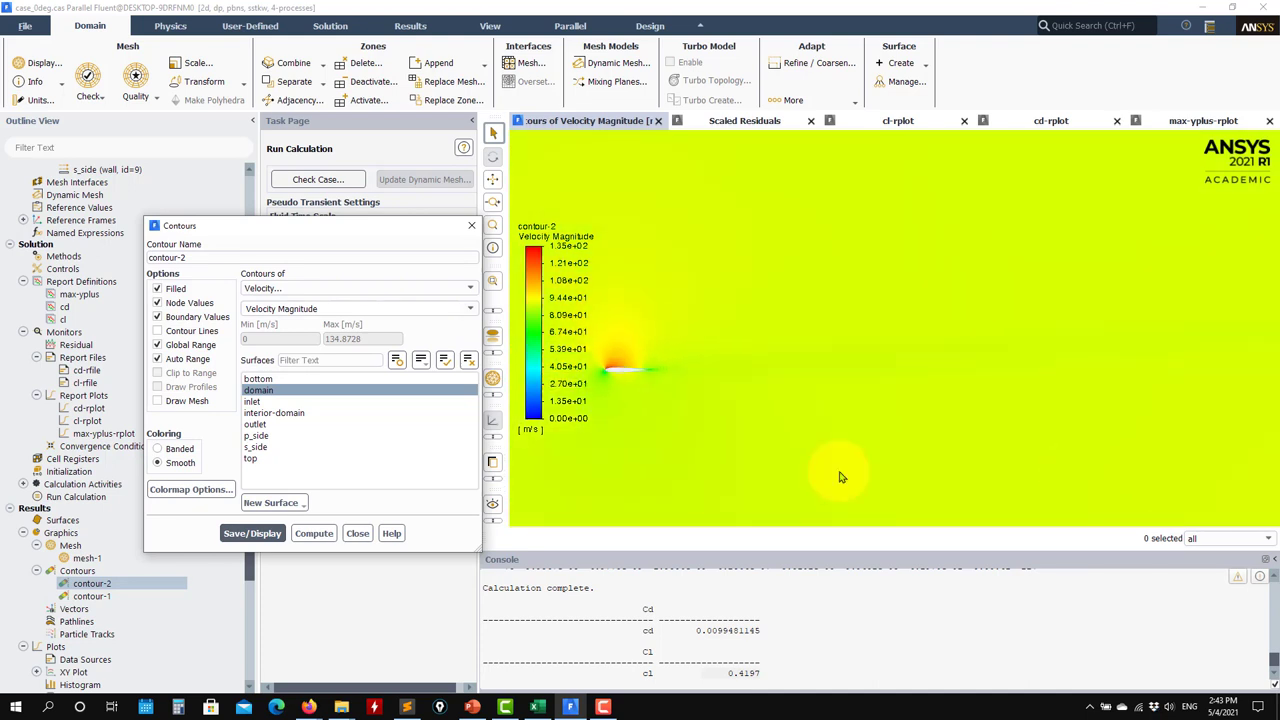
scroll(680, 463, "down", 3)
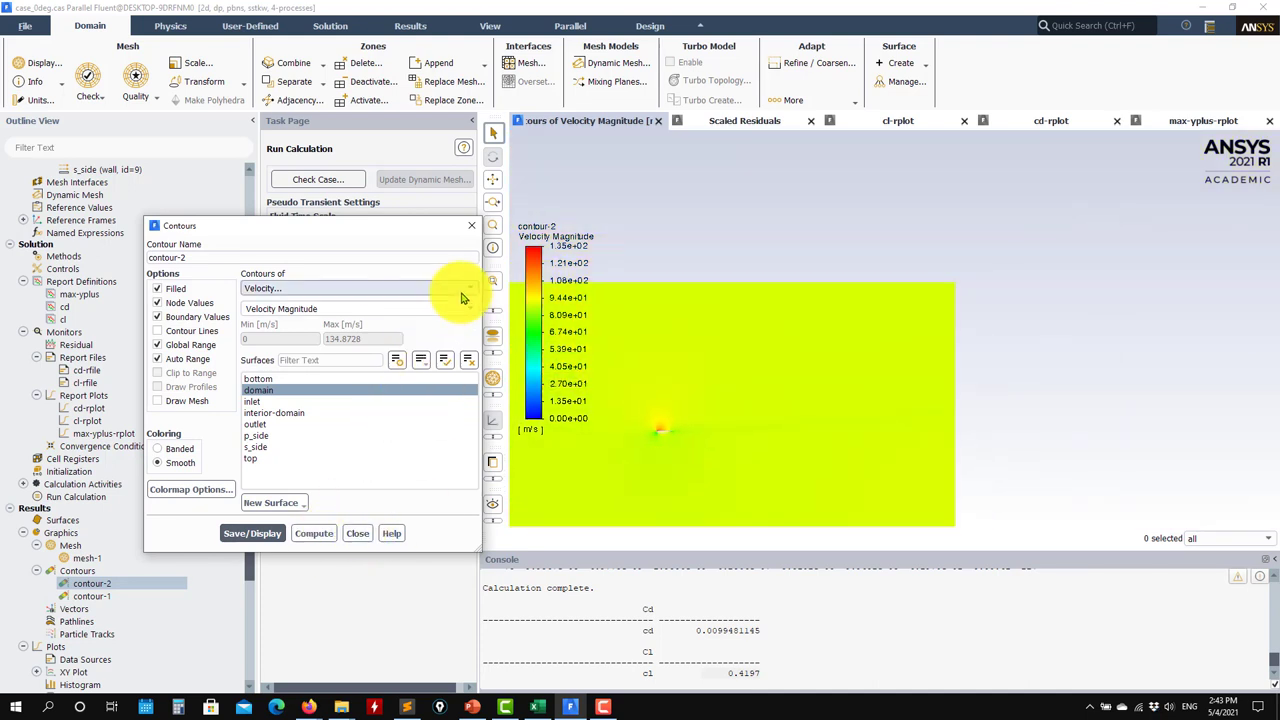
Switch contour-2 to the Turbulence category and display Turbulent Kinetic Energy (k) on the domain
left_click(463, 290)
left_click(320, 334)
left_click(256, 536)
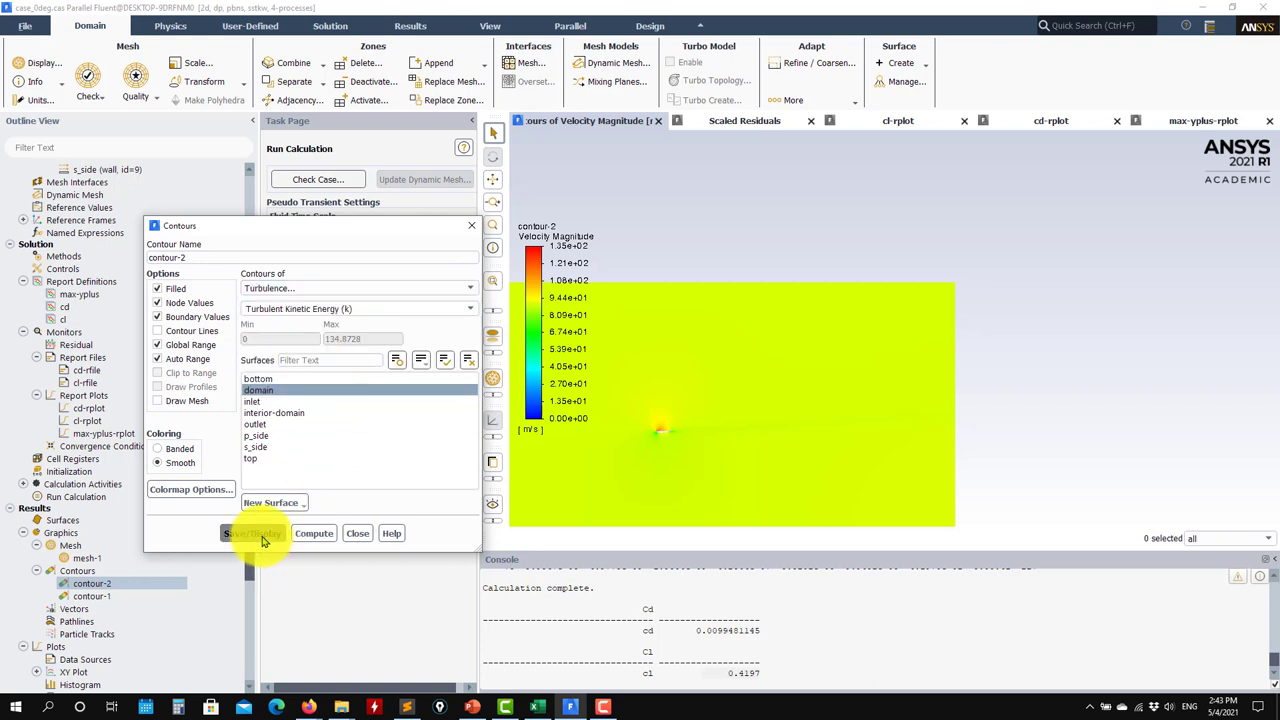
Change contour-2 to Turbulent Viscosity Ratio, then save and display it
left_click(466, 312)
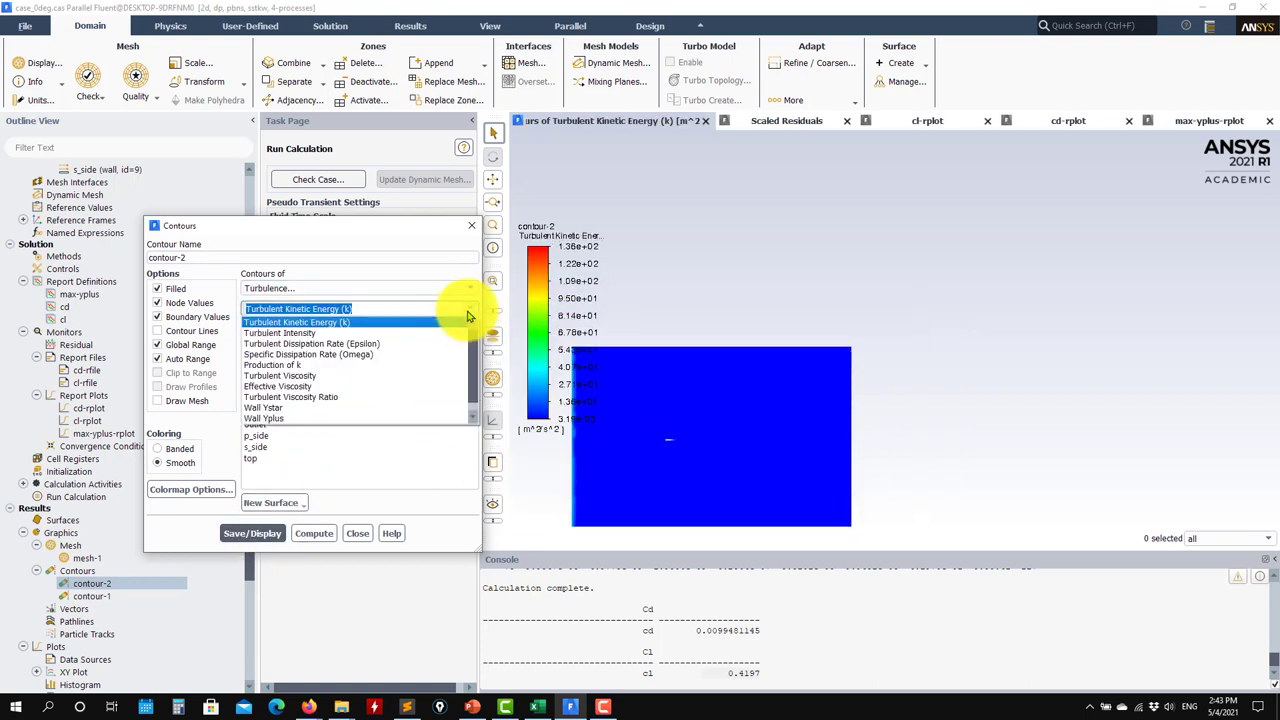
left_click(295, 397)
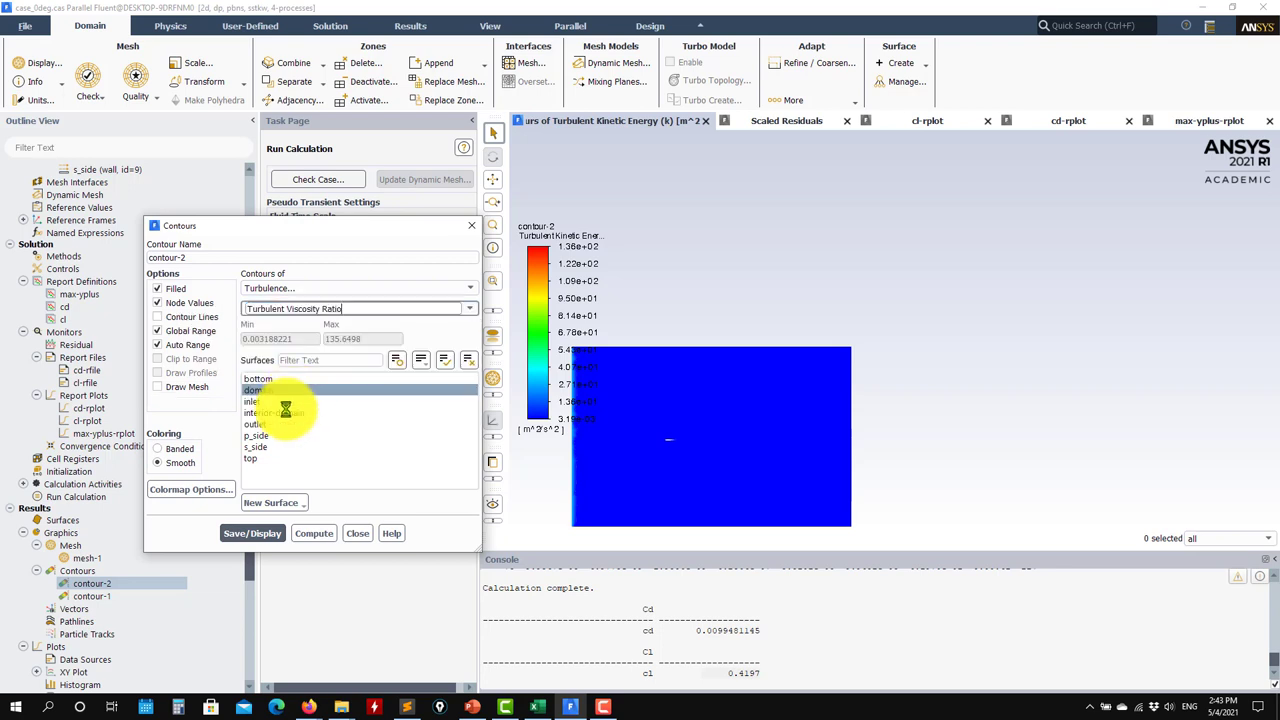
left_click(253, 520)
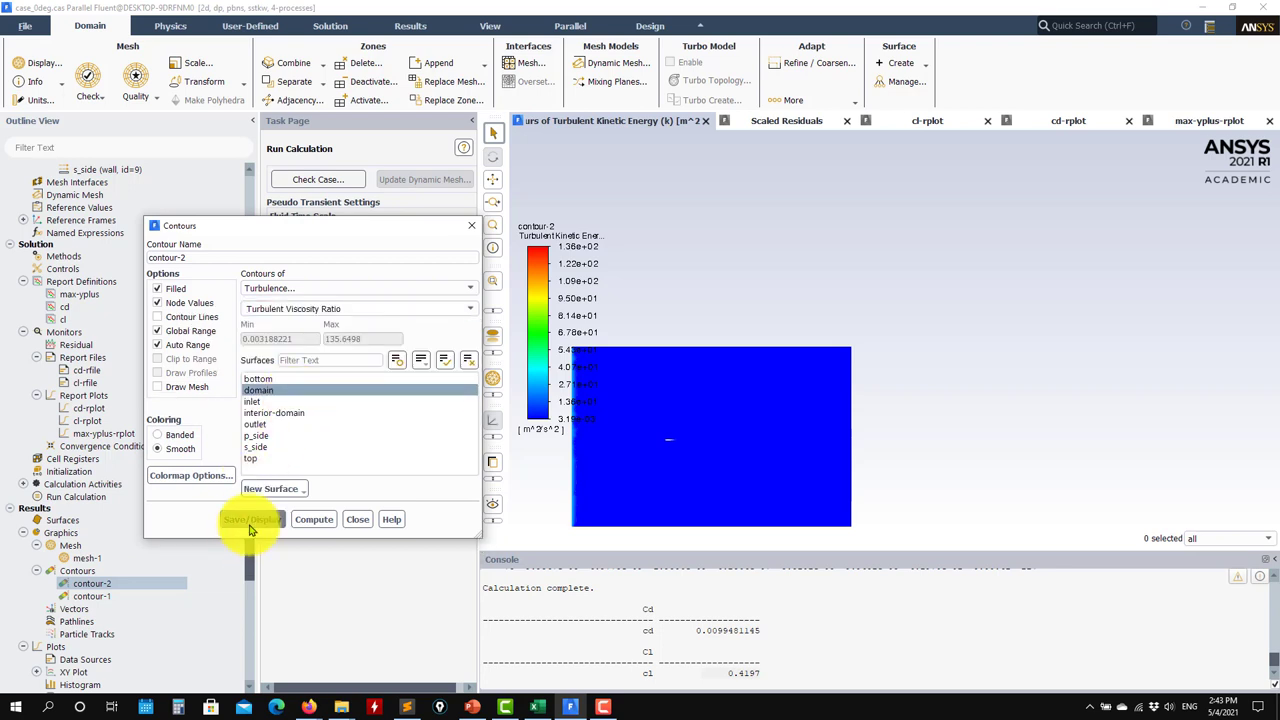
Disable Auto Range for contour-2, set the maximum to 10, and redisplay the turbulent viscosity ratio
left_click(189, 347)
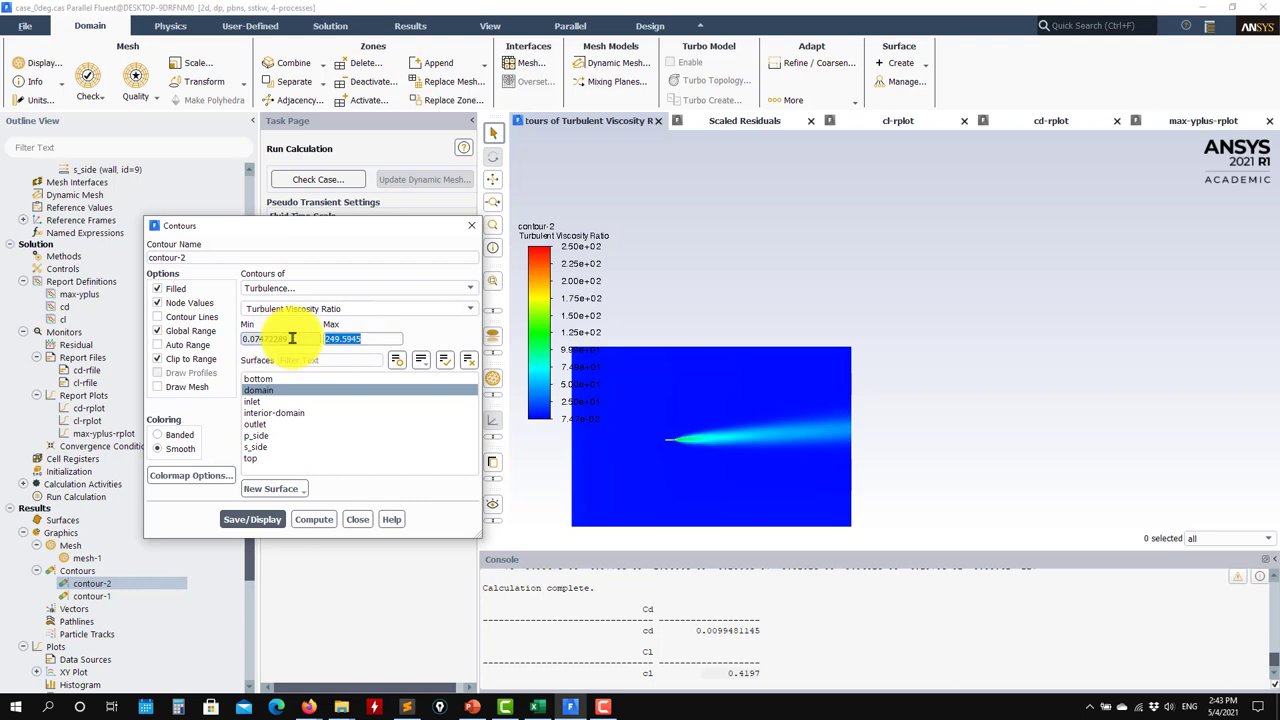
type("10")
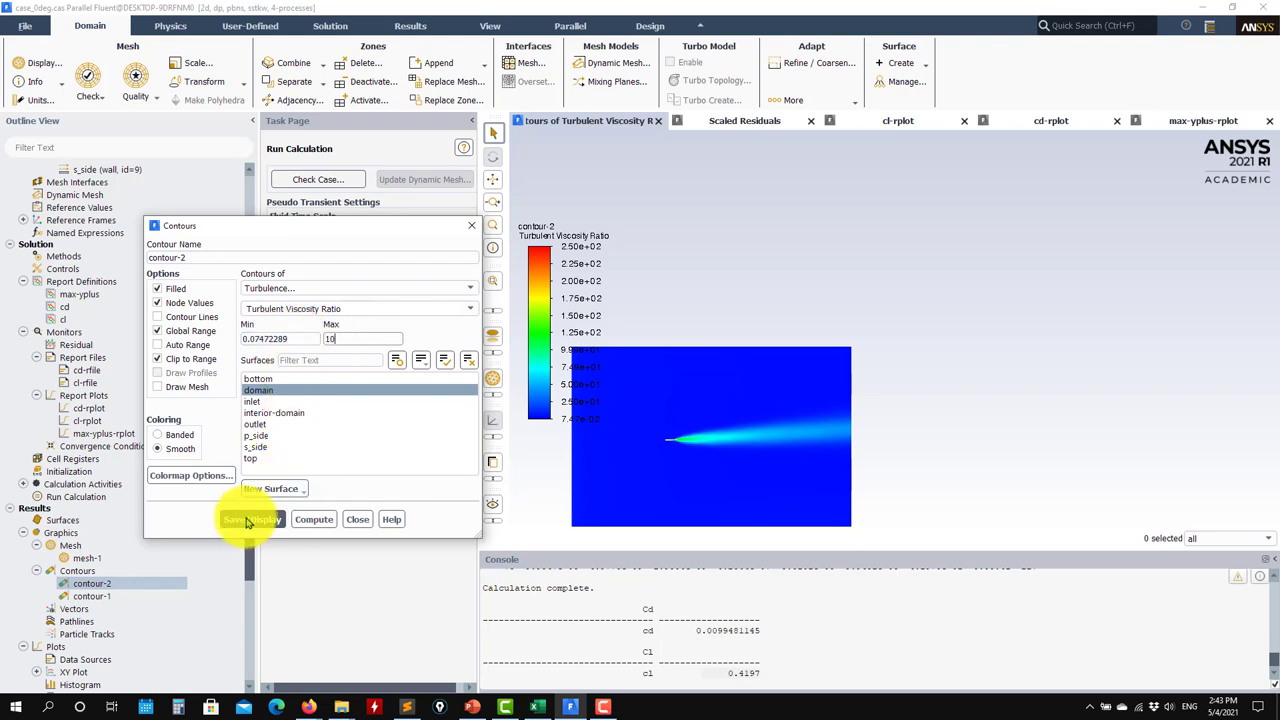
left_click(255, 519)
scroll(719, 445, "down", 2)
left_click_drag(719, 445, 633, 285)
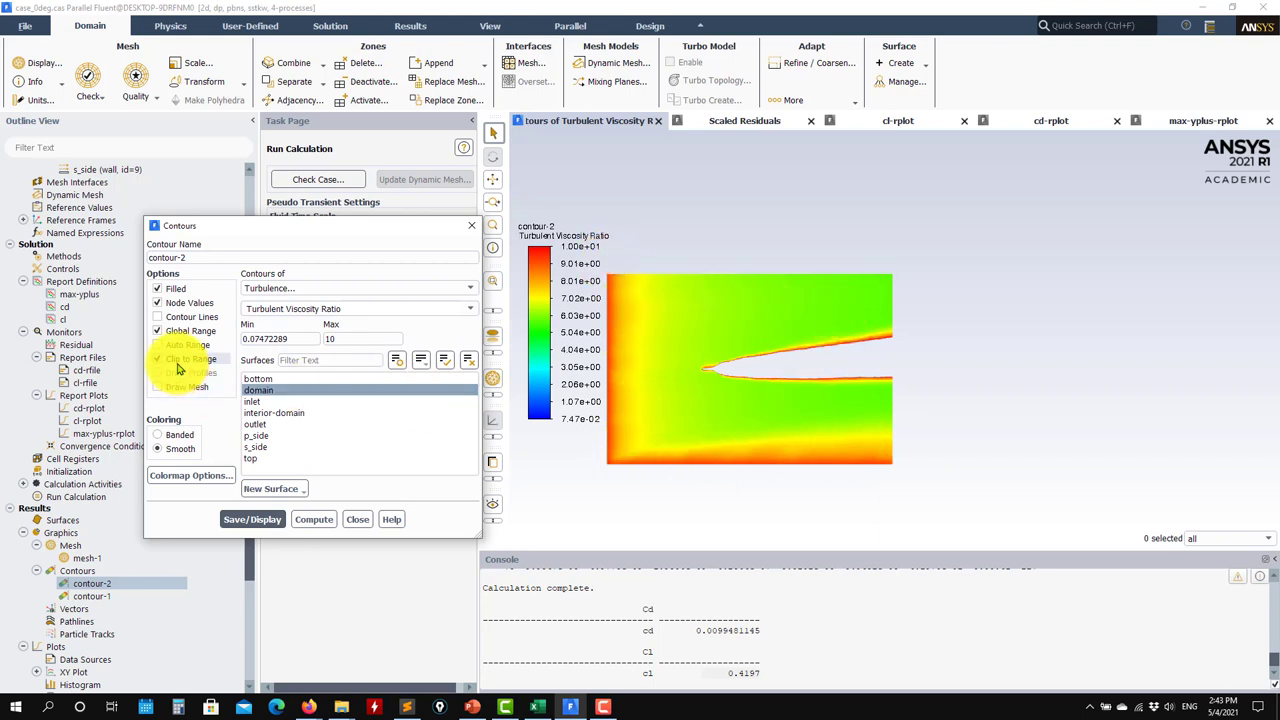
Turn off Clip to Range for contour-2, redisplay it, and close the contour settings after examining the domain
left_click(254, 519)
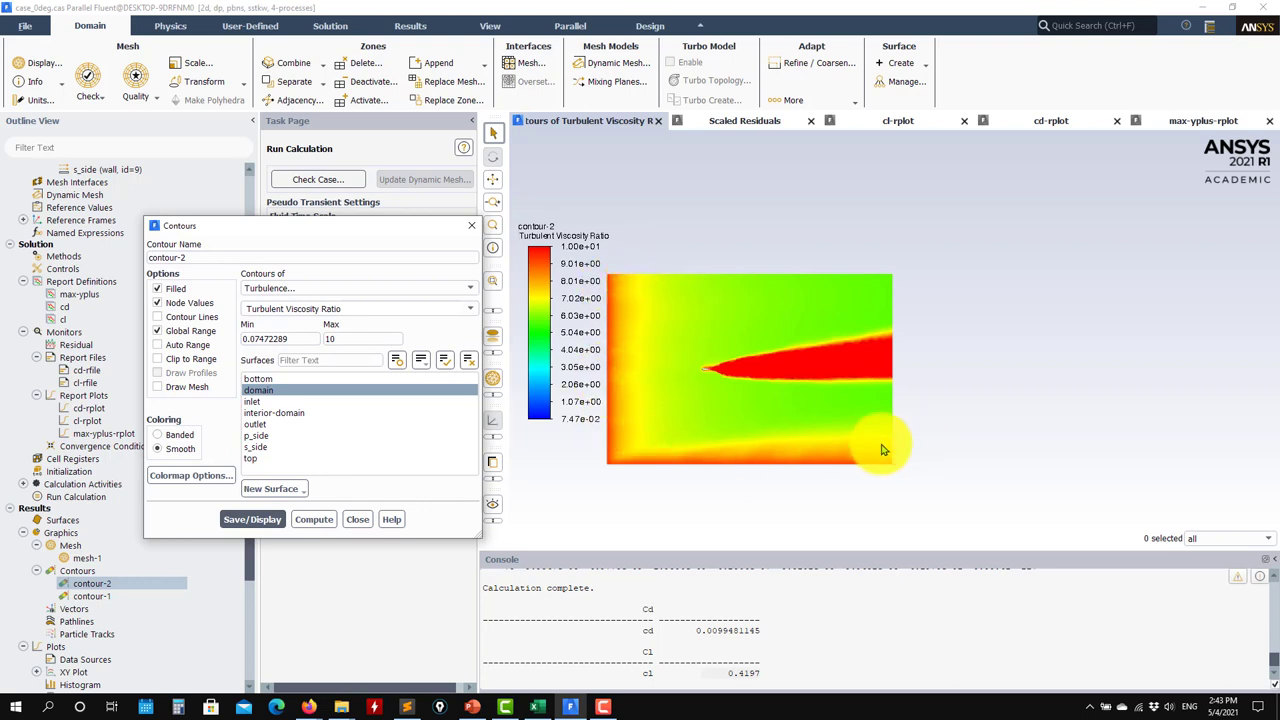
scroll(700, 430, "up", 2)
scroll(677, 471, "down", 3)
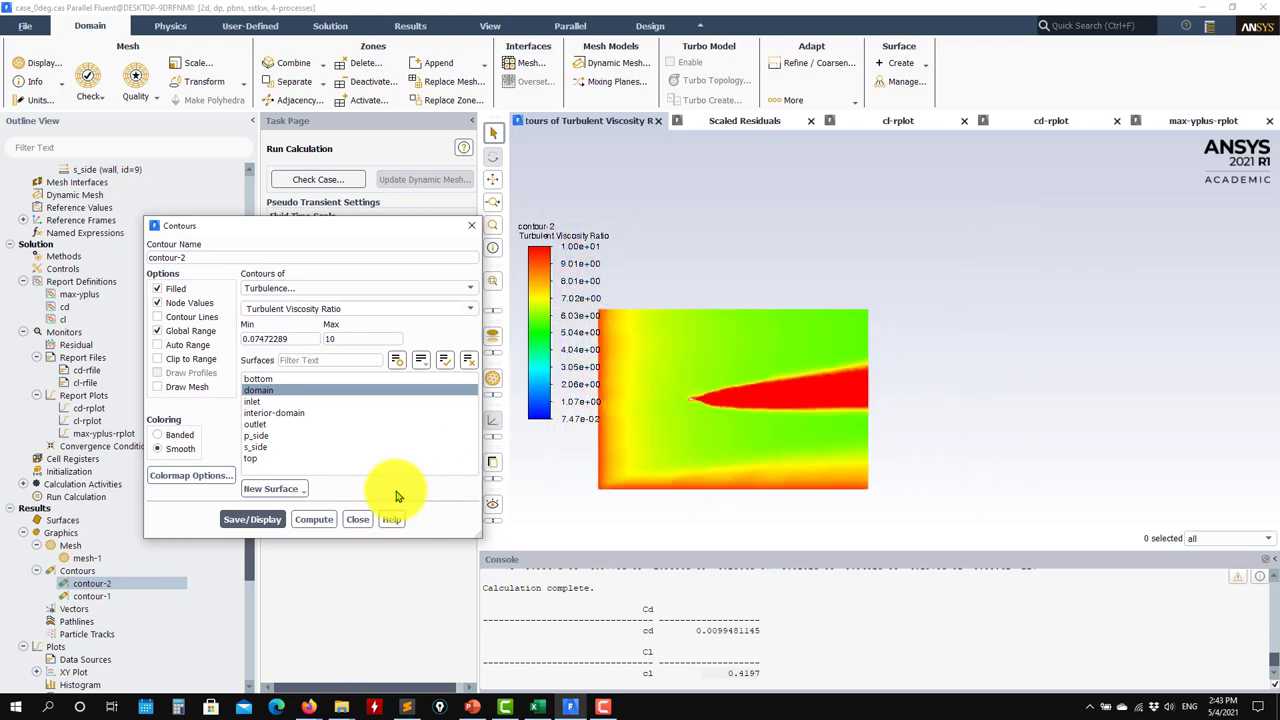
left_click(355, 519)
For the main velocity inlet, set the turbulent intensity to 2 % and the turbulent viscosity ratio to 2, and apply
scroll(94, 442, "up", 5)
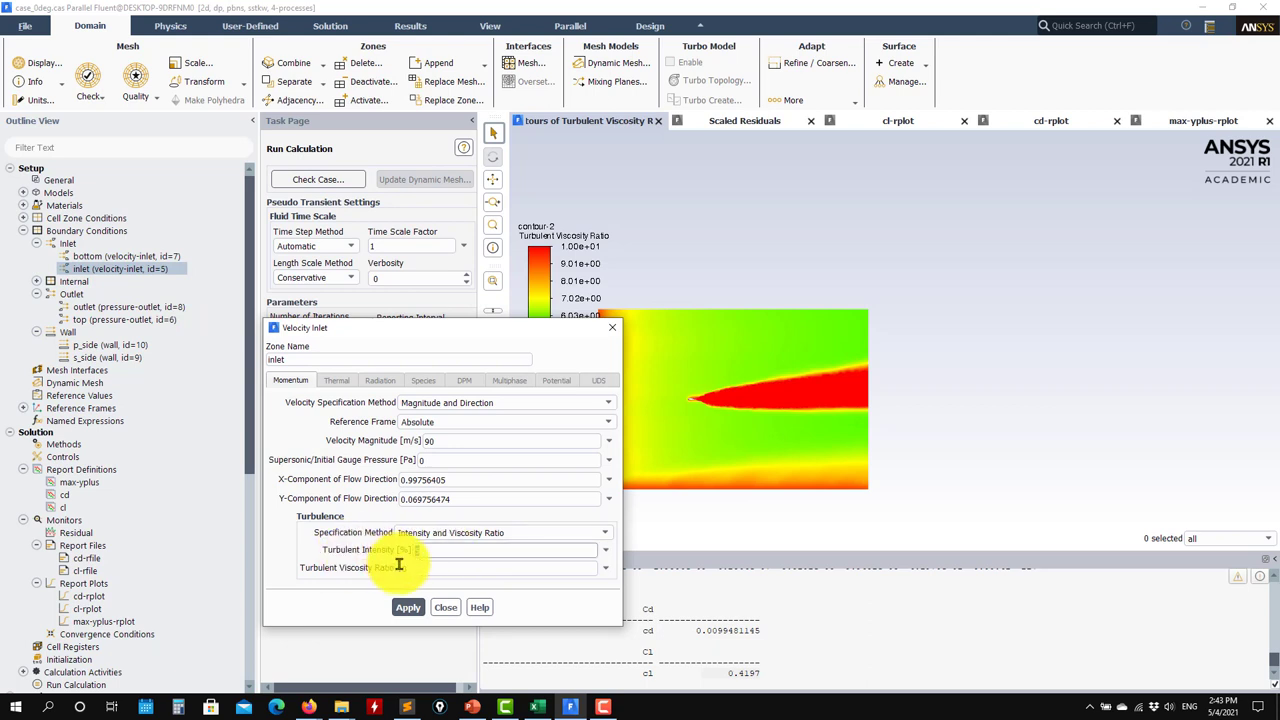
double_click(431, 570)
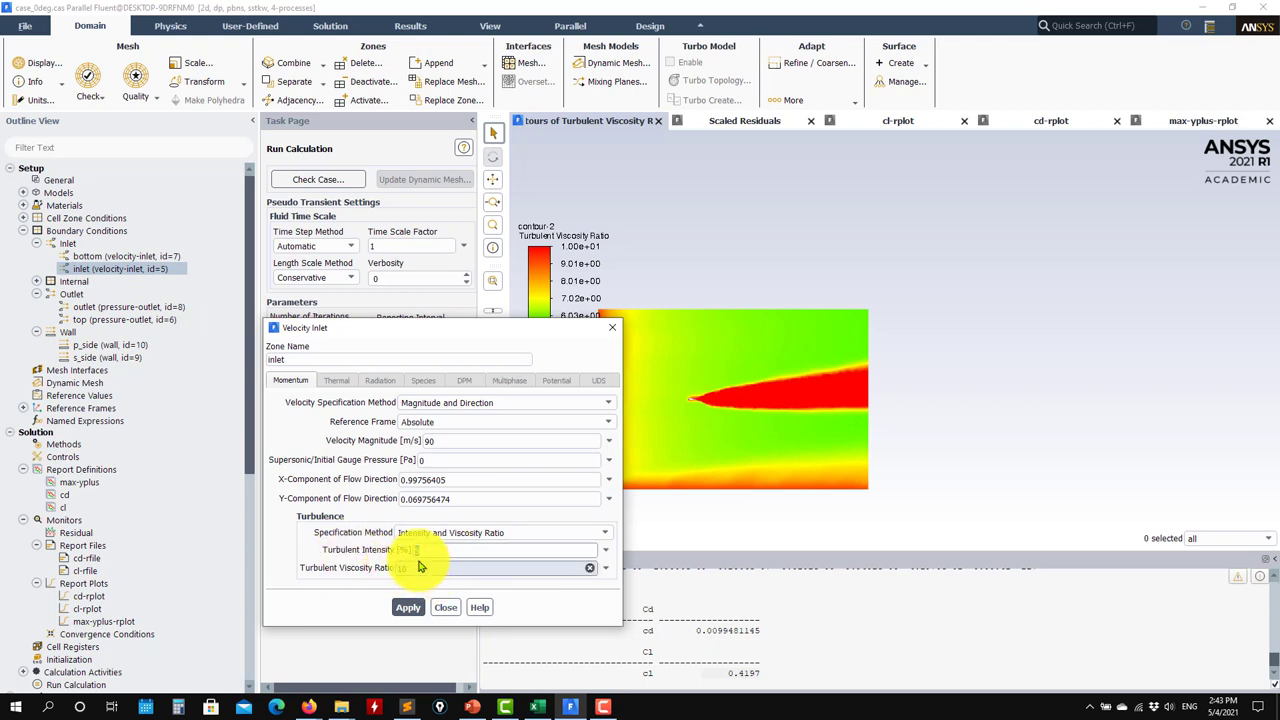
left_click(408, 607)
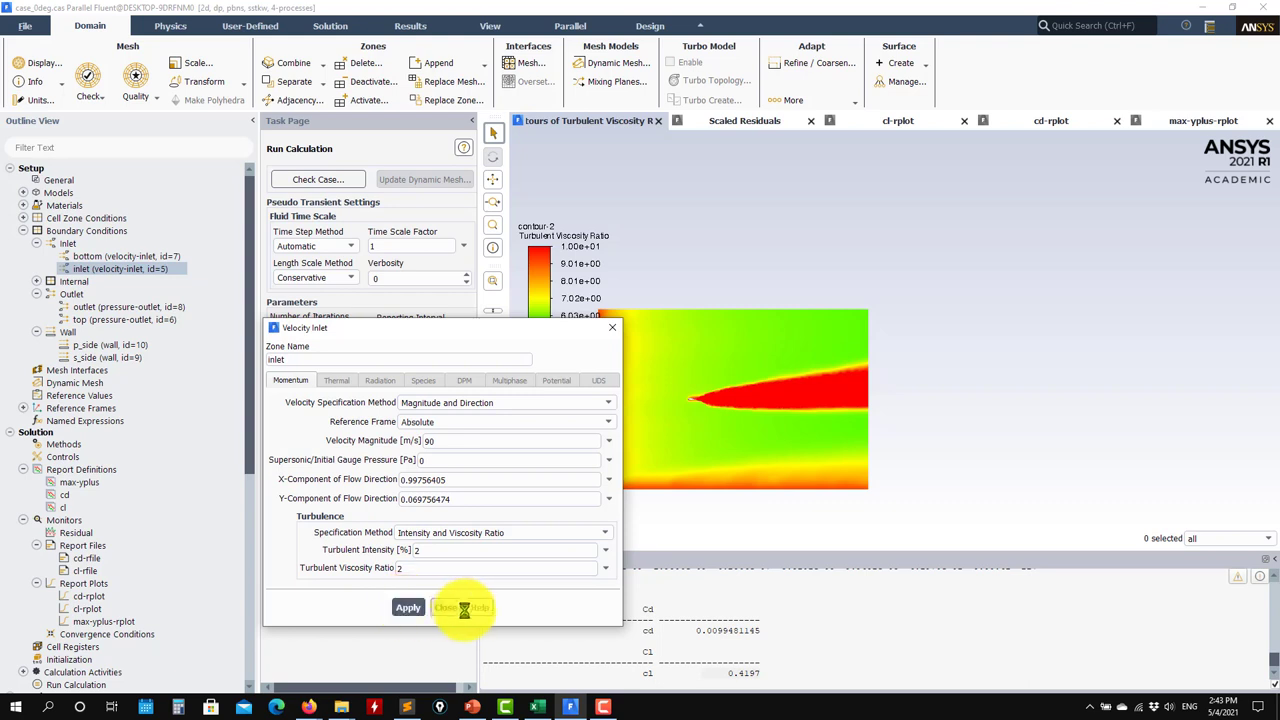
left_click(445, 607)
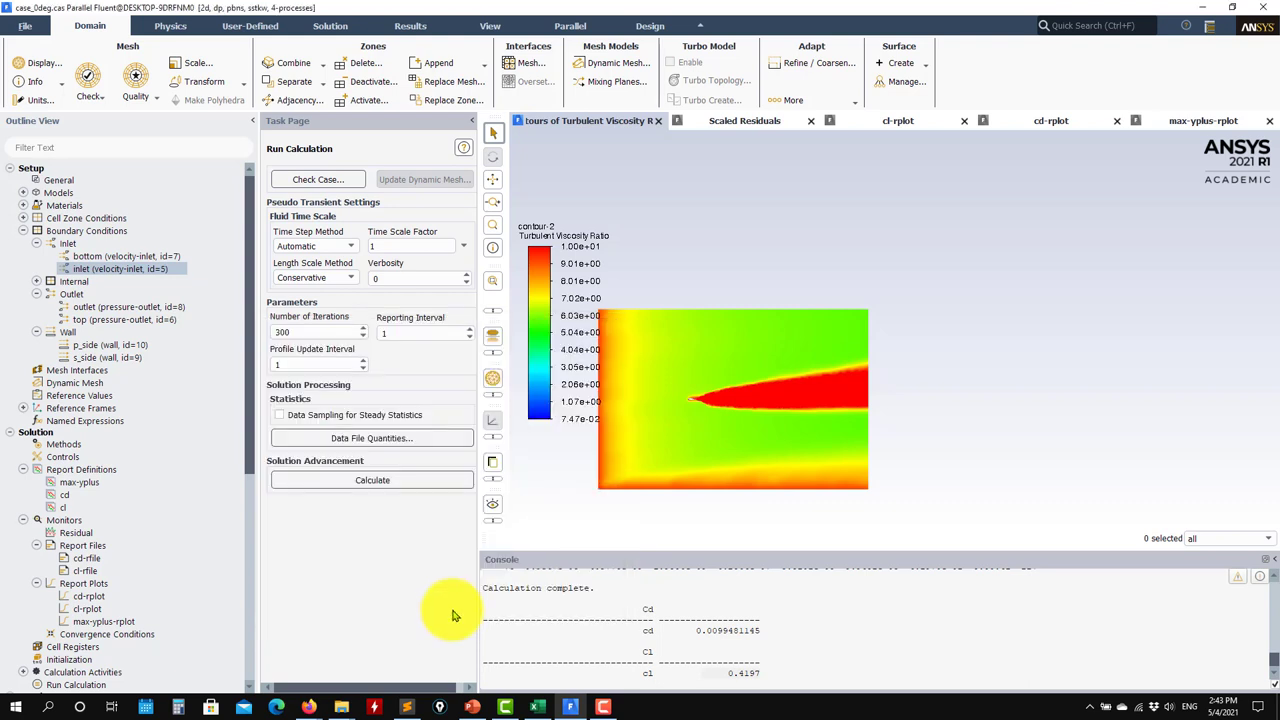
Update the bottom velocity inlet's turbulent intensity and viscosity ratio to match the main inlet, and apply
double_click(443, 550)
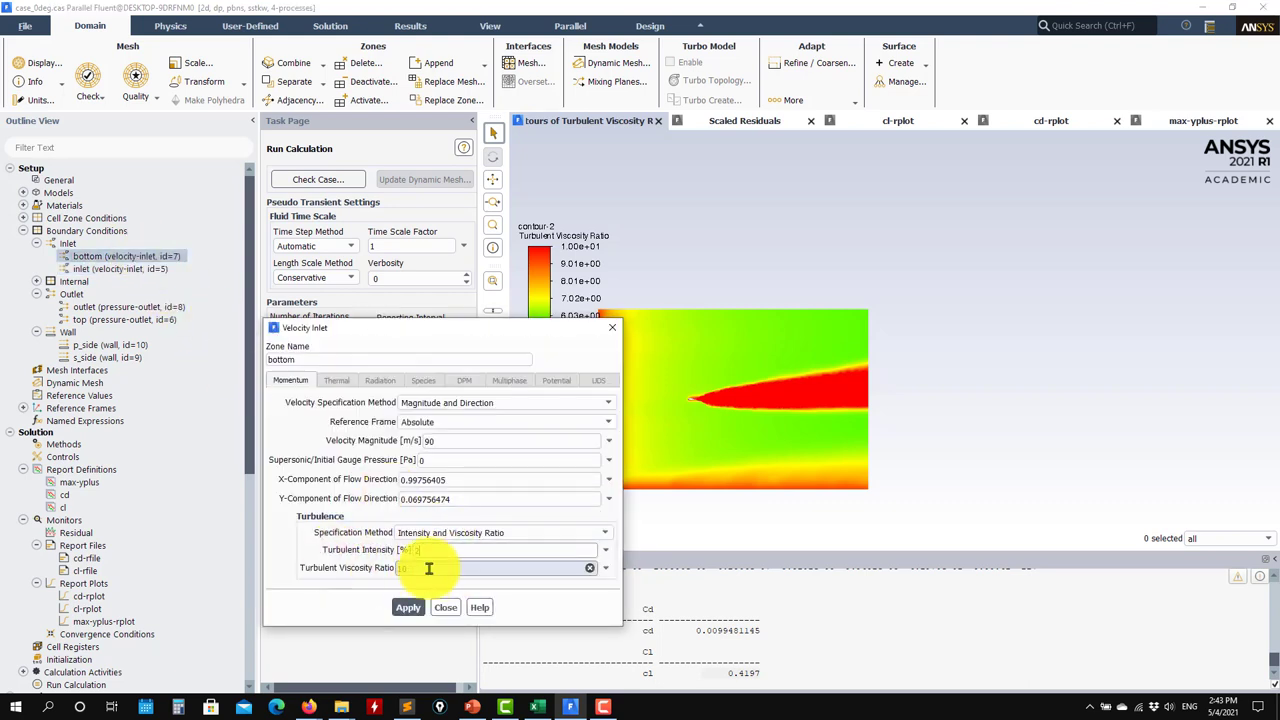
left_click(408, 607)
left_click(445, 607)
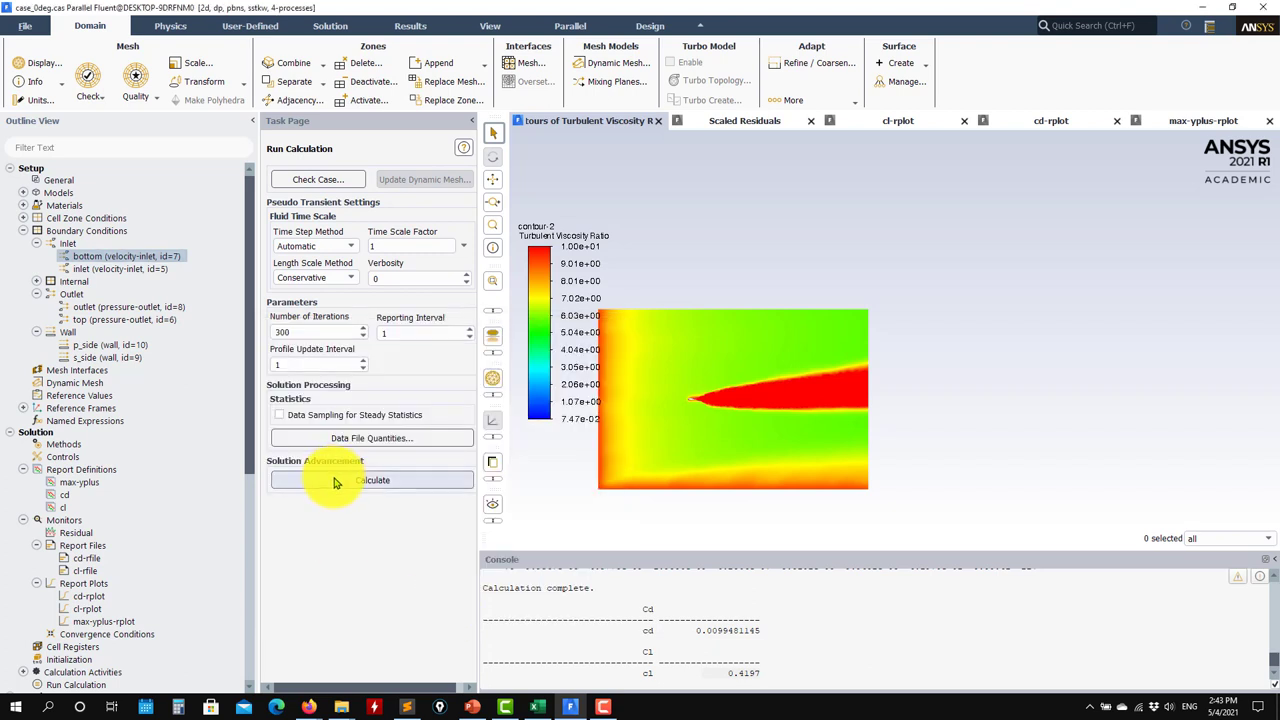
Continue the calculation from the existing solution with the changed inlet turbulence settings
left_click(336, 482)
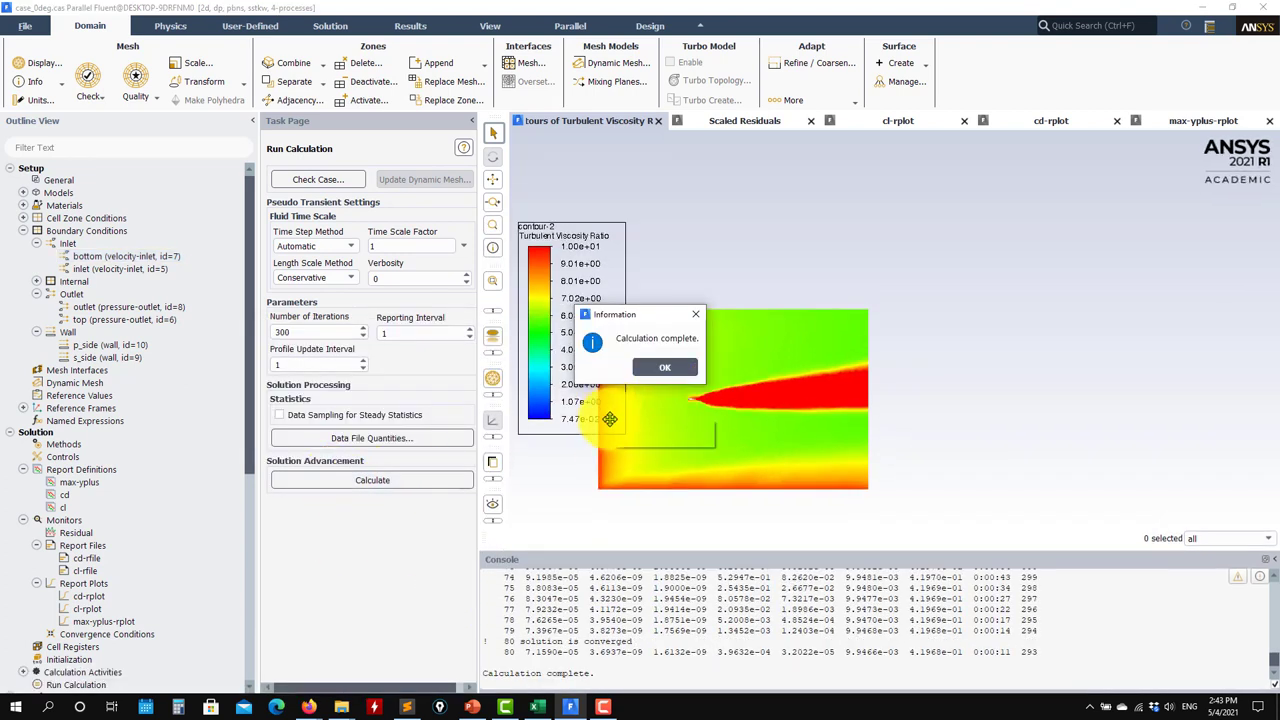
left_click(679, 374)
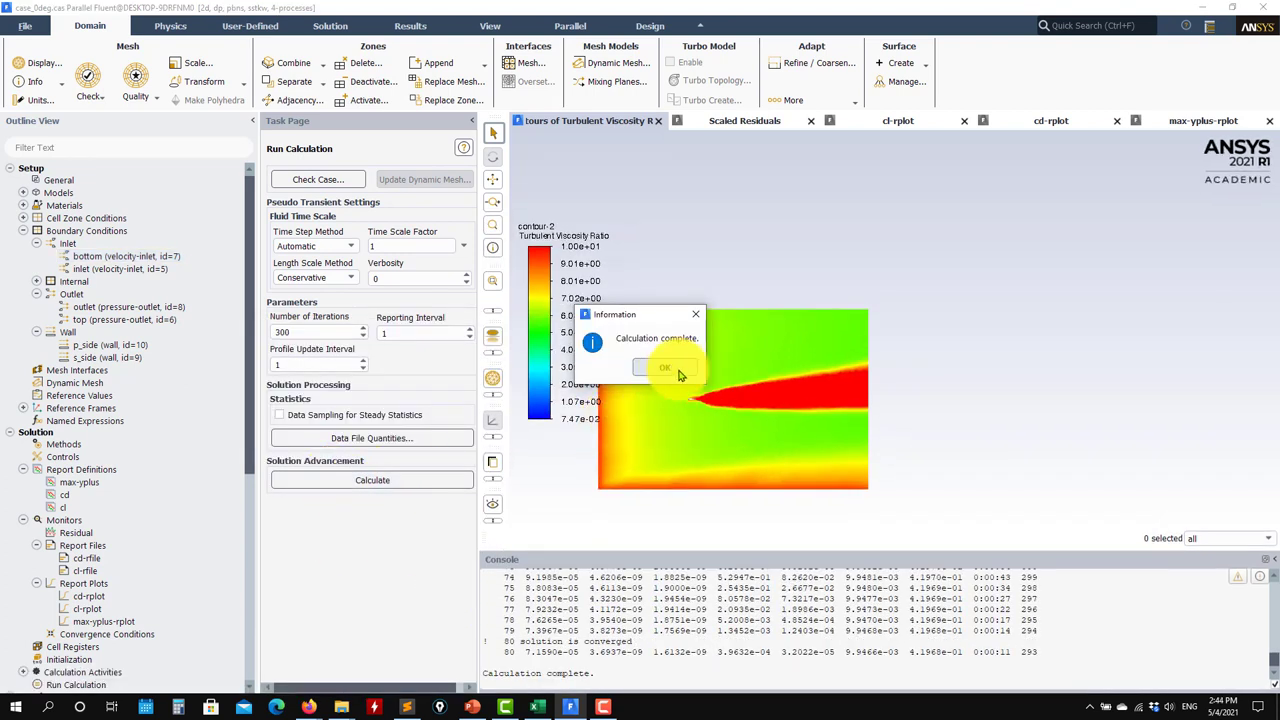
Reinitialize the solution with Standard Initialization computed from the inlet, discarding the unsaved data
scroll(110, 513, "down", 5)
left_click(90, 471)
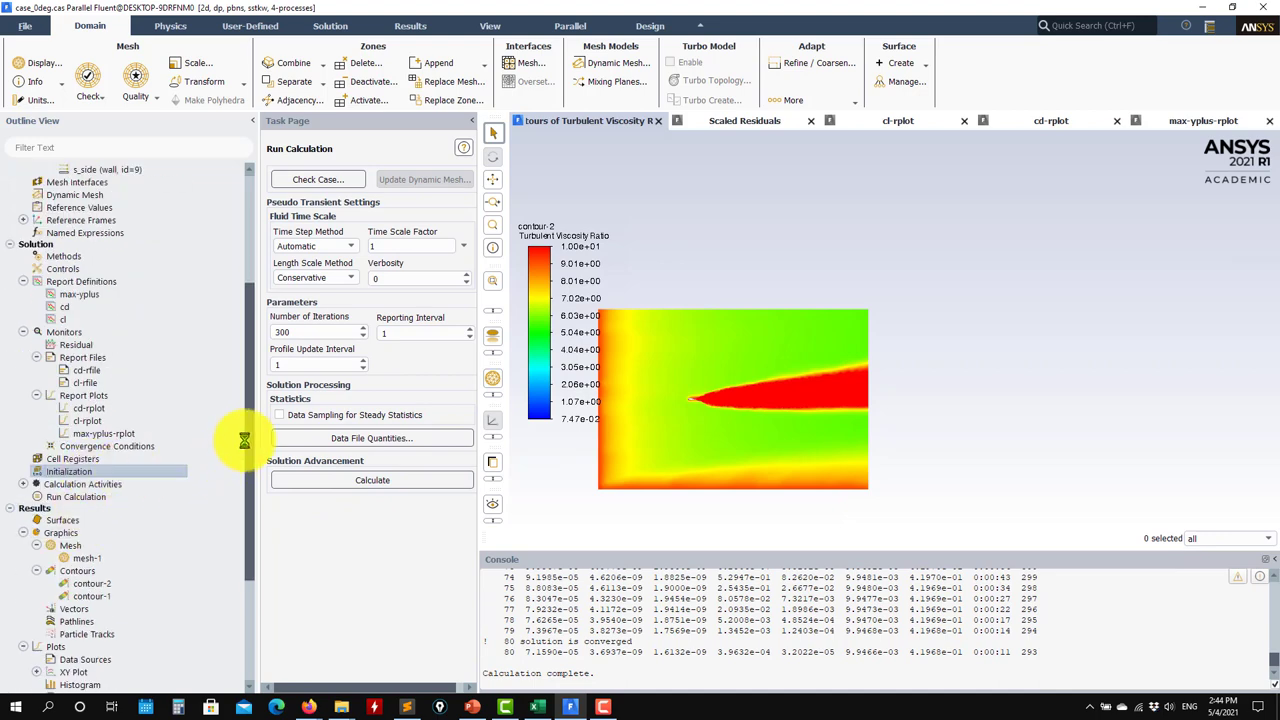
left_click(279, 498)
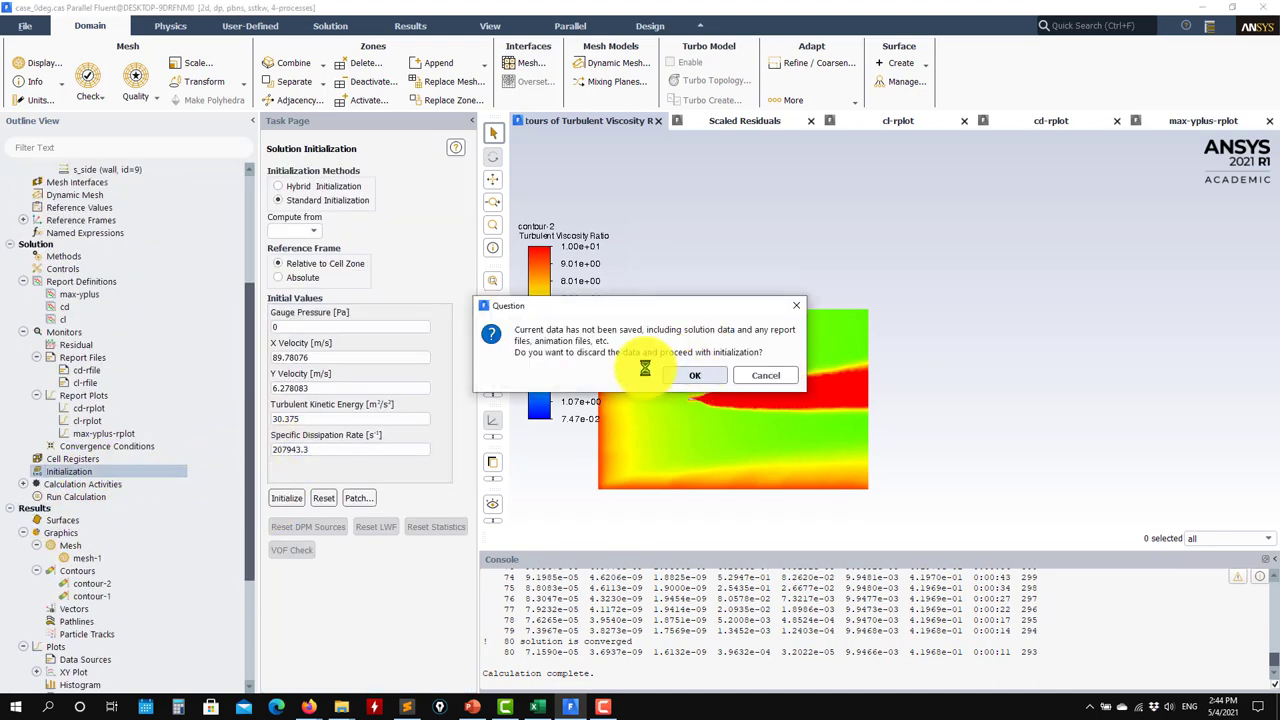
left_click(680, 374)
left_click(285, 284)
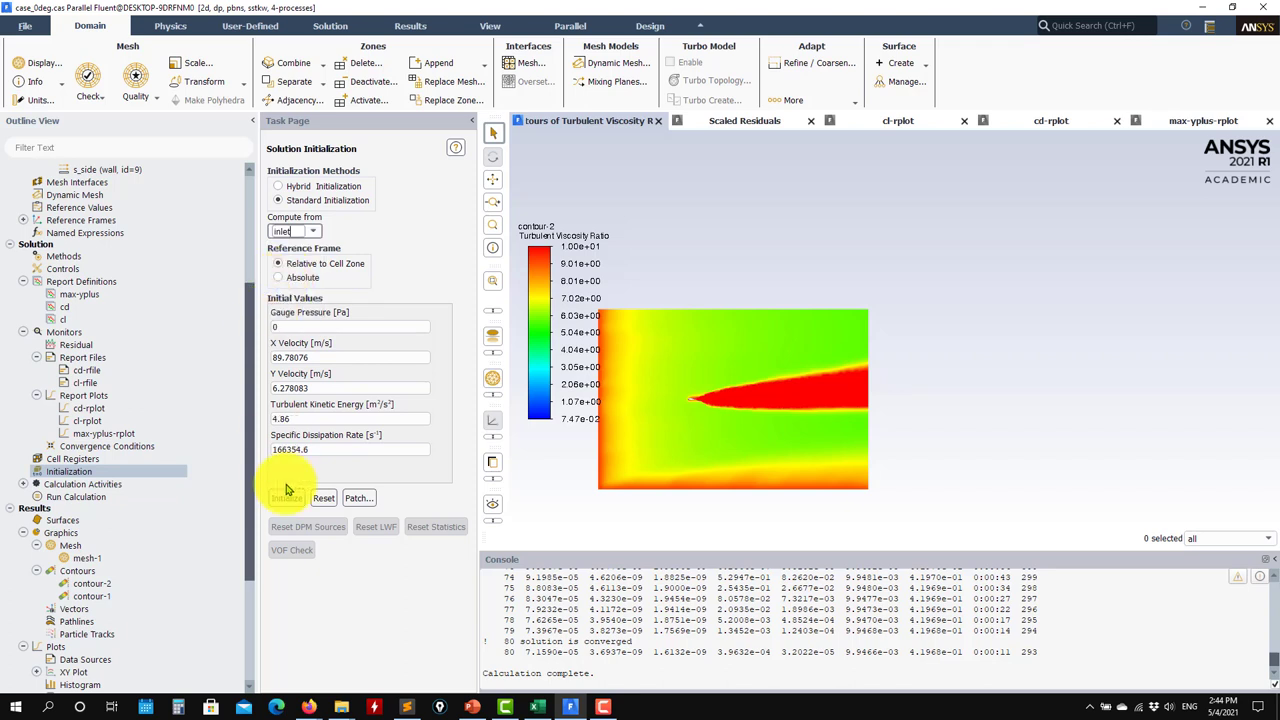
left_click(289, 500)
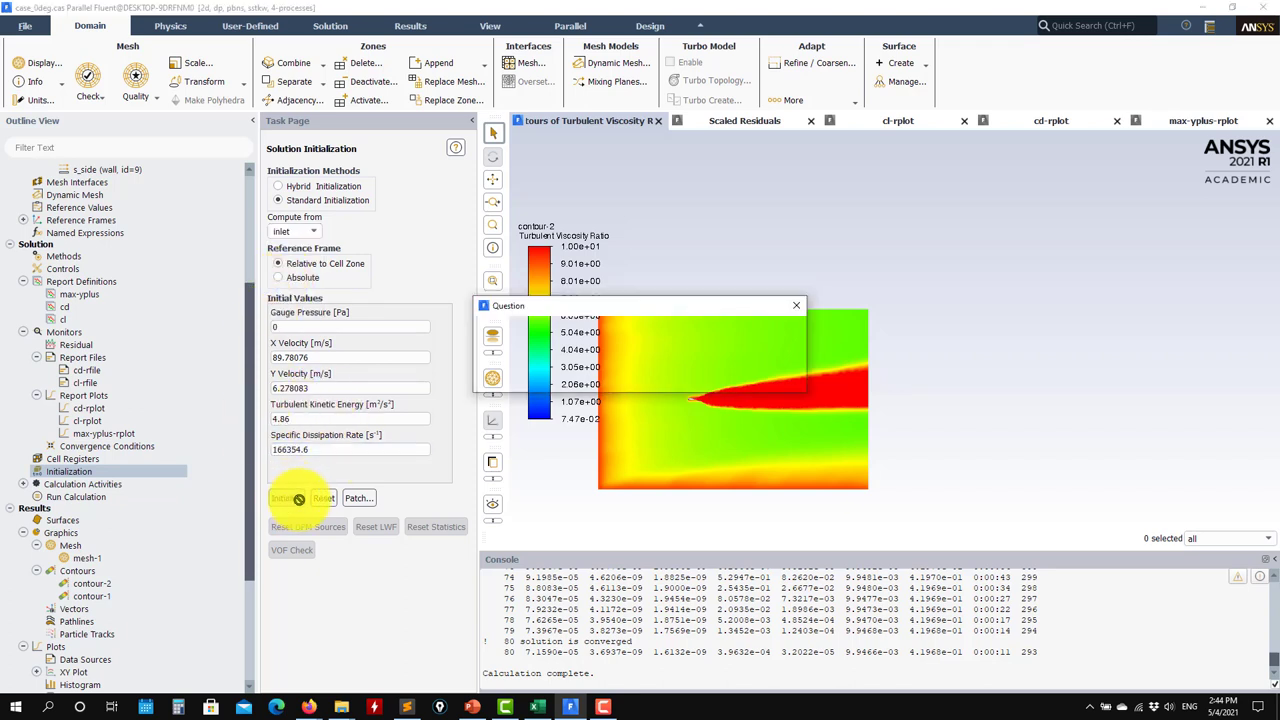
left_click(682, 372)
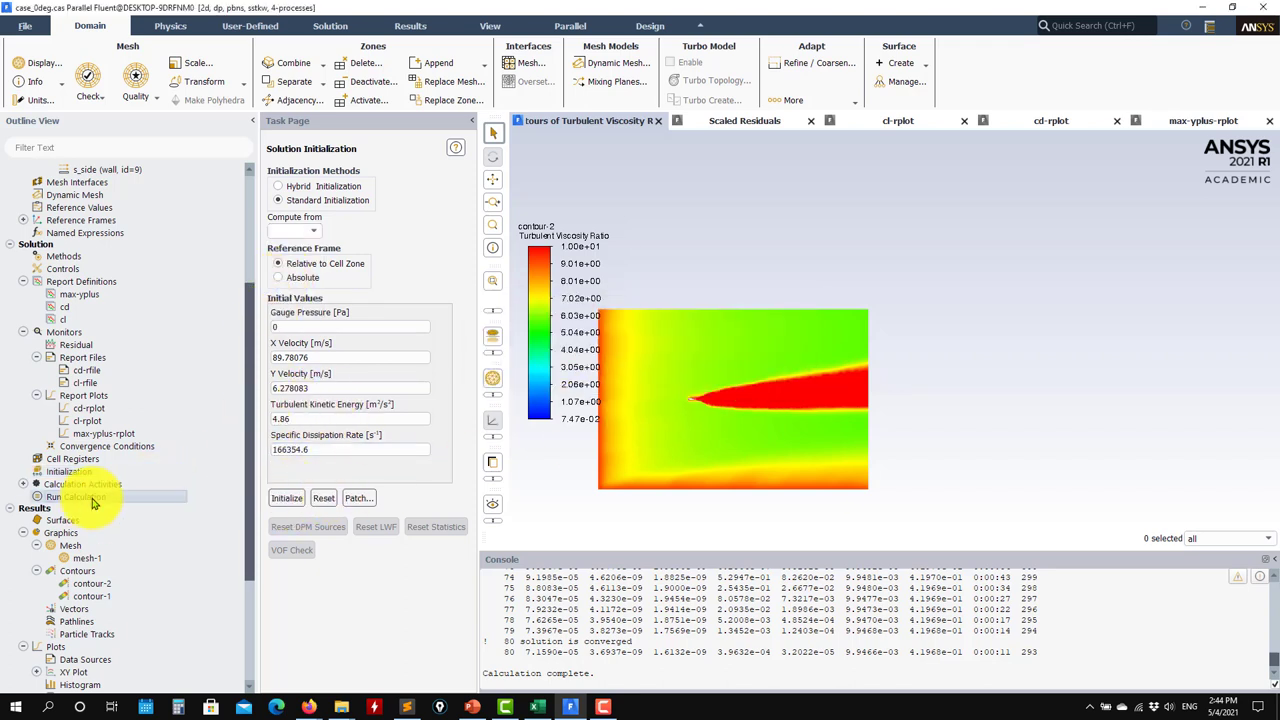
Run the 300-iteration calculation without creating new report files, and display the scaled residuals
left_click(76, 497)
left_click(328, 480)
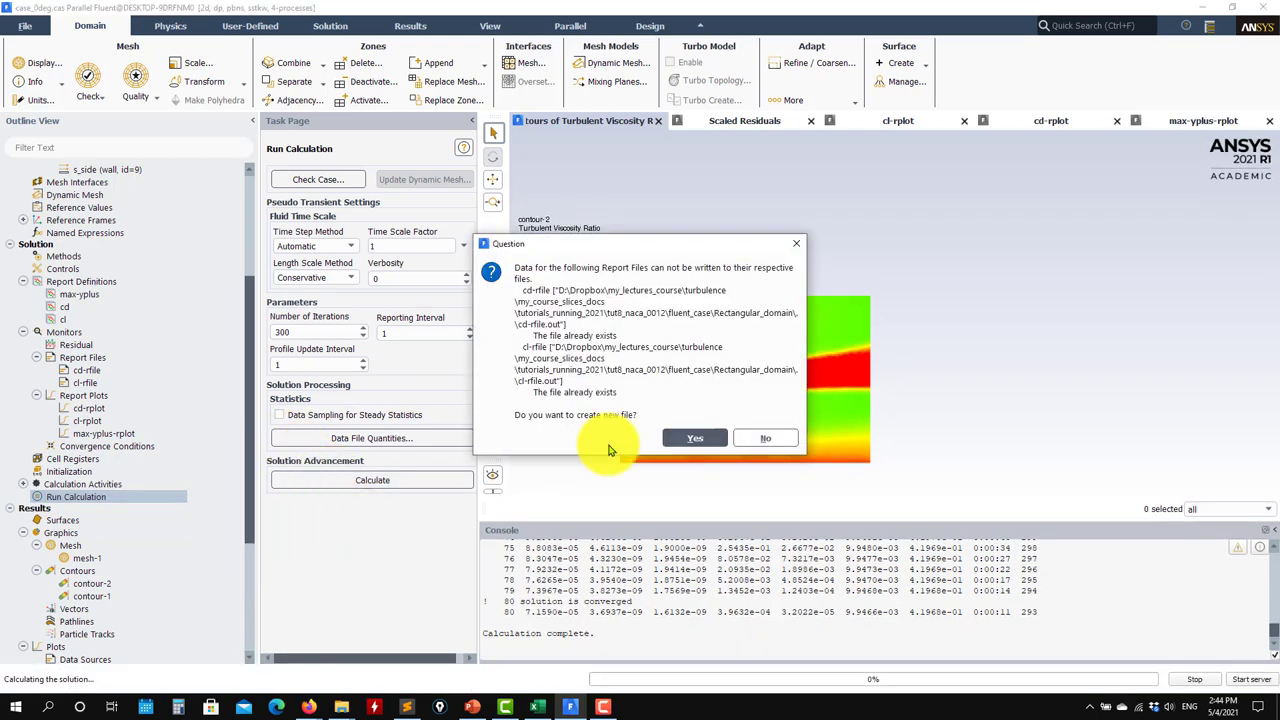
left_click(760, 441)
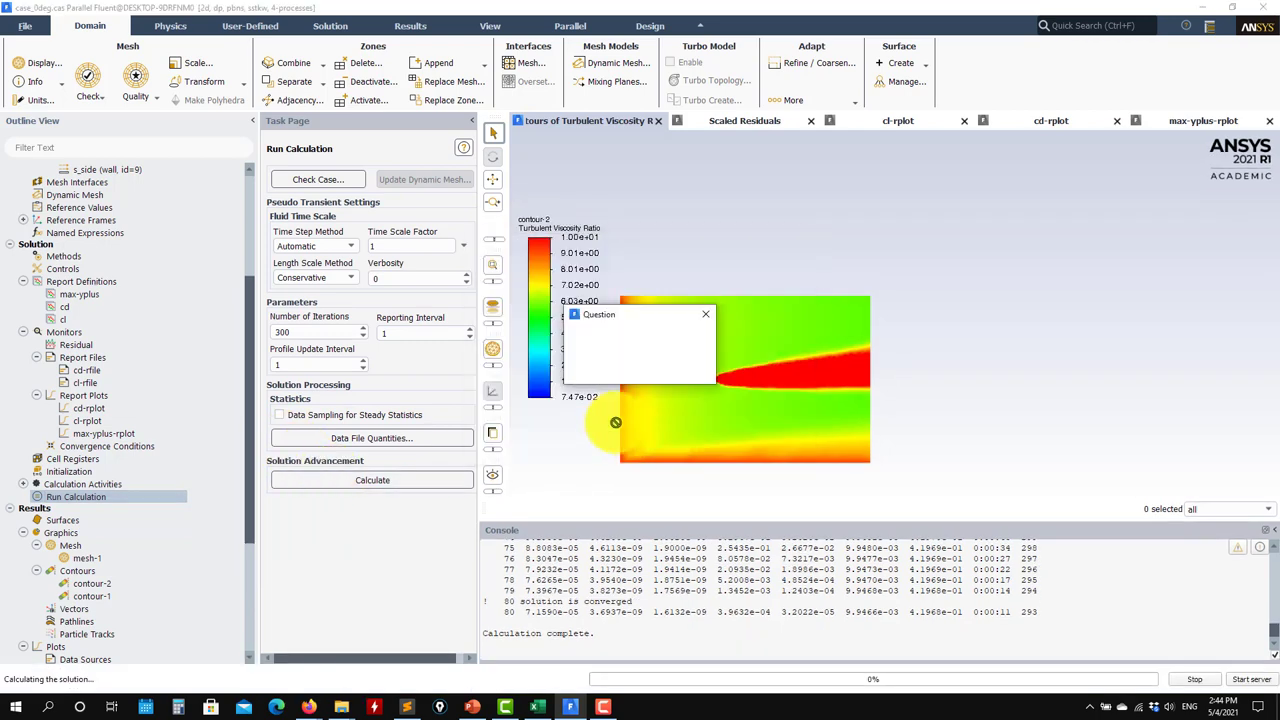
left_click(594, 366)
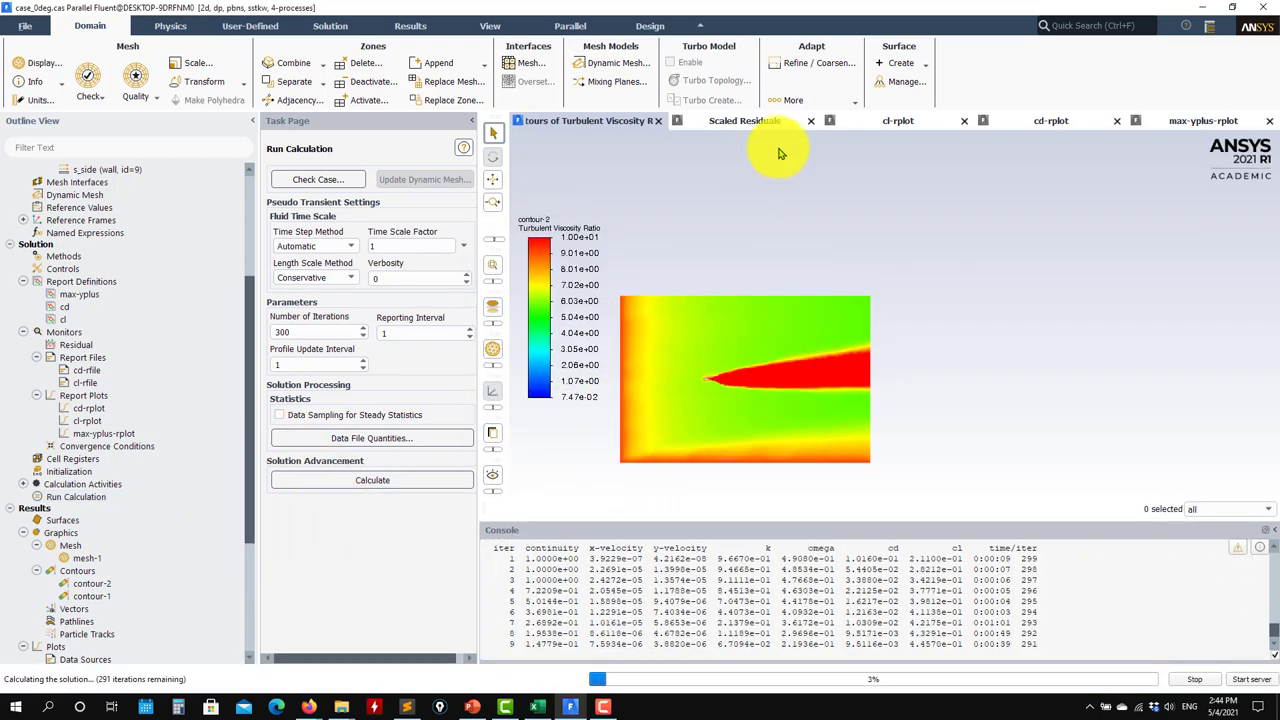
left_click(752, 120)
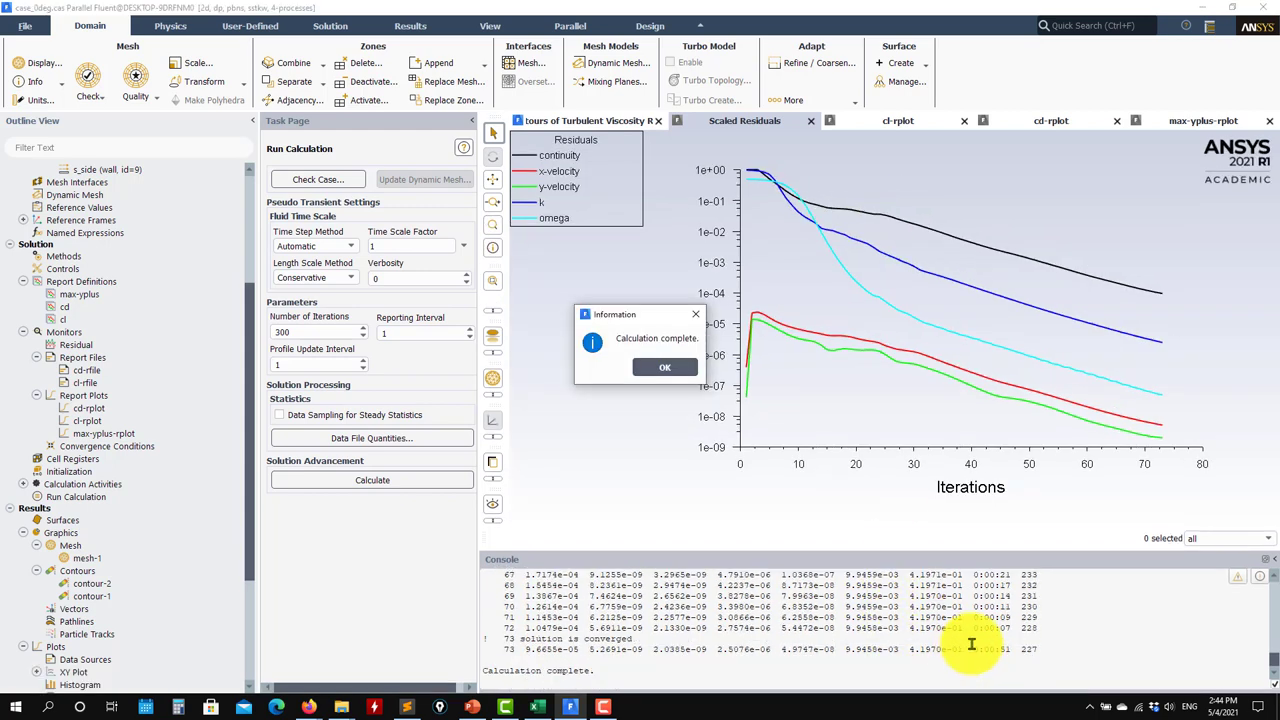
Highlight the final cd and cl values in the console, close the completion notice, and inspect the lift and drag coefficient plots
left_click(969, 649)
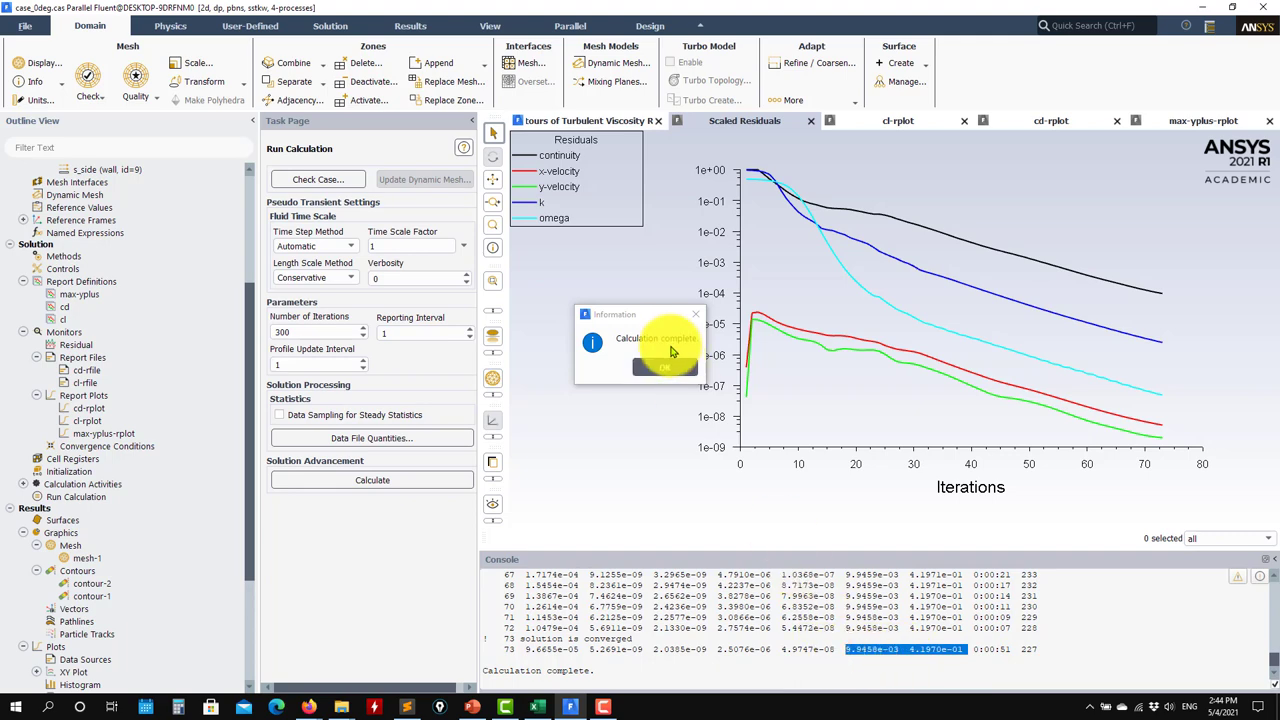
left_click(672, 366)
left_click(895, 120)
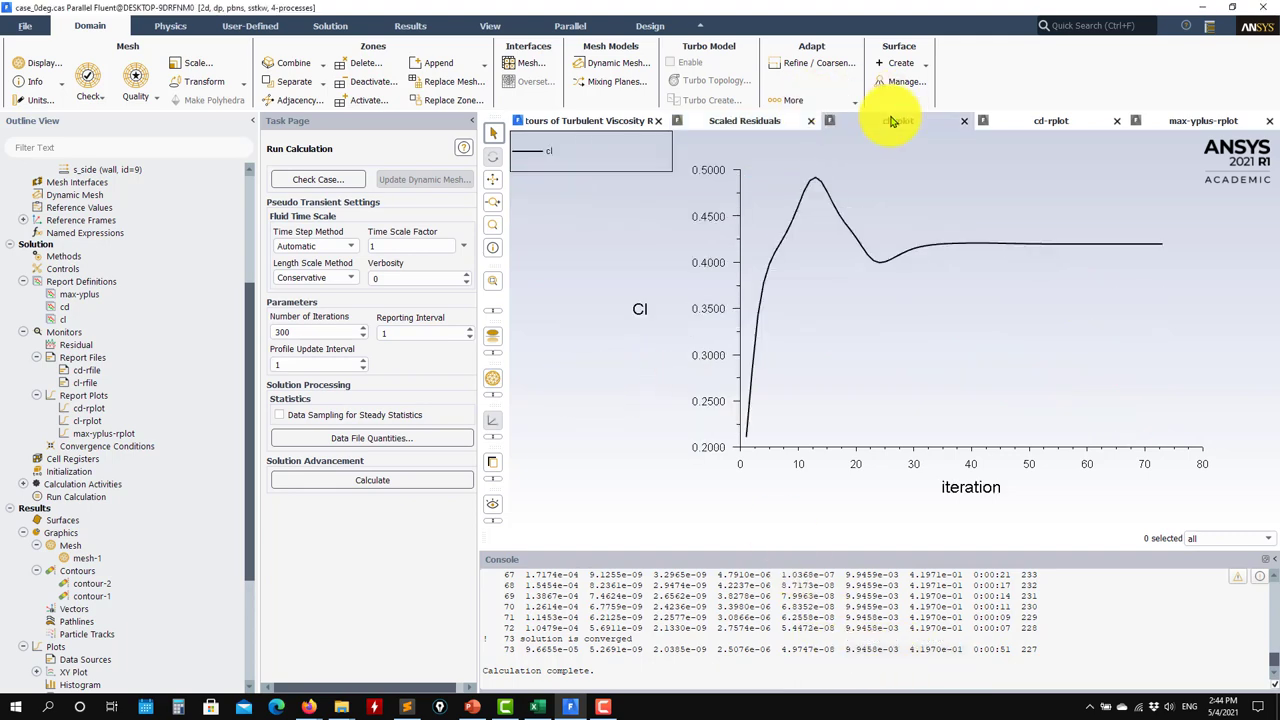
left_click(1053, 121)
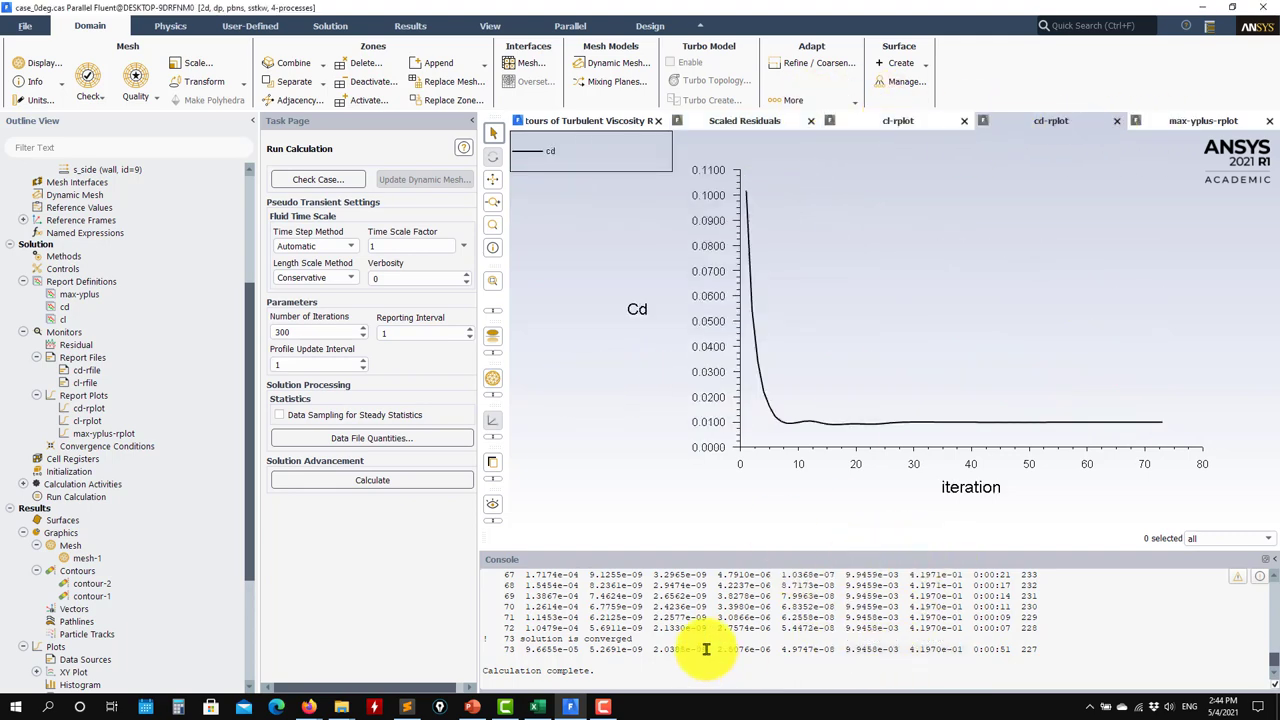
Switch to the validation_data.xlsx workbook in Excel, examine the Ladson experimental cl and cd tables, and return to Fluent
left_click(548, 708)
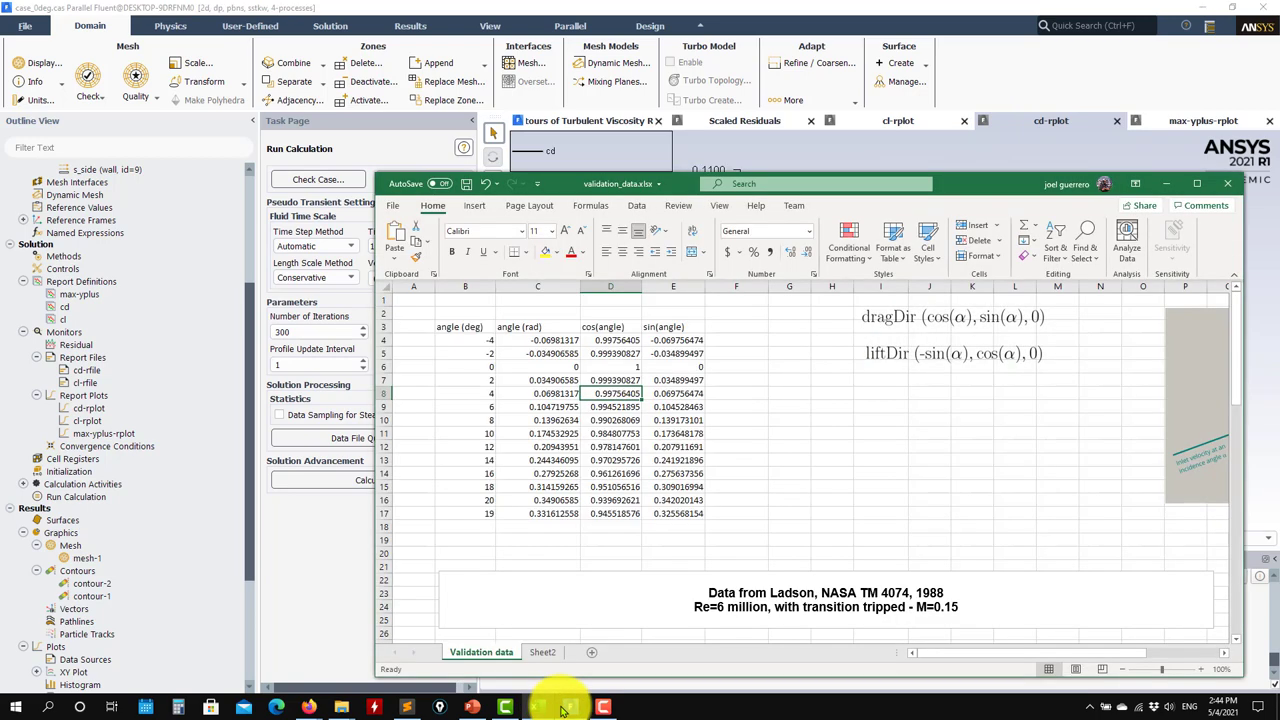
left_click(1200, 190)
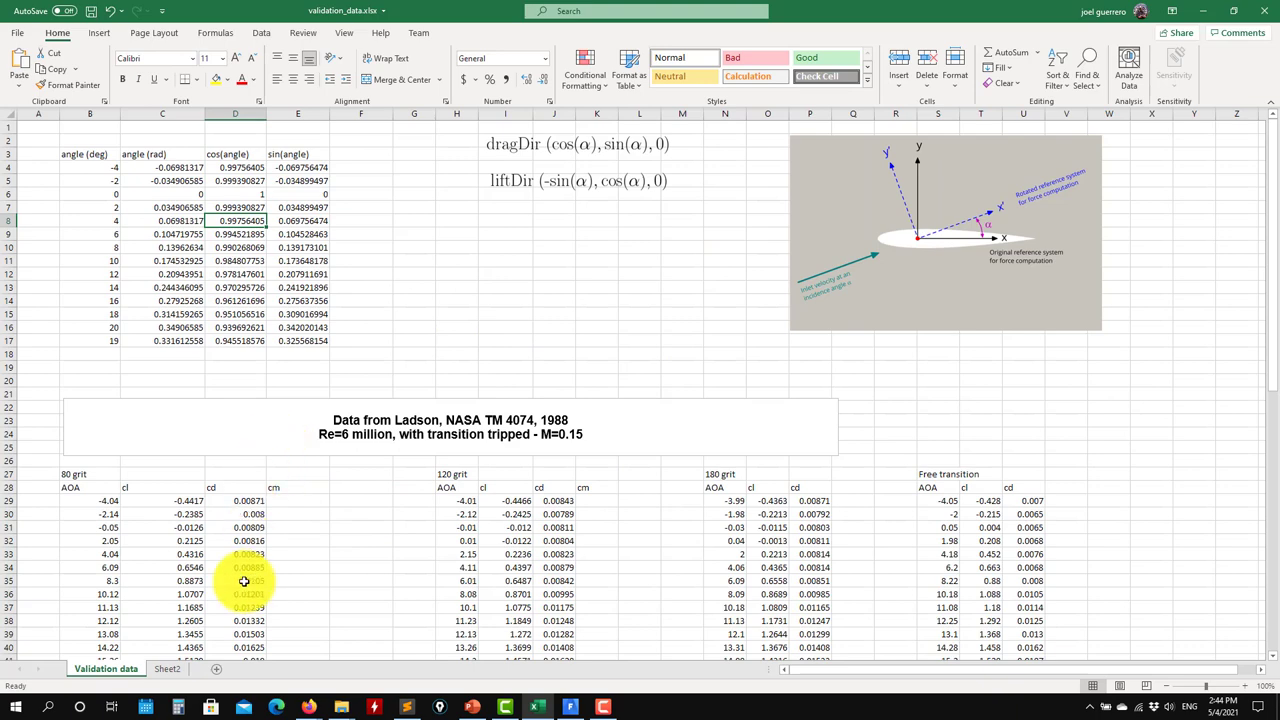
scroll(180, 560, "down", 5)
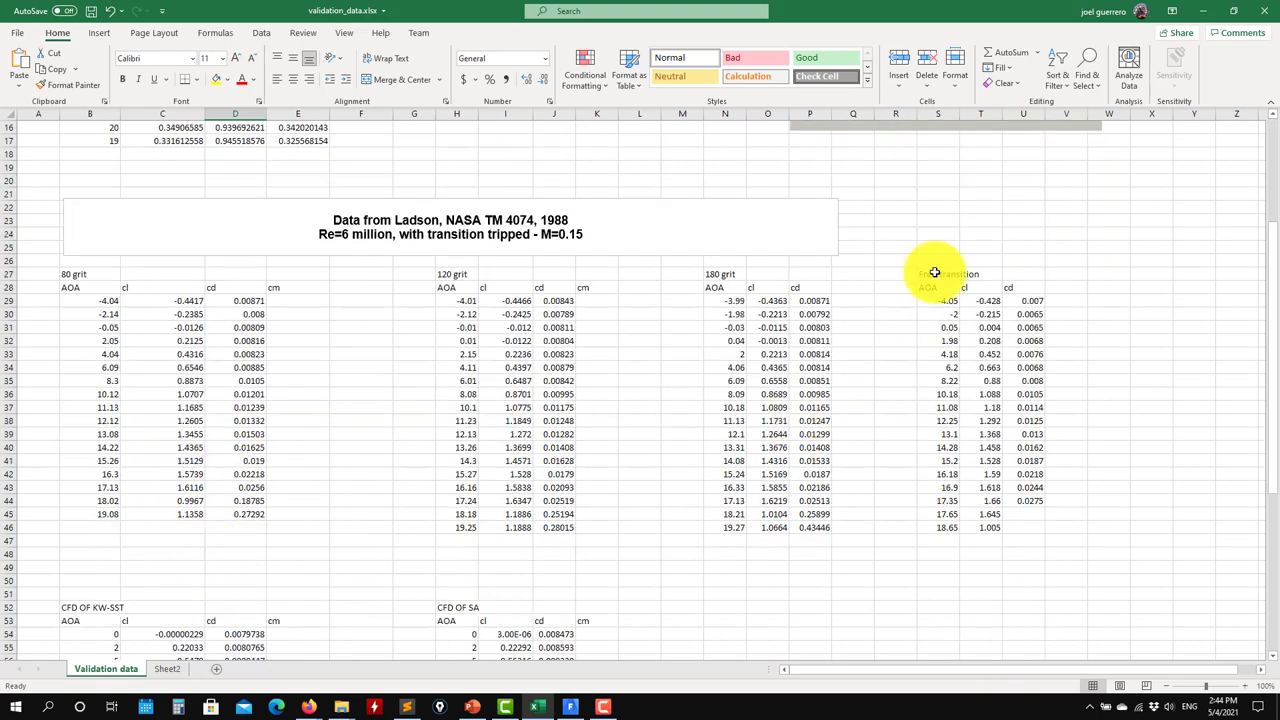
left_click(1200, 11)
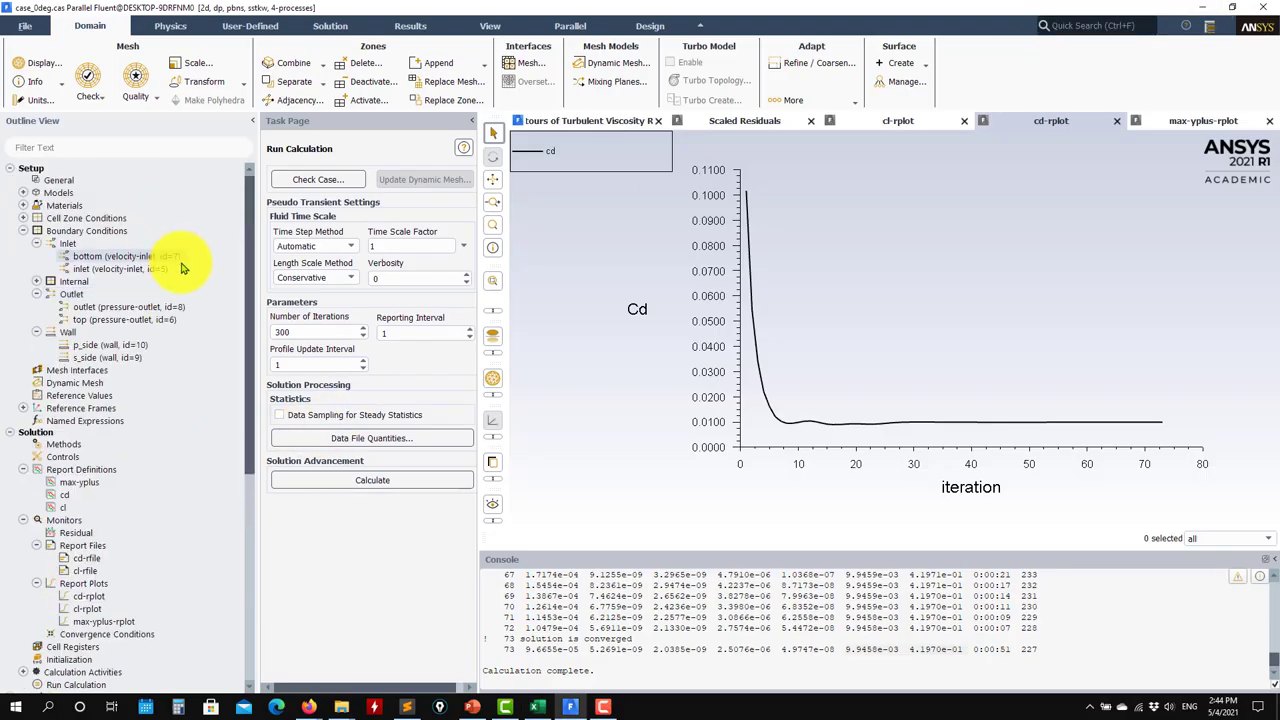
Change the viscous model to Spalart-Allmaras (1 eqn) with vorticity-based production, after viewing the k-epsilon options
left_click(22, 192)
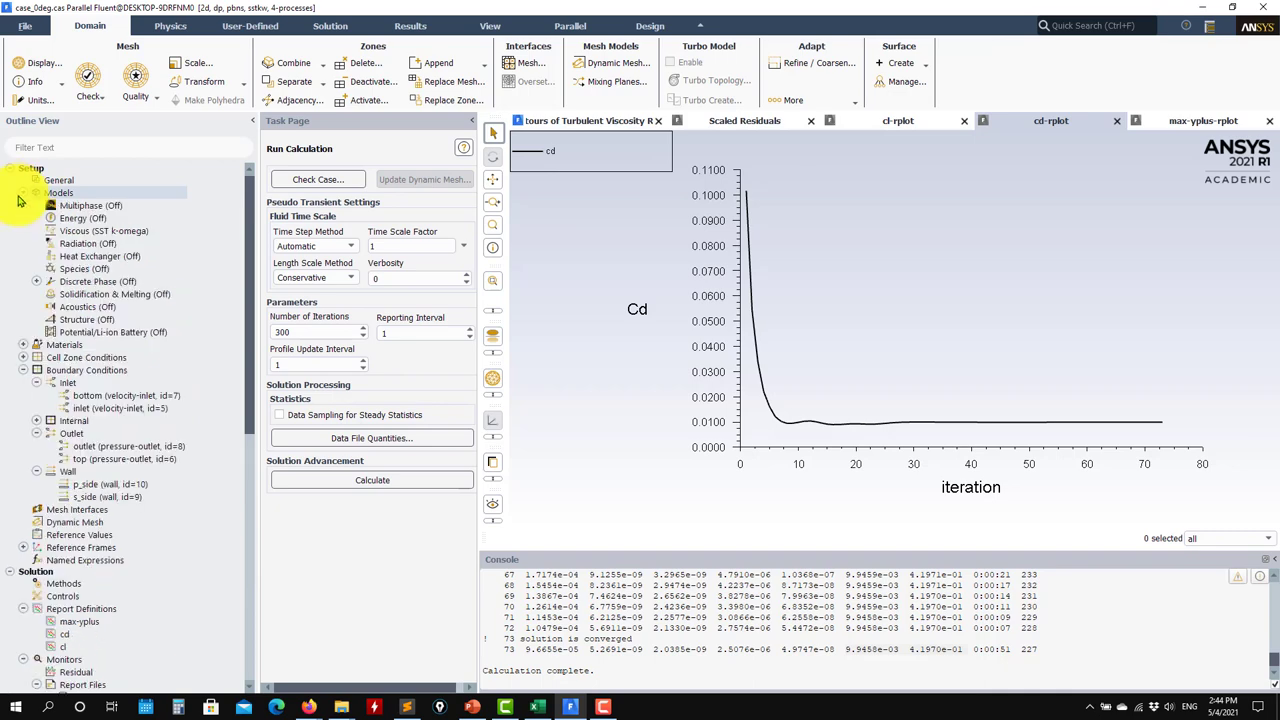
double_click(90, 231)
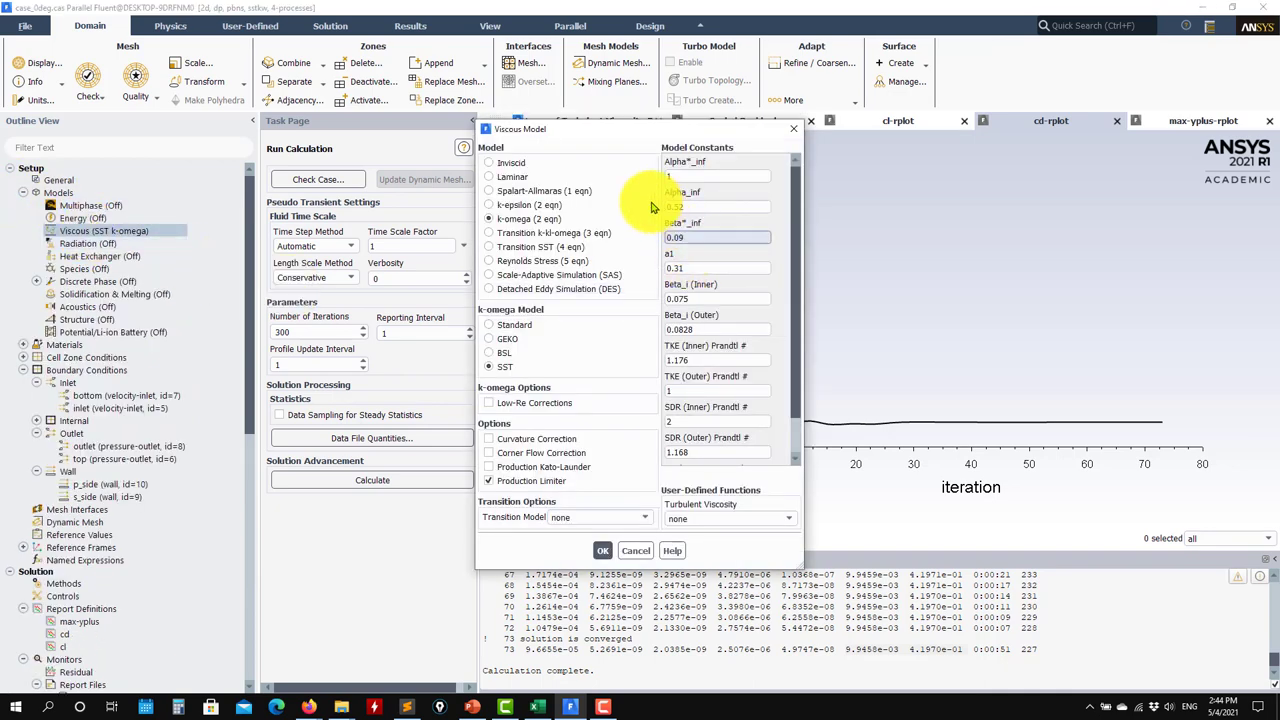
left_click(515, 206)
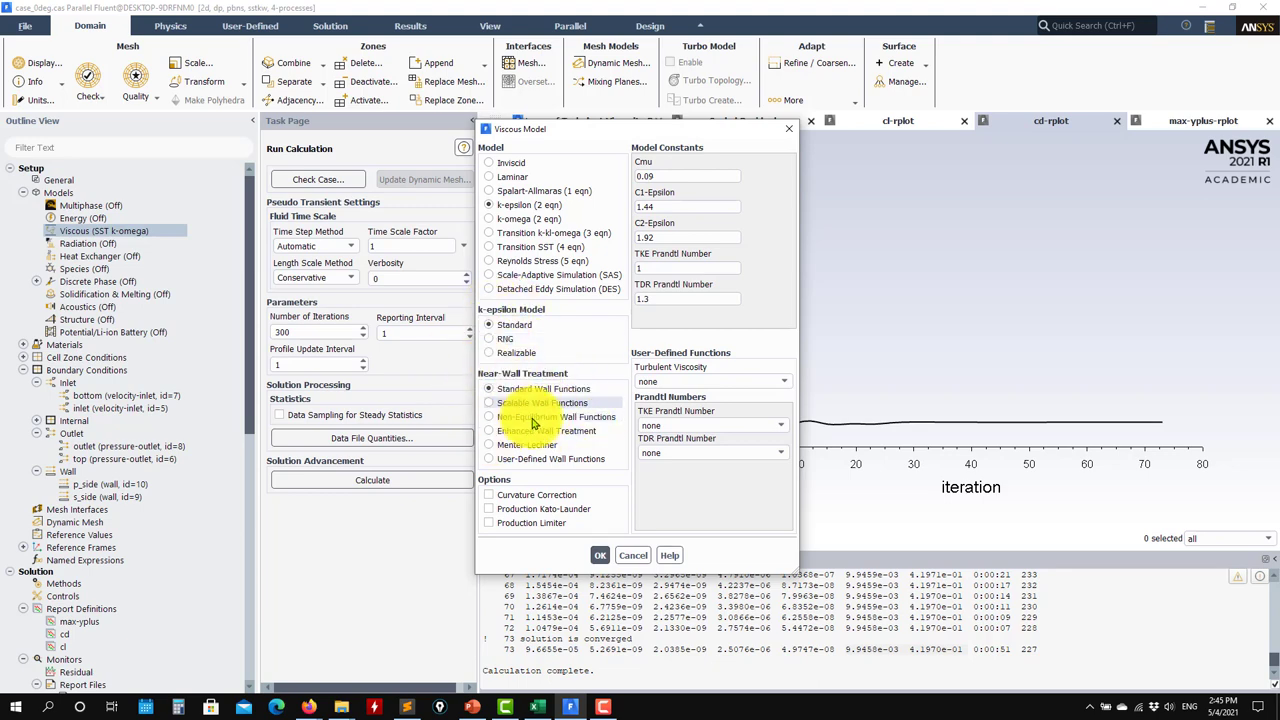
left_click(535, 218)
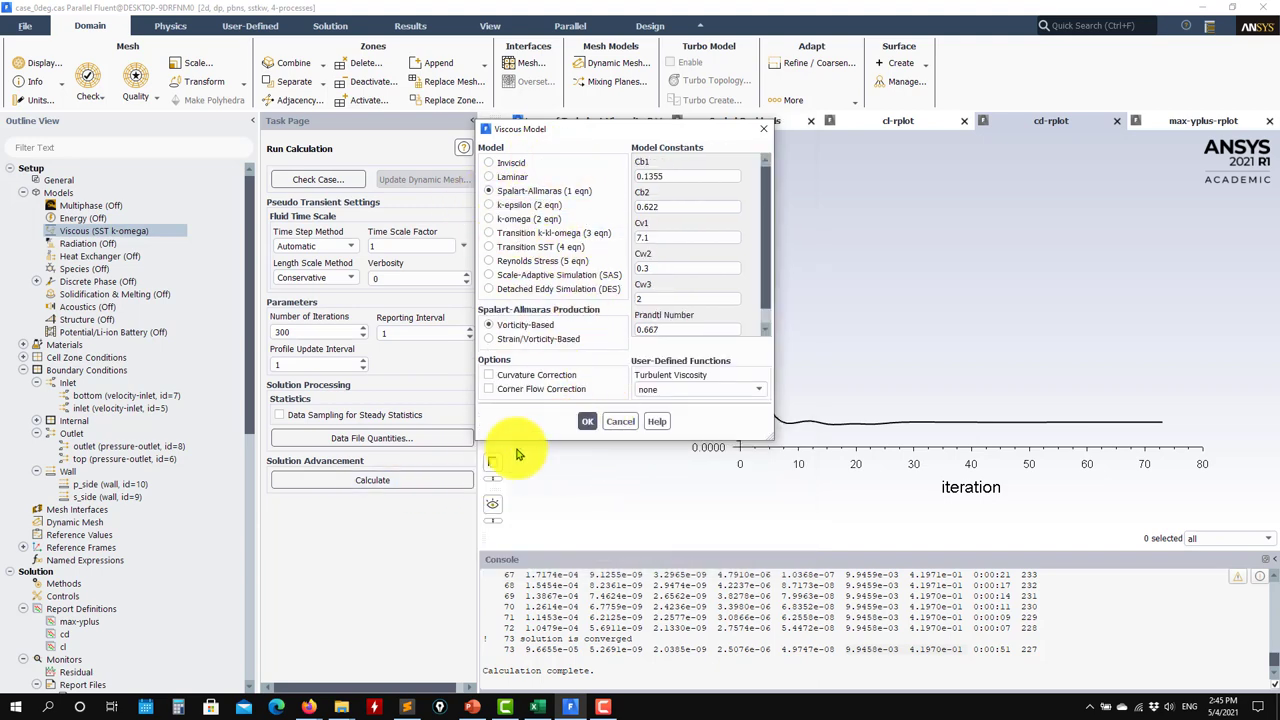
left_click(590, 422)
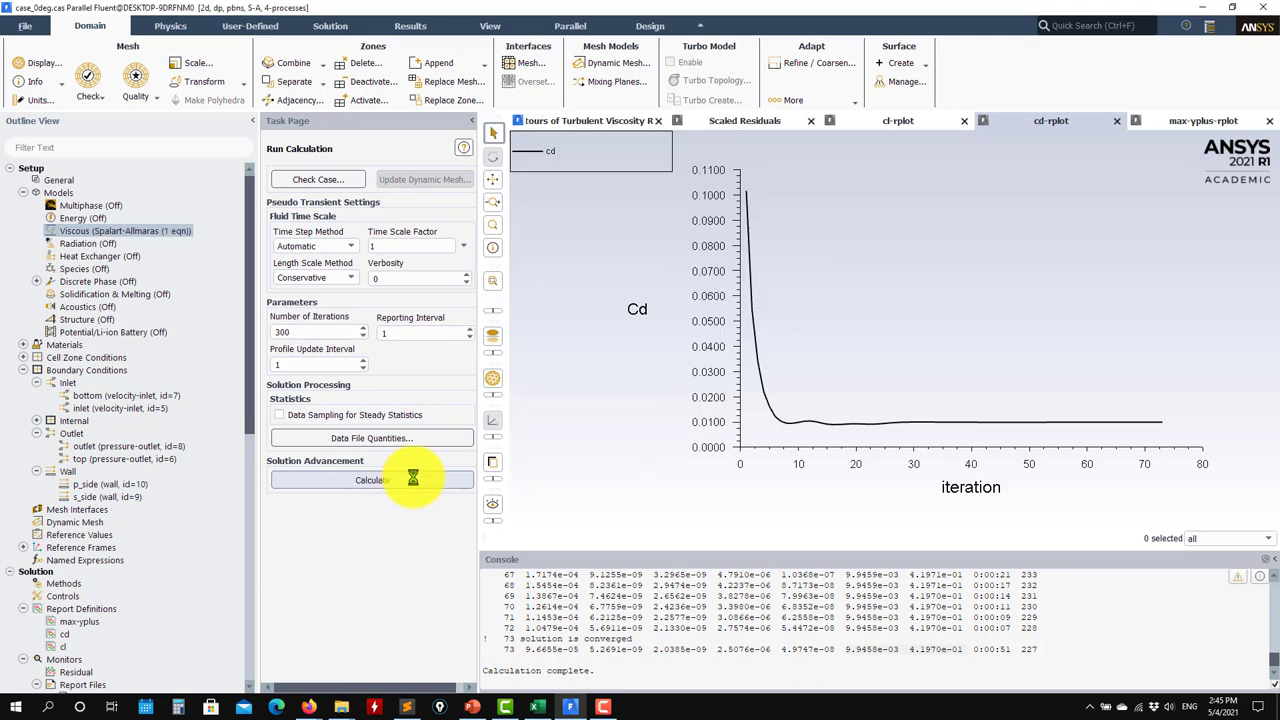
Continue the calculation with the Spalart-Allmaras model, highlight the last iteration's cd and cl values, and close the completion notice
left_click(417, 482)
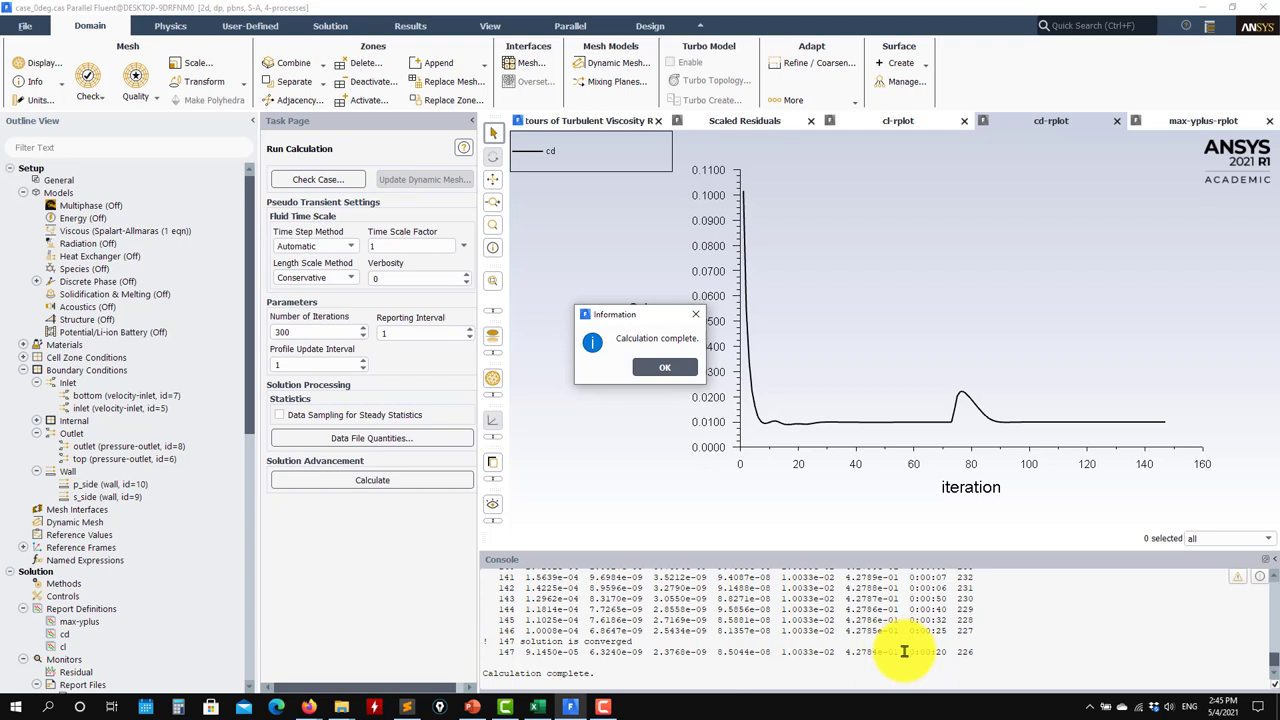
left_click_drag(903, 651, 781, 651)
left_click(664, 367)
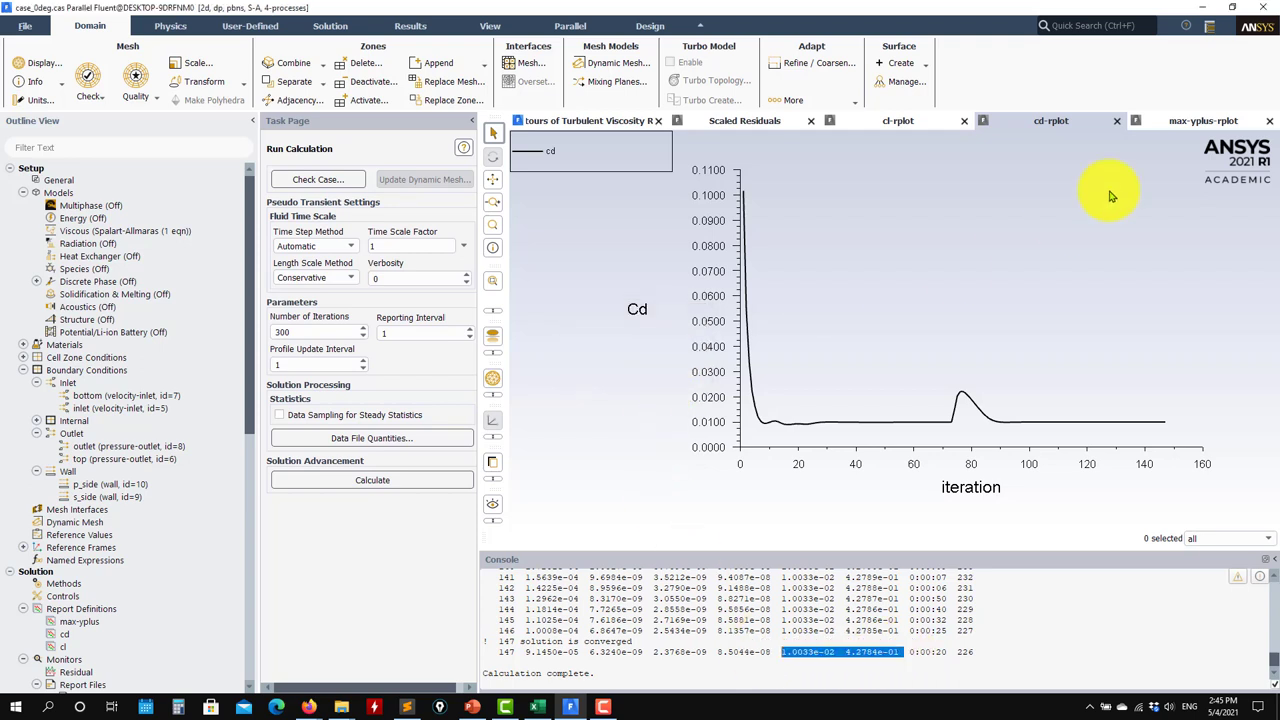
Review the max y-plus, drag, lift and scaled residual plots, ending on the turbulent viscosity ratio contour
left_click(1209, 122)
left_click(1052, 122)
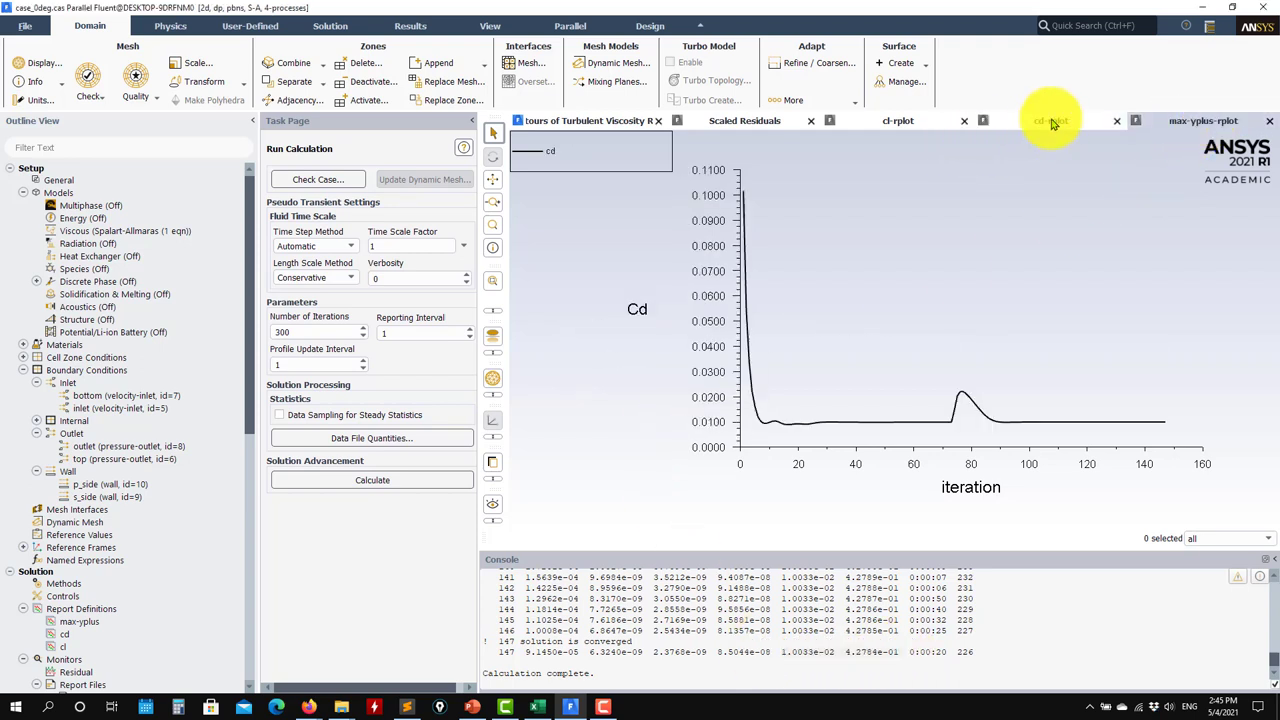
left_click(900, 121)
left_click(742, 120)
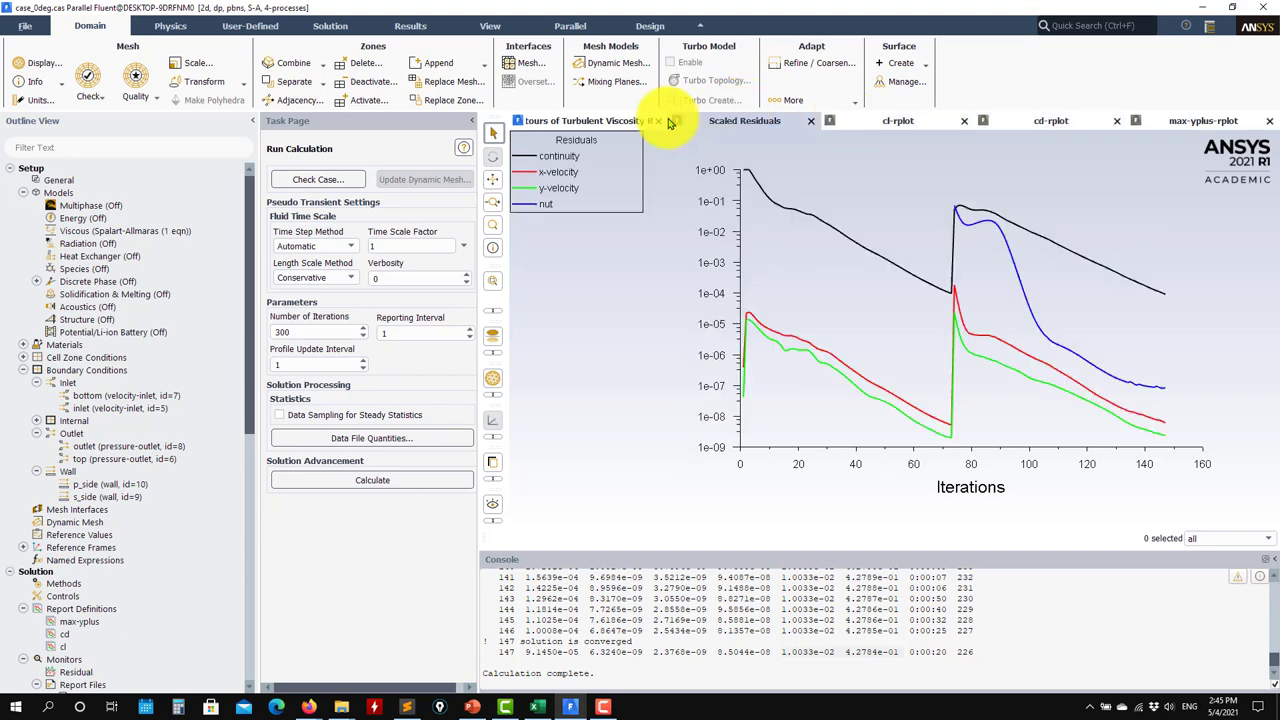
left_click(586, 120)
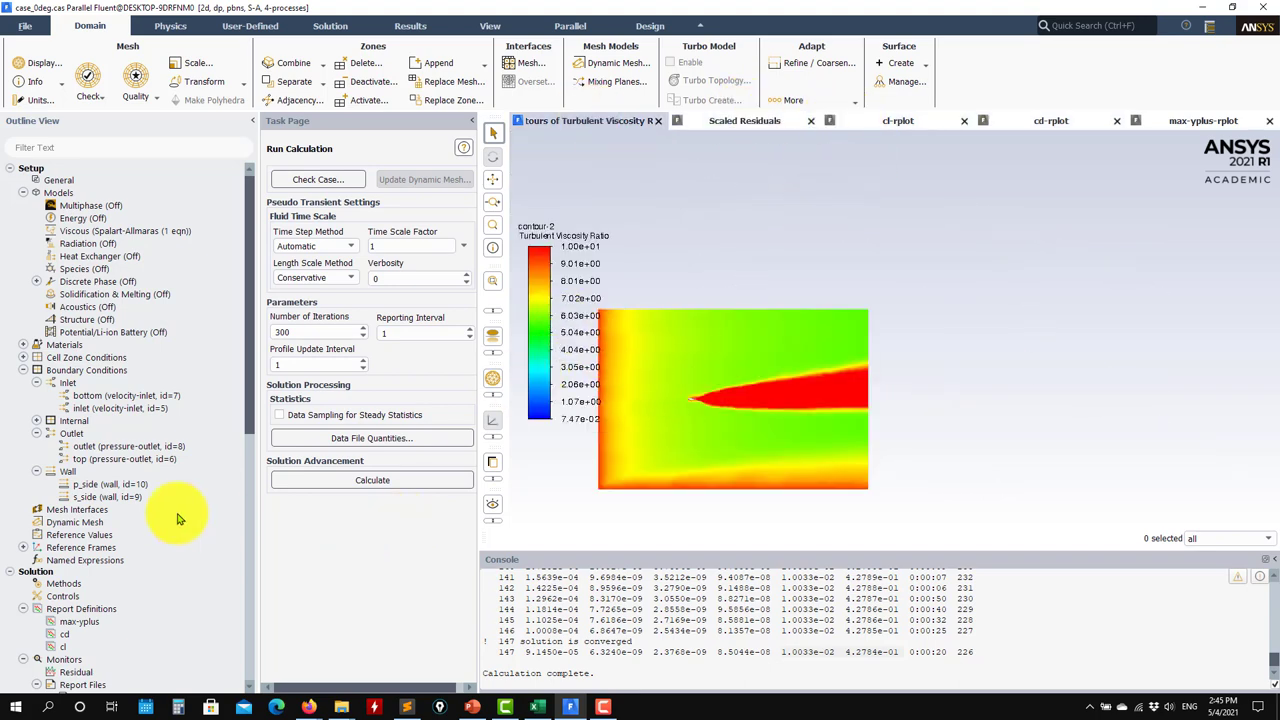
Redisplay the turbulent viscosity ratio contour contour-2 with the Spalart-Allmaras solution and close its settings
scroll(82, 560, "down", 5)
scroll(67, 630, "down", 4)
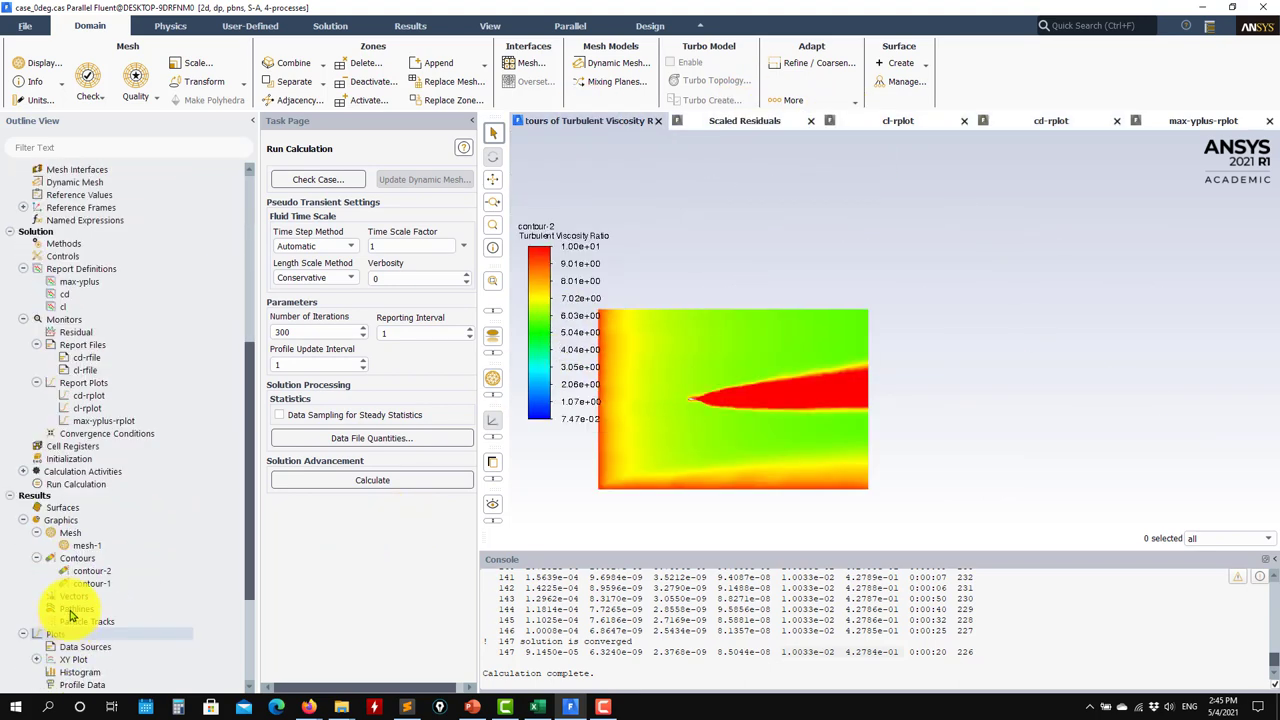
double_click(114, 572)
left_click(265, 519)
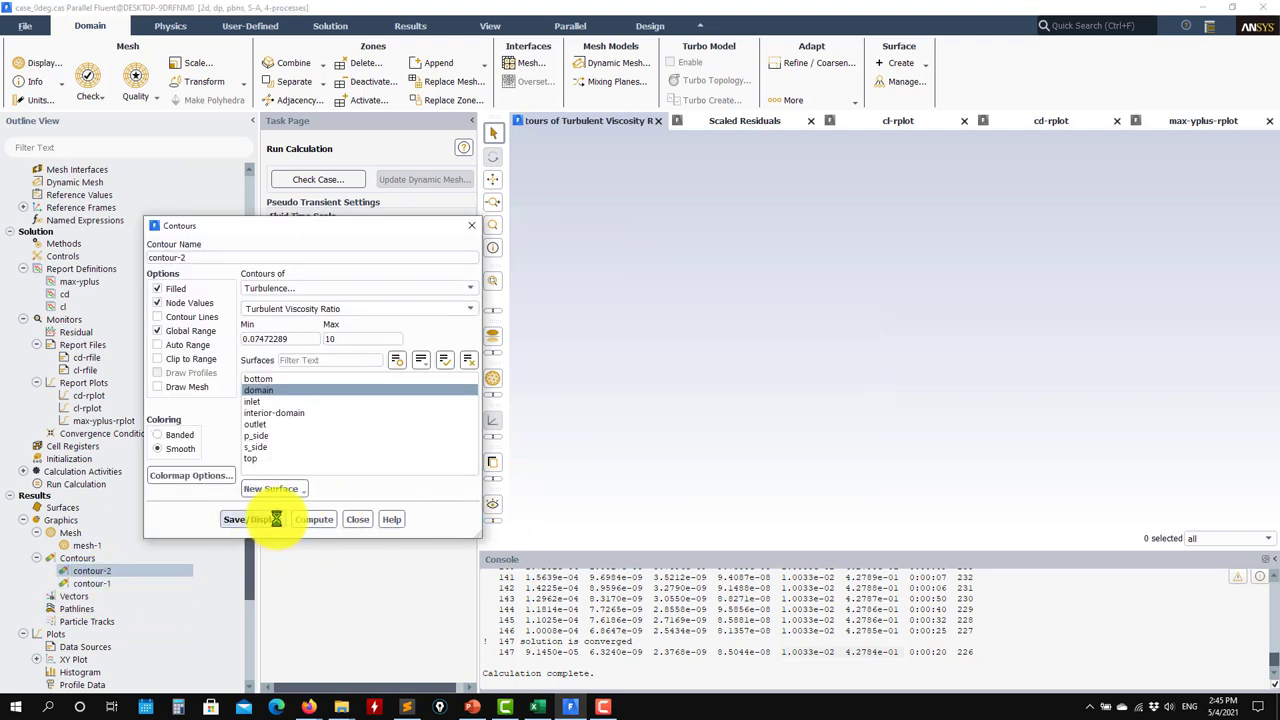
left_click(357, 520)
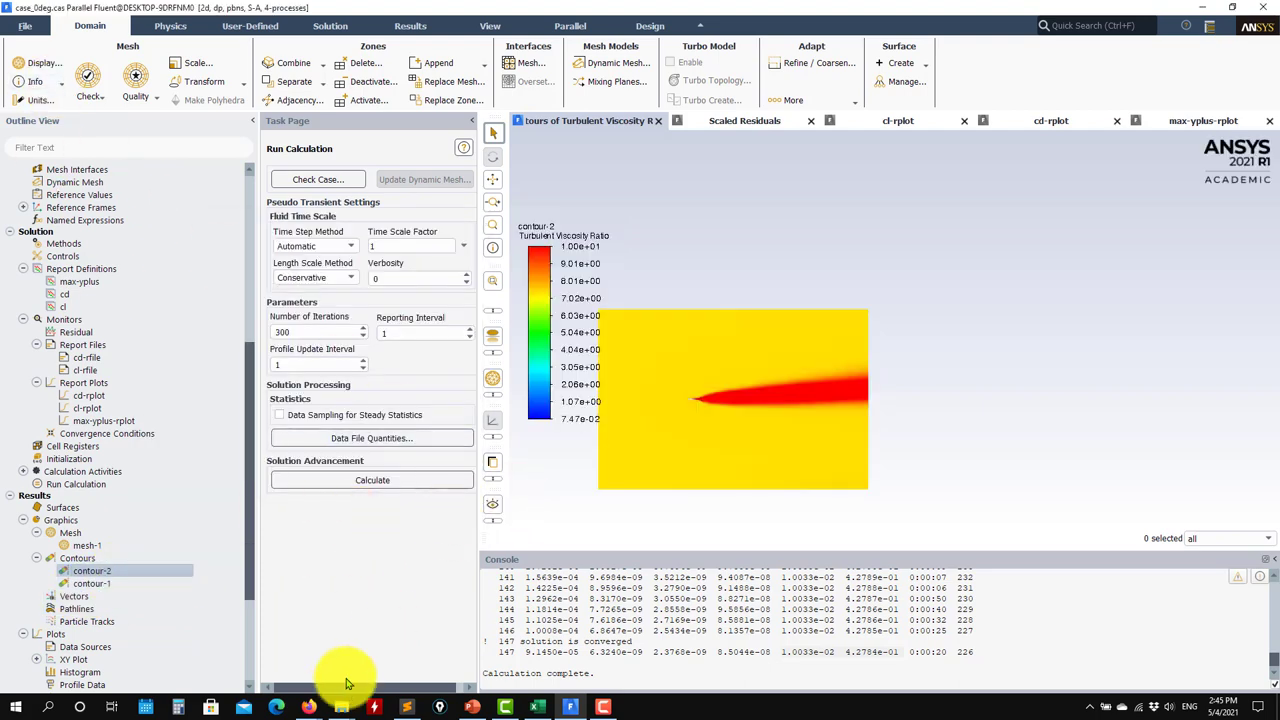
Switch to File Explorer, look through the C_domain folder under fluent_case, and return to Fluent
mouse_move(340, 708)
left_click(266, 643)
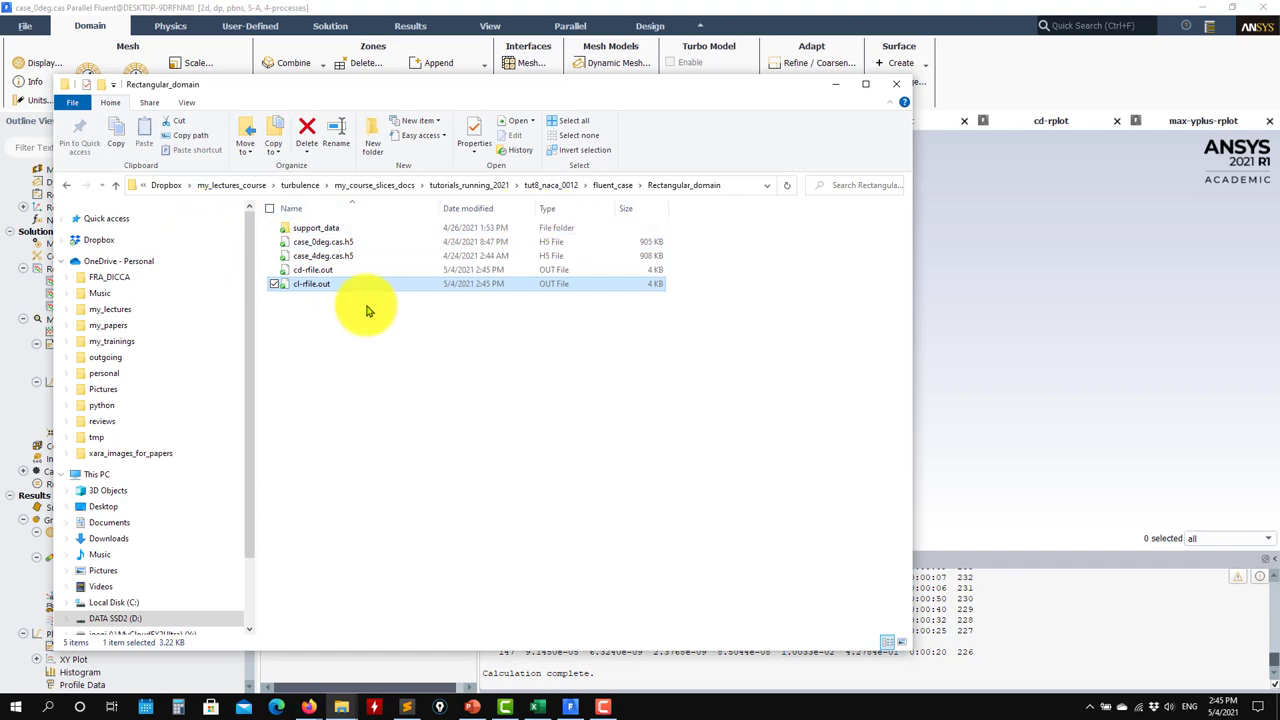
left_click(115, 185)
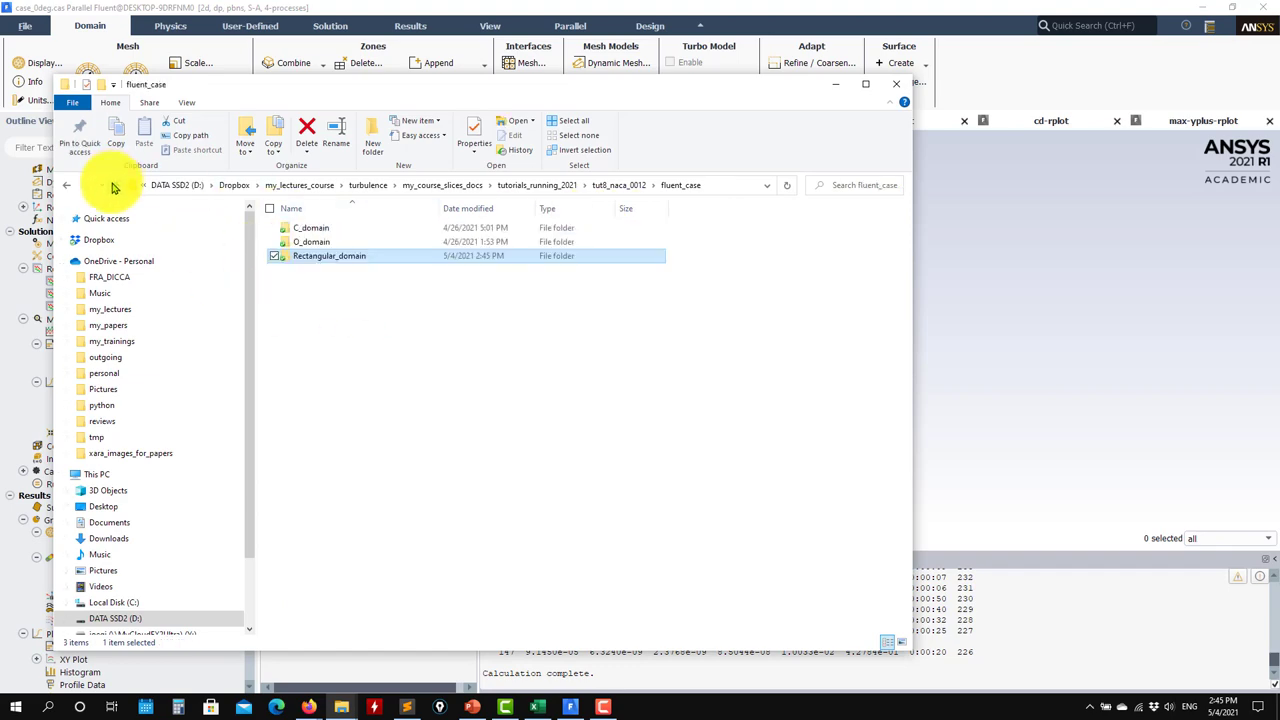
double_click(318, 226)
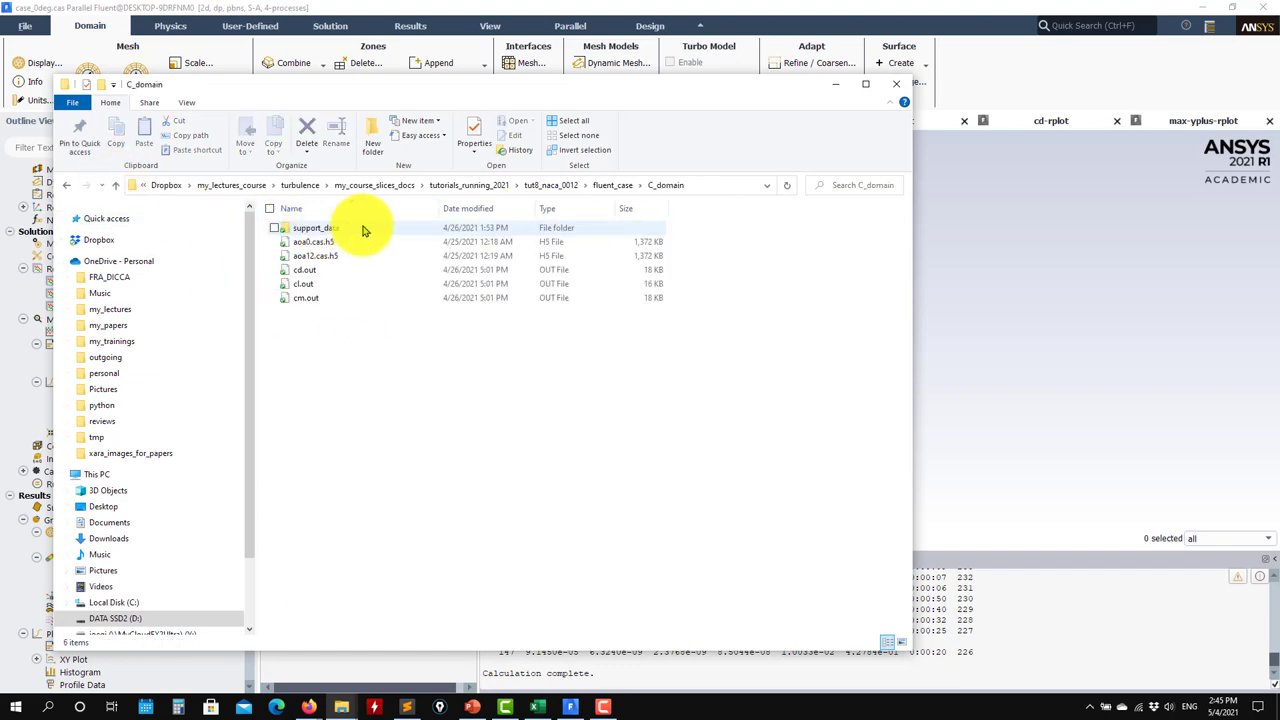
left_click(836, 84)
Read the case file aoa12.cas.h5 from the C_domain folder in fluent_case
left_click(24, 28)
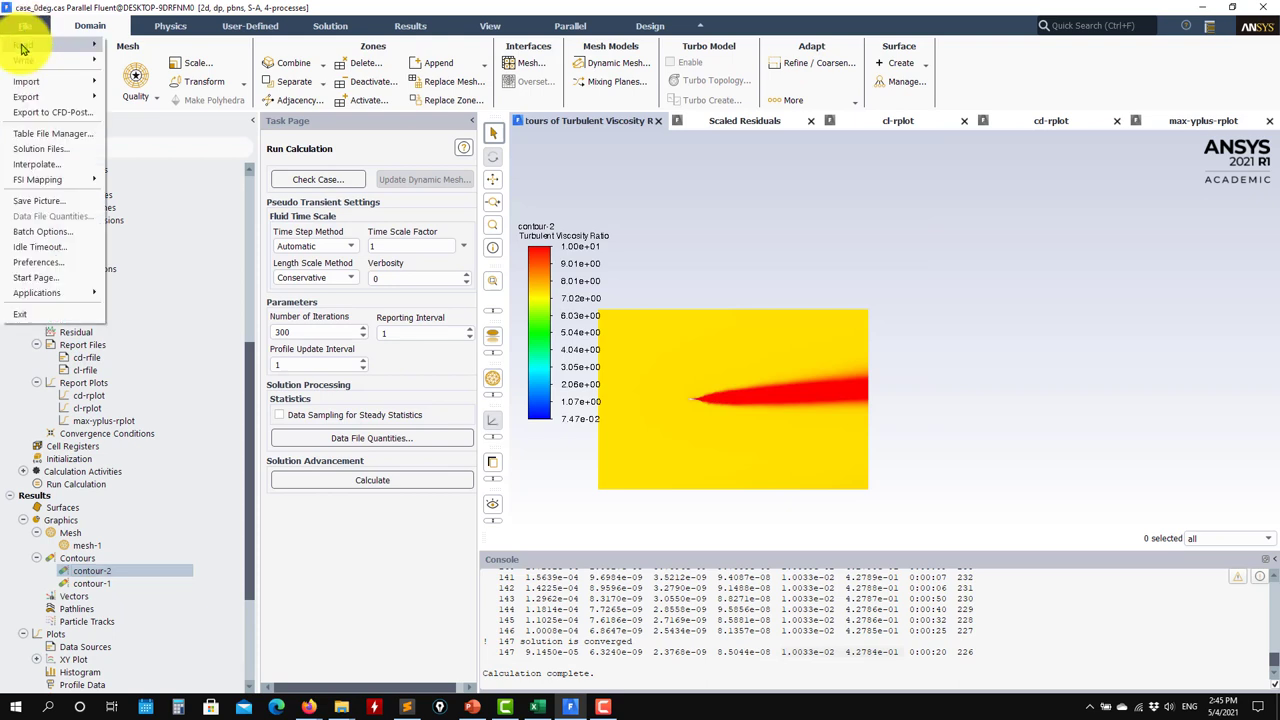
mouse_move(30, 45)
left_click(140, 88)
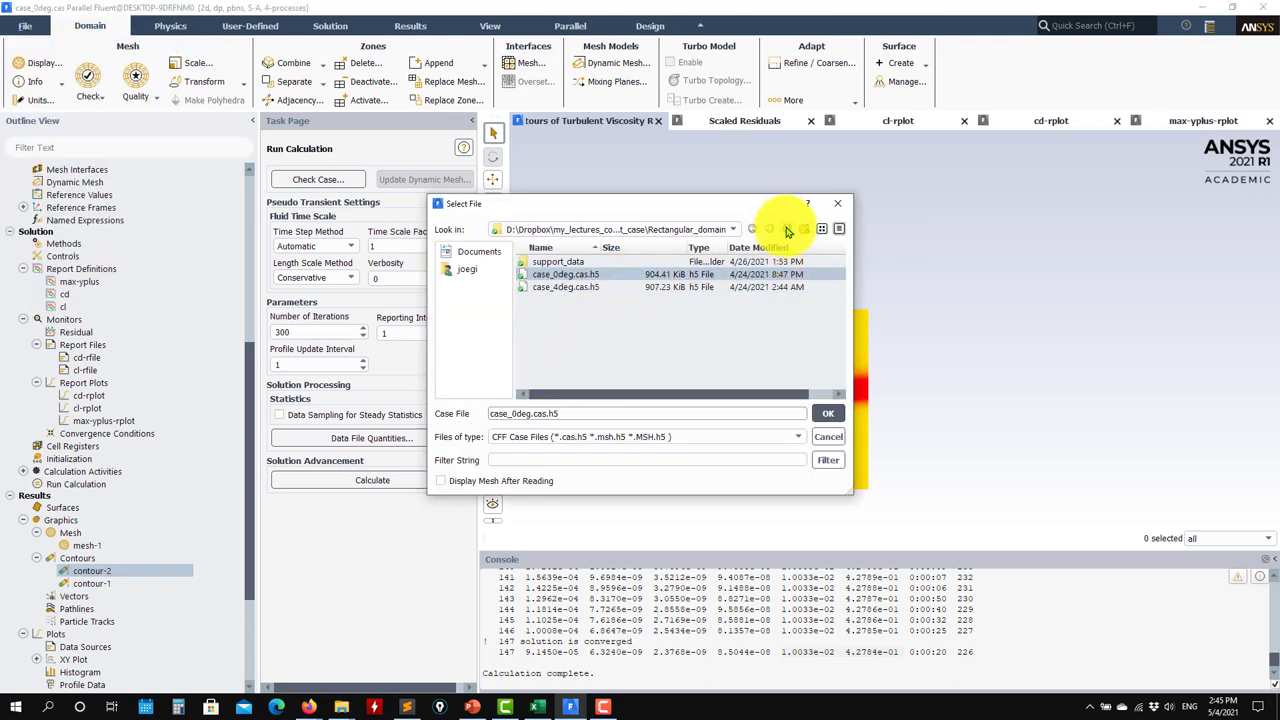
left_click(787, 231)
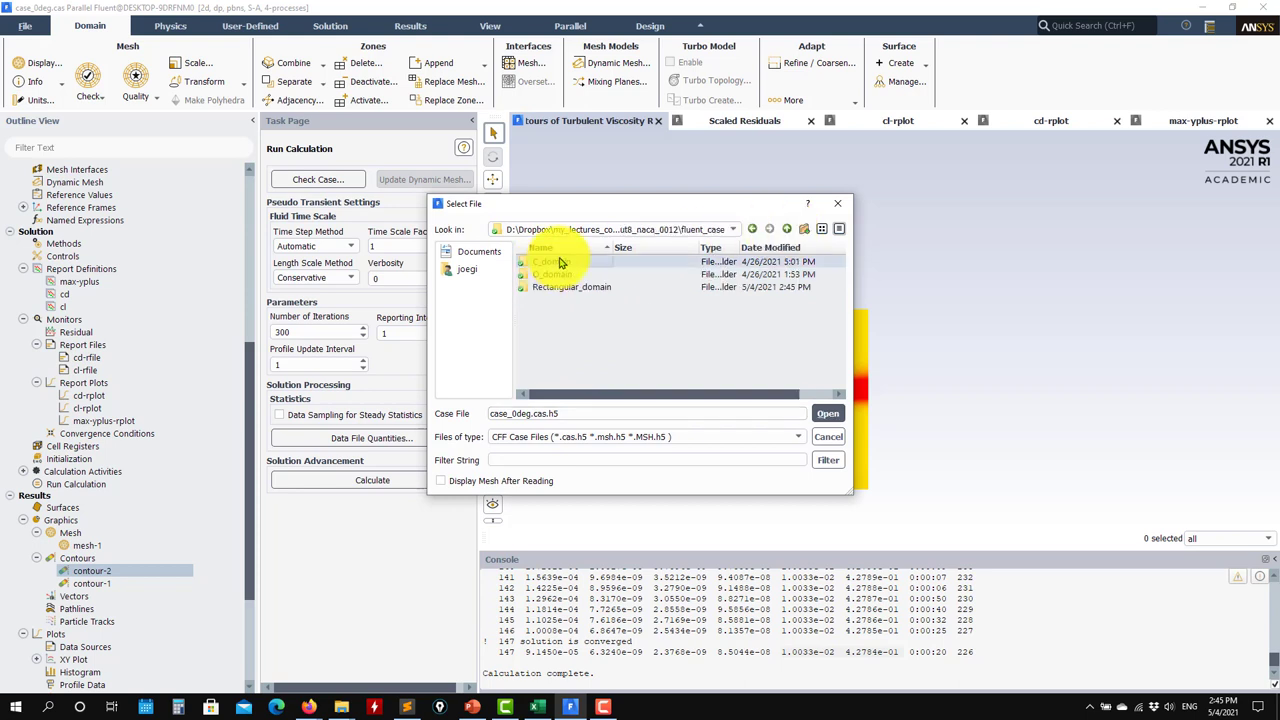
double_click(596, 262)
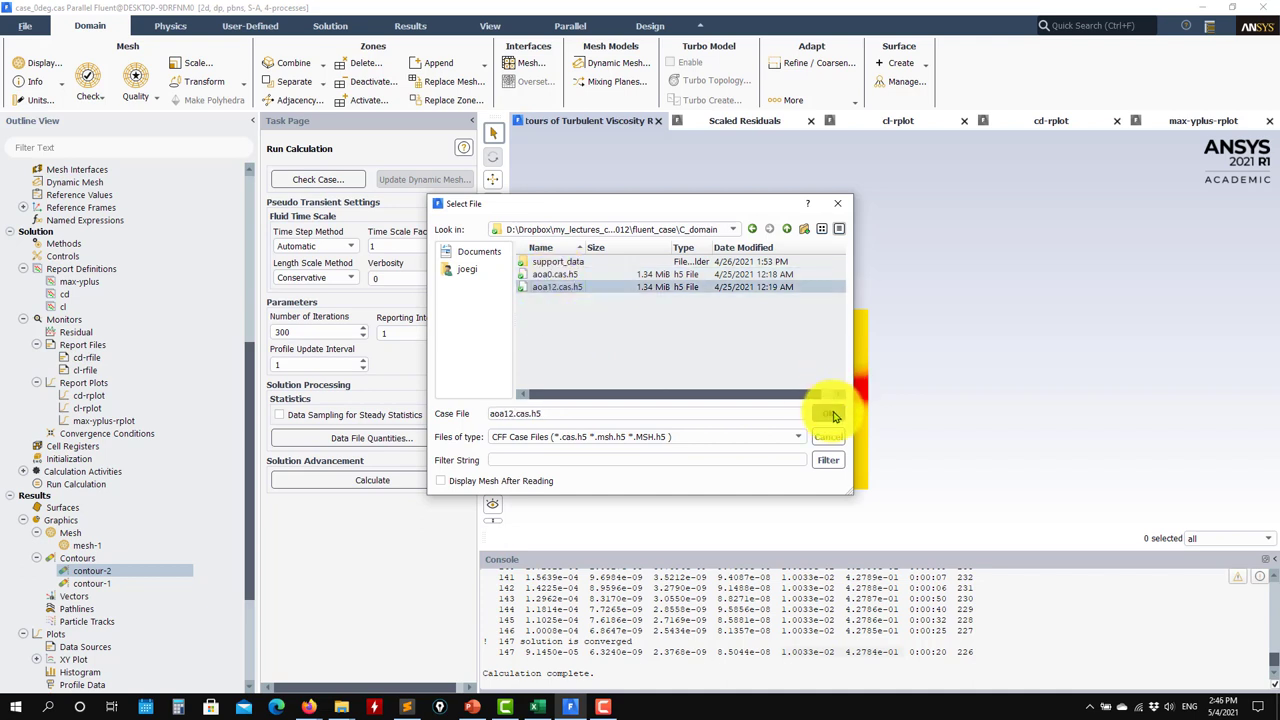
left_click(835, 415)
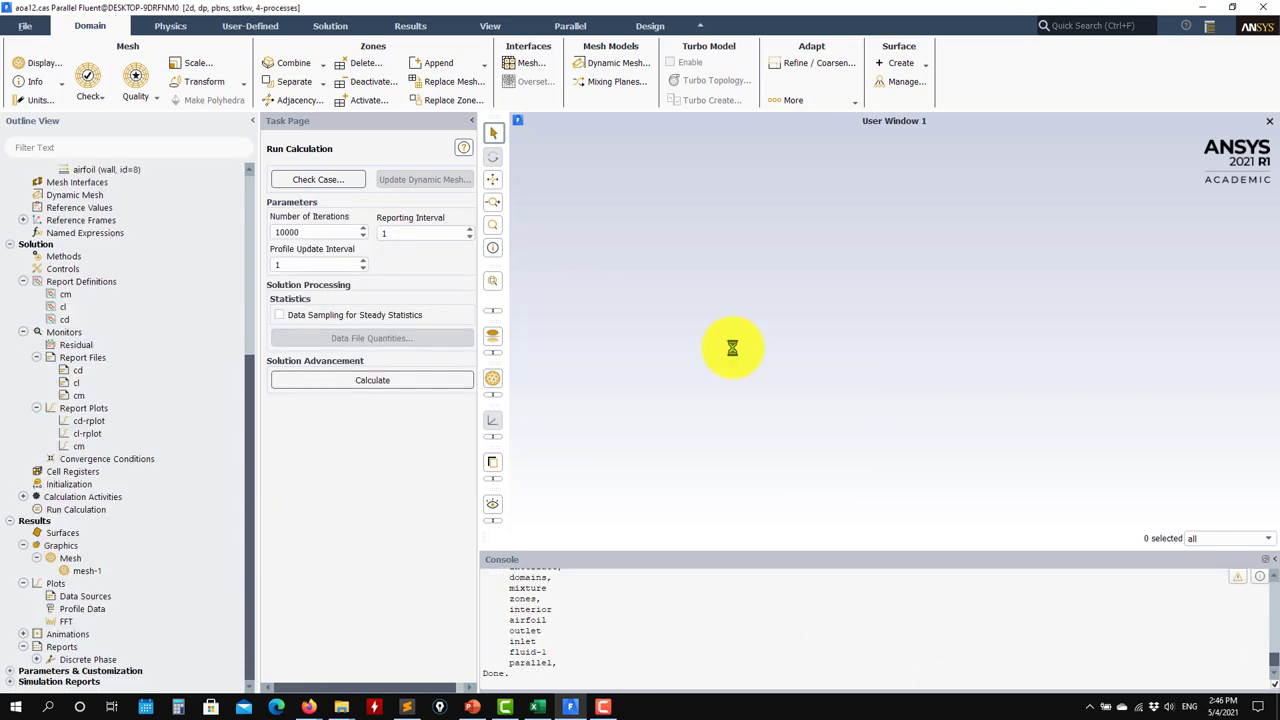
Display mesh-1 of the loaded C-domain case with its airfoil, inlet, interior and outlet surfaces
double_click(86, 571)
left_click(262, 631)
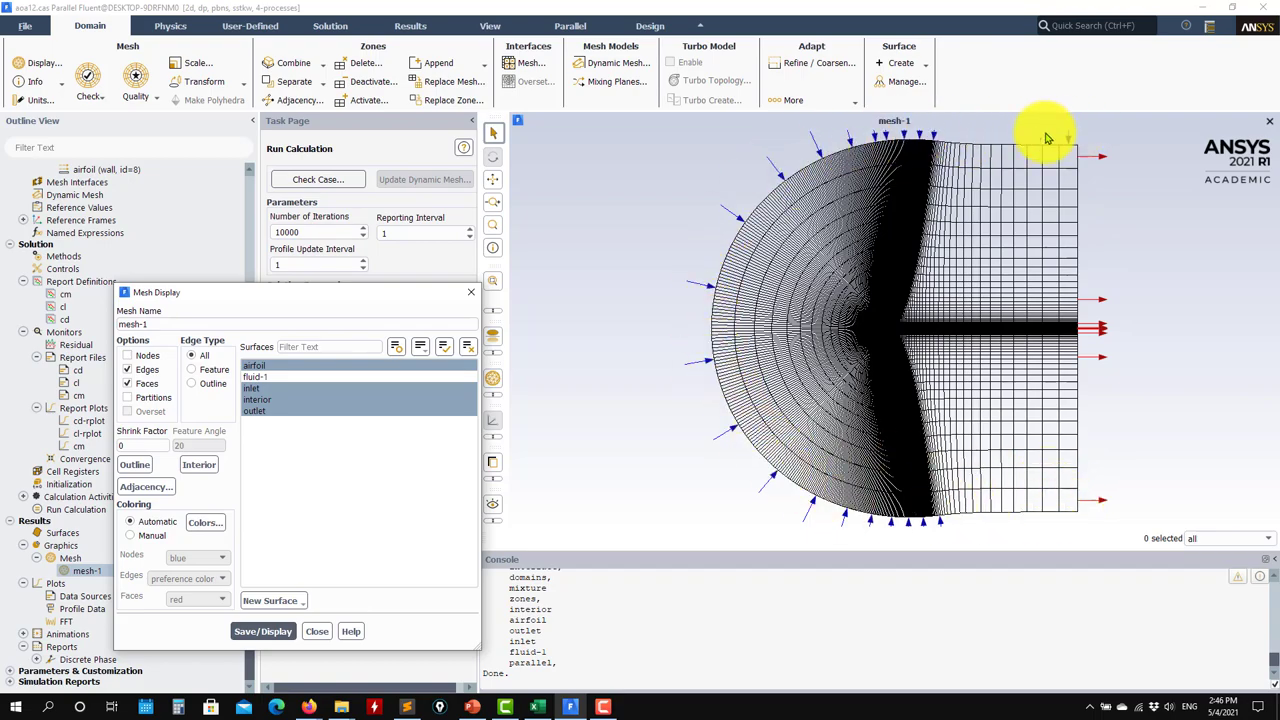
scroll(850, 330, "up", 2)
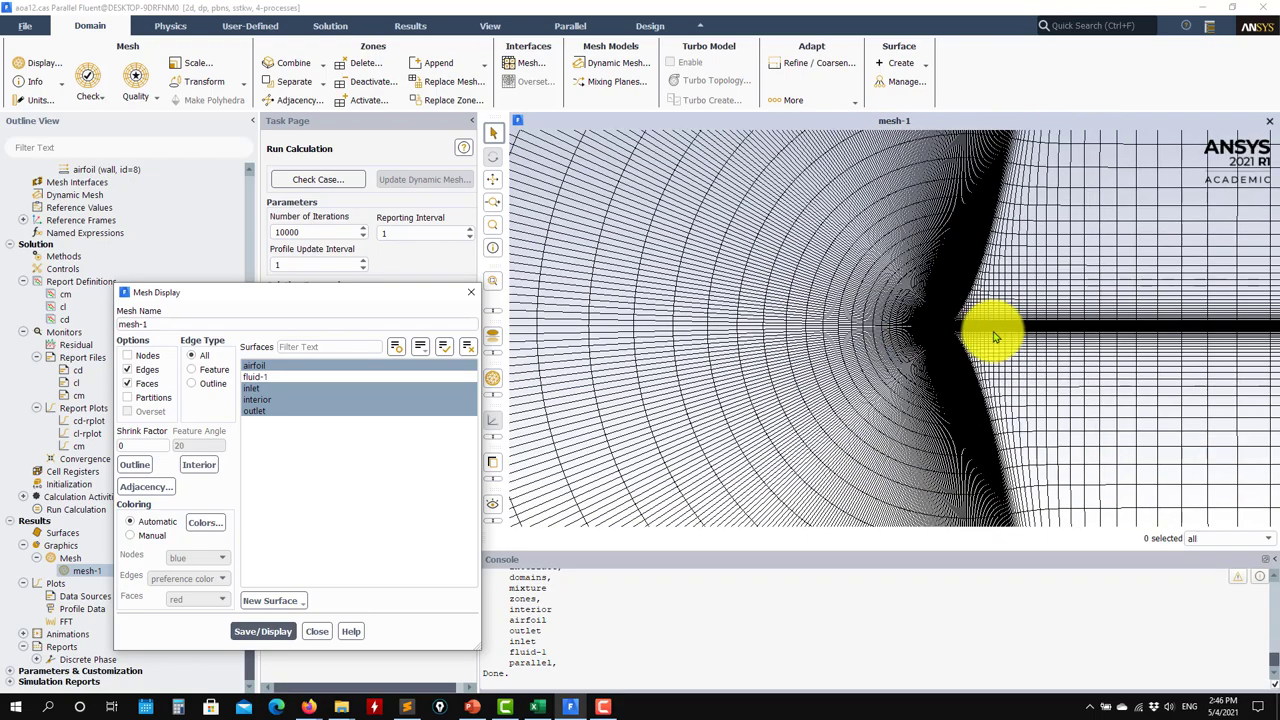
left_click_drag(995, 337, 814, 316)
scroll(816, 325, "down", 3)
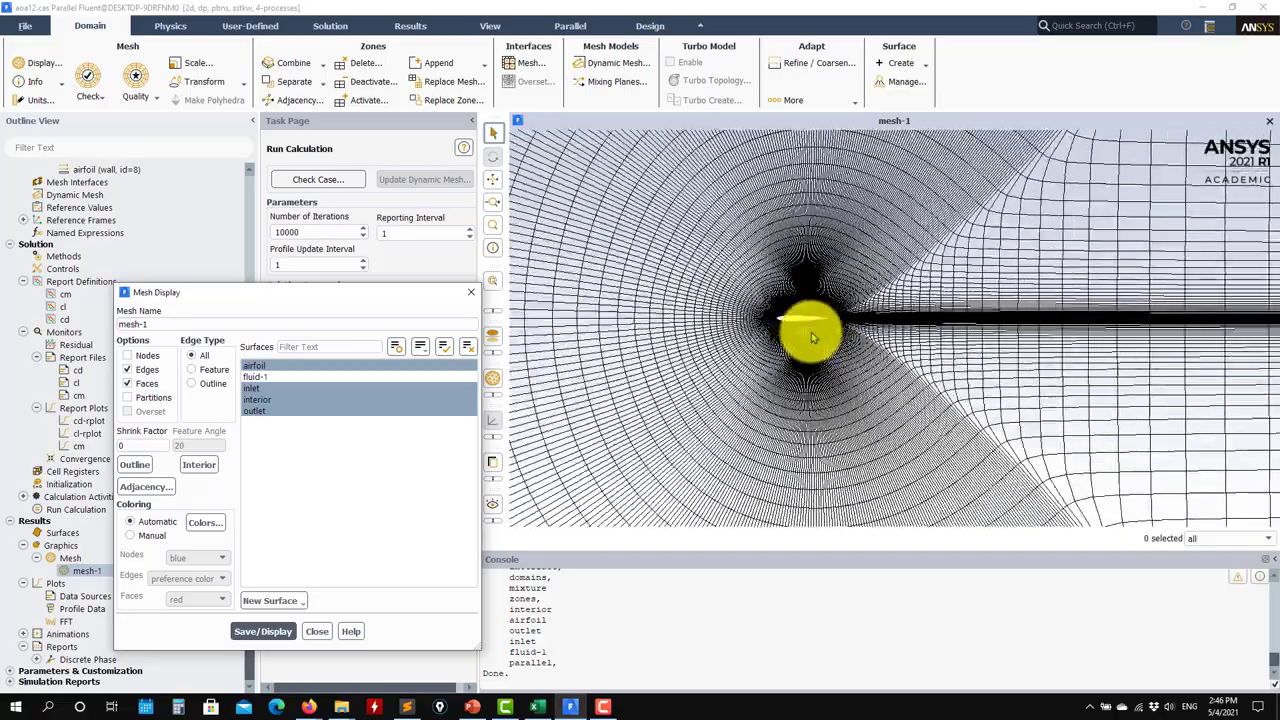
Examine the mesh around the airfoil and its near-wall cell layers, and close the mesh display settings
scroll(800, 320, "up", 5)
scroll(772, 278, "down", 2)
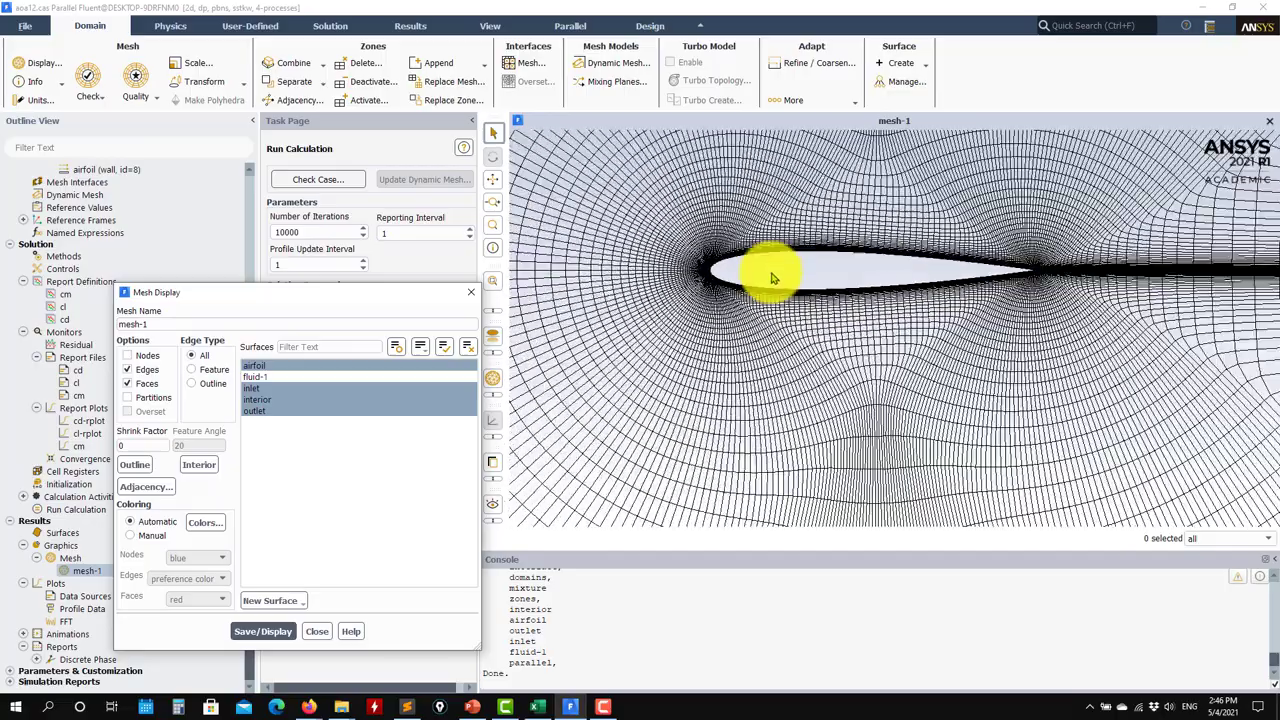
scroll(772, 278, "up", 6)
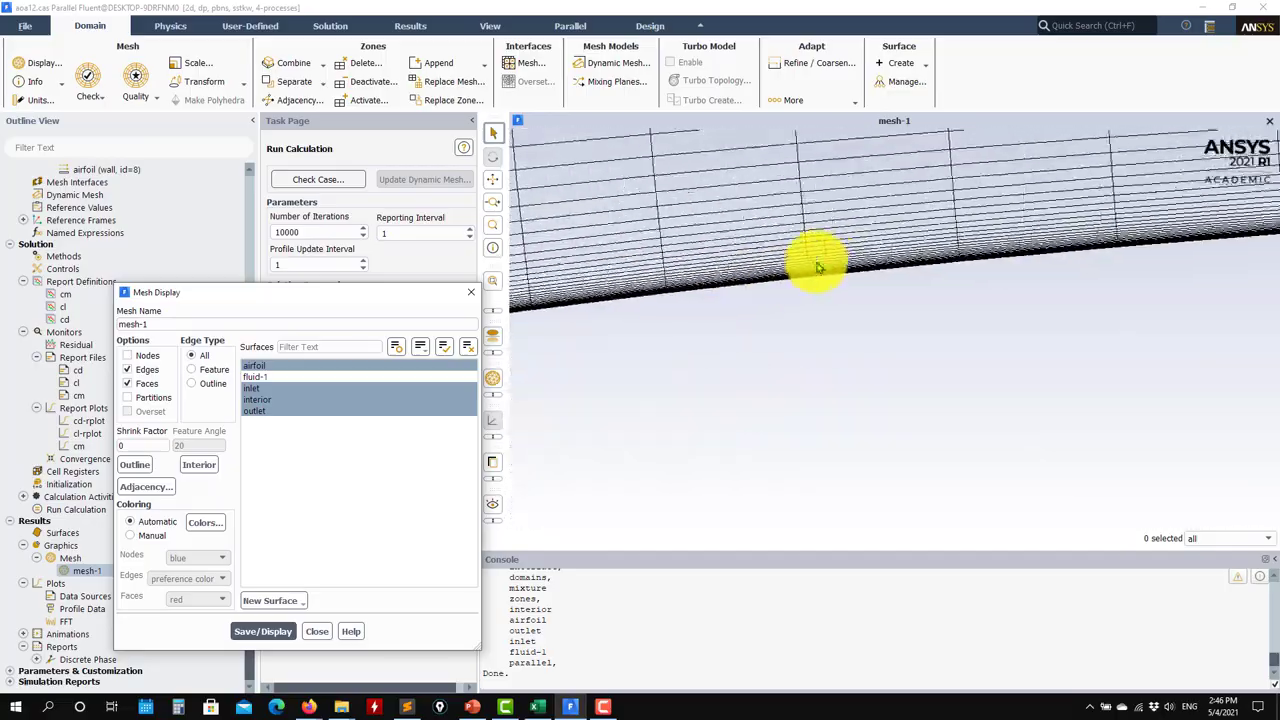
scroll(811, 271, "down", 5)
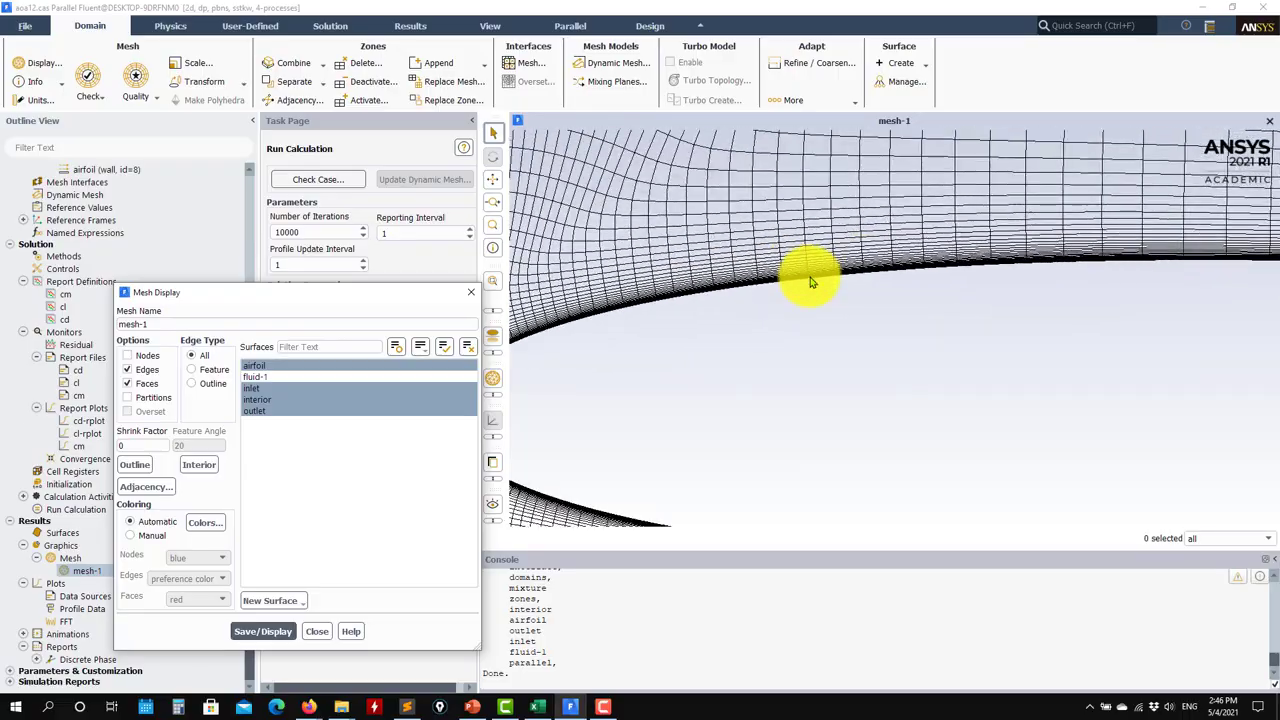
scroll(811, 281, "down", 3)
scroll(810, 280, "up", 6)
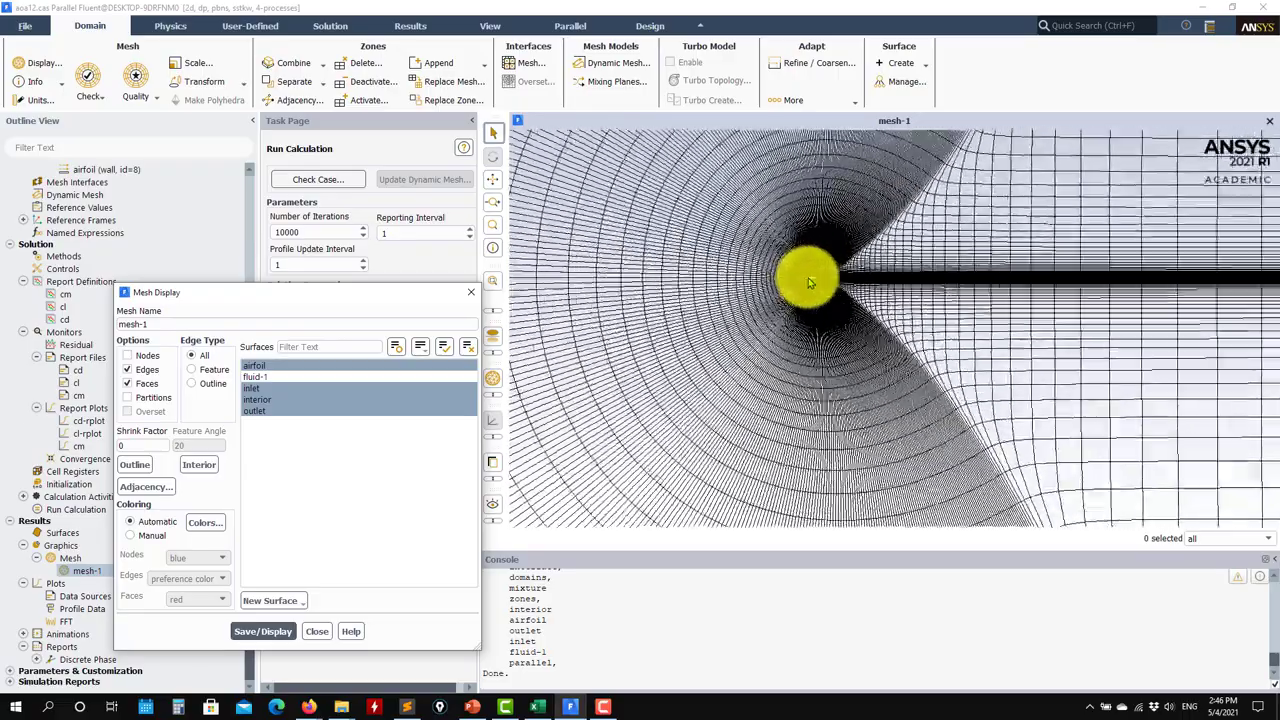
scroll(810, 282, "down", 6)
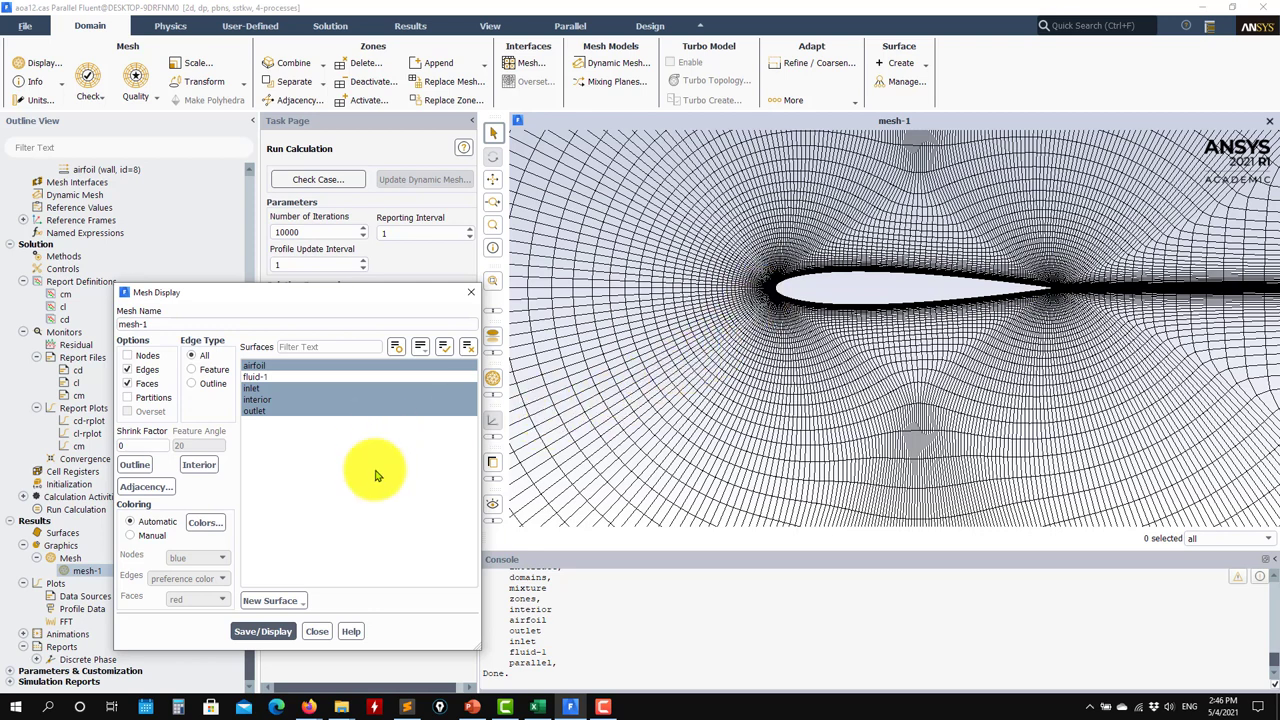
left_click(316, 631)
Review the inlet's velocity magnitude, flow direction and turbulence settings against the curved inlet boundary on the mesh, and close them
scroll(100, 423, "up", 5)
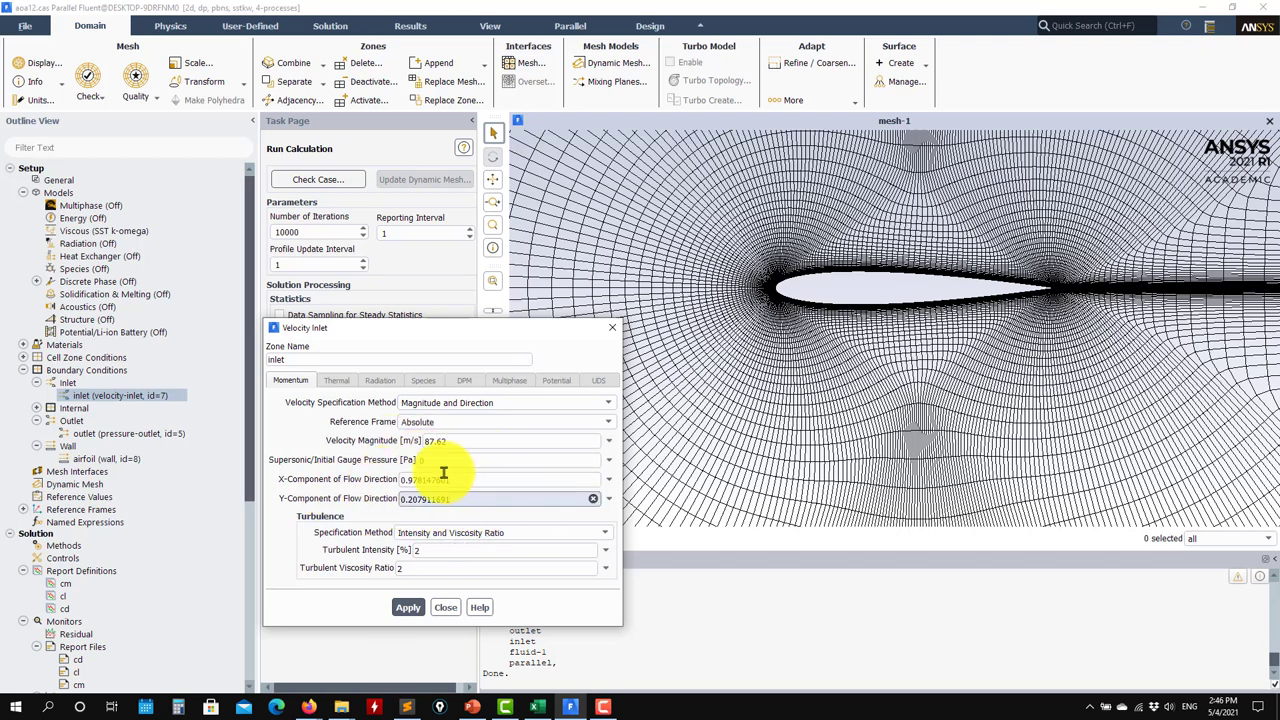
left_click_drag(440, 328, 353, 145)
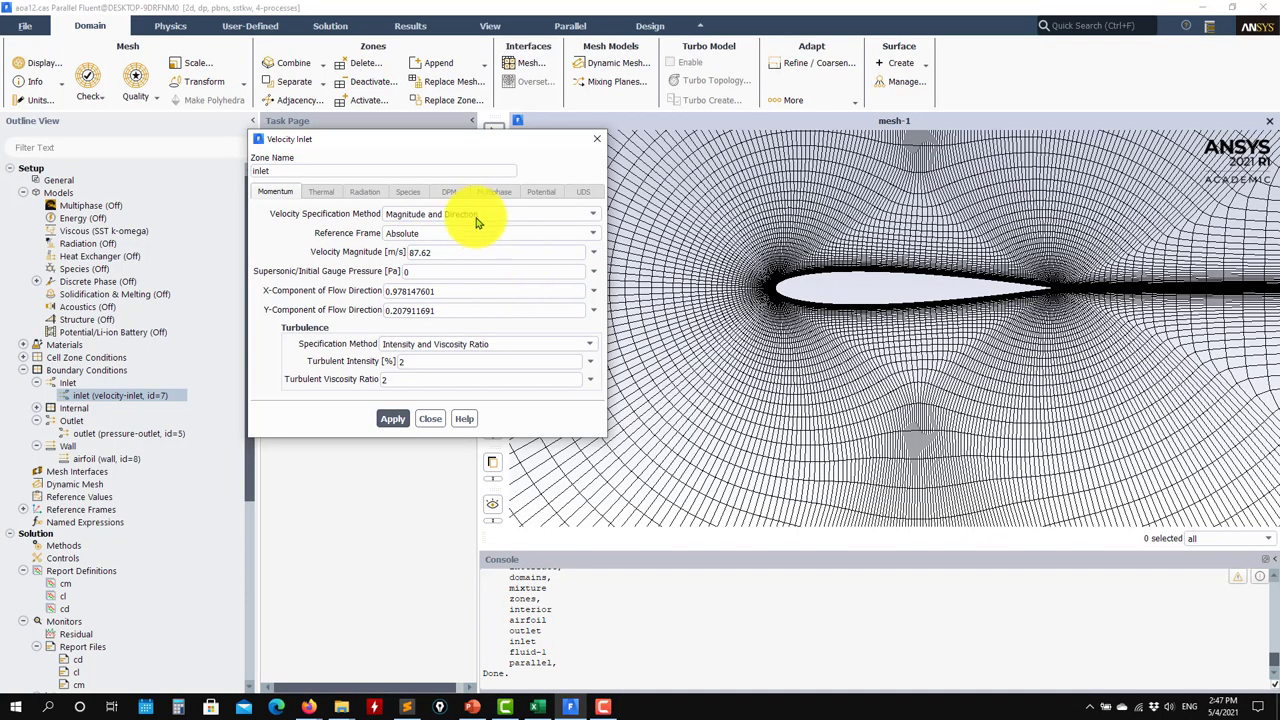
scroll(742, 450, "down", 3)
scroll(748, 448, "up", 5)
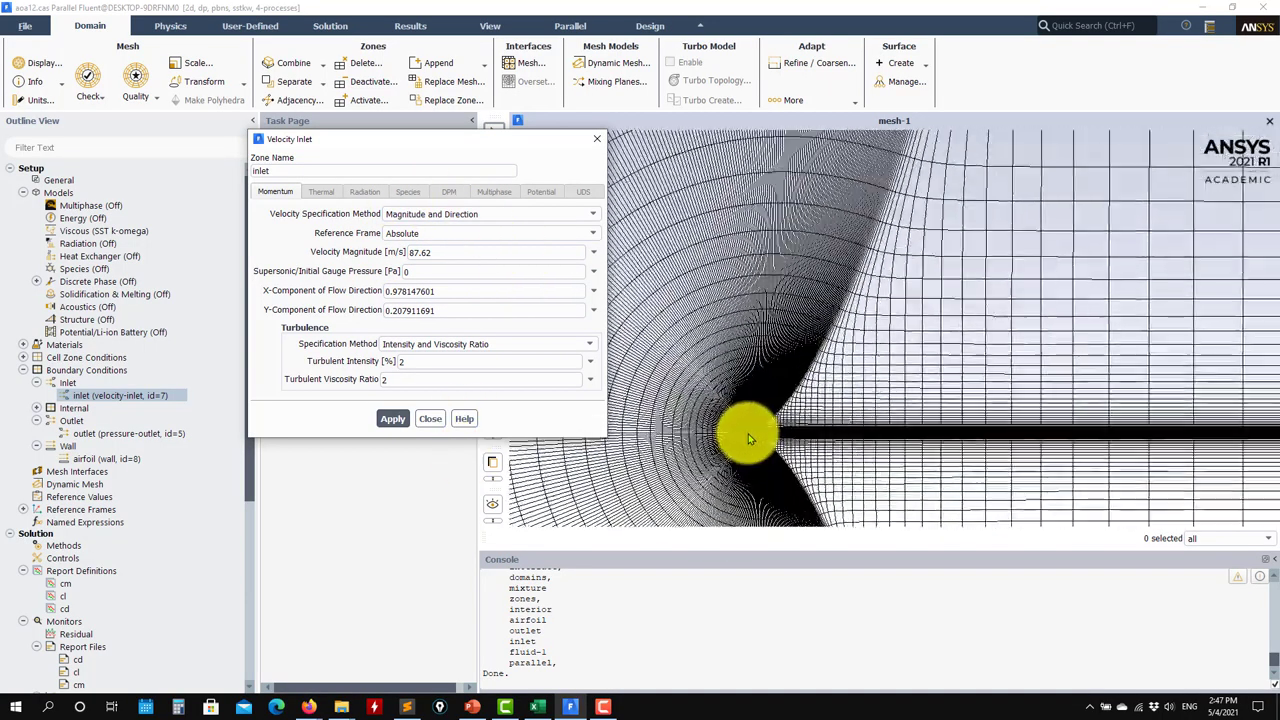
scroll(748, 438, "down", 5)
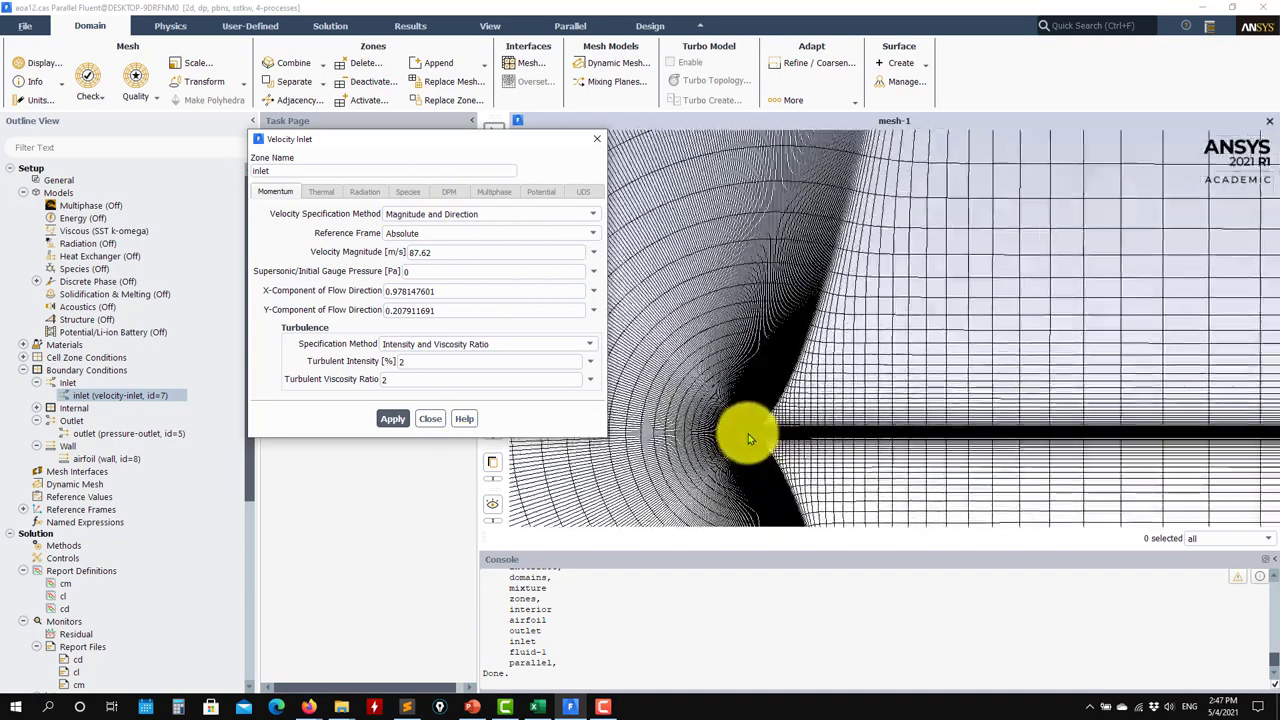
left_click_drag(746, 439, 894, 380)
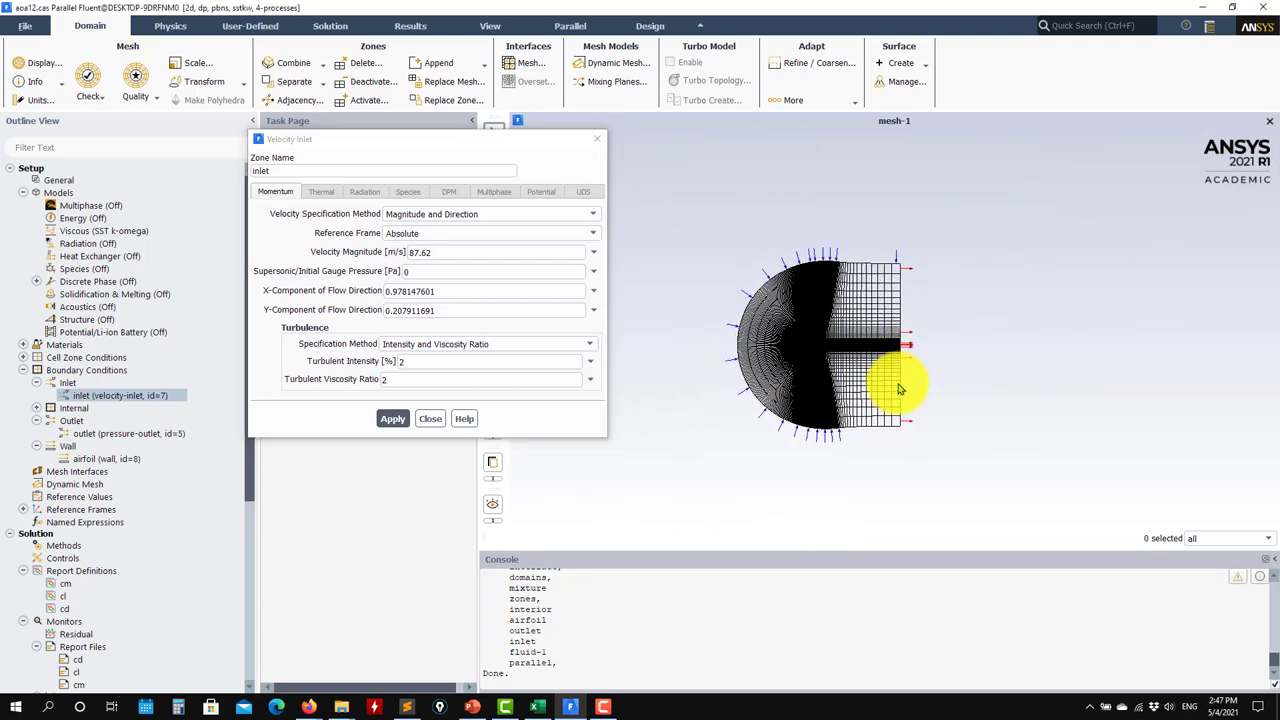
scroll(873, 360, "up", 1)
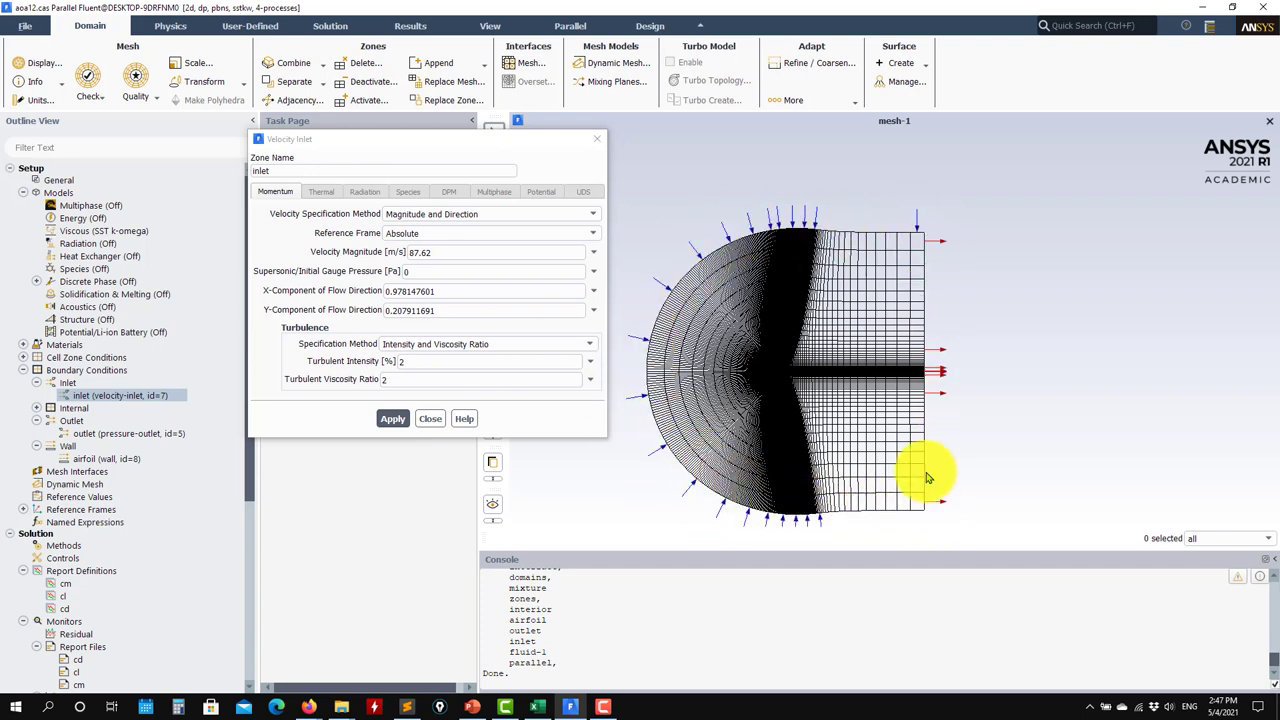
left_click(430, 418)
Create a facet average surface report definition named yplusave on the airfoil surface, with a report plot
scroll(90, 425, "down", 3)
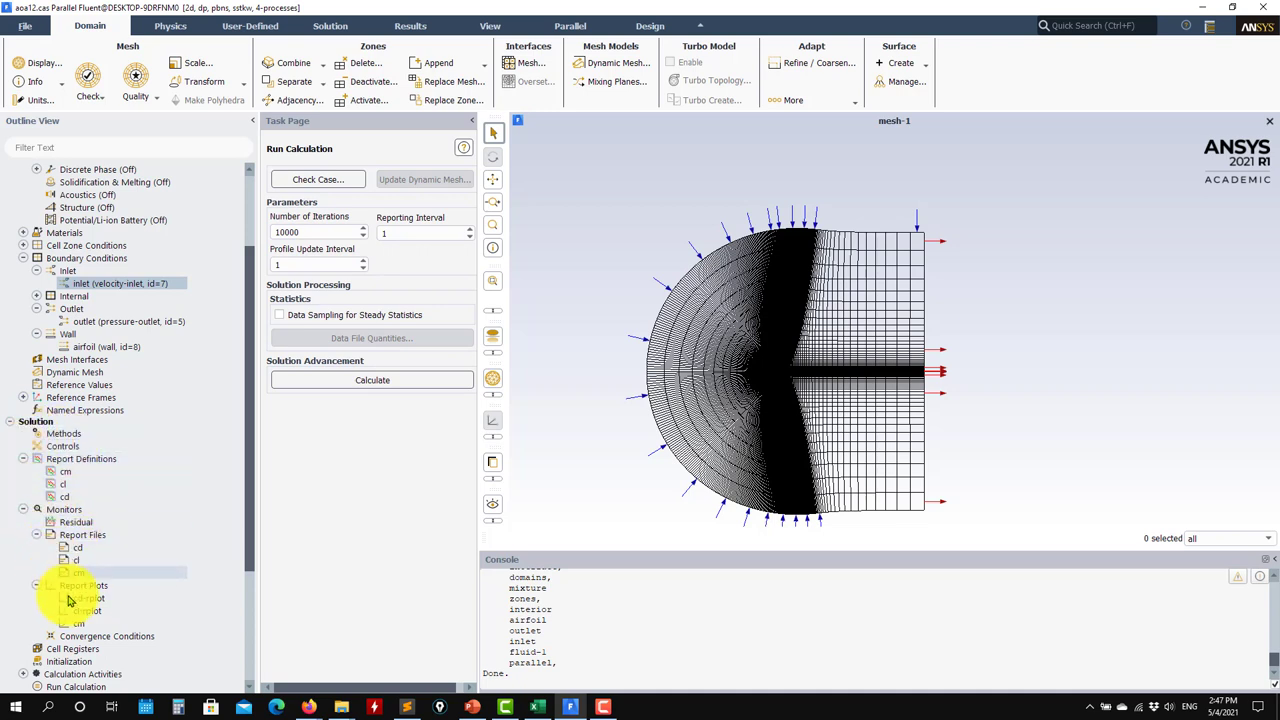
scroll(68, 600, "down", 3)
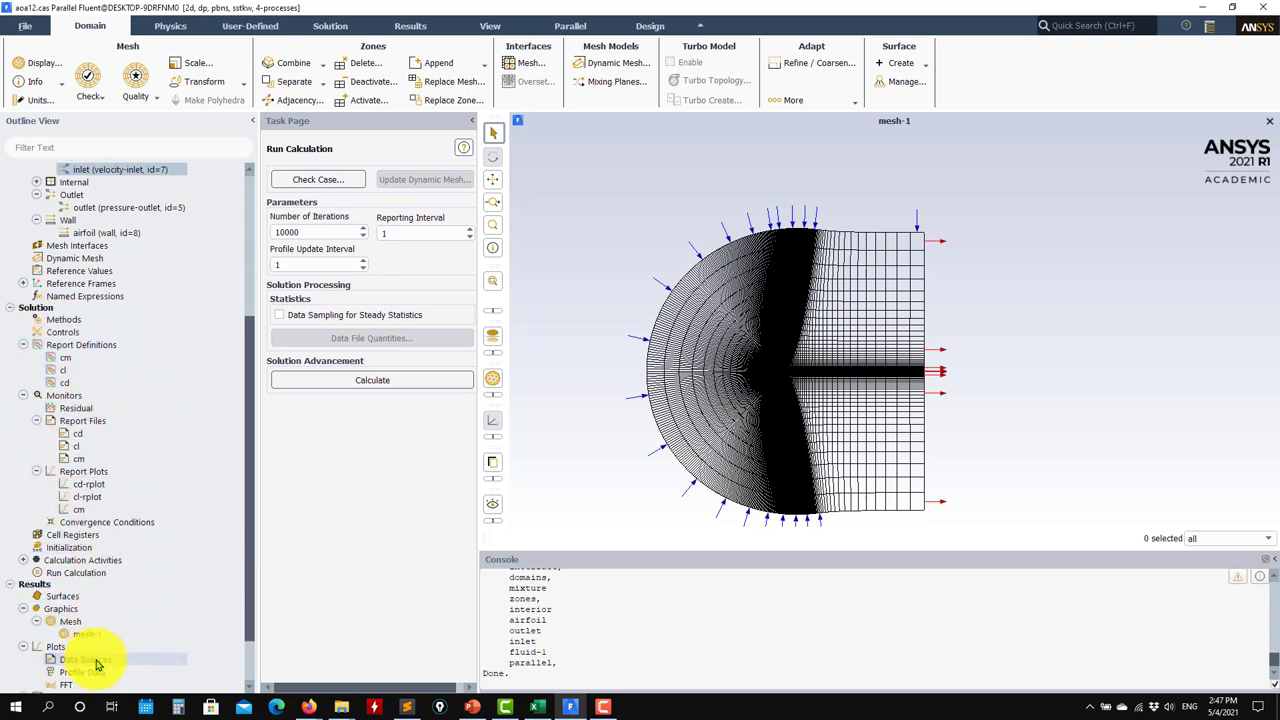
right_click(93, 346)
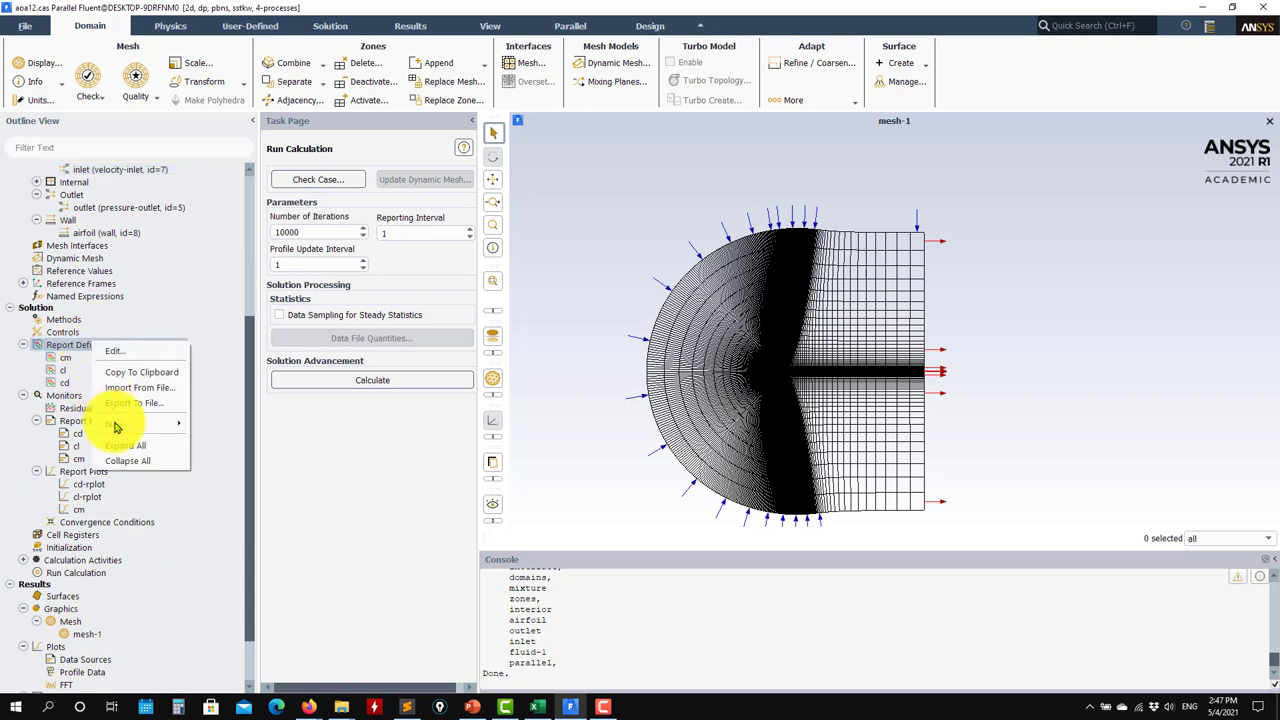
mouse_move(115, 424)
mouse_move(232, 443)
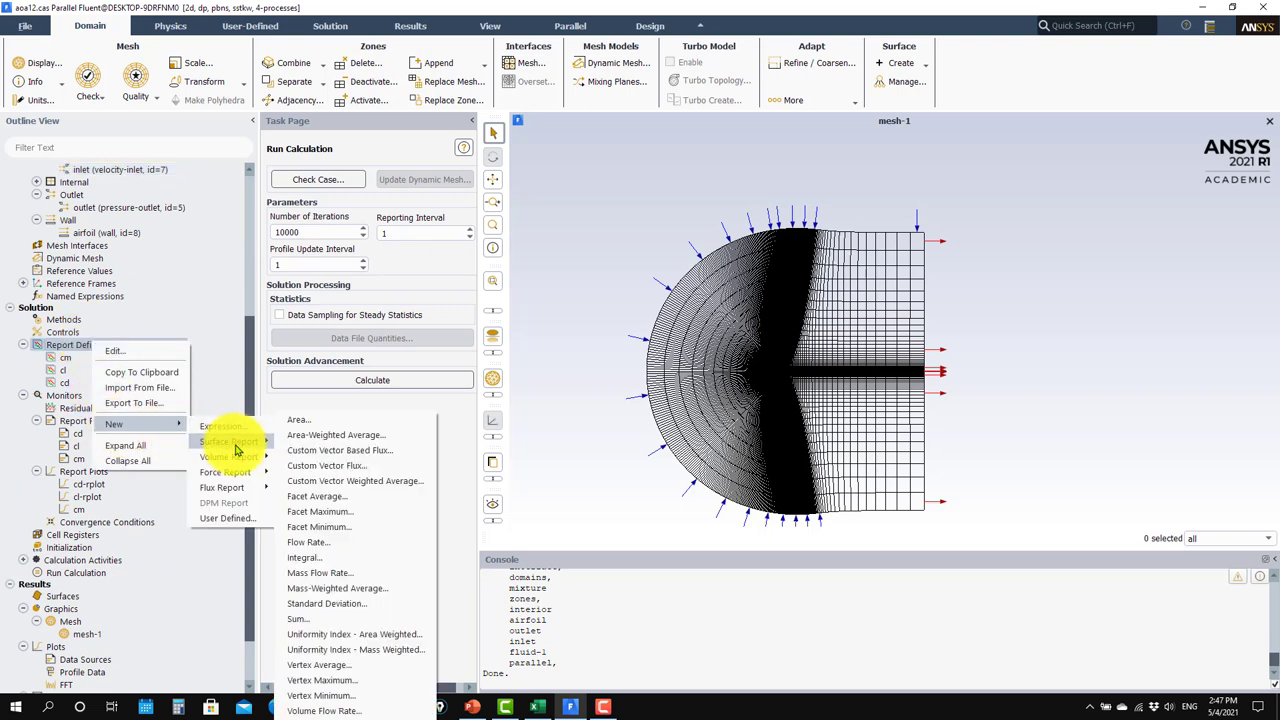
left_click(329, 497)
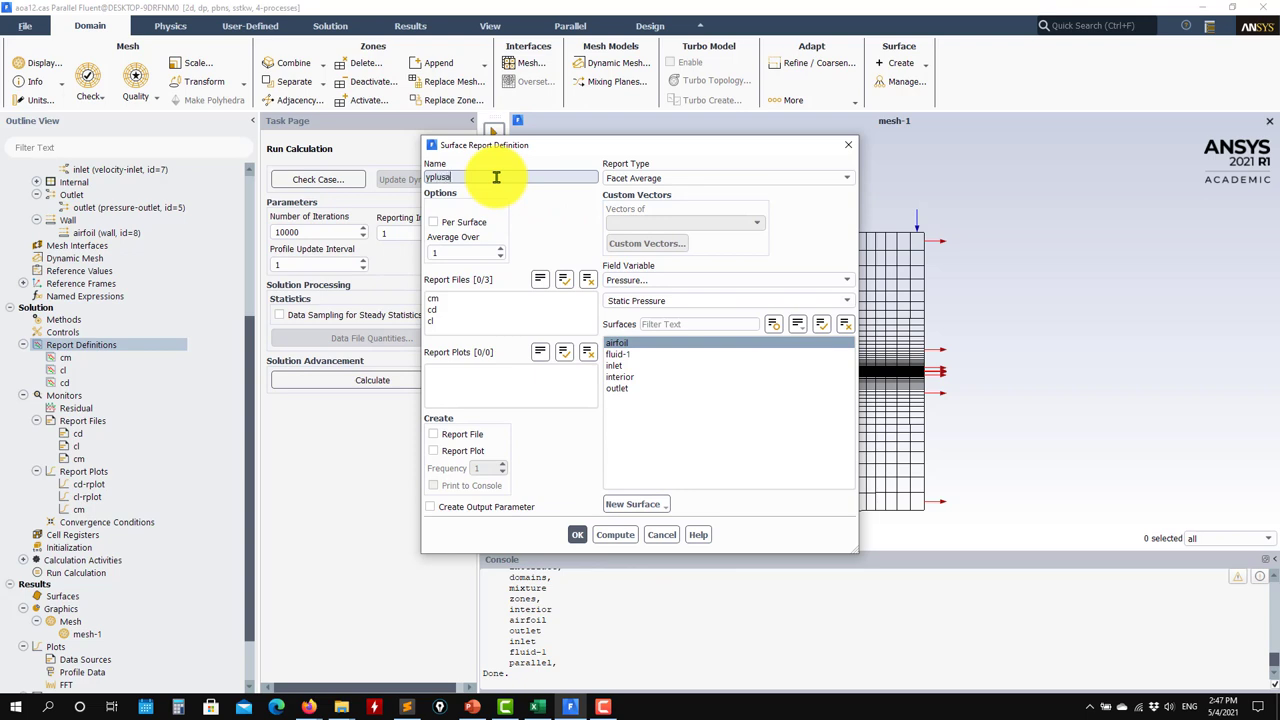
left_click(599, 536)
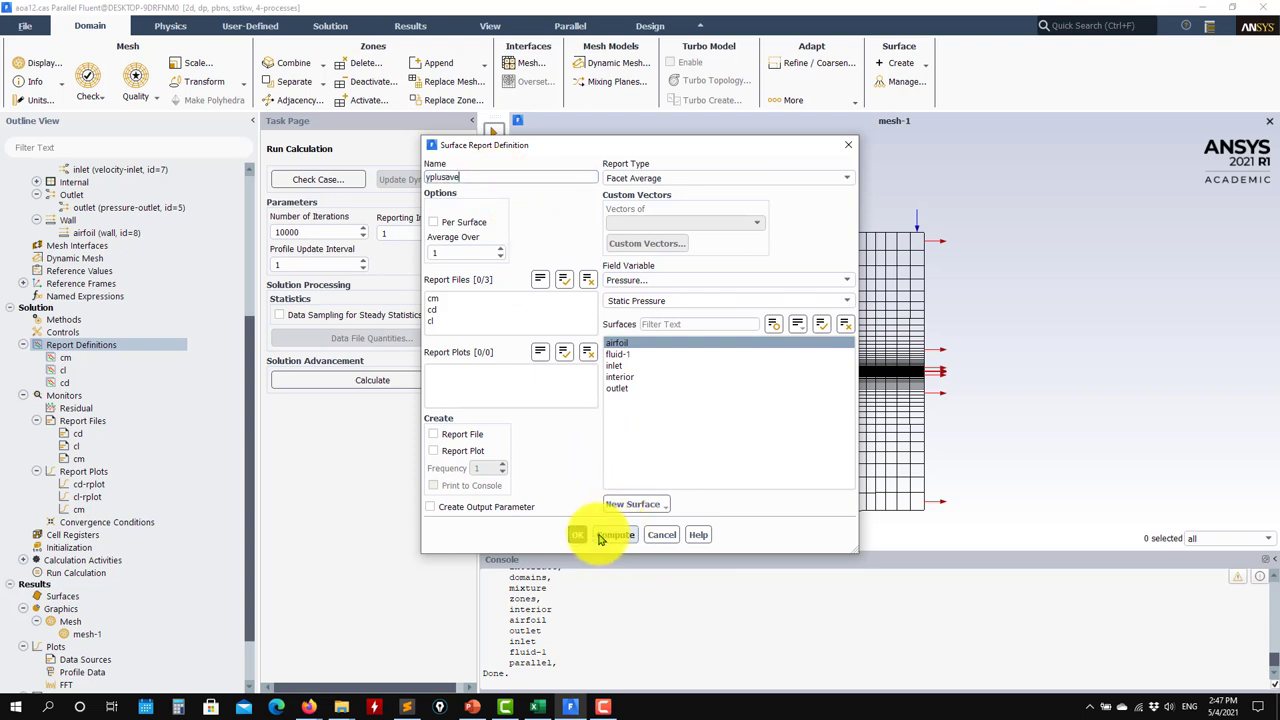
left_click(452, 452)
left_click(577, 535)
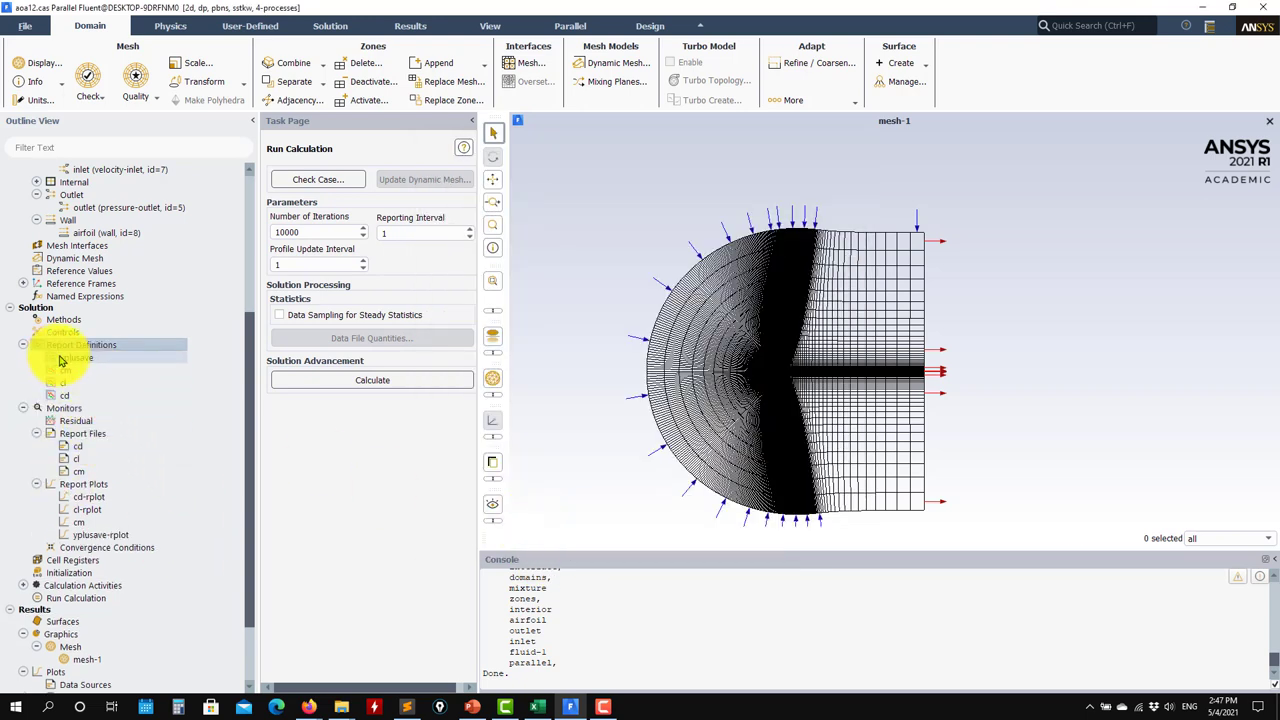
Initialize the solution with the hybrid initialization method
scroll(105, 405, "down", 3)
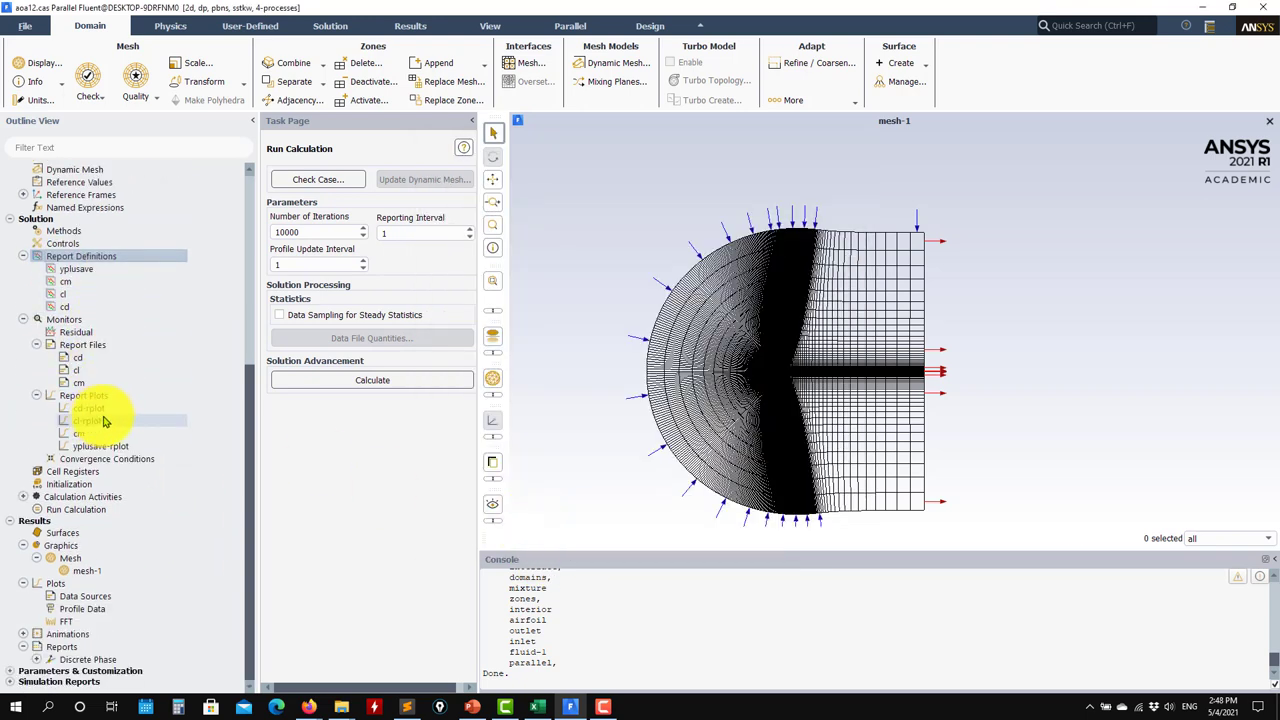
left_click(72, 485)
left_click(356, 228)
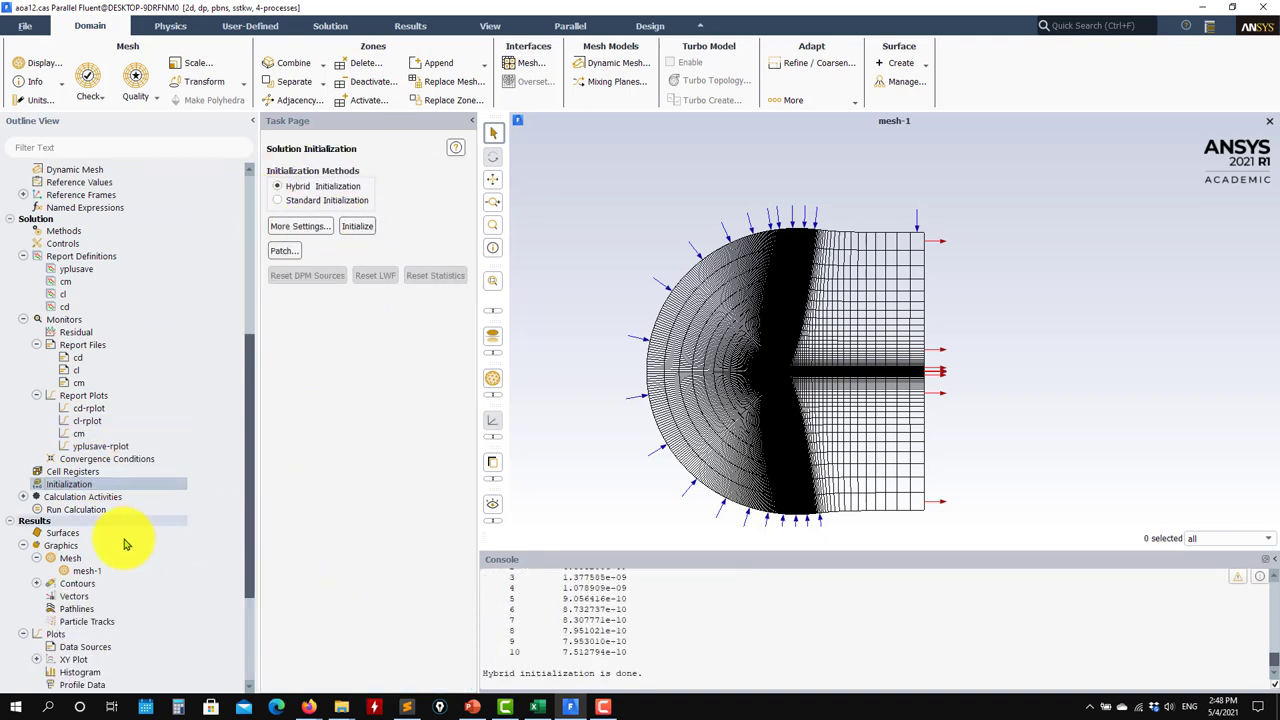
Start the 10000-iteration calculation, answering the prompt about existing report files, and bring up the cd-rplot drag plot
left_click(96, 511)
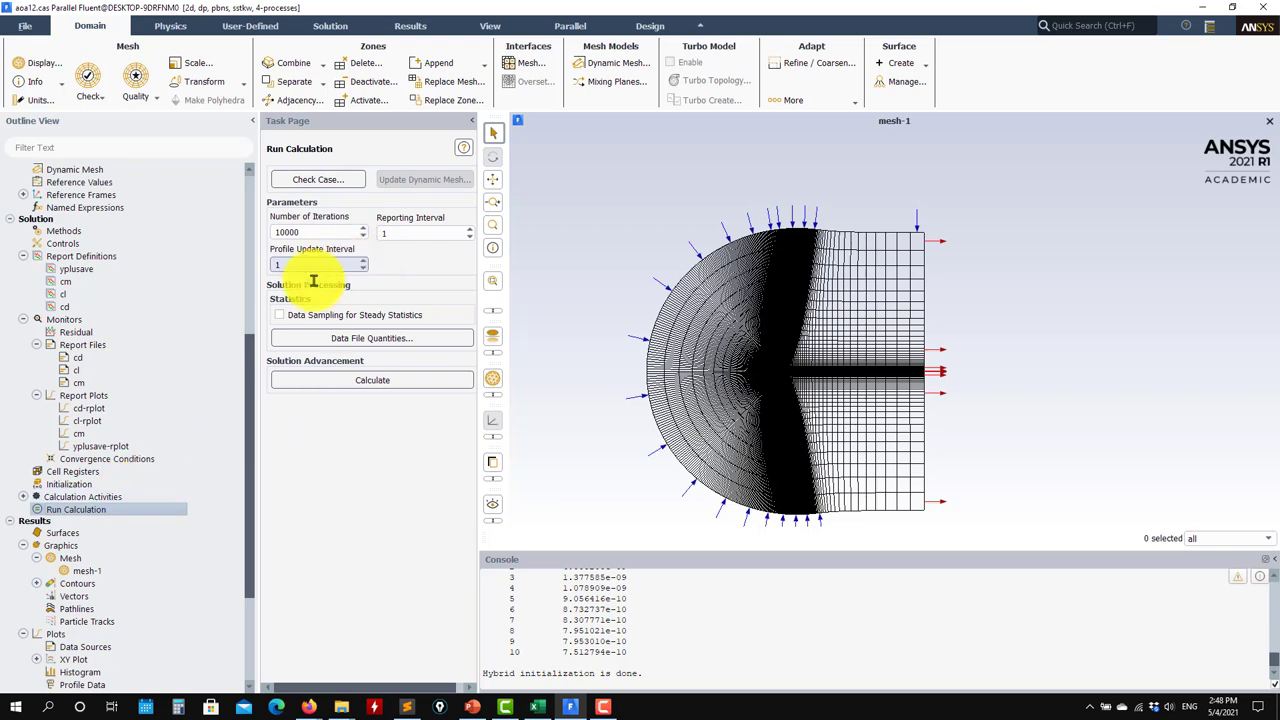
left_click(367, 381)
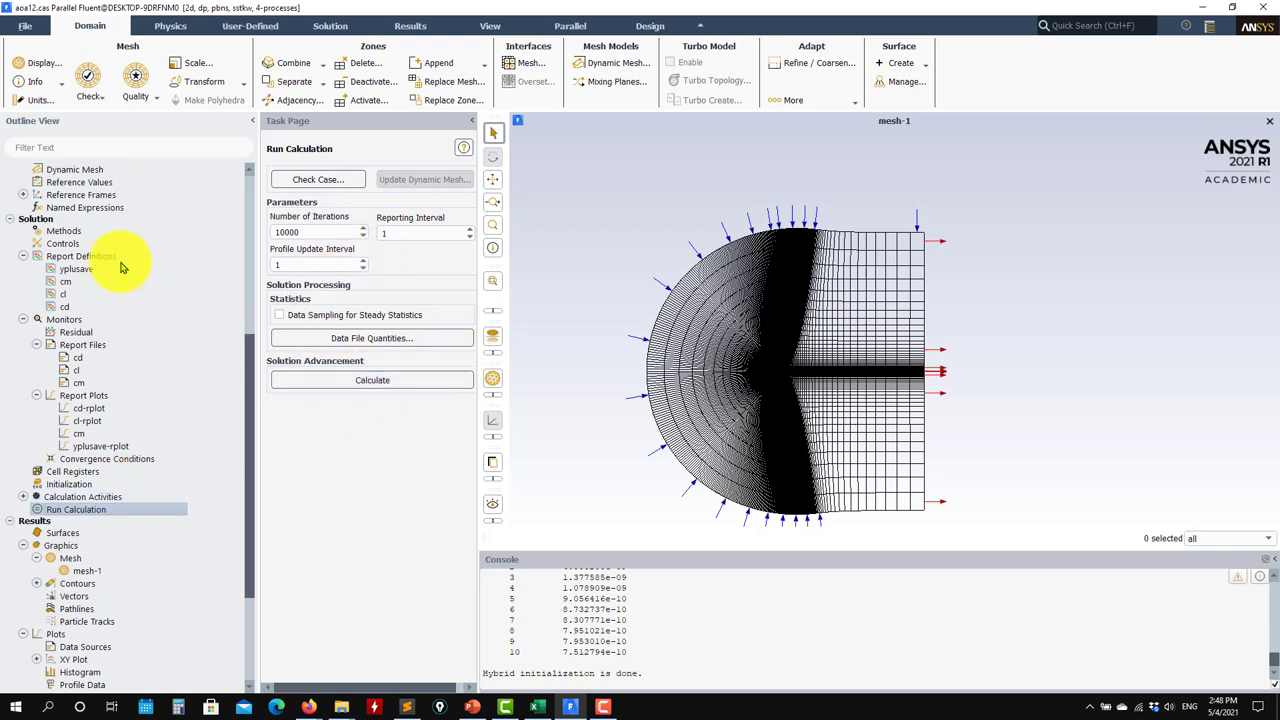
scroll(120, 260, "up", 8)
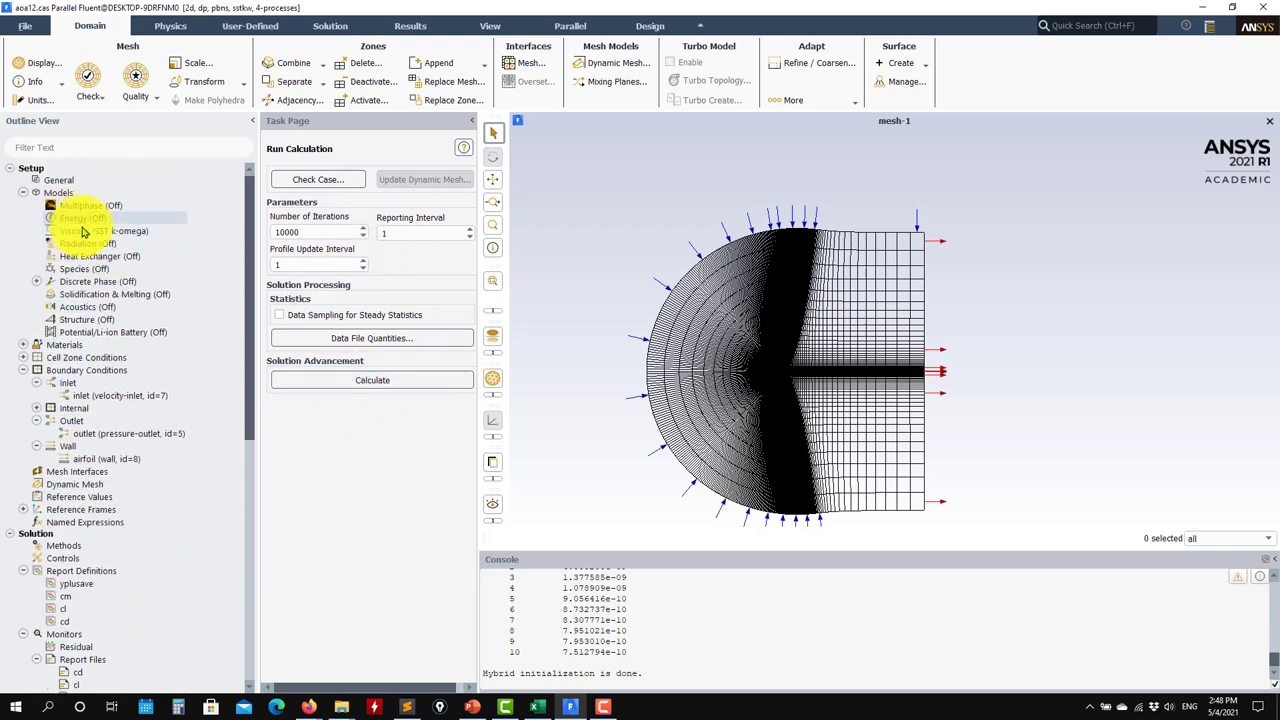
scroll(110, 257, "down", 8)
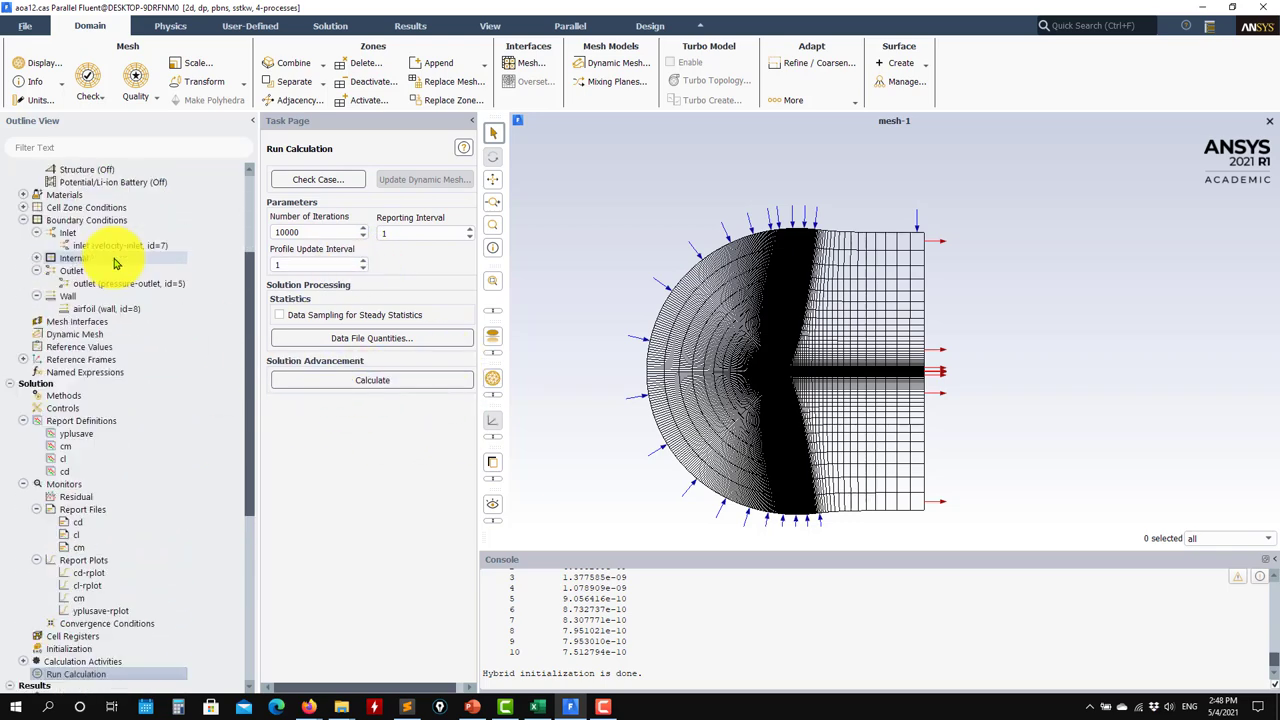
left_click(391, 385)
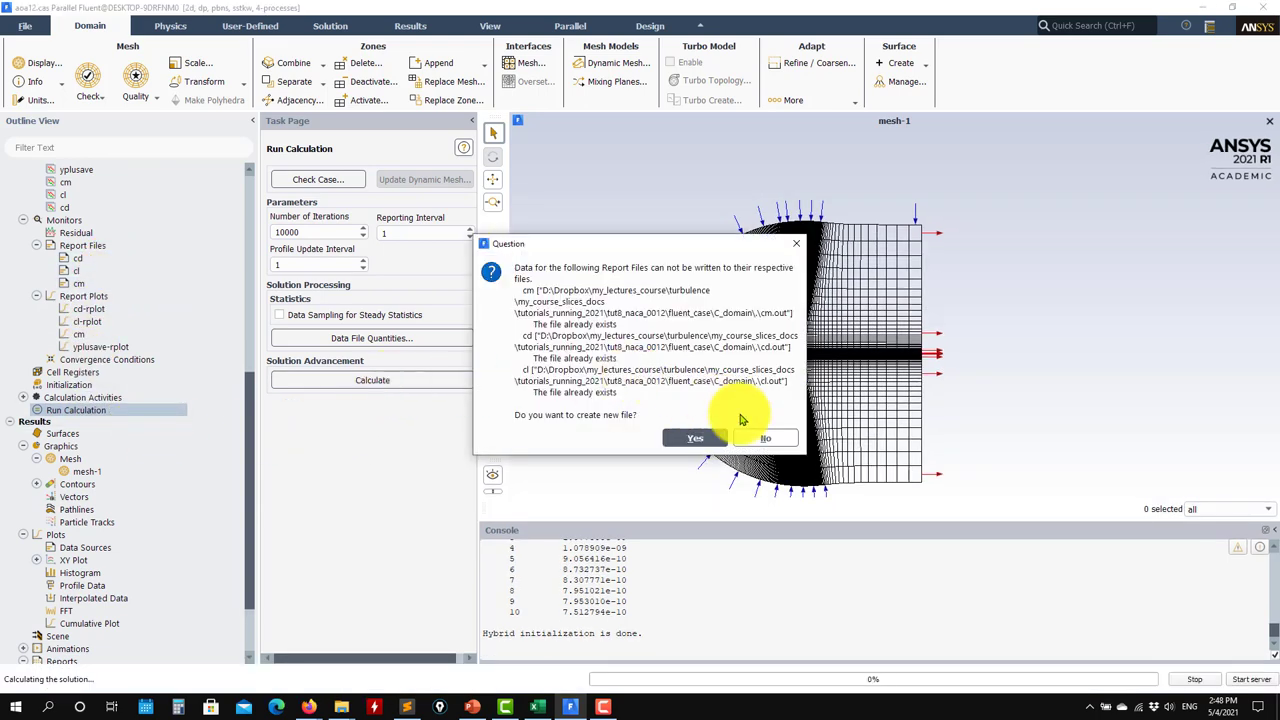
left_click(736, 430)
left_click(604, 375)
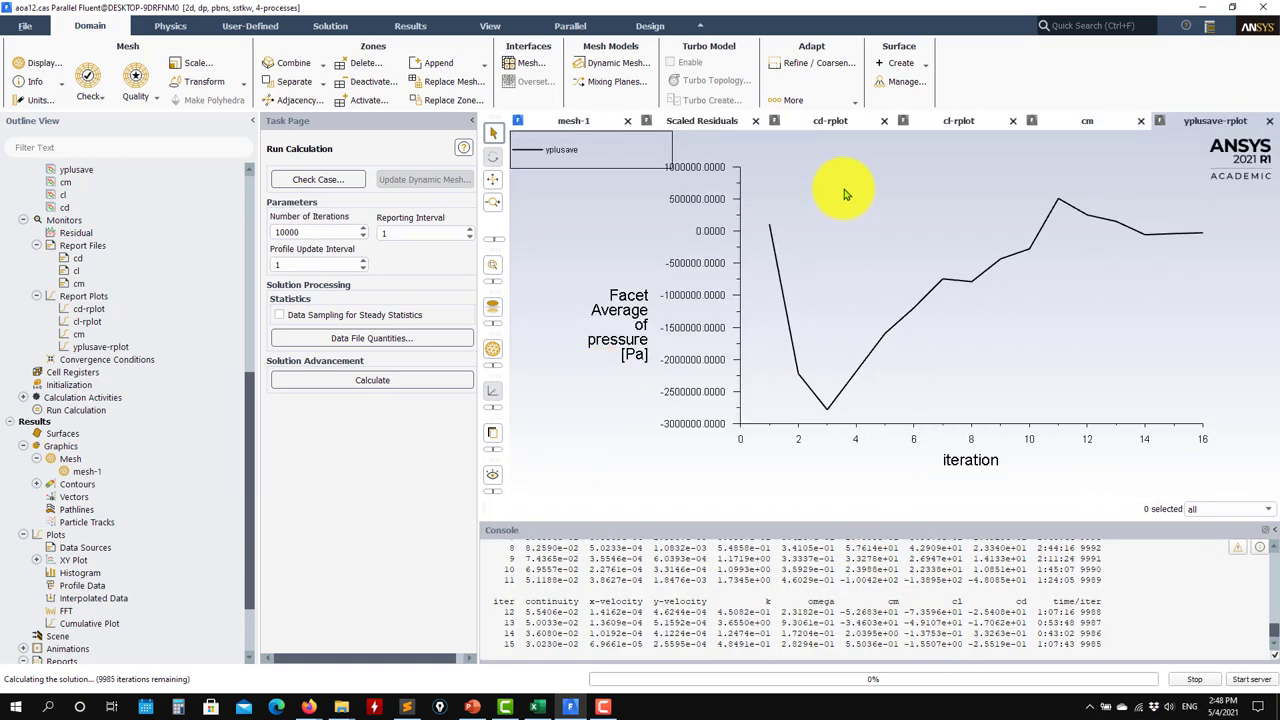
left_click(830, 121)
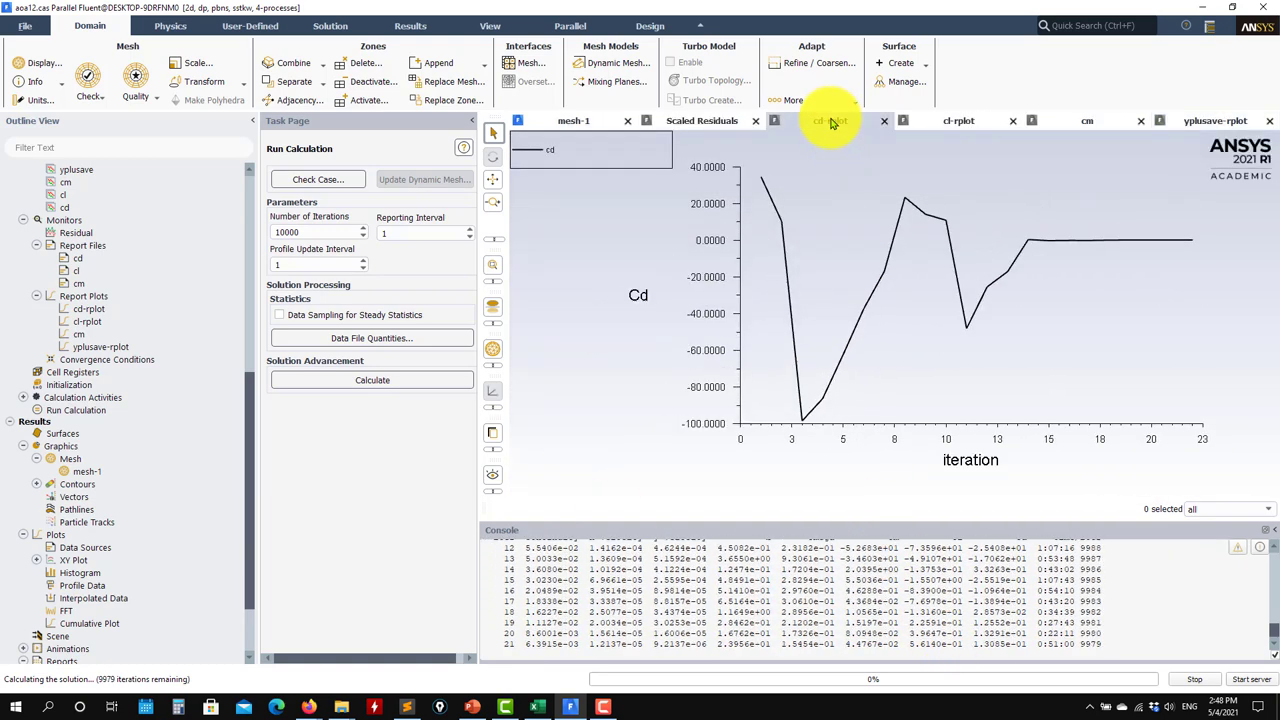
Monitor the cl, cm and yplusave plots and the scaled residuals until the calculation completes, and dismiss the completion notice
left_click(950, 120)
left_click(1088, 122)
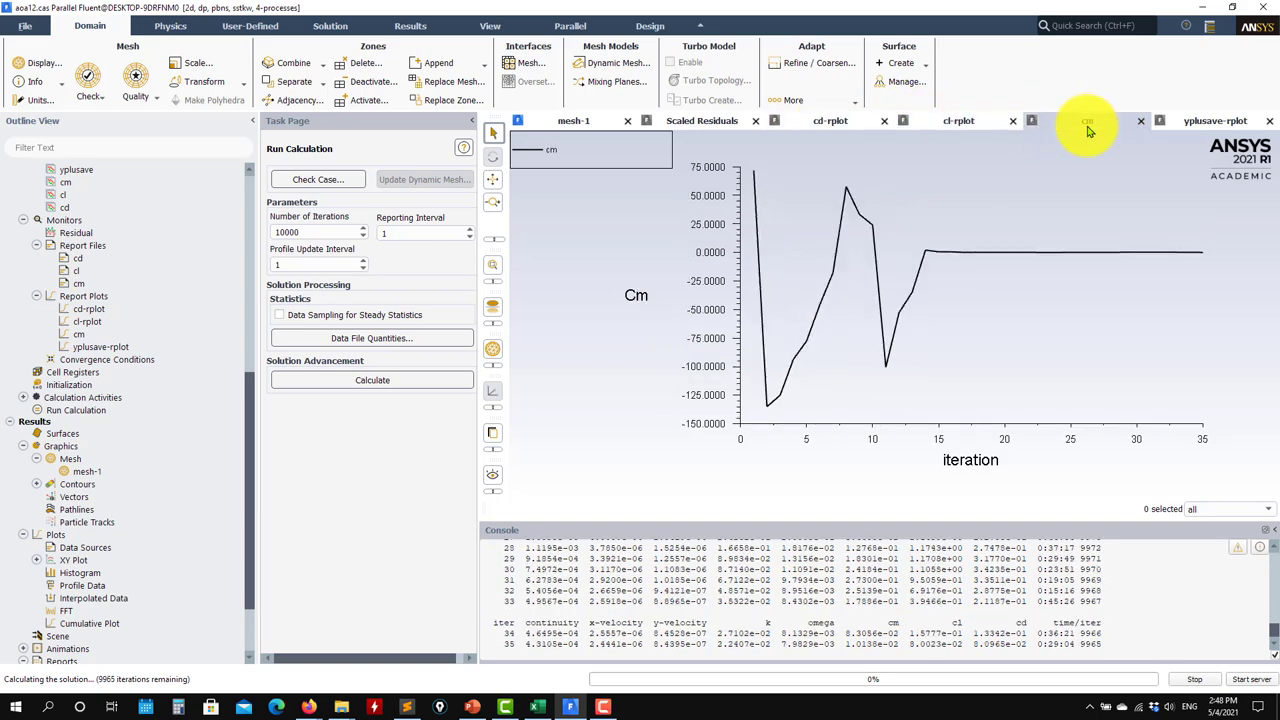
left_click(1195, 120)
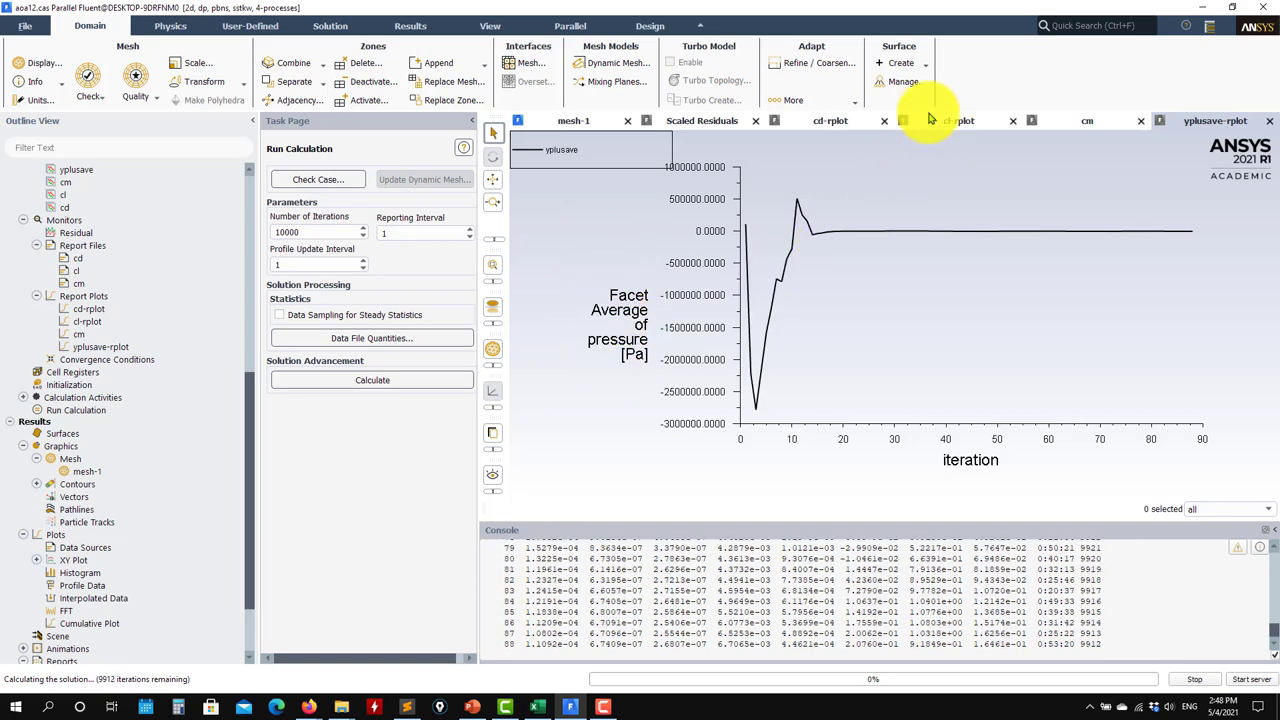
left_click(712, 121)
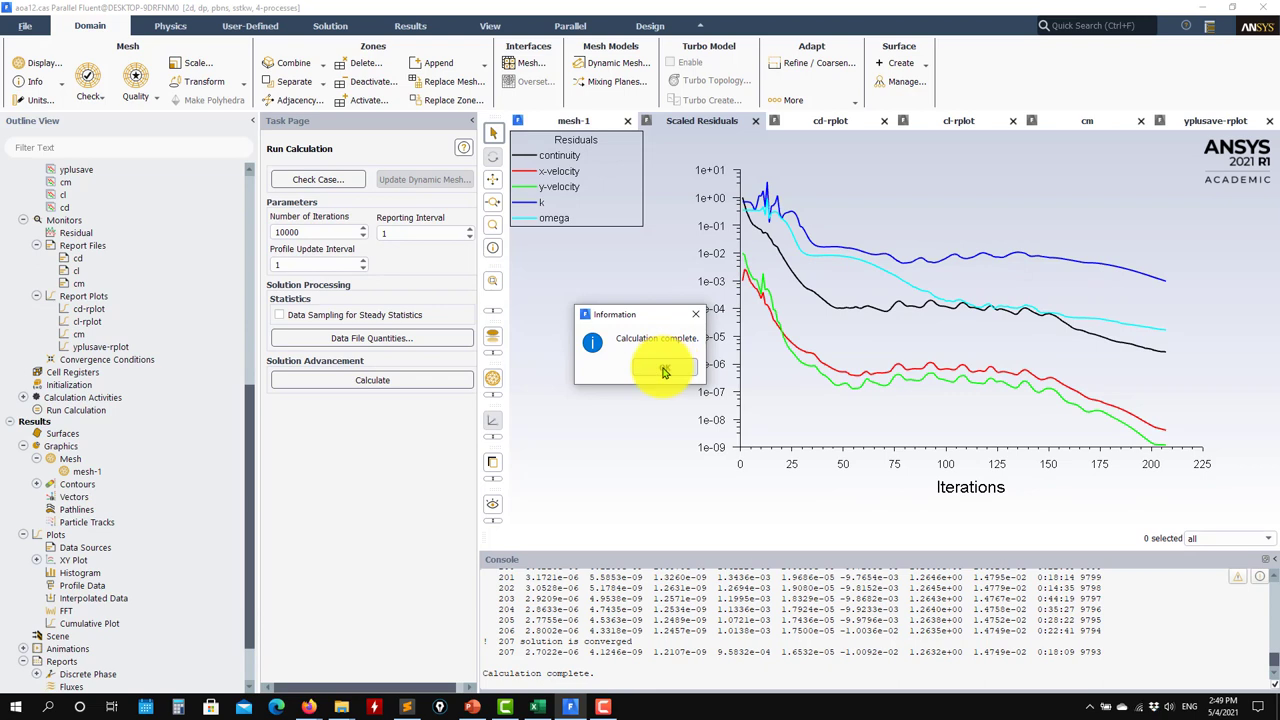
left_click(664, 371)
Examine the converged lift, moment and drag histories, comparing them with the scaled residuals
left_click(942, 121)
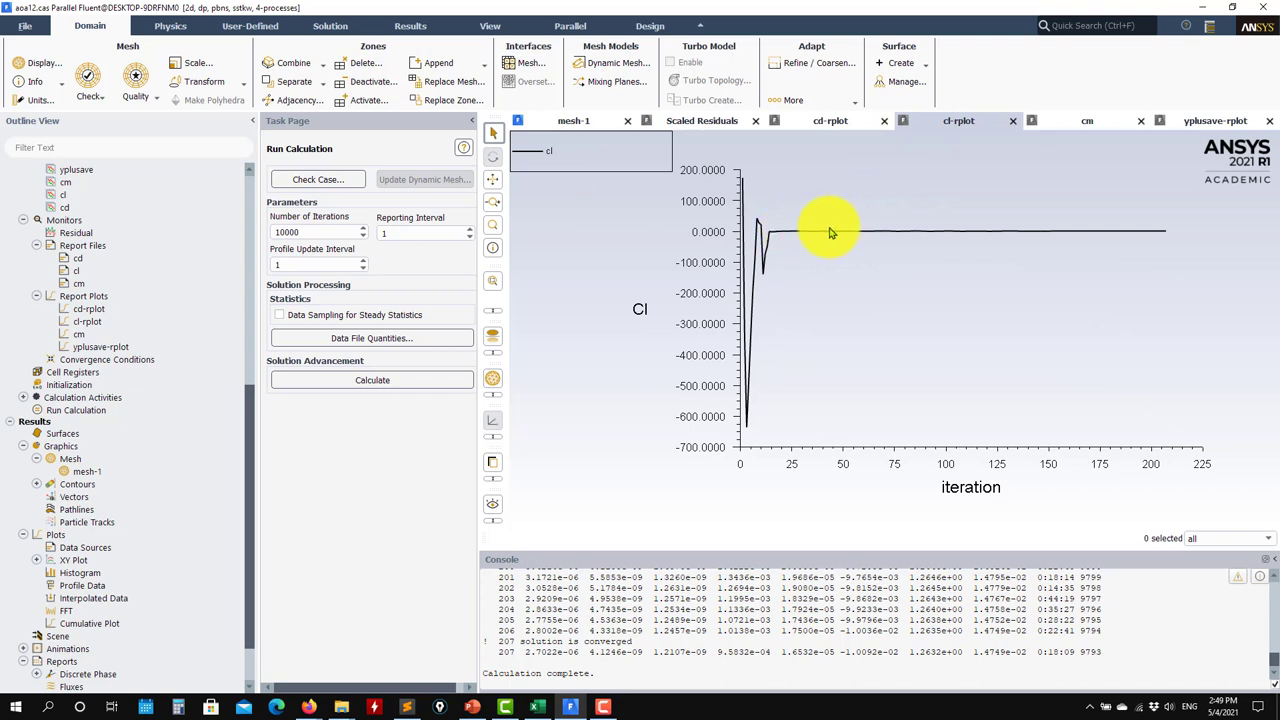
left_click(1088, 121)
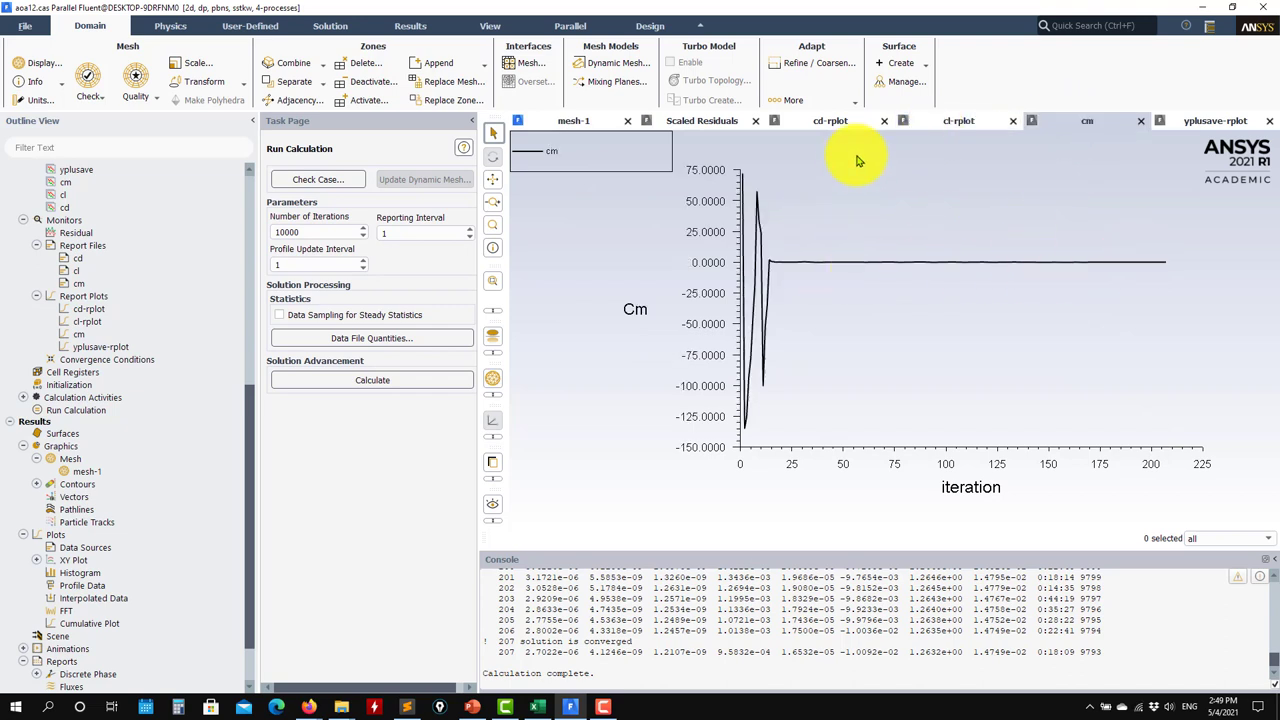
left_click(830, 121)
left_click(705, 121)
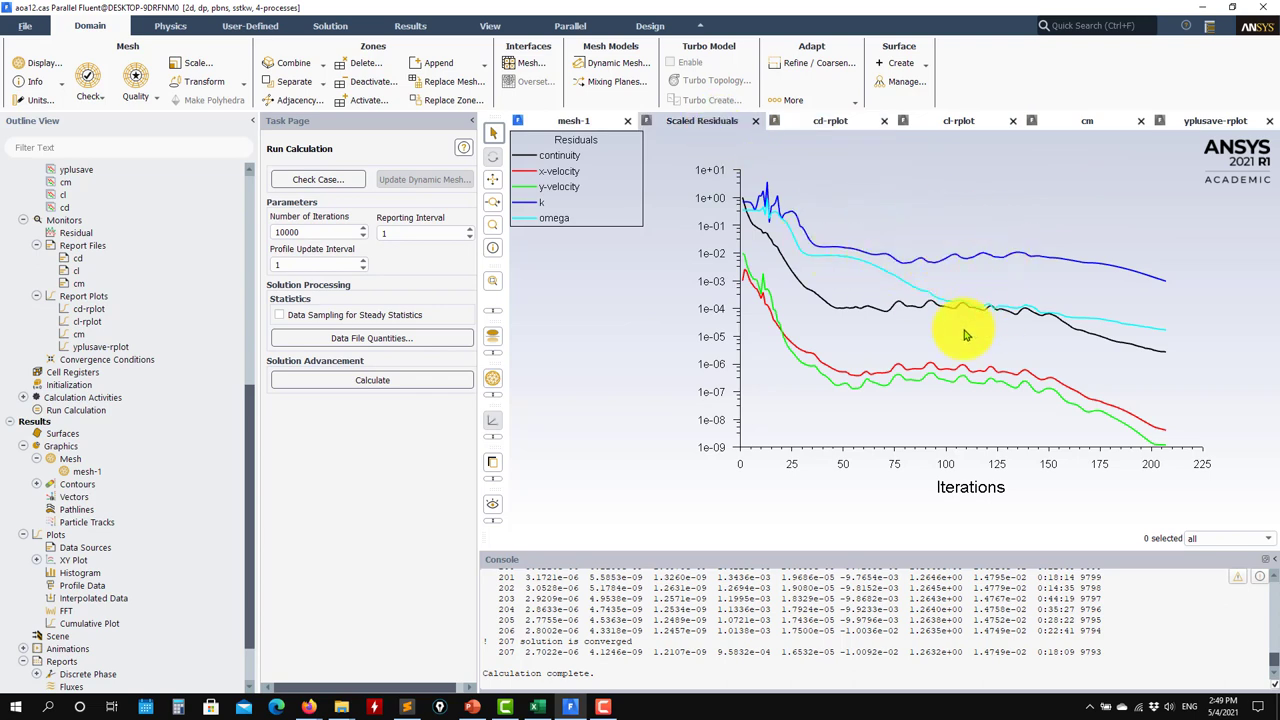
left_click(1092, 121)
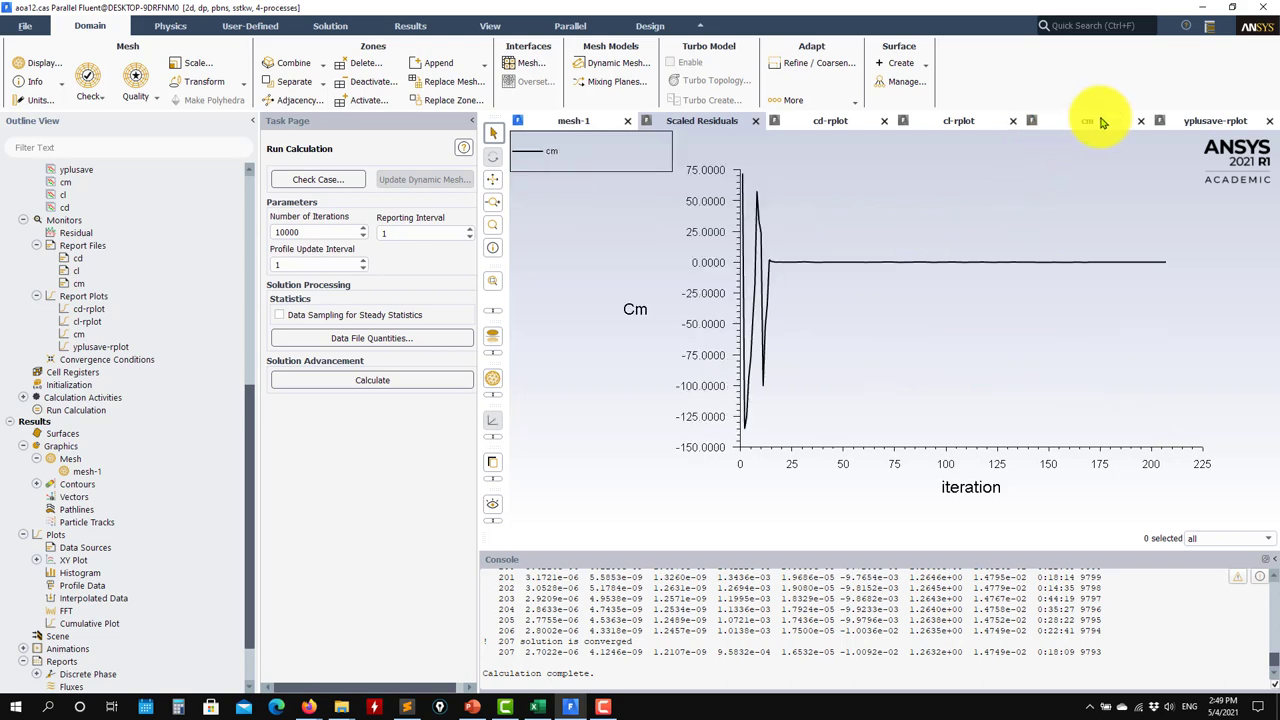
left_click(968, 121)
left_click(836, 121)
left_click(704, 122)
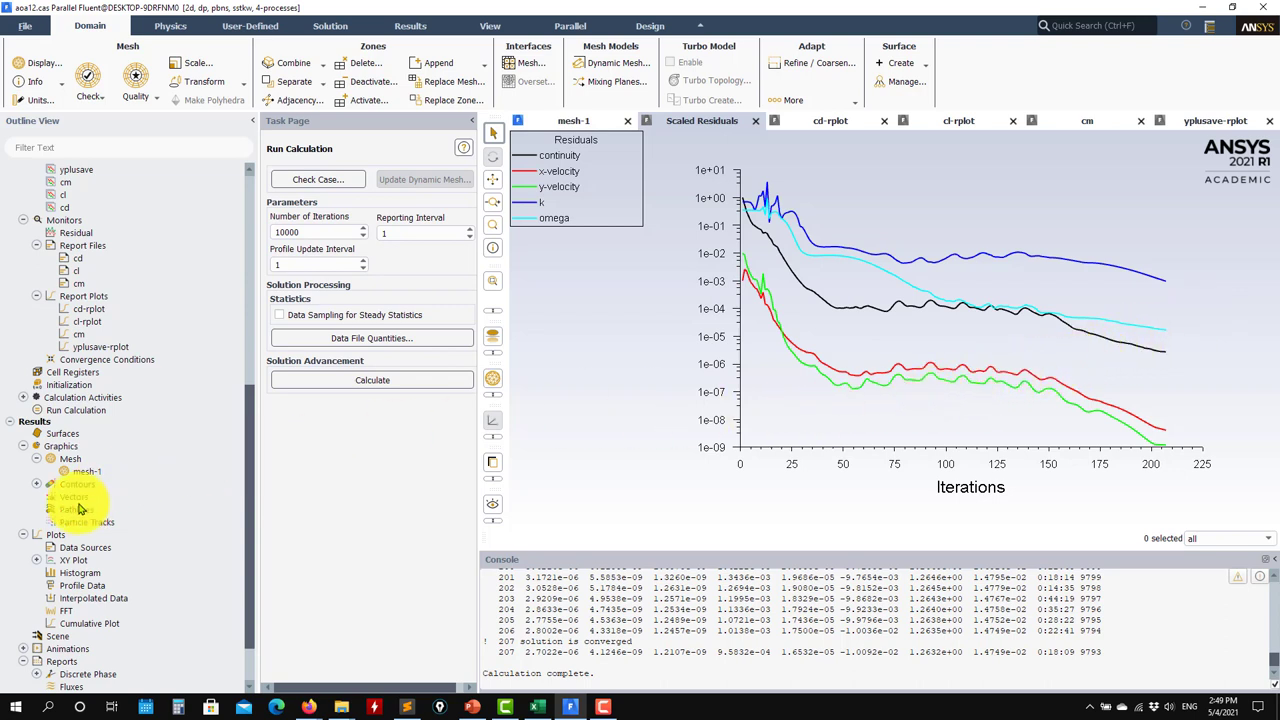
Display the existing contour-1 plot of static pressure on fluid-1 and inspect the field around the airfoil
double_click(37, 484)
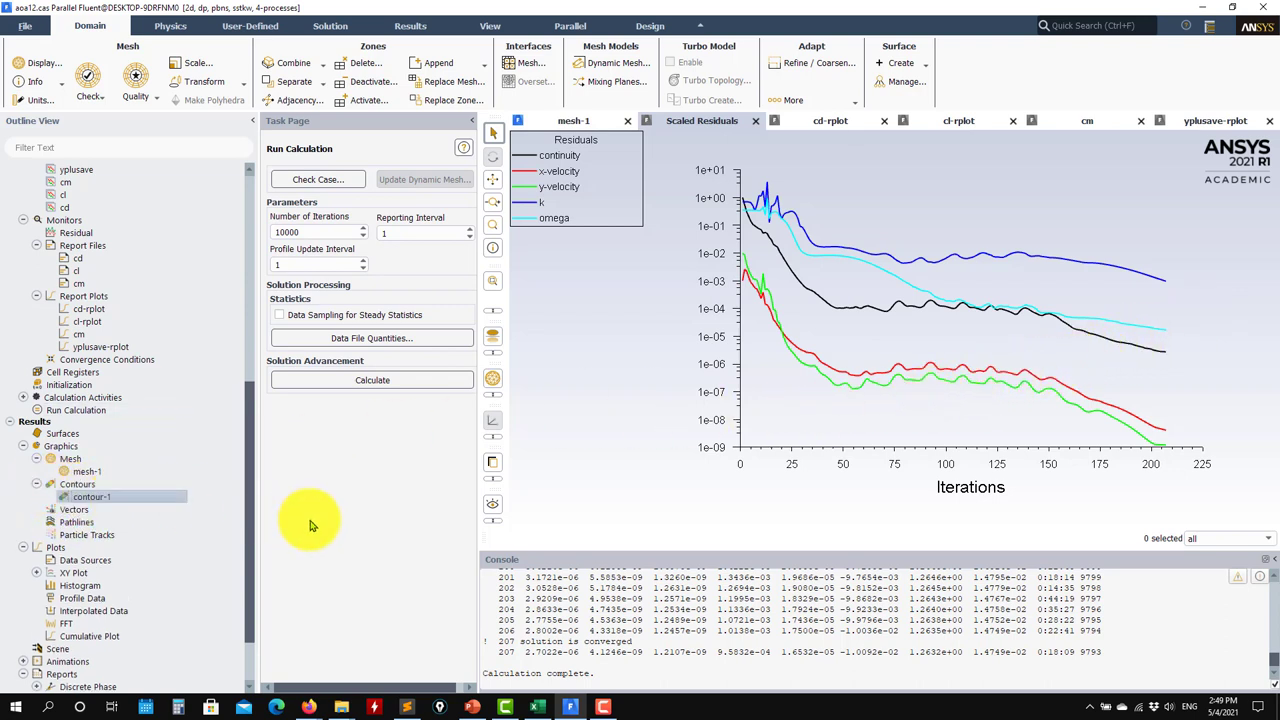
left_click(250, 533)
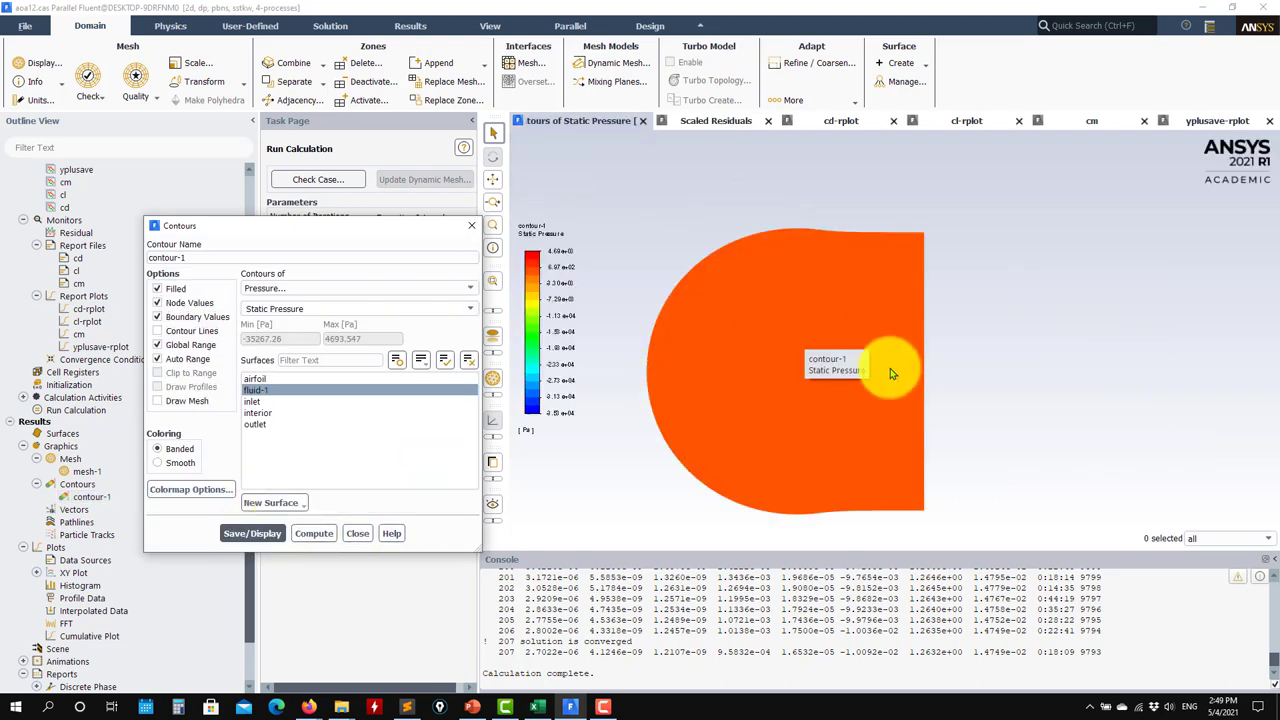
scroll(800, 378, "up", 5)
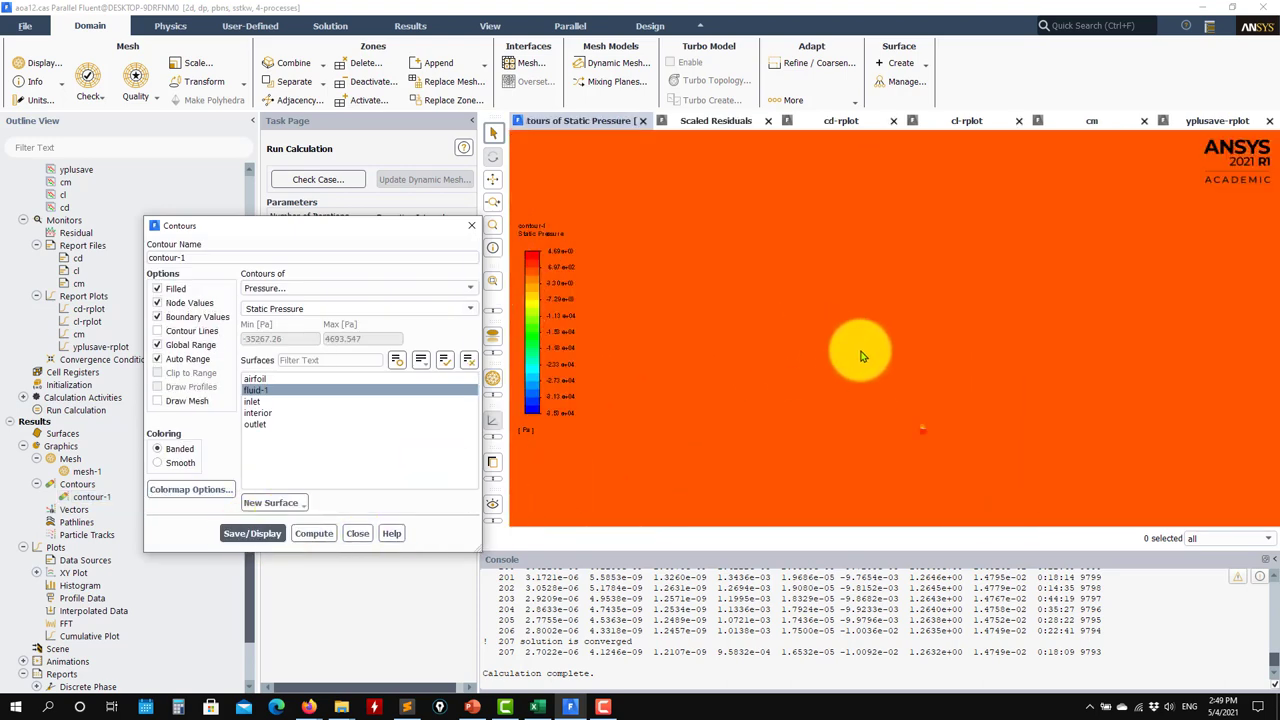
left_click_drag(928, 500, 886, 250)
scroll(886, 250, "down", 5)
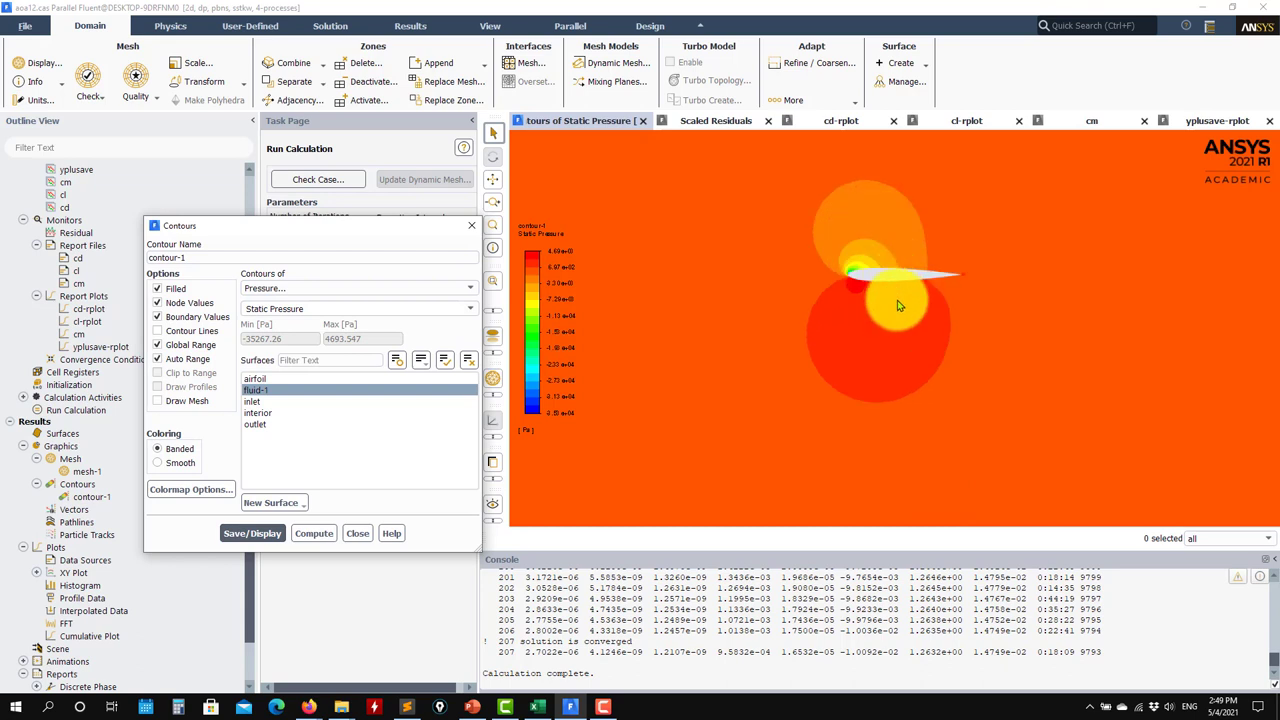
Switch contour-1 to smooth coloring, redisplay it, and inspect the pressure in the whole domain and around the airfoil
left_click(178, 464)
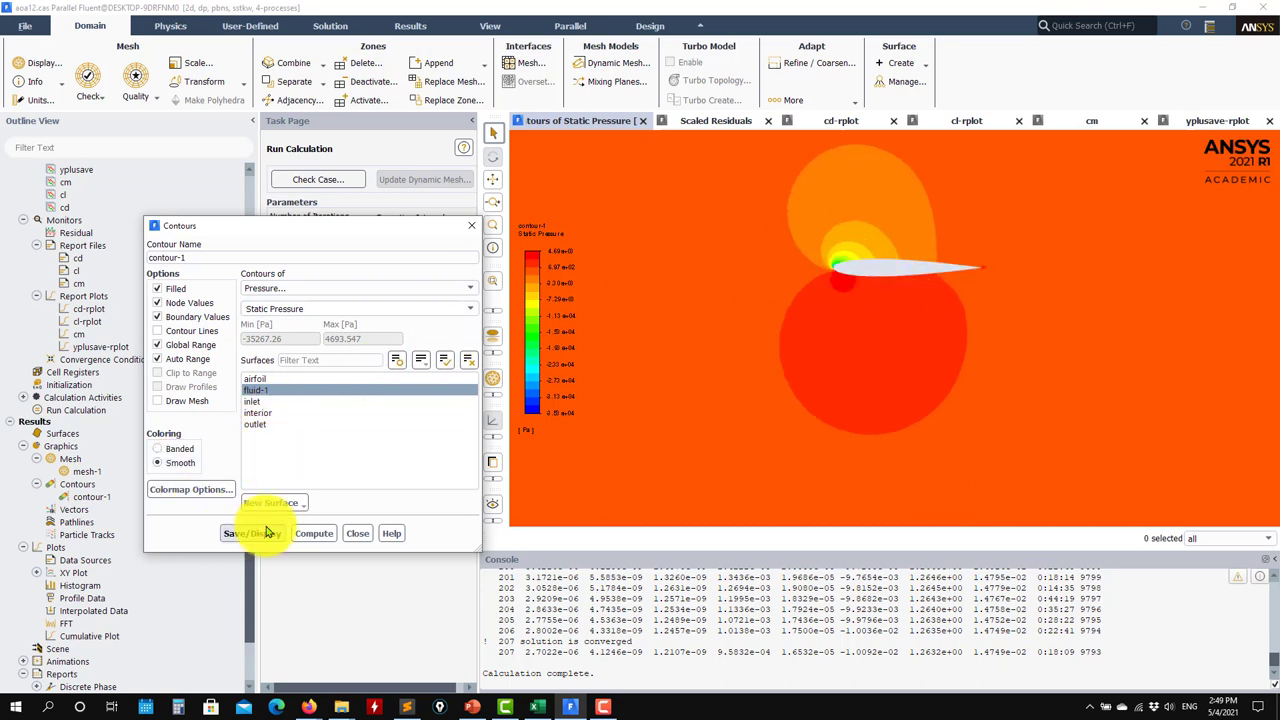
left_click(262, 533)
scroll(932, 300, "up", 5)
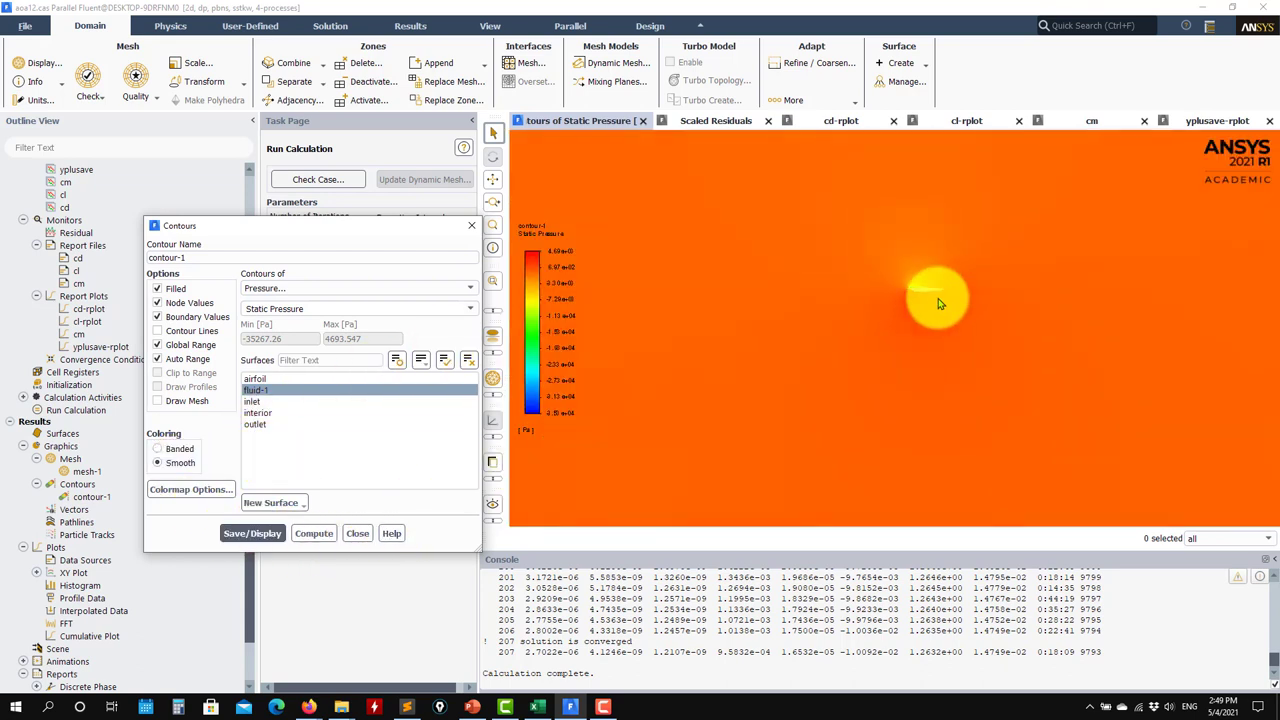
scroll(970, 292, "down", 6)
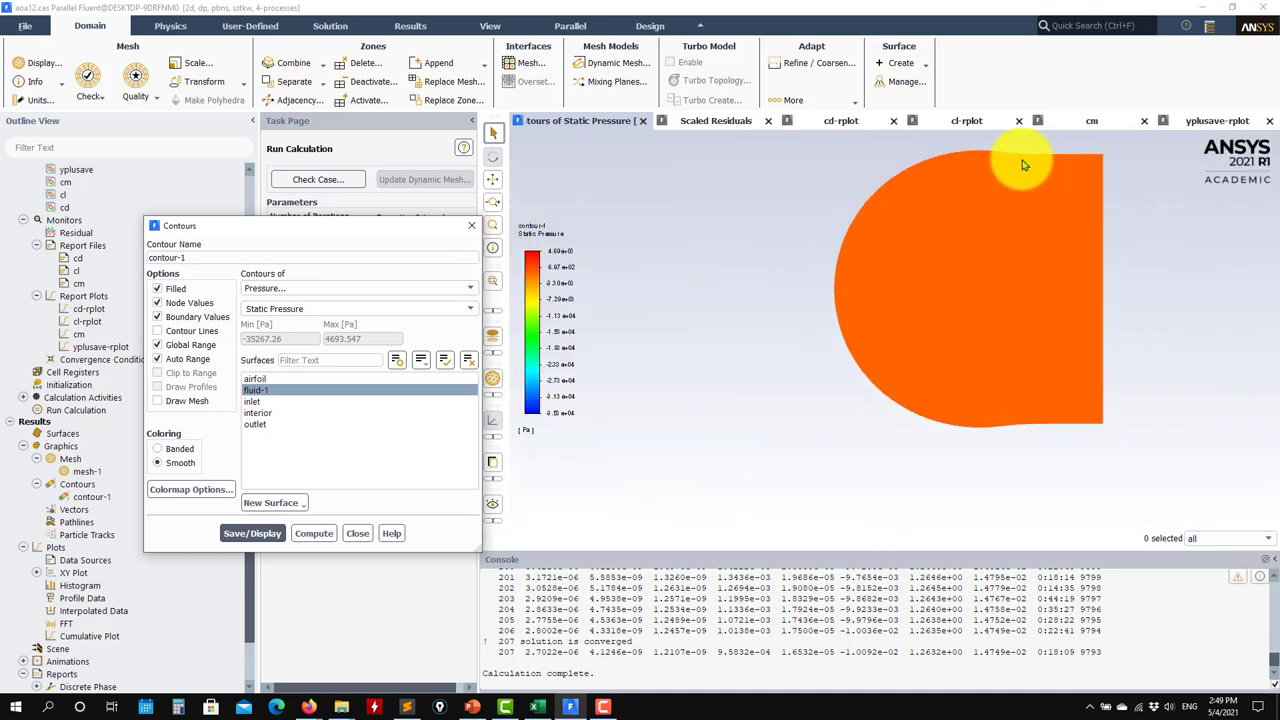
scroll(977, 300, "up", 5)
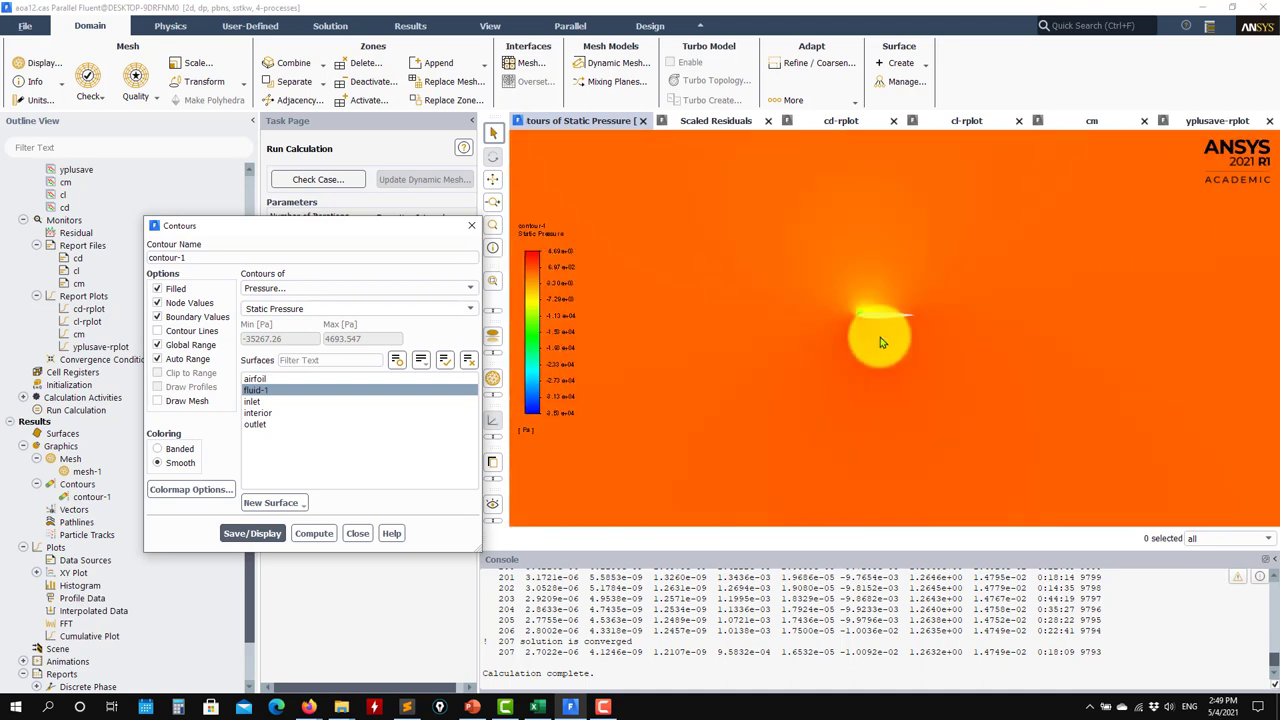
scroll(880, 342, "up", 4)
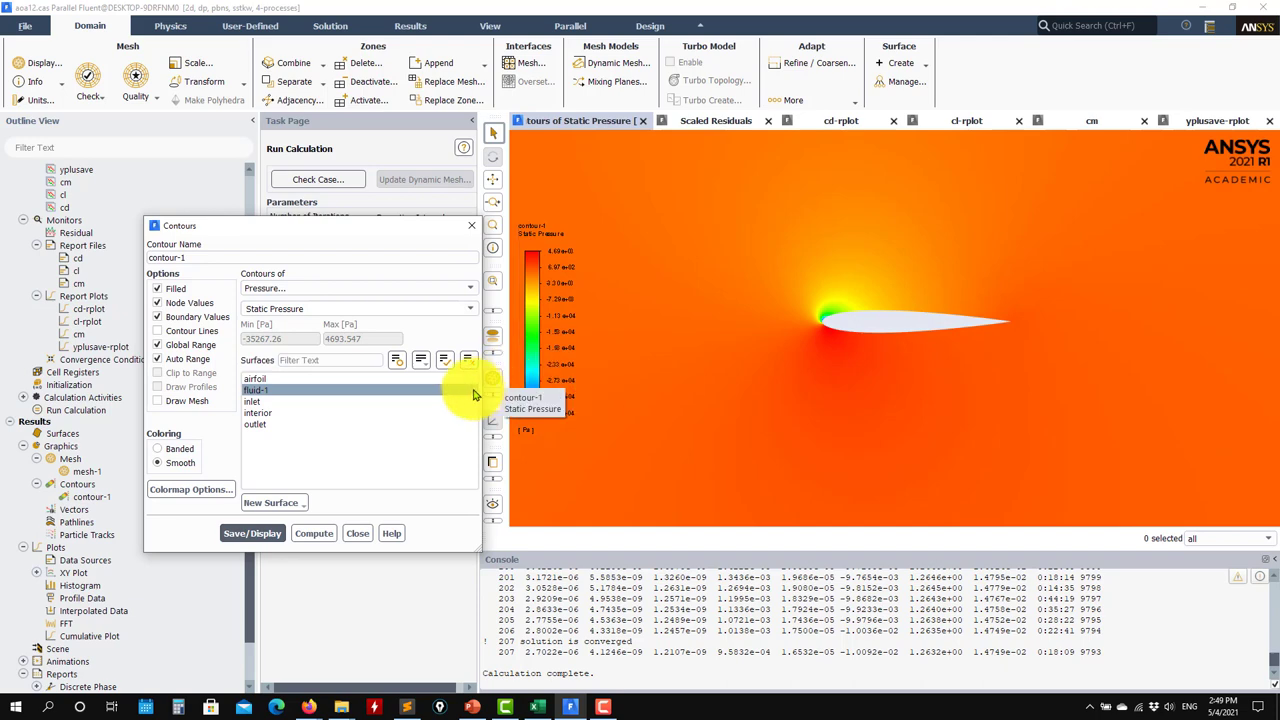
Change contour-1 to velocity magnitude on fluid-1, display it, and inspect the airfoil and its wake
left_click(470, 292)
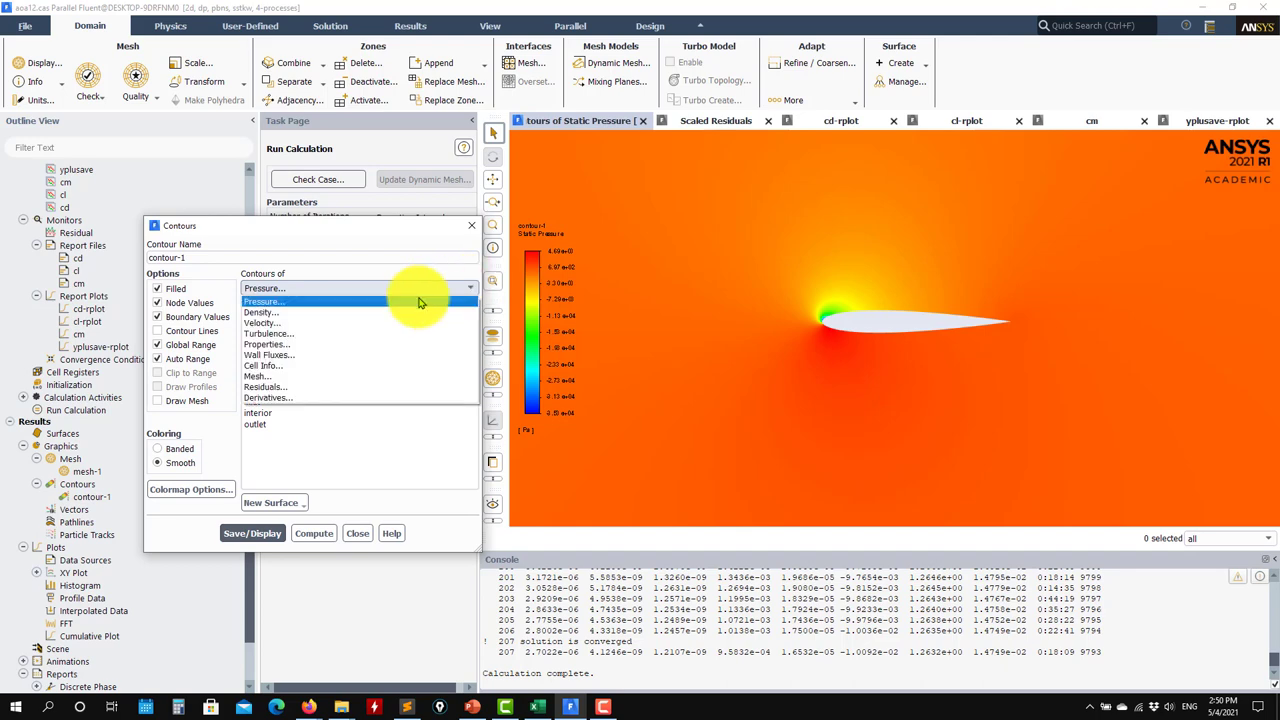
left_click(300, 311)
left_click(310, 533)
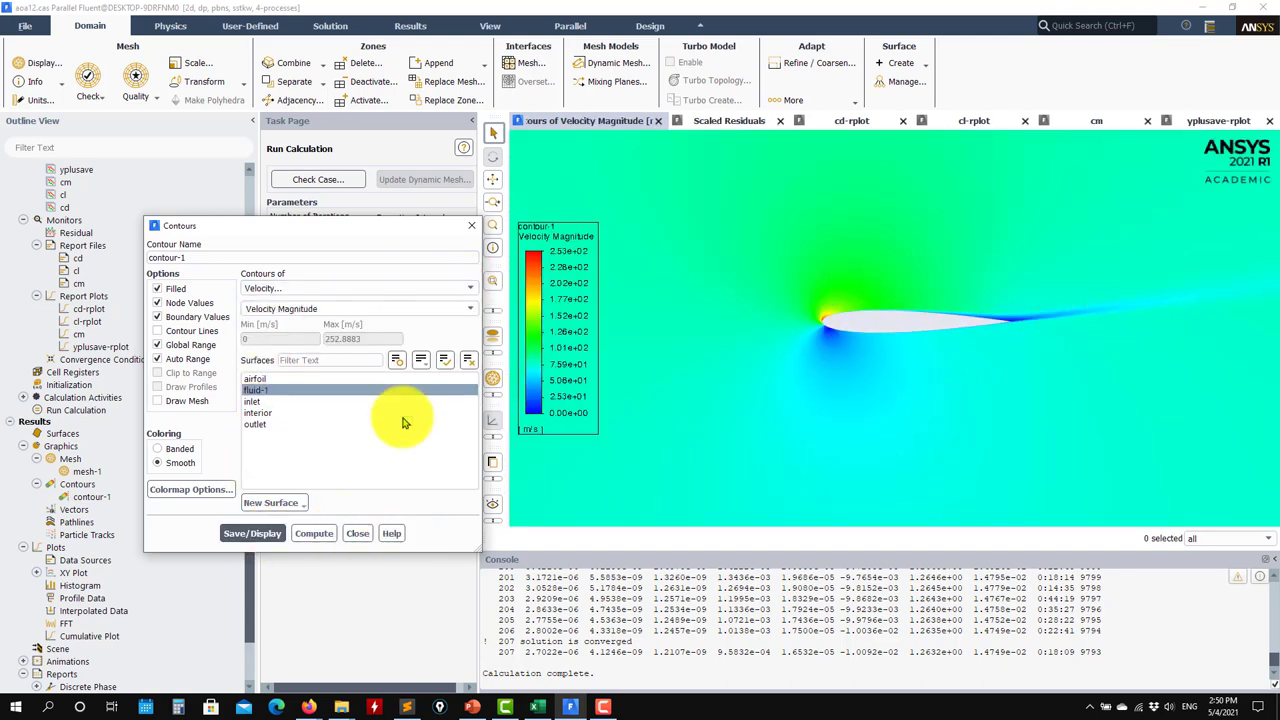
left_click(357, 533)
scroll(1051, 394, "down", 5)
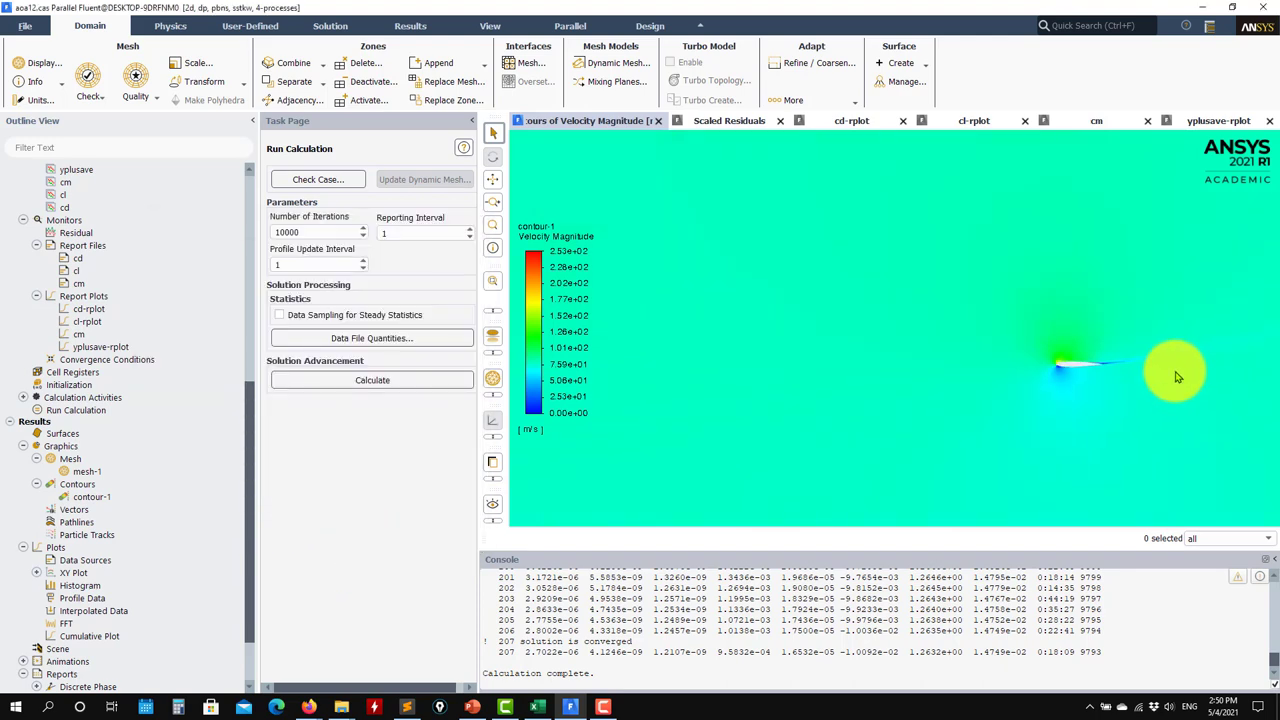
scroll(1100, 370, "up", 5)
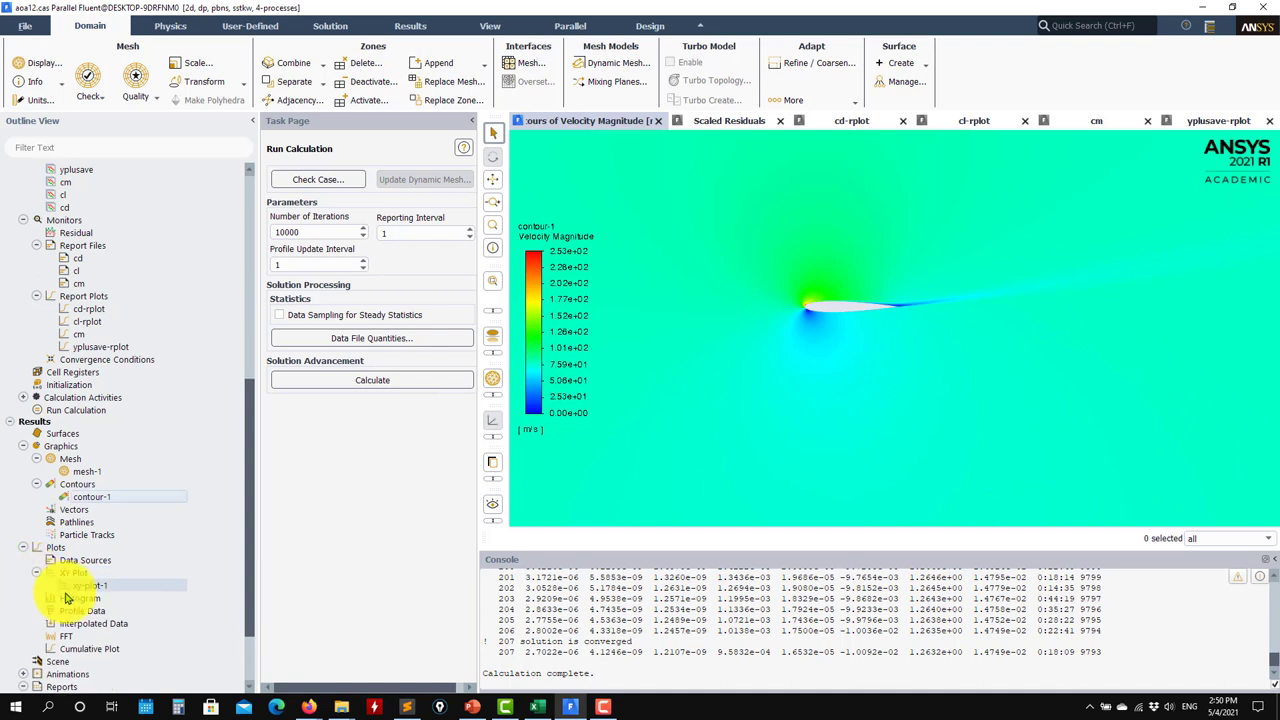
Plot Wall Yplus along the airfoil surface with the existing xy-plot-1 and close its settings
double_click(98, 589)
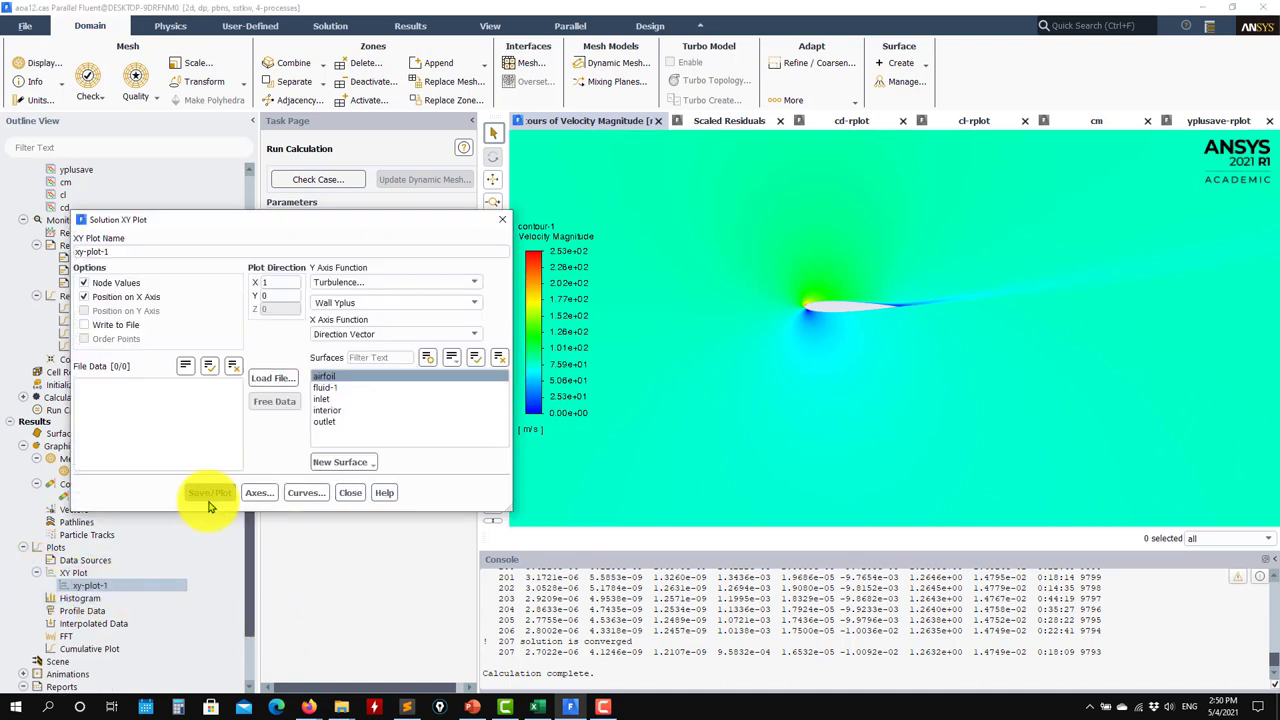
left_click(209, 492)
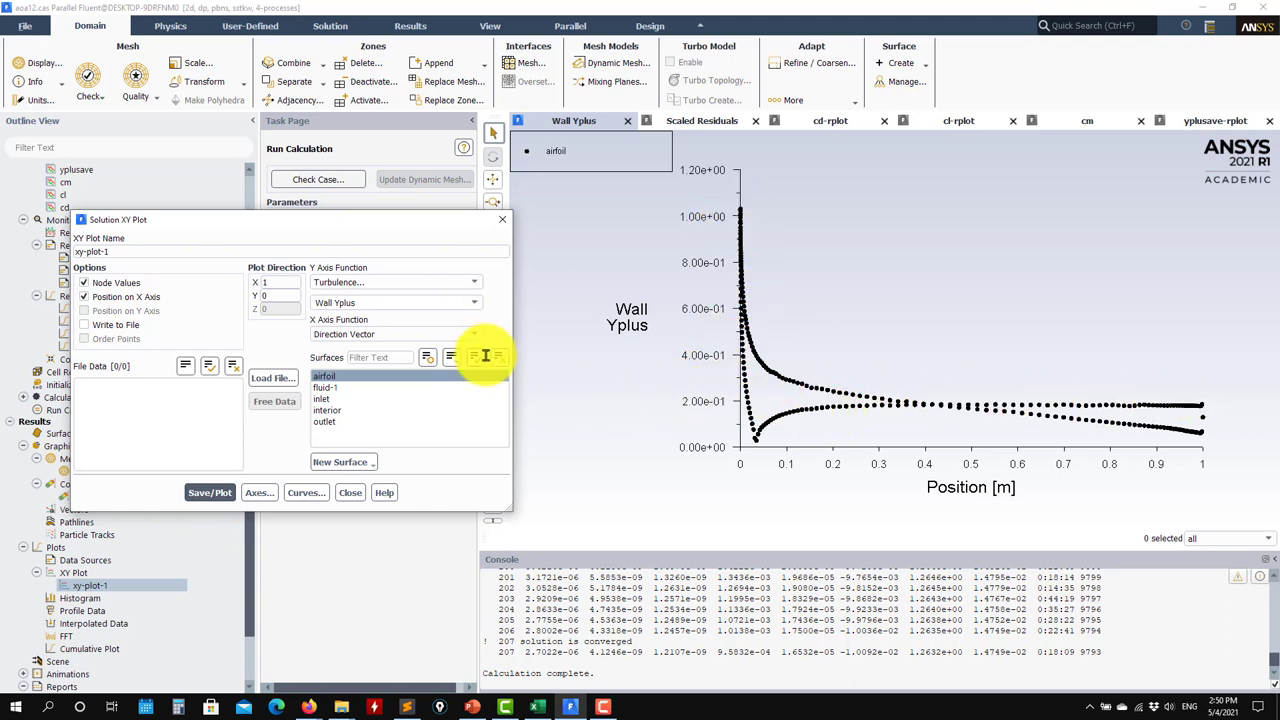
left_click(357, 494)
Redisplay the velocity magnitude contours of contour-1 and look closely at the flow around the airfoil
double_click(88, 497)
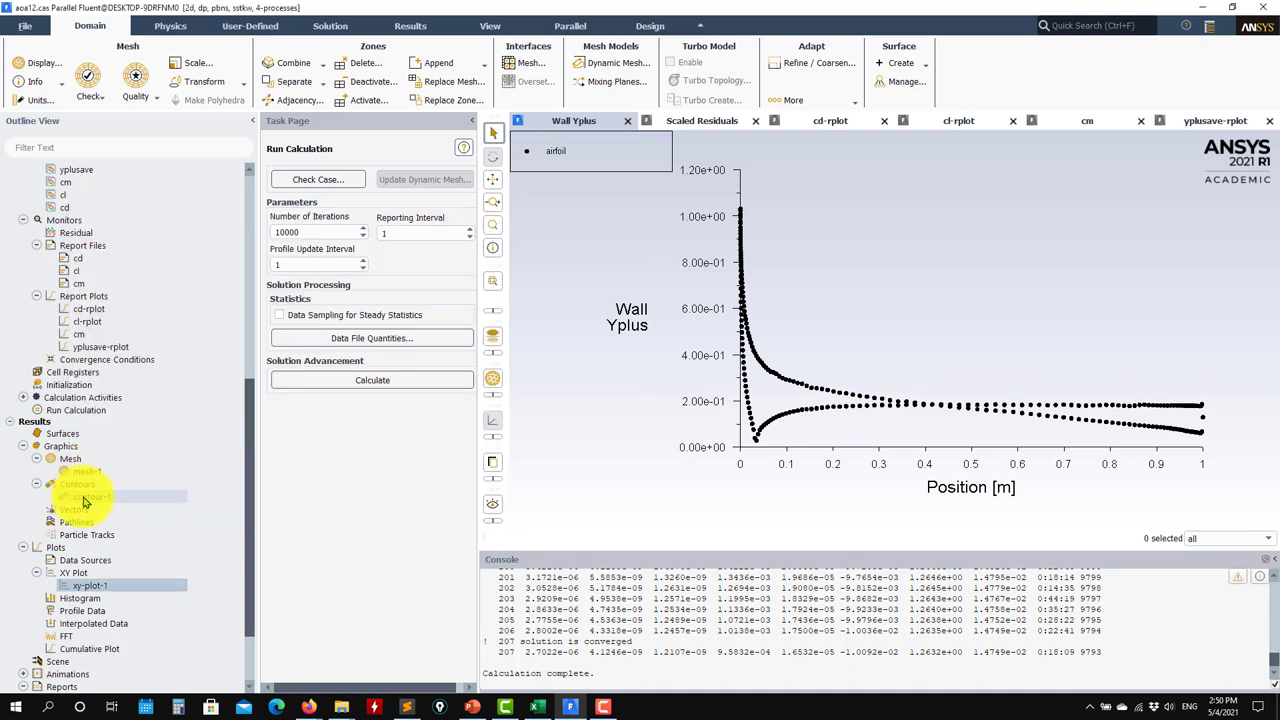
left_click(252, 533)
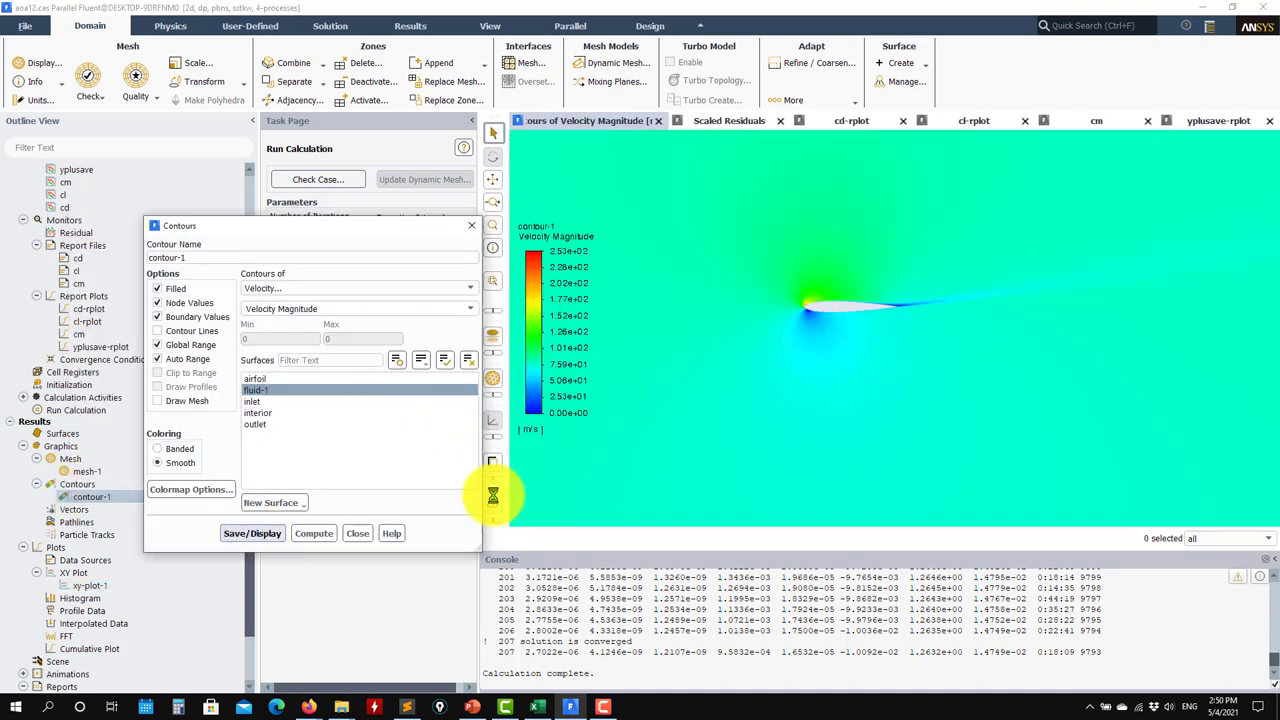
scroll(858, 291, "up", 2)
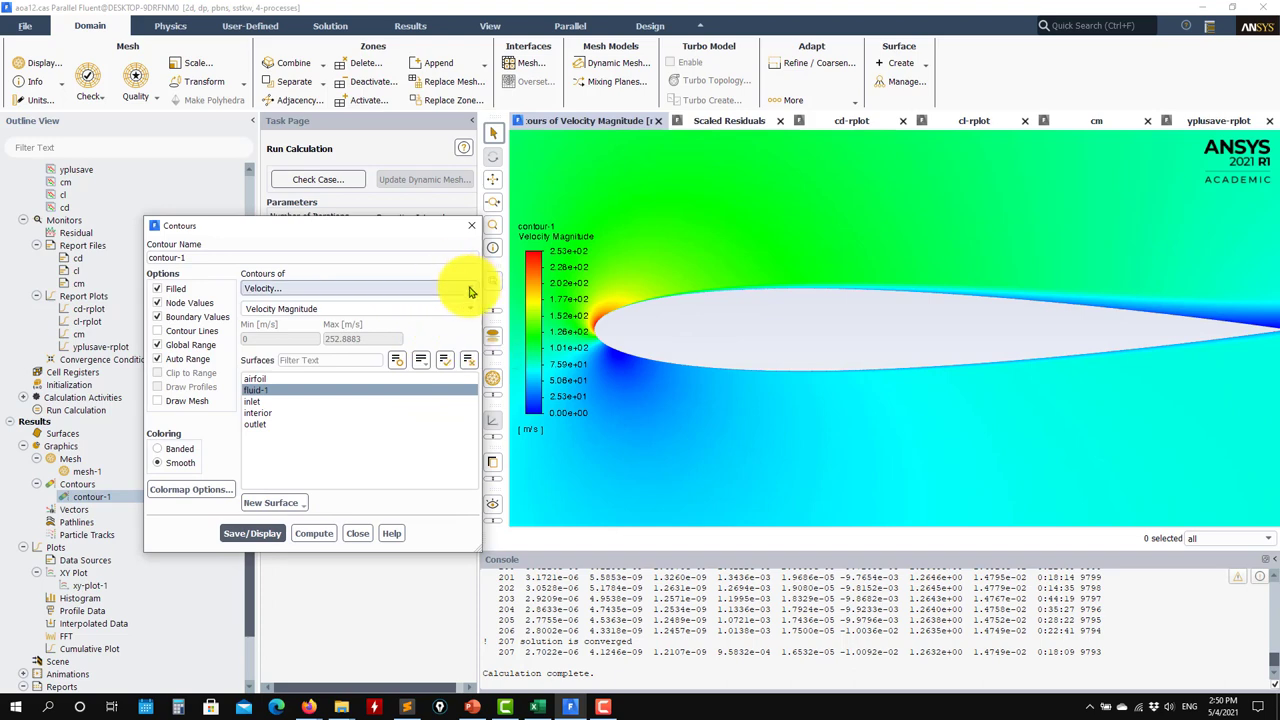
Change contour-1 to turbulent kinetic energy (k), display it, and inspect the boundary layer on the airfoil's upper surface
left_click(440, 288)
left_click(296, 343)
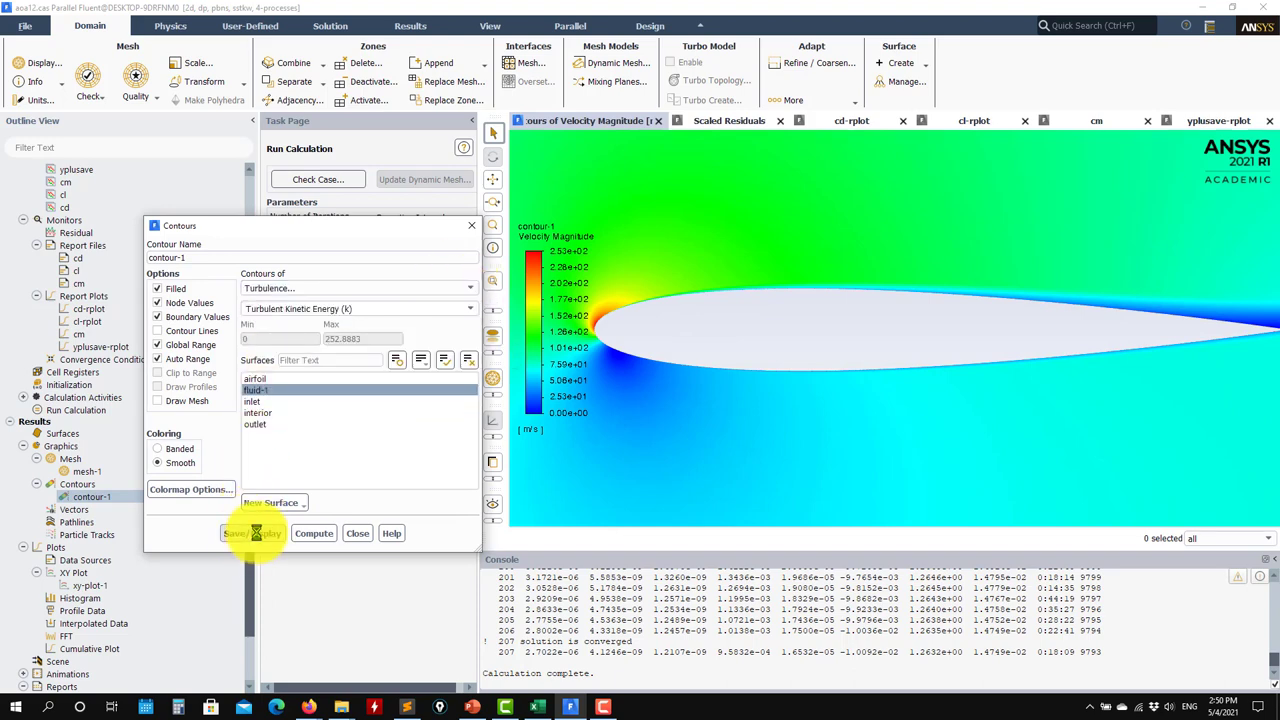
left_click(252, 533)
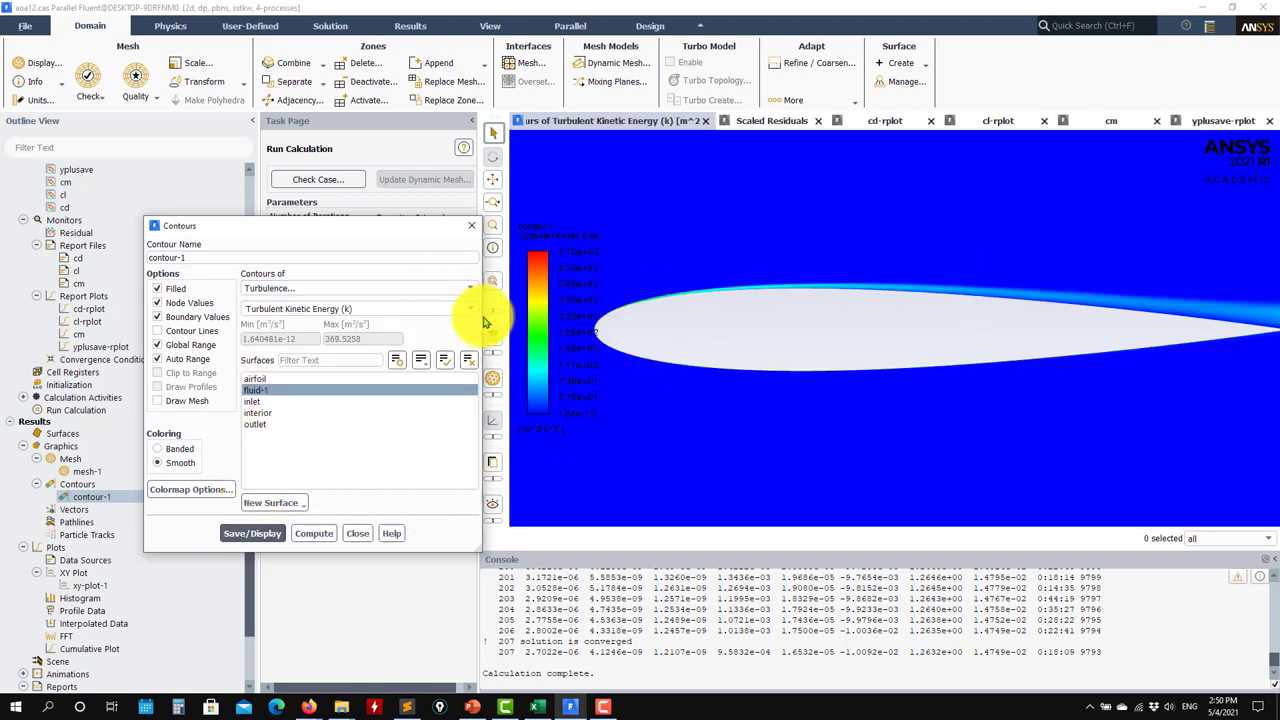
scroll(853, 285, "up", 3)
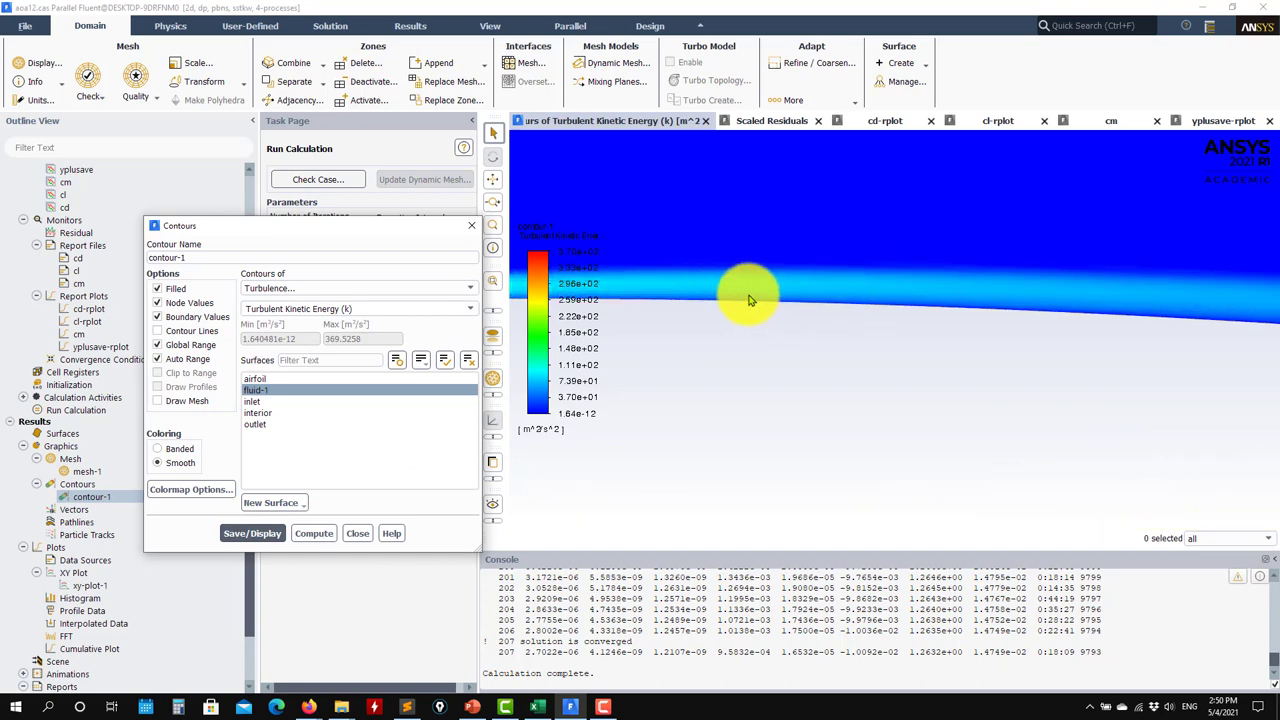
scroll(814, 294, "up", 2)
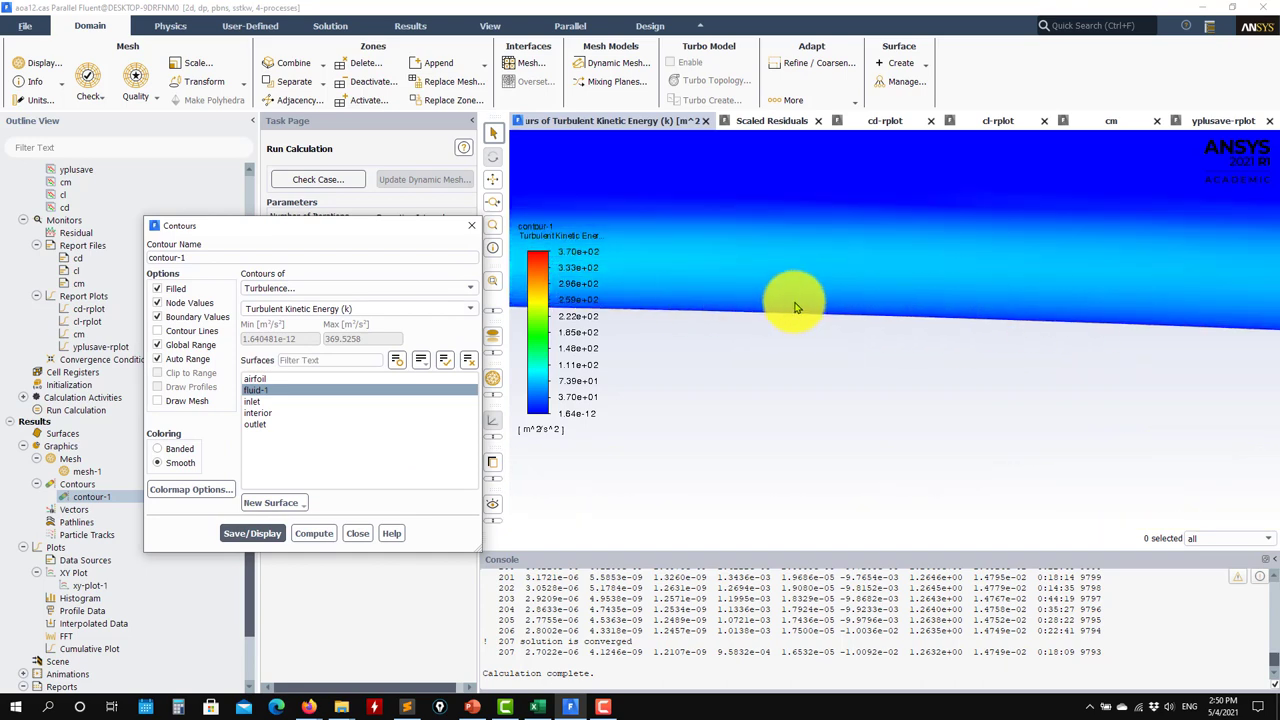
scroll(884, 384, "up", 1)
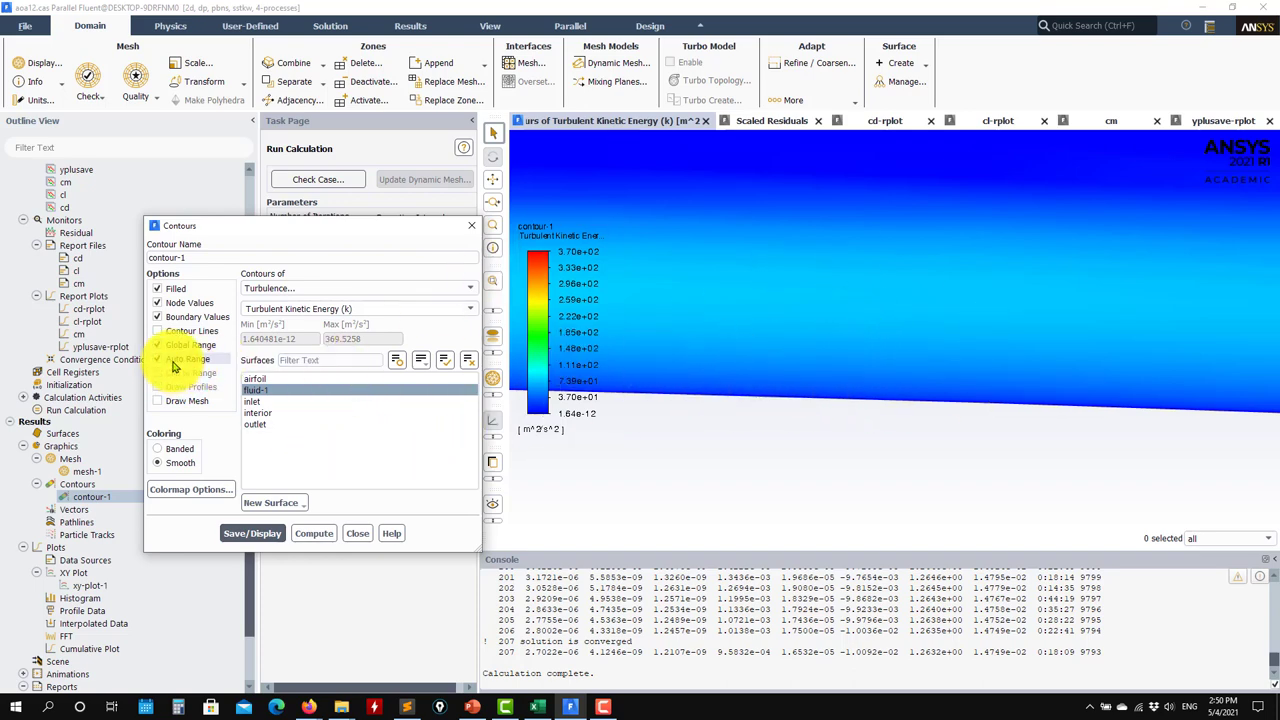
Disable the automatic range of contour-1, set its maximum to 50 m²/s², and redisplay the boundary layer contours
left_click(172, 360)
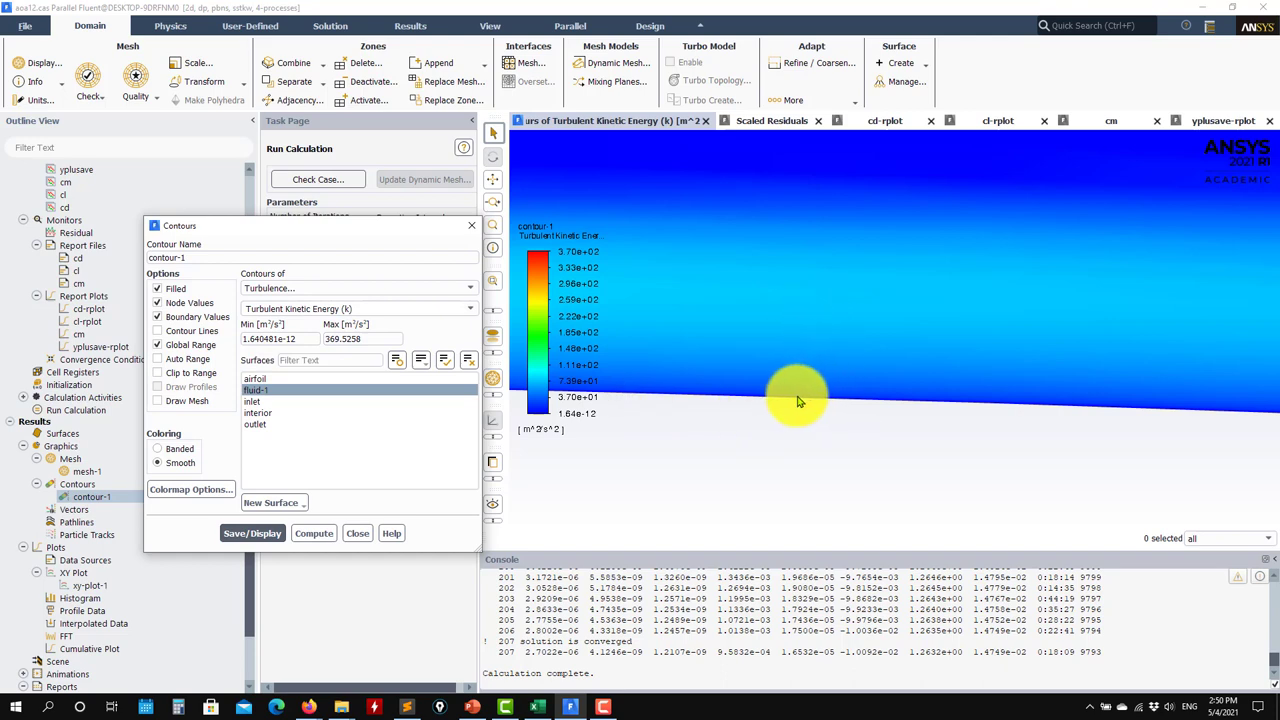
left_click(394, 341)
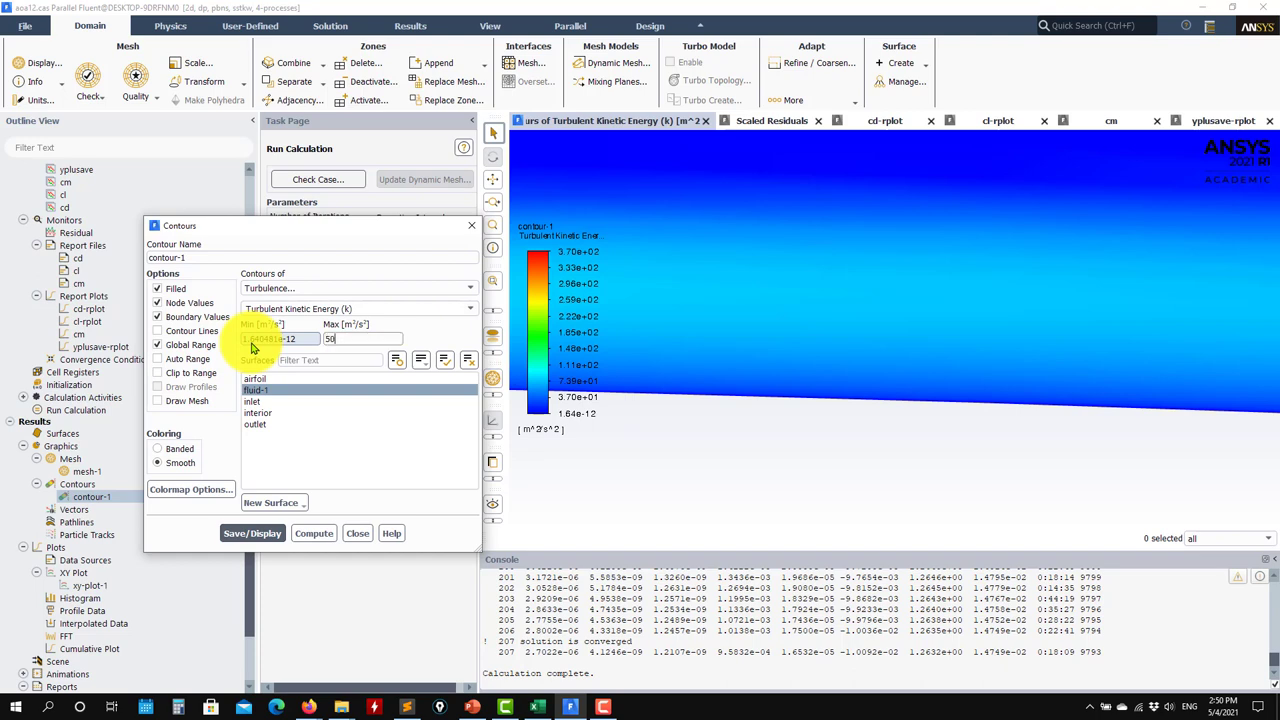
type("50")
left_click(255, 533)
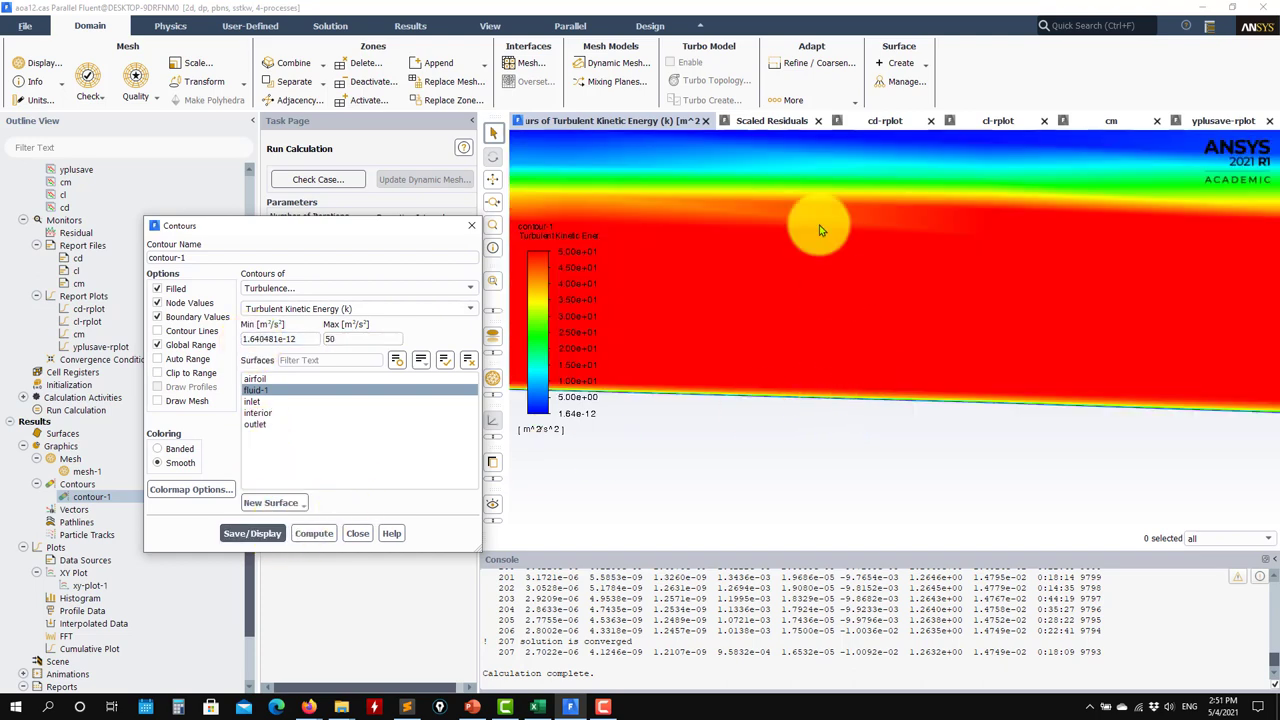
left_click_drag(729, 380, 1078, 383)
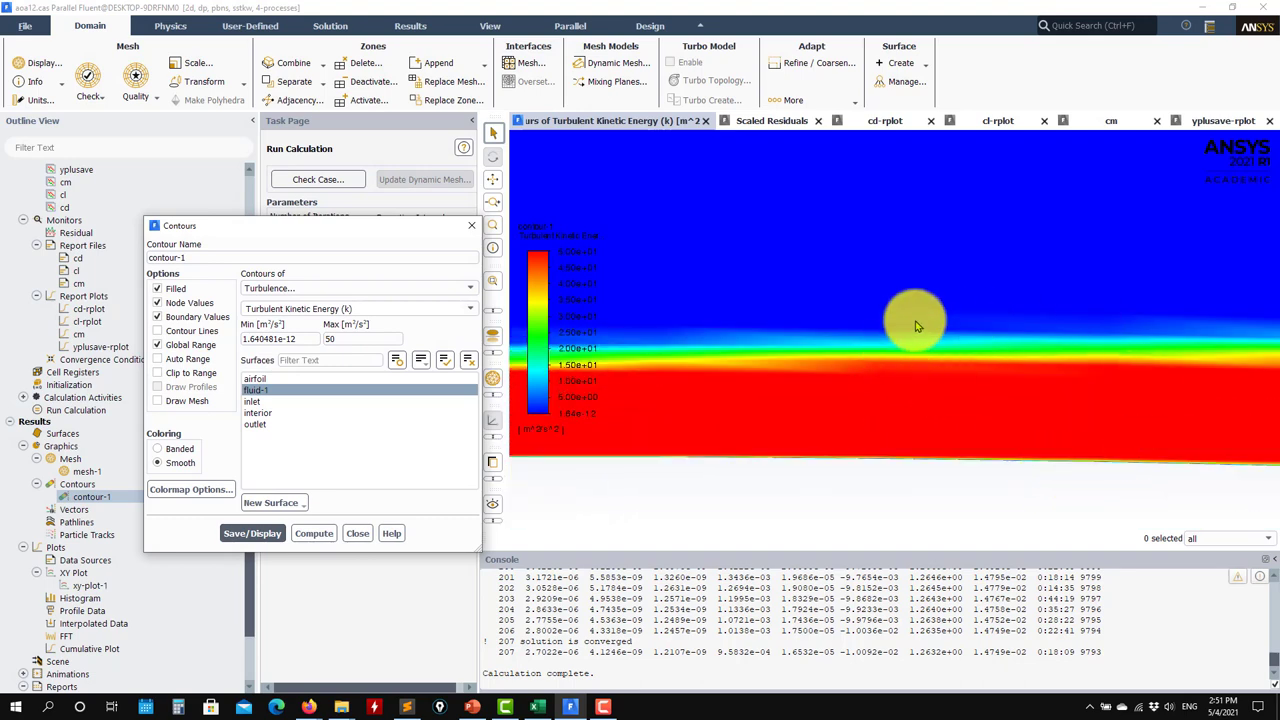
Change contour-1 to Turbulent Viscosity Ratio and display it on the fluid-1 surface
left_click(475, 291)
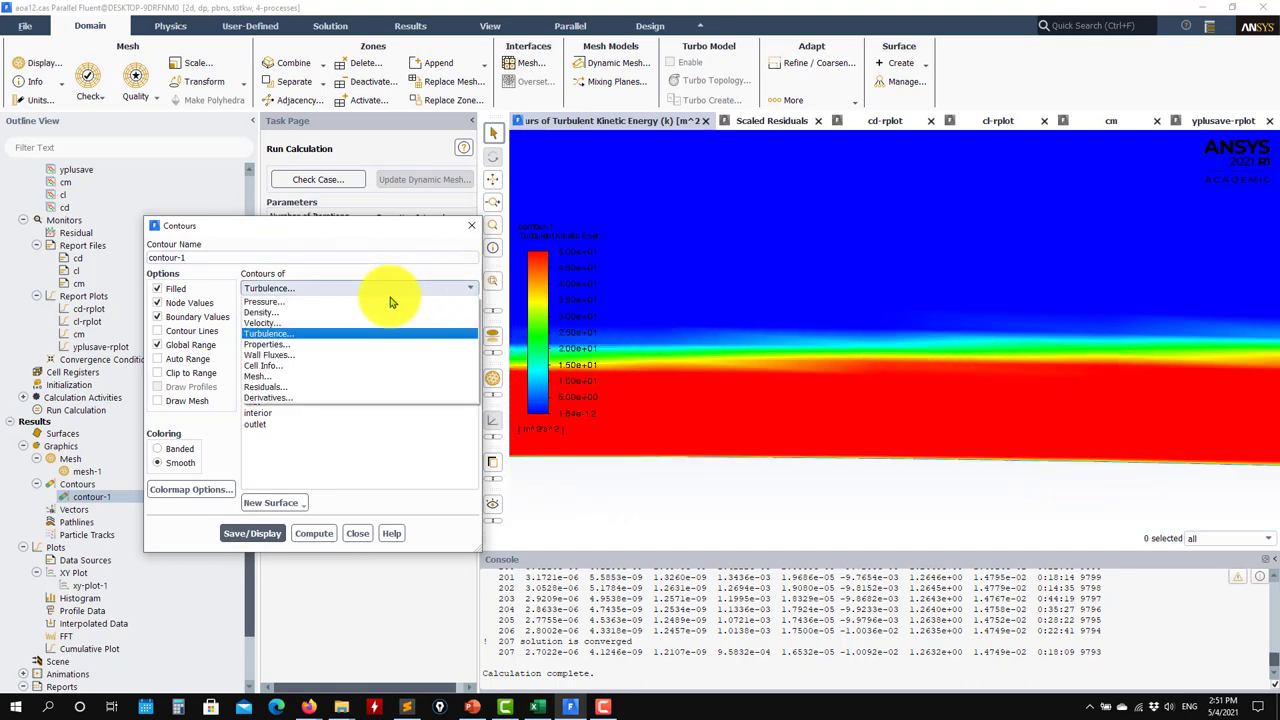
left_click(330, 323)
left_click(472, 310)
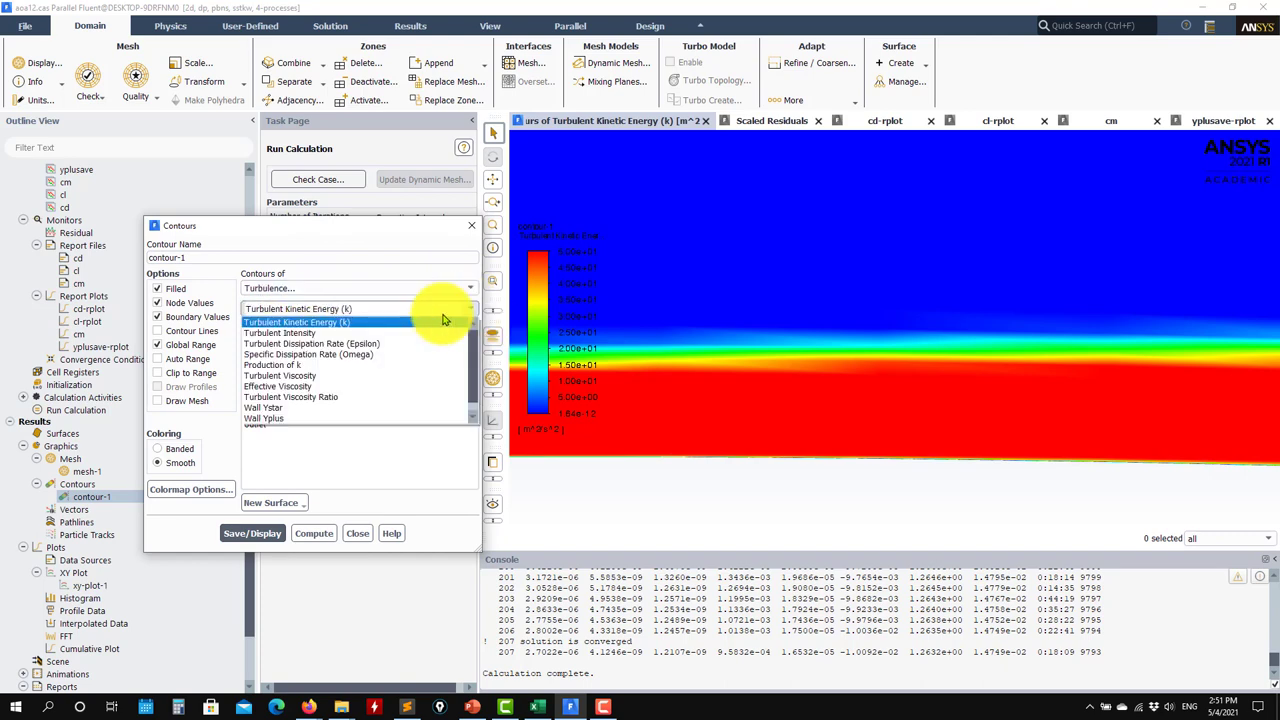
left_click(313, 398)
left_click(256, 519)
Examine the turbulent viscosity ratio in the wake, at the trailing edge and along the airfoil's upper surface
scroll(855, 450, "down", 5)
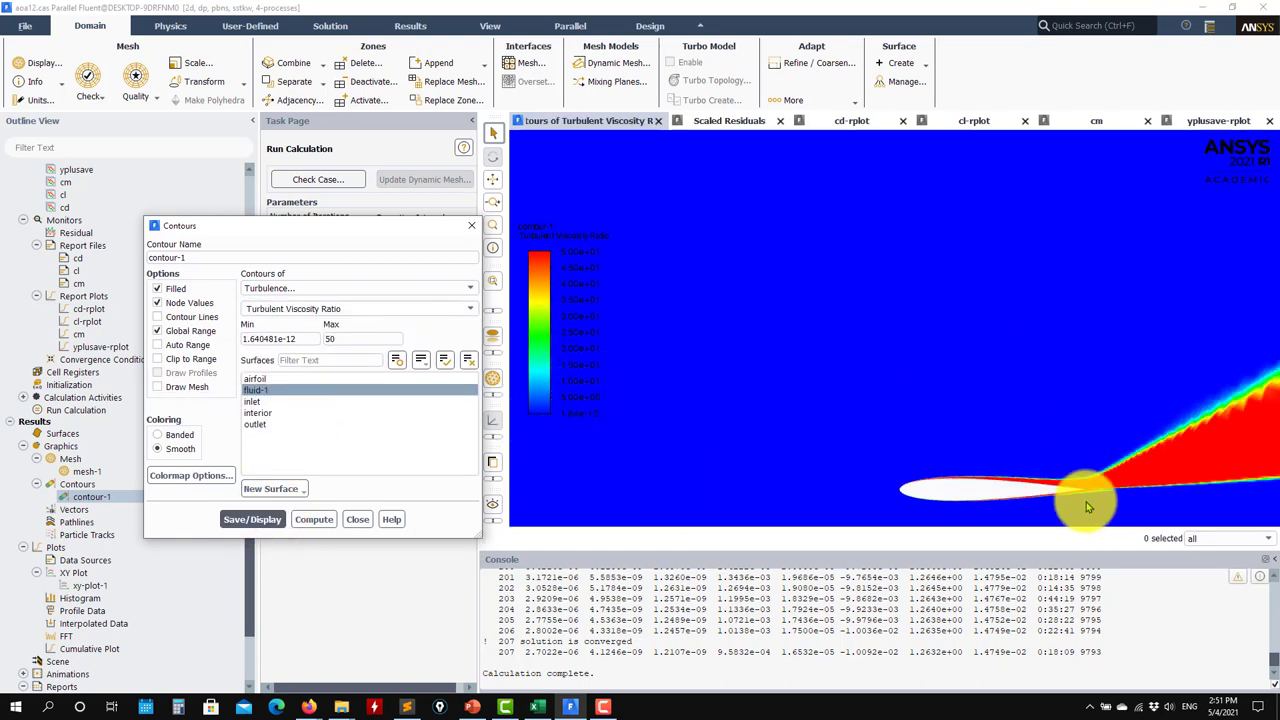
scroll(1051, 508, "up", 3)
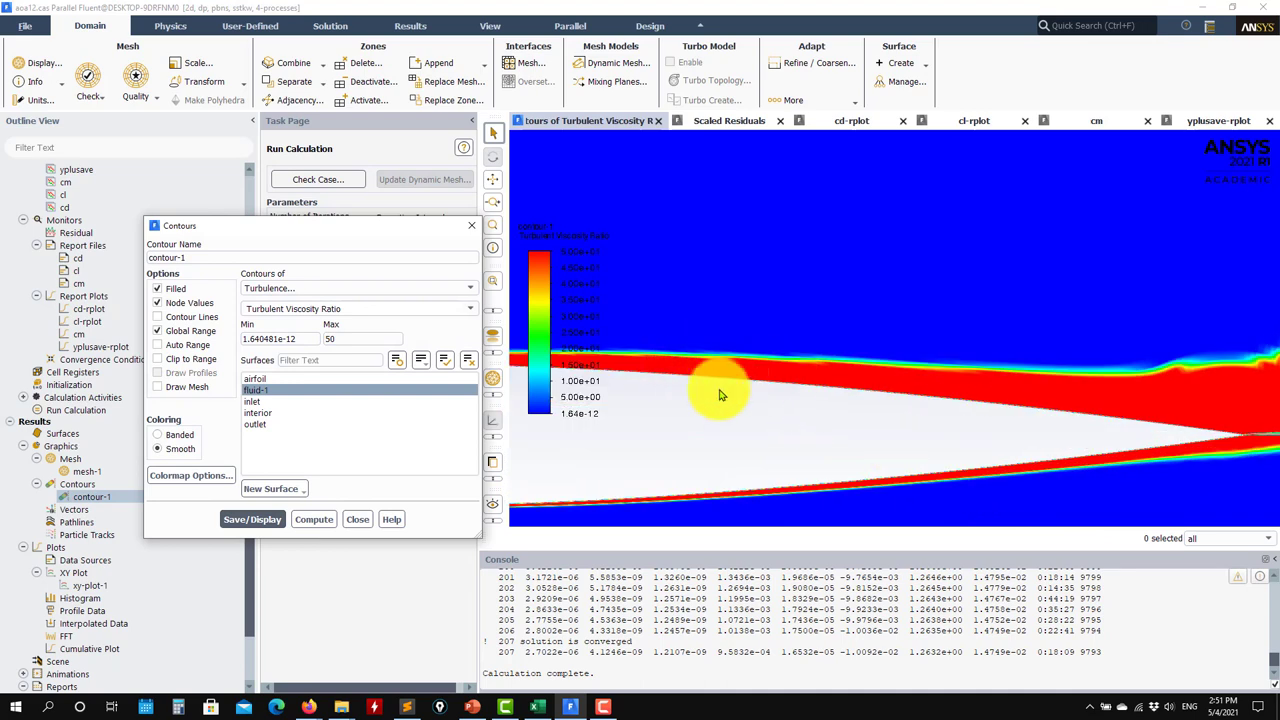
scroll(715, 318, "down", 3)
scroll(687, 435, "up", 3)
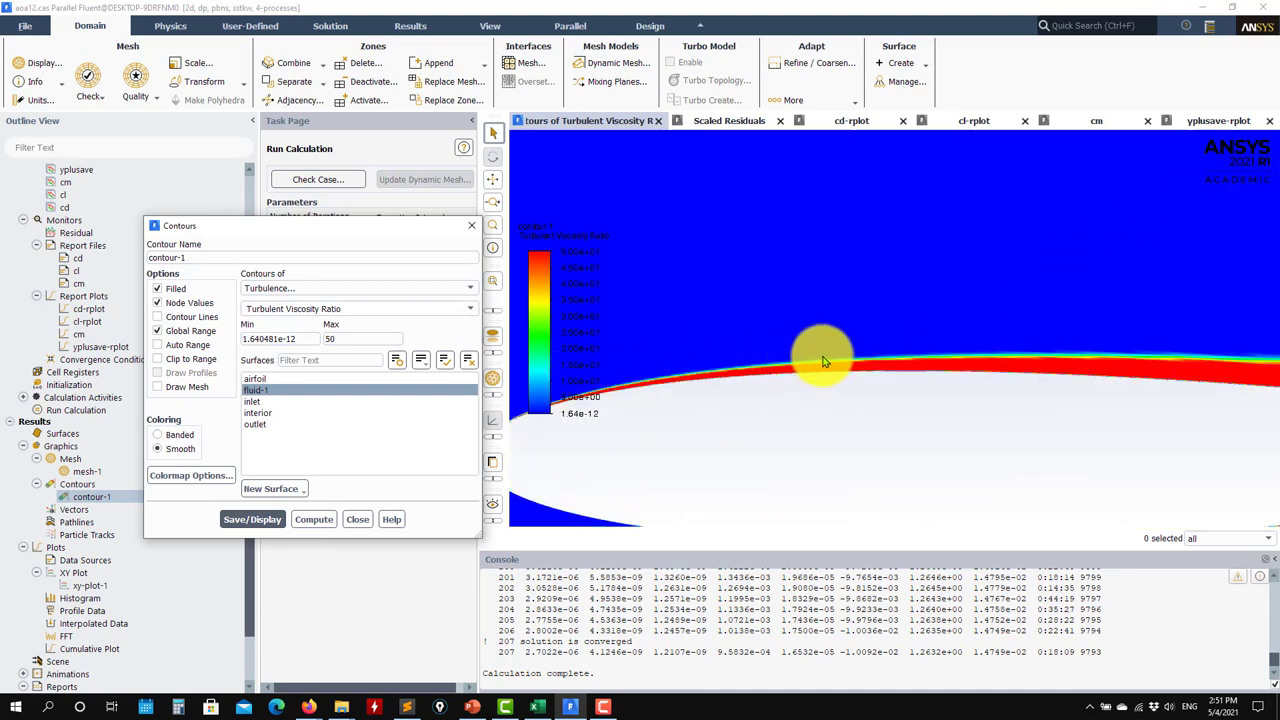
scroll(1183, 412, "down", 2)
scroll(1183, 412, "up", 5)
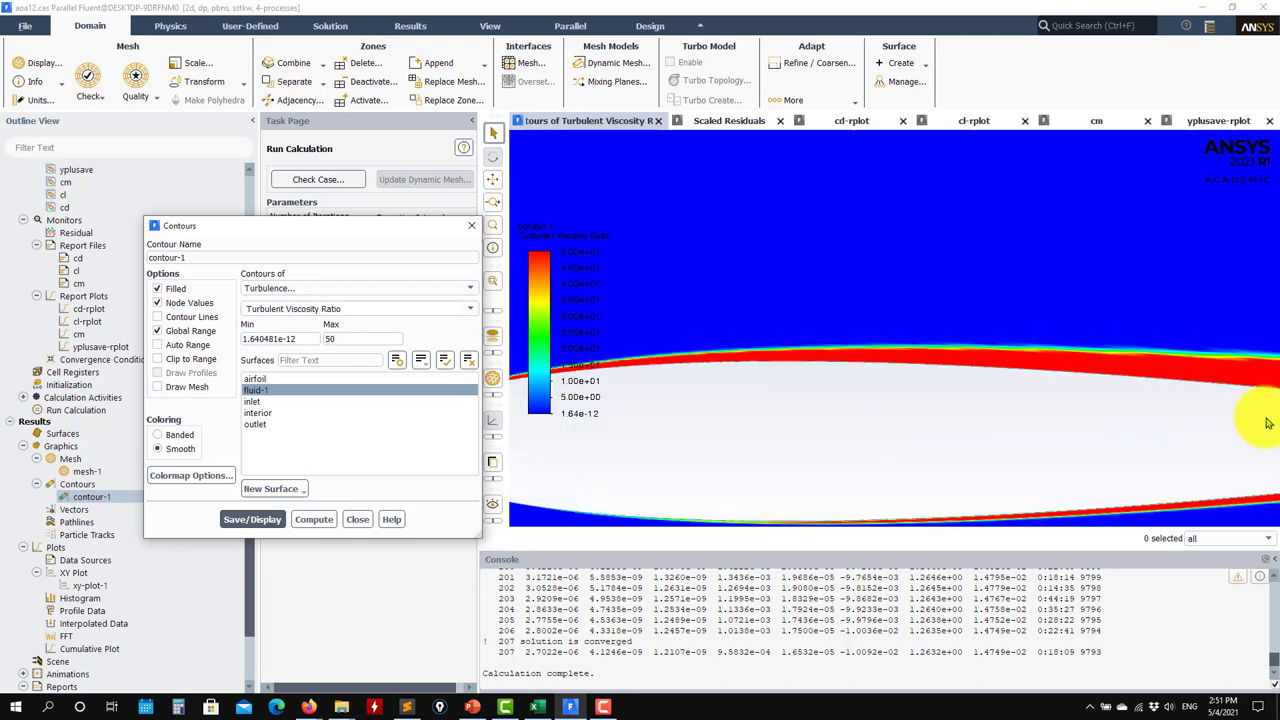
scroll(995, 400, "down", 3)
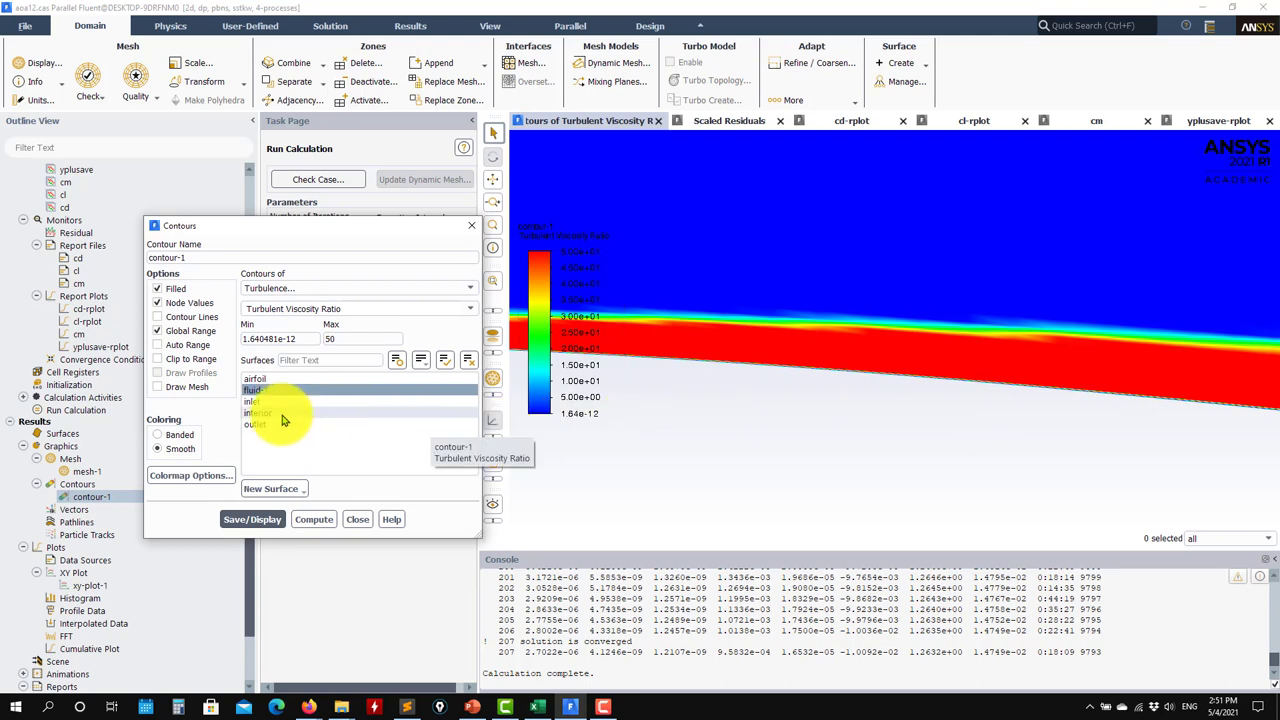
Overlay the mesh of the airfoil, inlet, interior and outlet surfaces on contour-1 and redisplay it
left_click(172, 387)
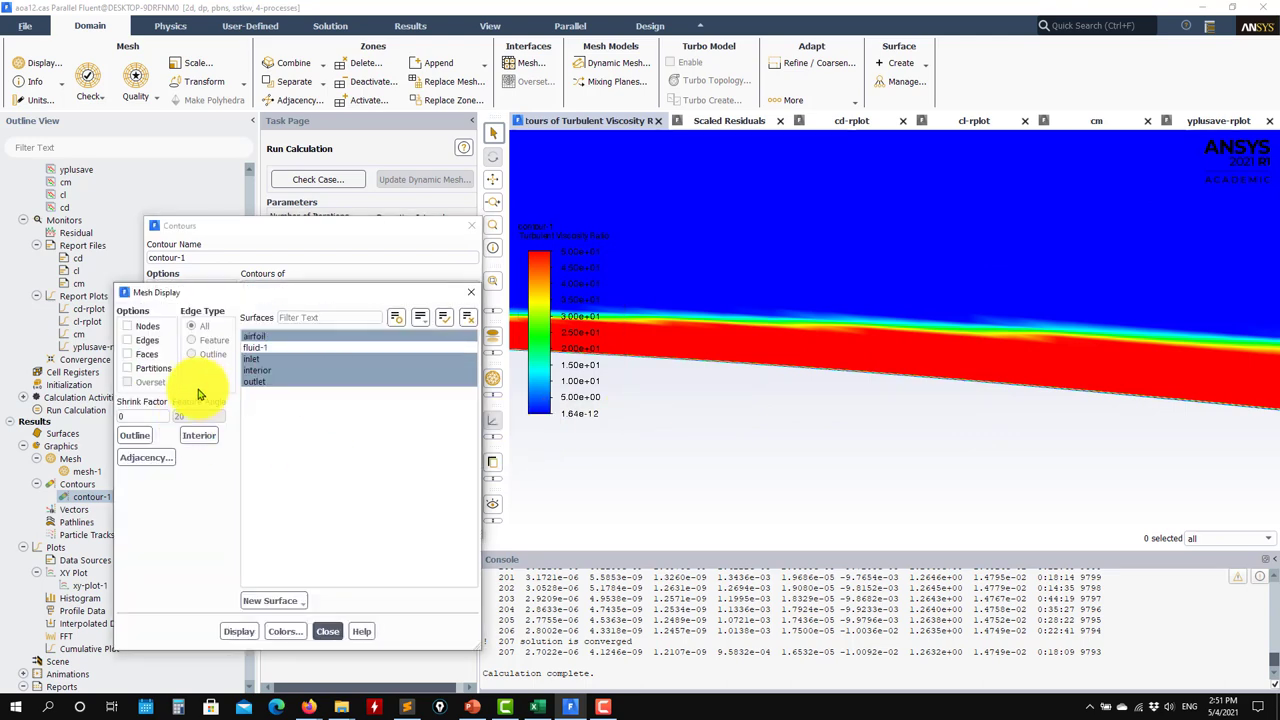
left_click(240, 632)
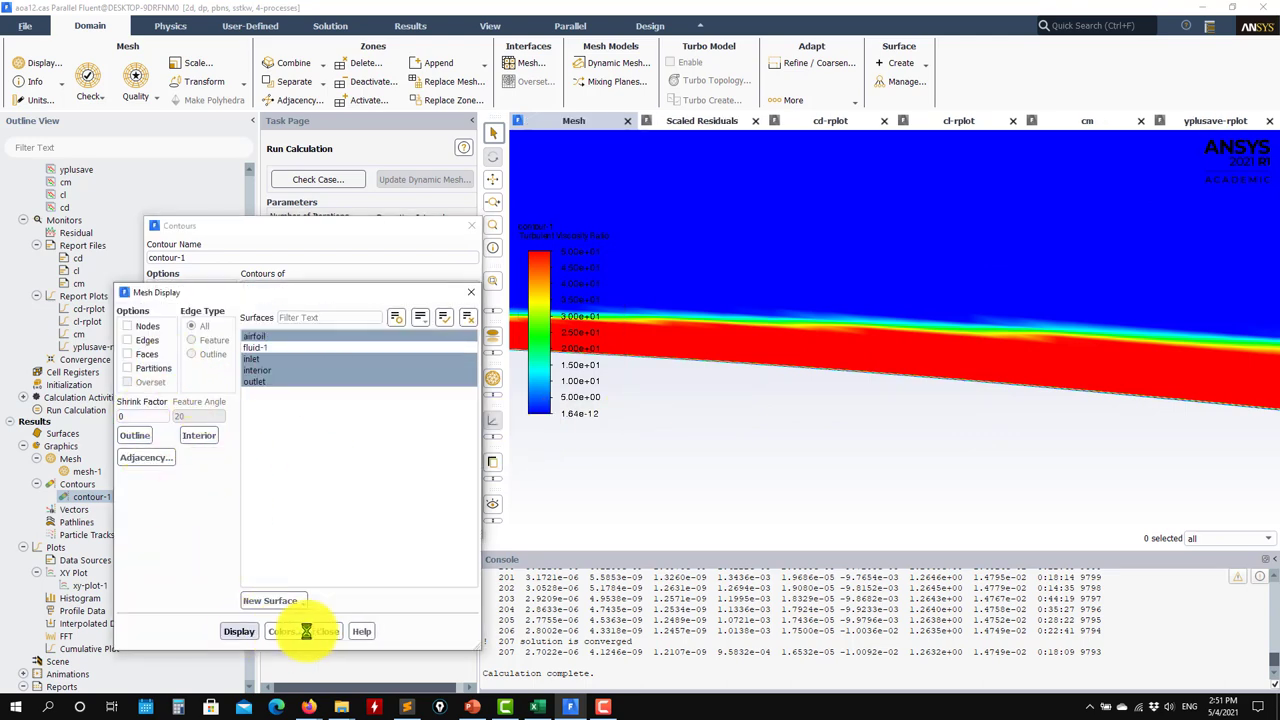
left_click(330, 631)
left_click(258, 518)
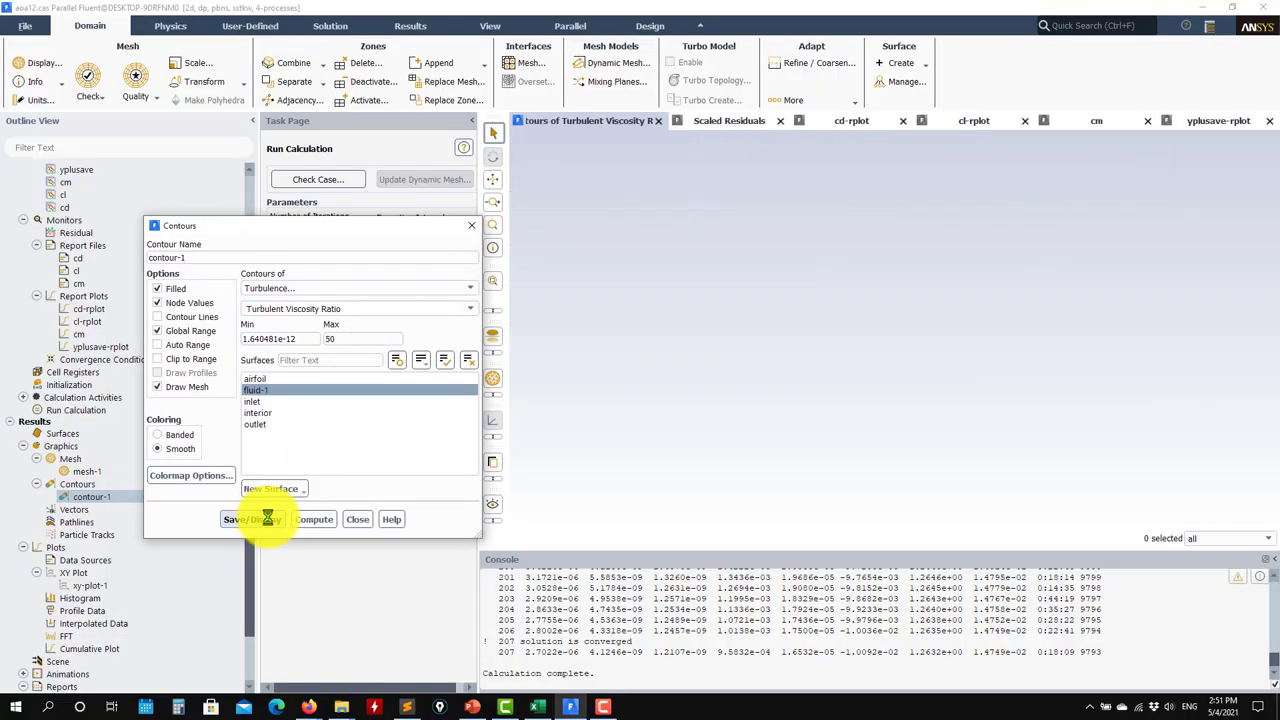
Examine how the mesh cells resolve the viscosity ratio across the boundary layer and wake near the trailing edge
scroll(900, 390, "down", 3)
scroll(777, 394, "up", 4)
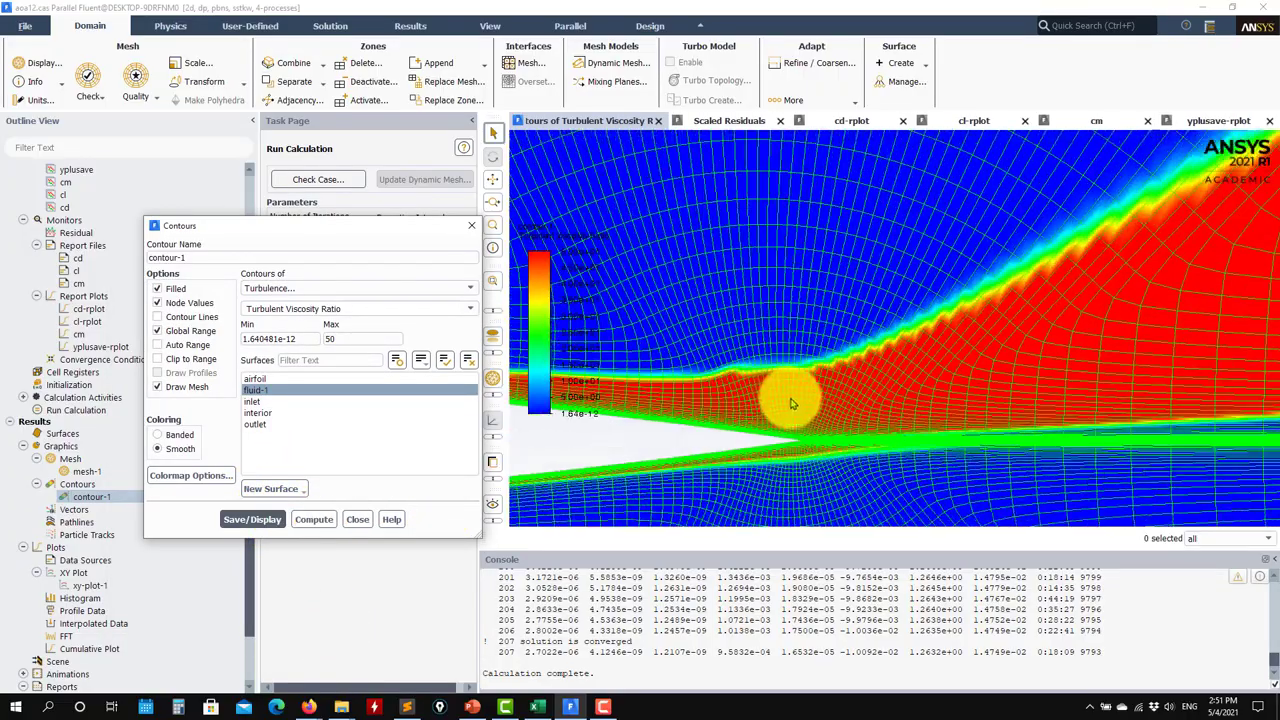
scroll(628, 453, "up", 2)
scroll(628, 453, "up", 3)
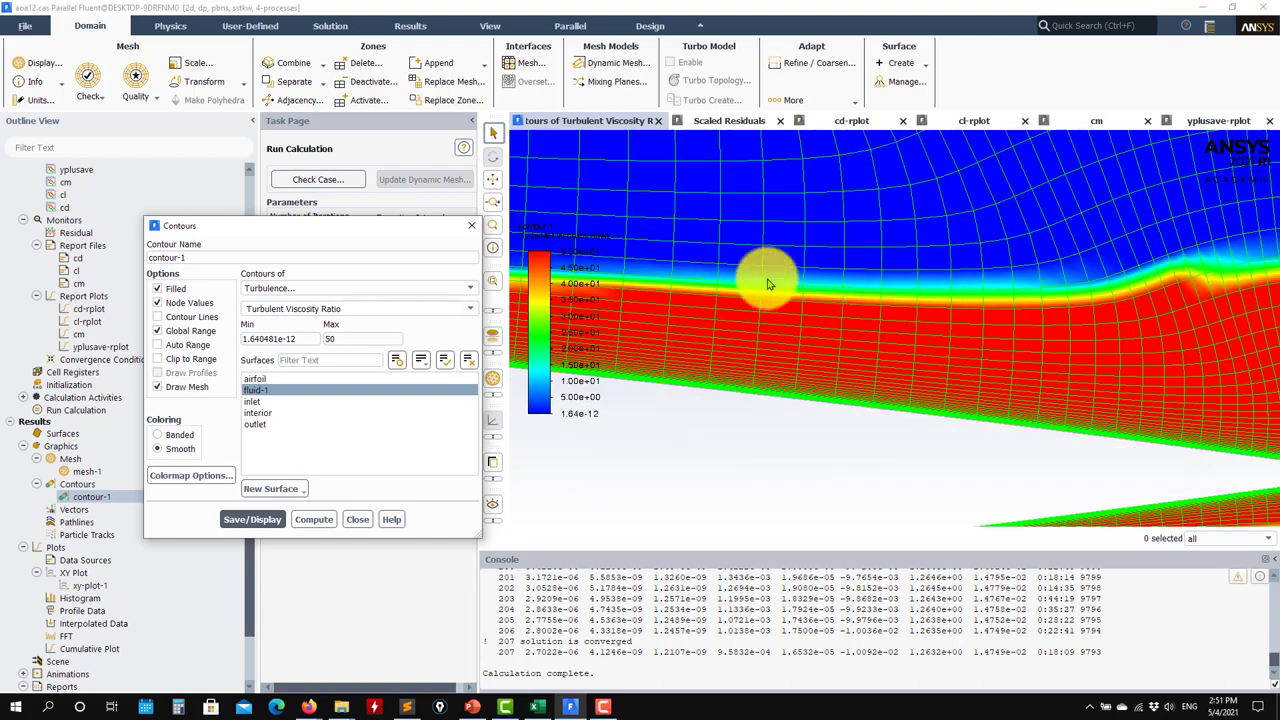
scroll(1027, 334, "down", 2)
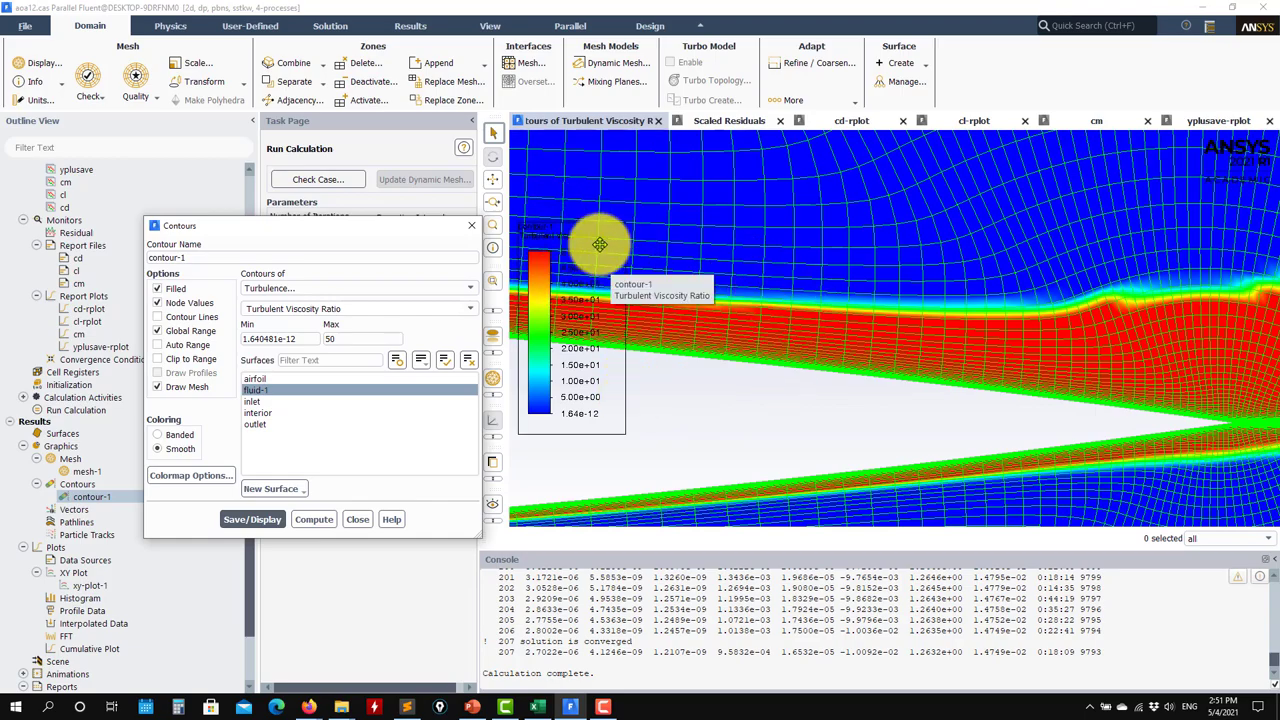
scroll(930, 390, "down", 3)
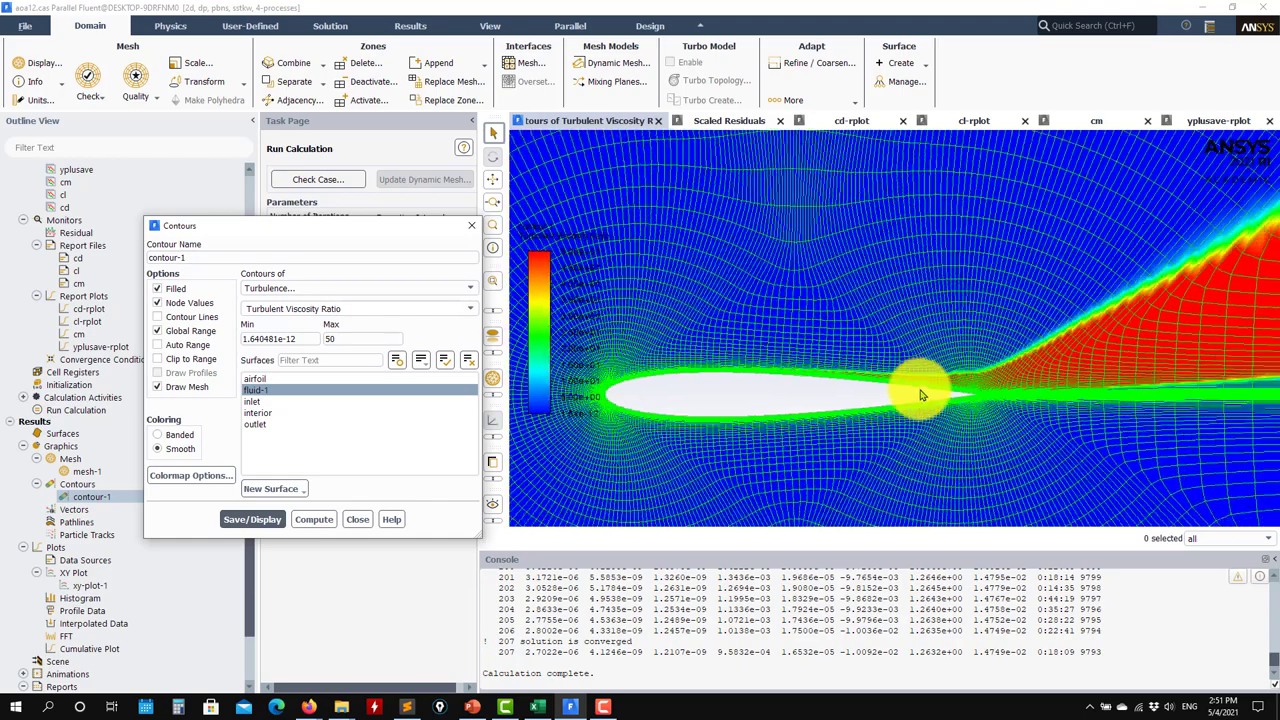
scroll(963, 357, "up", 4)
scroll(893, 418, "up", 3)
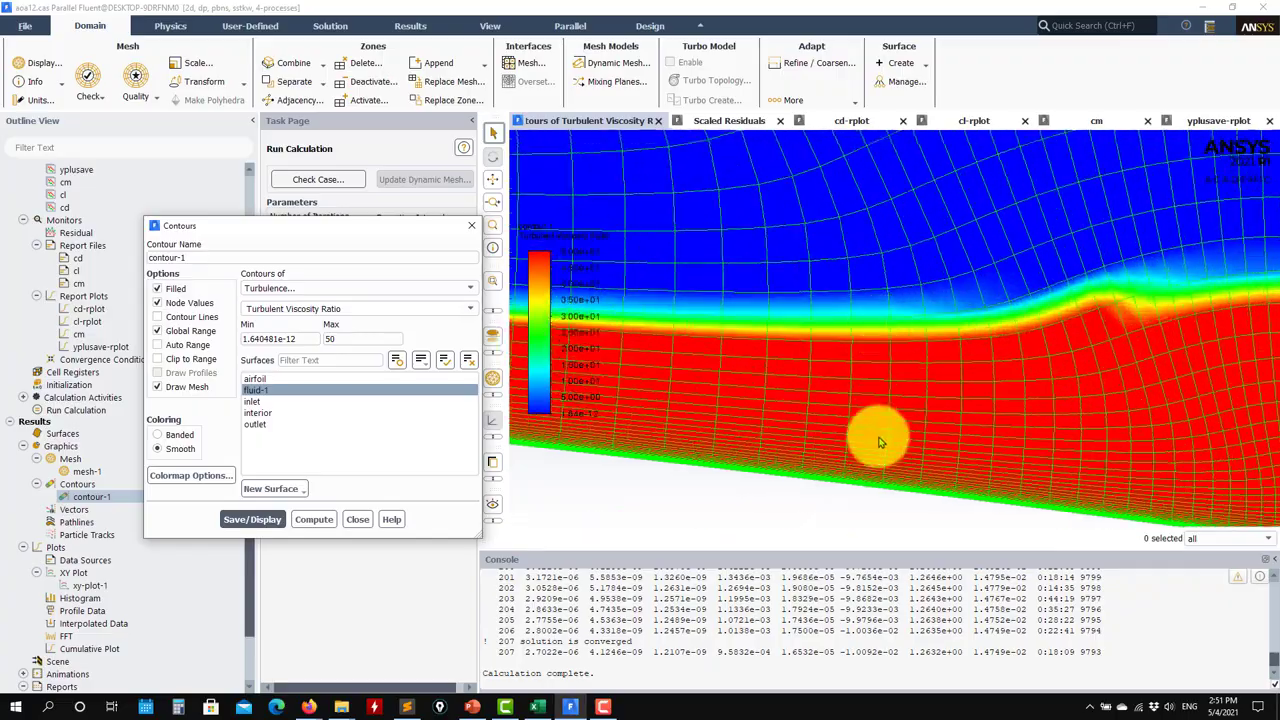
scroll(871, 437, "down", 4)
scroll(694, 443, "down", 2)
scroll(1000, 414, "up", 2)
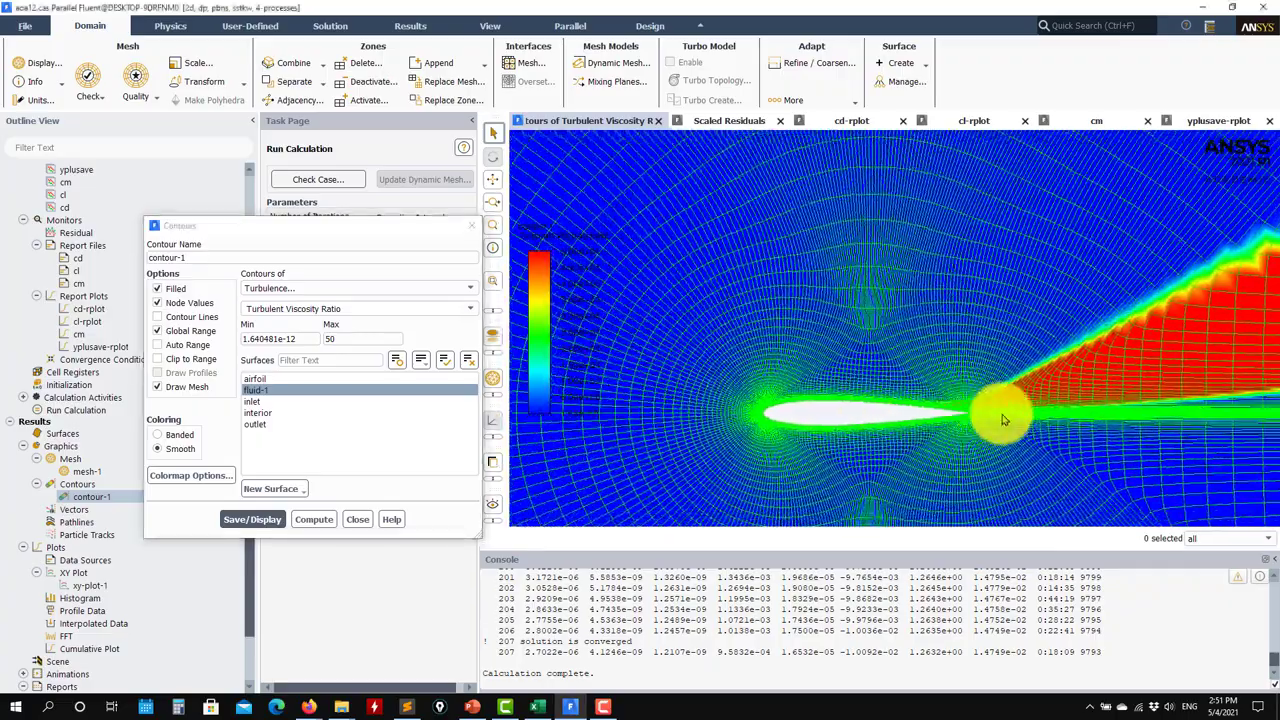
Examine the mesh resolution around the leading edge and the forward part of the airfoil's upper surface
scroll(823, 429, "up", 4)
scroll(742, 383, "down", 2)
scroll(909, 277, "up", 6)
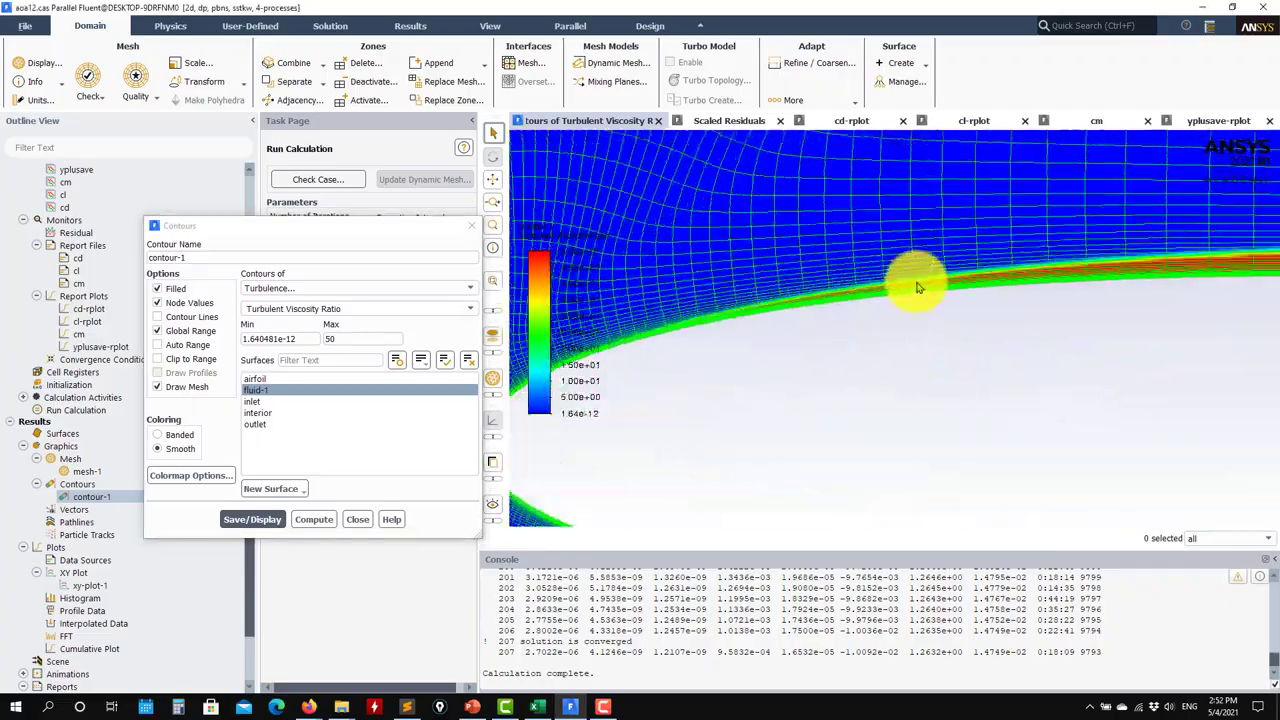
scroll(907, 320, "down", 5)
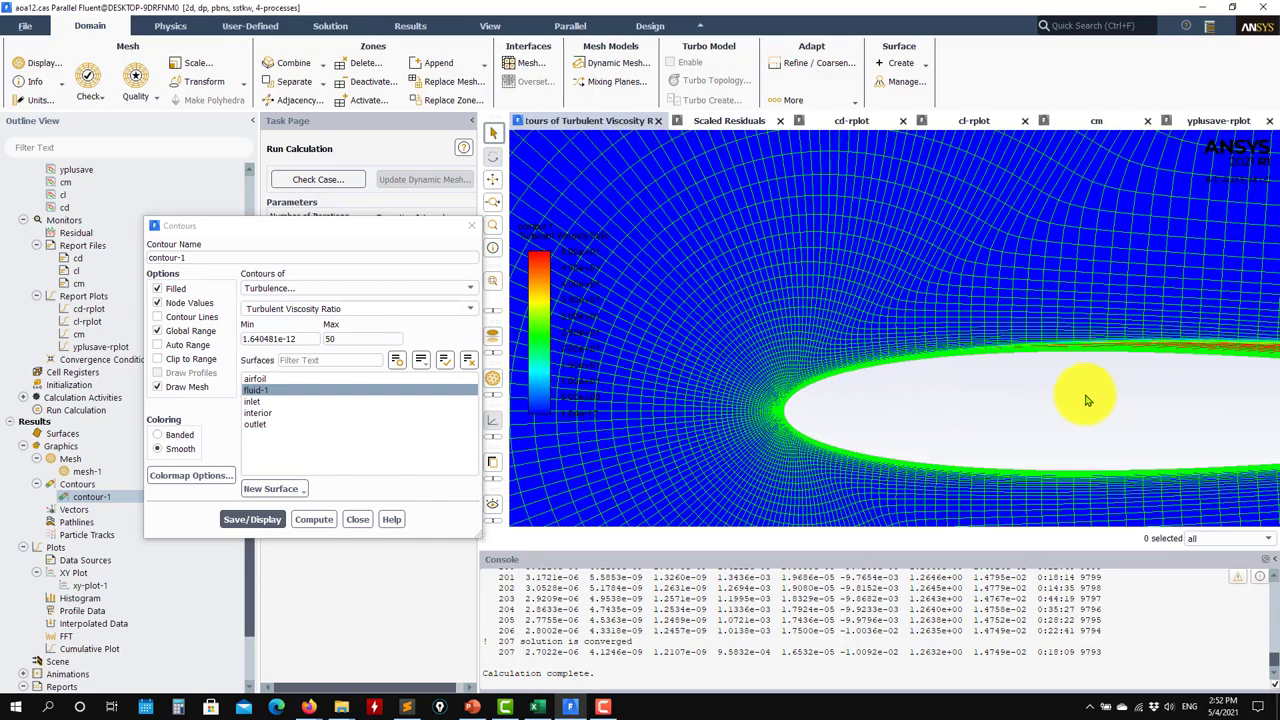
scroll(1066, 389, "up", 1)
scroll(900, 390, "down", 2)
scroll(563, 386, "up", 1)
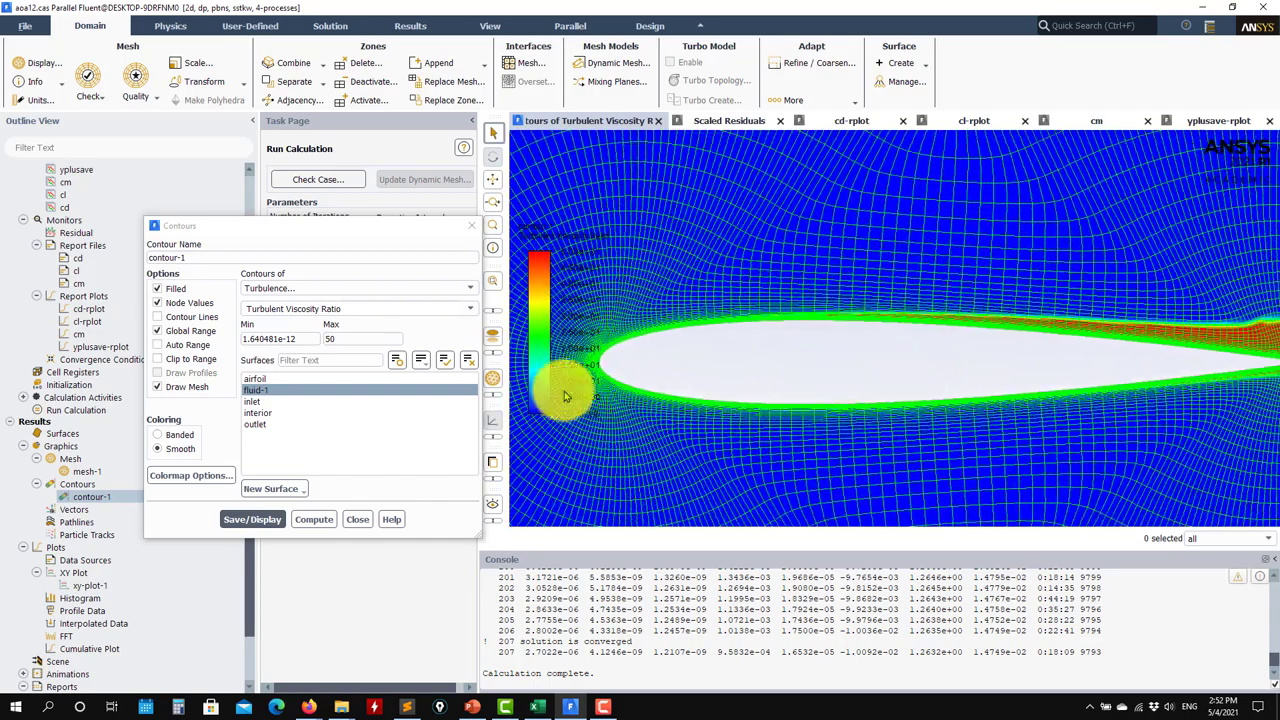
Remove the mesh overlay from contour-1, redisplay the viscosity ratio contours, and close the contour settings
left_click(157, 386)
left_click(252, 519)
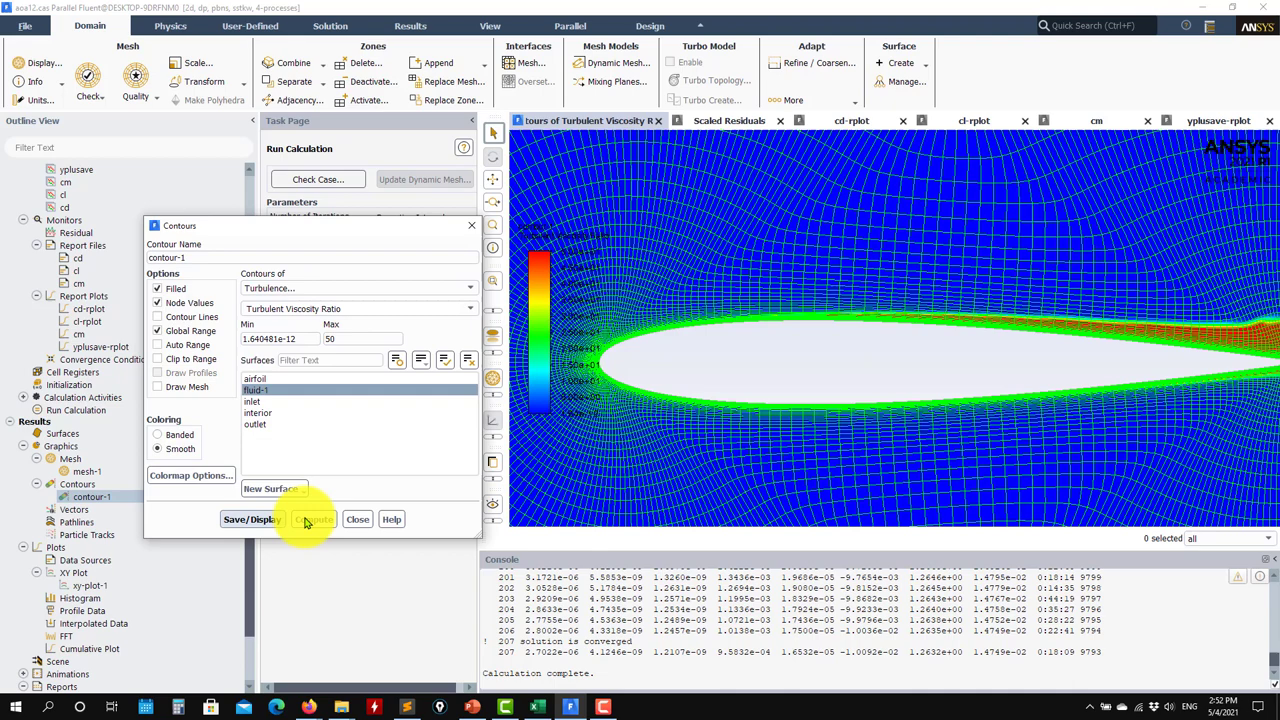
left_click(357, 519)
Review the computed cl and cd in the console and compare them with the 12.12 degree row of CLCD_Ladson_expdata.dat in Sublime Text
scroll(1034, 651, "up", 6)
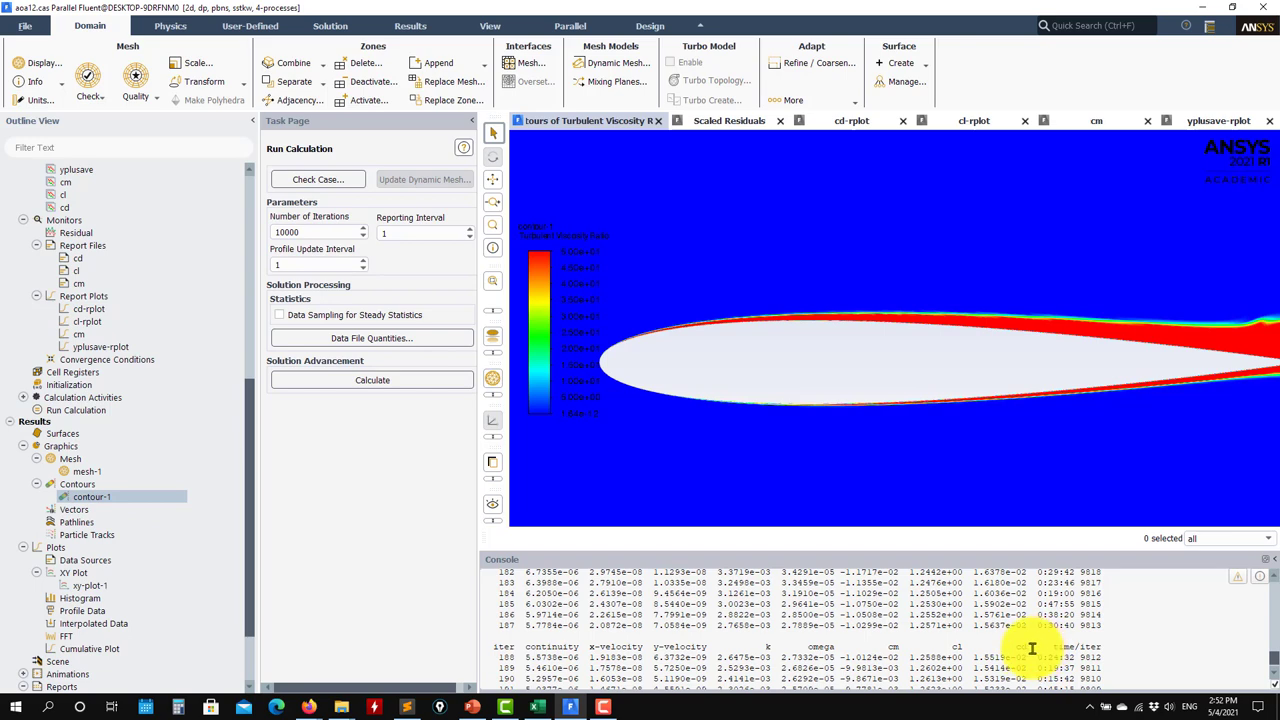
scroll(1018, 654, "down", 6)
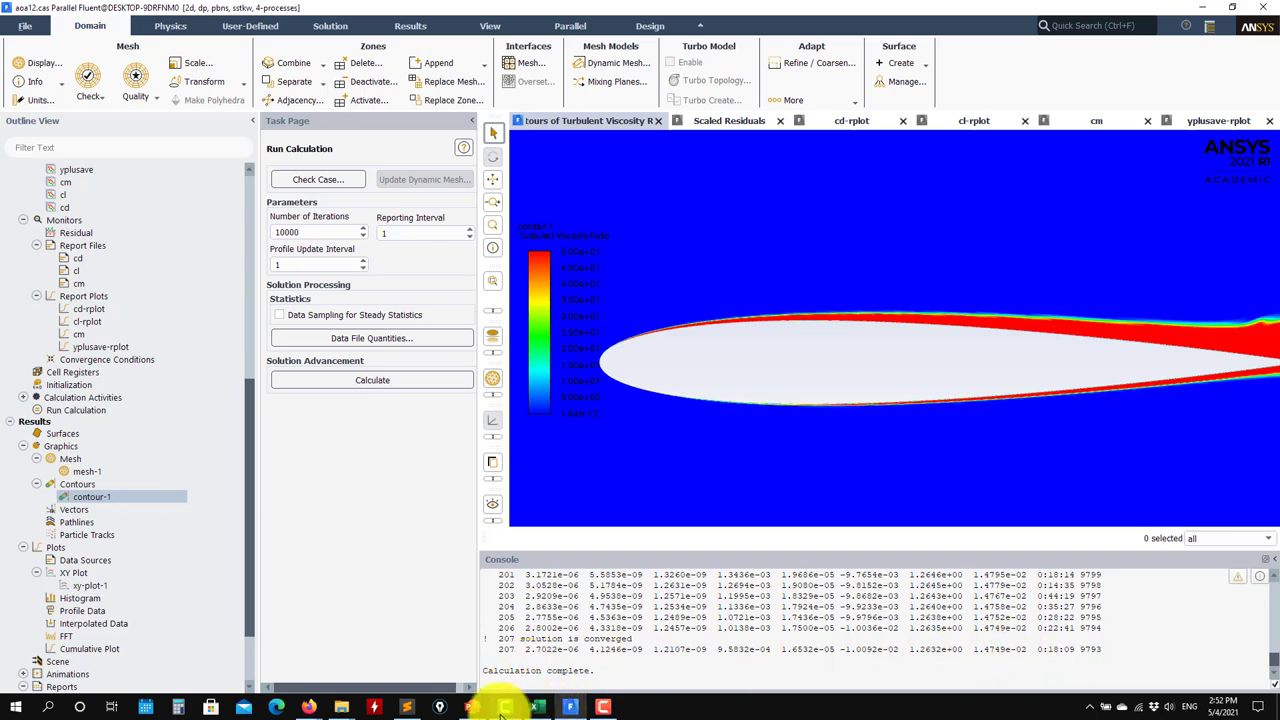
left_click(408, 708)
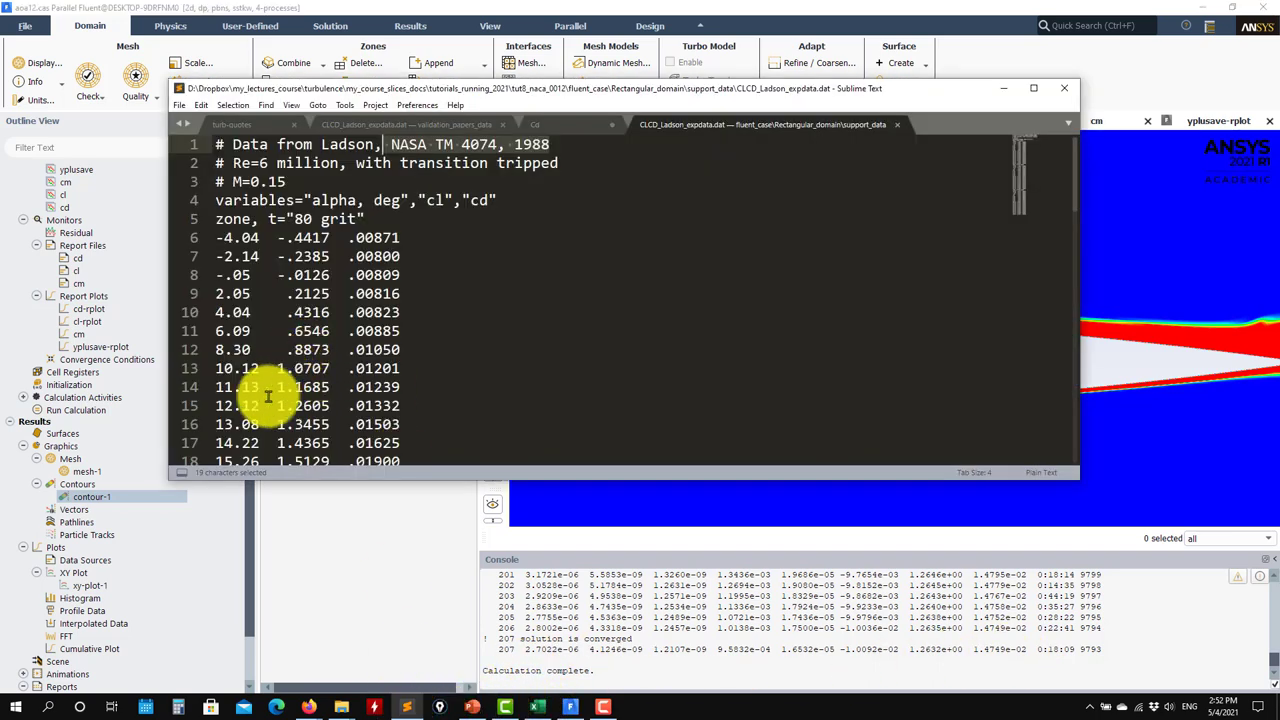
left_click_drag(410, 405, 284, 405)
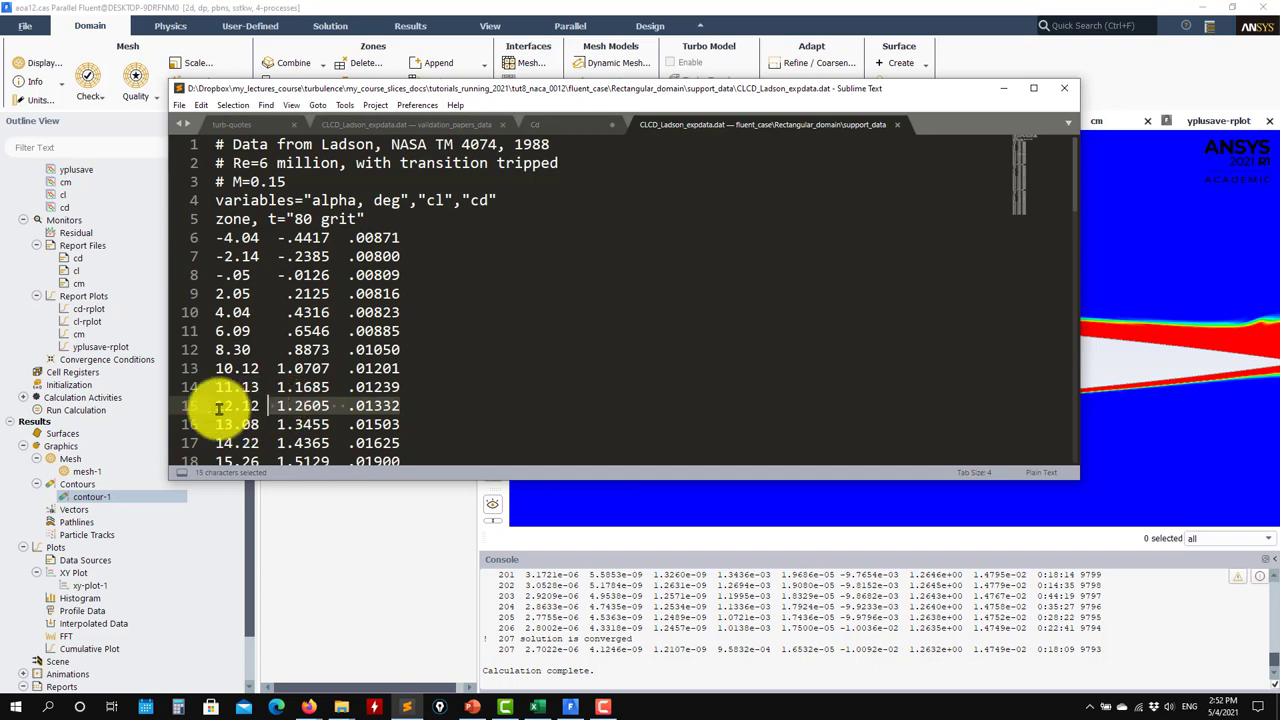
left_click(380, 413)
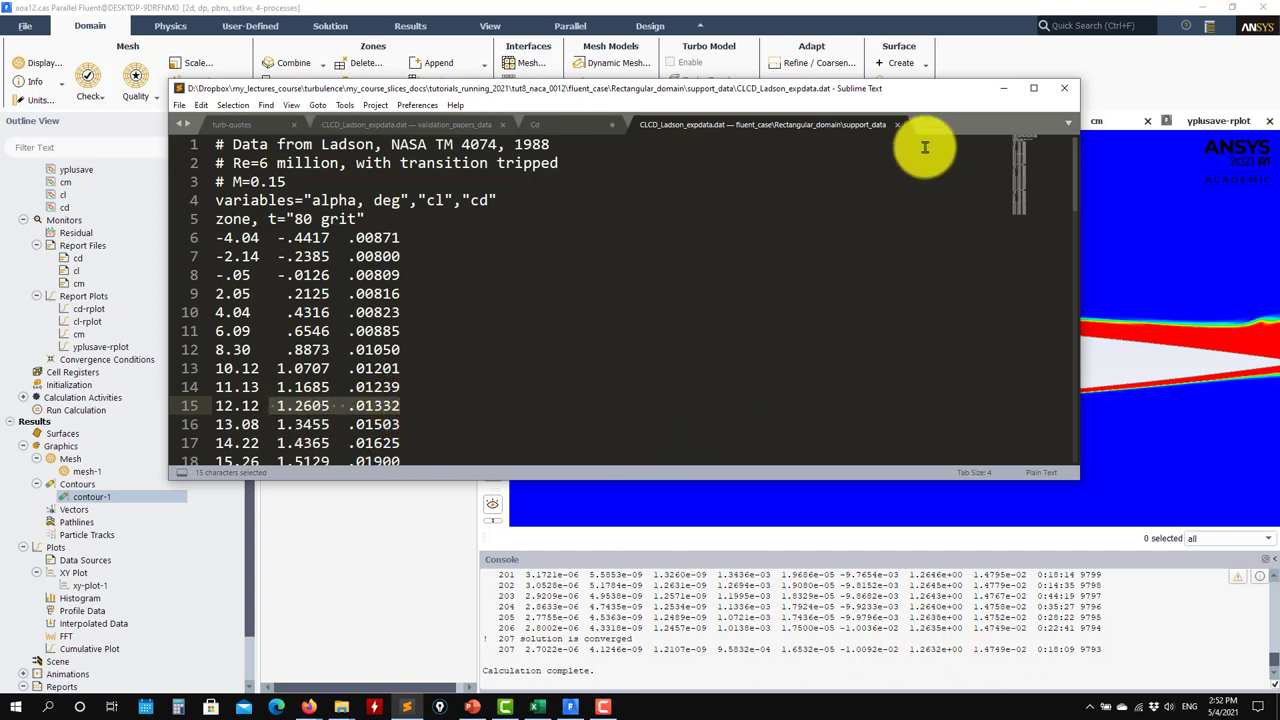
left_click(1004, 88)
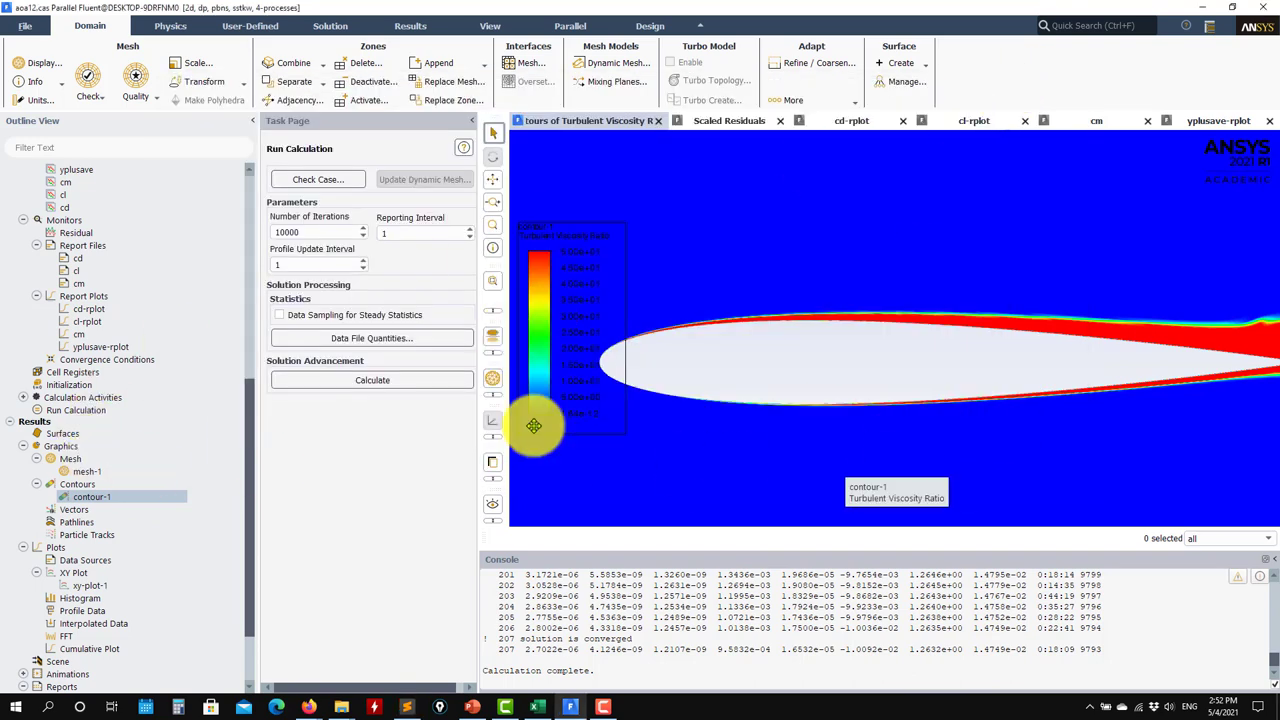
Open the viscous model settings and review the k-epsilon options against the k-omega SST model
scroll(905, 446, "down", 5)
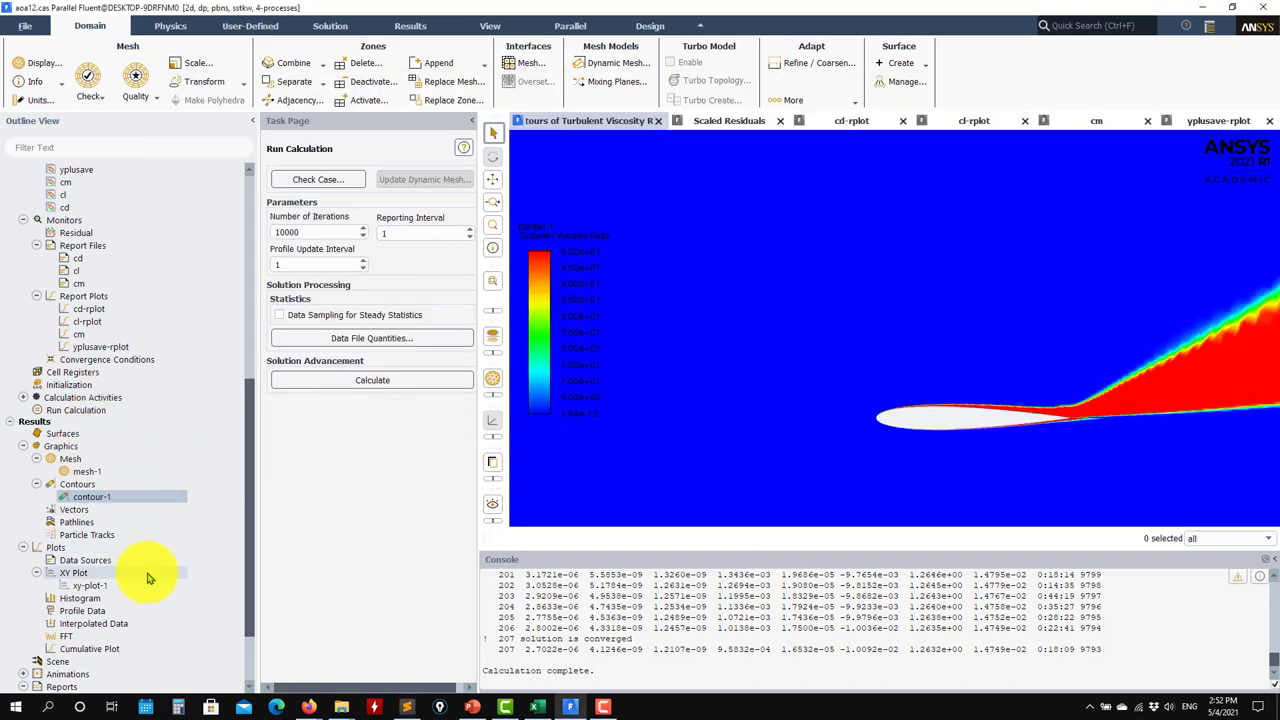
scroll(140, 578, "up", 3)
scroll(110, 598, "down", 2)
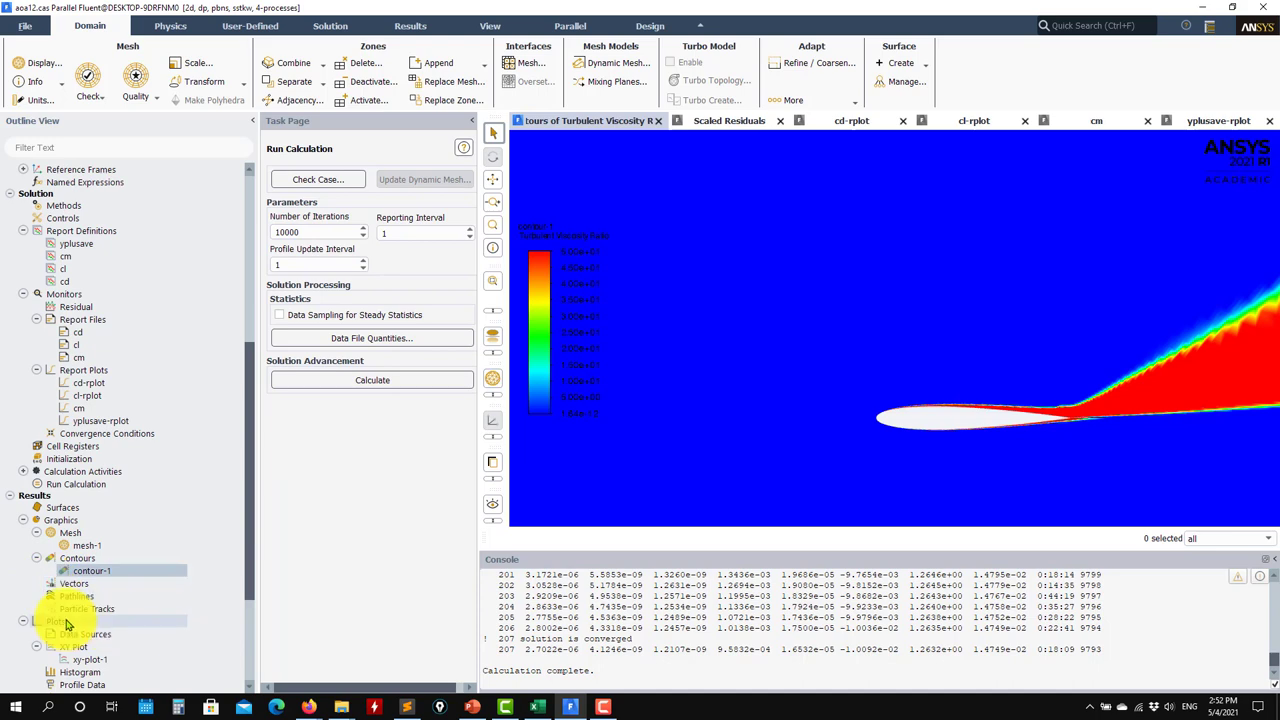
scroll(80, 614, "up", 8)
scroll(135, 347, "up", 1)
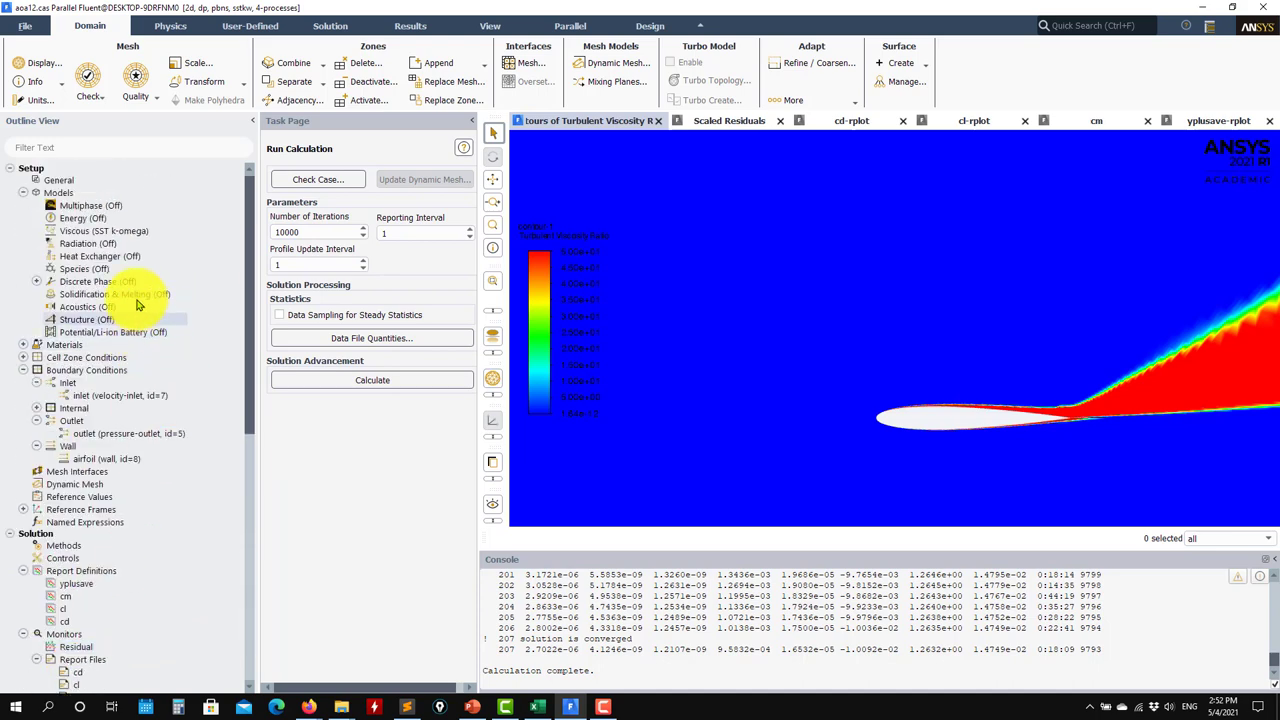
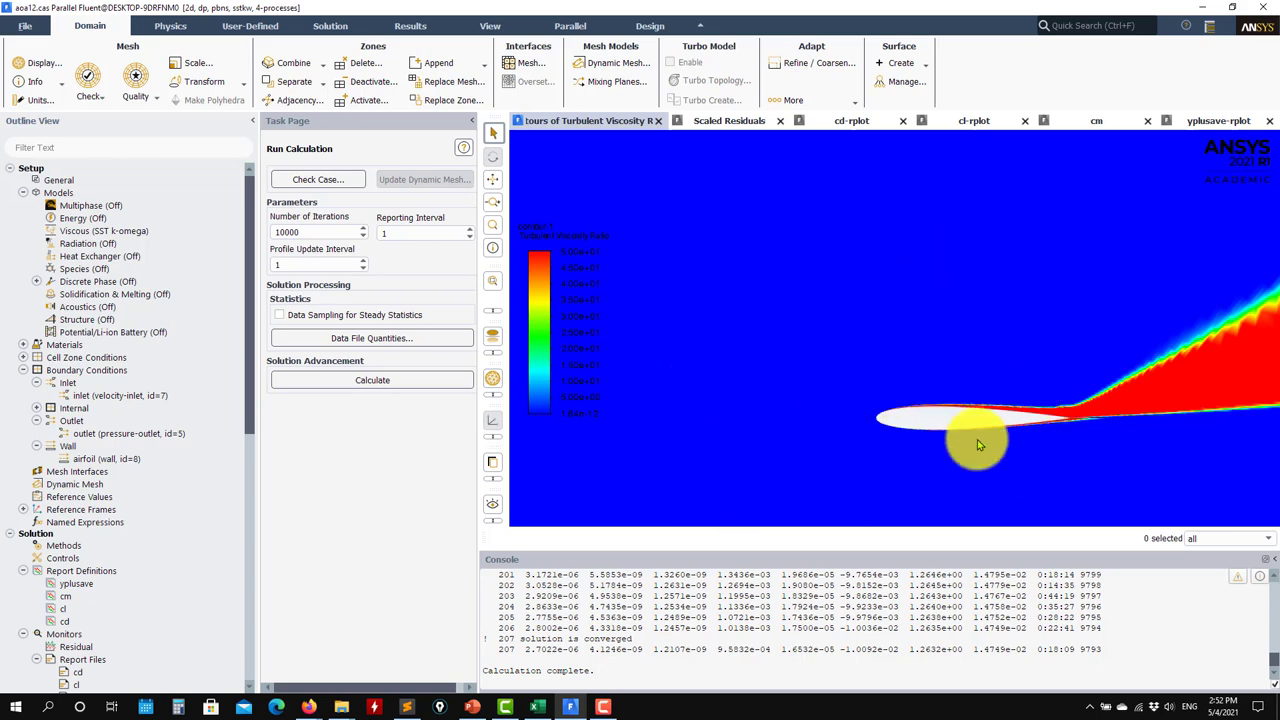
scroll(1066, 437, "up", 2)
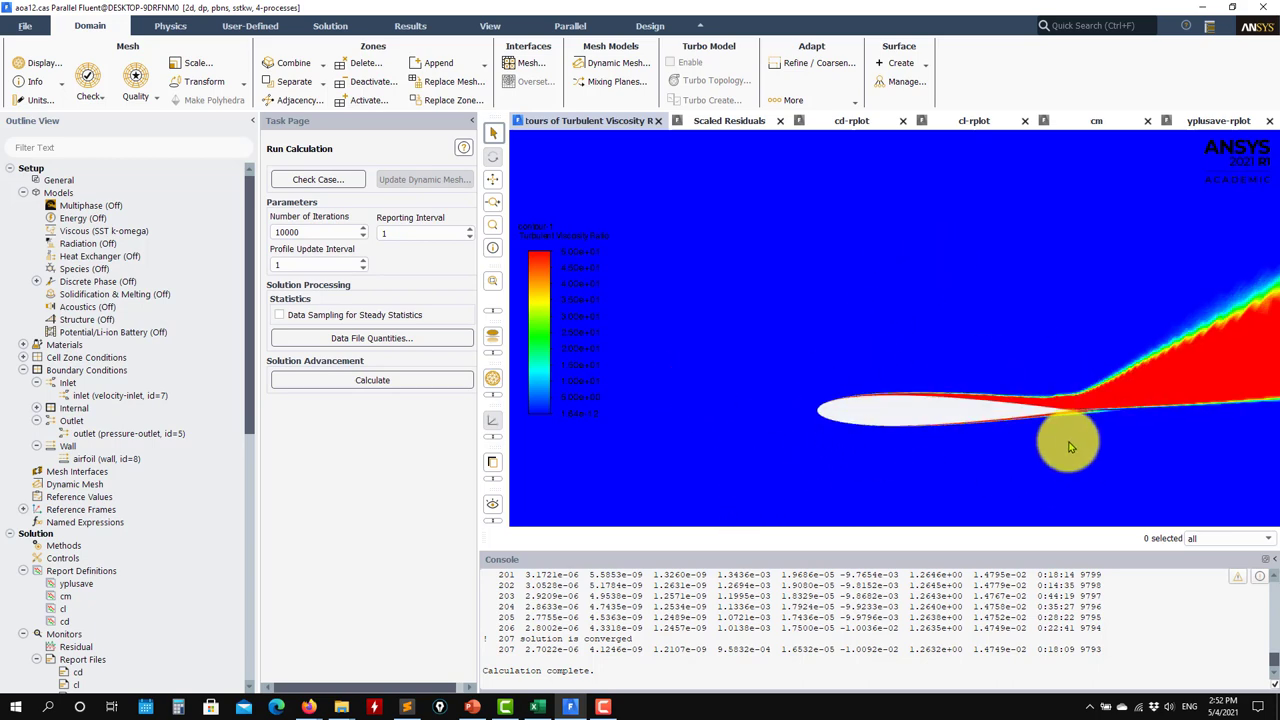
double_click(110, 231)
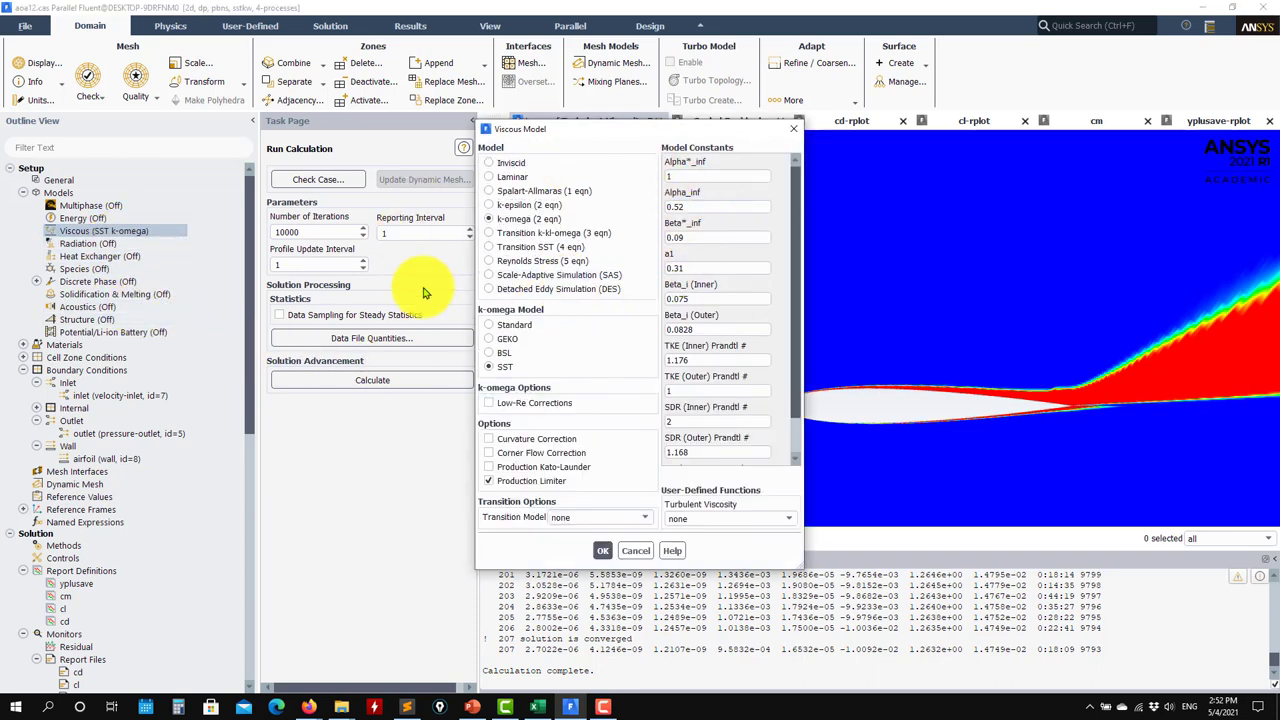
left_click(507, 191)
left_click(508, 205)
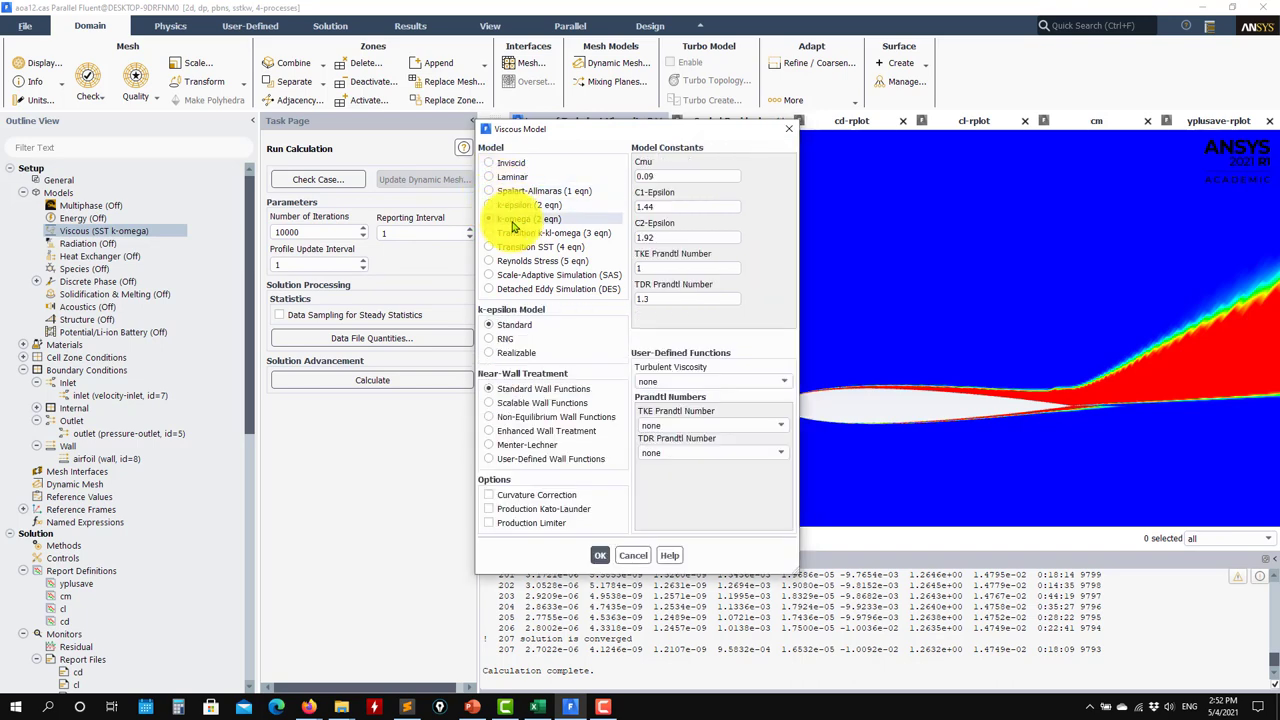
left_click(510, 218)
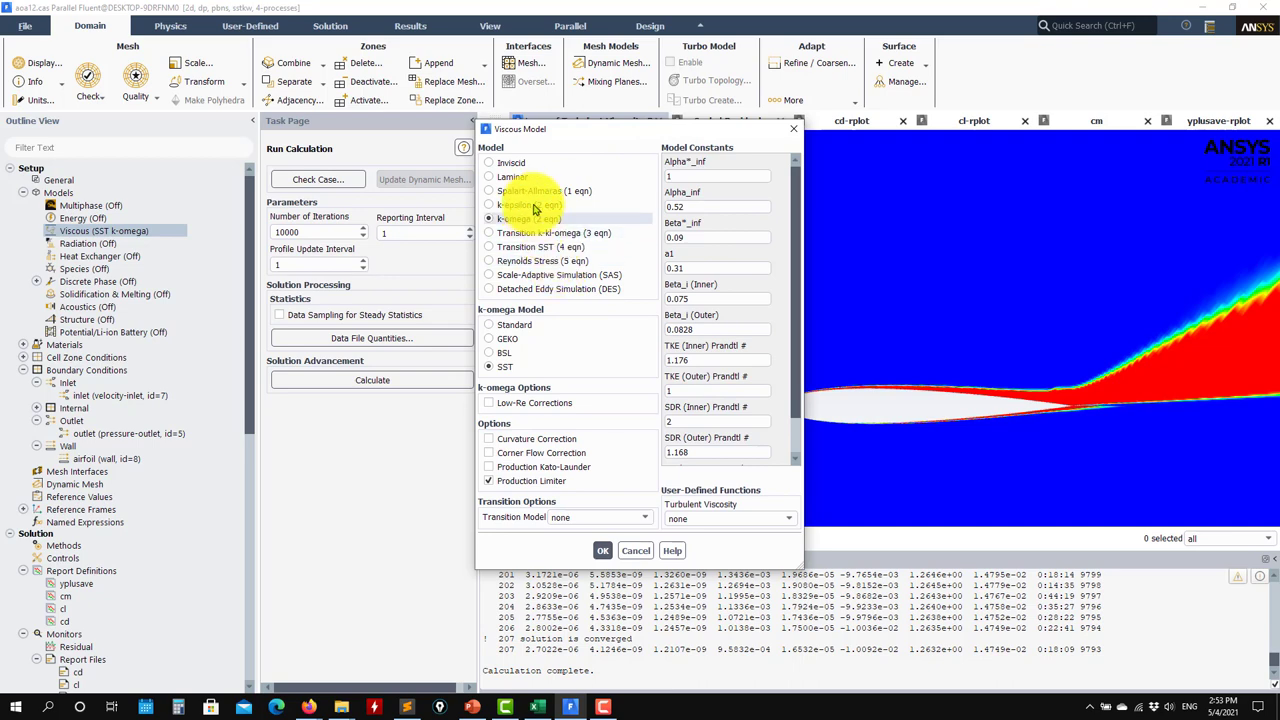
Compare the Spalart-Allmaras model options with k-omega SST and close the viscous model settings without applying changes
left_click_drag(562, 129, 169, 99)
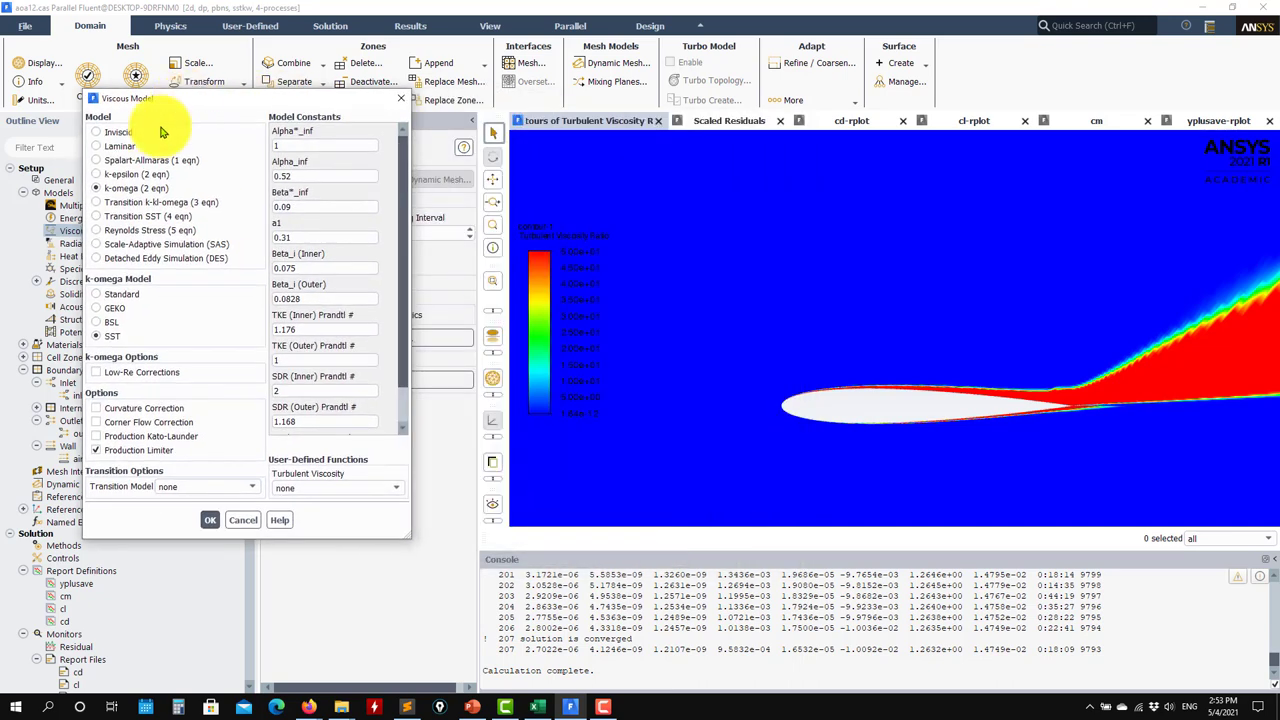
left_click(116, 163)
left_click(108, 190)
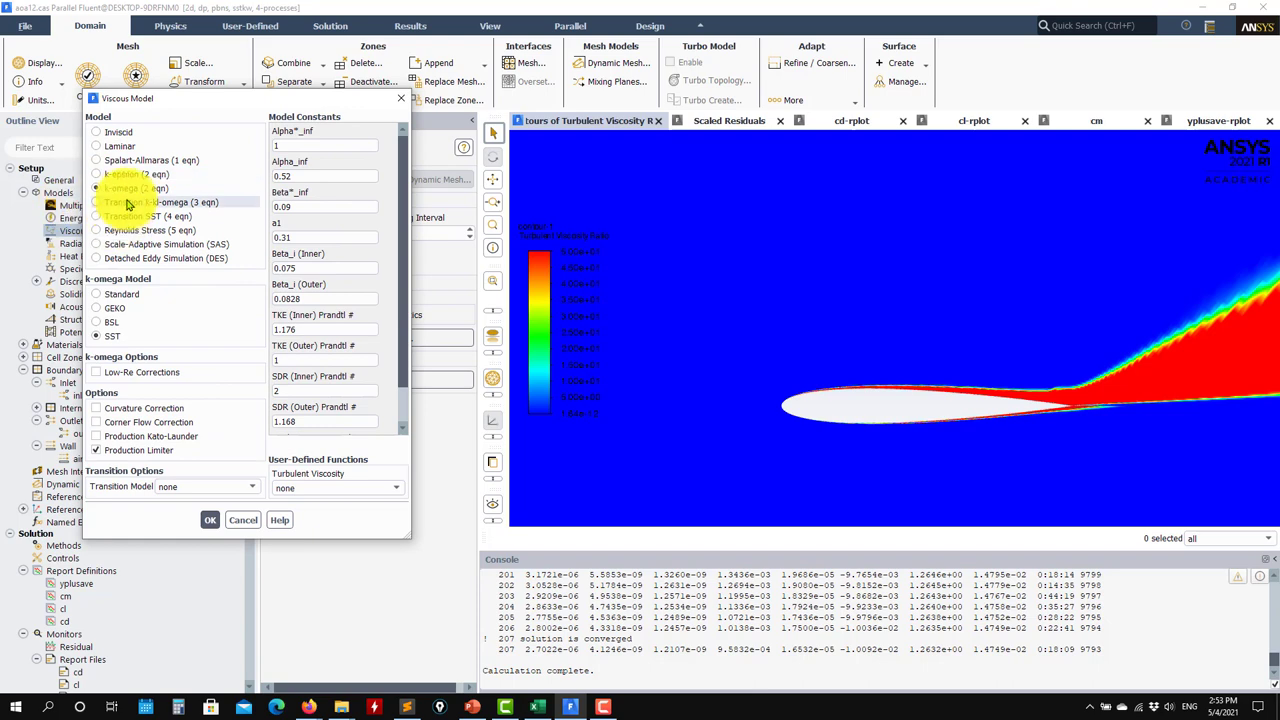
left_click(135, 163)
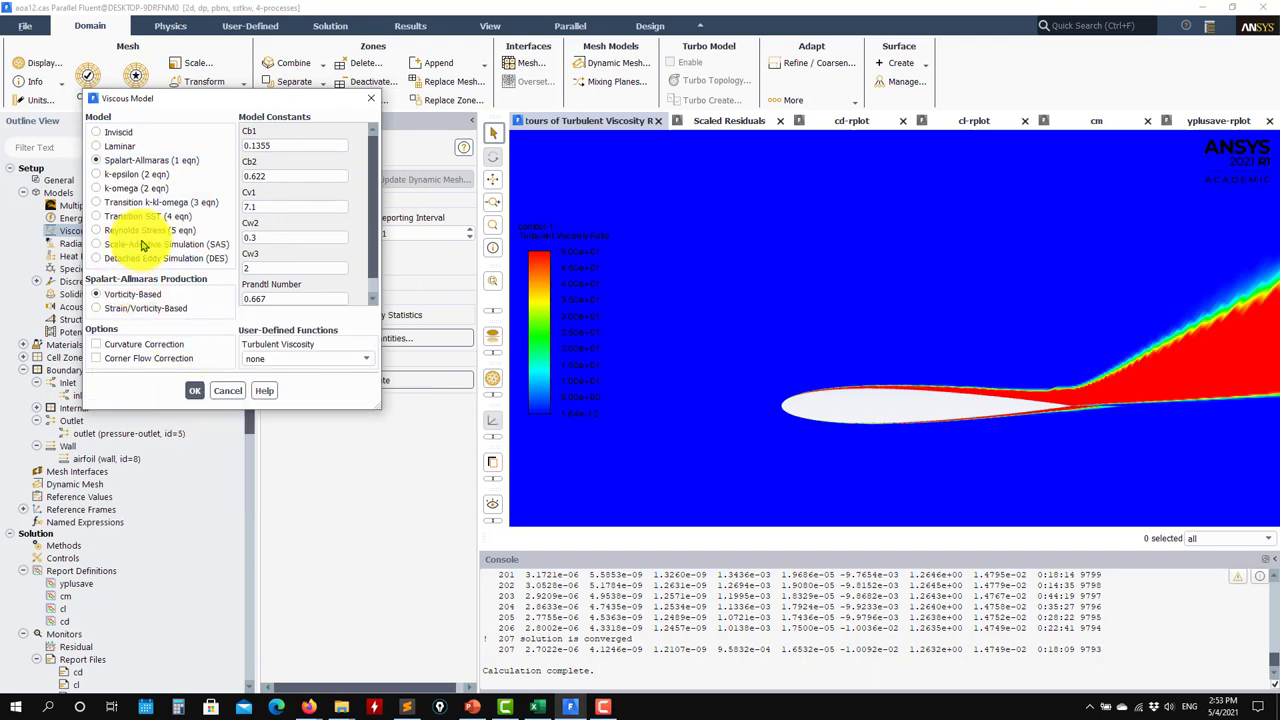
left_click(120, 188)
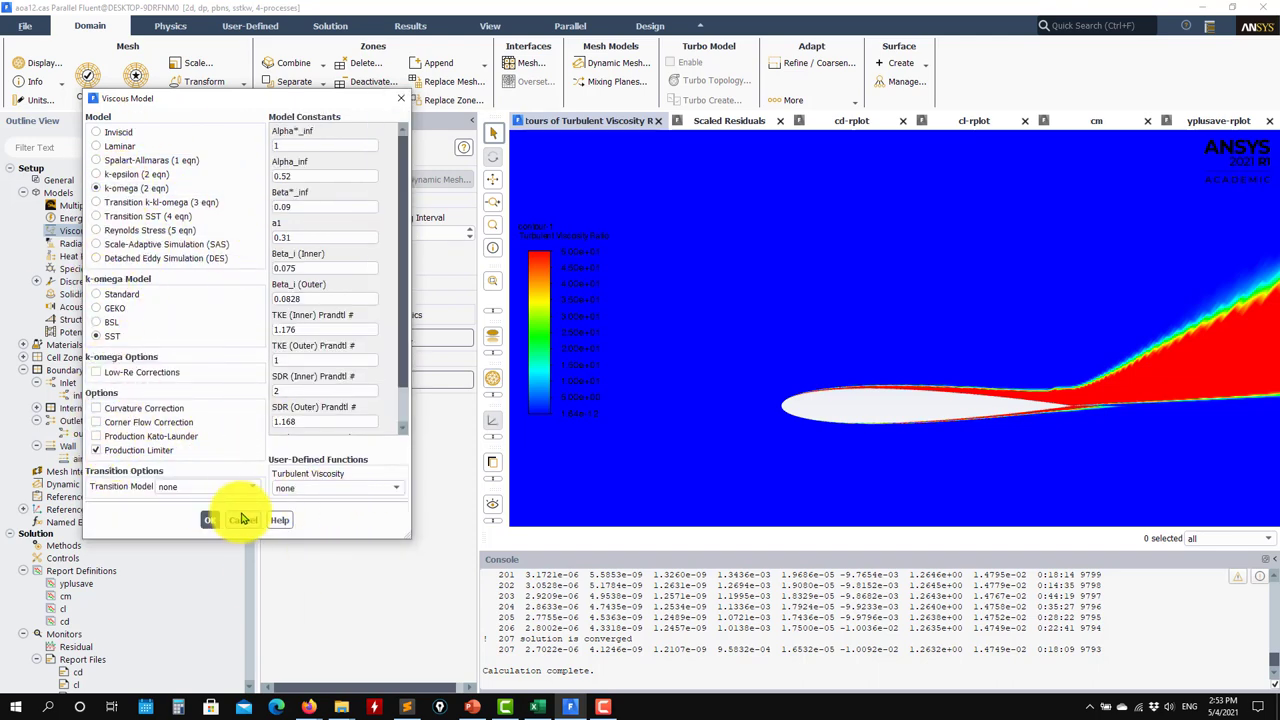
left_click(242, 519)
Set the inlet's X-component of flow direction to 0.99756405, the 4-degree cosine from validation_data.xlsx in Excel
scroll(1006, 434, "down", 5)
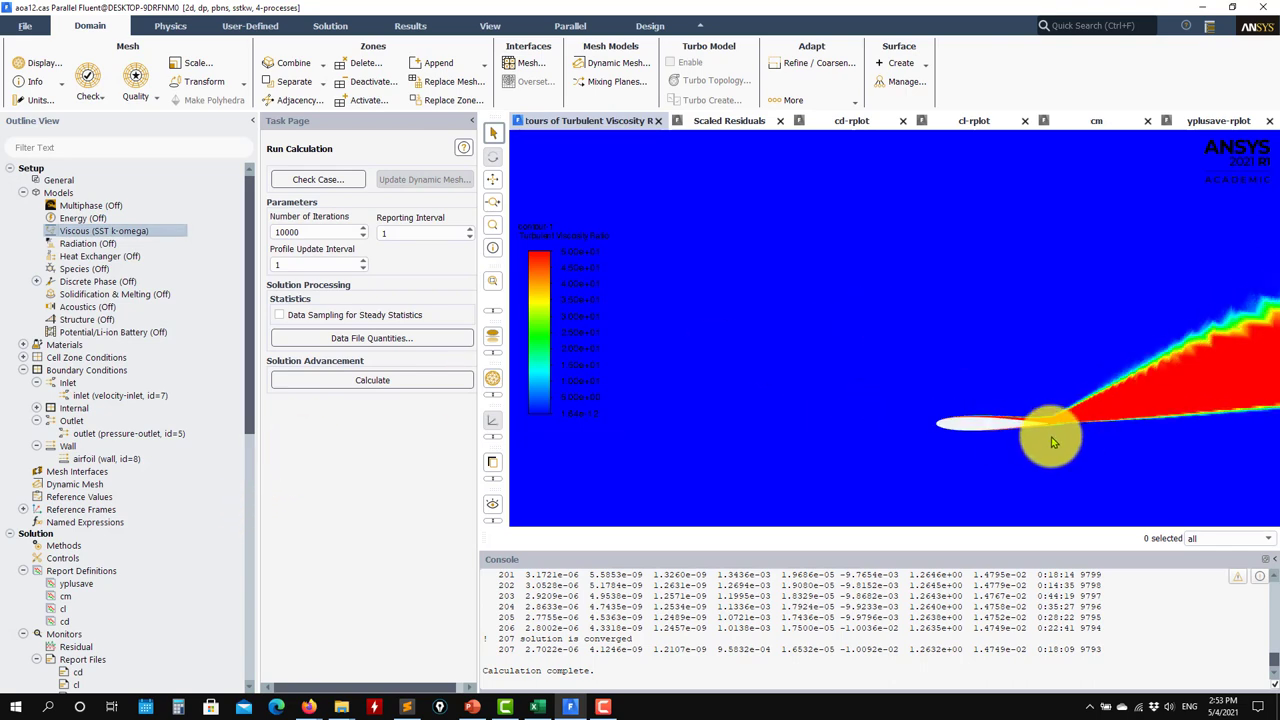
scroll(1052, 442, "up", 8)
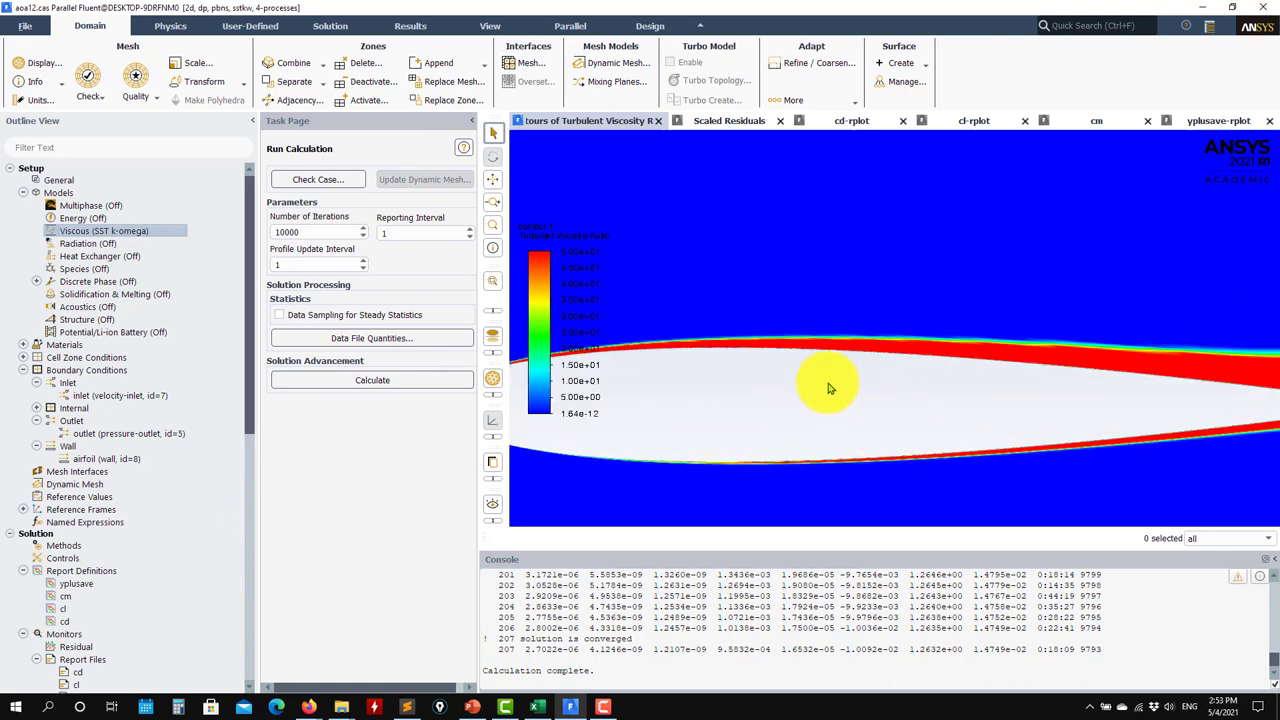
scroll(828, 388, "down", 4)
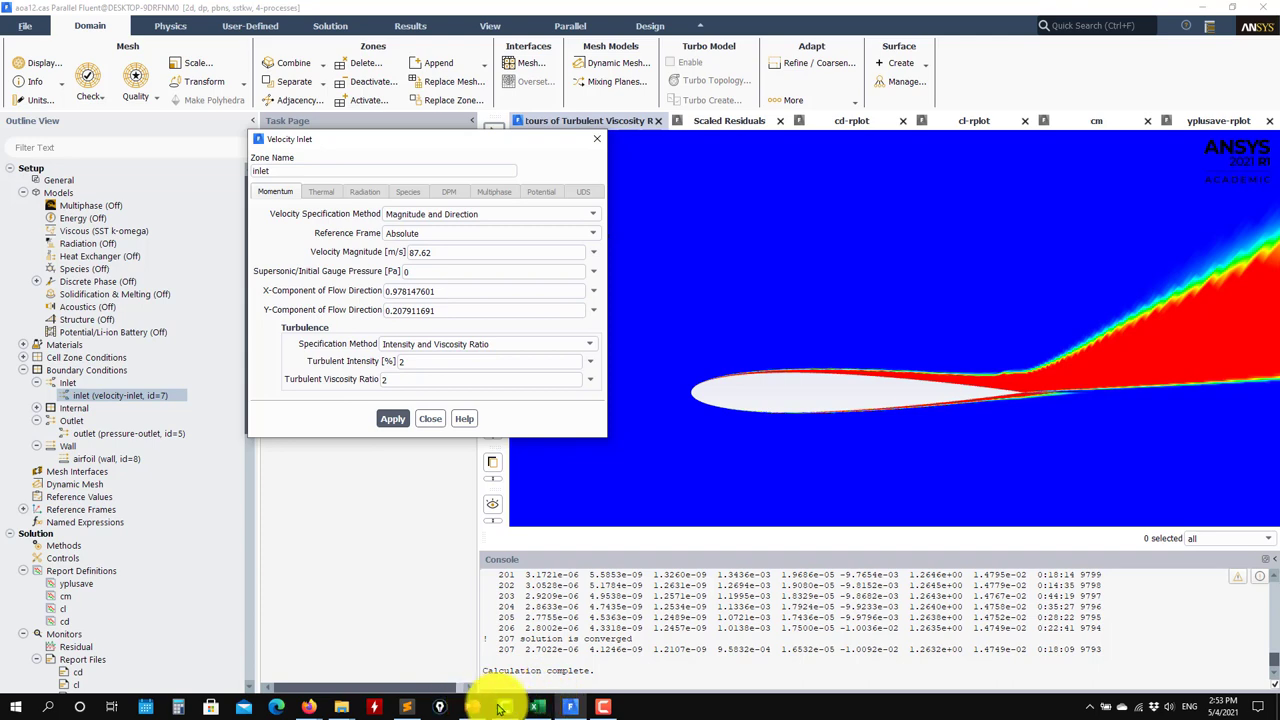
left_click(537, 707)
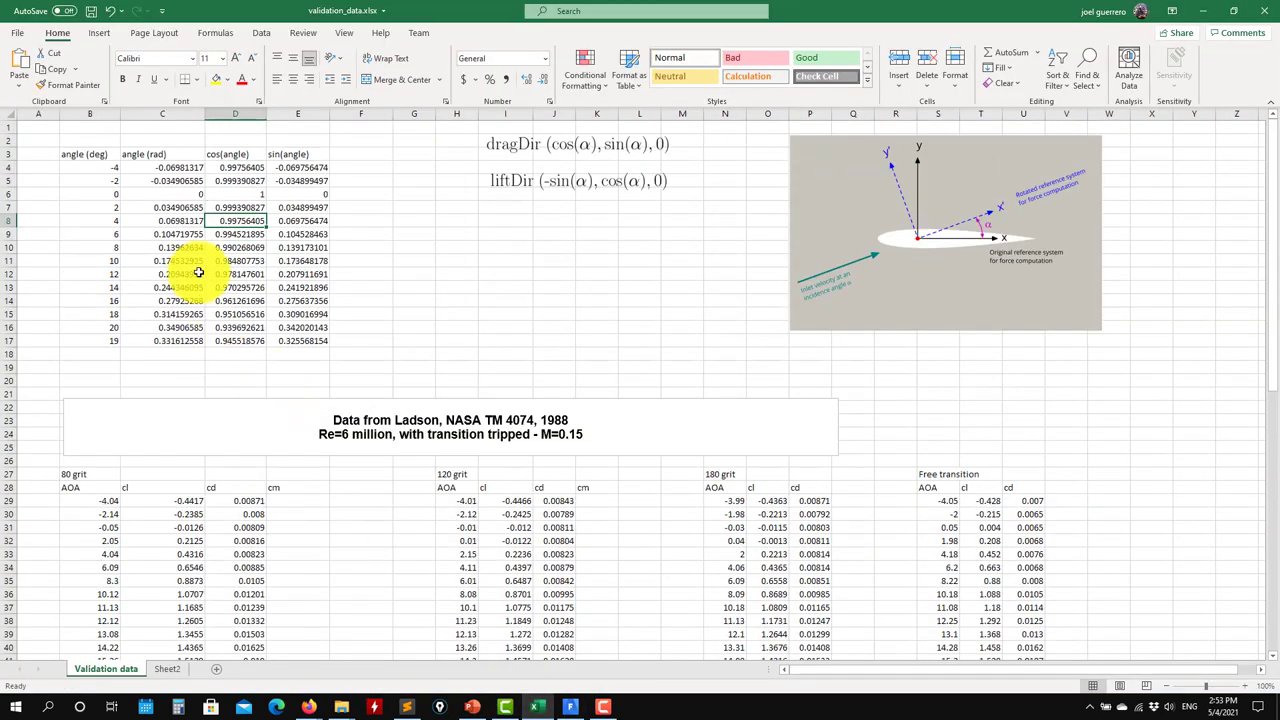
left_click(1203, 11)
left_click_drag(447, 288, 271, 289)
key("ctrl+v")
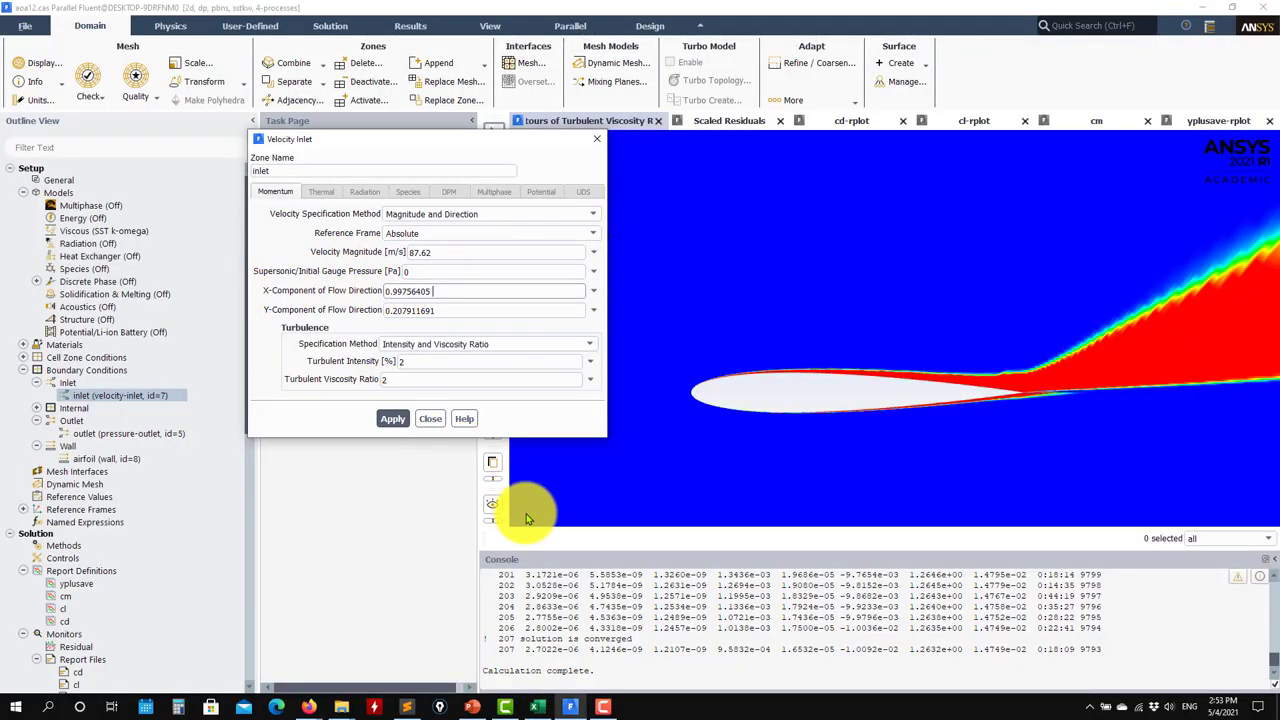
Set the inlet's Y-component of flow direction to 0.069756474, the 4-degree sine from the Excel sheet, and close the inlet settings
left_click(537, 707)
left_click(308, 220)
key("ctrl+c")
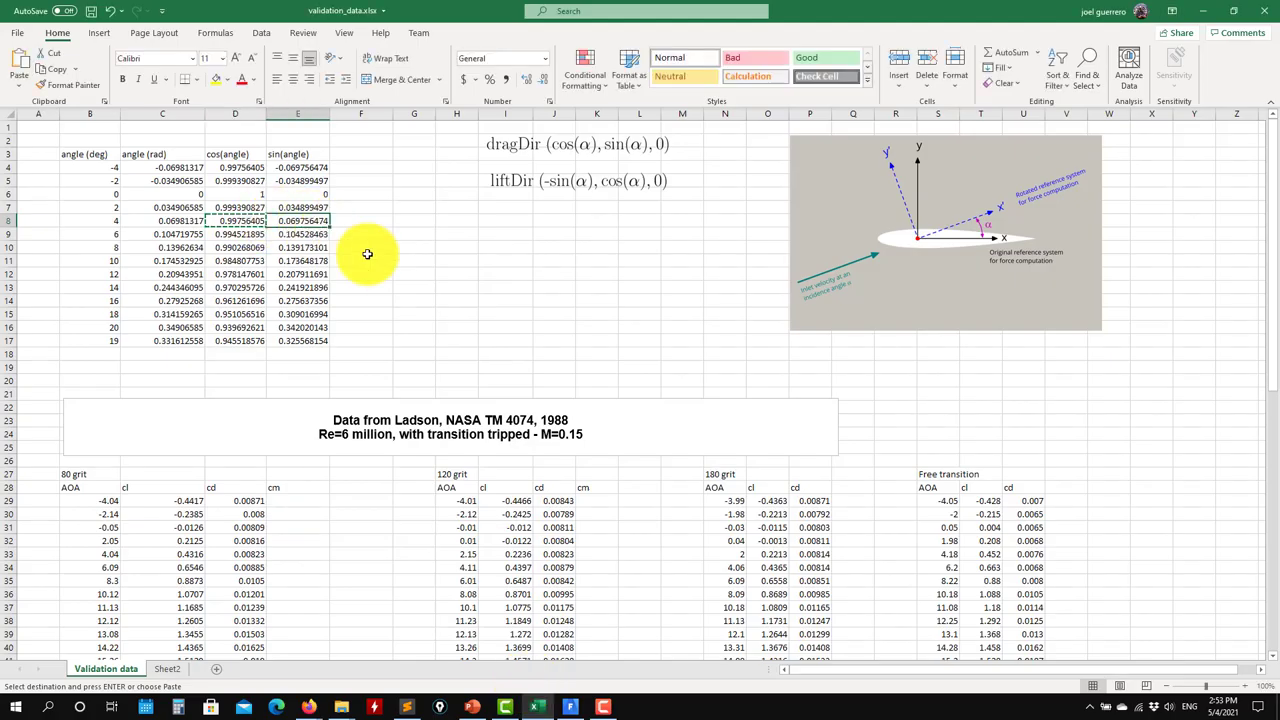
left_click(1204, 10)
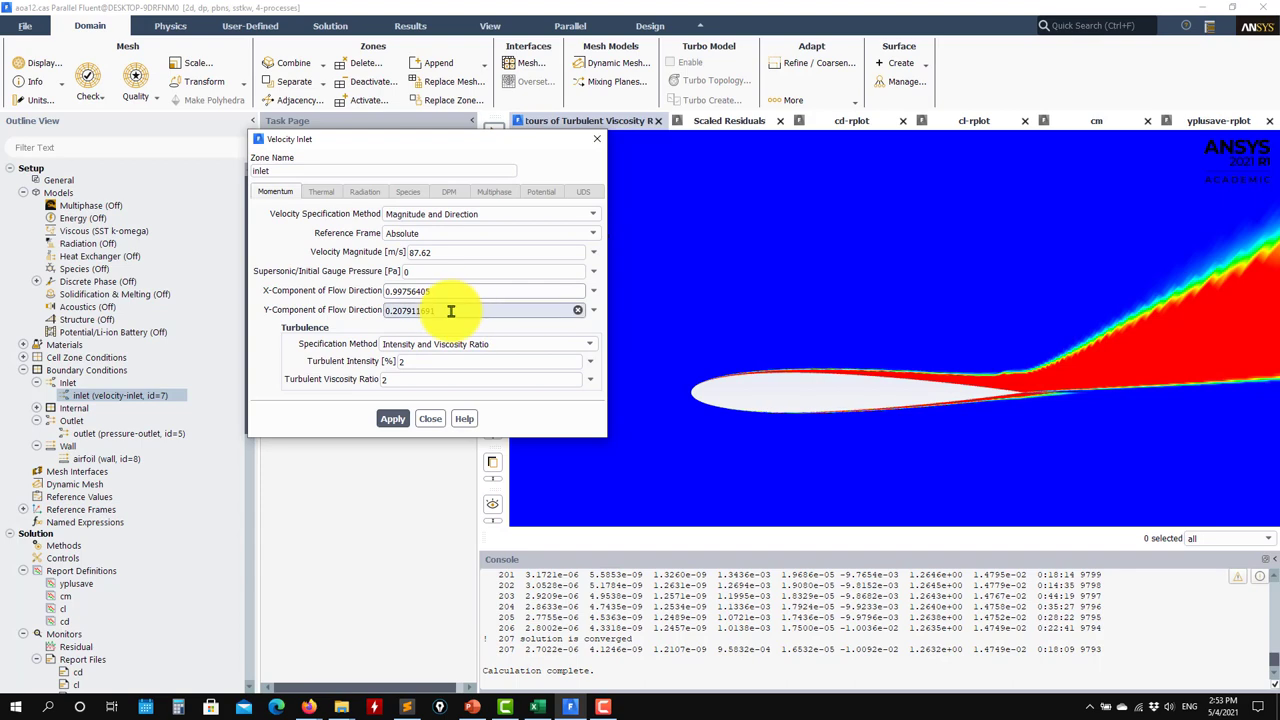
left_click_drag(451, 310, 380, 311)
left_click(432, 420)
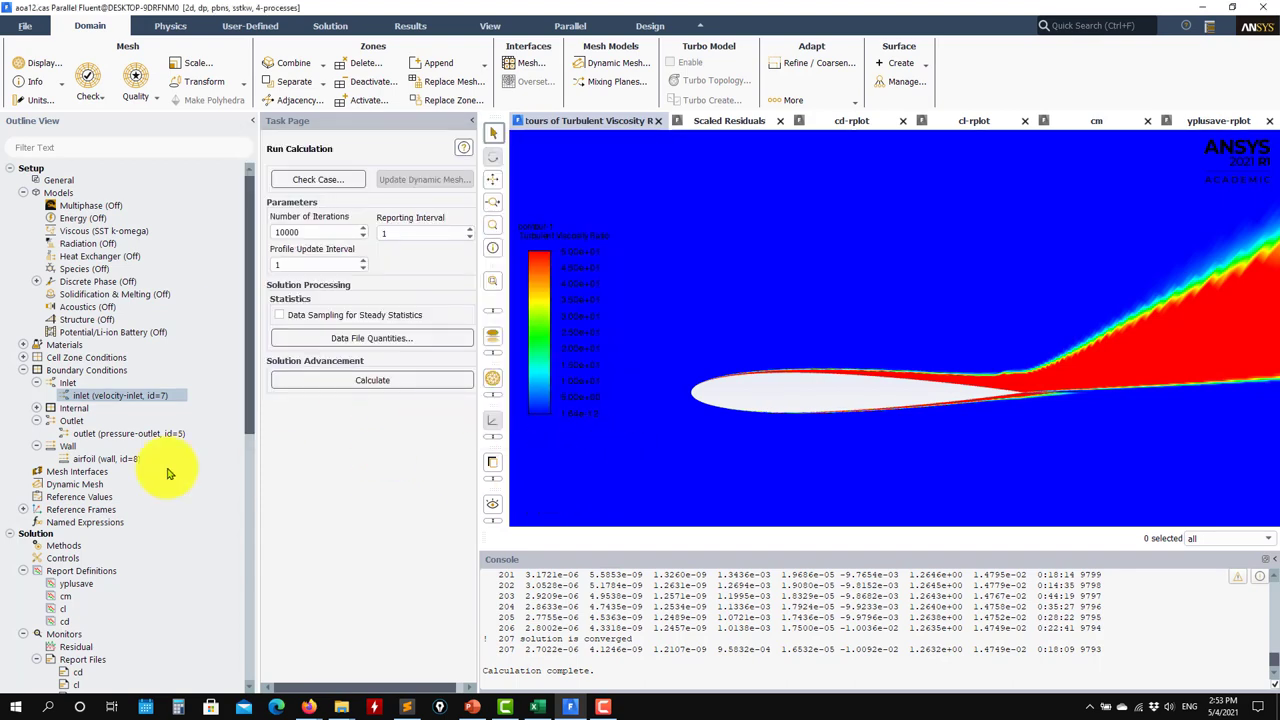
Set the cl report's force vector to X -0.069756474 and Y 0.99756405 using the Excel sheet's 4-degree values
scroll(62, 475, "down", 3)
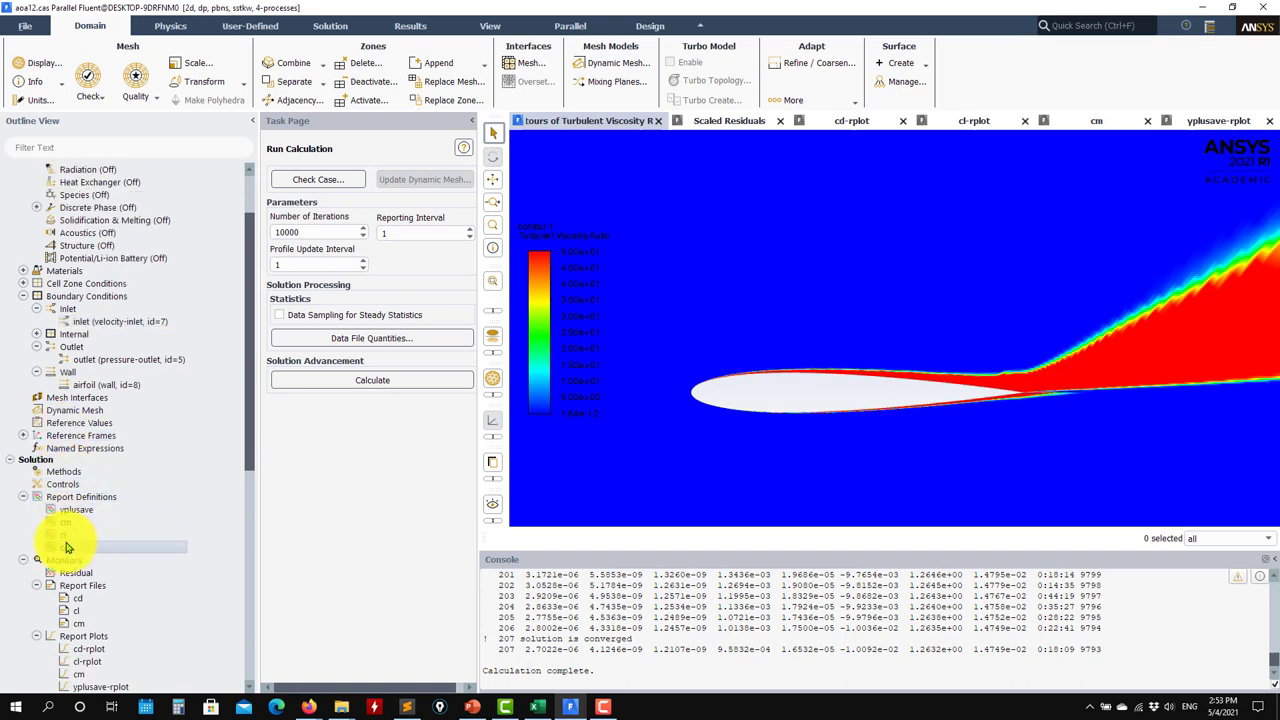
double_click(67, 536)
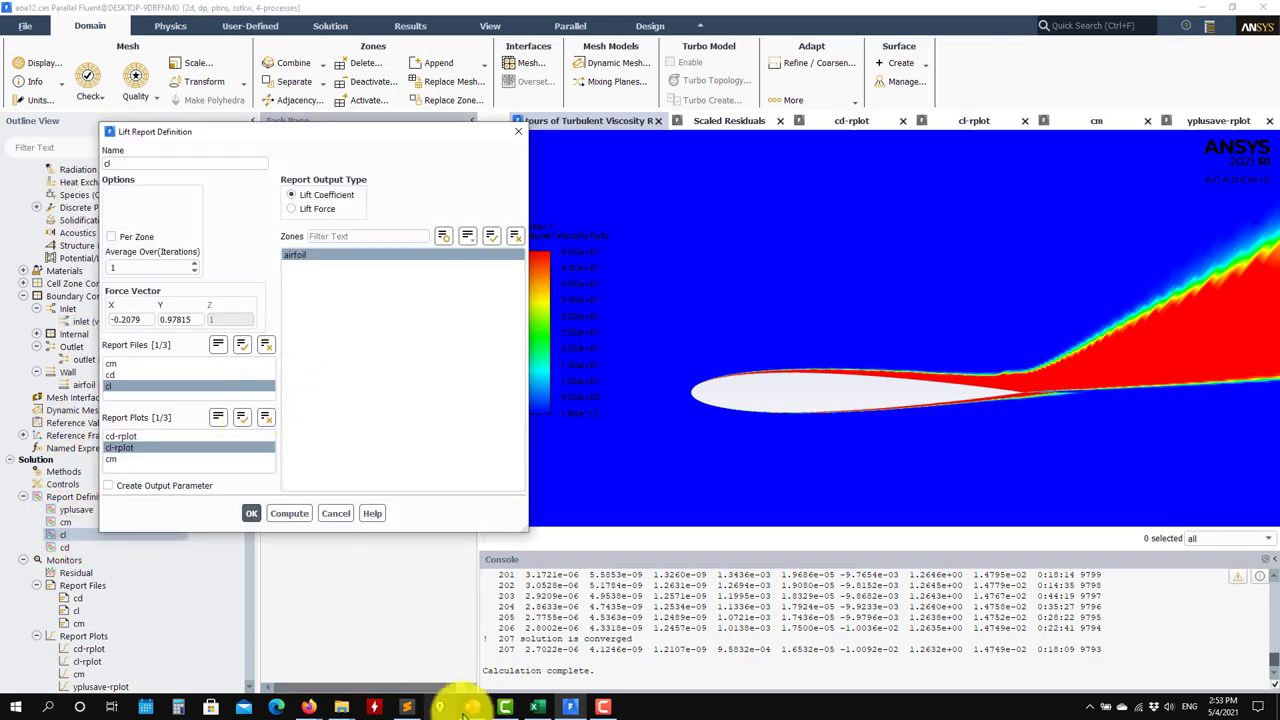
left_click(528, 712)
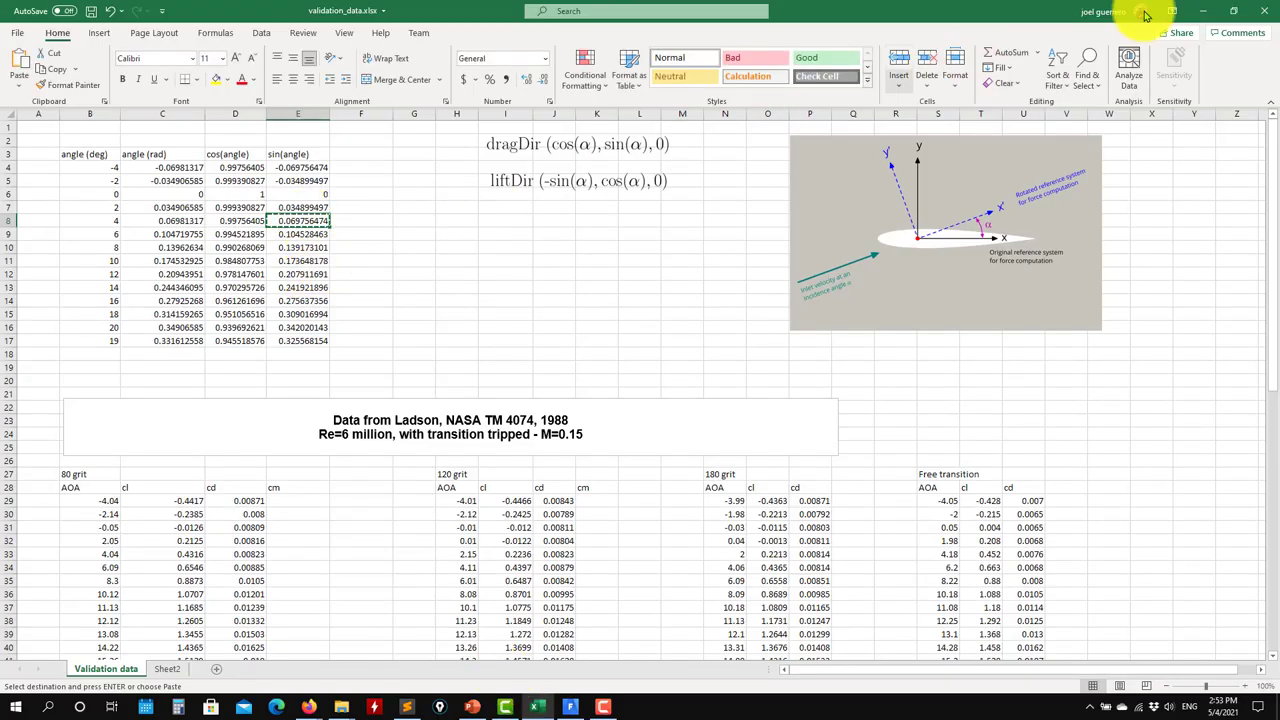
left_click(1204, 10)
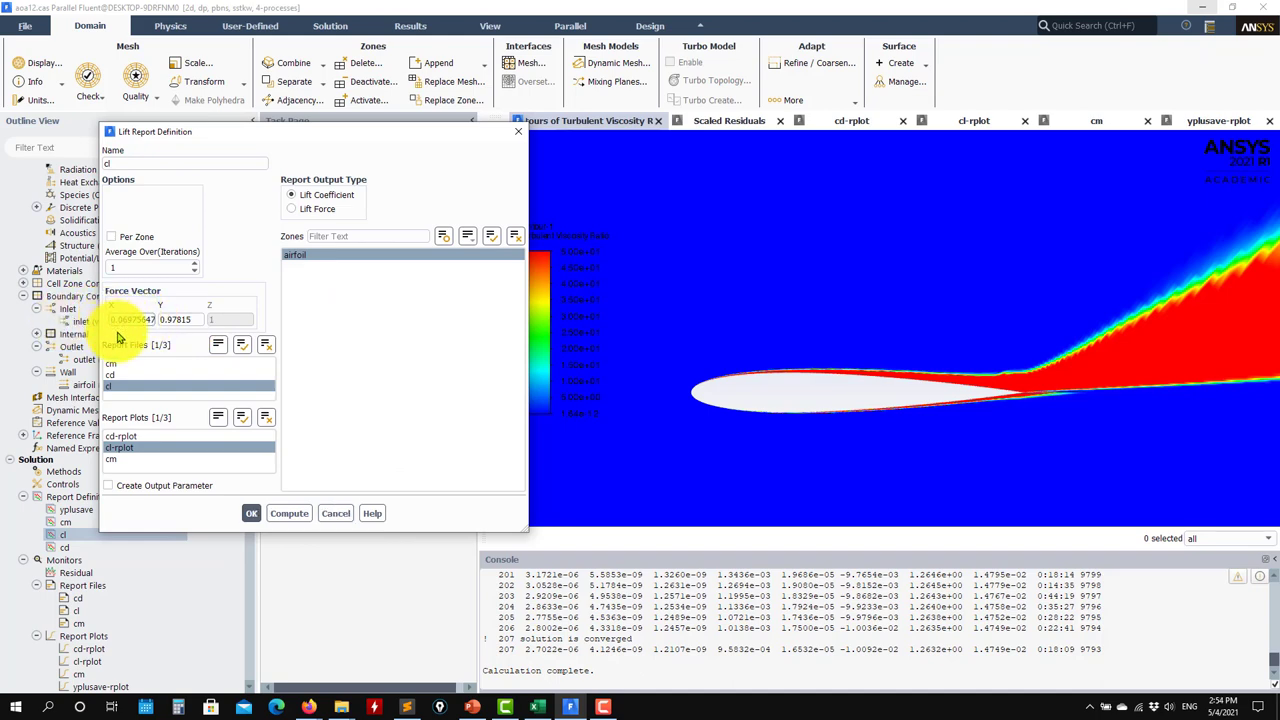
left_click(531, 708)
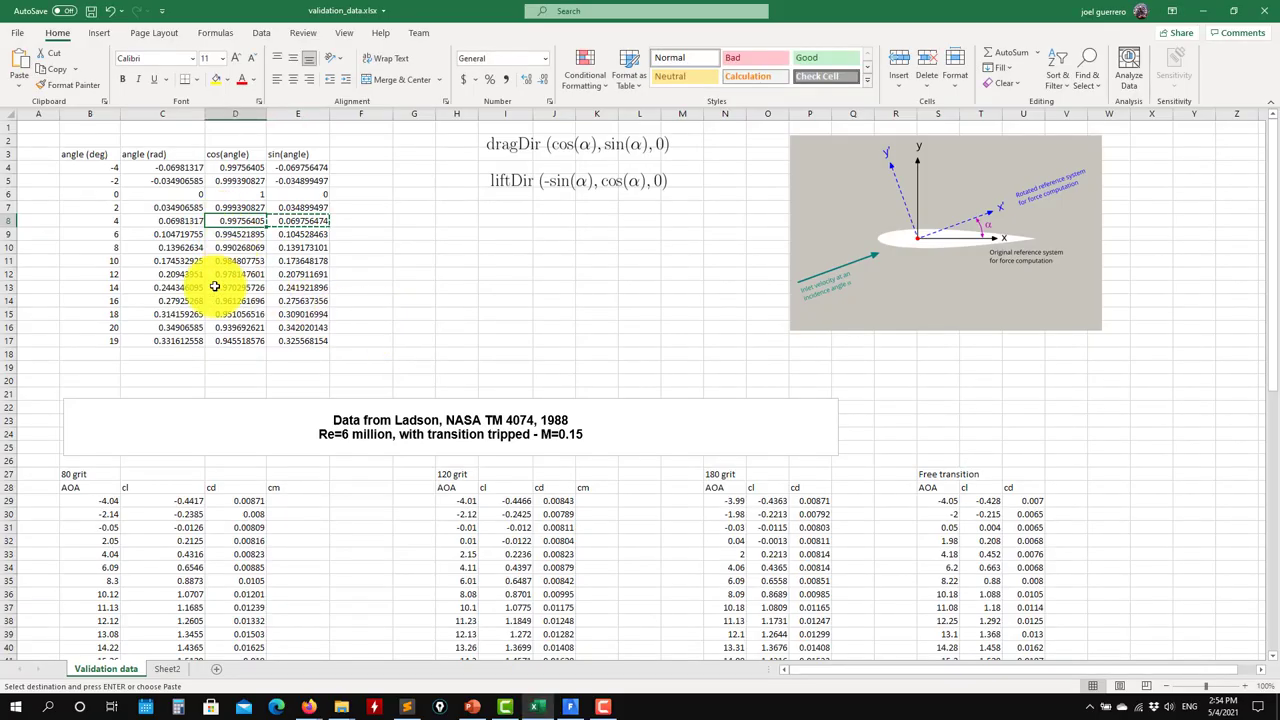
left_click(1204, 10)
double_click(205, 323)
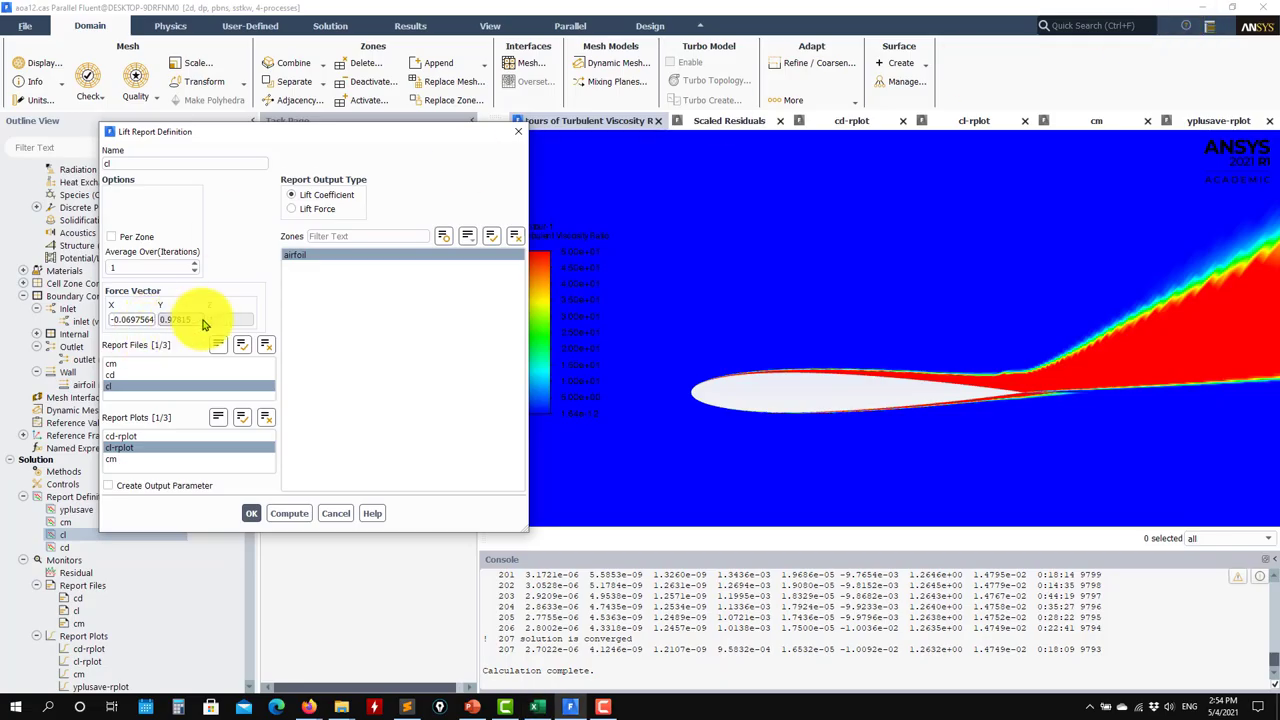
key("ctrl+v")
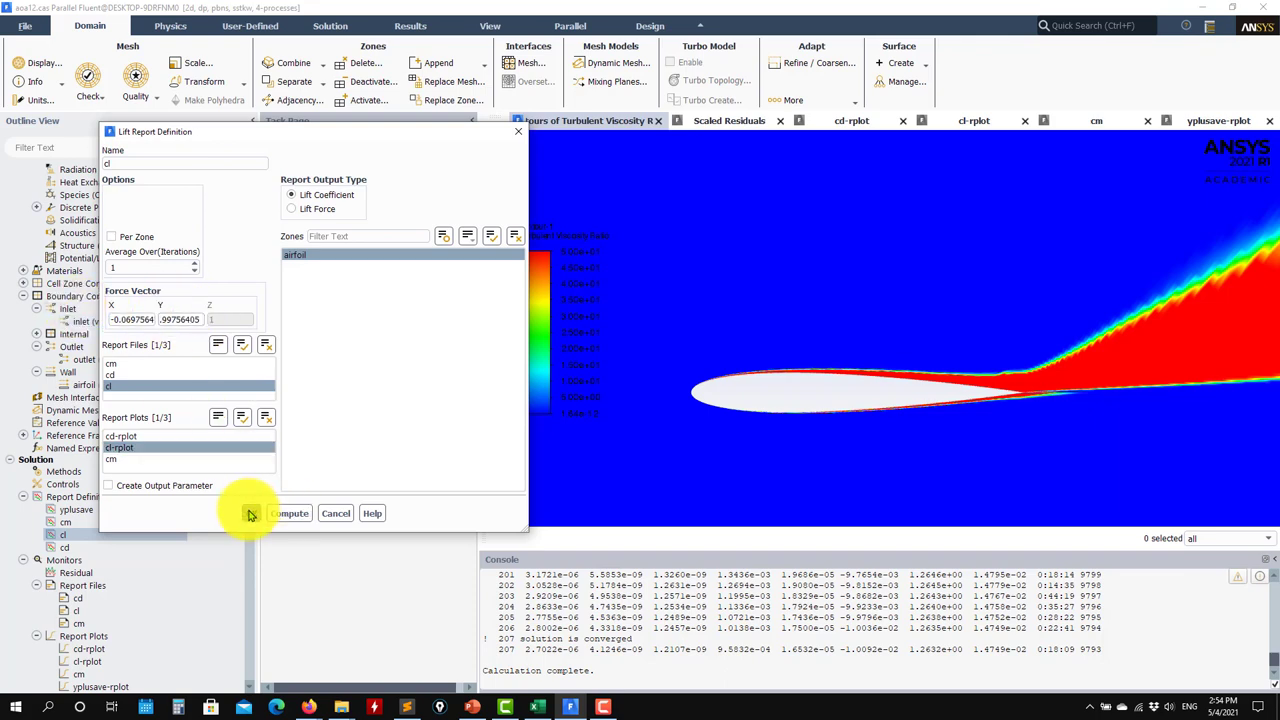
left_click(251, 515)
Set the cd report's force vector to X 0.99756405 and Y 0.069756474 using the Excel sheet's 4-degree values
left_click(80, 547)
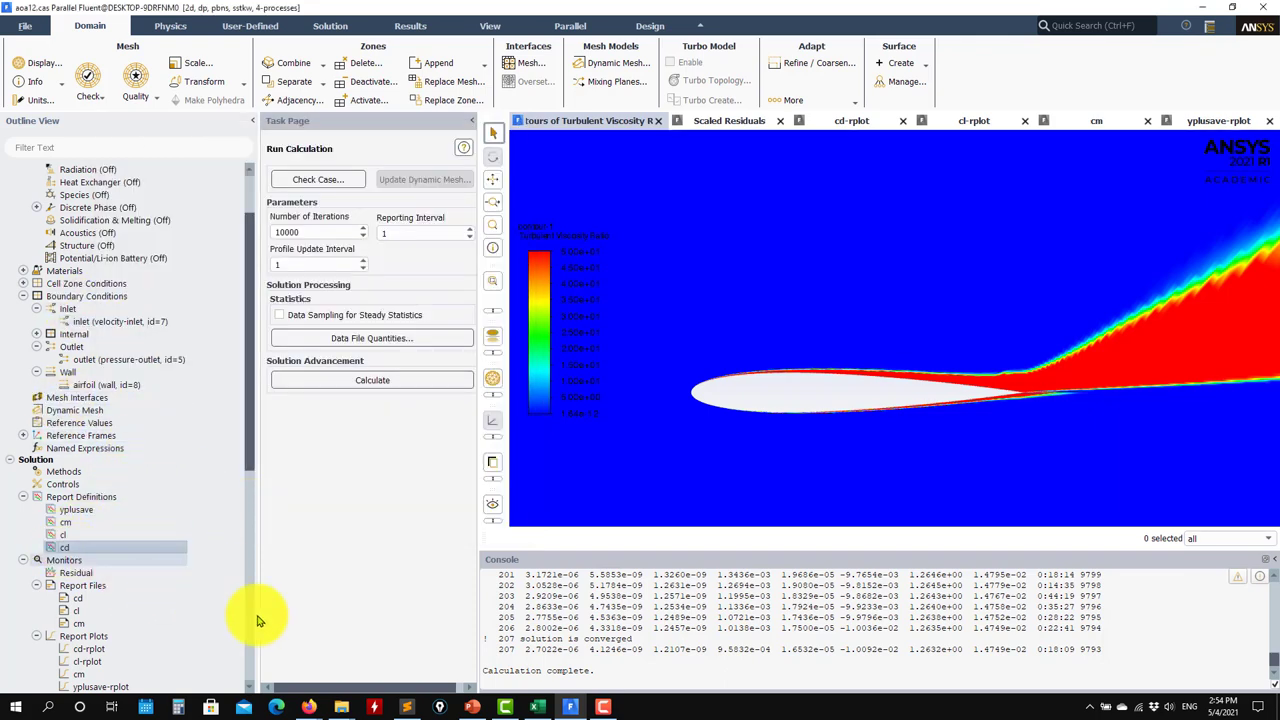
left_click(537, 707)
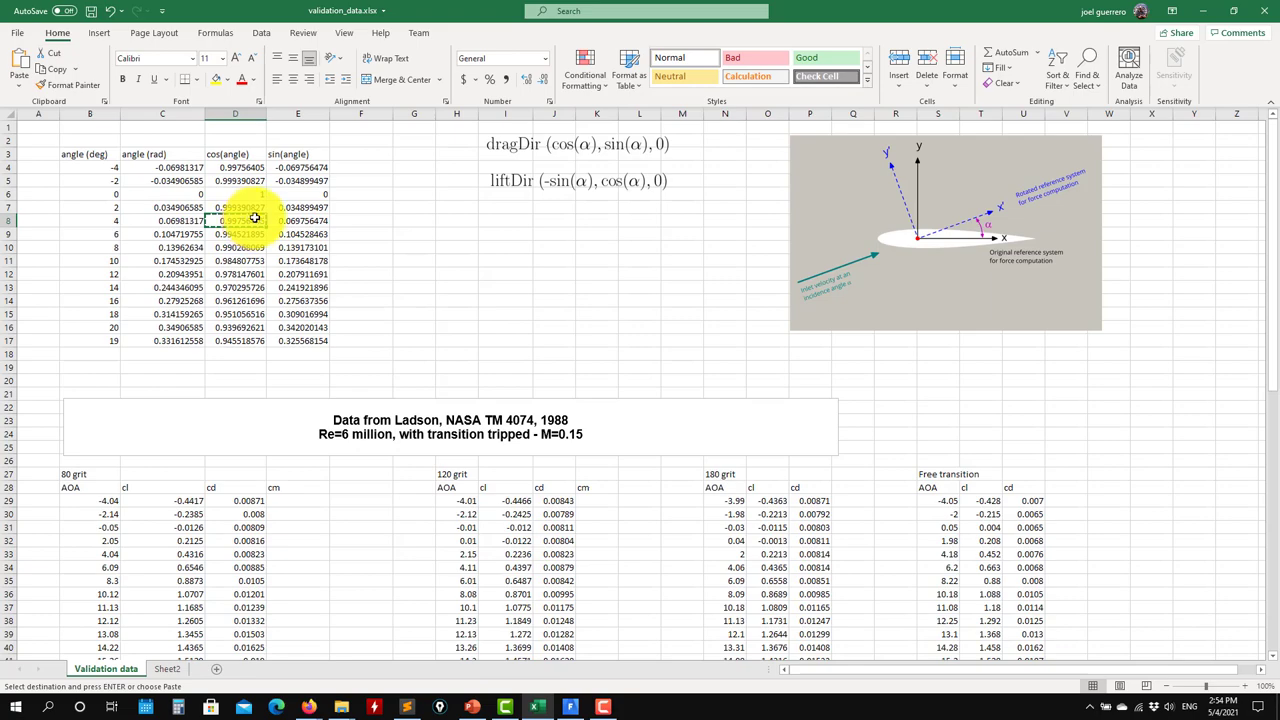
left_click(1203, 10)
key("ctrl+v")
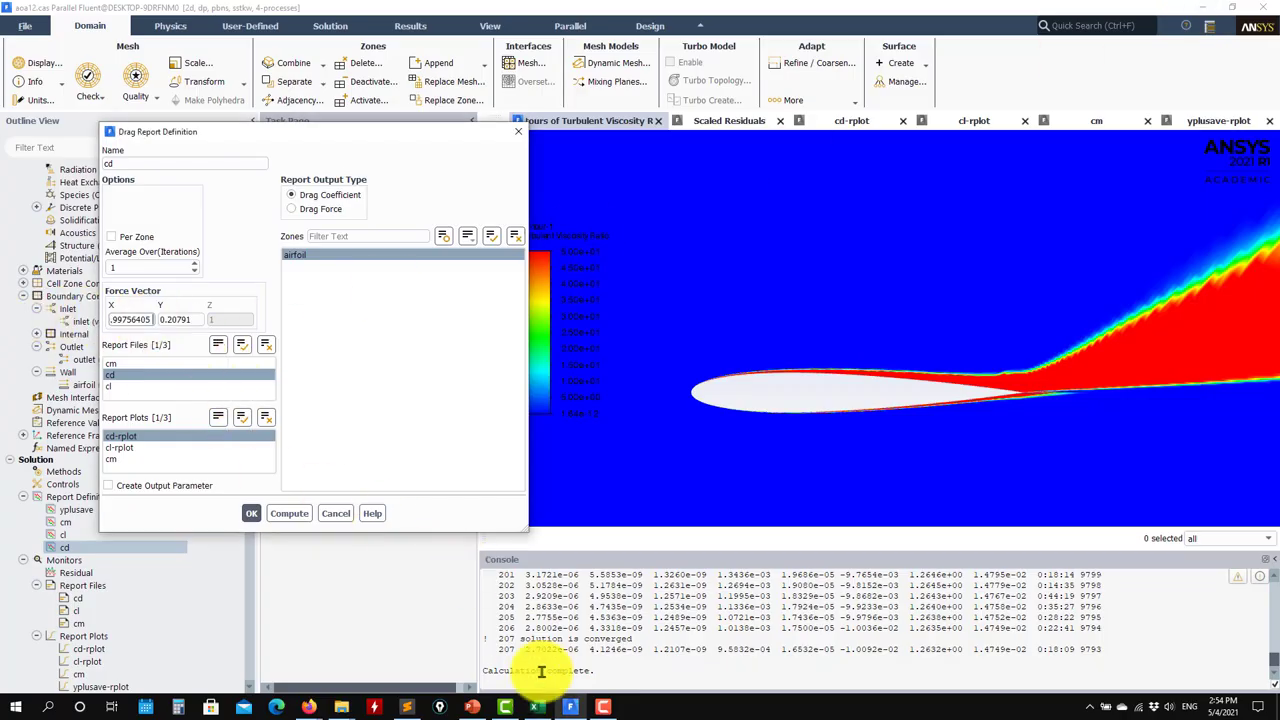
left_click(535, 707)
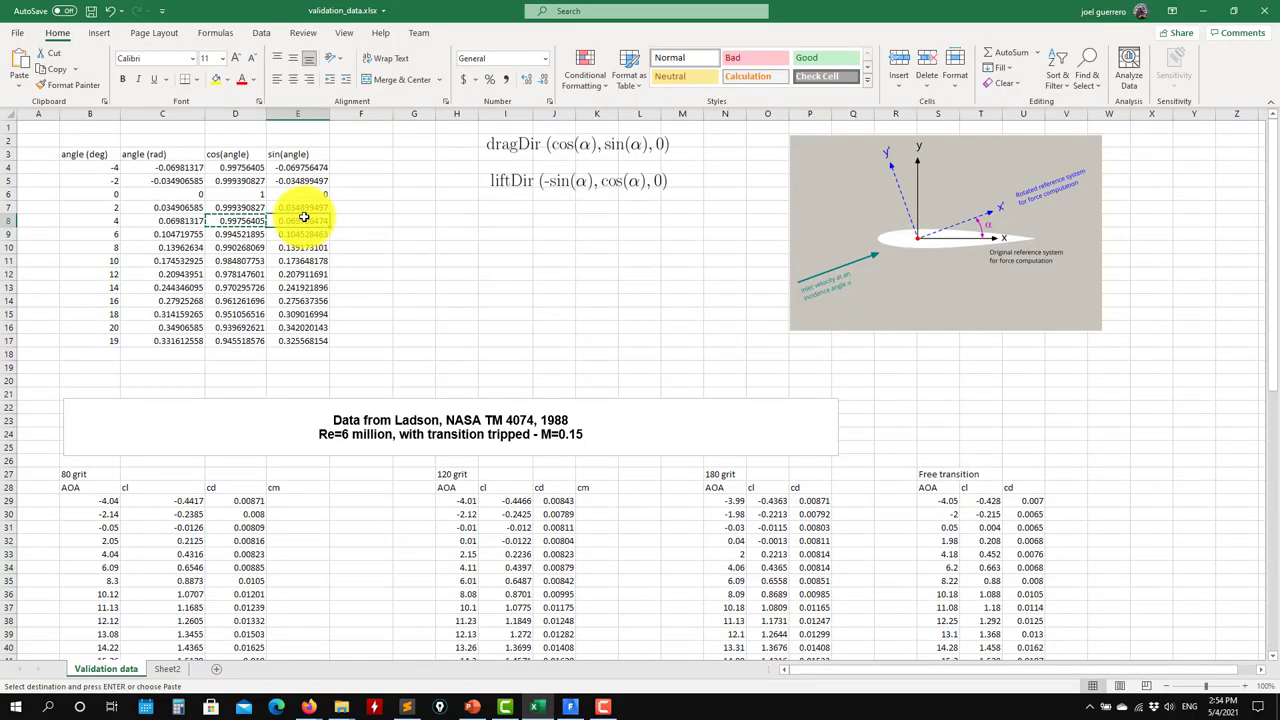
key("Escape")
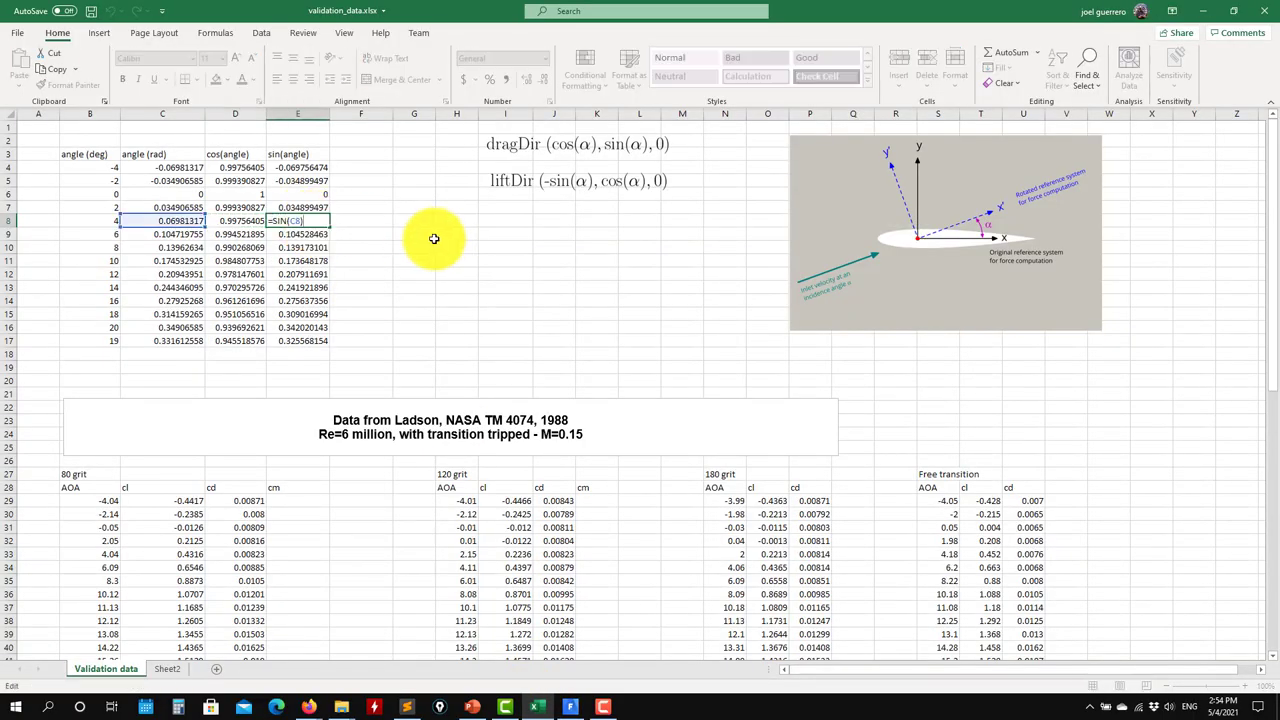
left_click(1203, 11)
key("ctrl+v")
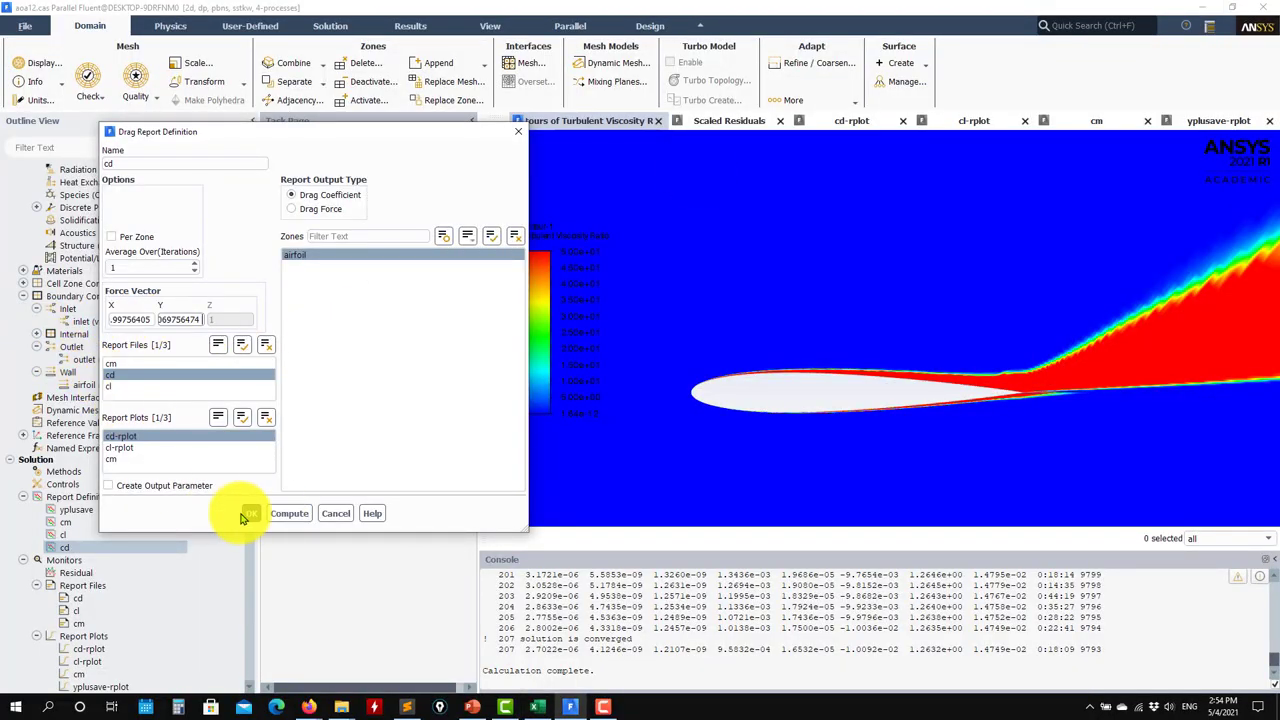
left_click(249, 515)
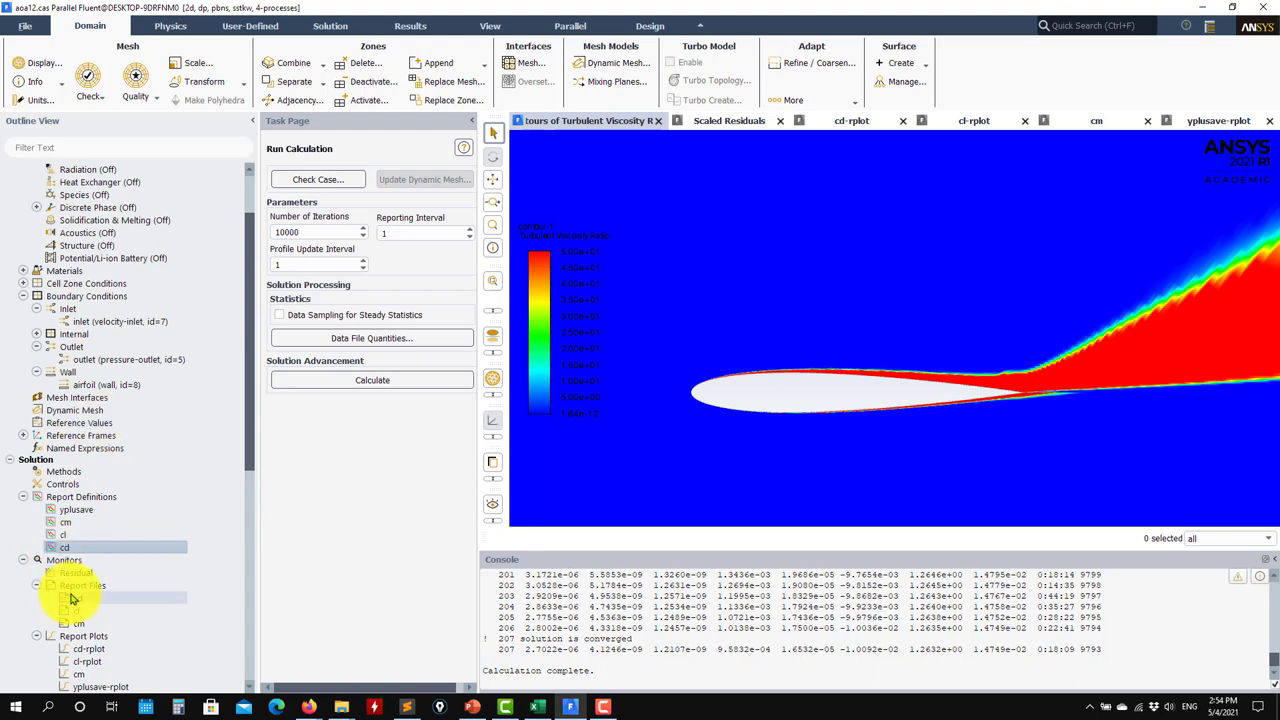
Reinitialize the solution with hybrid initialization, discarding the unsaved 12-degree data
scroll(90, 528, "down", 5)
left_click(90, 545)
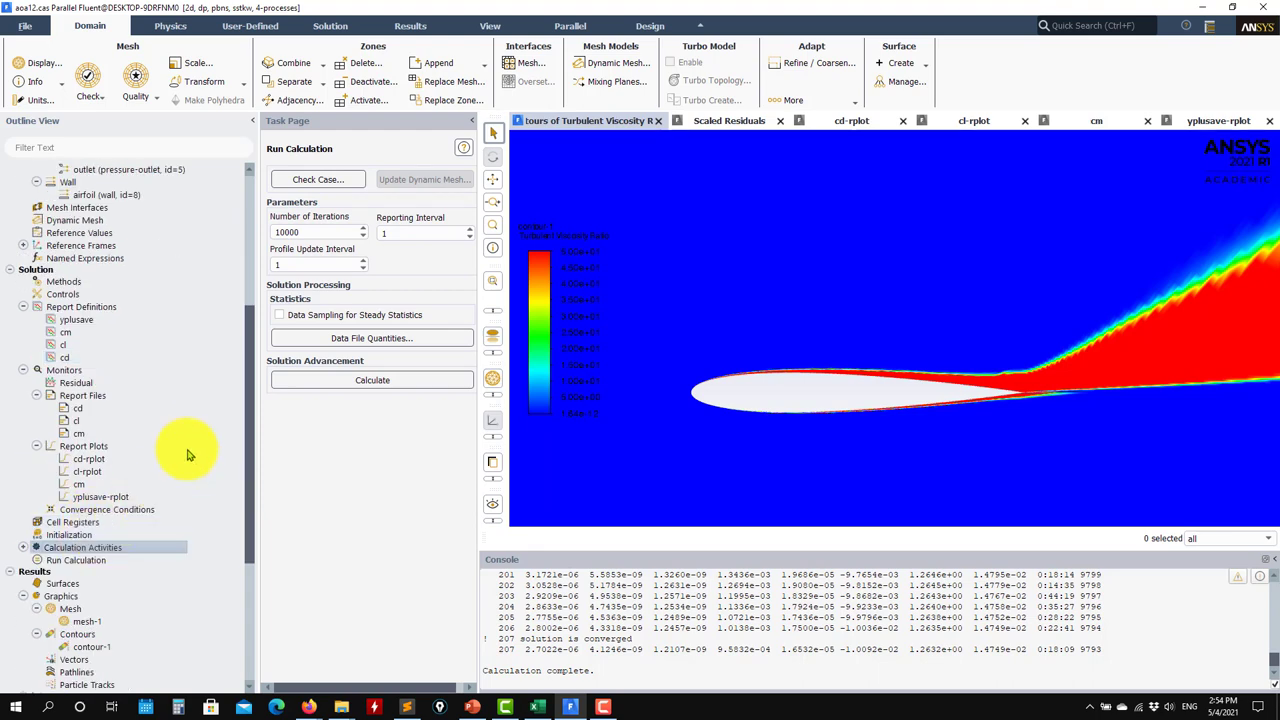
left_click(91, 538)
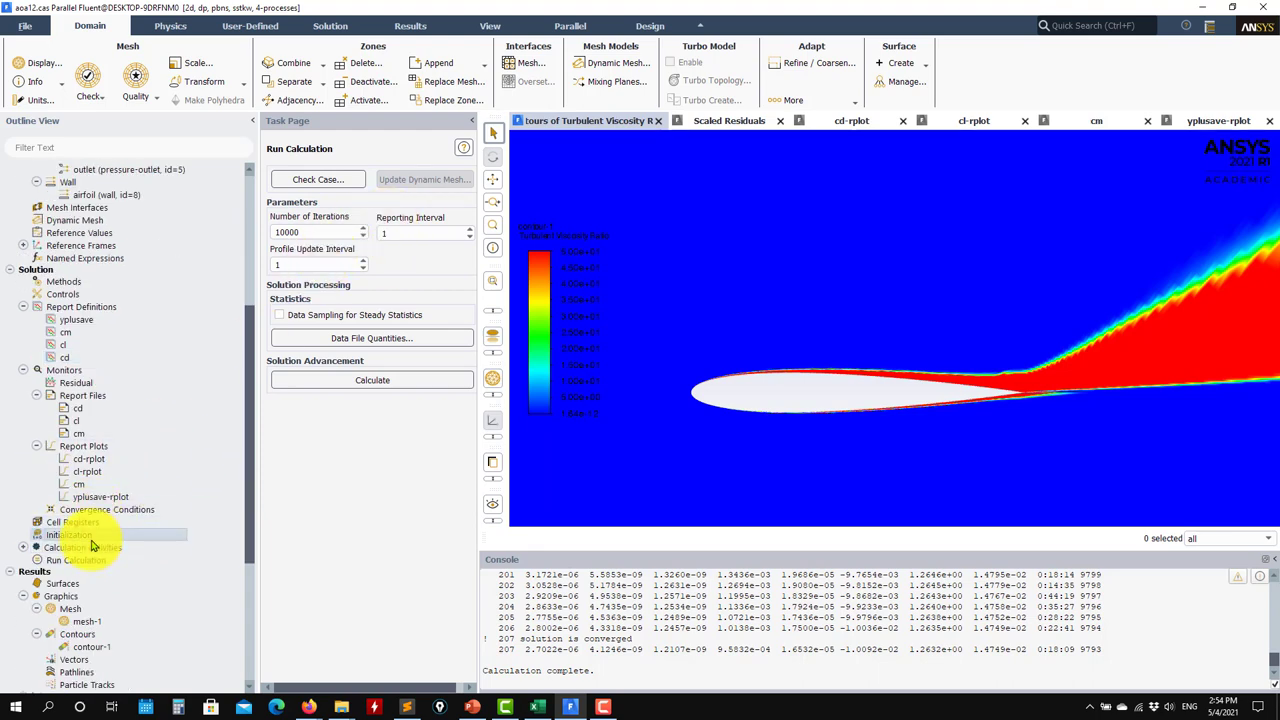
left_click(359, 228)
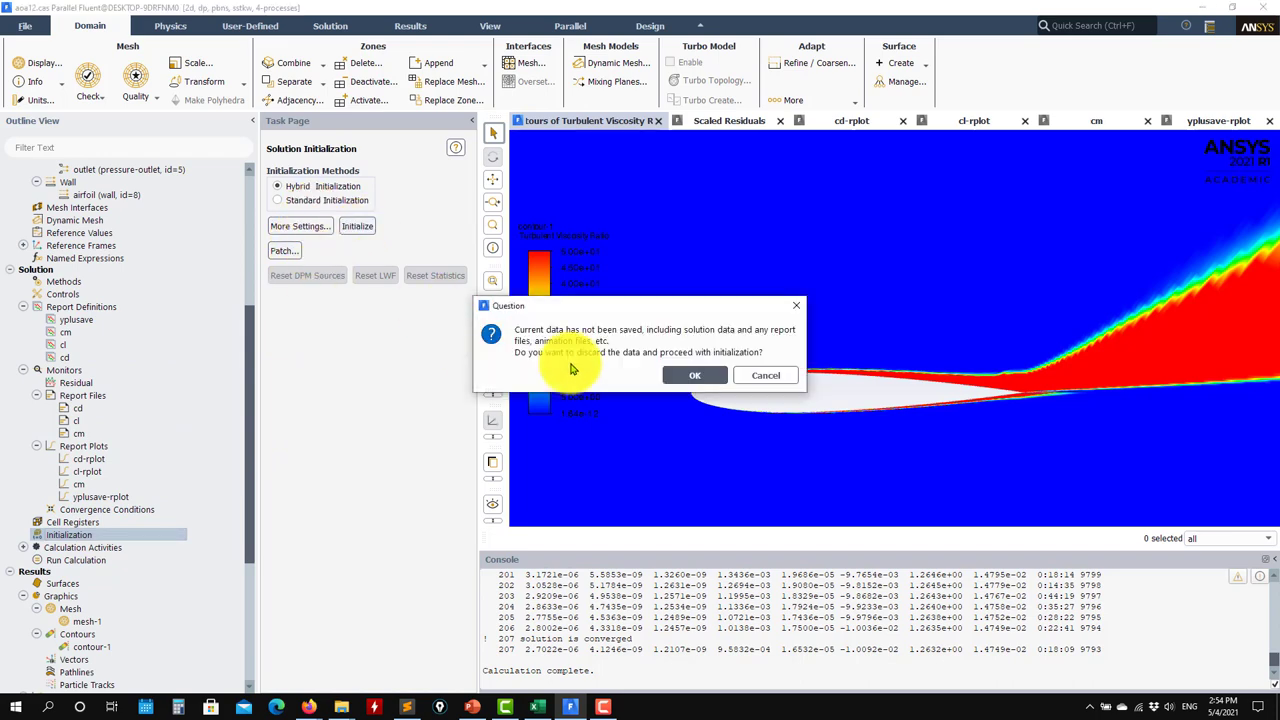
left_click(716, 375)
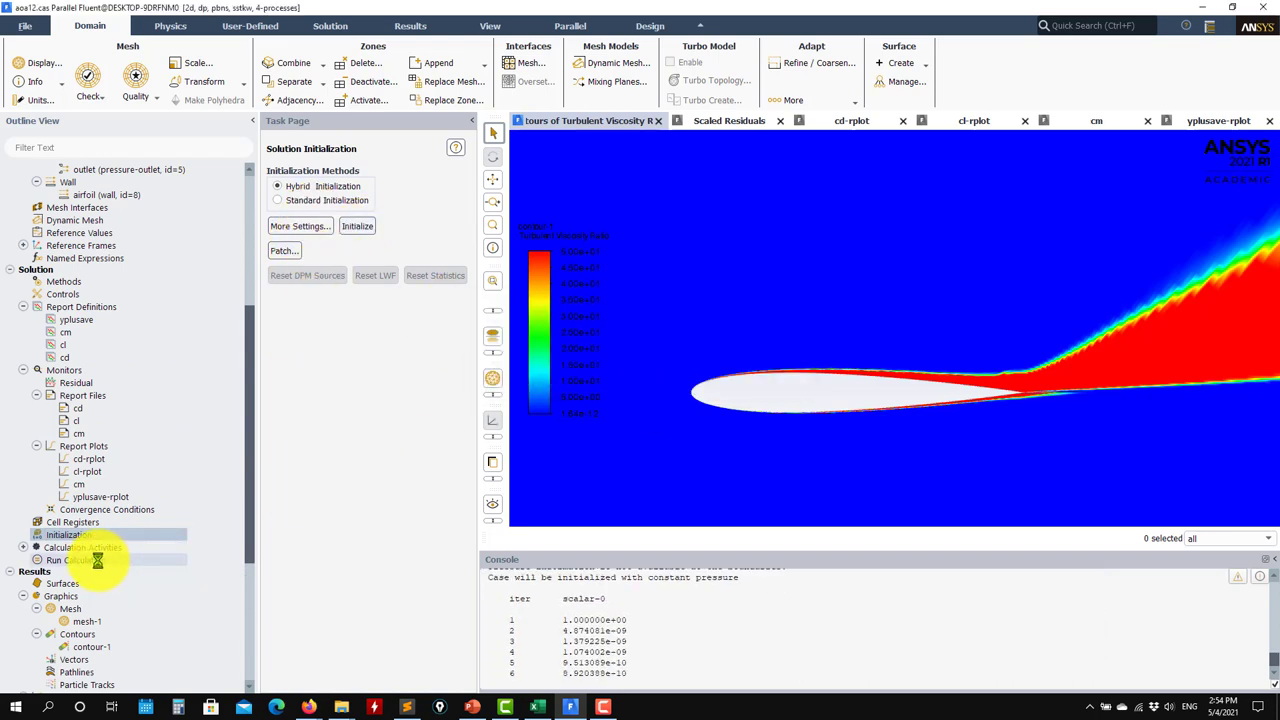
Start the calculation with 10000 iterations, declining to create new cm, cd and cl report files
left_click(98, 562)
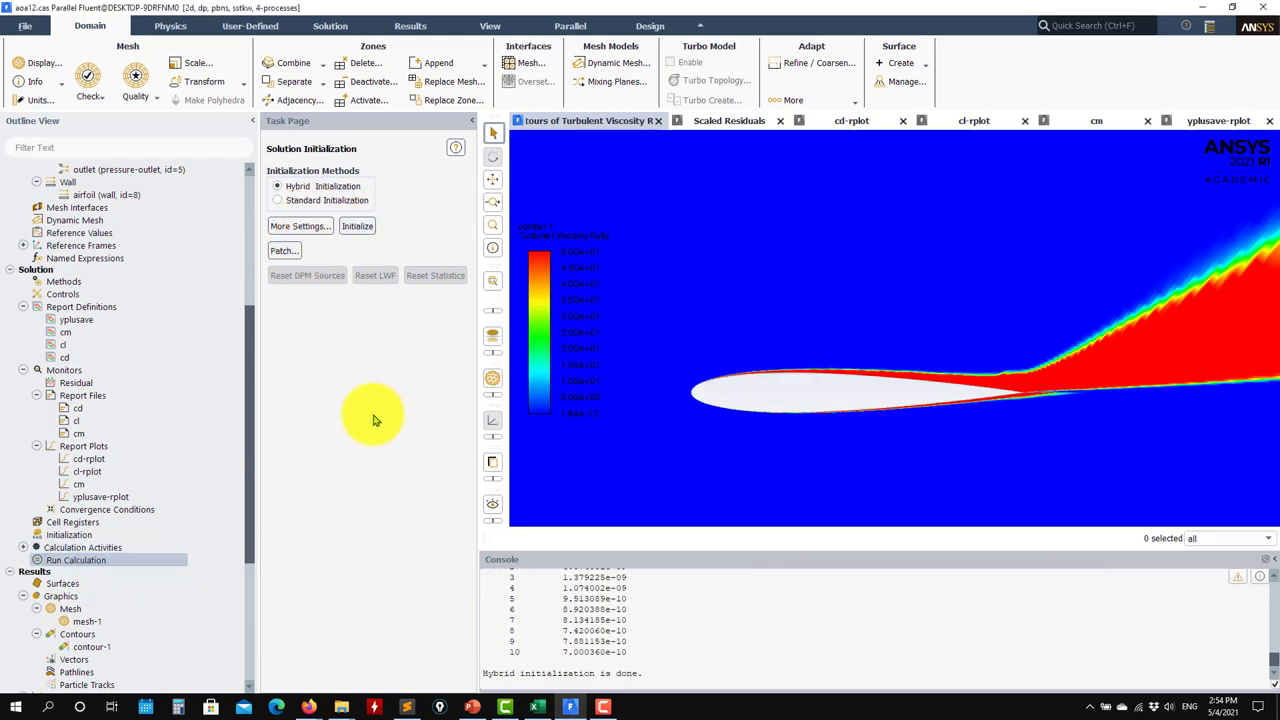
left_click(334, 380)
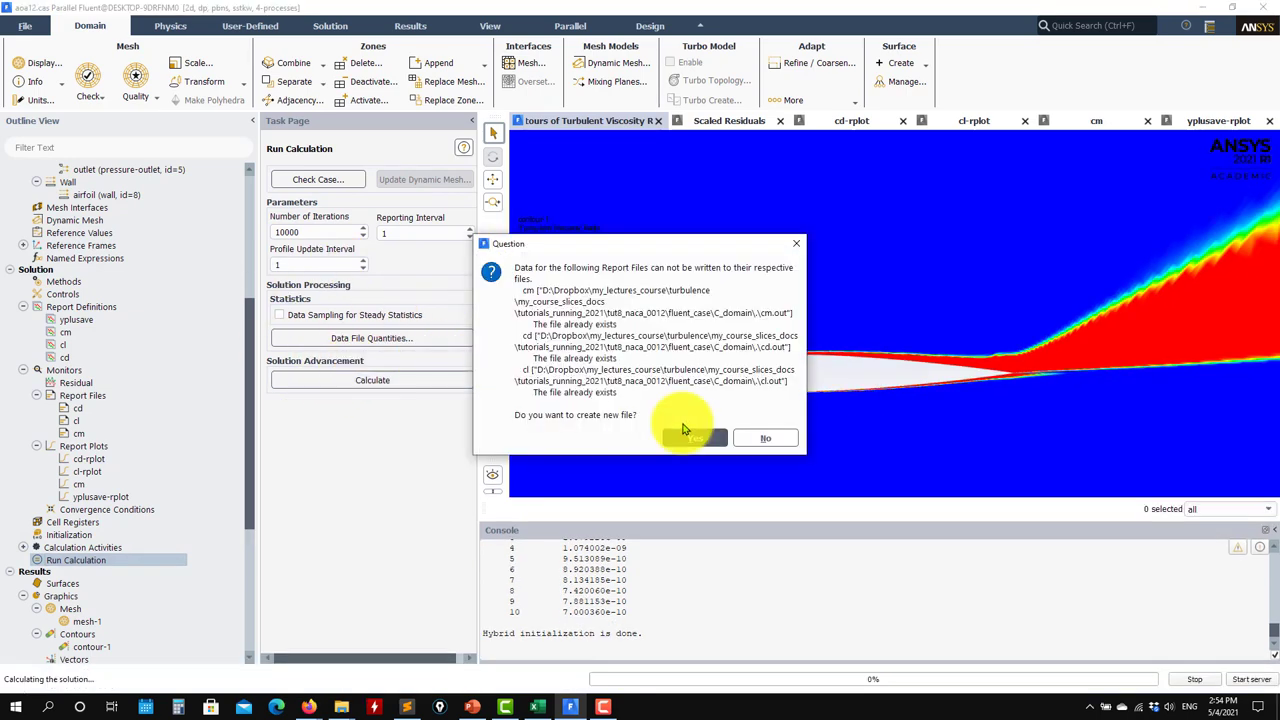
left_click(777, 434)
key("Return")
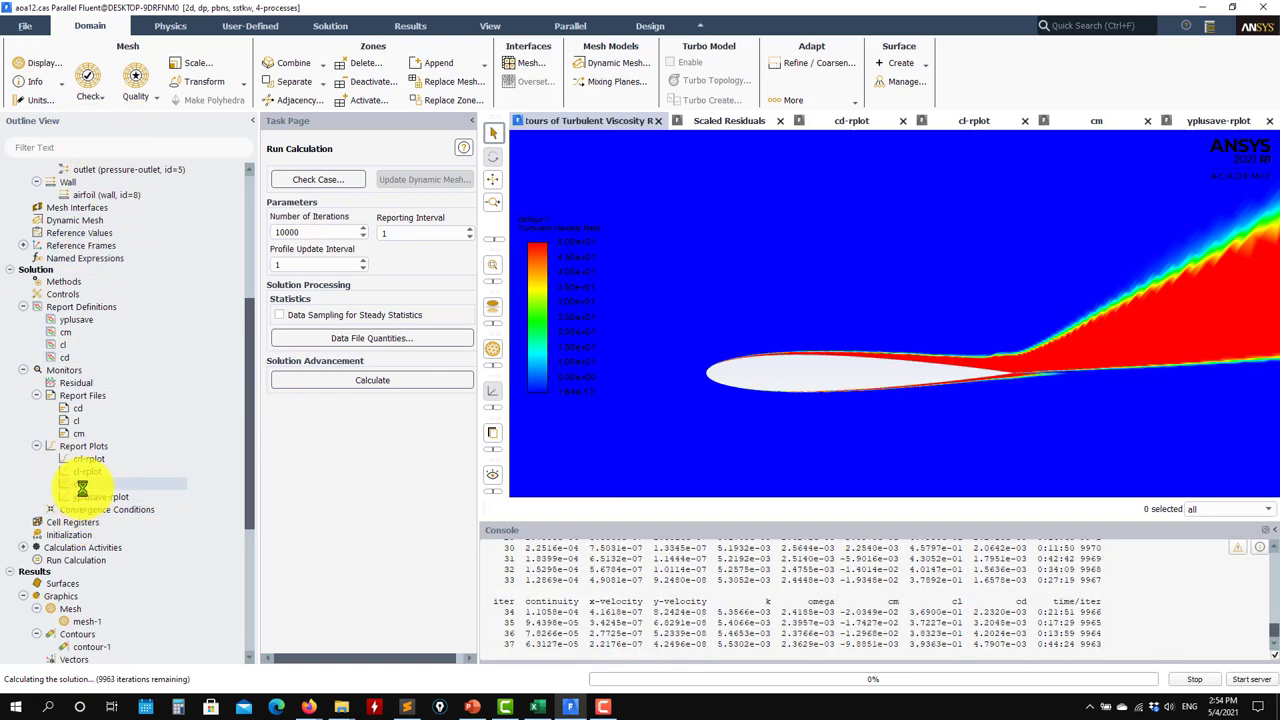
Monitor the scaled residuals and the cd, cl, cm and yplusave plots until the calculation completes, and dismiss the completion notice
left_click(729, 120)
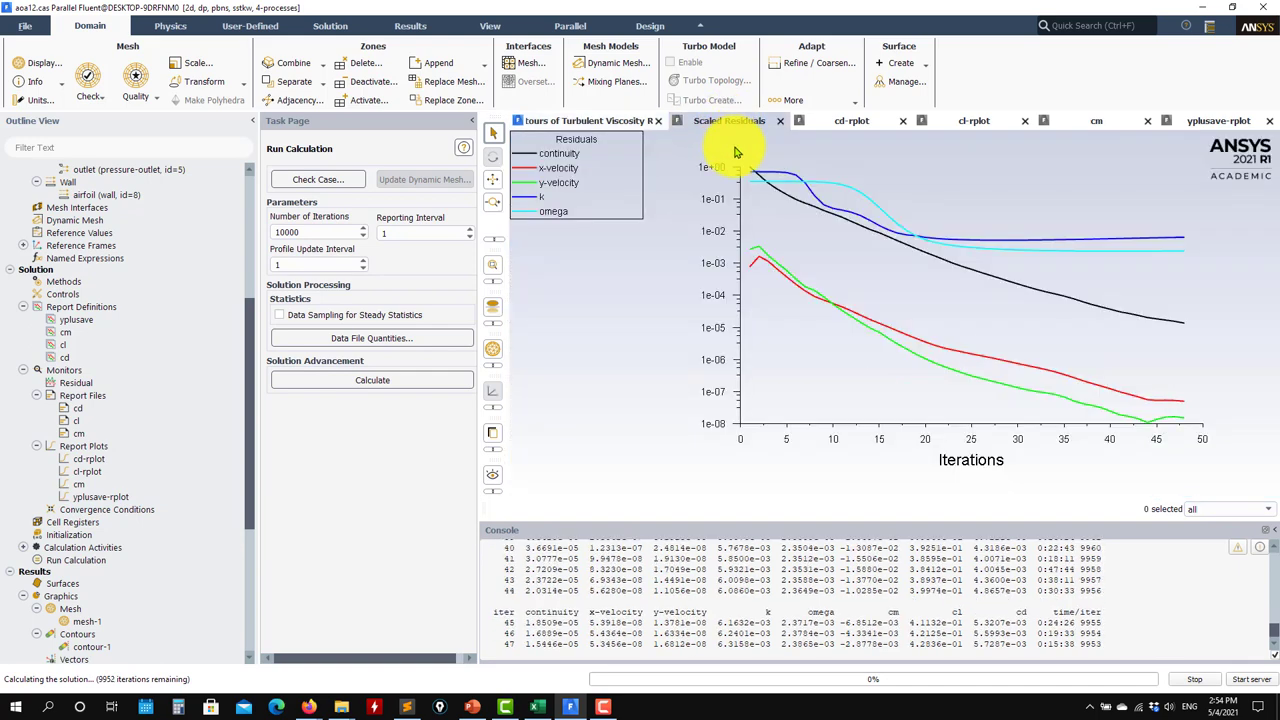
left_click(826, 124)
left_click(971, 123)
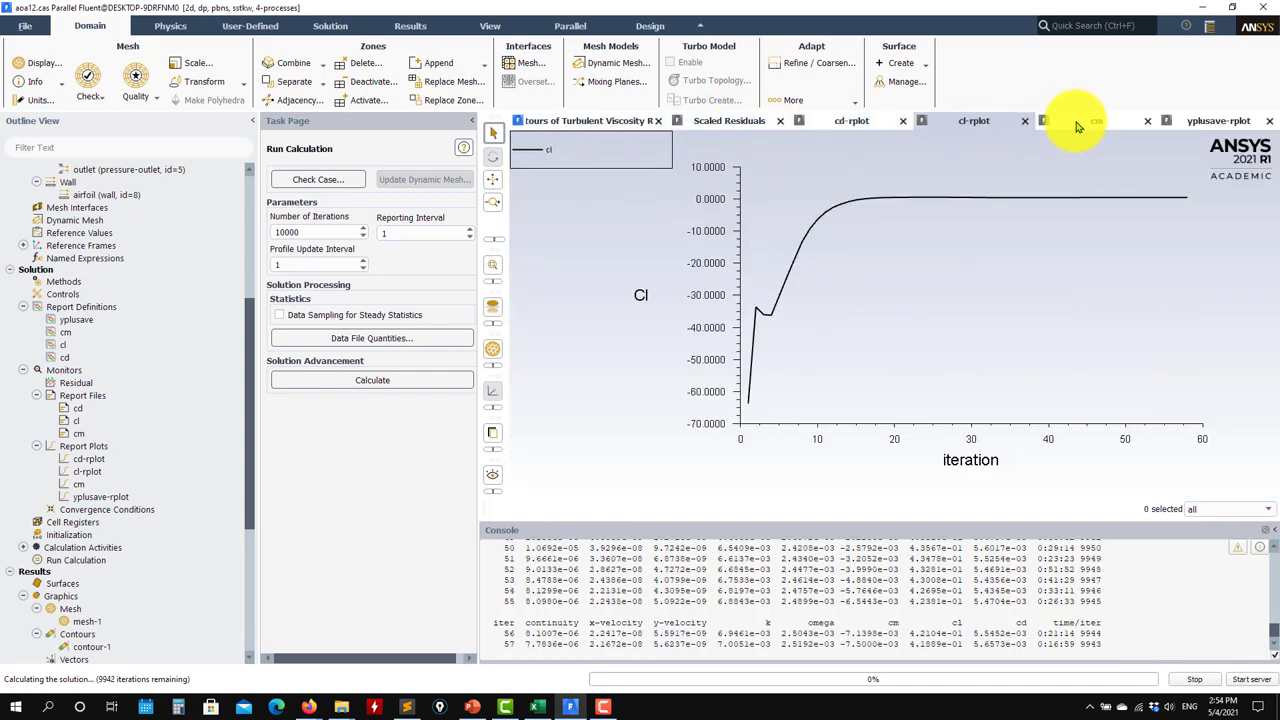
left_click(1125, 125)
left_click(1205, 124)
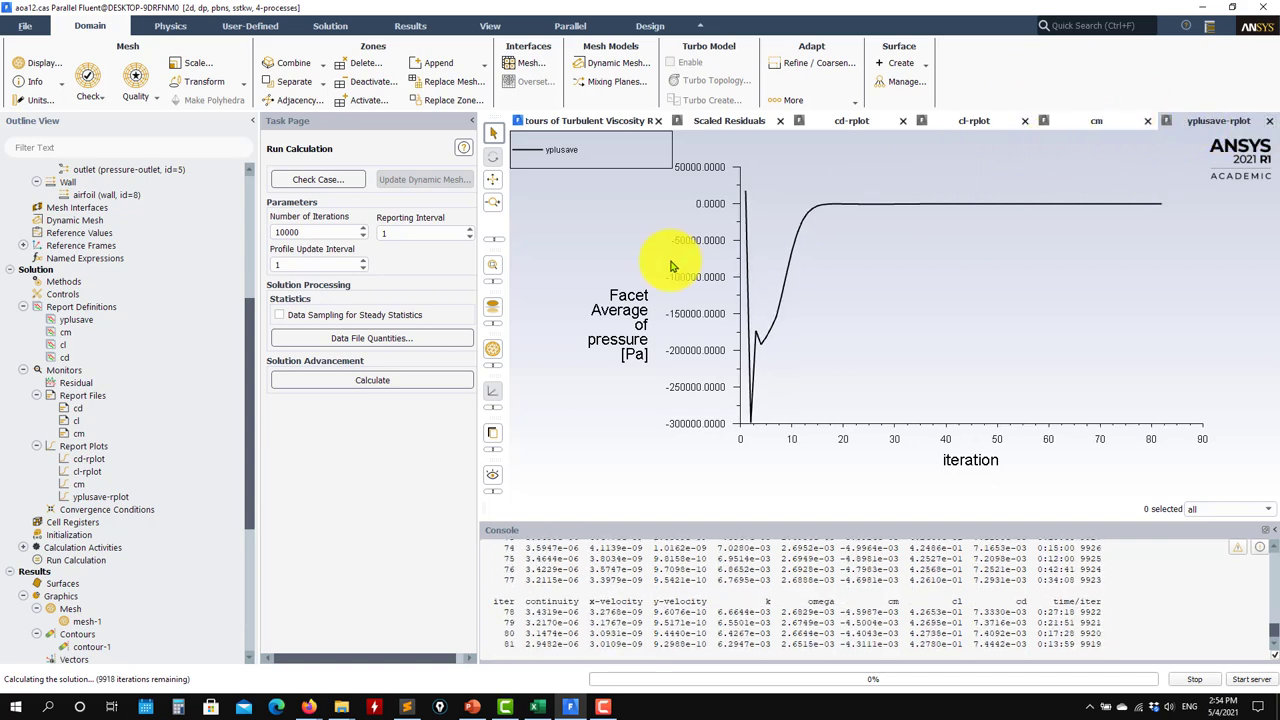
left_click(1074, 121)
left_click(963, 125)
left_click(837, 121)
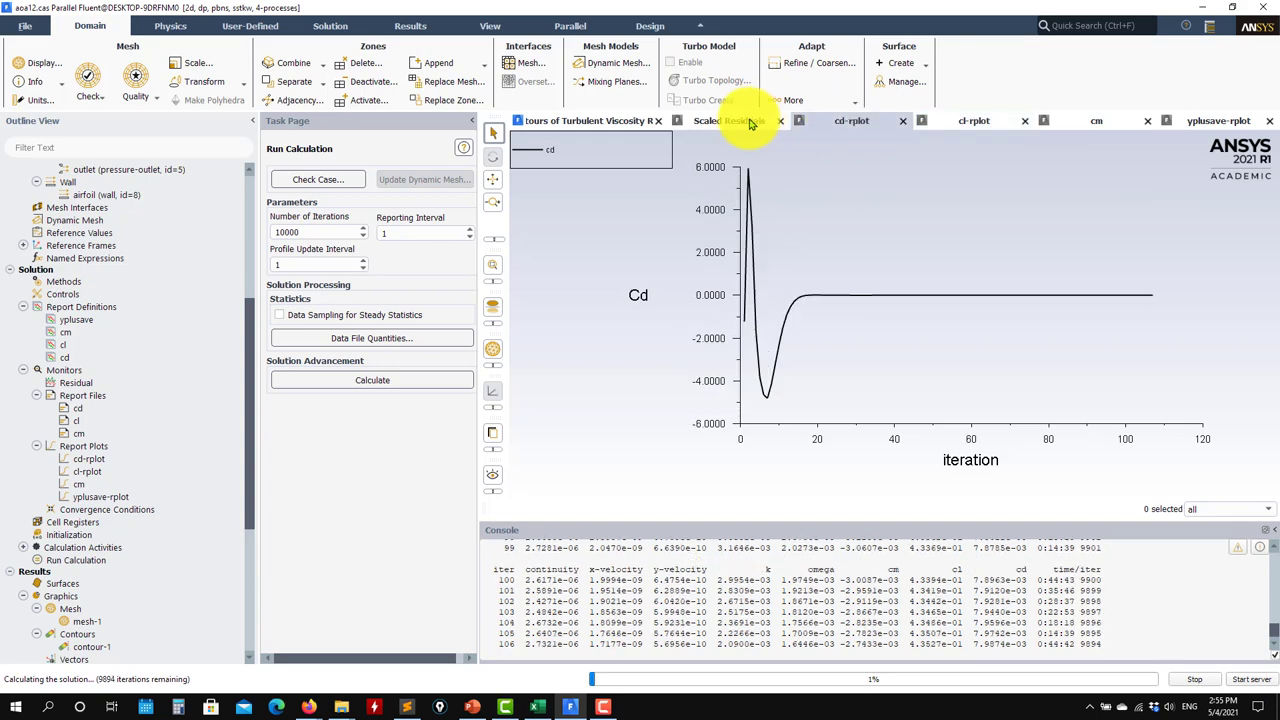
left_click(746, 121)
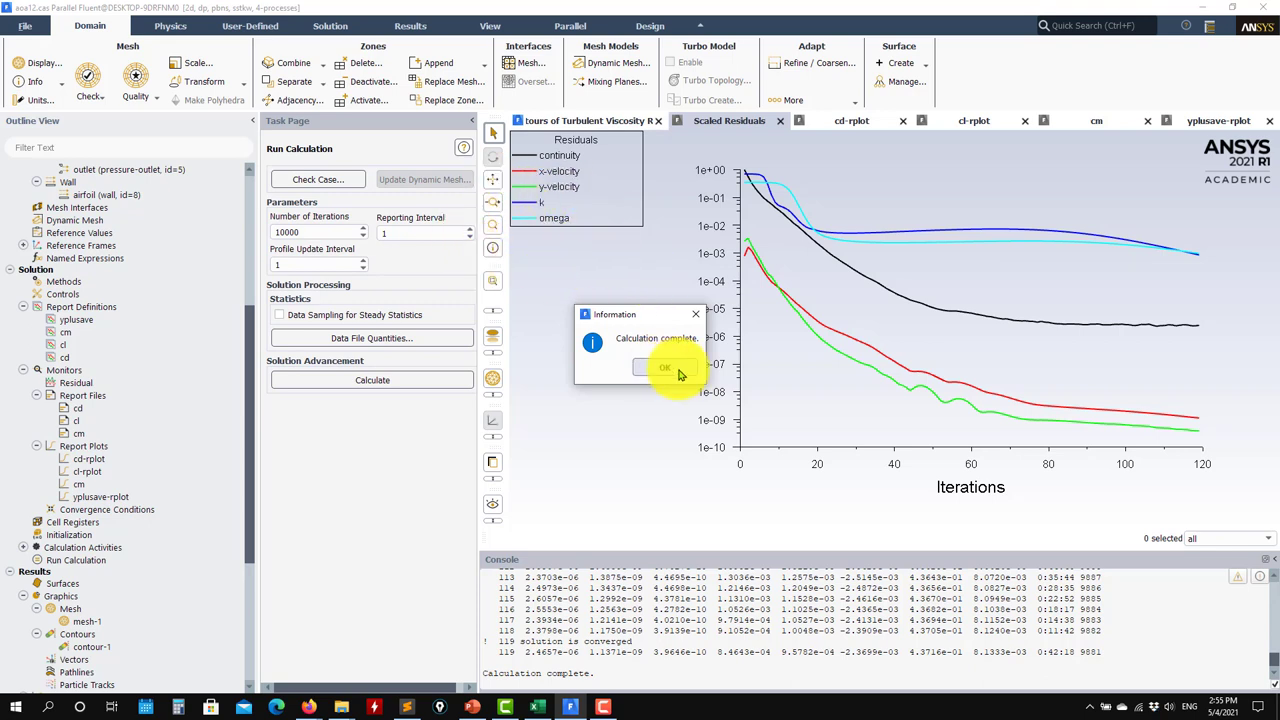
left_click(667, 369)
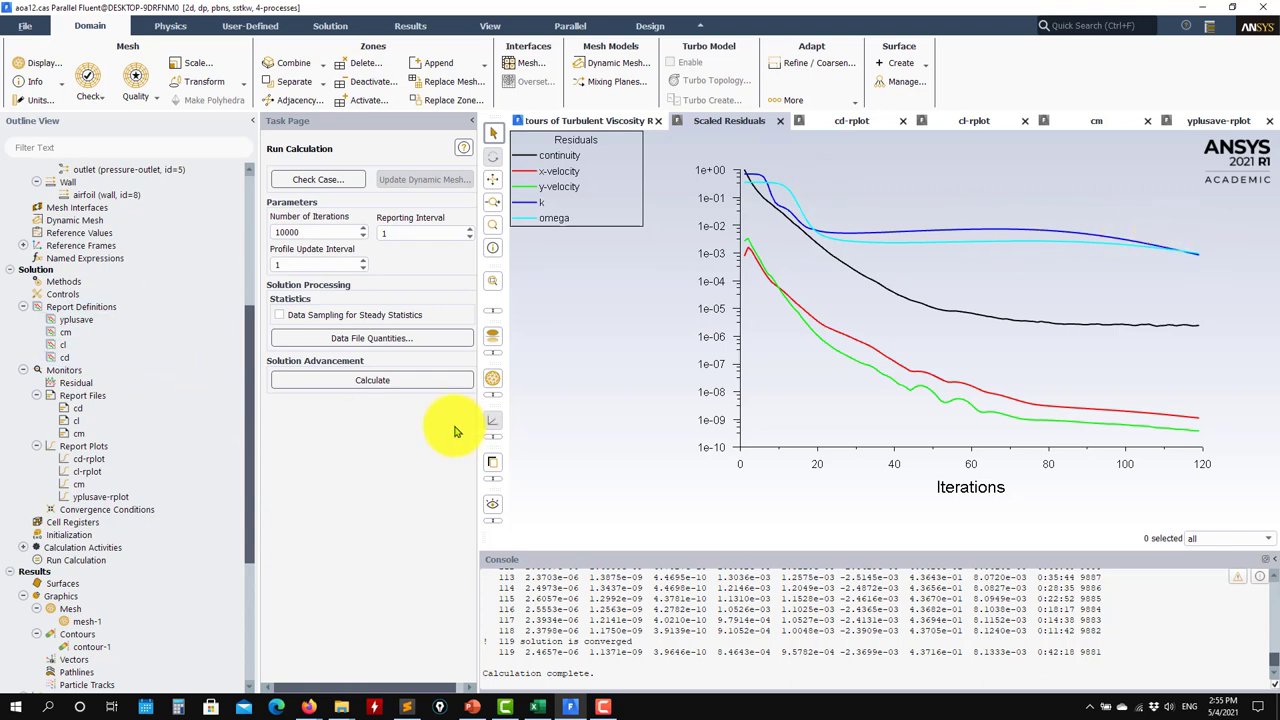
Review the solution controls' relaxation factors and the solution methods' discretization schemes, and return to the run calculation settings
scroll(183, 418, "up", 7)
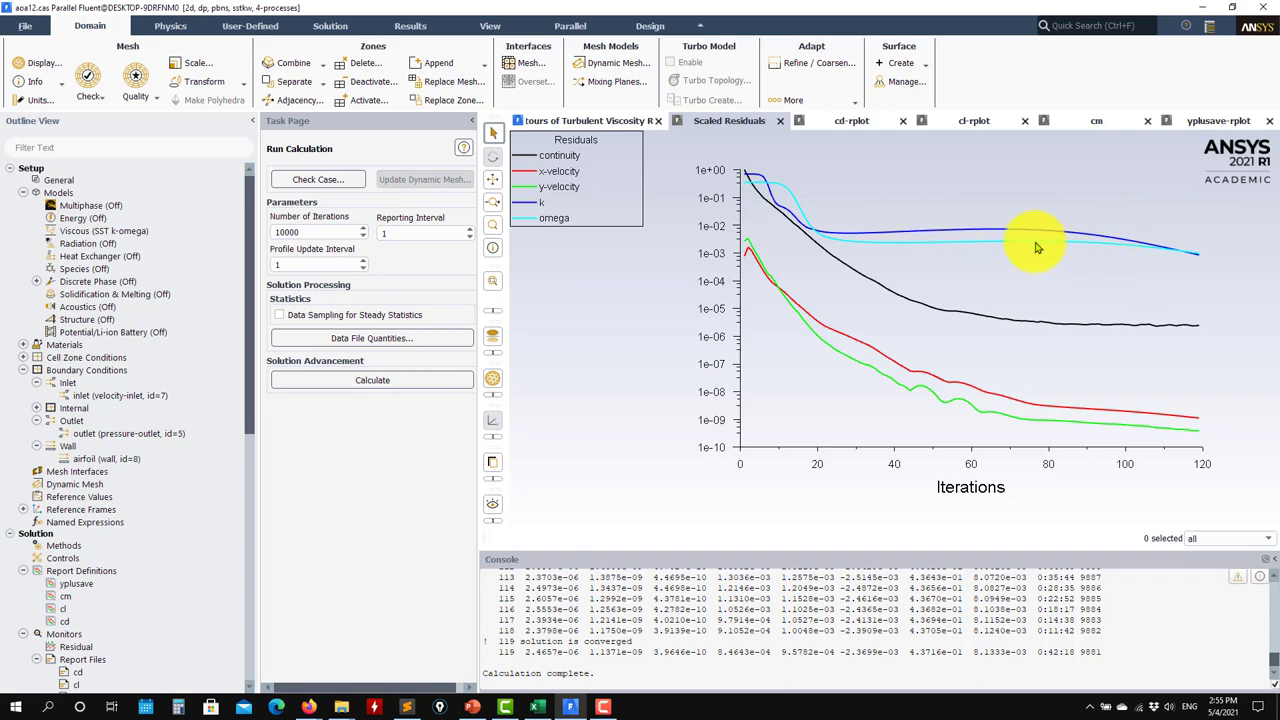
scroll(123, 484, "down", 5)
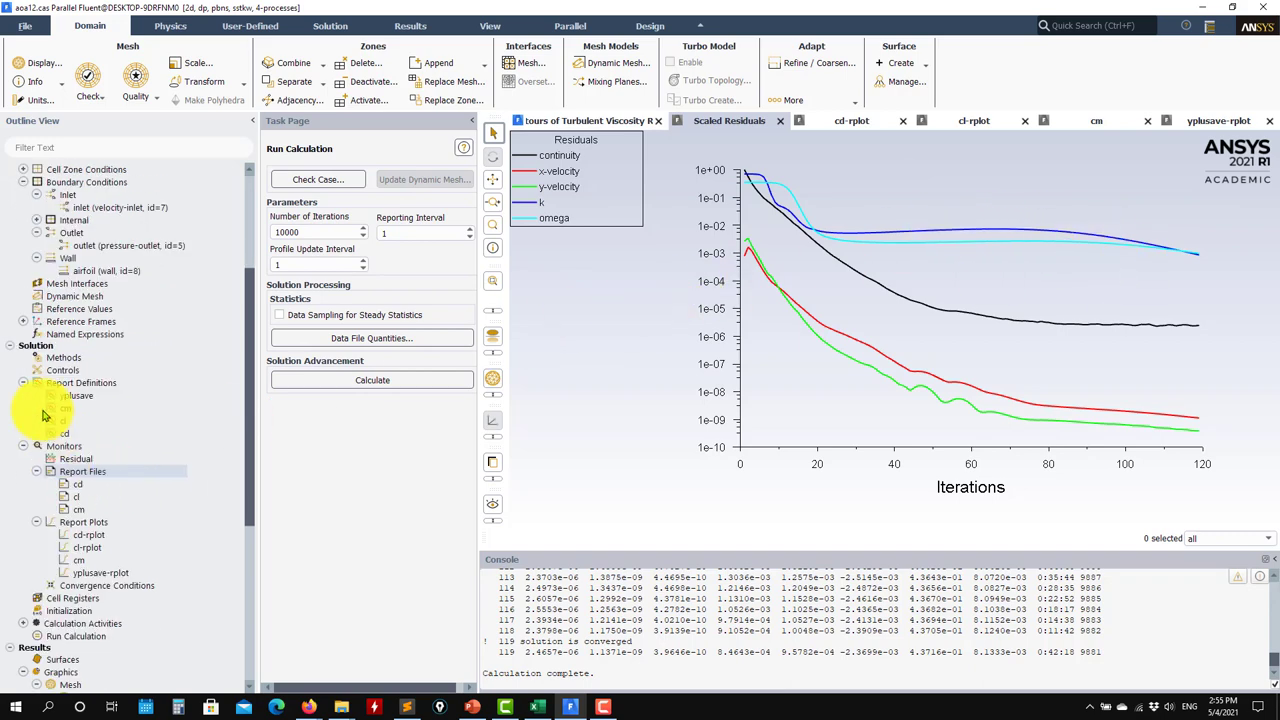
left_click(52, 371)
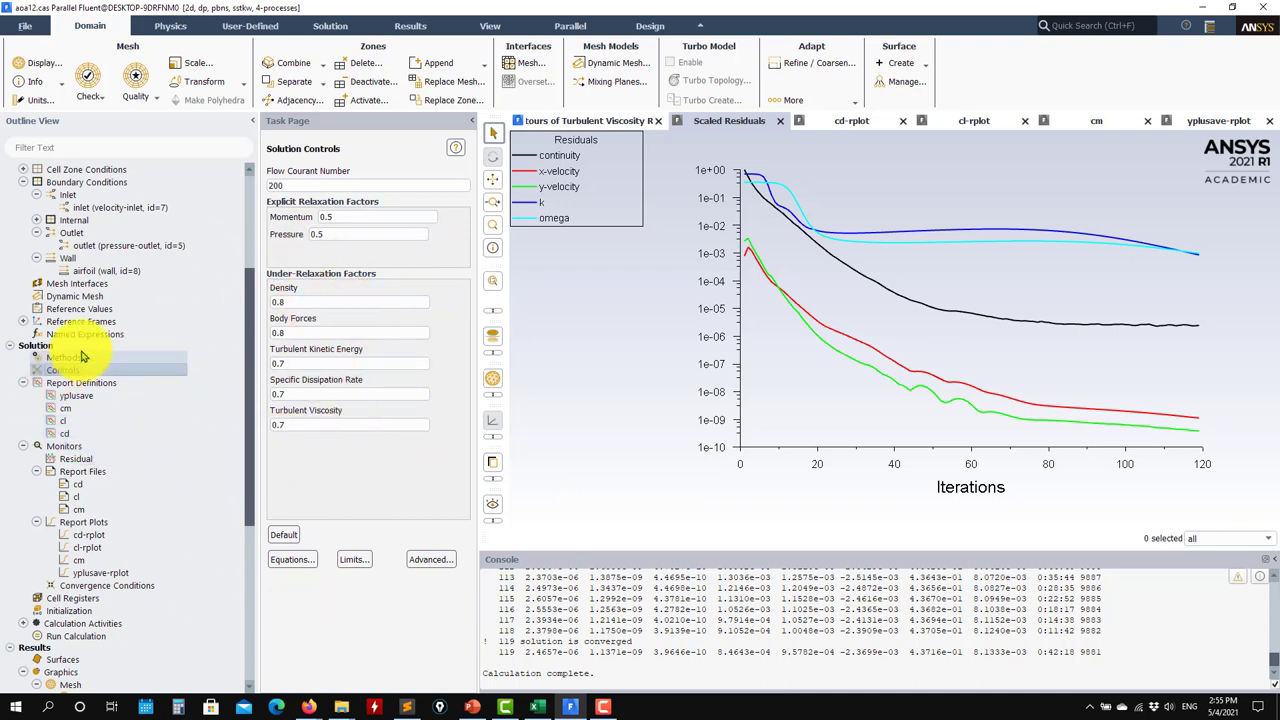
left_click(275, 297)
left_click(70, 358)
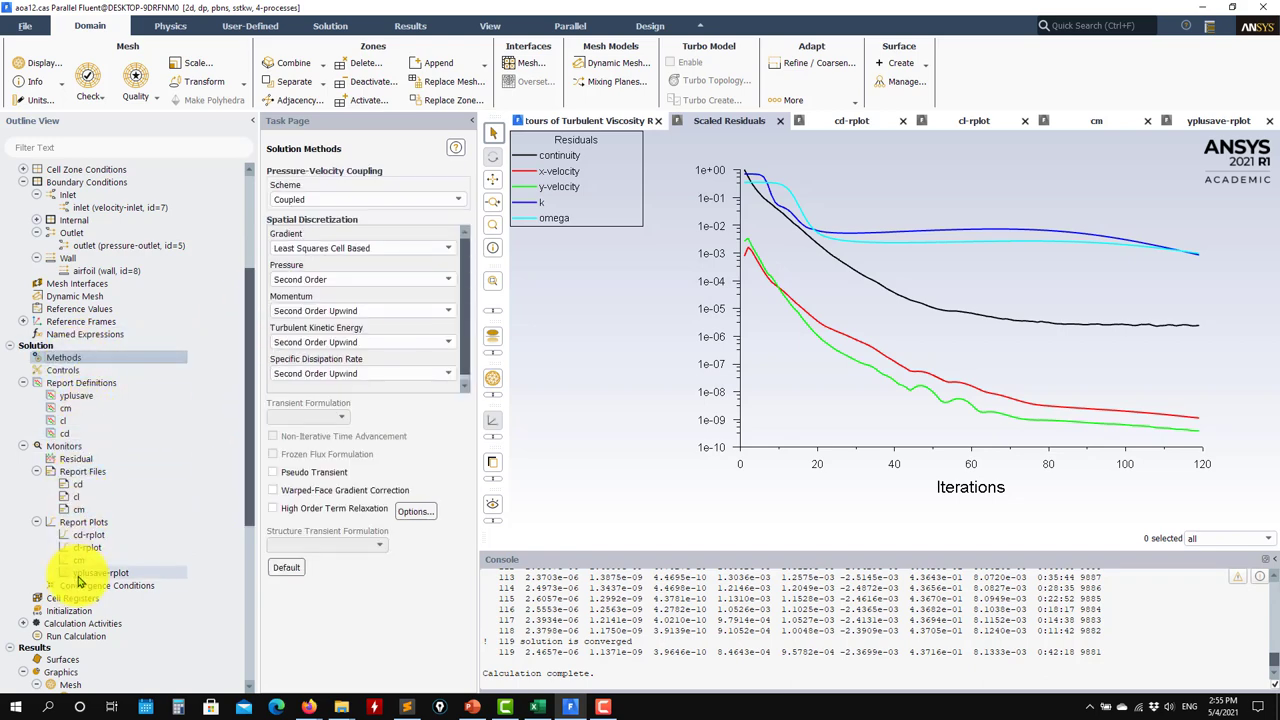
scroll(62, 630, "down", 6)
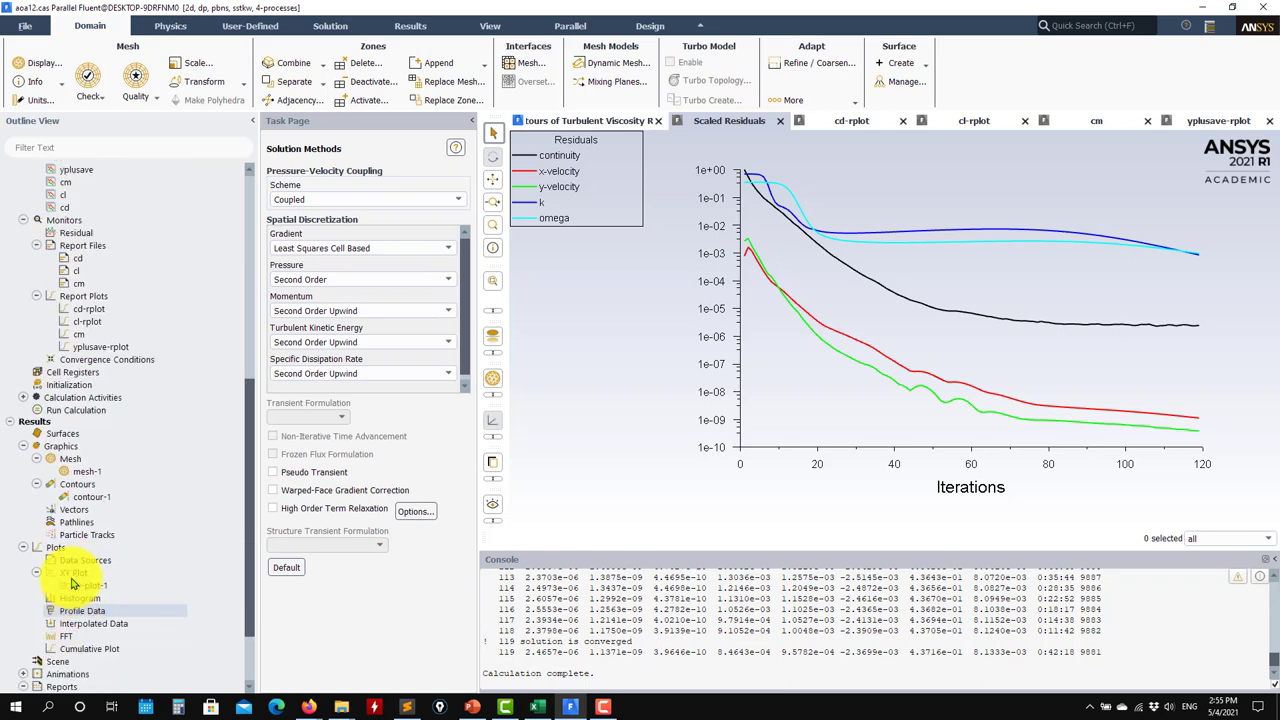
left_click(70, 410)
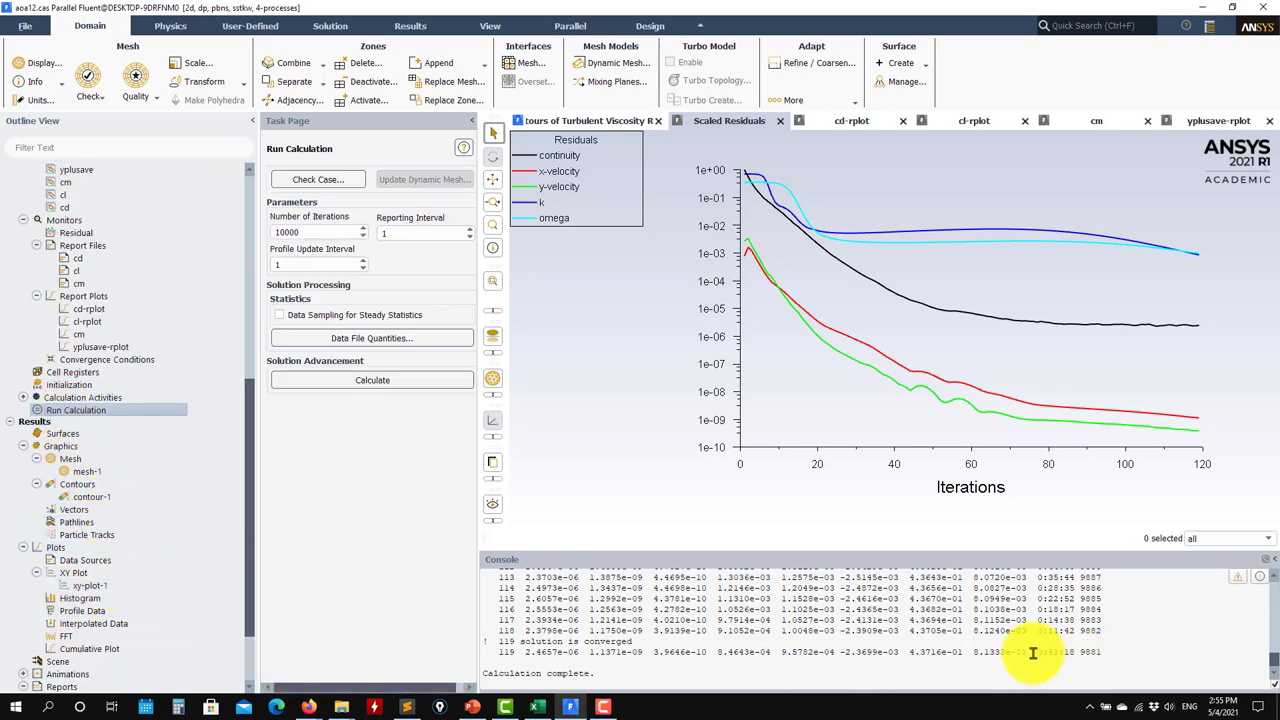
Compare the final cl and cd in the Fluent console with the 4.04-degree row of CLCD_Ladson_expdata.dat in Sublime Text
left_click_drag(1032, 652, 911, 651)
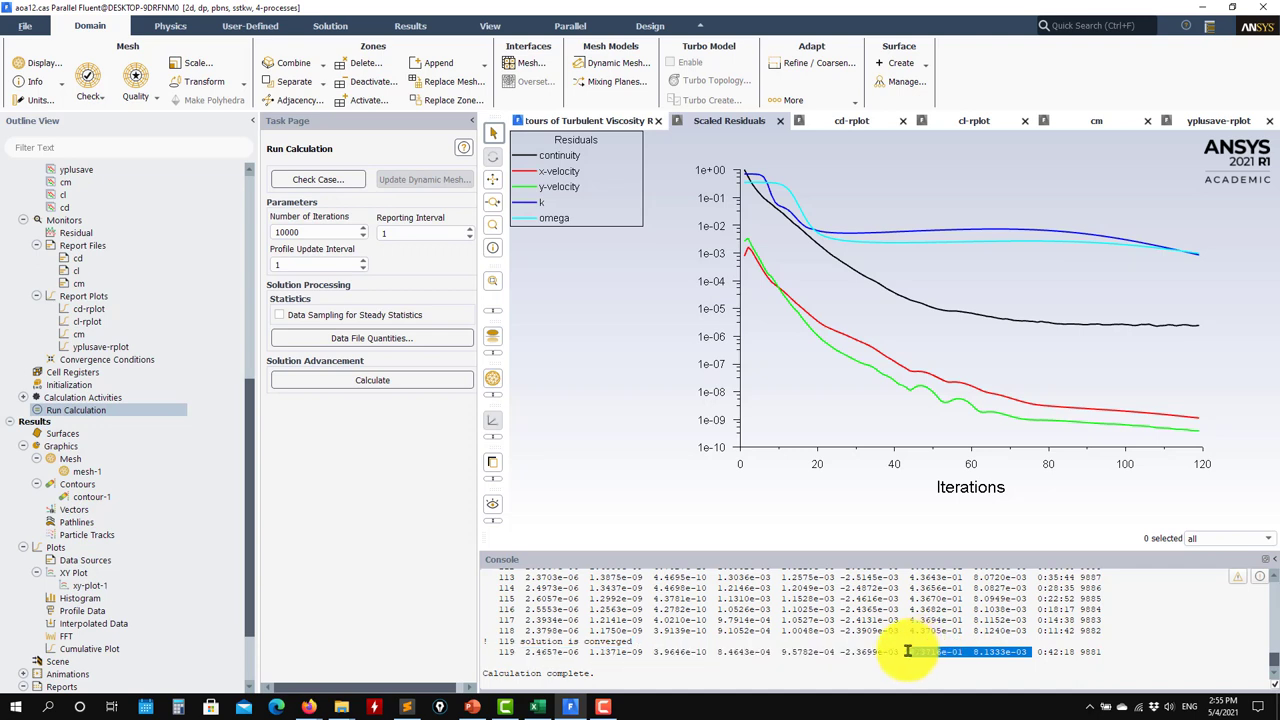
left_click(538, 710)
left_click(538, 710)
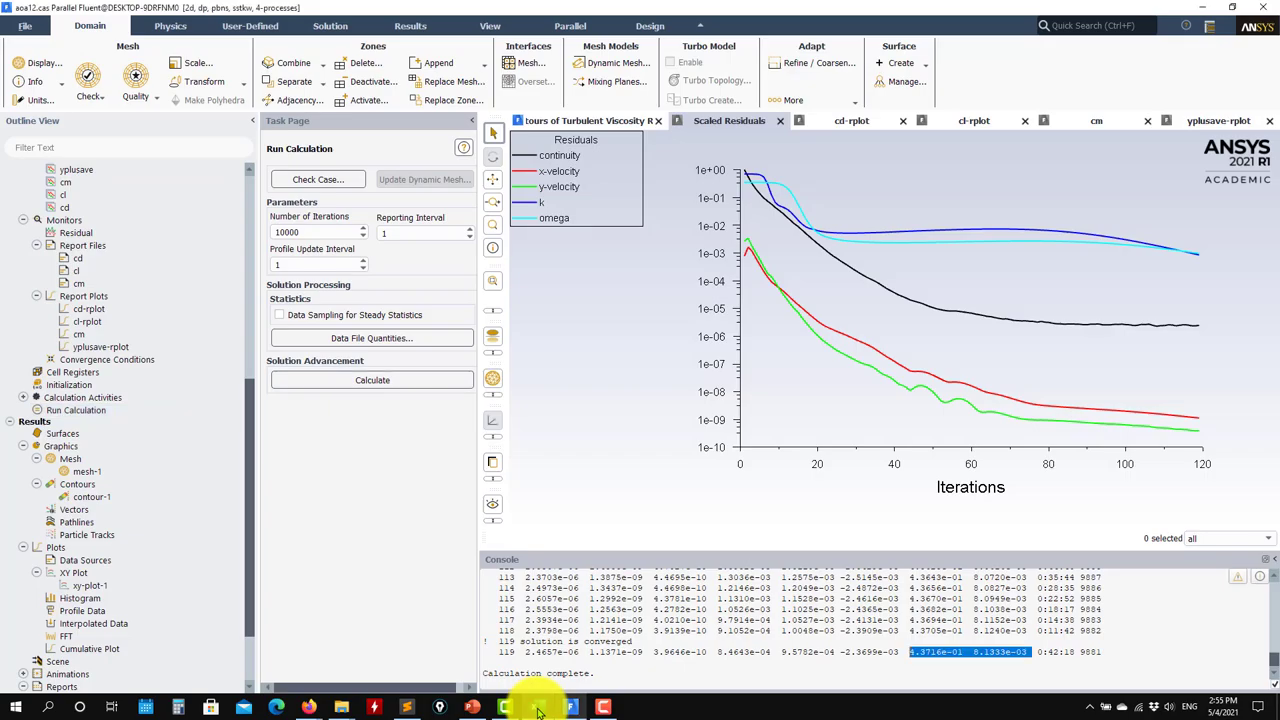
left_click(410, 708)
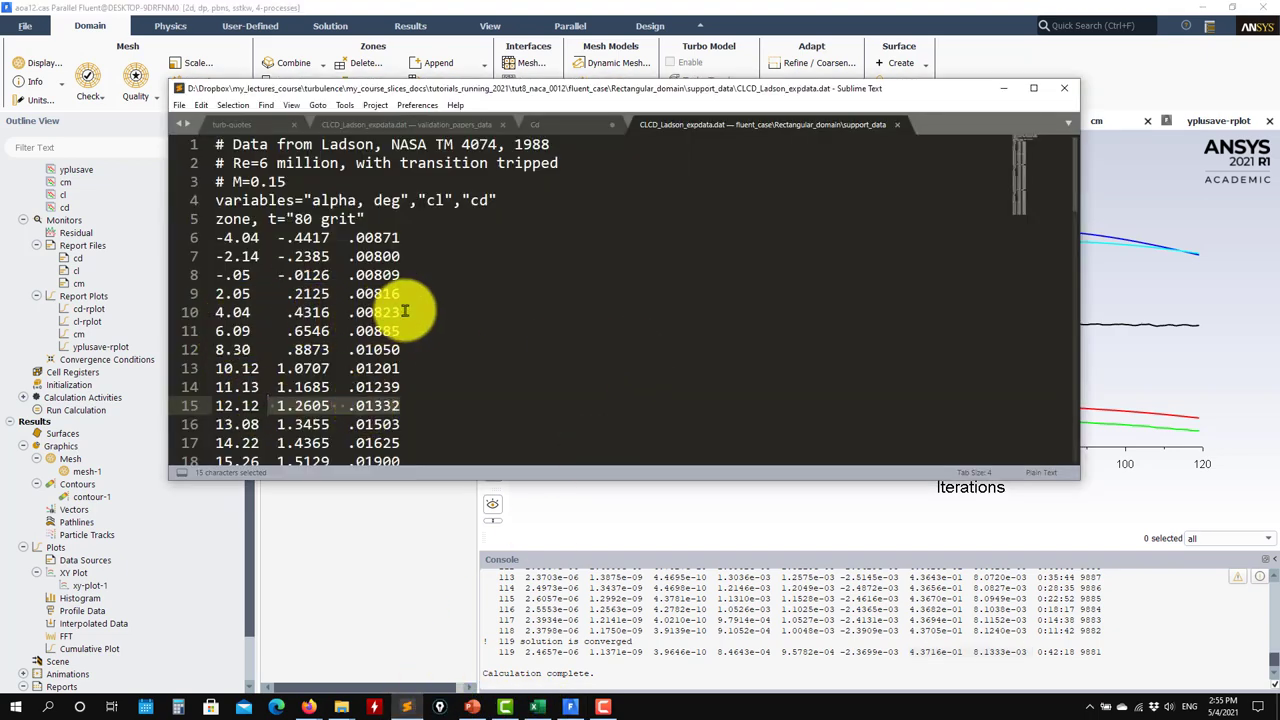
left_click_drag(402, 312, 287, 312)
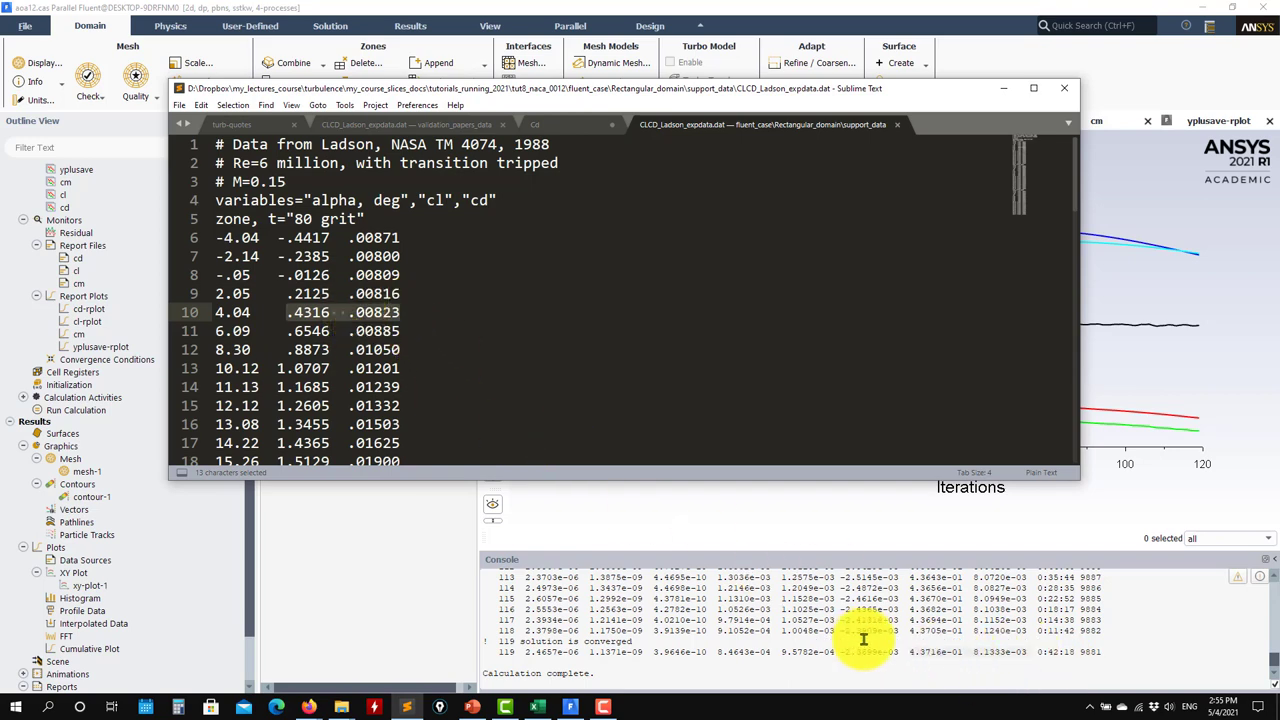
left_click(1027, 656)
left_click_drag(1027, 652, 913, 651)
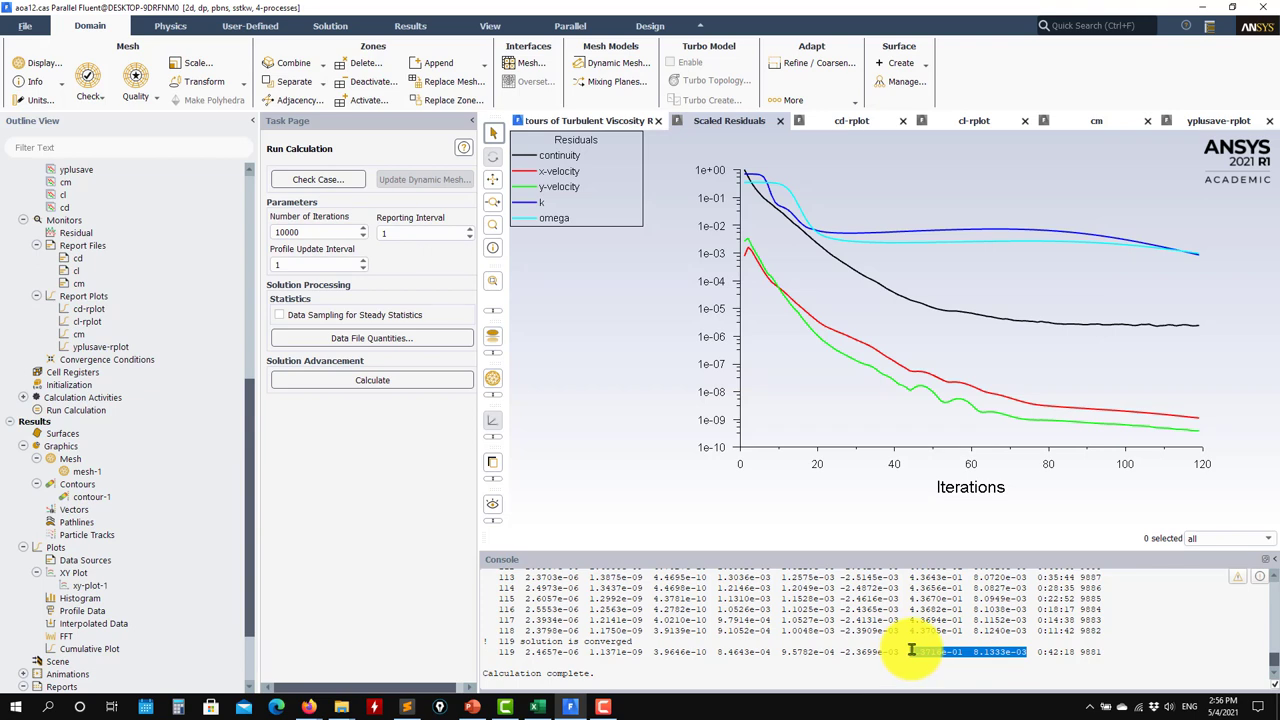
Redisplay contour-1's turbulent viscosity ratio, and change the contour to static pressure with auto range on fluid-1
double_click(92, 497)
left_click(250, 519)
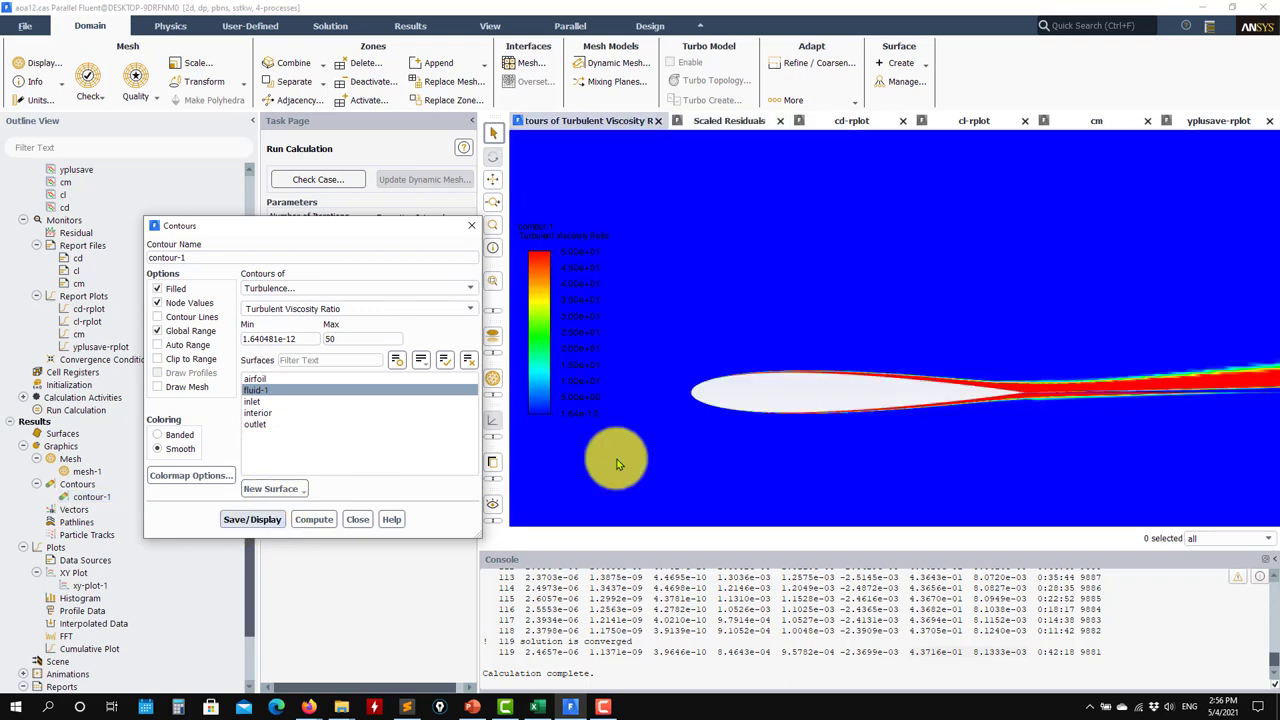
left_click(468, 290)
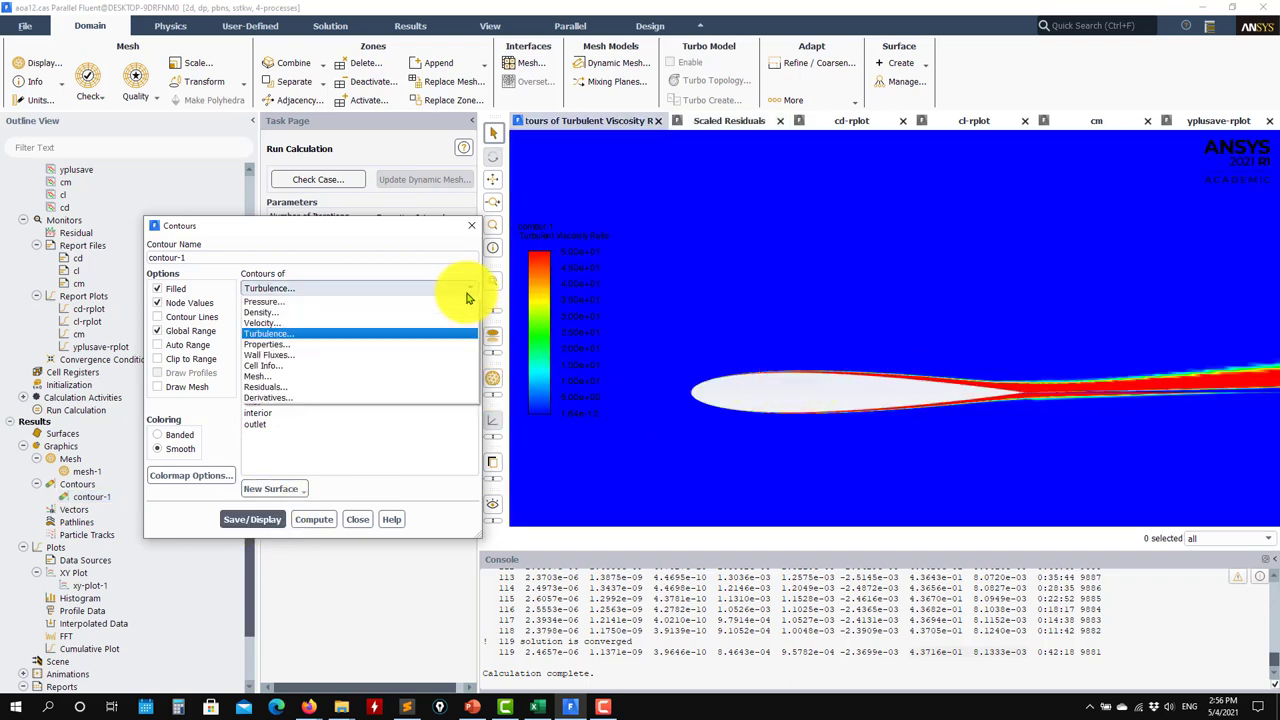
left_click(264, 301)
left_click(255, 532)
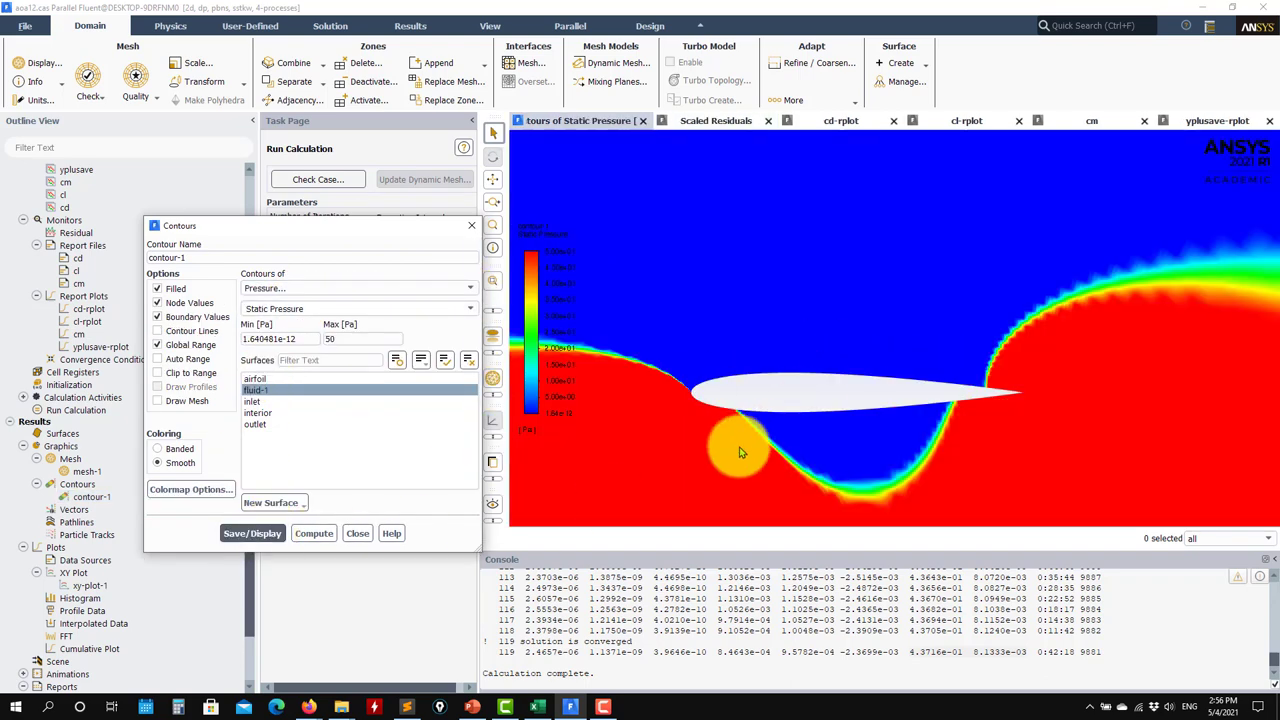
left_click(158, 358)
left_click(252, 533)
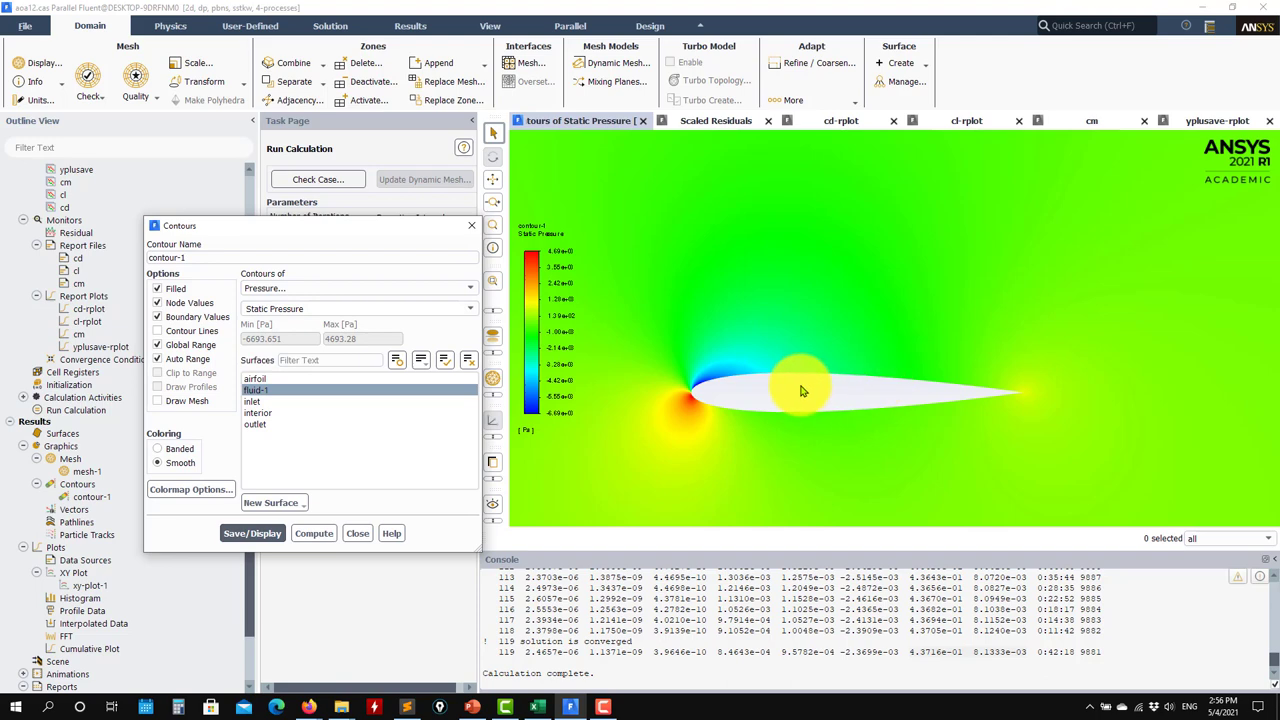
left_click(357, 533)
Inspect the k-epsilon options and near-wall treatments in the viscous model settings, and return to the k-omega SST model
scroll(128, 403, "up", 9)
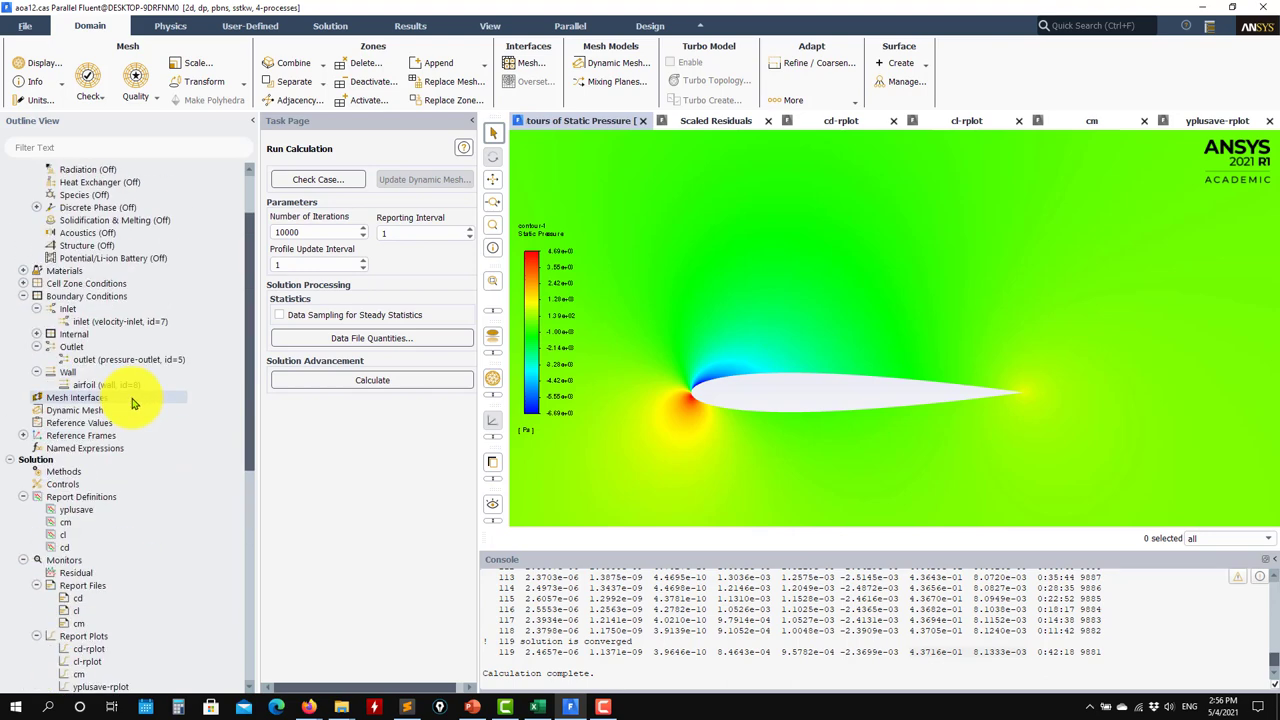
scroll(133, 403, "up", 2)
double_click(104, 231)
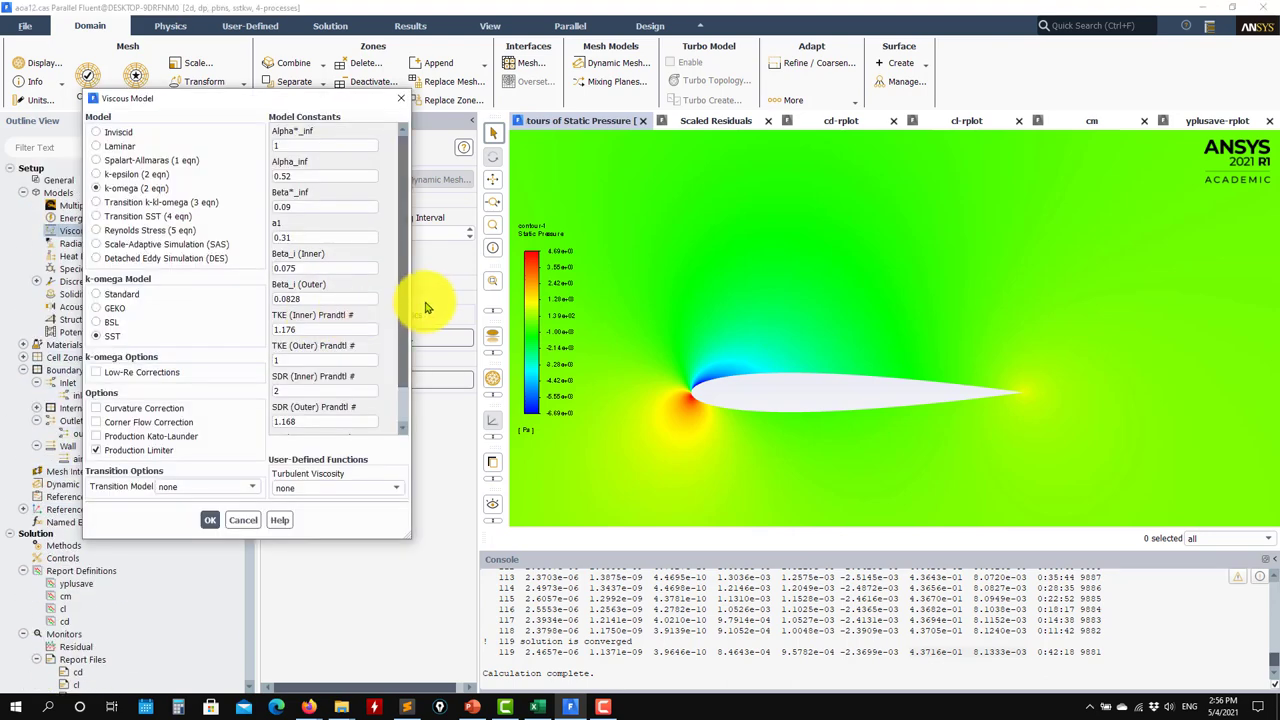
left_click(156, 176)
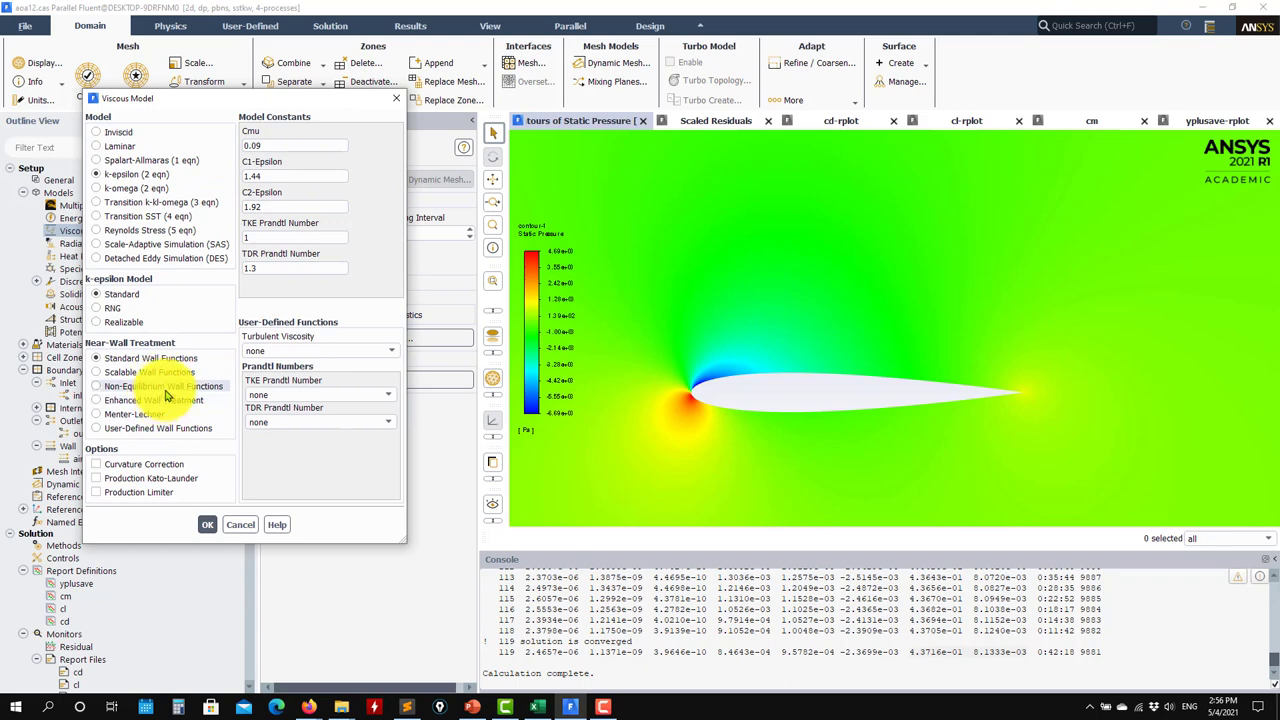
left_click(128, 188)
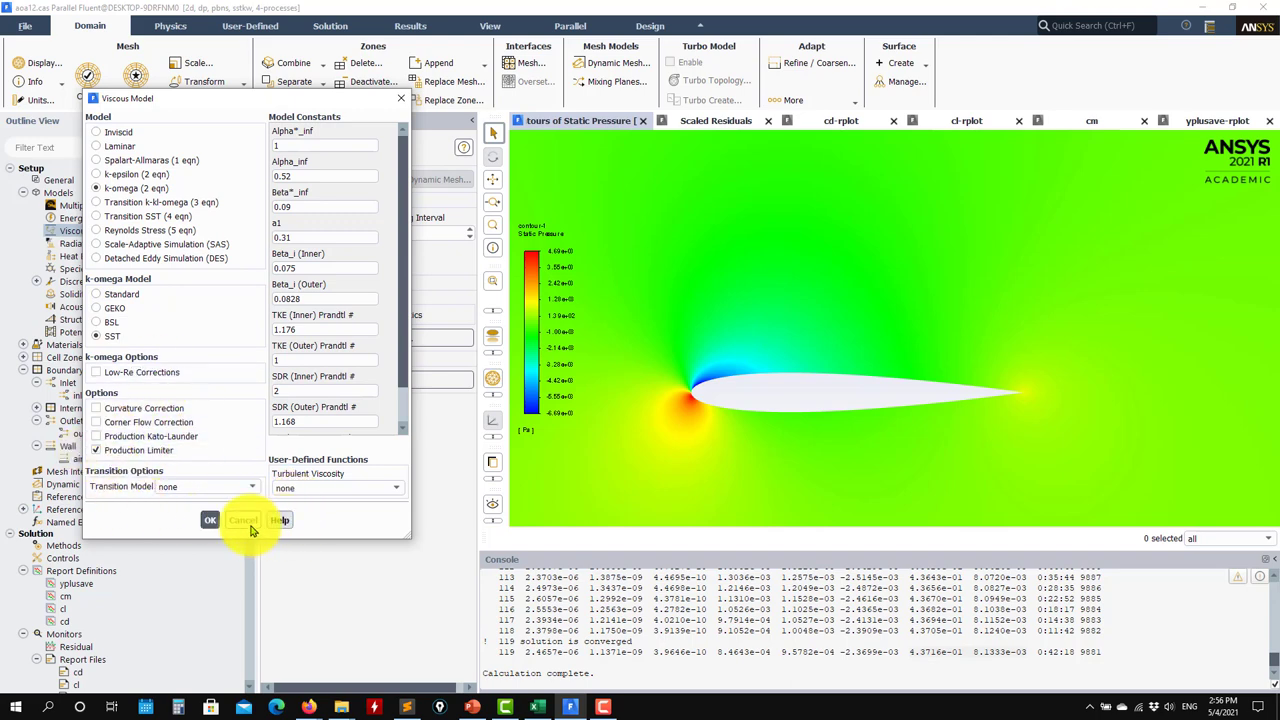
left_click(210, 520)
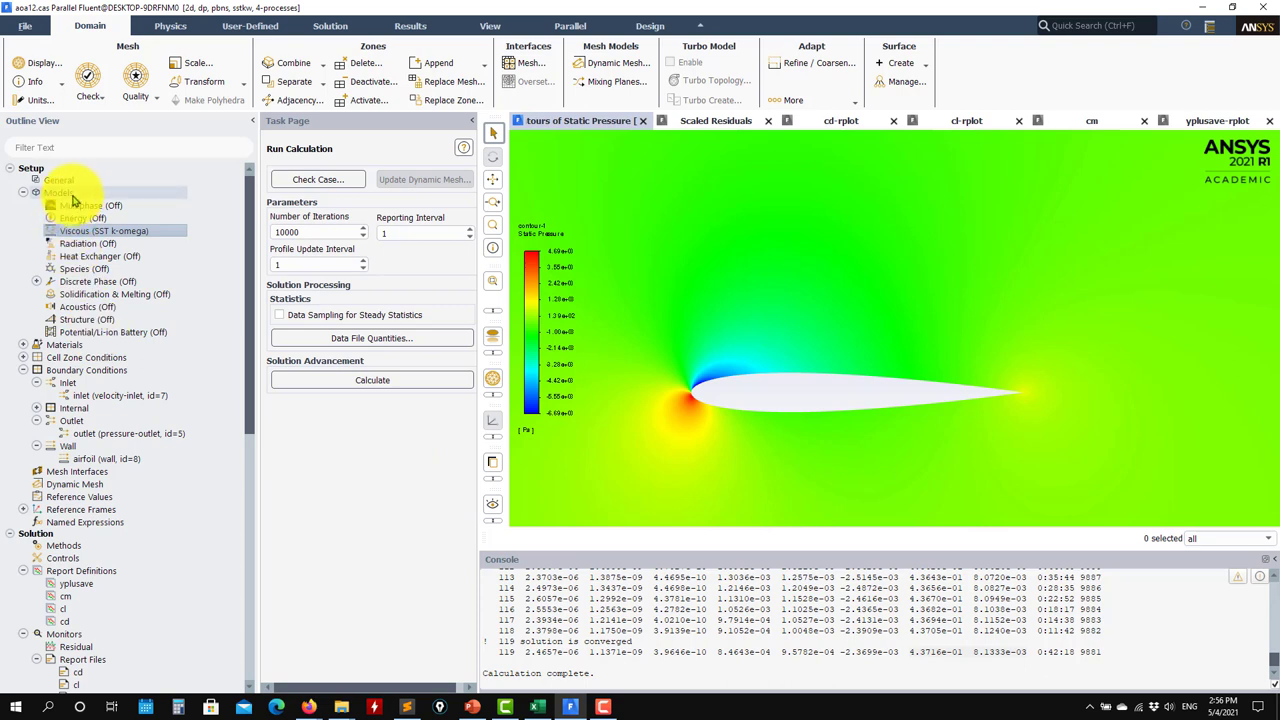
Examine the CL versus AOA chart of experimental and CFD results in validation_data.xlsx in Excel
left_click(538, 708)
scroll(677, 466, "down", 20)
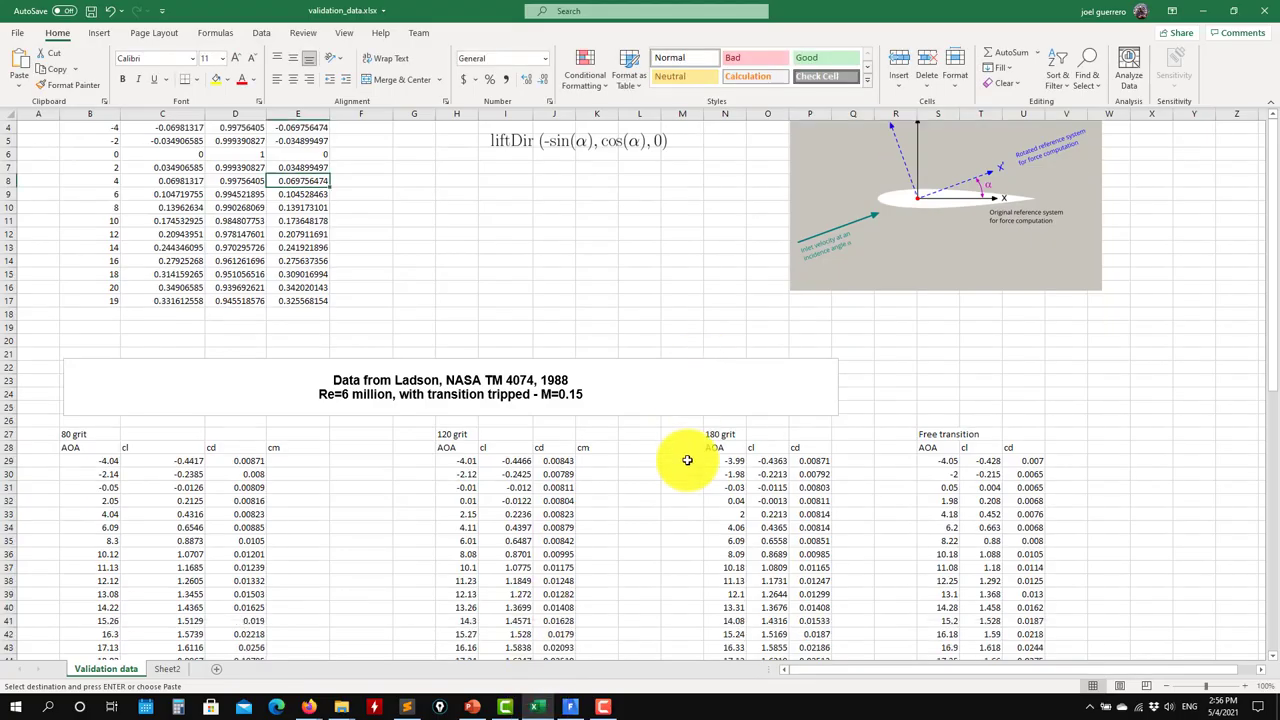
scroll(690, 480, "down", 8)
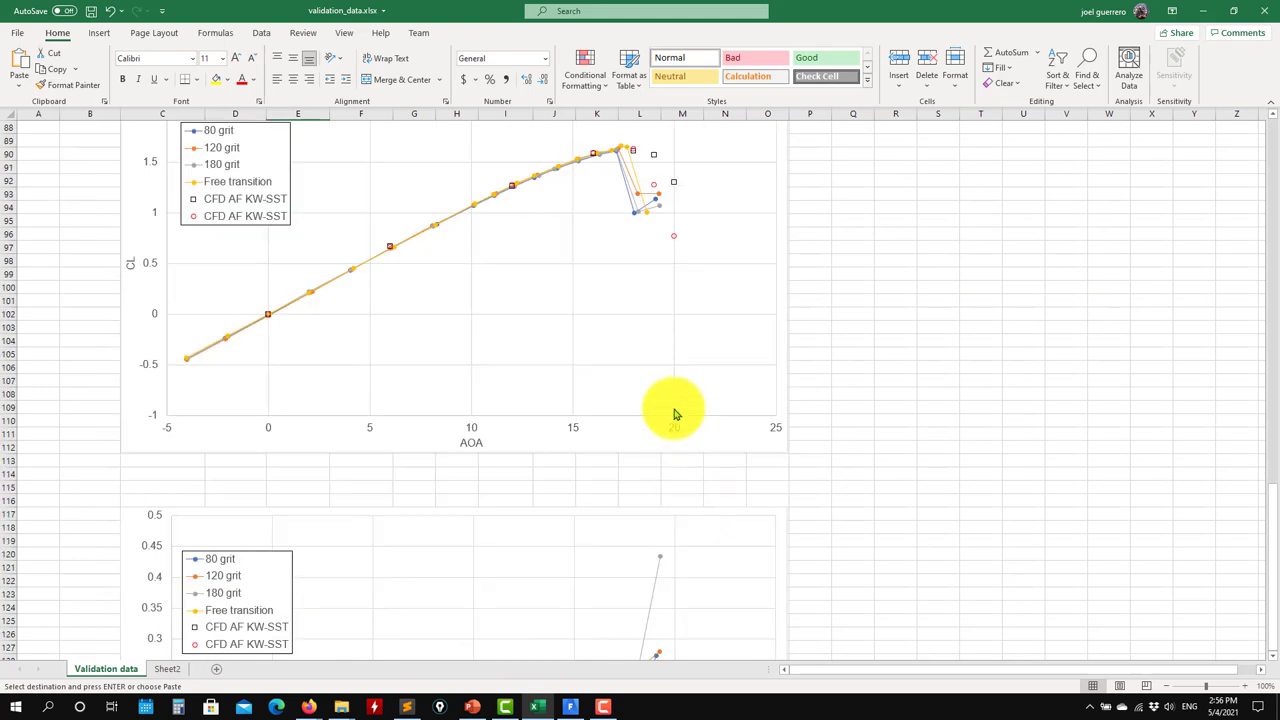
Examine the CL versus AOA chart and the CD versus AOA chart below it, comparing experimental and CFD results
scroll(675, 413, "up", 2)
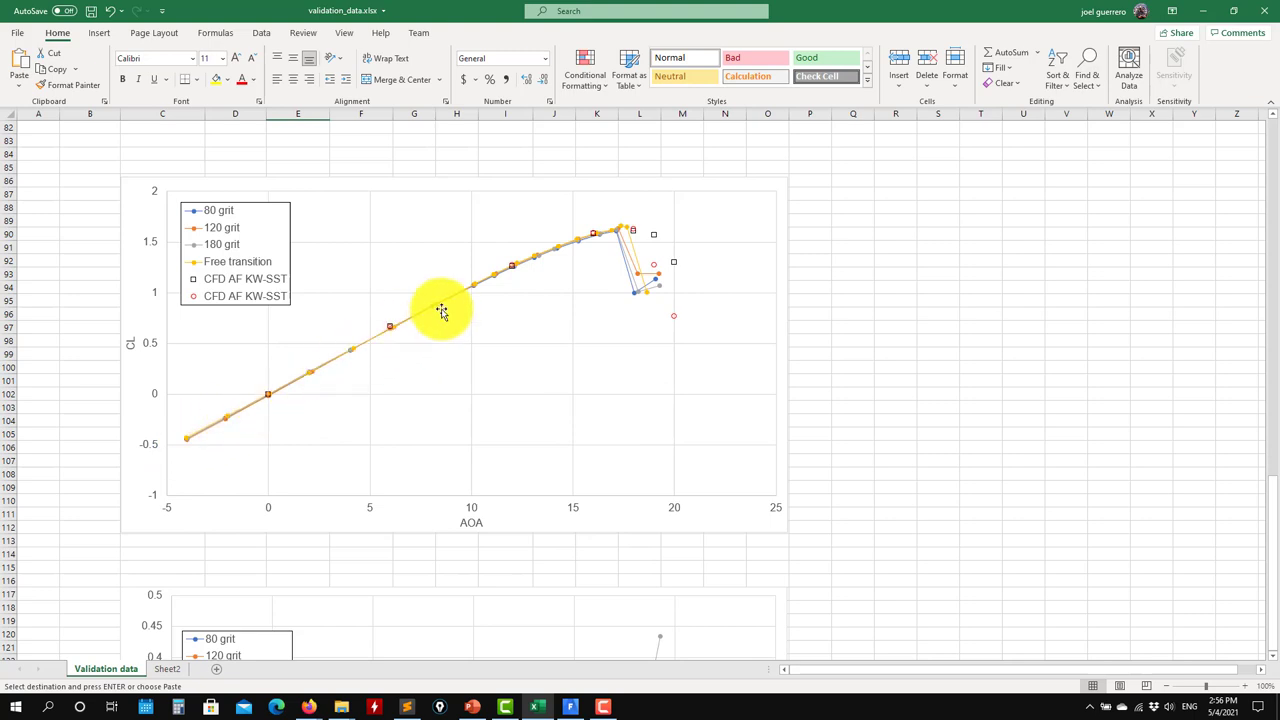
scroll(461, 339, "down", 5)
scroll(461, 339, "down", 6)
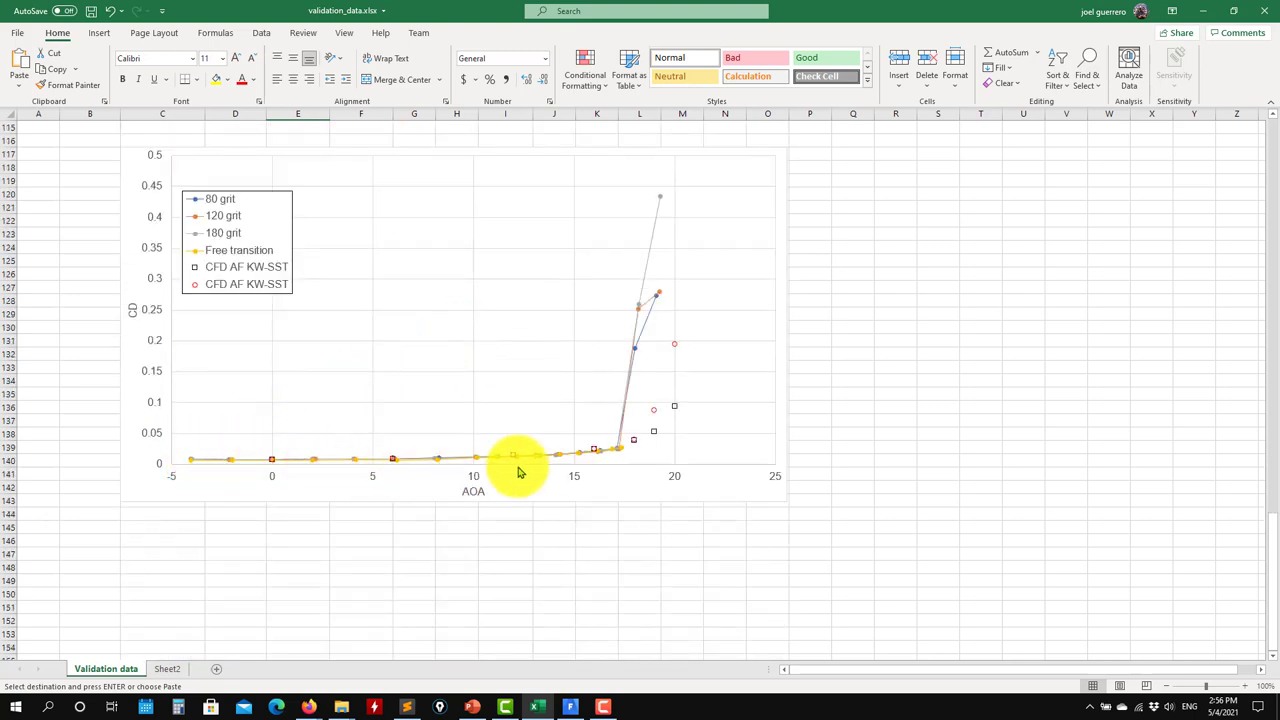
Review the cl and cd values in the CFD AF KW-SST tables against the CL versus AOA chart
scroll(563, 437, "up", 14)
scroll(569, 423, "up", 2)
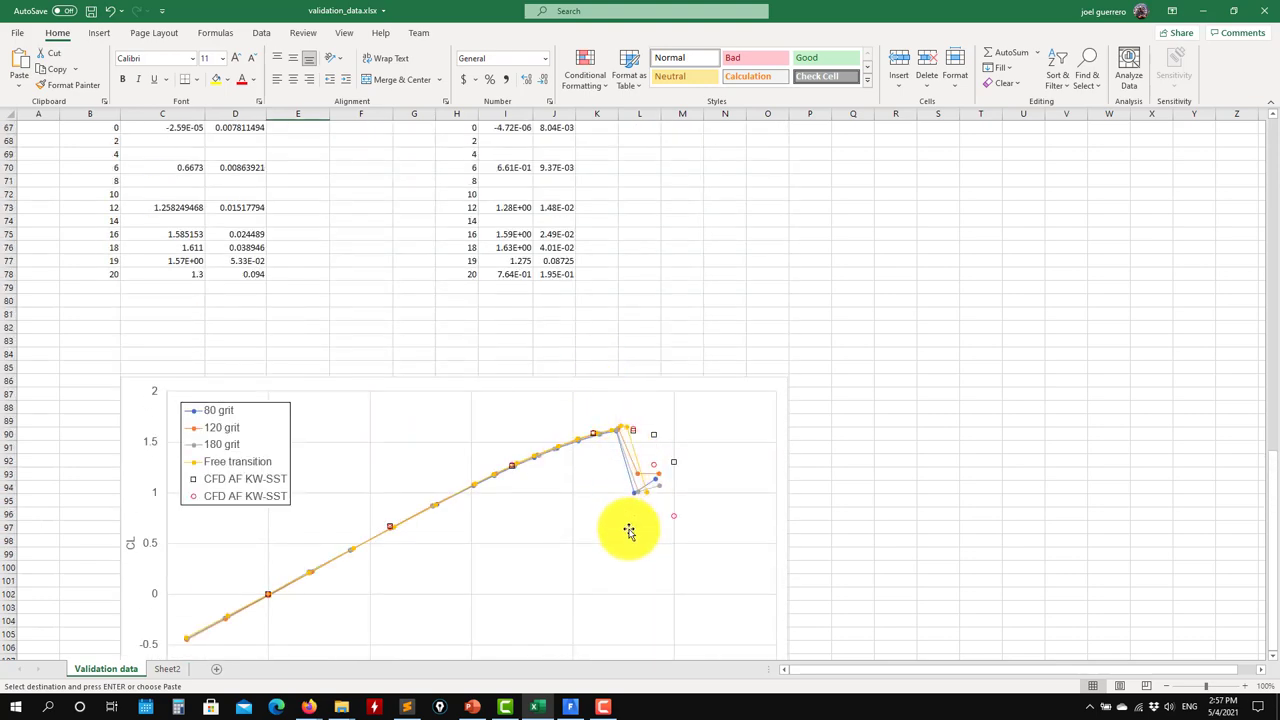
scroll(628, 531, "up", 4)
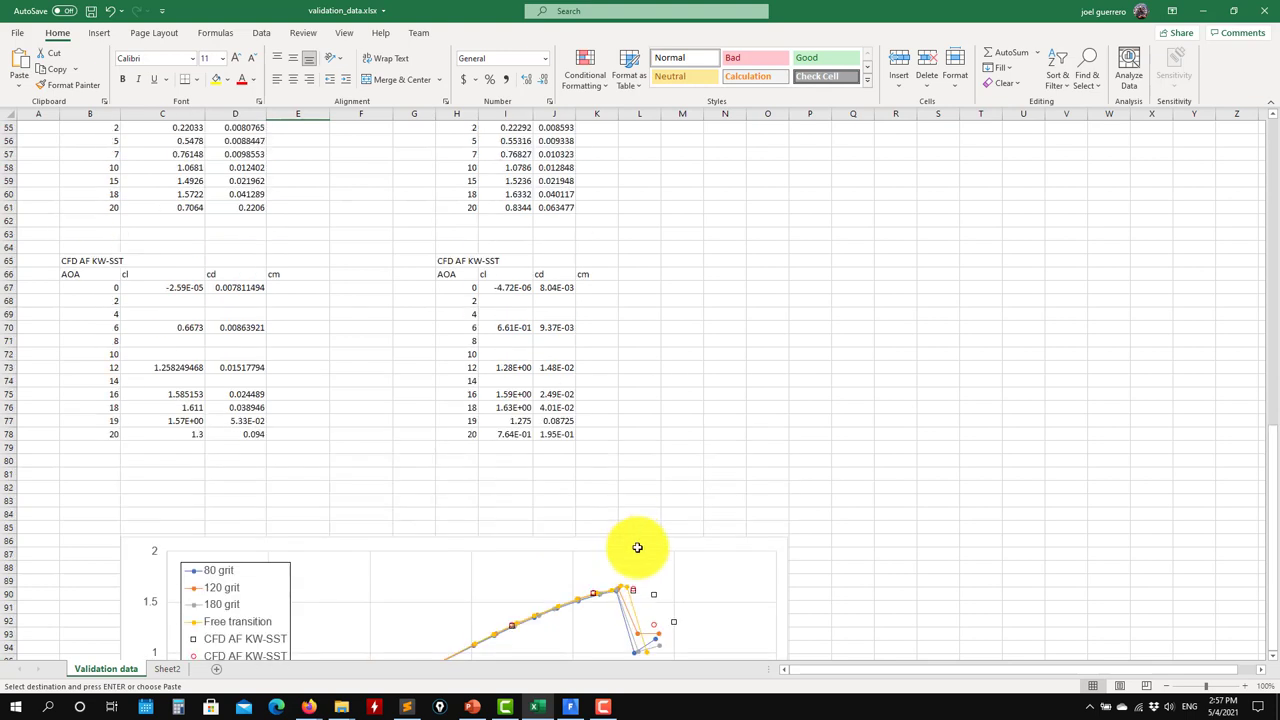
scroll(637, 547, "down", 7)
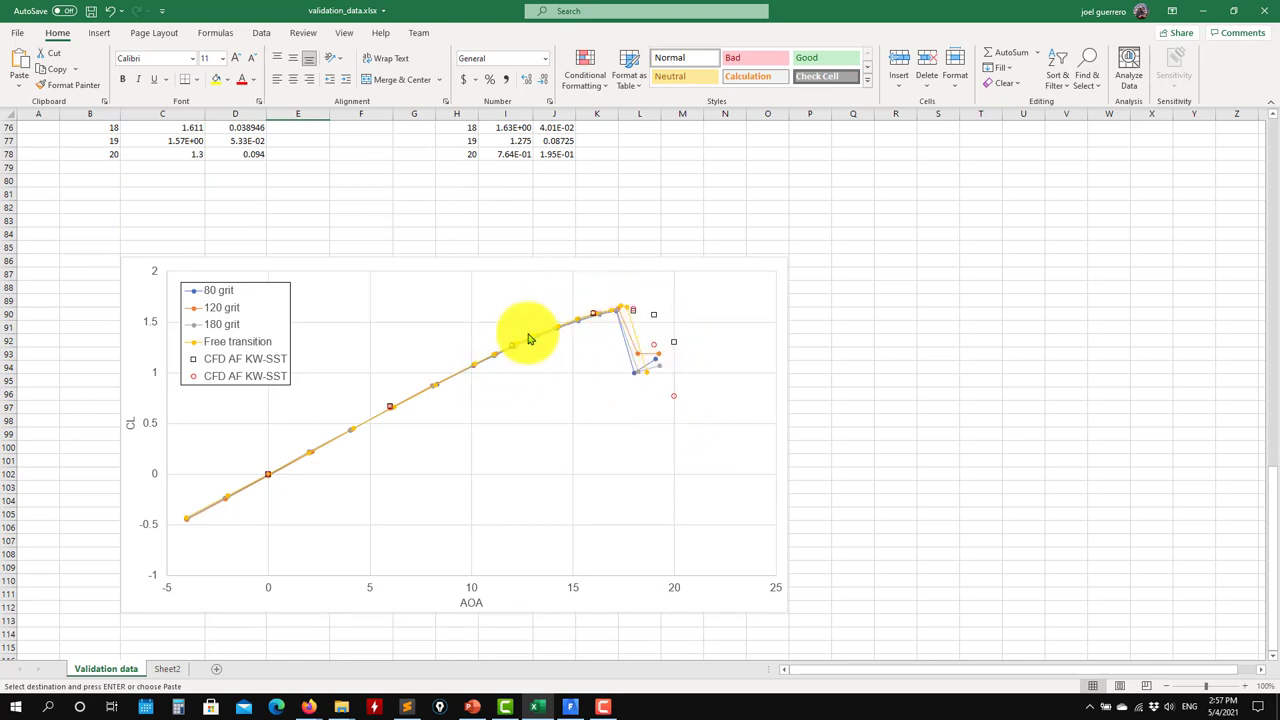
scroll(662, 325, "up", 2)
scroll(662, 325, "up", 2)
scroll(668, 528, "up", 6)
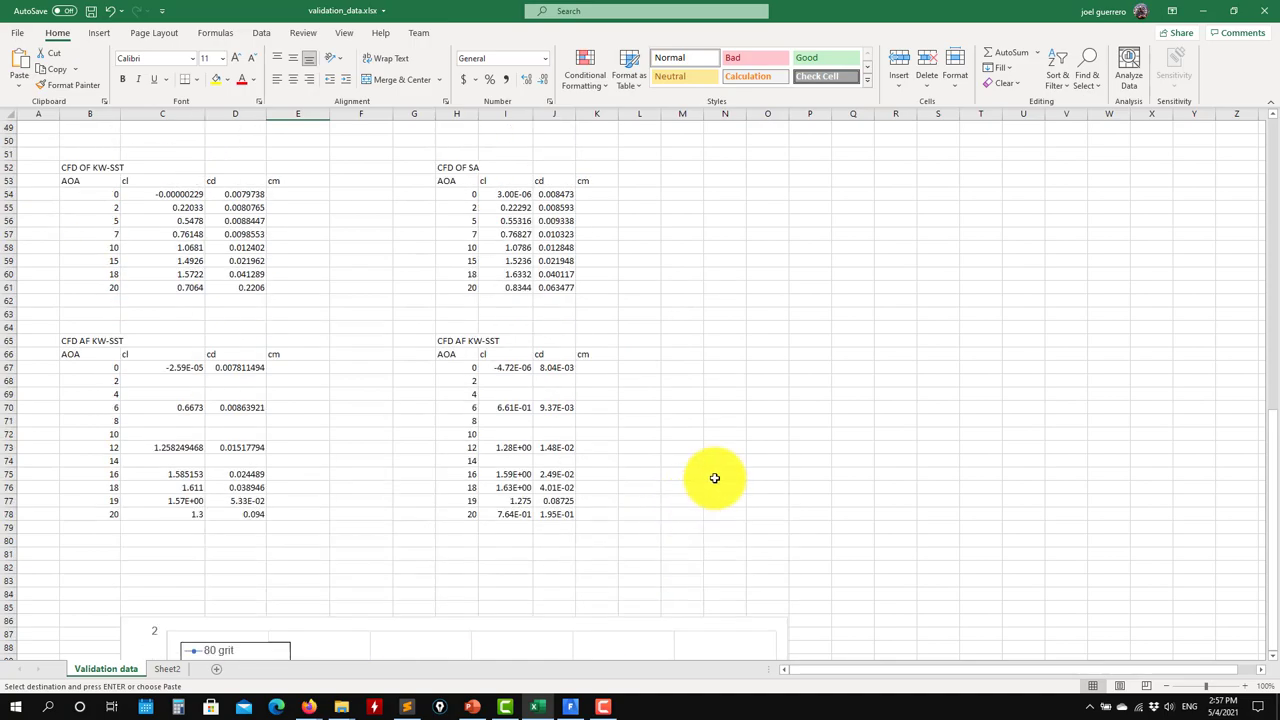
Minimize the Excel workbook to return to Fluent, and look through the Solution and Results entries in the outline
left_click(1203, 10)
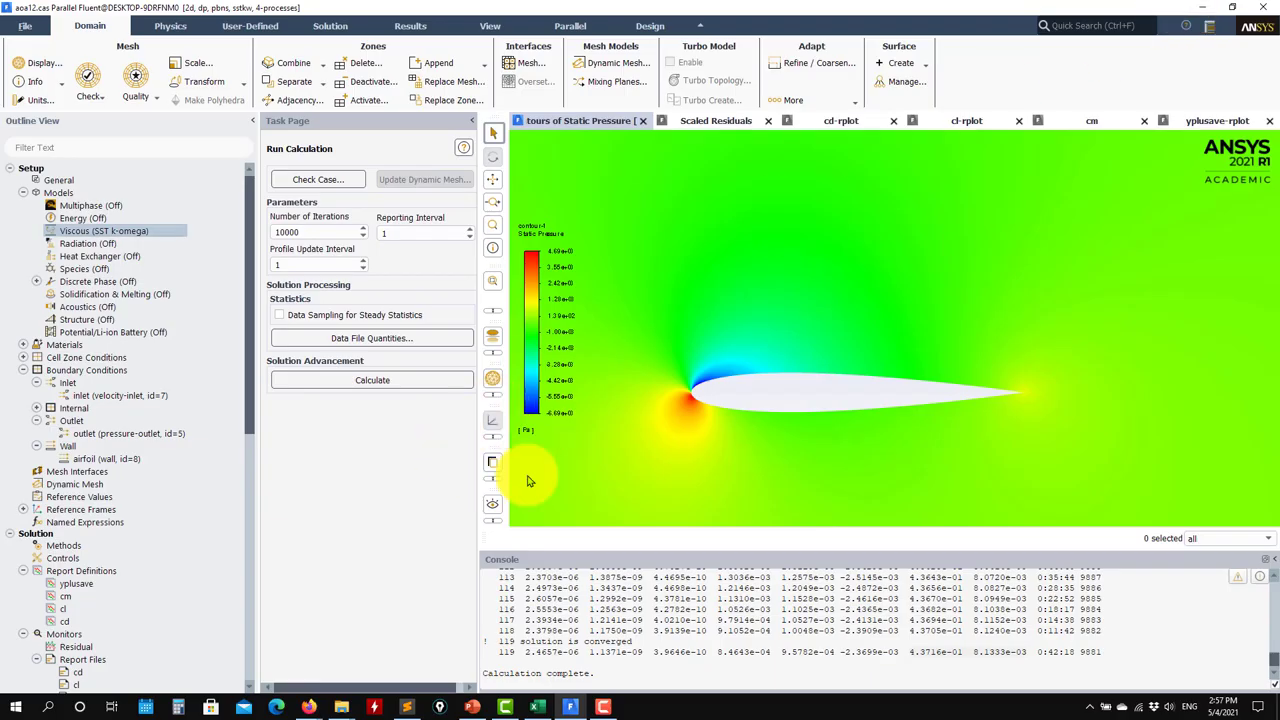
scroll(152, 560, "down", 13)
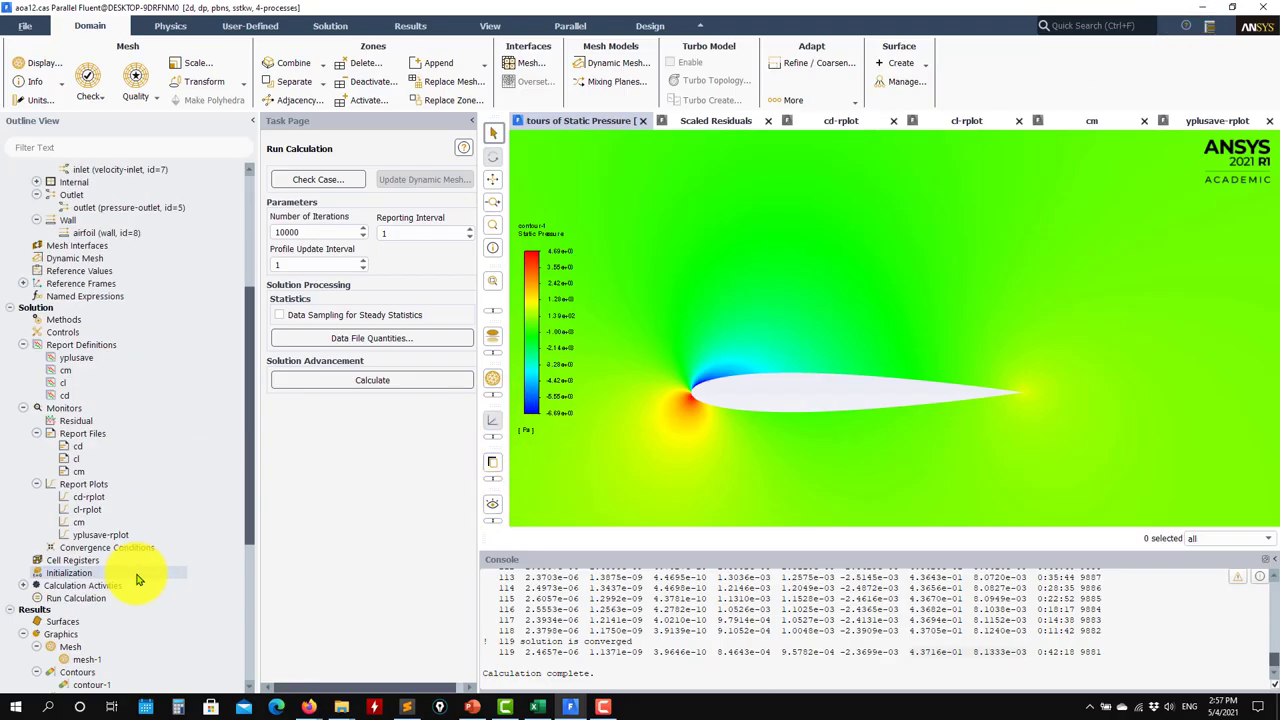